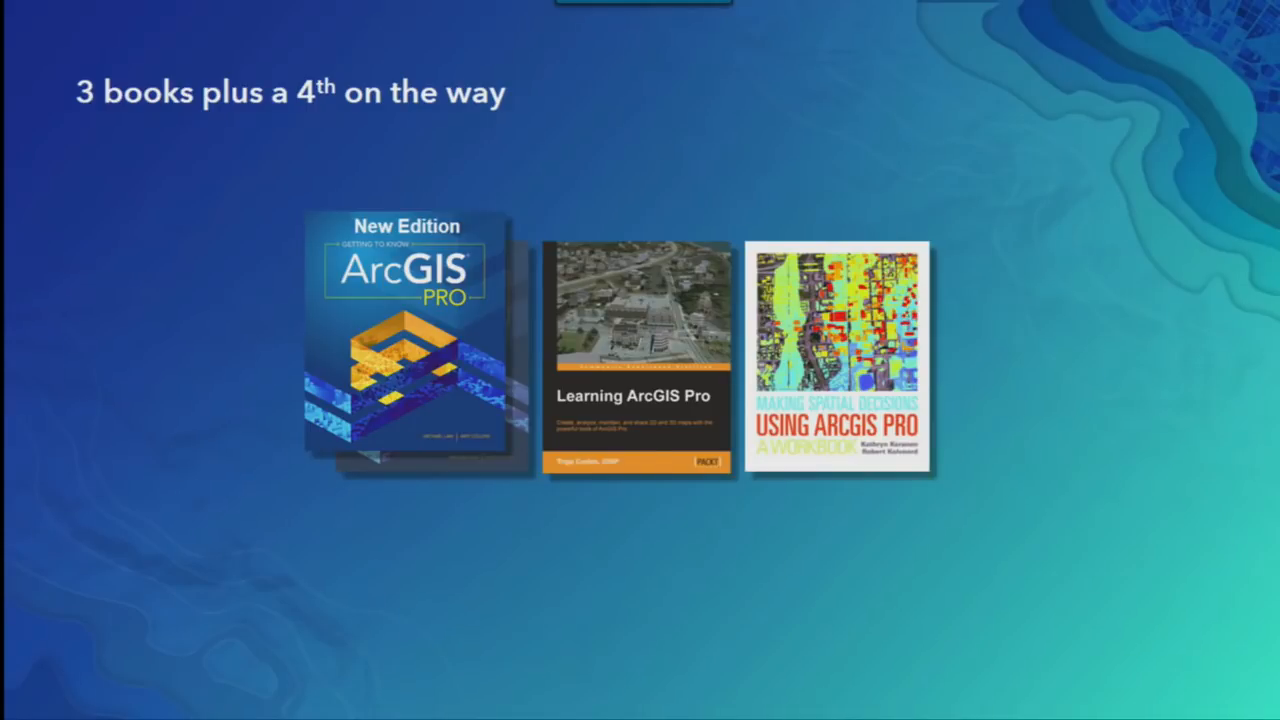
{"action": "key", "text": "Right"}
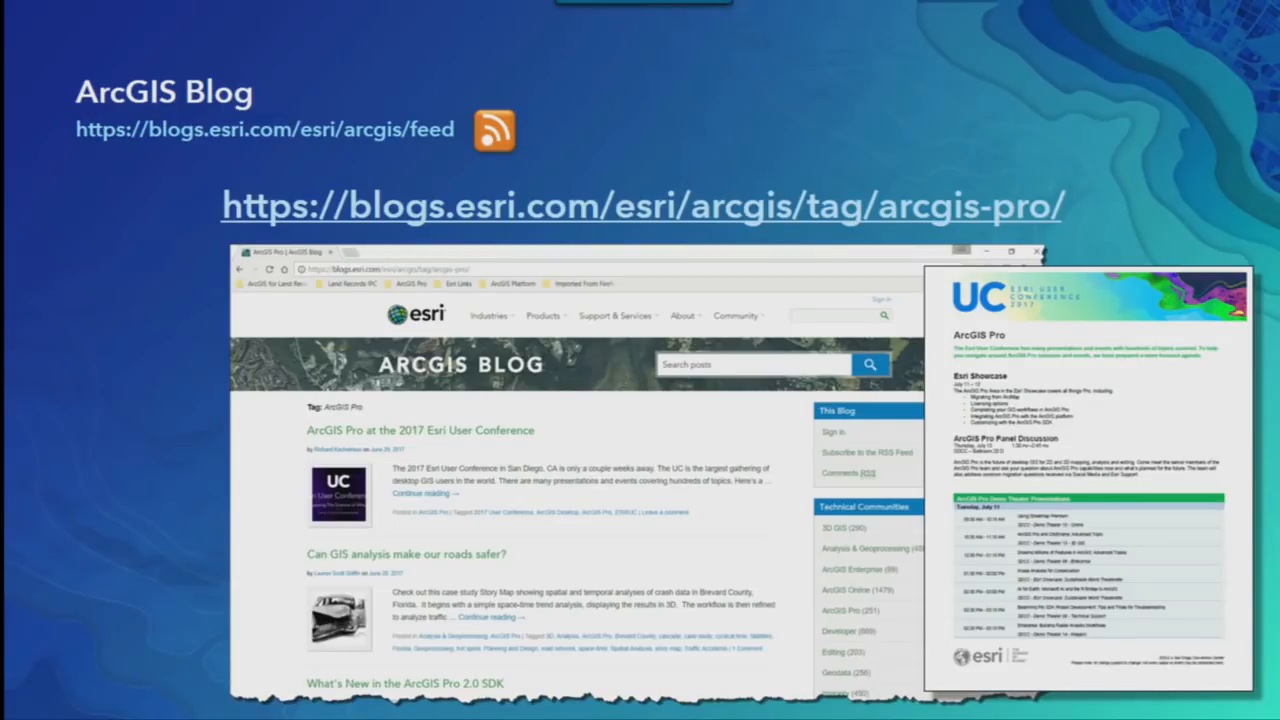
{"action": "key", "text": "Right"}
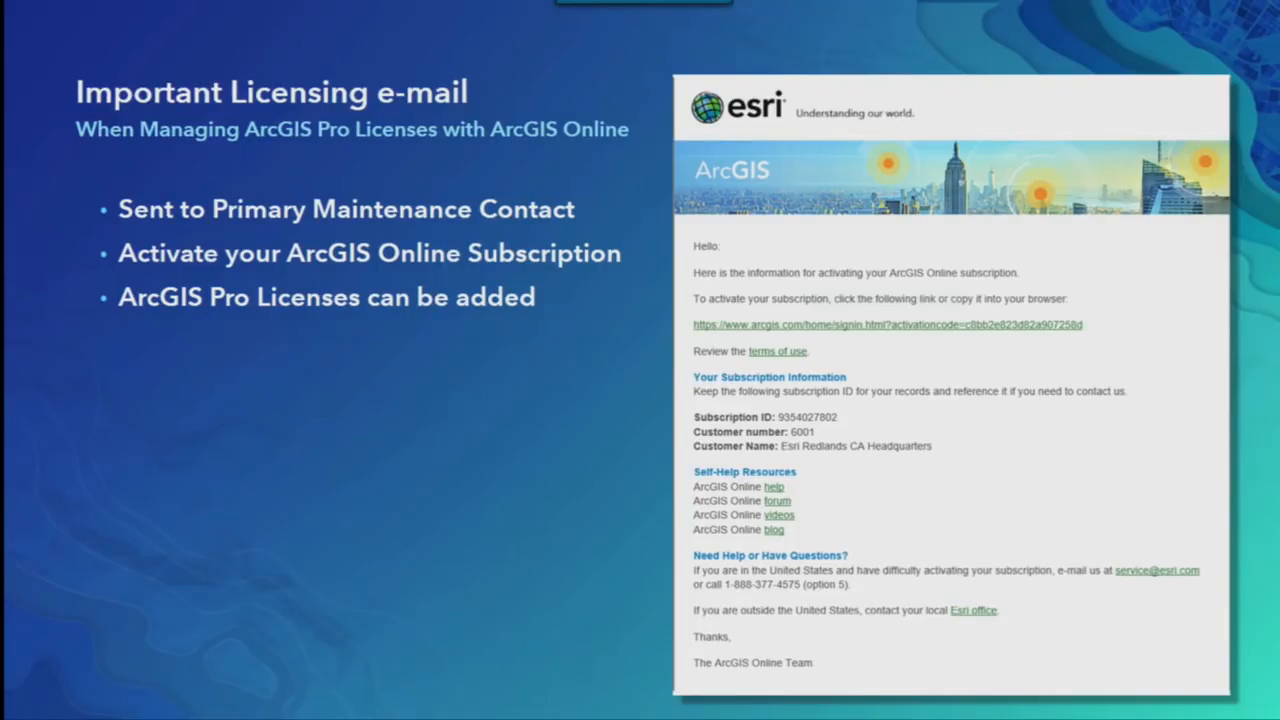
{"action": "key", "text": "Right"}
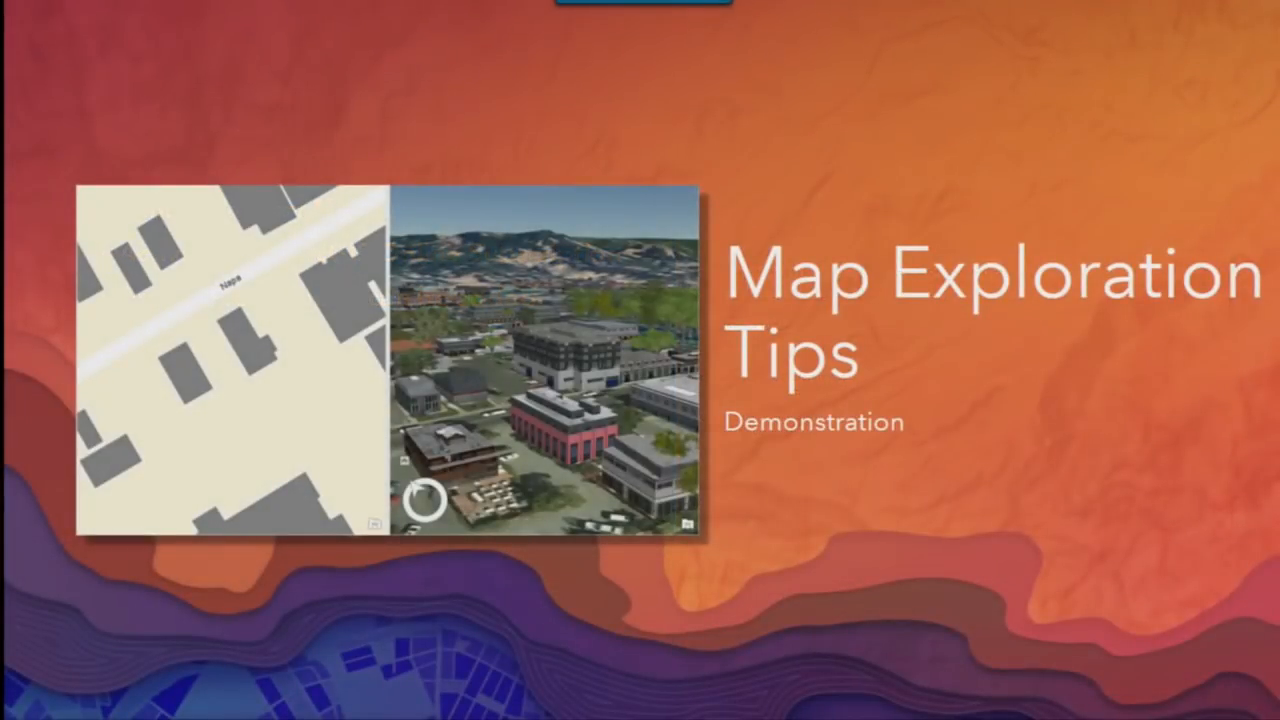
{"action": "key", "text": "Left"}
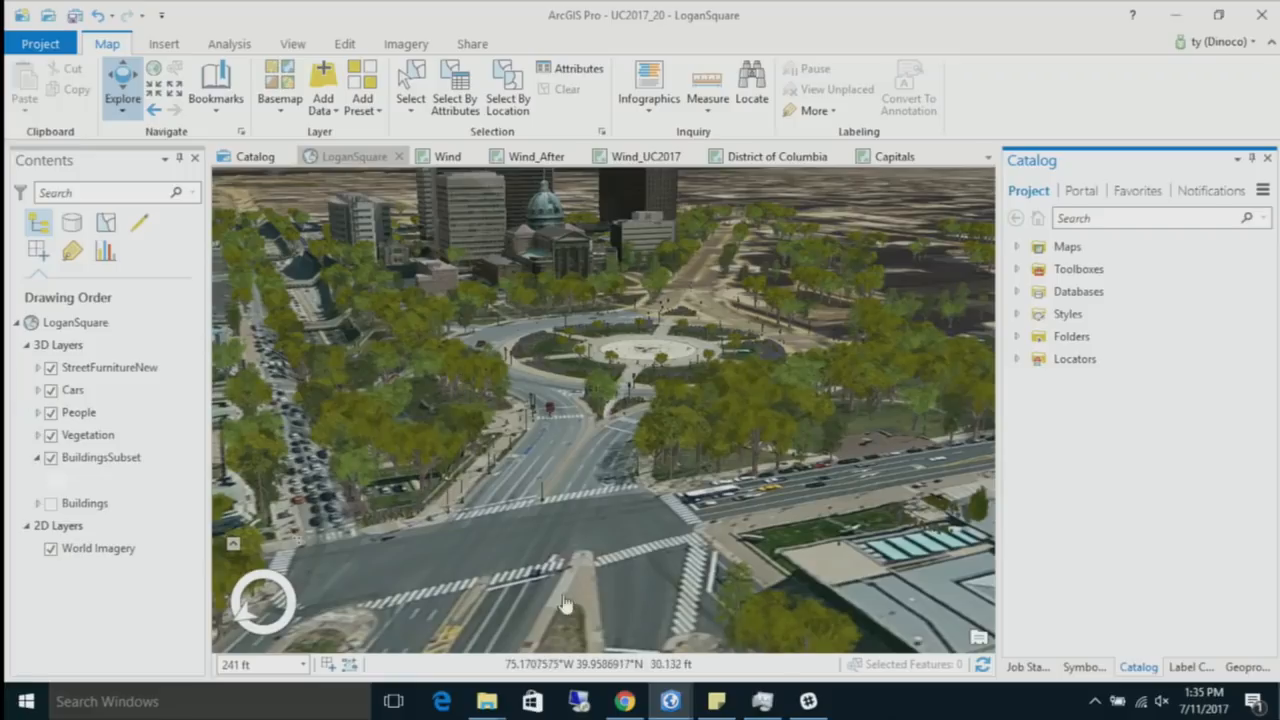
Step: Check the recent ArcGIS Pro projects offered by Windows and start another instance of ArcGIS Pro
{"action": "left_click", "coordinate": [43, 706]}
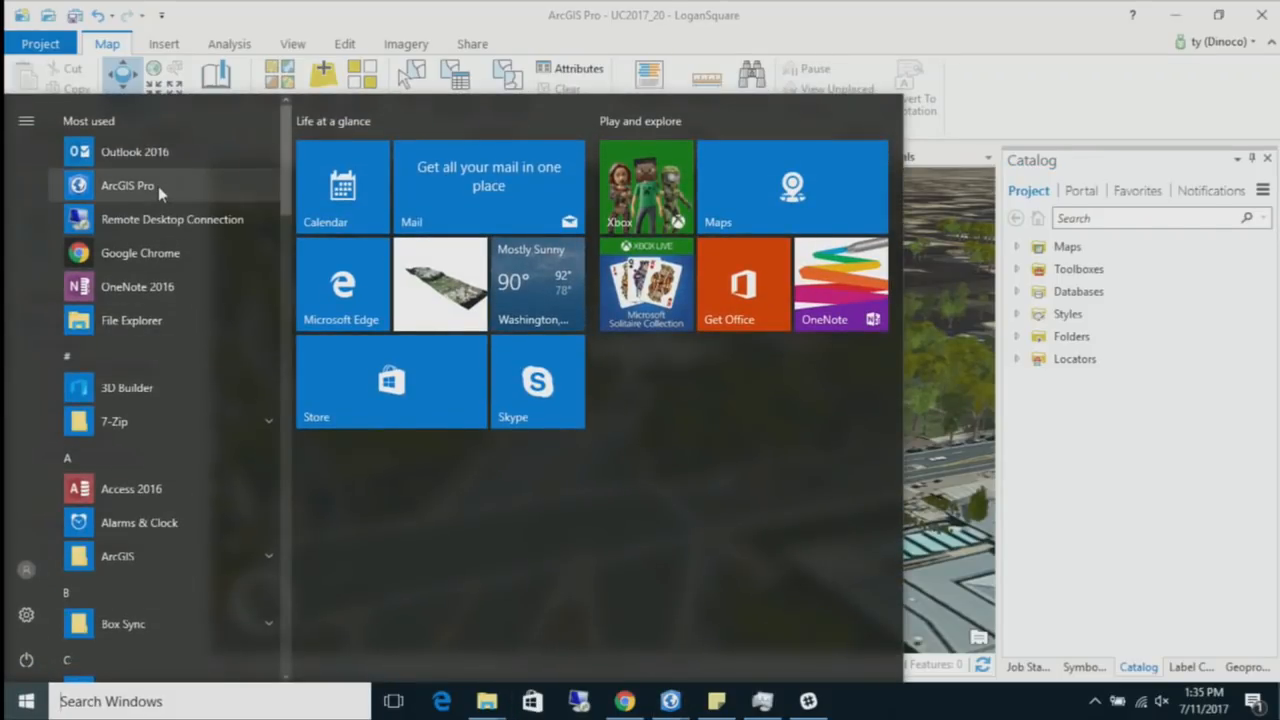
{"action": "right_click", "coordinate": [158, 186]}
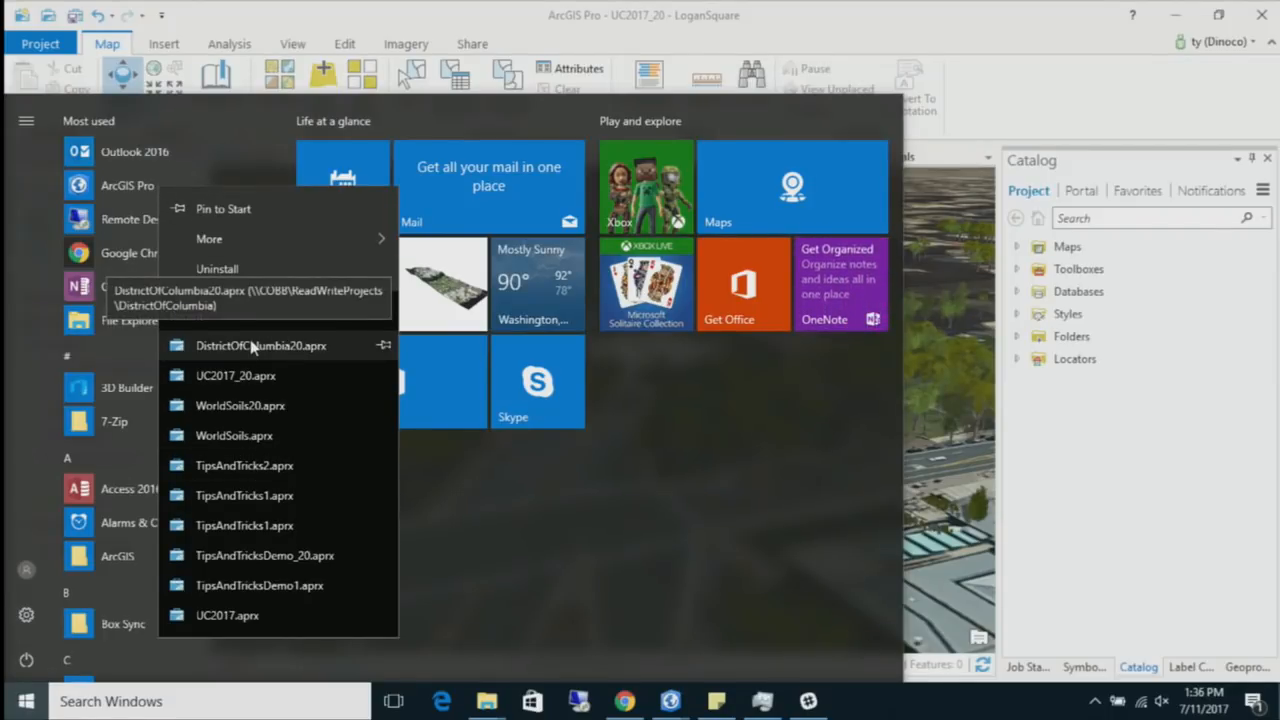
{"action": "right_click", "coordinate": [667, 705]}
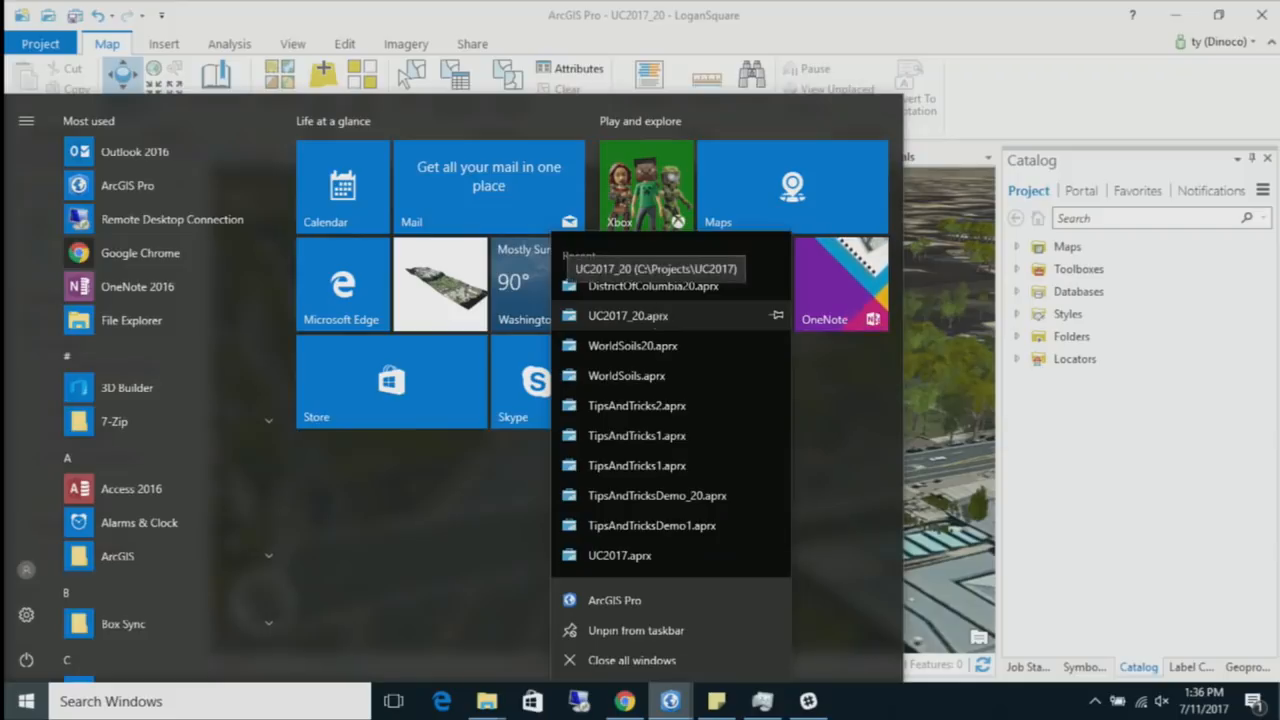
{"action": "left_click", "coordinate": [649, 602]}
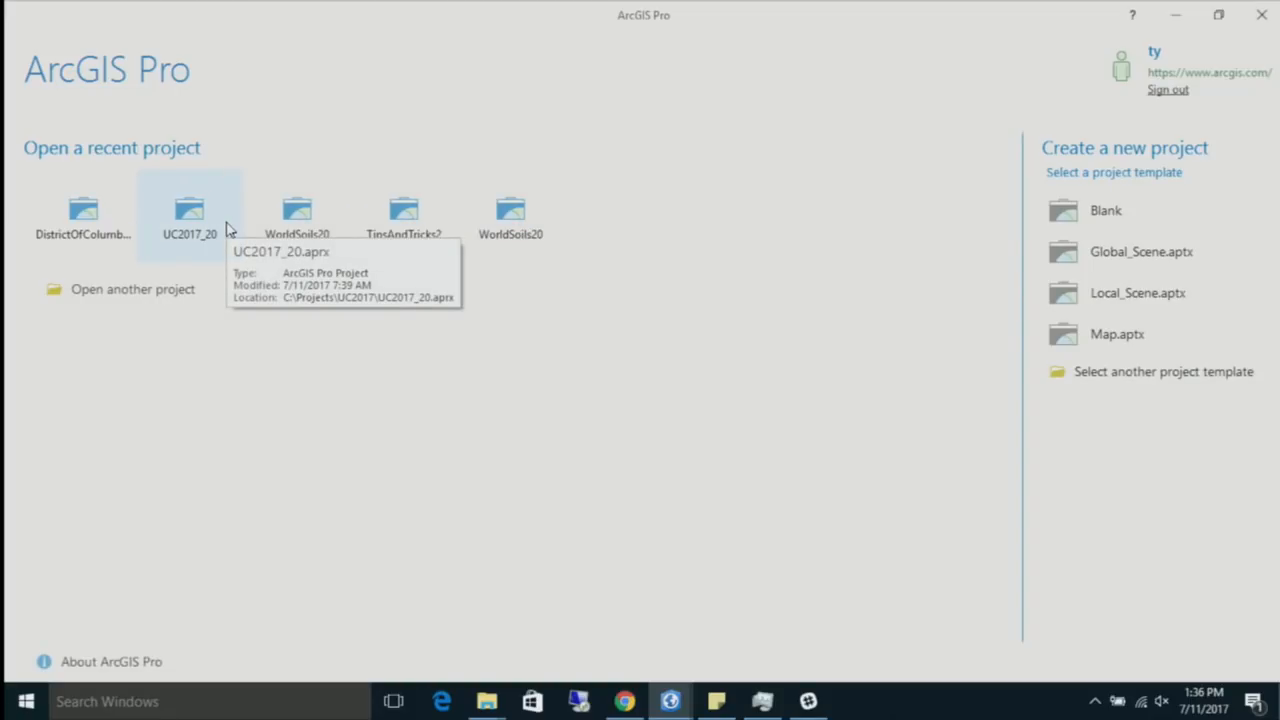
Step: Remove the last WorldSoils20 project from the list of recent projects
{"action": "right_click", "coordinate": [517, 227]}
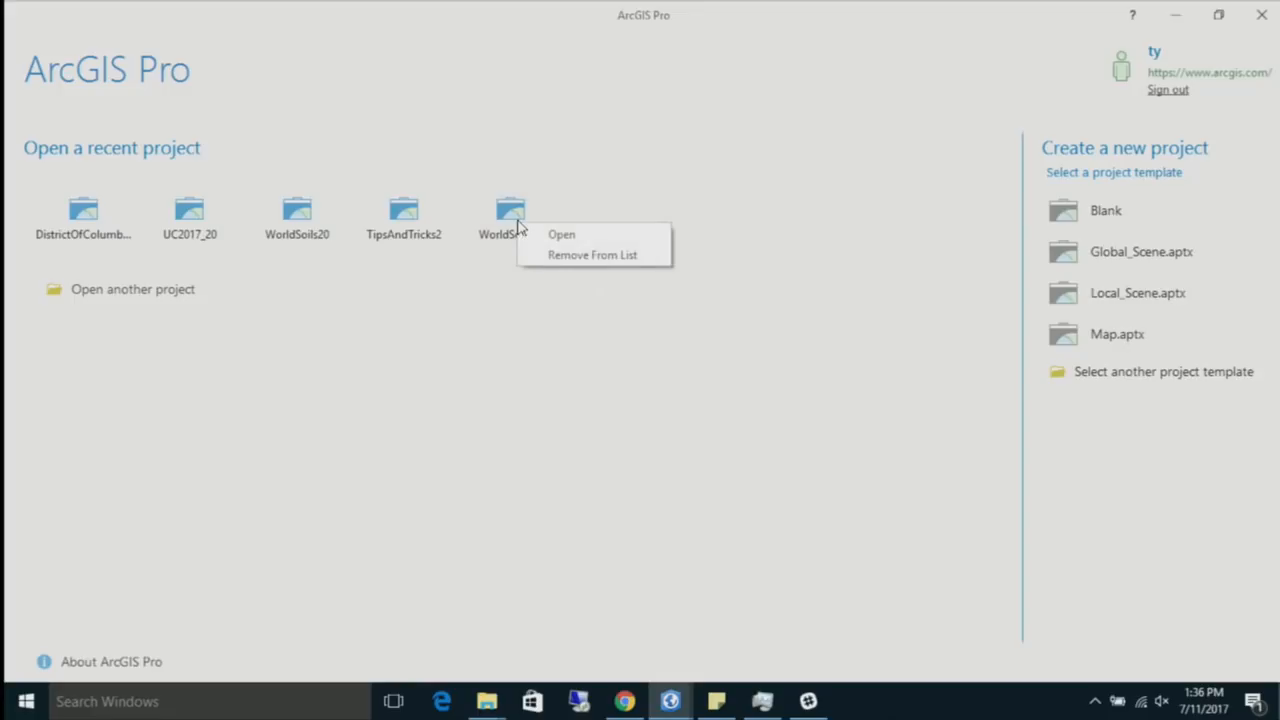
{"action": "left_click", "coordinate": [563, 258]}
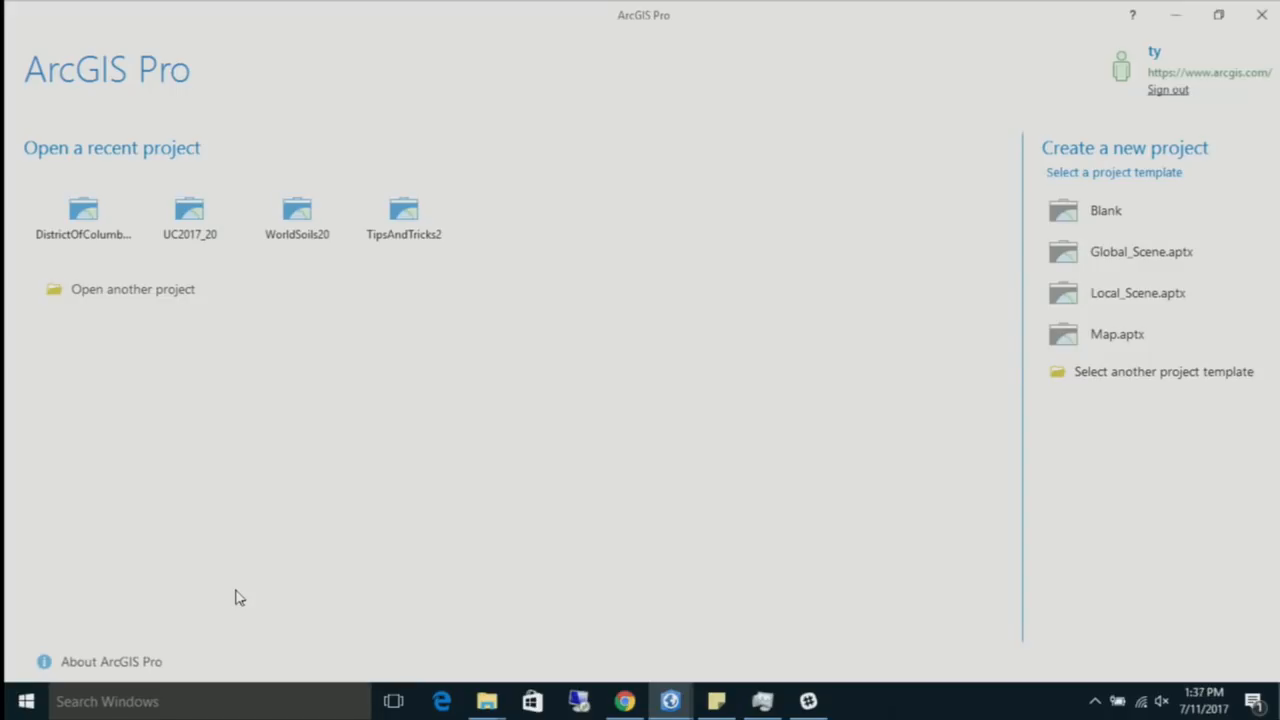
Step: View the ArcGIS Pro product information and the portal connections, accepting the security alert
{"action": "left_click", "coordinate": [111, 668]}
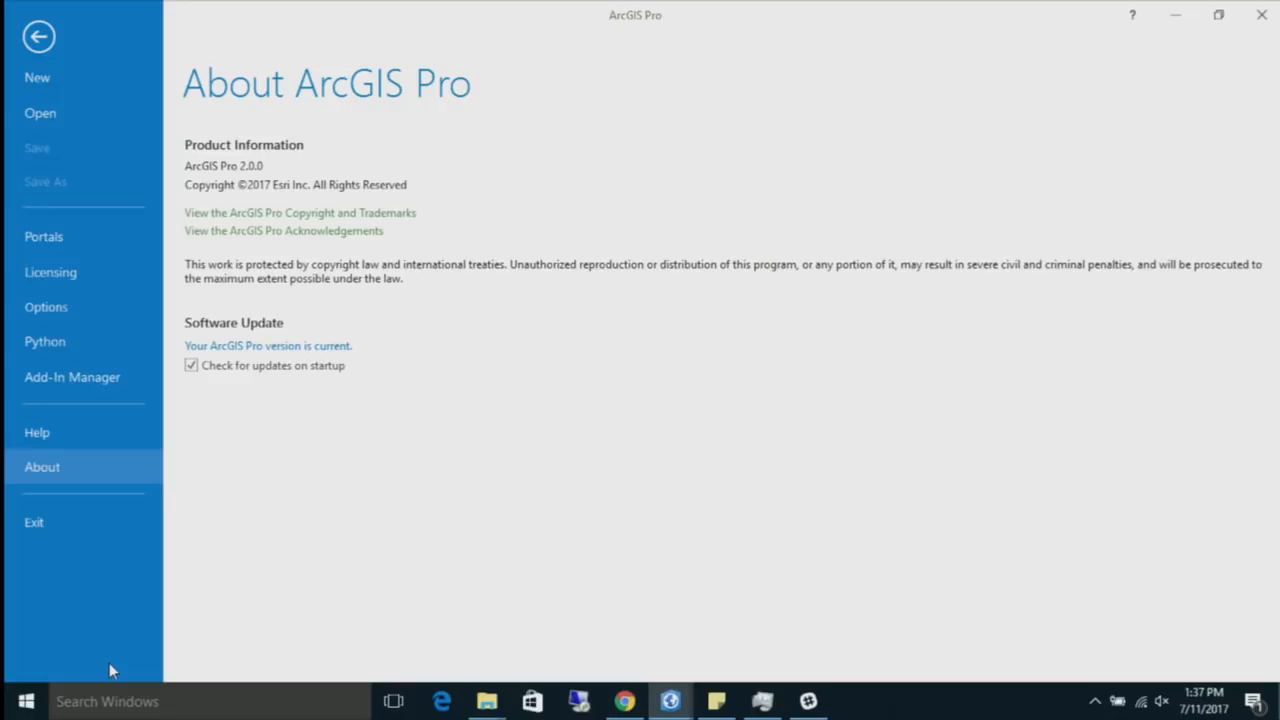
{"action": "left_click", "coordinate": [77, 234]}
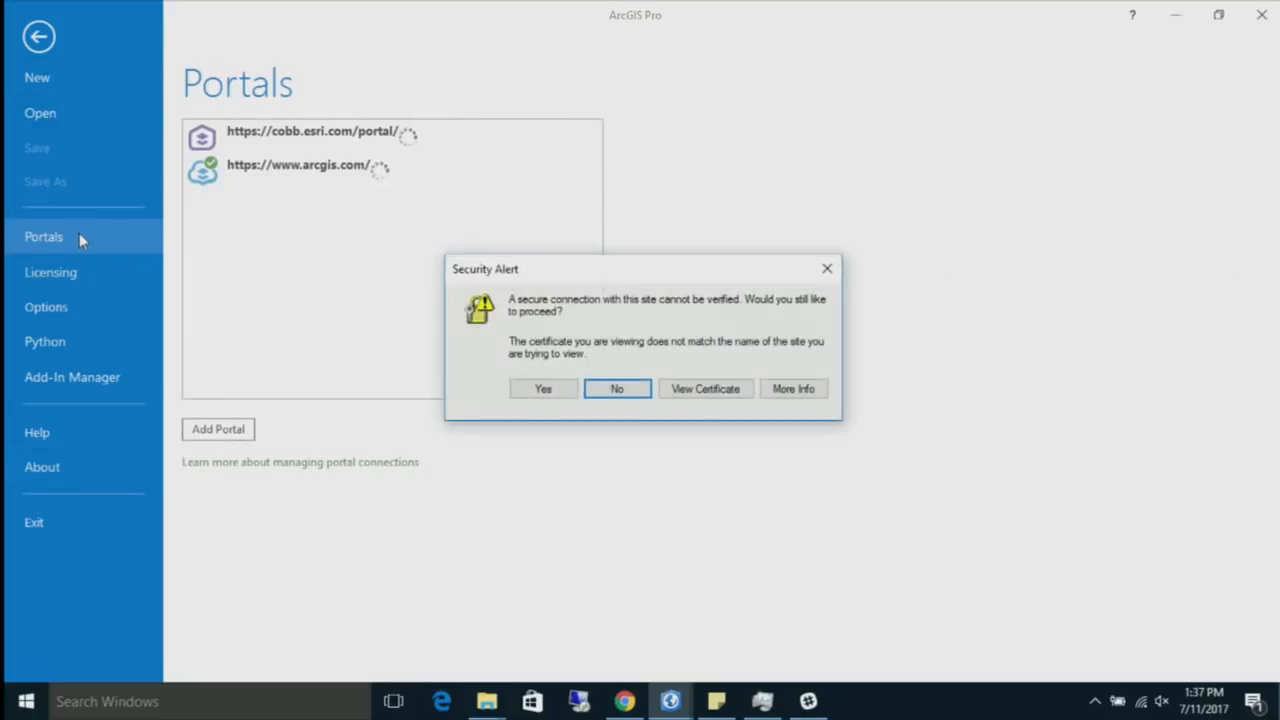
{"action": "left_click", "coordinate": [543, 389]}
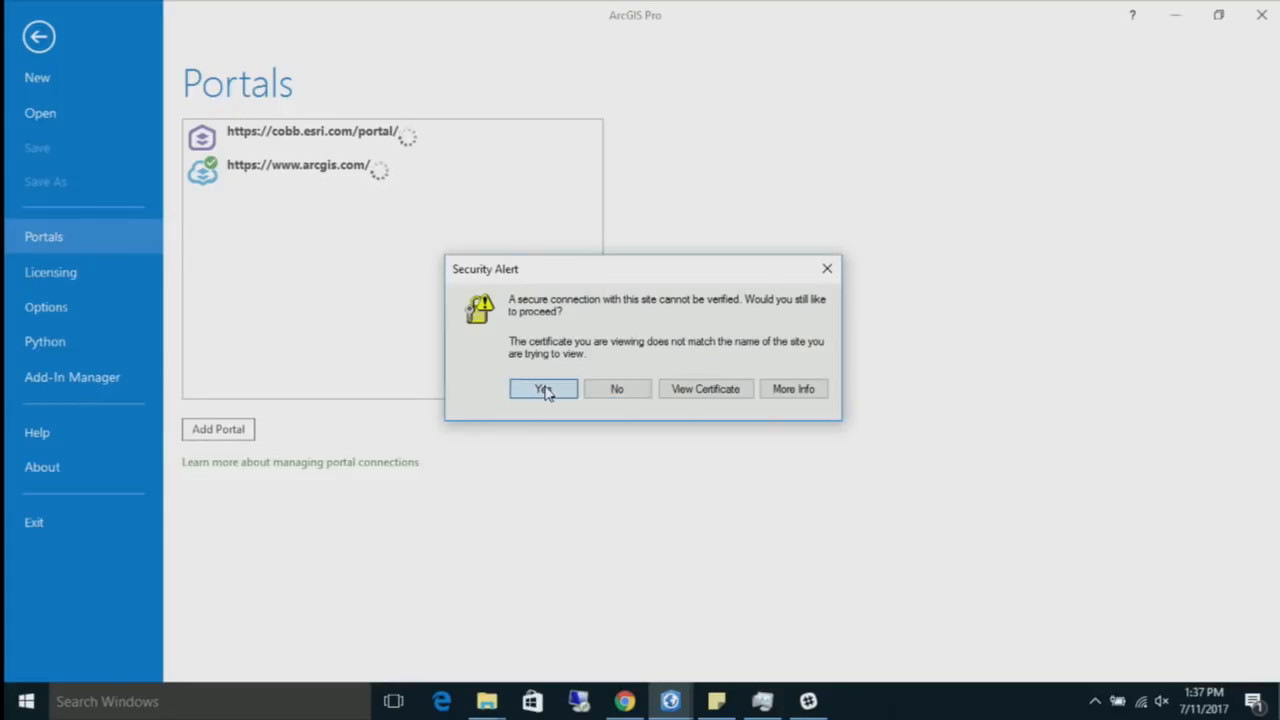
Step: Review the licence levels, extensions and authorization configuration, and look at the application options without changing anything
{"action": "left_click", "coordinate": [68, 274]}
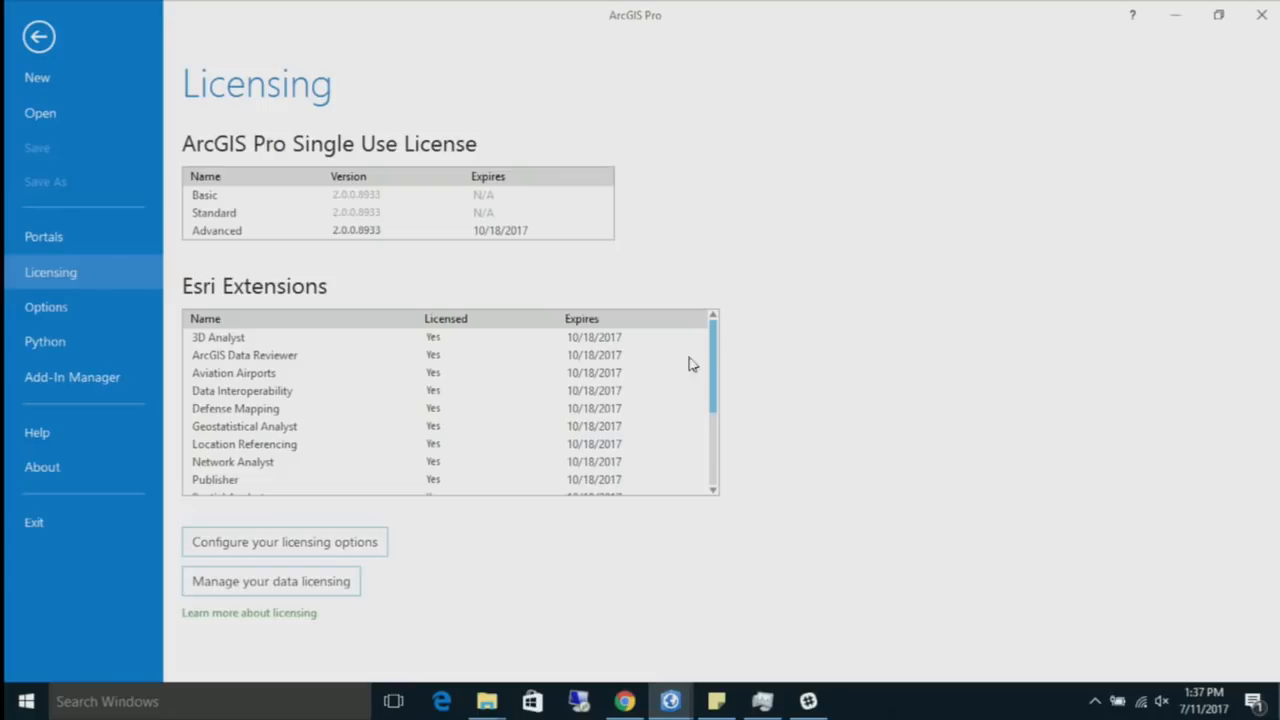
{"action": "left_click", "coordinate": [362, 547]}
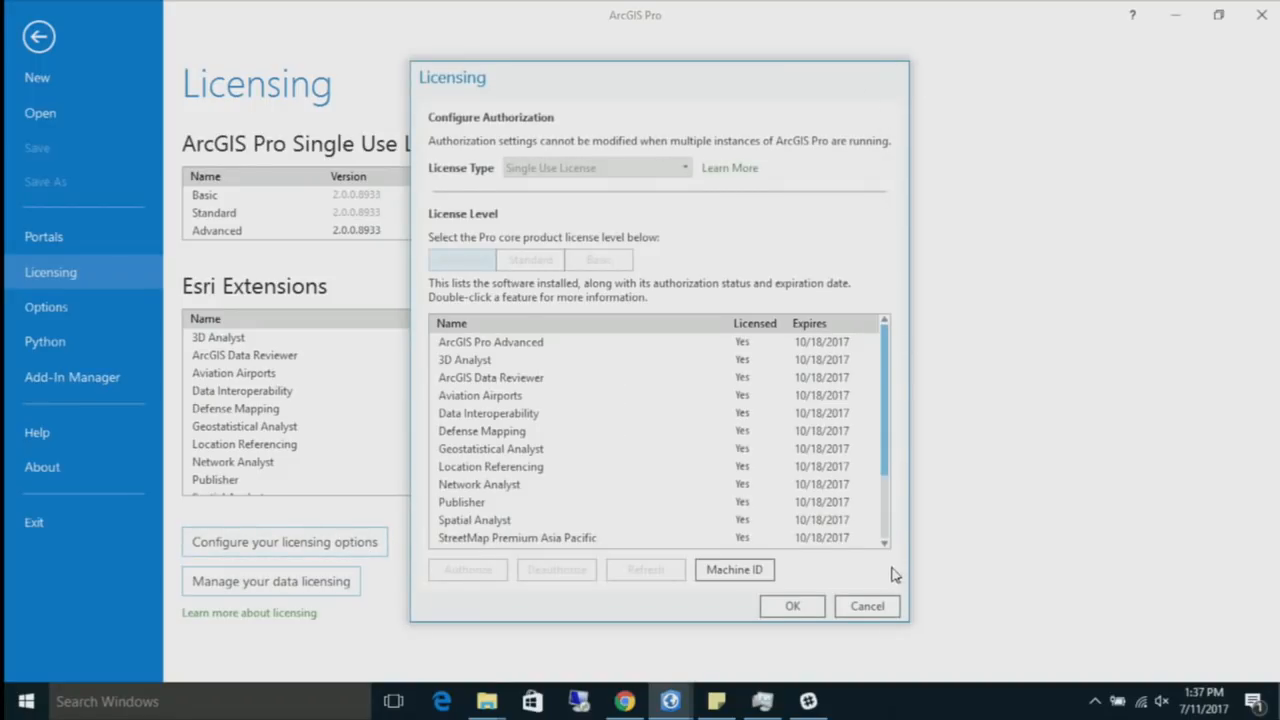
{"action": "left_click", "coordinate": [878, 609]}
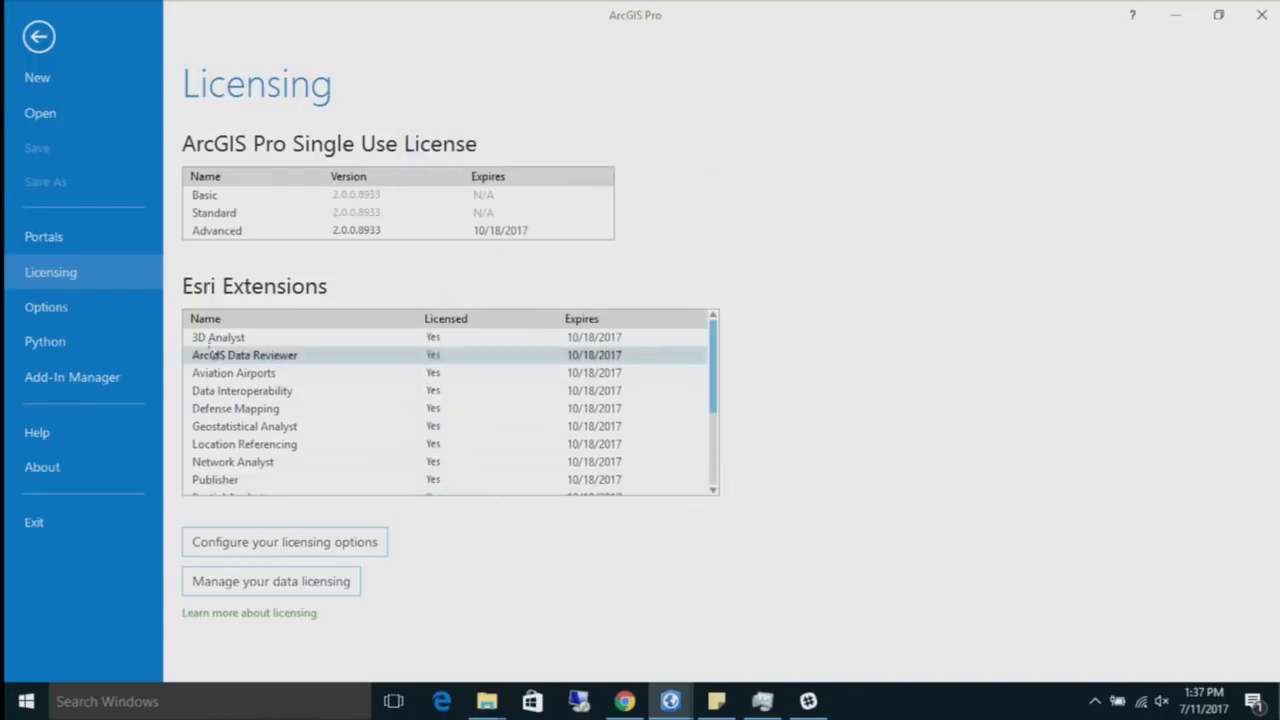
{"action": "left_click", "coordinate": [77, 311]}
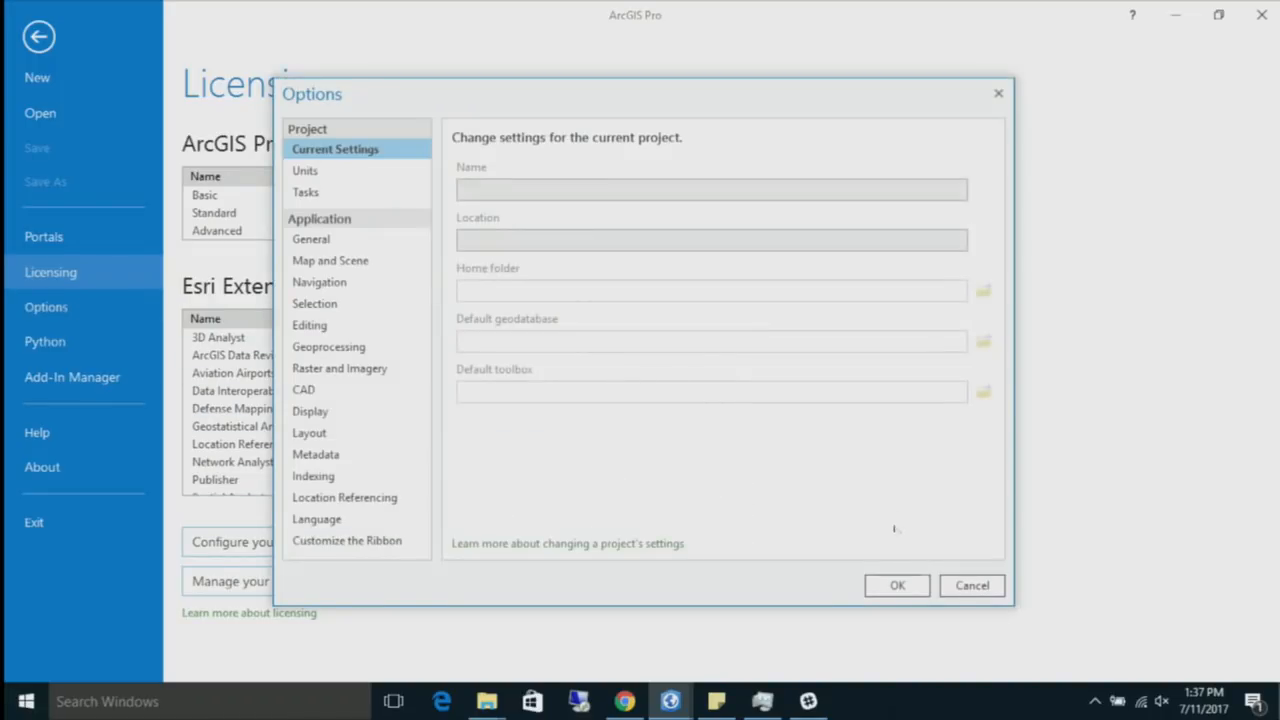
{"action": "left_click", "coordinate": [971, 587]}
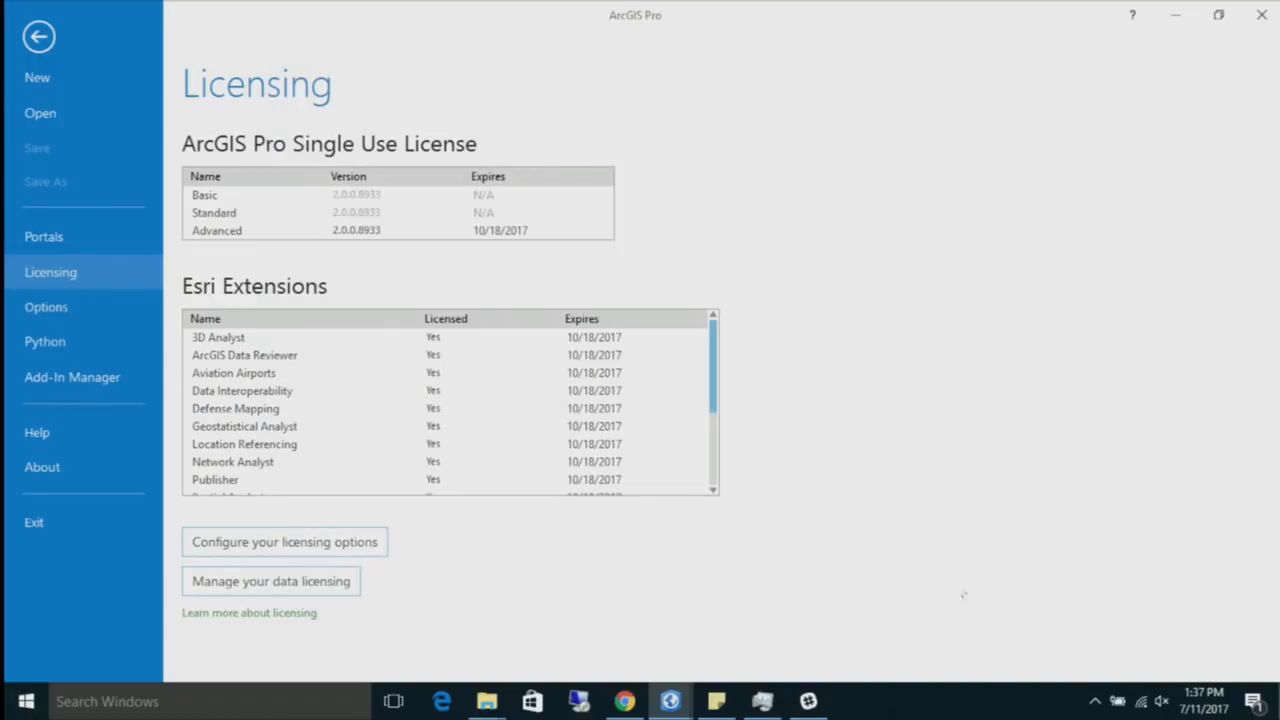
Step: Create a blank project named Test in C:\Projects\UC2017 without a new project folder
{"action": "left_click", "coordinate": [58, 71]}
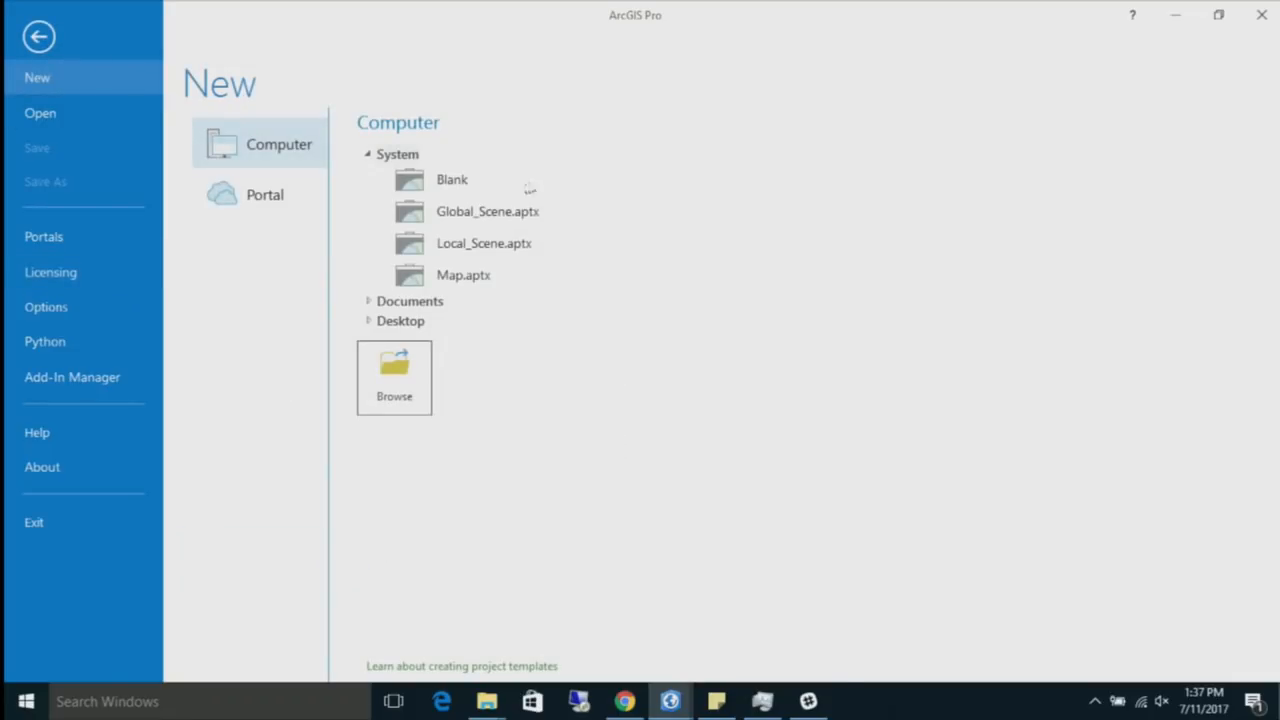
{"action": "left_click", "coordinate": [493, 194]}
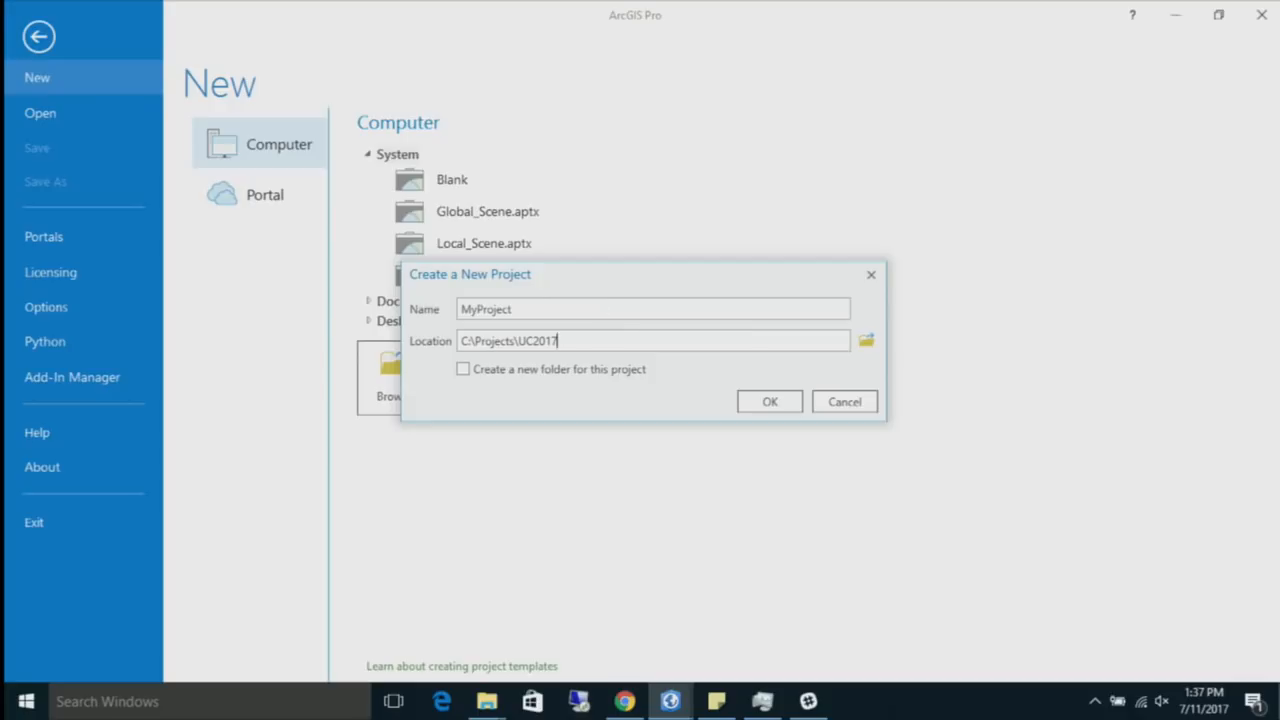
{"action": "left_click_drag", "start_coordinate": [558, 341], "coordinate": [450, 345]}
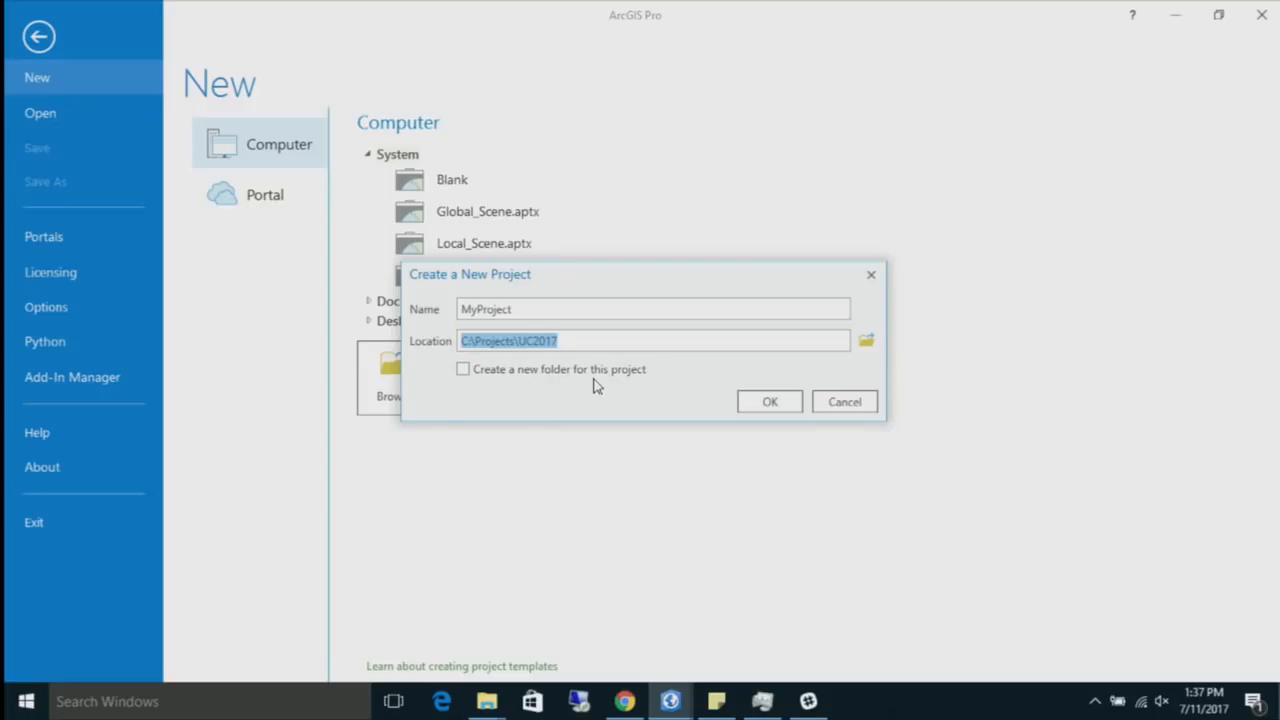
{"action": "double_click", "coordinate": [566, 311]}
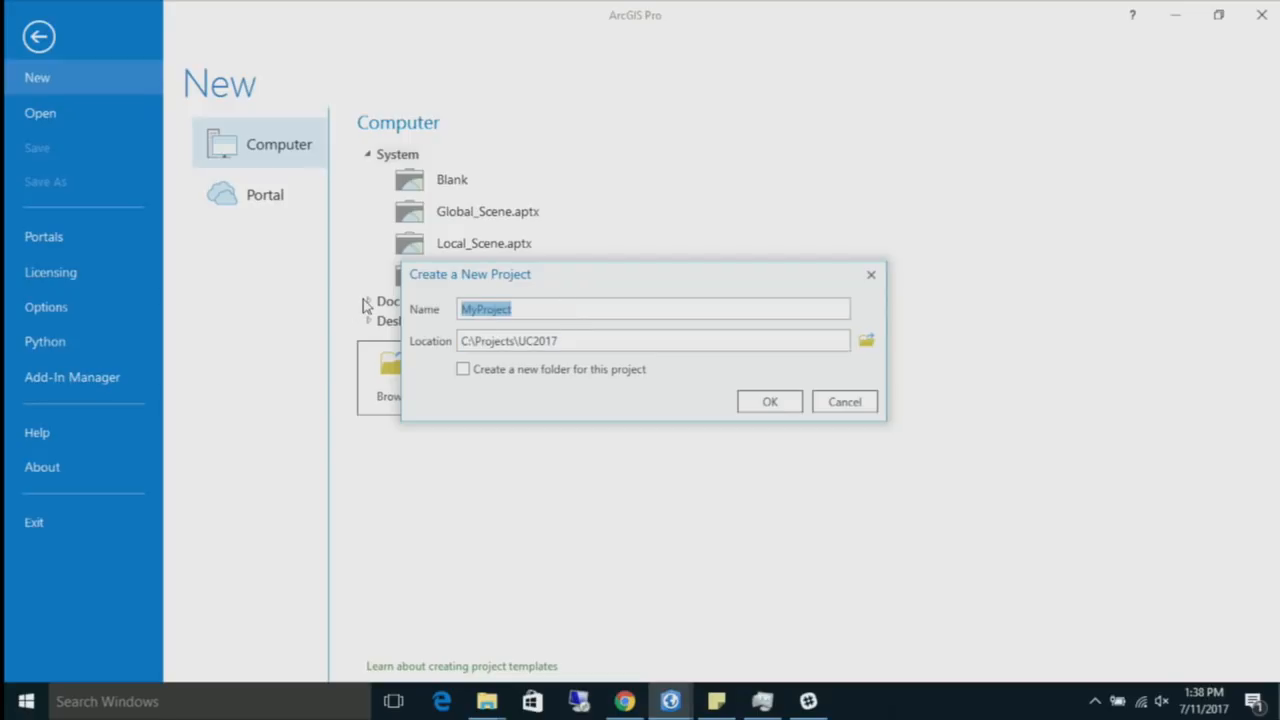
{"action": "type", "text": "Test"}
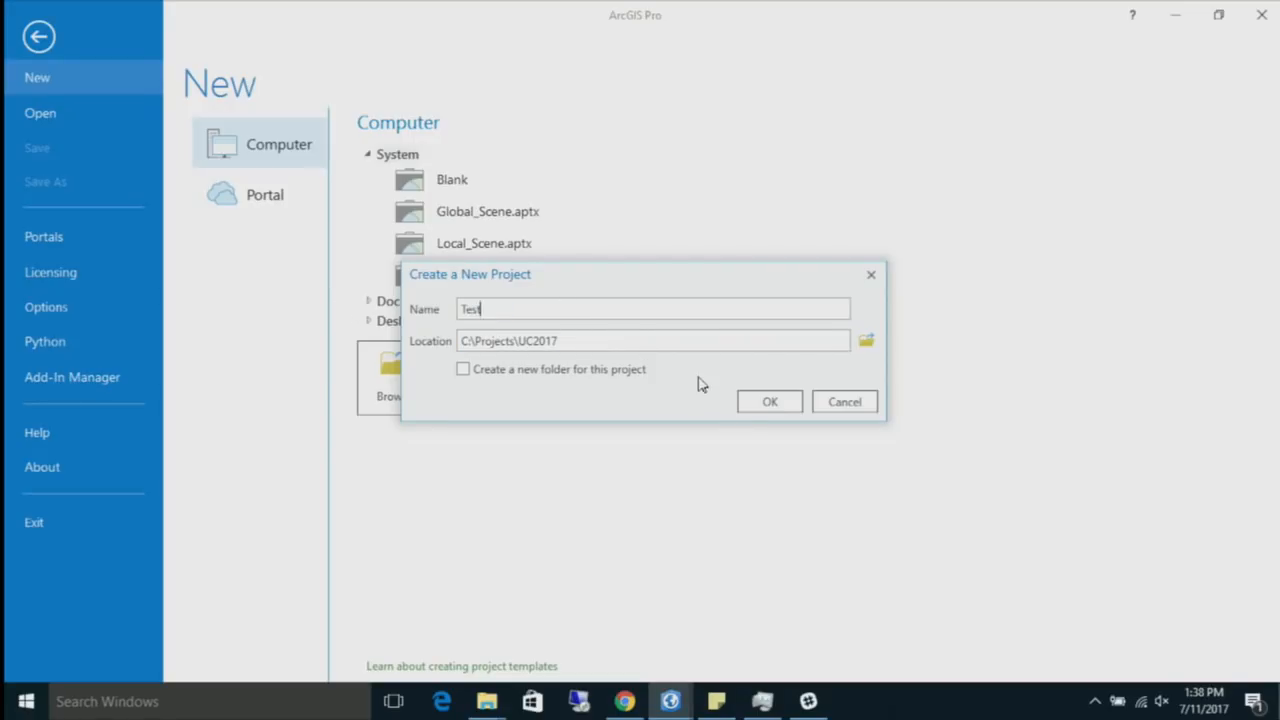
{"action": "left_click", "coordinate": [767, 403]}
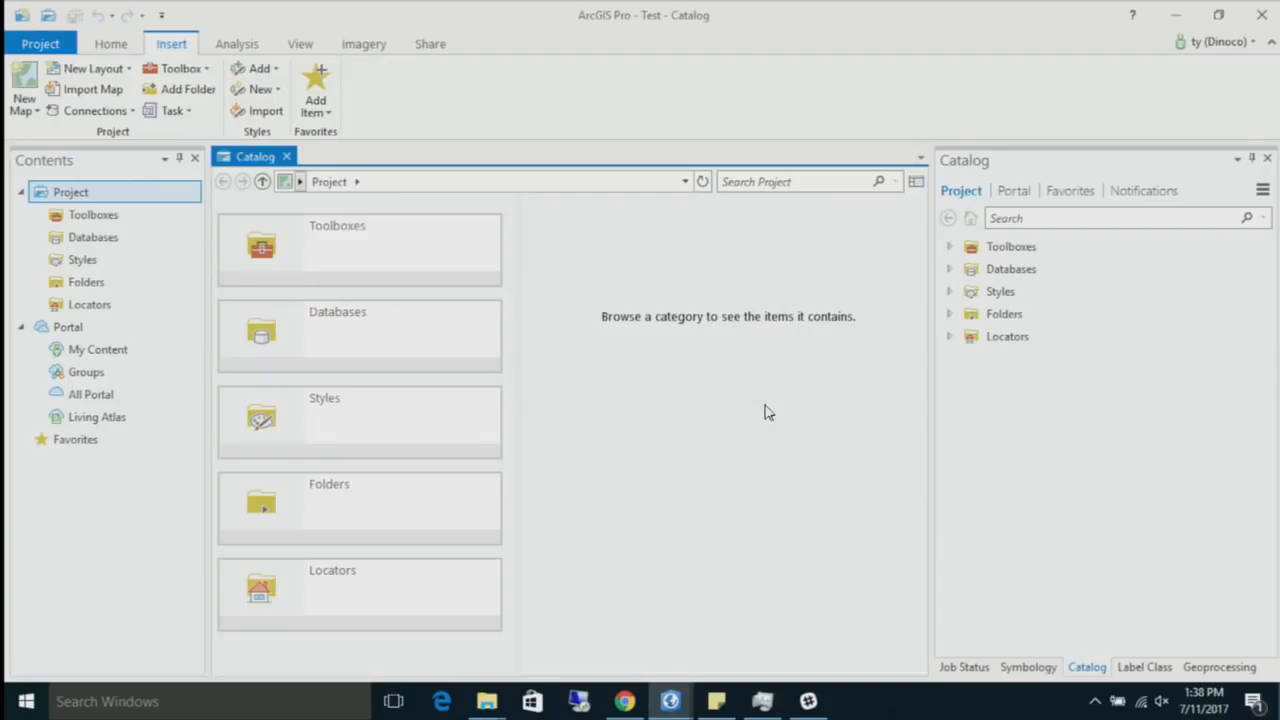
Step: Examine the current project's settings in the options, focusing on its location and home folder
{"action": "left_click", "coordinate": [38, 45]}
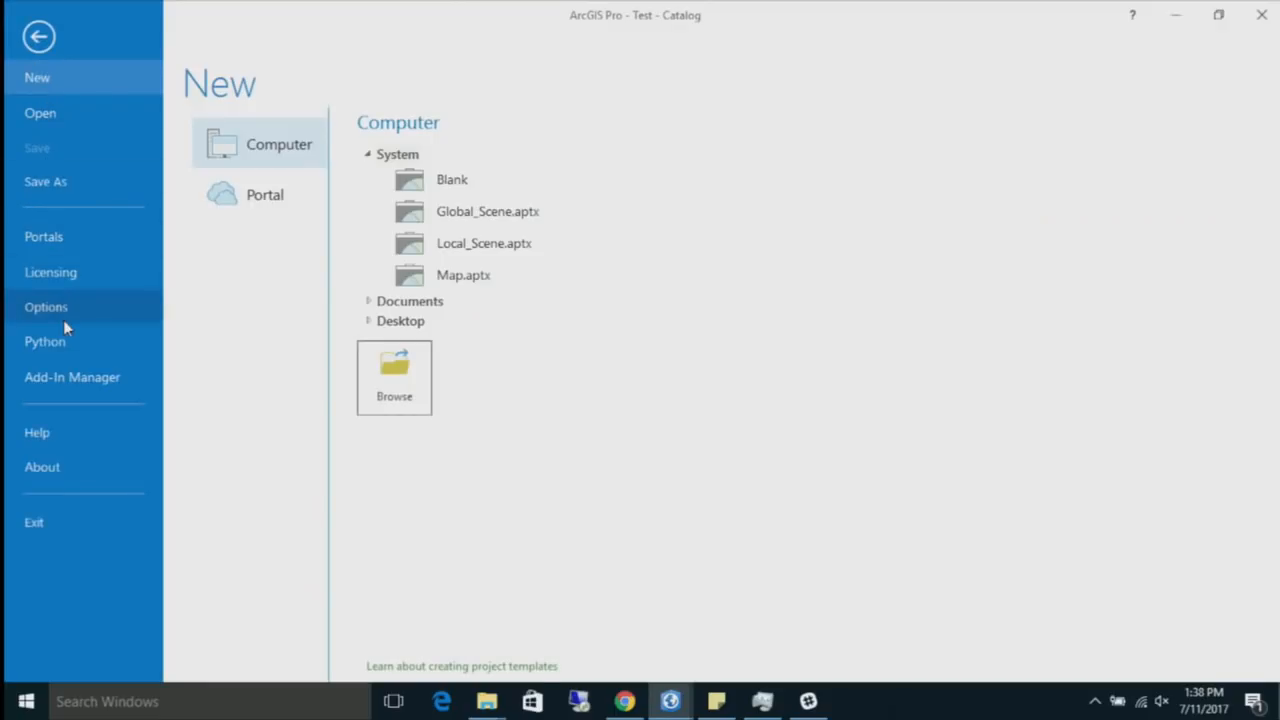
{"action": "left_click", "coordinate": [86, 310]}
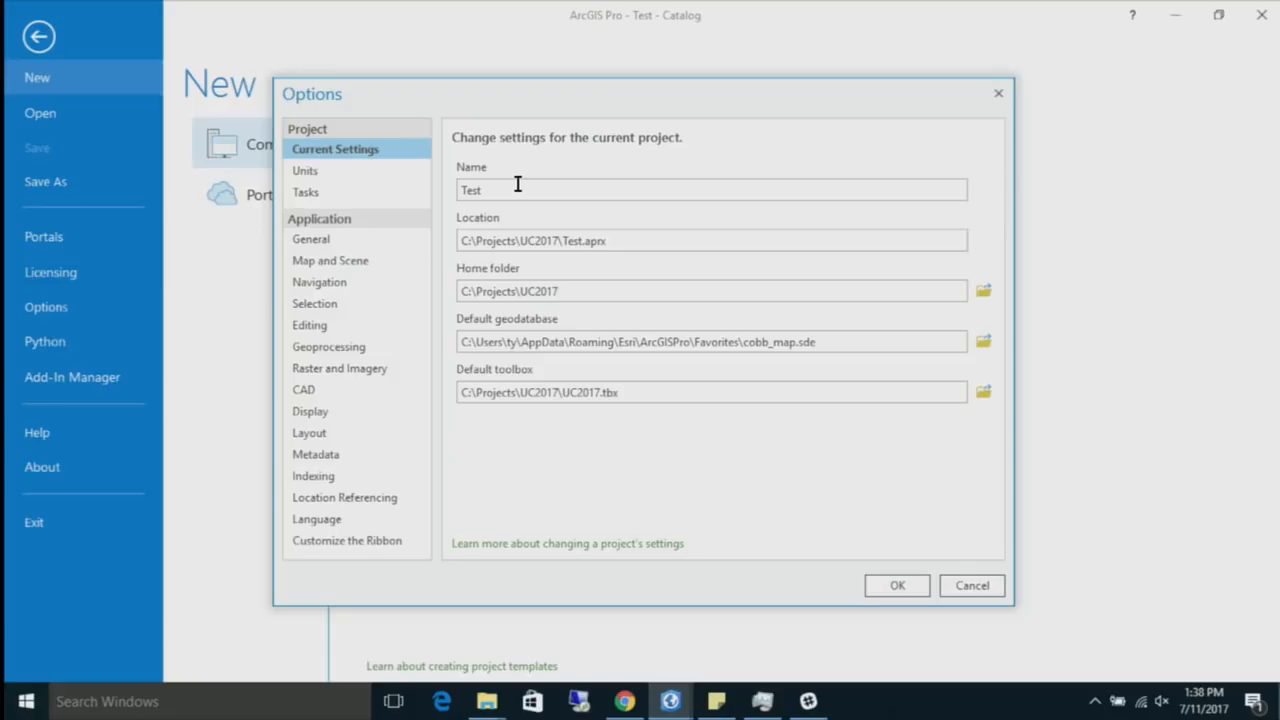
{"action": "left_click_drag", "start_coordinate": [637, 240], "coordinate": [436, 248]}
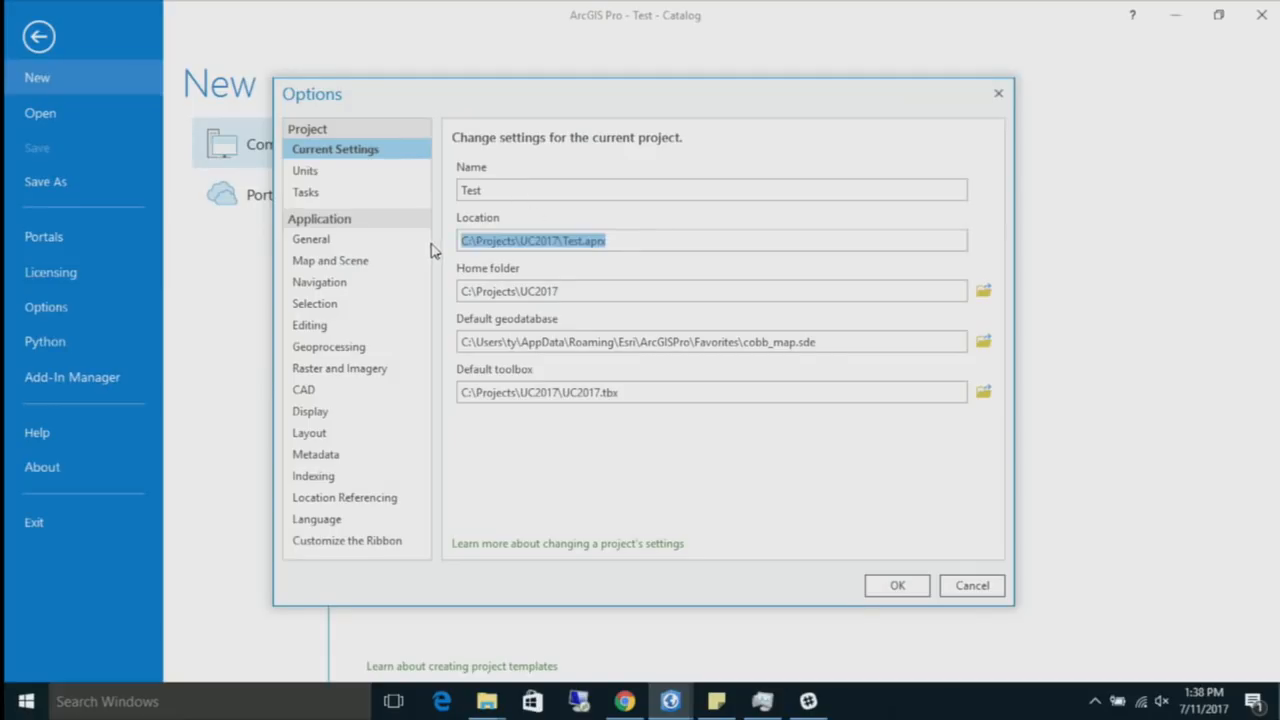
{"action": "left_click_drag", "start_coordinate": [583, 292], "coordinate": [450, 296]}
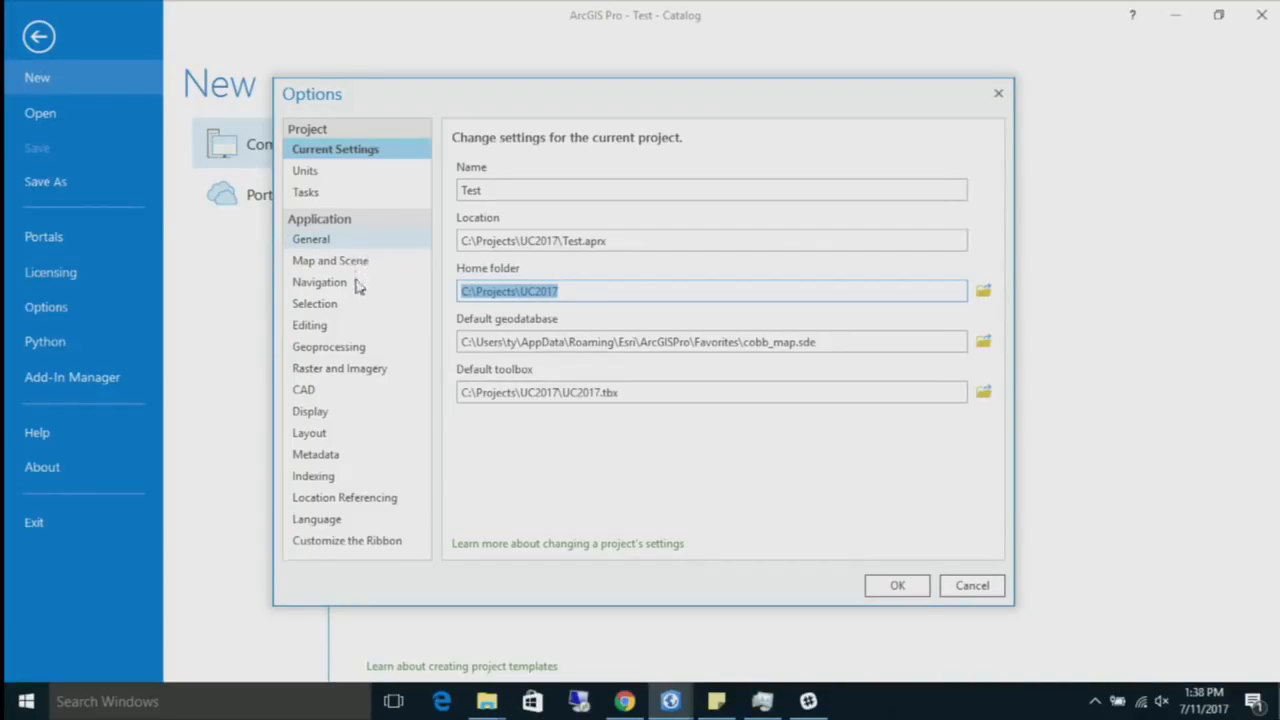
Step: Examine the General options for new projects: default geodatabase, toolbox and folder, and the available themes
{"action": "left_click", "coordinate": [368, 241]}
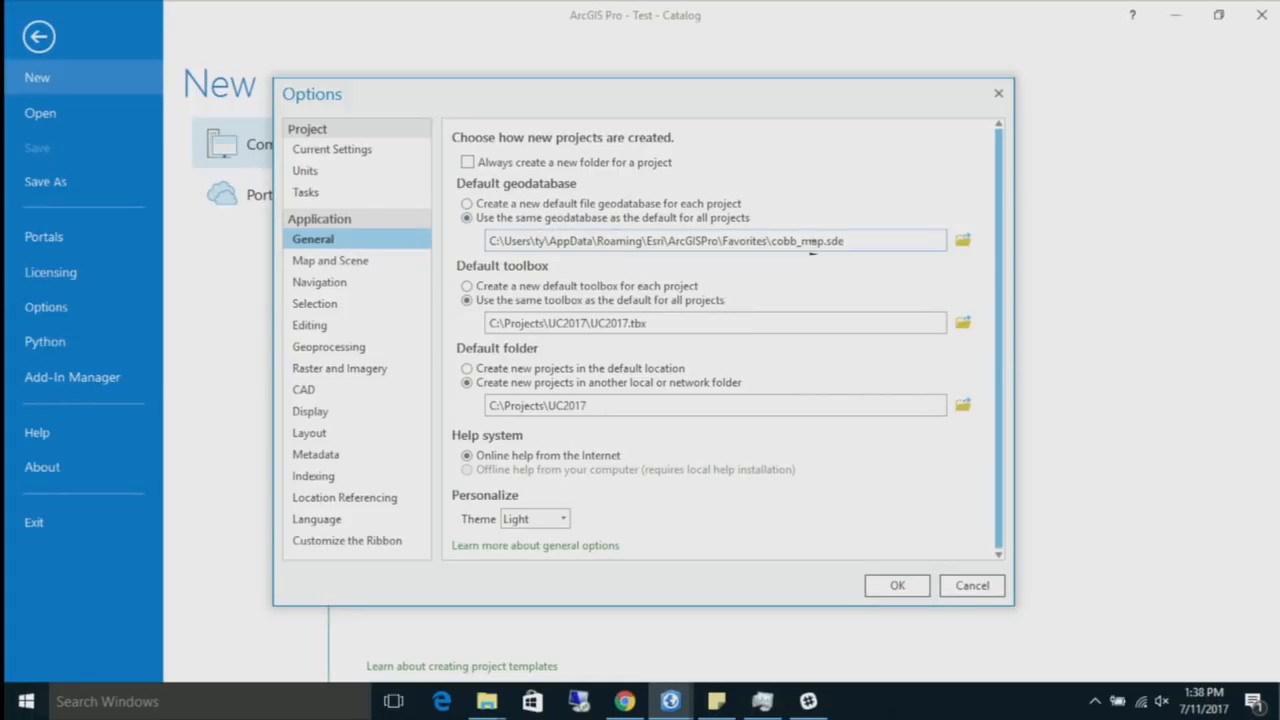
{"action": "left_click_drag", "start_coordinate": [877, 243], "coordinate": [433, 251]}
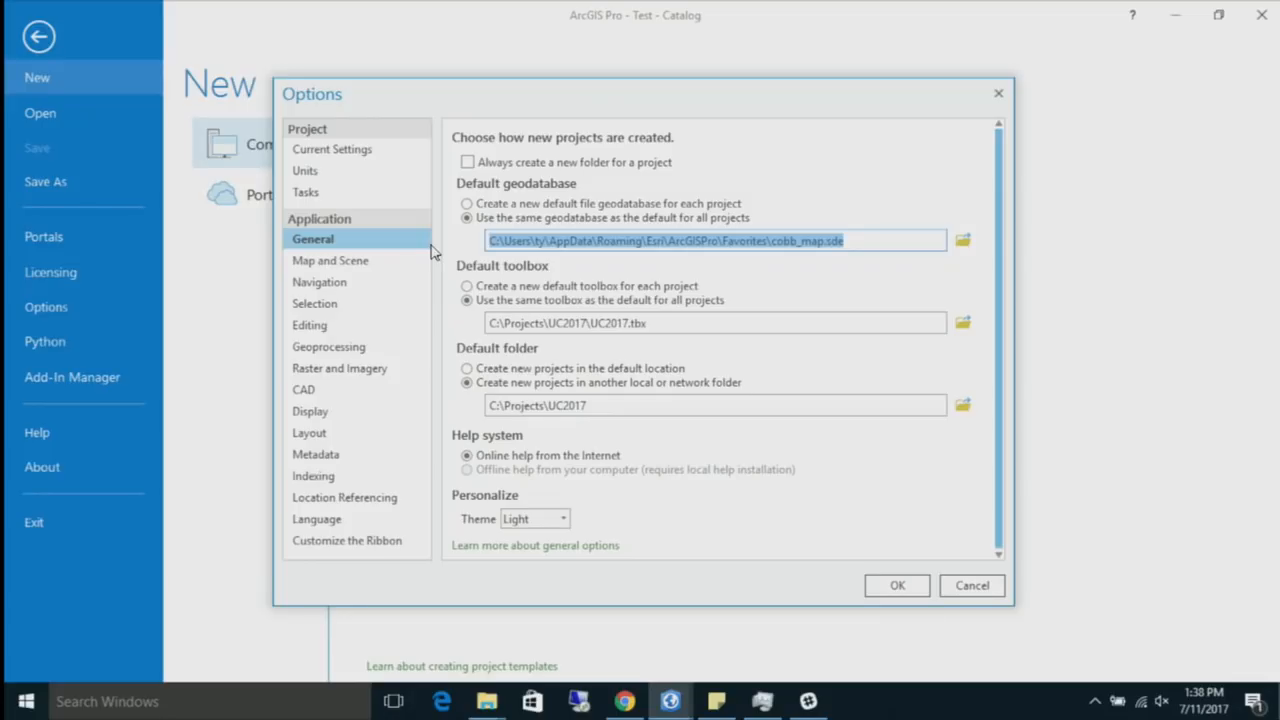
{"action": "left_click_drag", "start_coordinate": [905, 241], "coordinate": [457, 242]}
{"action": "left_click", "coordinate": [704, 322]}
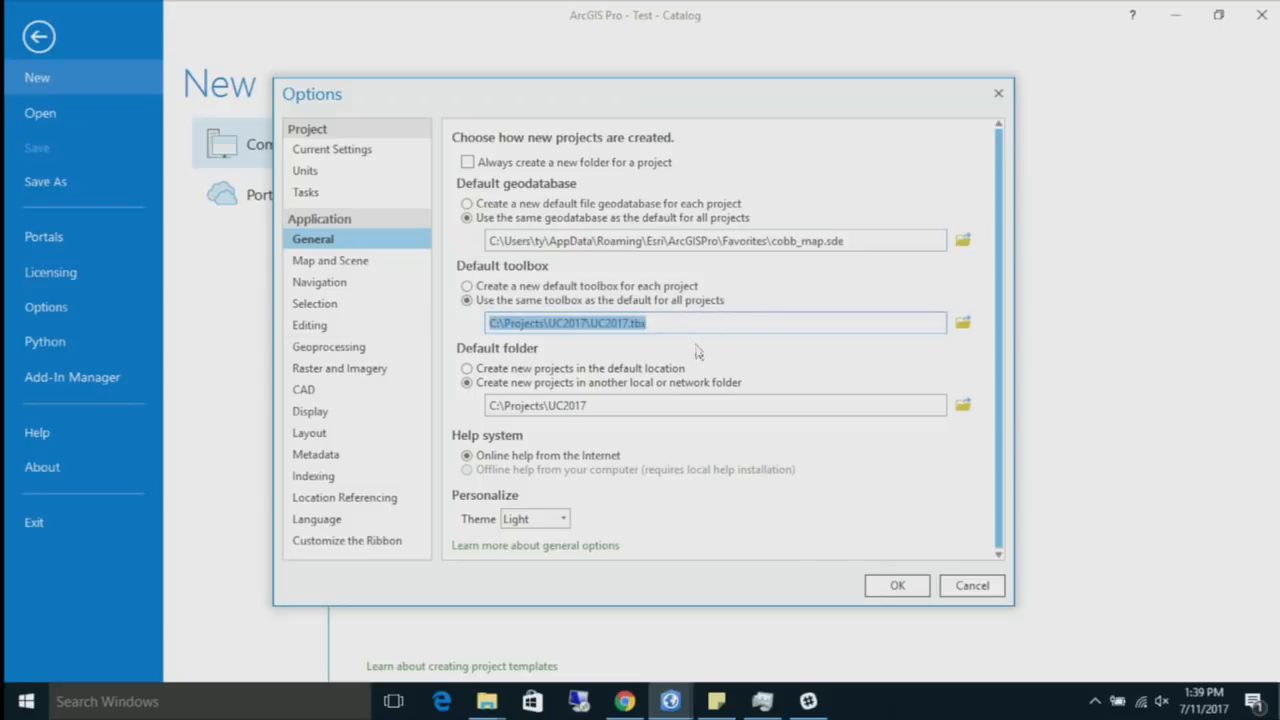
{"action": "left_click", "coordinate": [609, 406]}
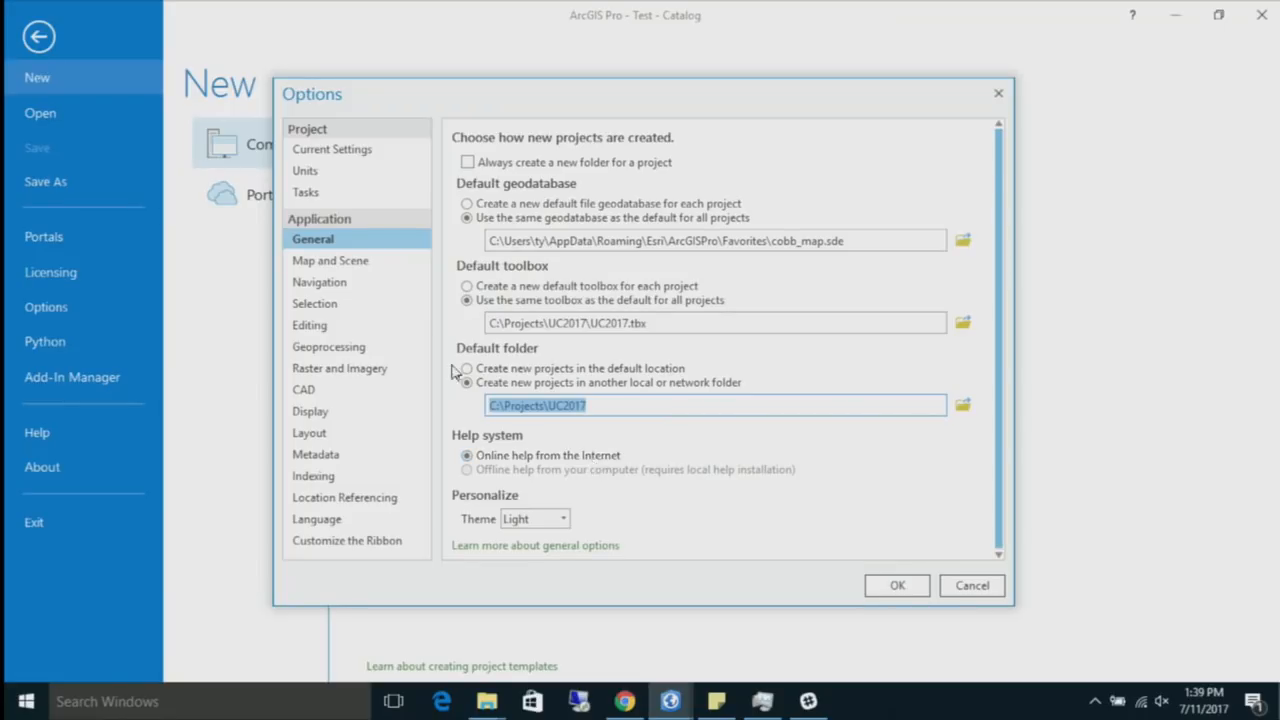
{"action": "left_click", "coordinate": [564, 526]}
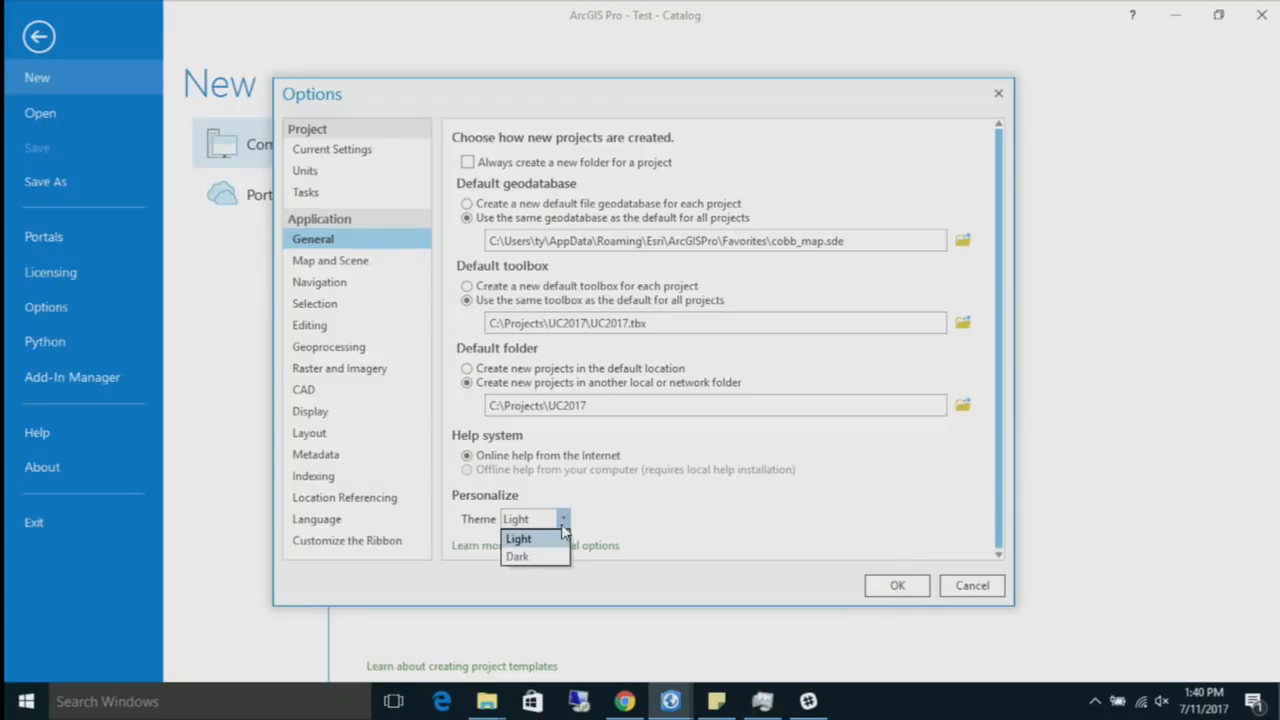
{"action": "left_click", "coordinate": [695, 521]}
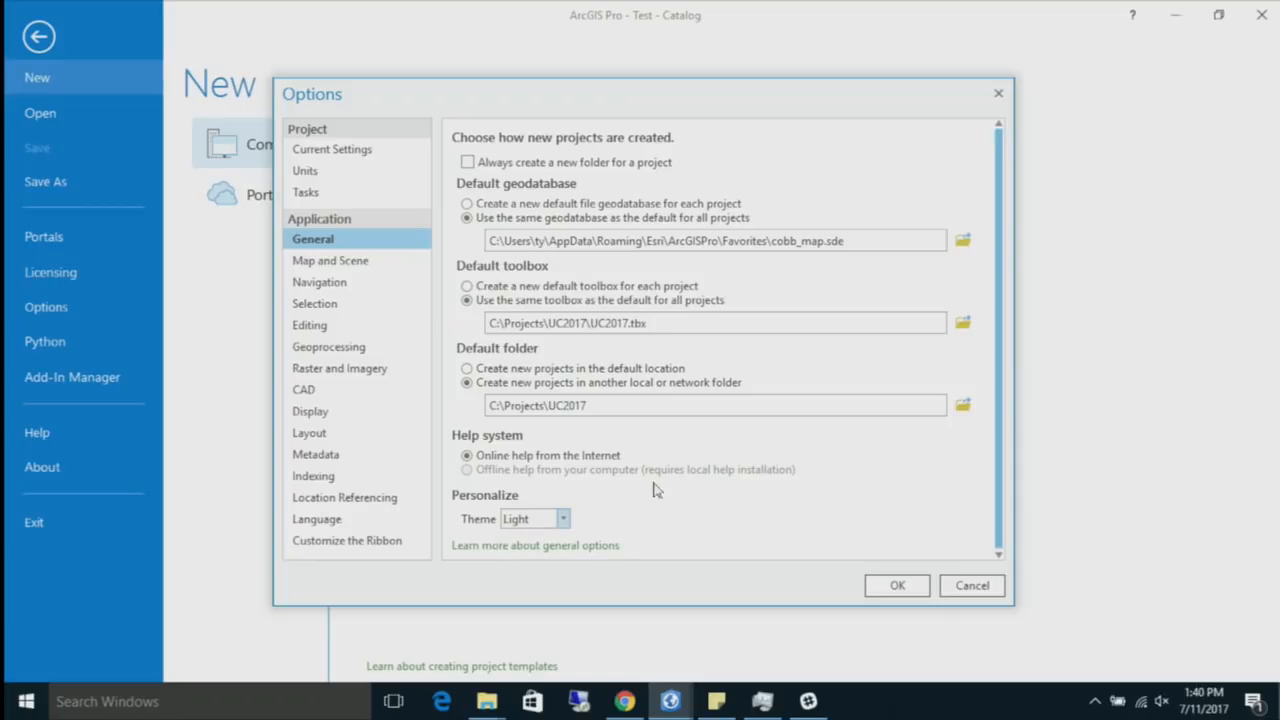
Step: Examine the Map and Scene, Navigation, Selection, Geoprocessing and Display options, including the spatial reference settings for new maps
{"action": "left_click", "coordinate": [366, 262]}
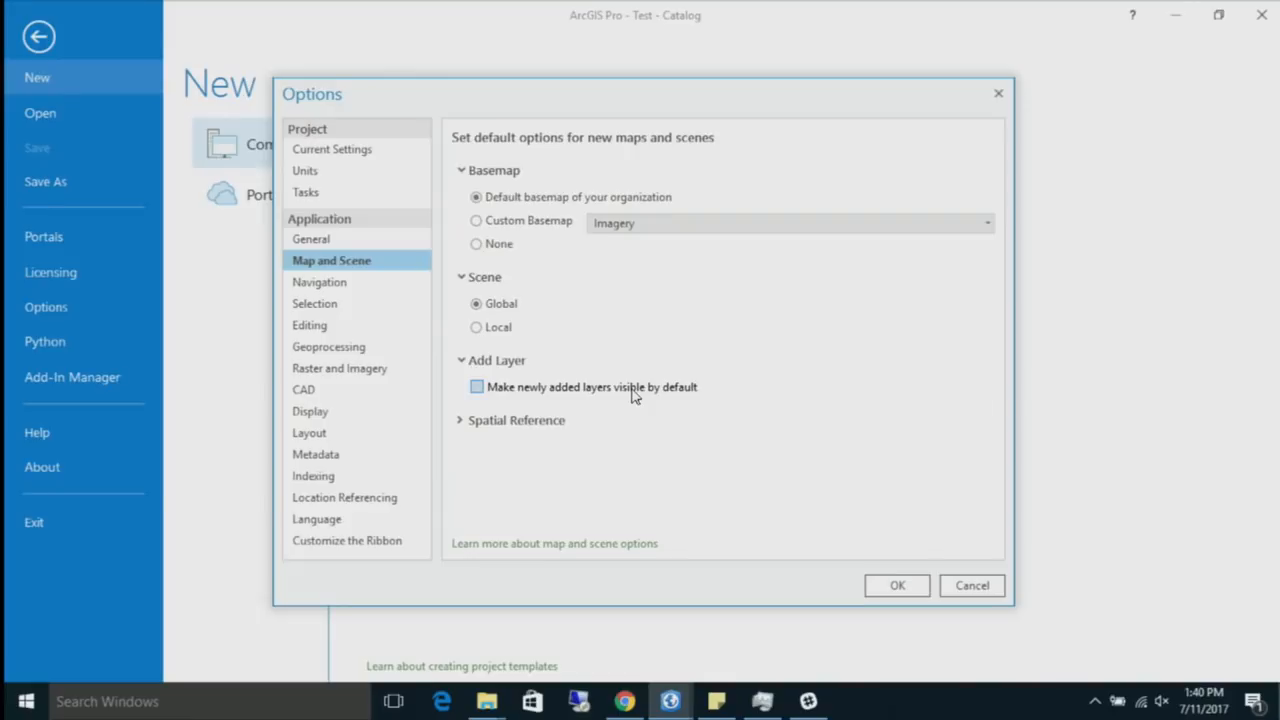
{"action": "left_click", "coordinate": [461, 422]}
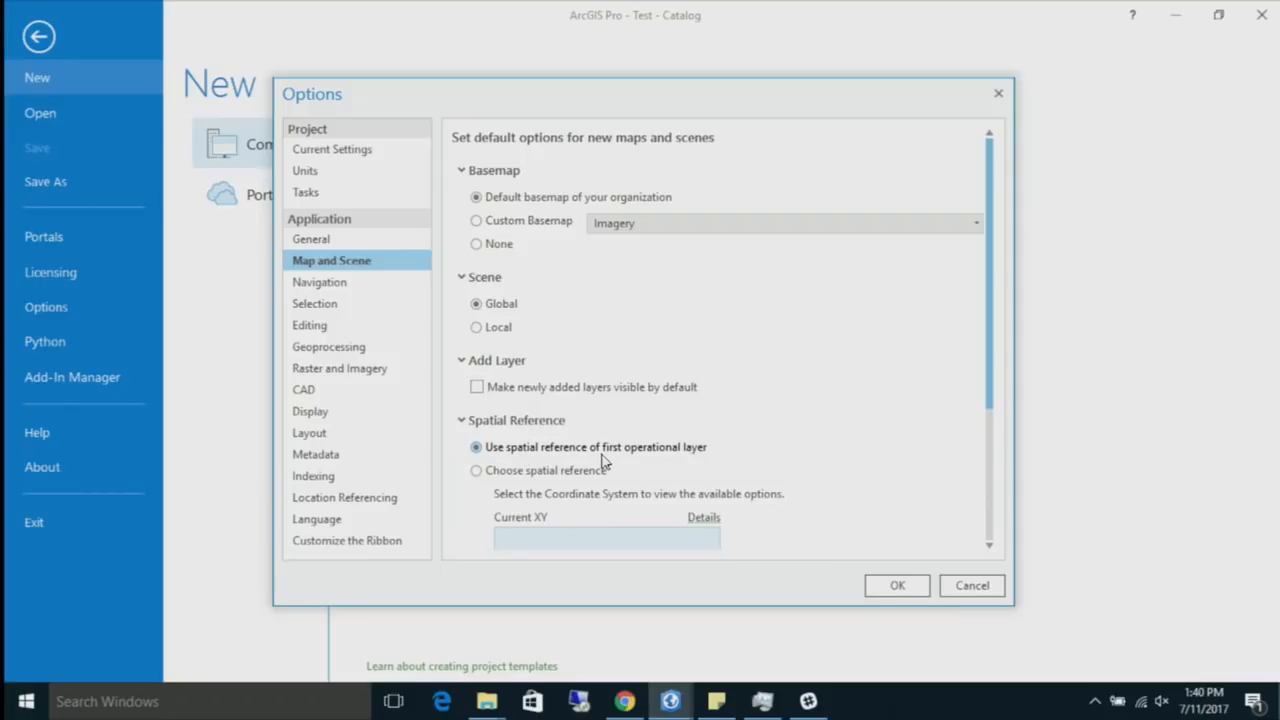
{"action": "left_click", "coordinate": [378, 284]}
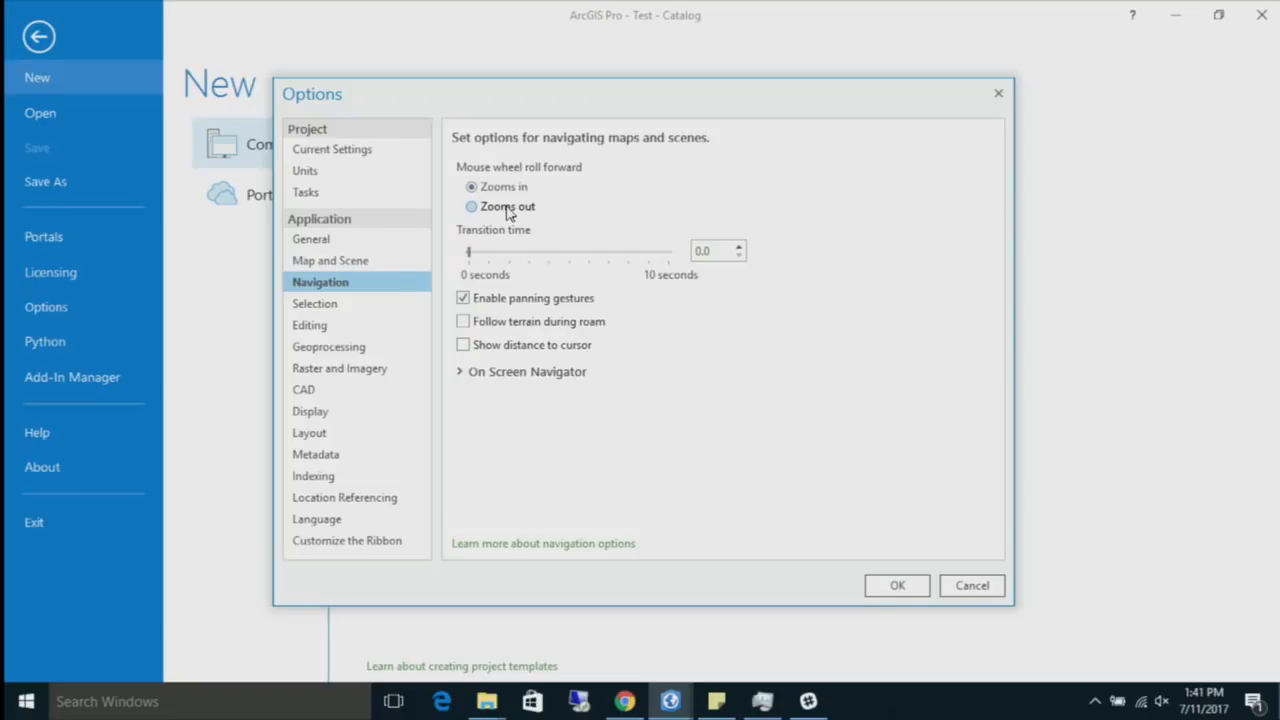
{"action": "left_click", "coordinate": [387, 307]}
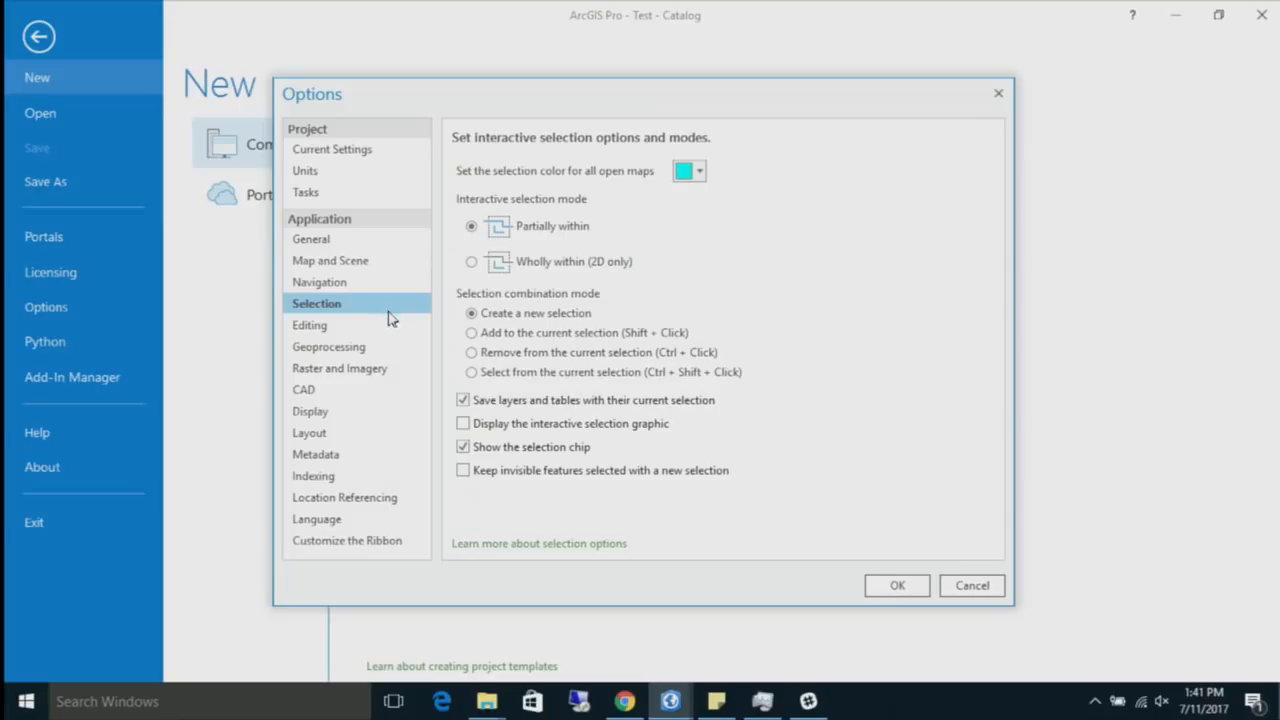
{"action": "left_click", "coordinate": [391, 346]}
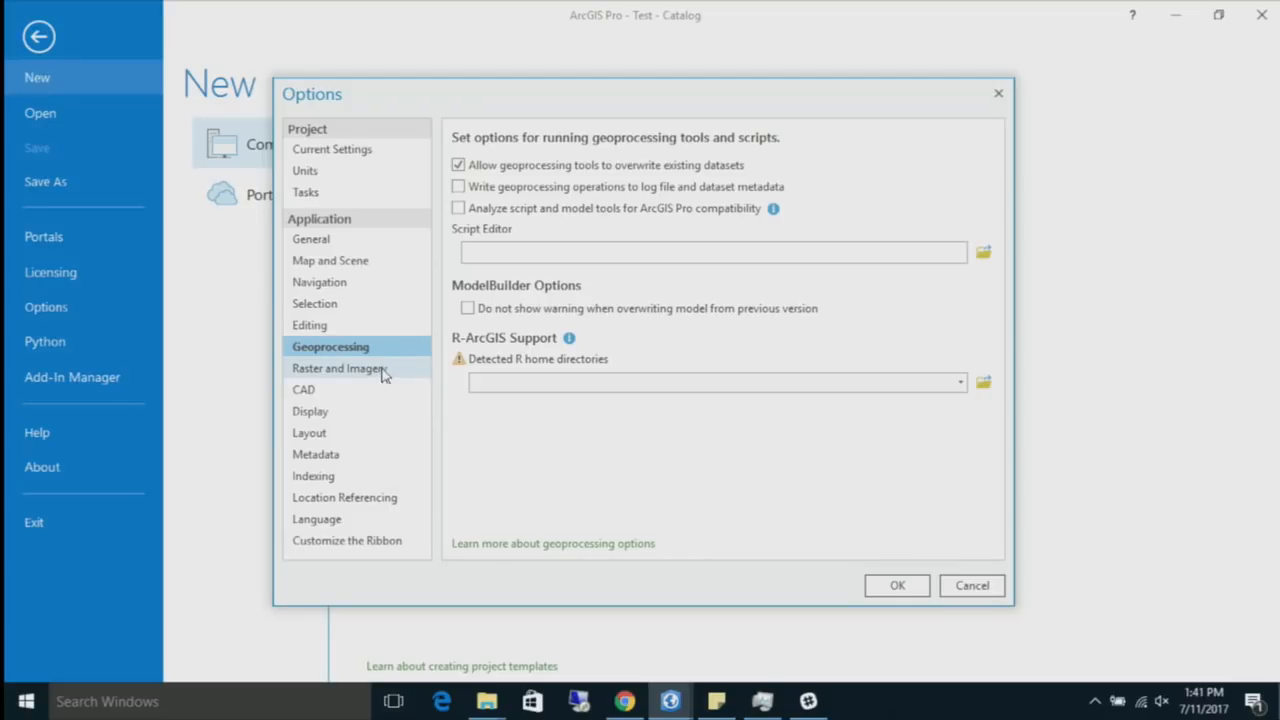
{"action": "left_click", "coordinate": [371, 420]}
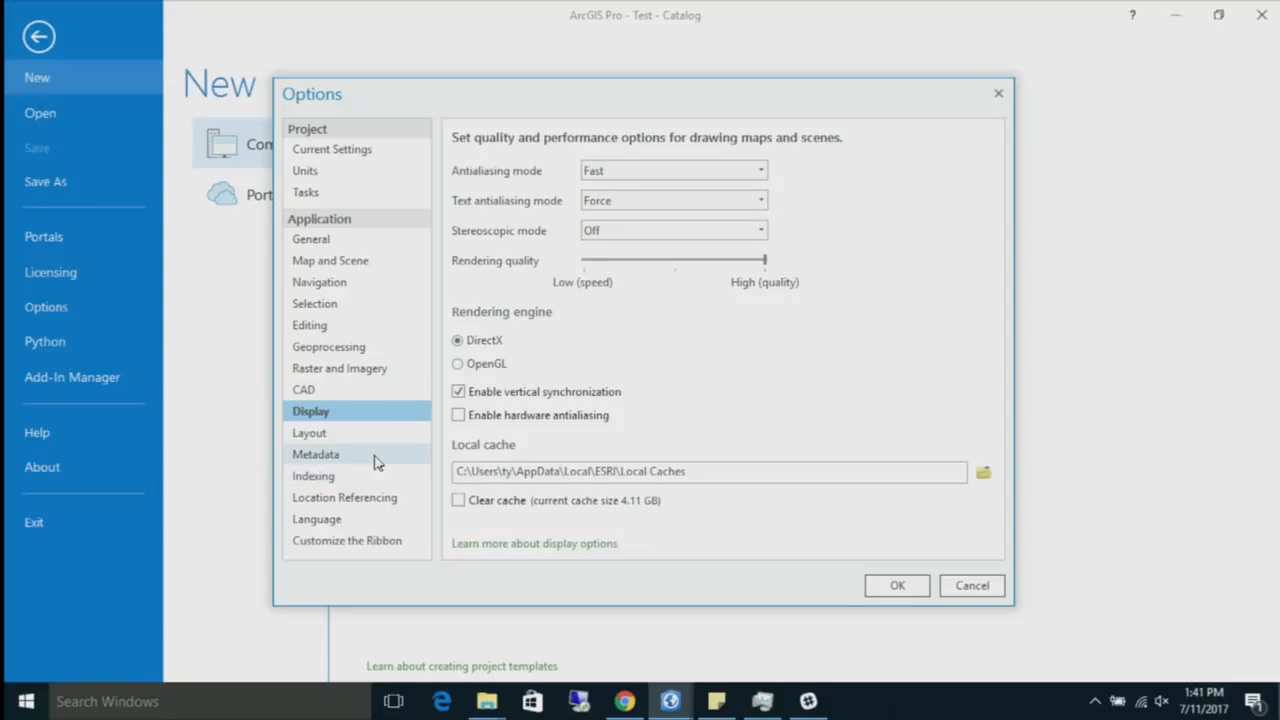
Step: Examine the Metadata options and the available metadata styles without changing the style
{"action": "left_click", "coordinate": [376, 460]}
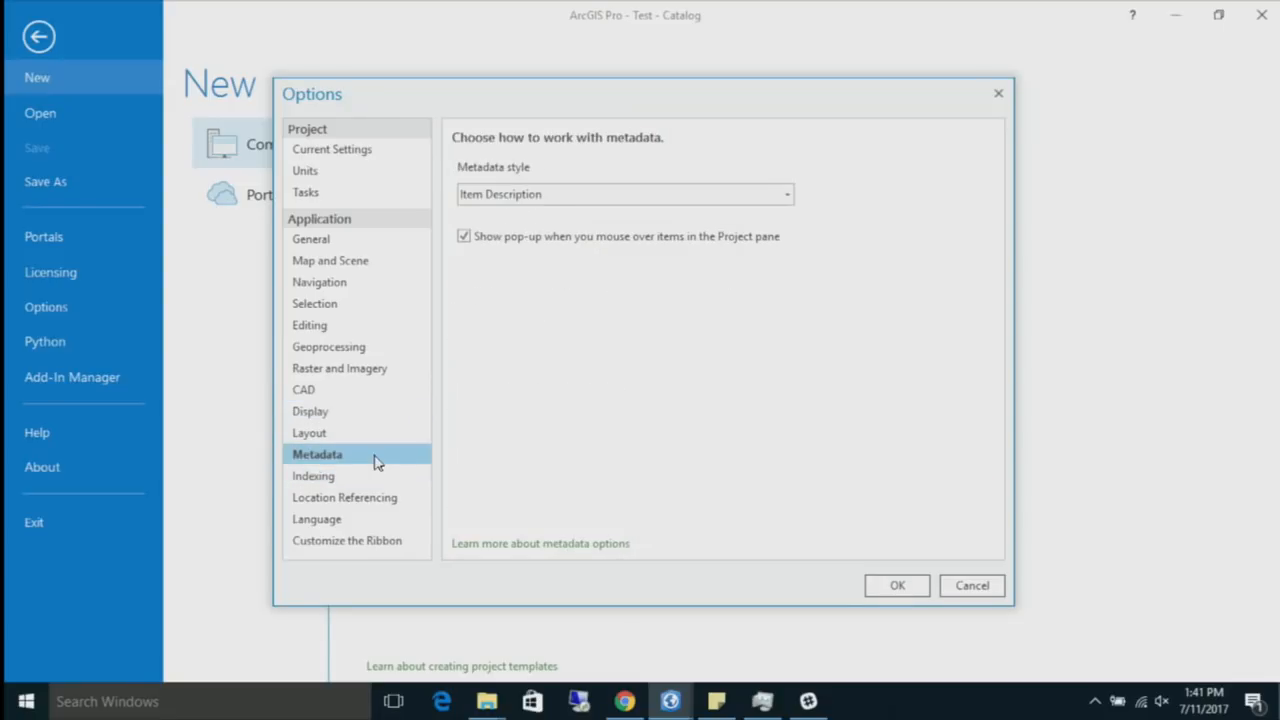
{"action": "left_click", "coordinate": [499, 196]}
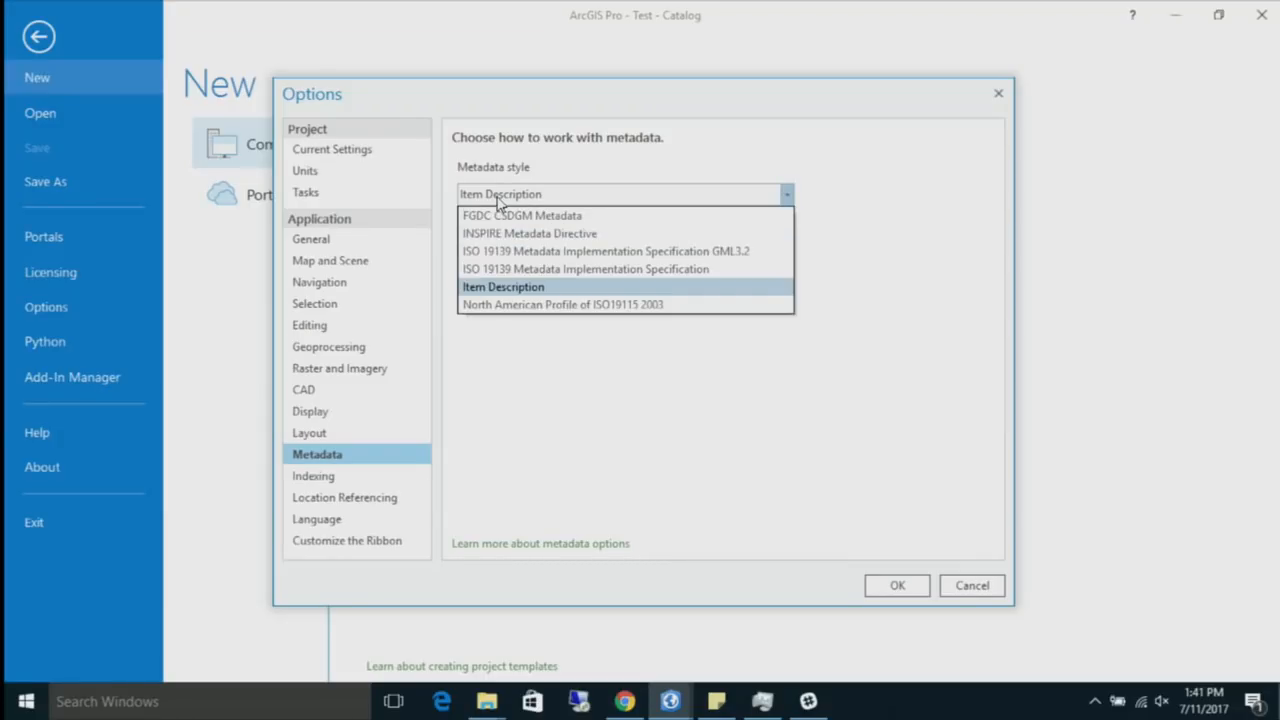
{"action": "left_click", "coordinate": [499, 201]}
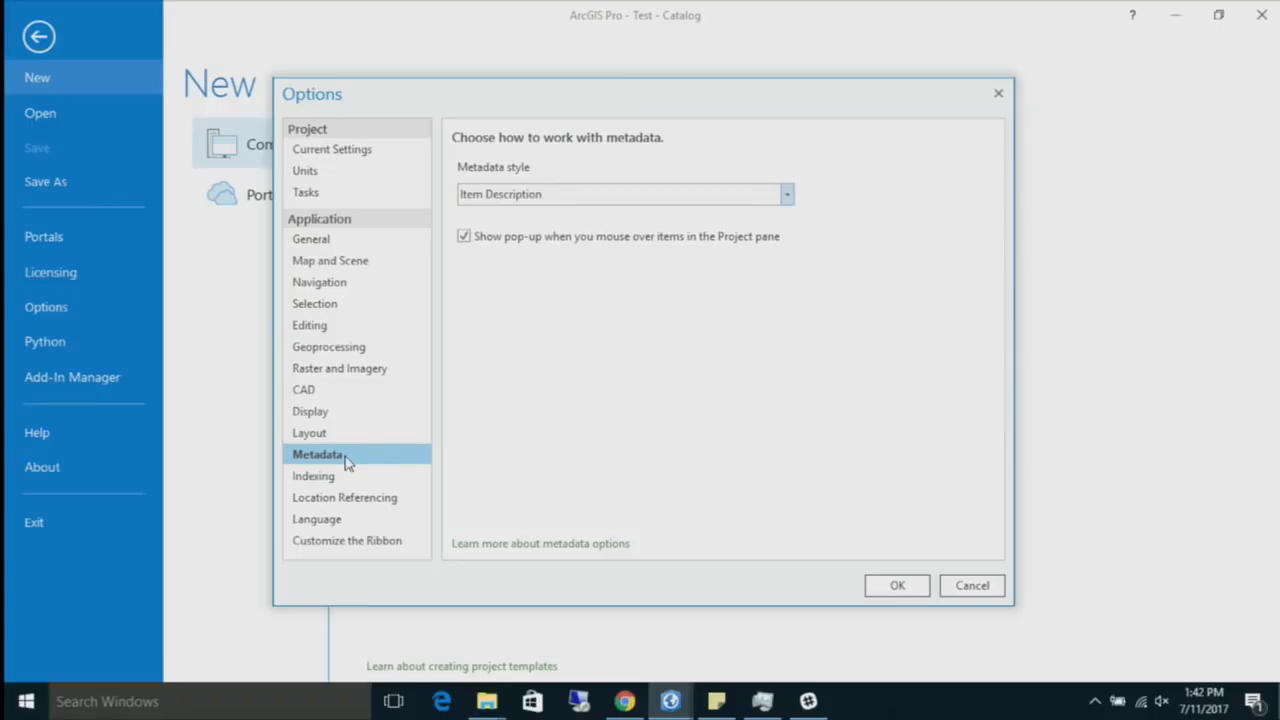
Step: Examine the indexing settings offered for searching only, revisit the General options, and close the options without saving
{"action": "left_click", "coordinate": [356, 482]}
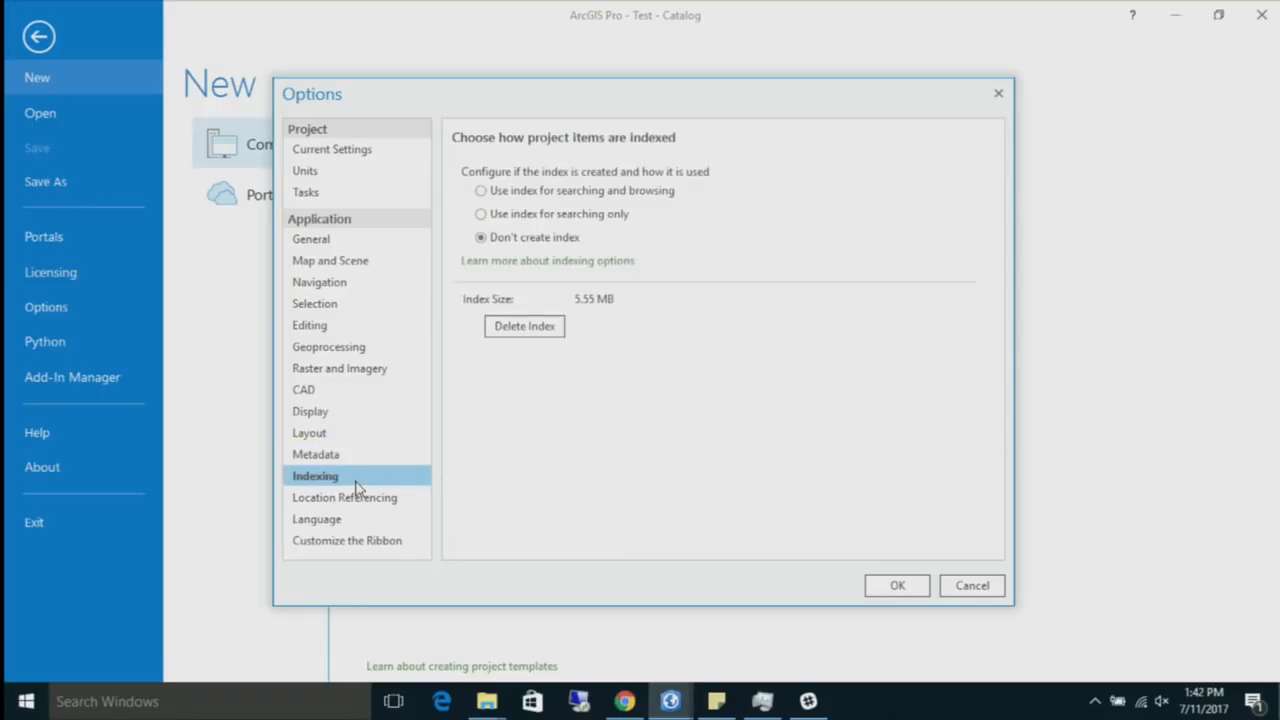
{"action": "left_click", "coordinate": [538, 214]}
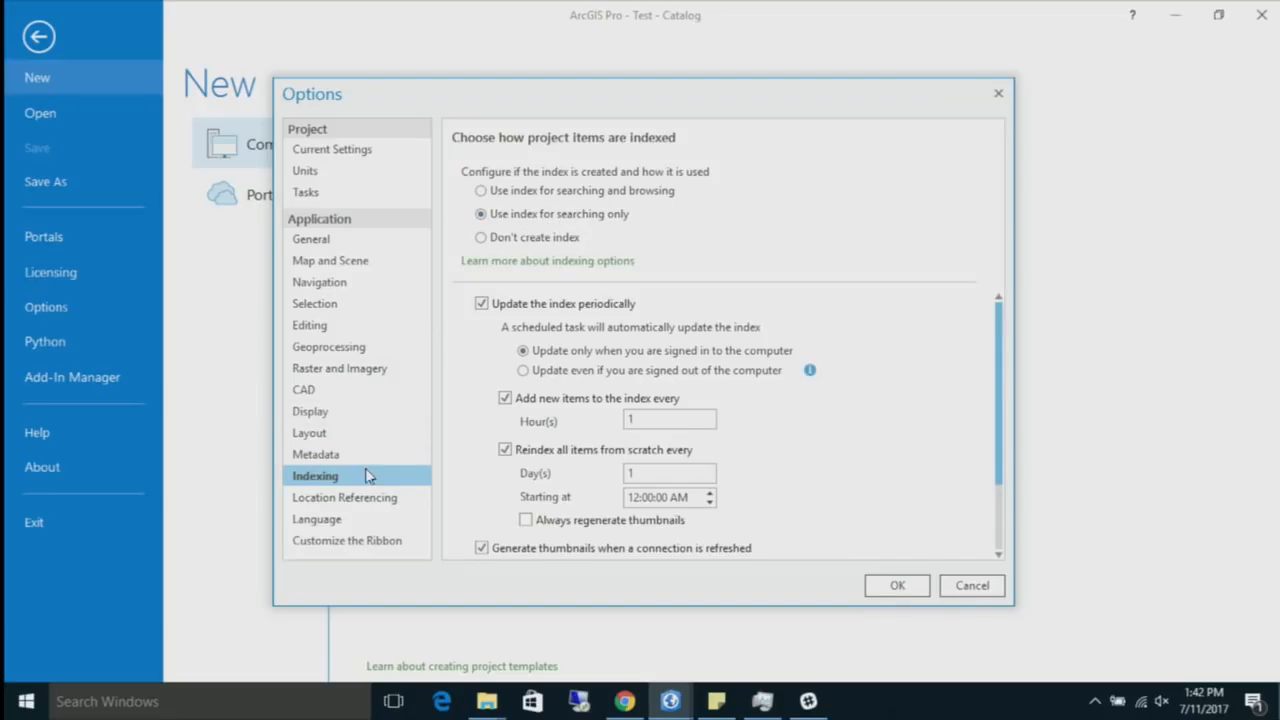
{"action": "left_click", "coordinate": [342, 241]}
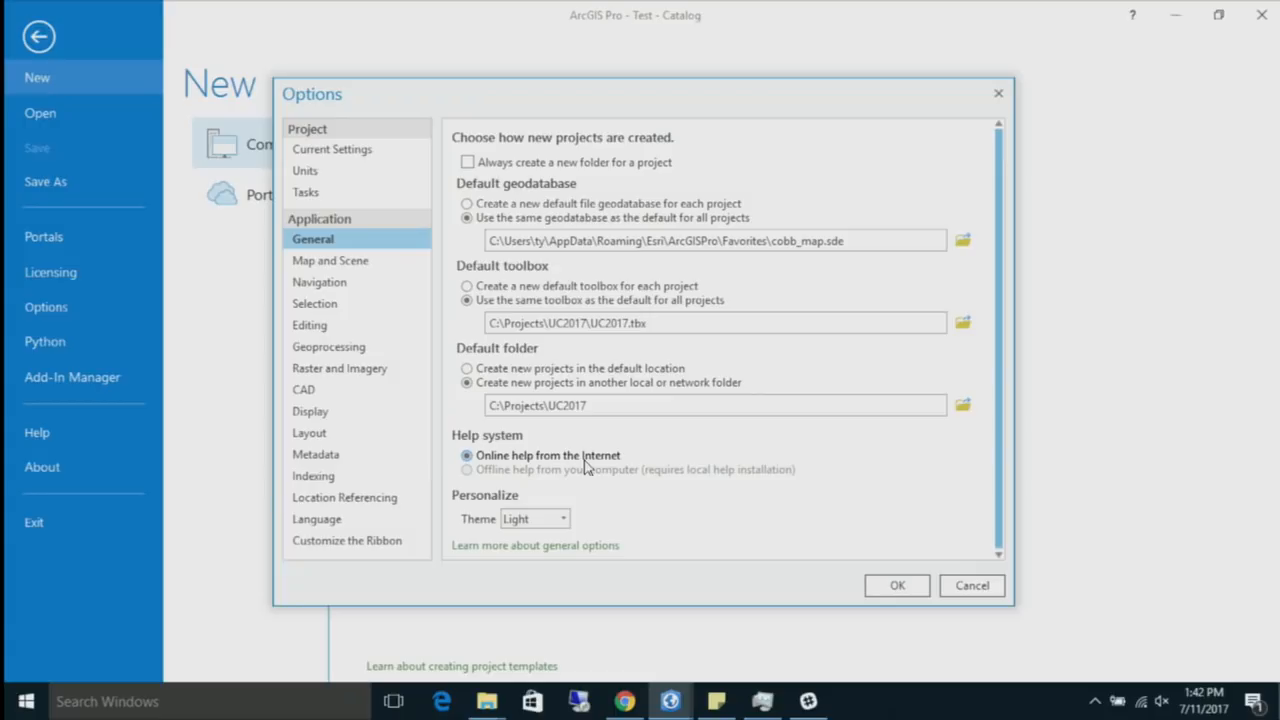
{"action": "left_click", "coordinate": [971, 586]}
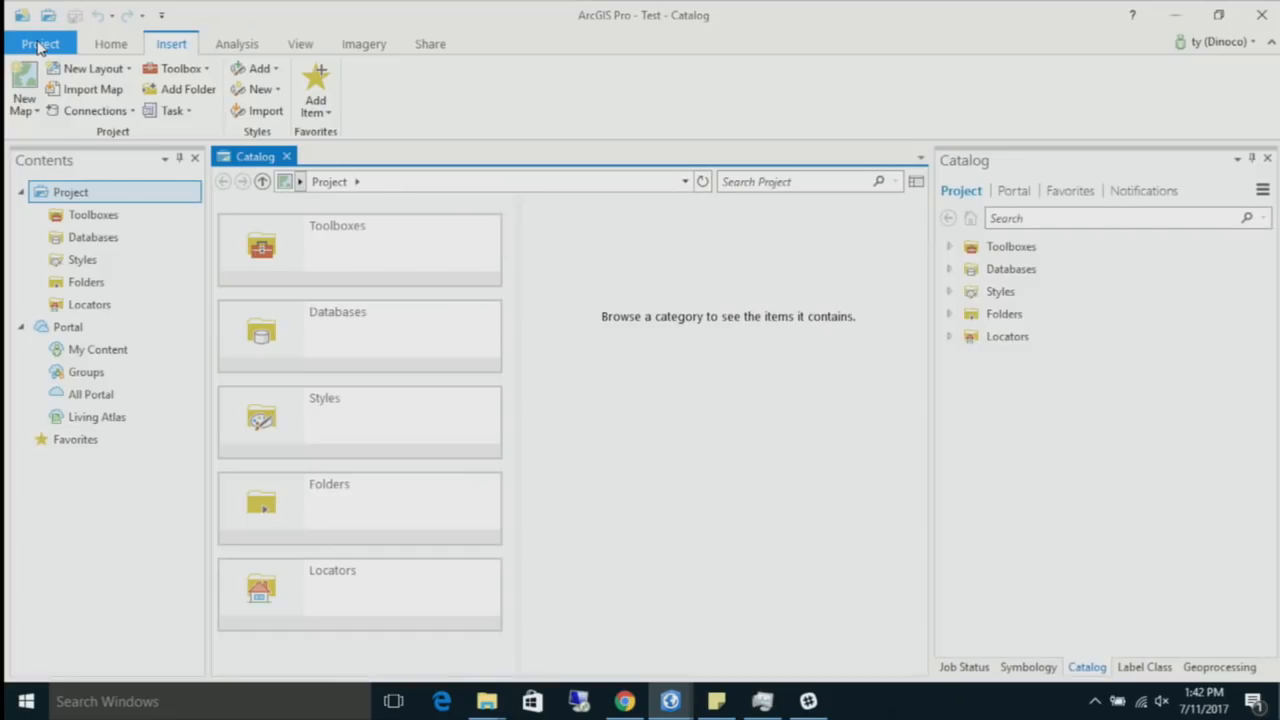
Step: Look at the configured portal connections and return to the project
{"action": "left_click", "coordinate": [40, 47]}
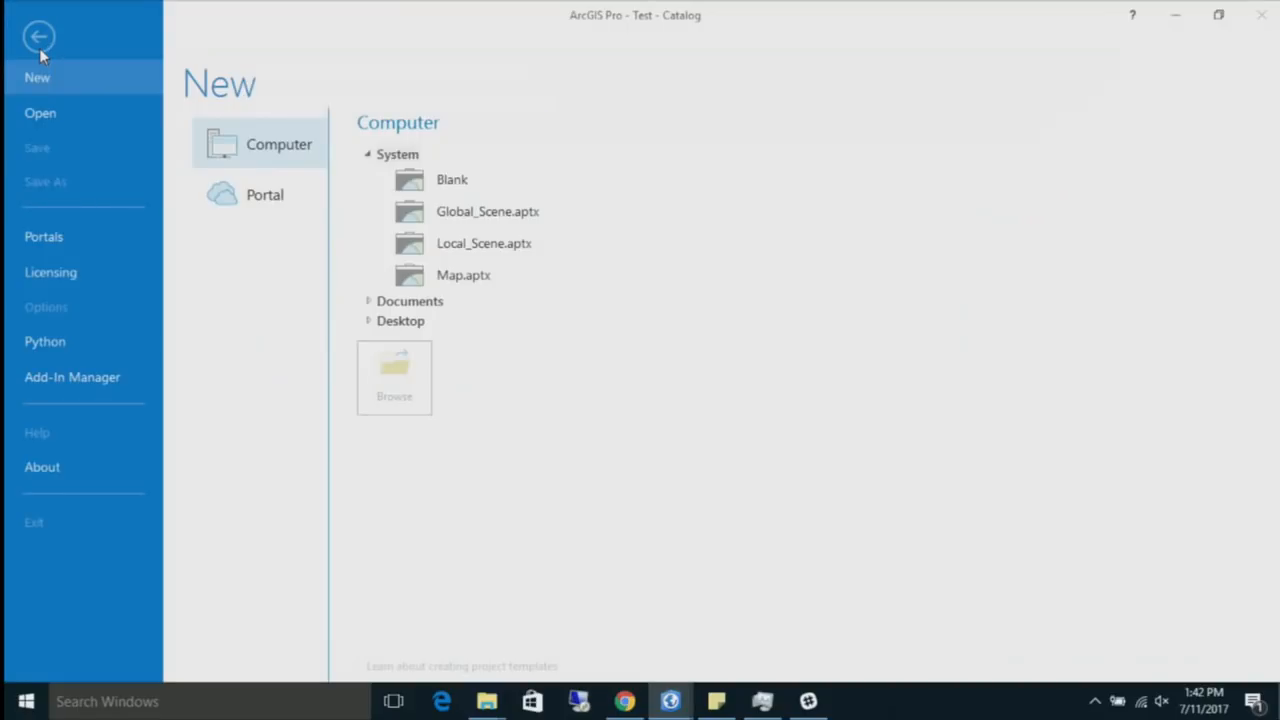
{"action": "left_click", "coordinate": [77, 244]}
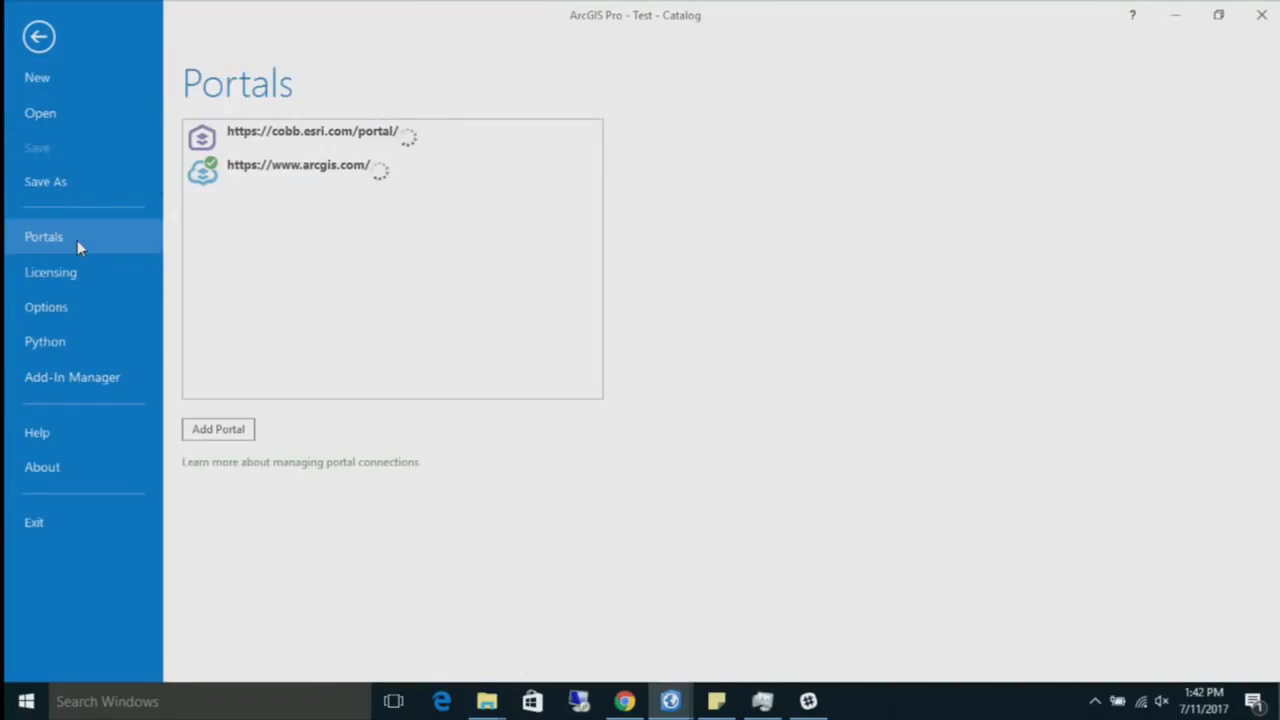
{"action": "left_click", "coordinate": [40, 38]}
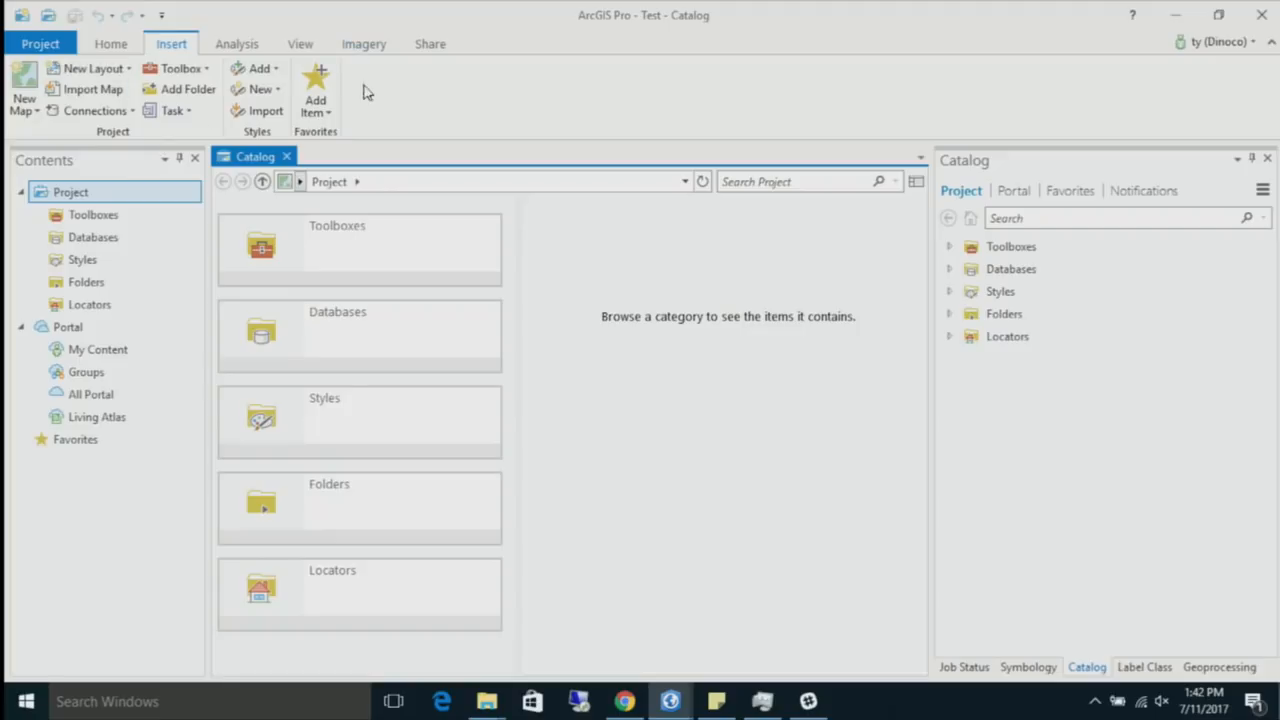
Step: Import the map files A_Capitals20.mapx and A_SpecialEvent_Local20.mapx from the UC2017 folder into the project
{"action": "left_click", "coordinate": [123, 49]}
{"action": "left_click", "coordinate": [171, 44]}
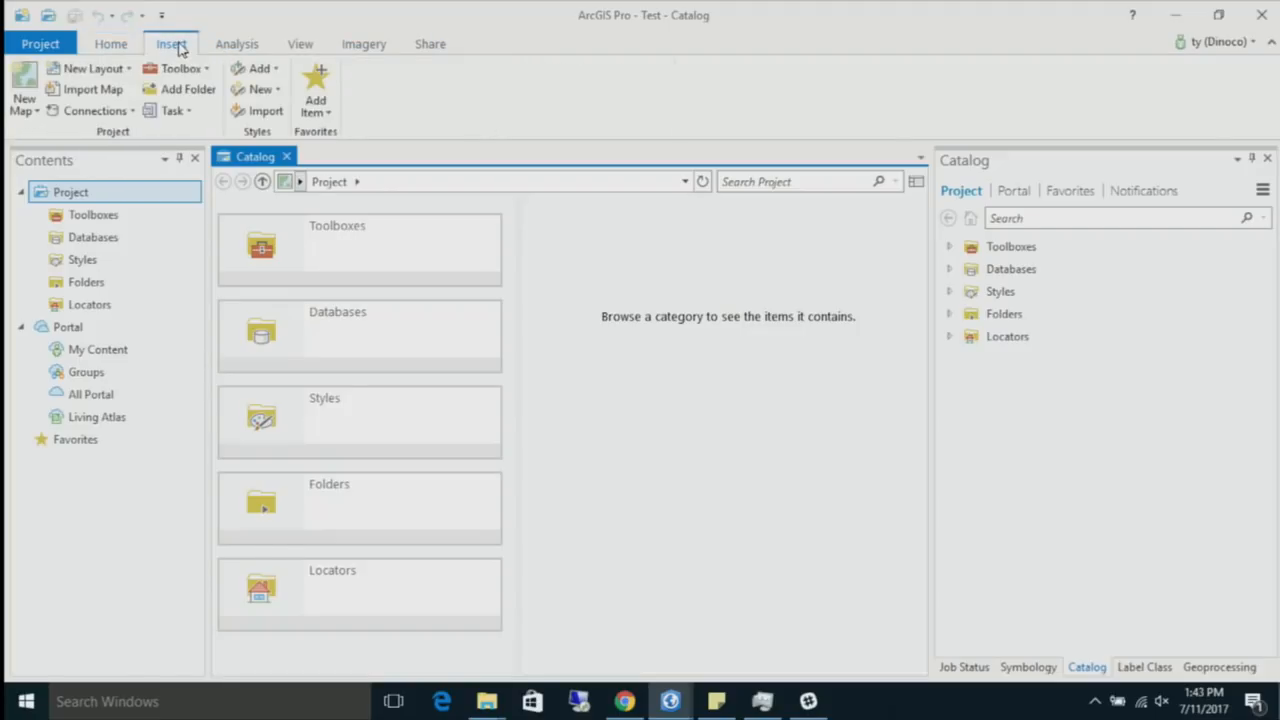
{"action": "left_click", "coordinate": [76, 90]}
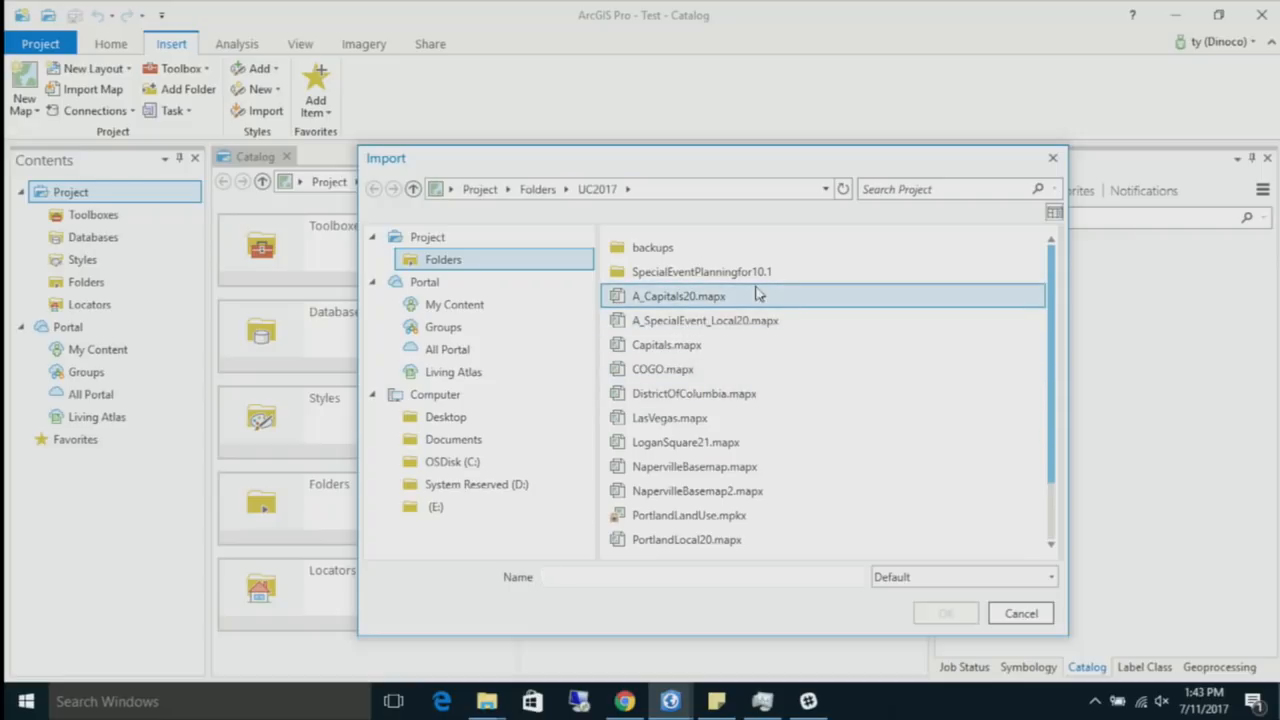
{"action": "left_click", "coordinate": [756, 297]}
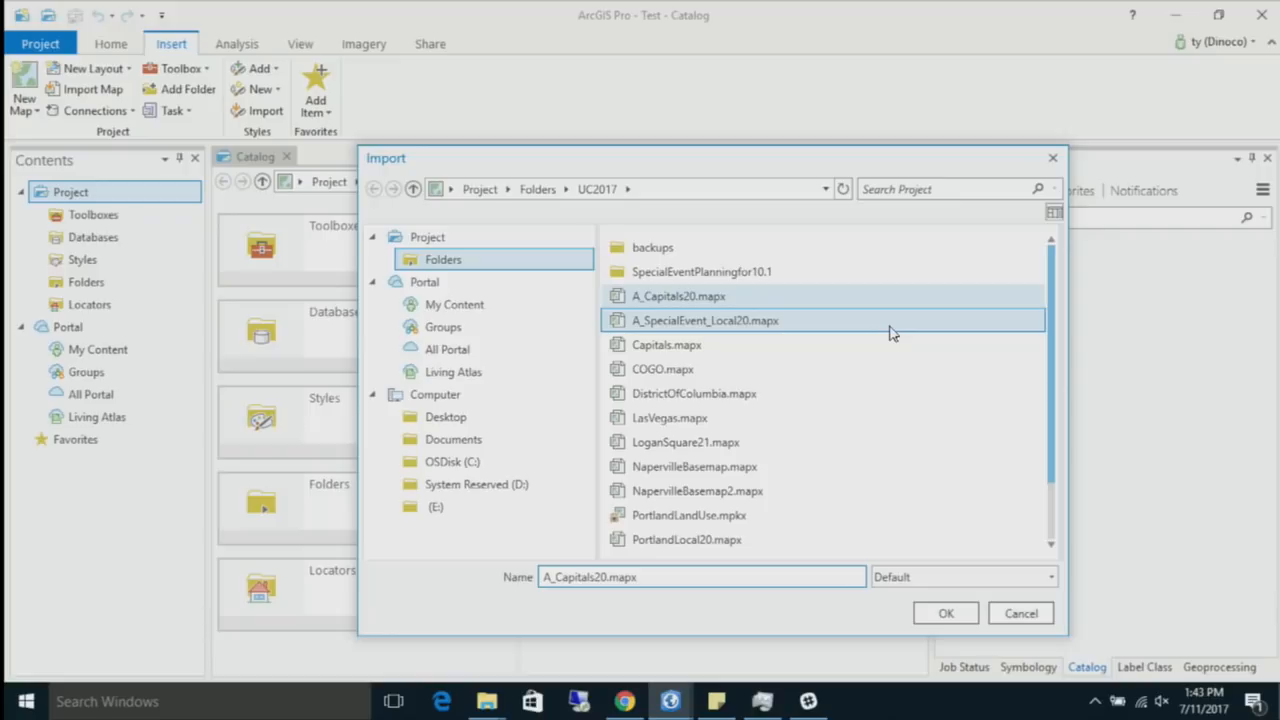
{"action": "left_click", "coordinate": [960, 612]}
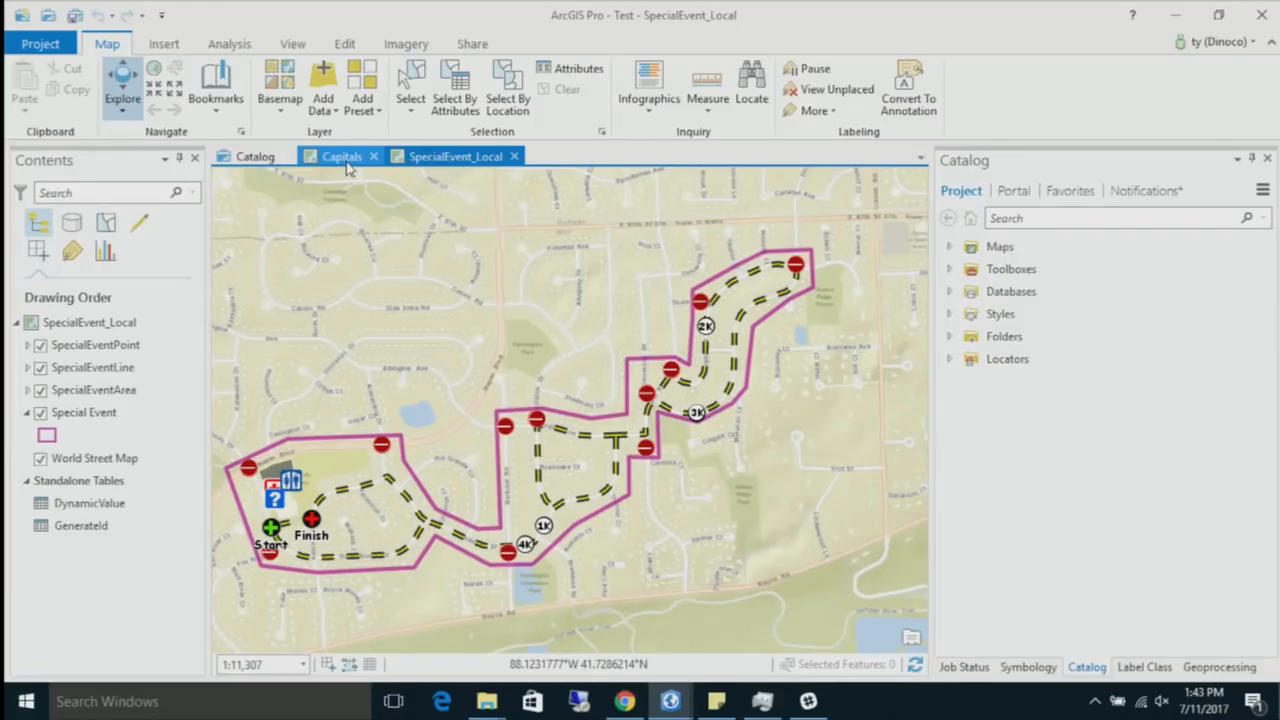
Step: Examine the catalog favorites, the item types that can be added, and the Add To New Projects setting of cobb_map.sde
{"action": "left_click", "coordinate": [1069, 190]}
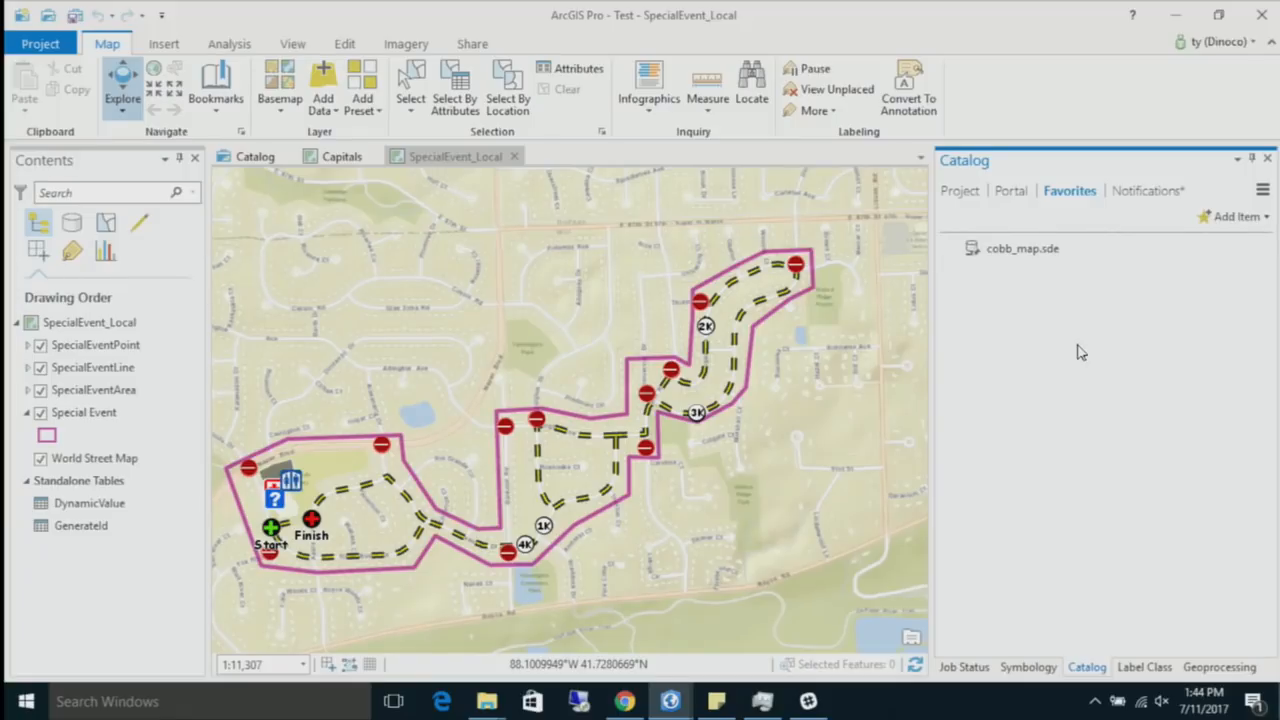
{"action": "left_click", "coordinate": [1237, 216]}
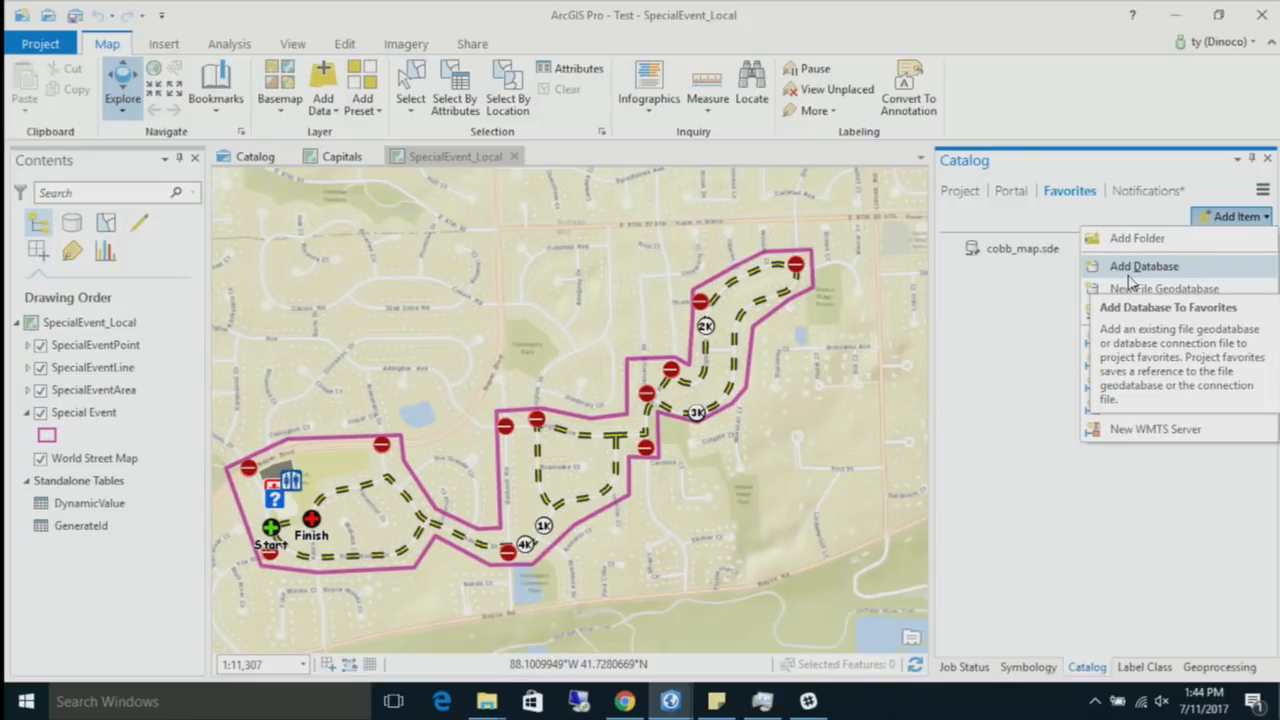
{"action": "left_click", "coordinate": [1033, 252]}
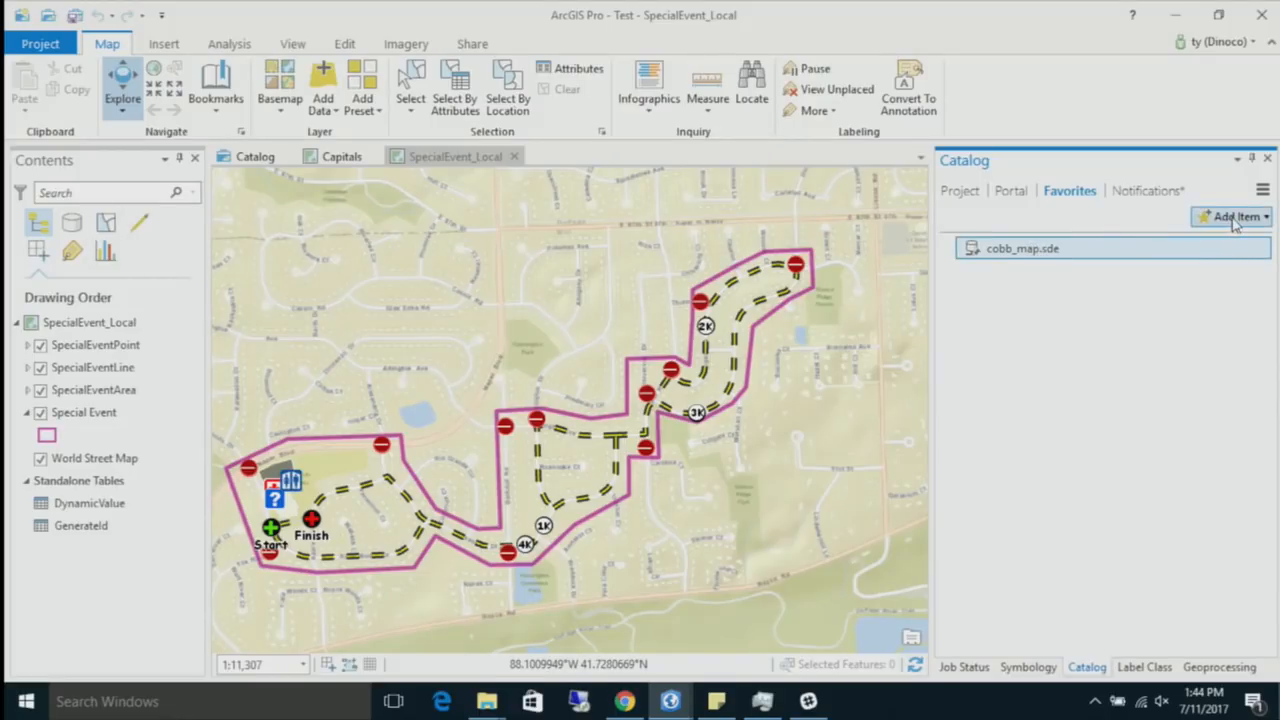
{"action": "right_click", "coordinate": [1040, 258]}
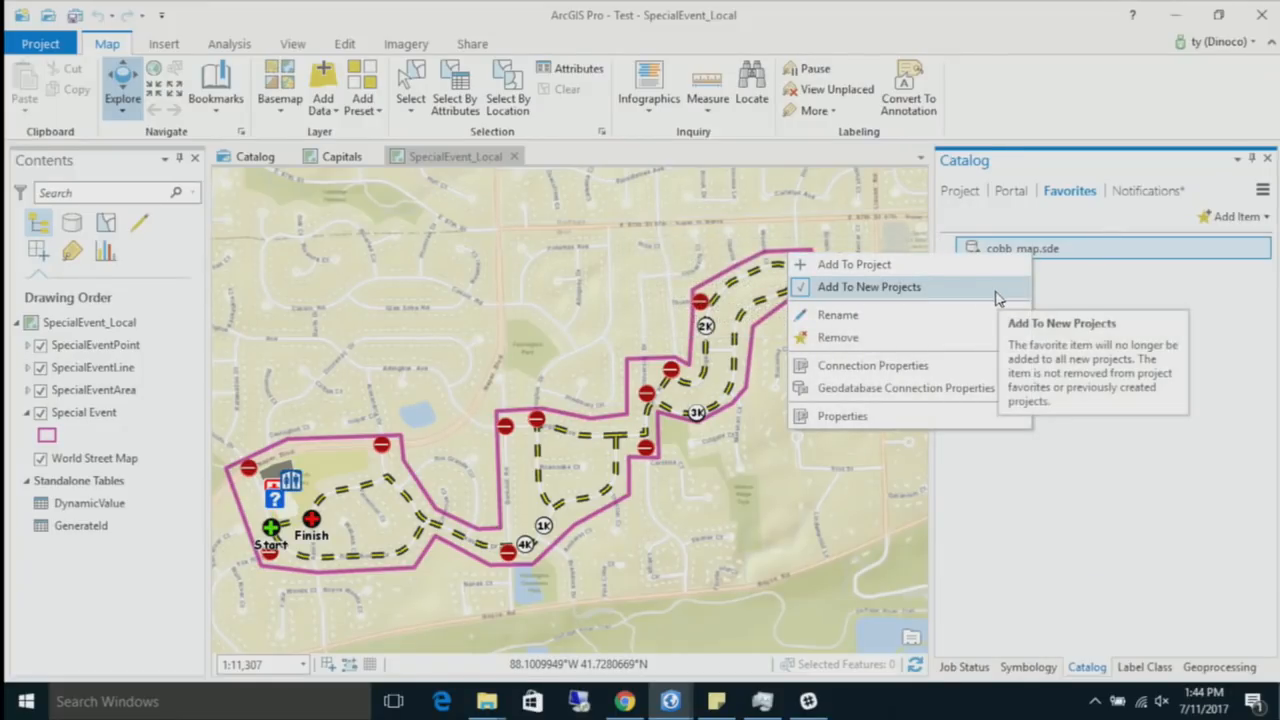
Step: Add the Projects folder on the C: drive to the catalog favorites
{"action": "left_click", "coordinate": [1237, 216]}
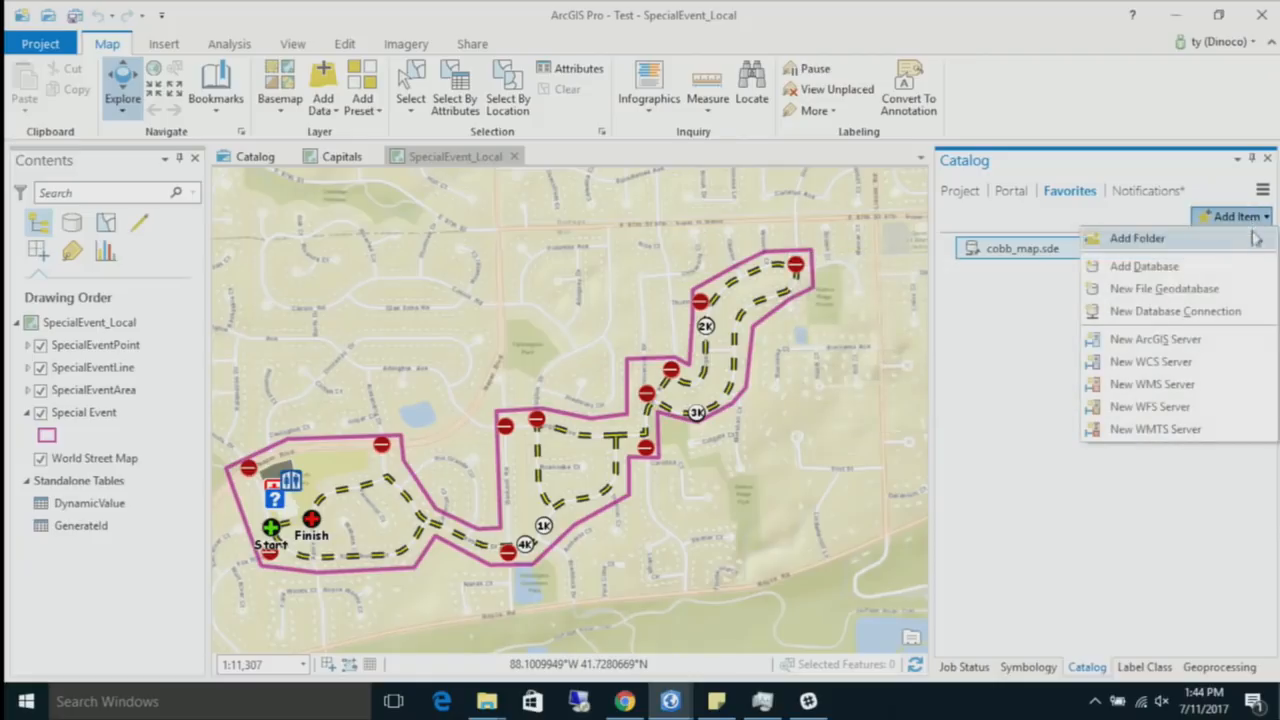
{"action": "left_click", "coordinate": [1140, 239]}
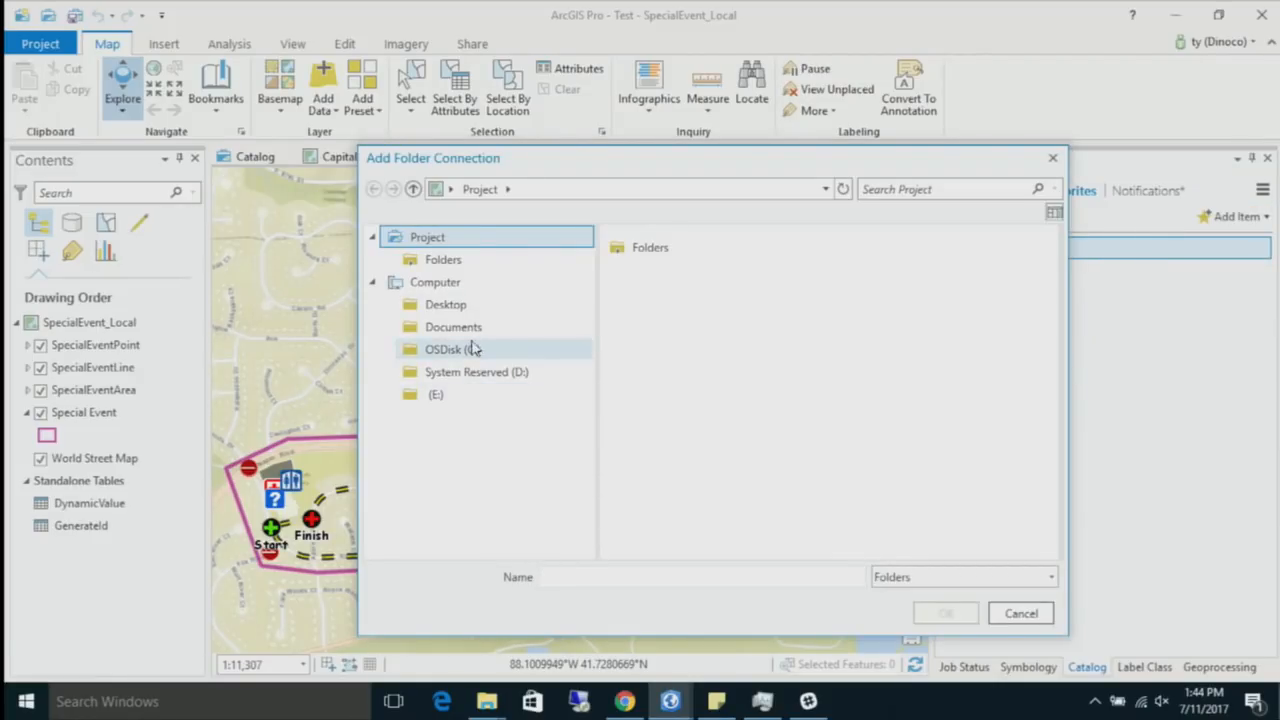
{"action": "left_click", "coordinate": [474, 352]}
{"action": "scroll", "coordinate": [651, 375], "scroll_direction": "down", "scroll_amount": 3}
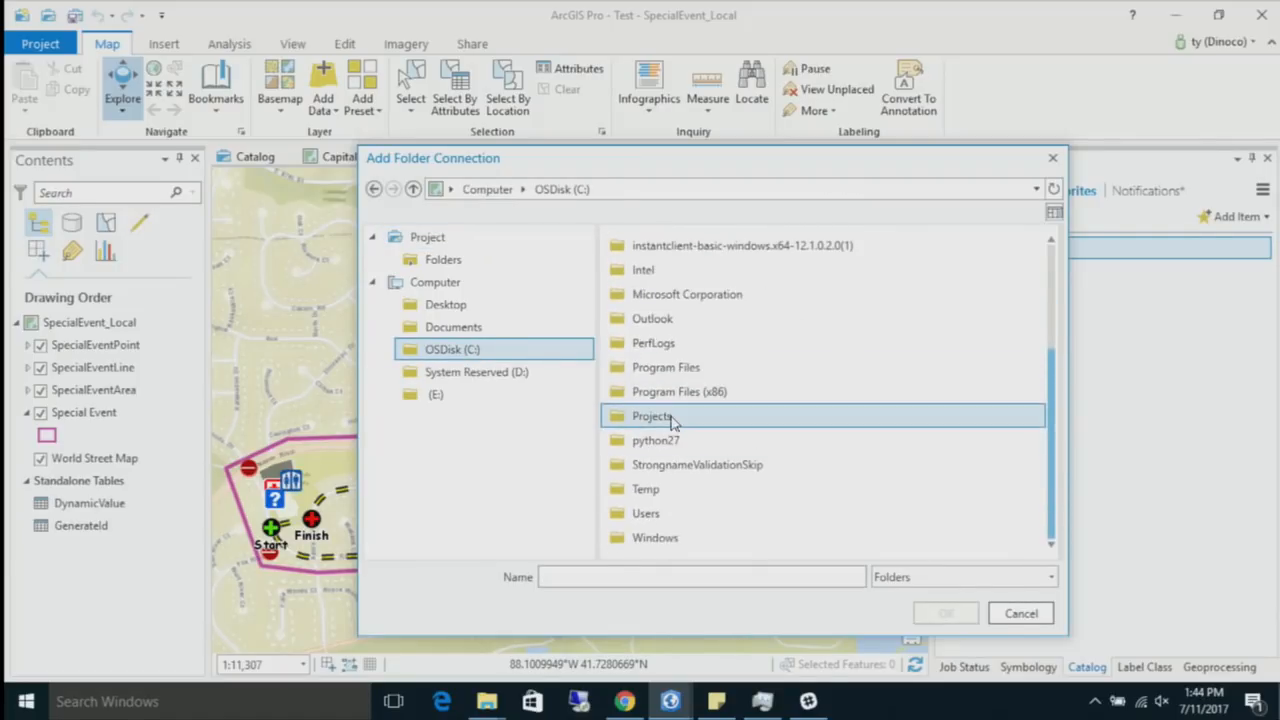
{"action": "left_click", "coordinate": [652, 416]}
{"action": "left_click", "coordinate": [945, 613]}
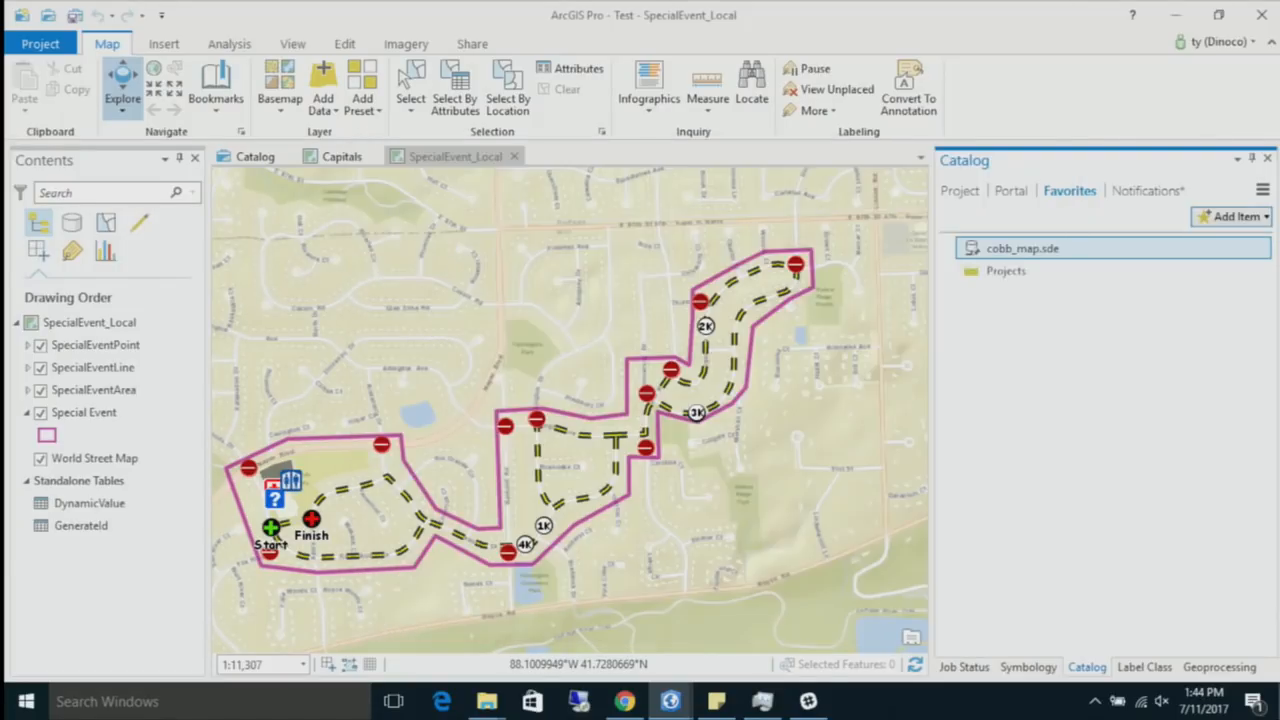
Step: Add the Projects favorite folder to the current project and to all new projects, and check the project's folder connections
{"action": "right_click", "coordinate": [1050, 275]}
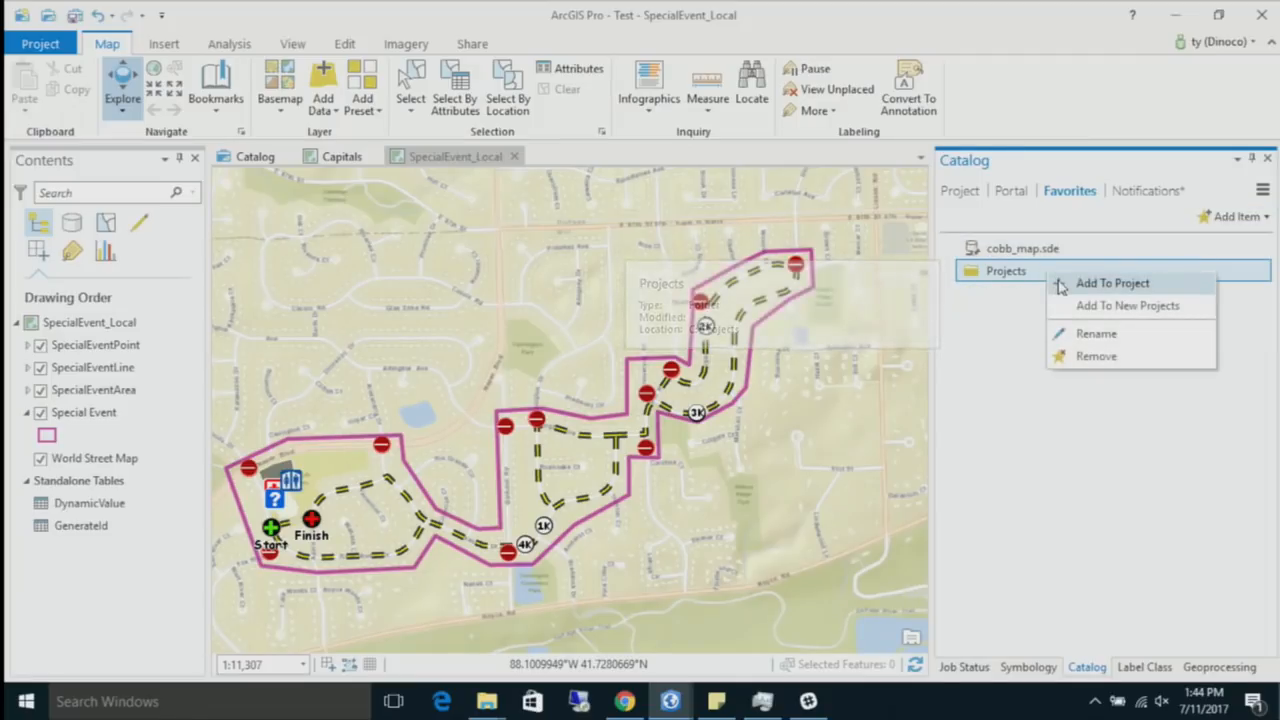
{"action": "left_click", "coordinate": [1058, 283]}
{"action": "right_click", "coordinate": [1061, 285]}
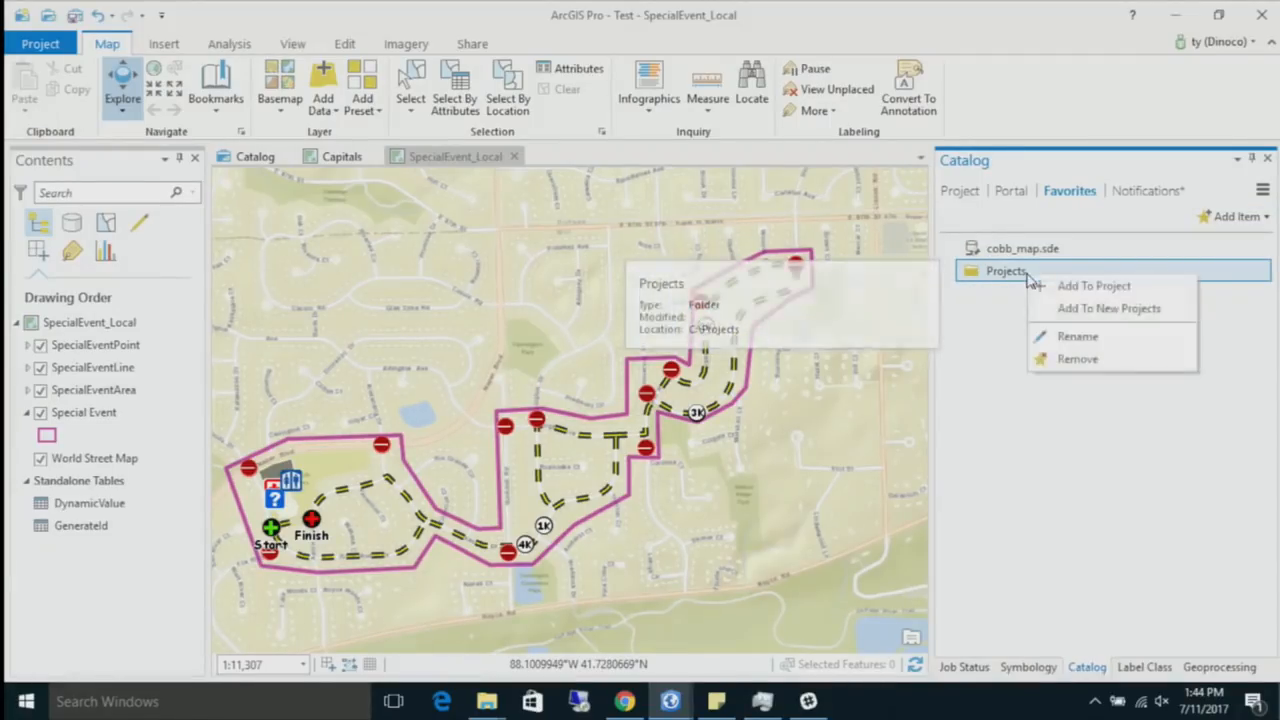
{"action": "left_click", "coordinate": [1063, 312]}
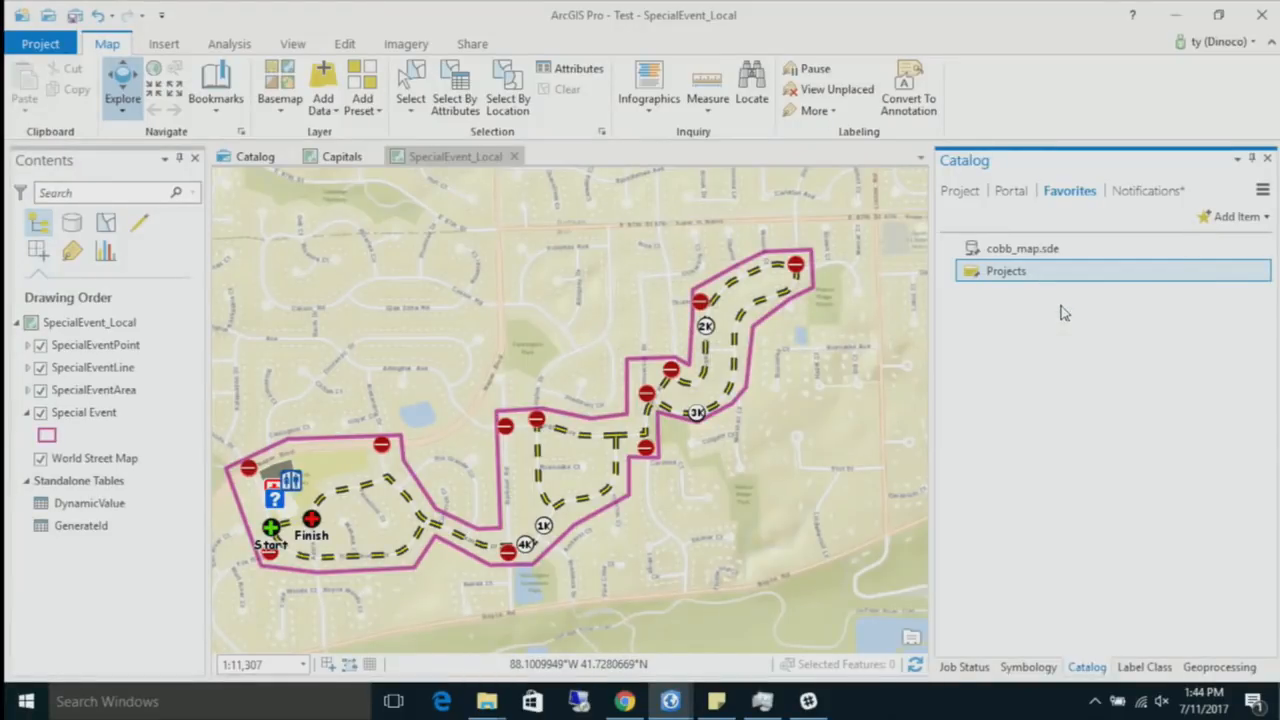
{"action": "left_click", "coordinate": [962, 191]}
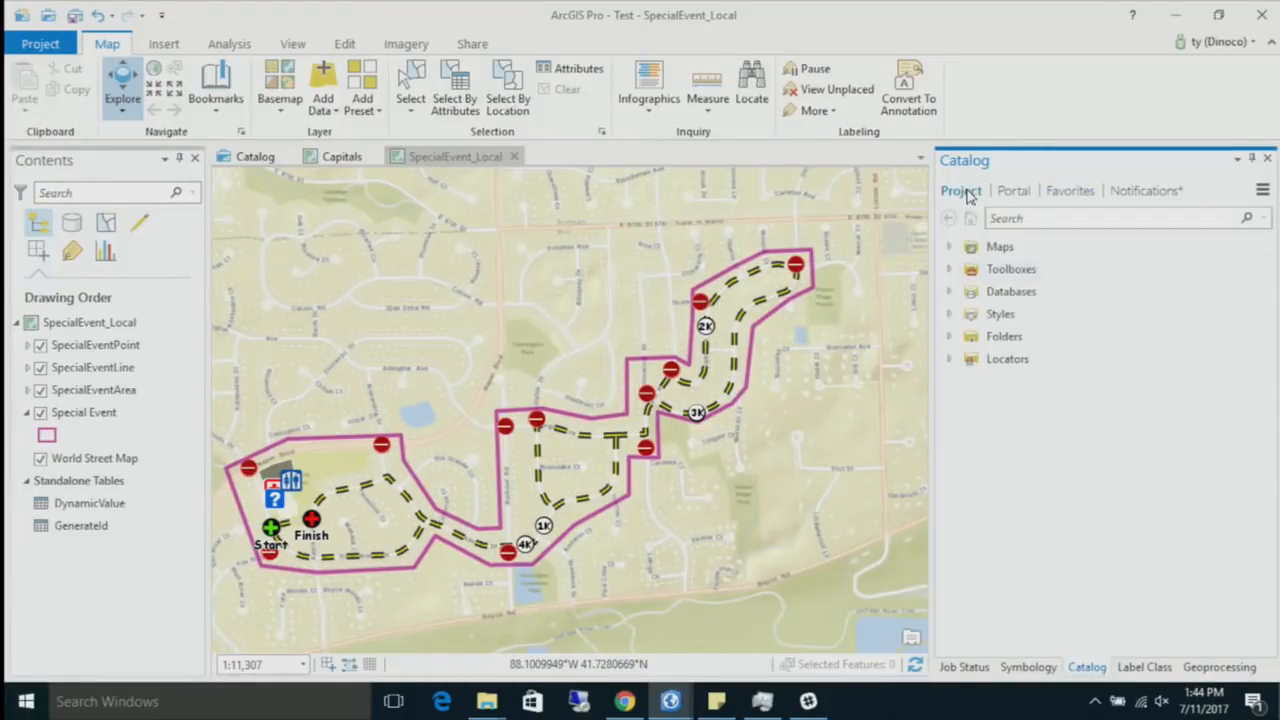
{"action": "double_click", "coordinate": [979, 331]}
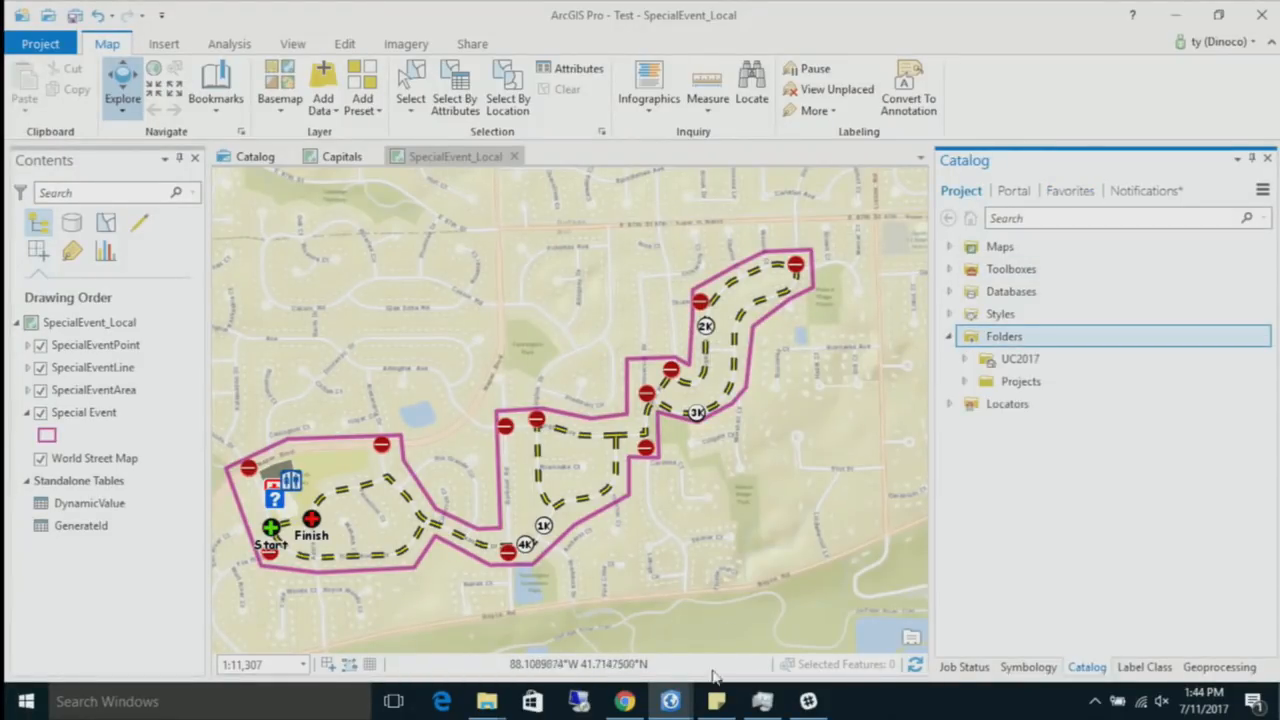
Step: Start another instance of ArcGIS Pro alongside the Test project
{"action": "right_click", "coordinate": [675, 703]}
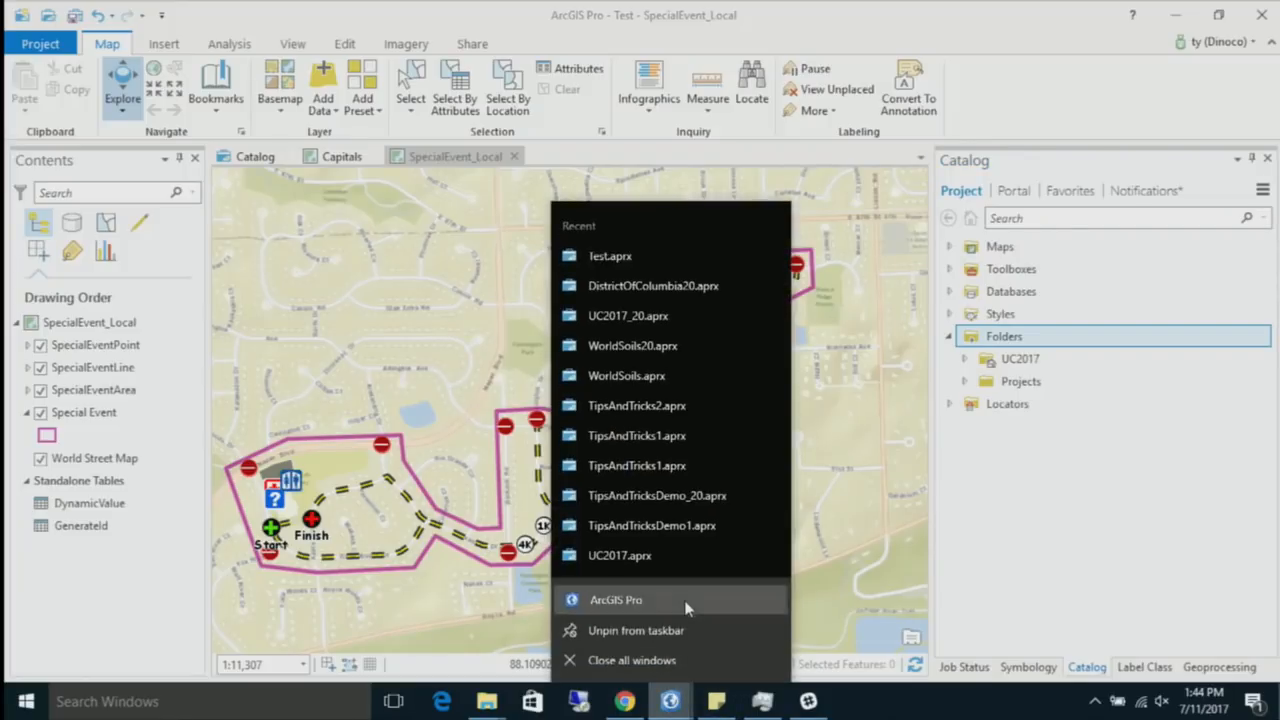
{"action": "left_click", "coordinate": [687, 603]}
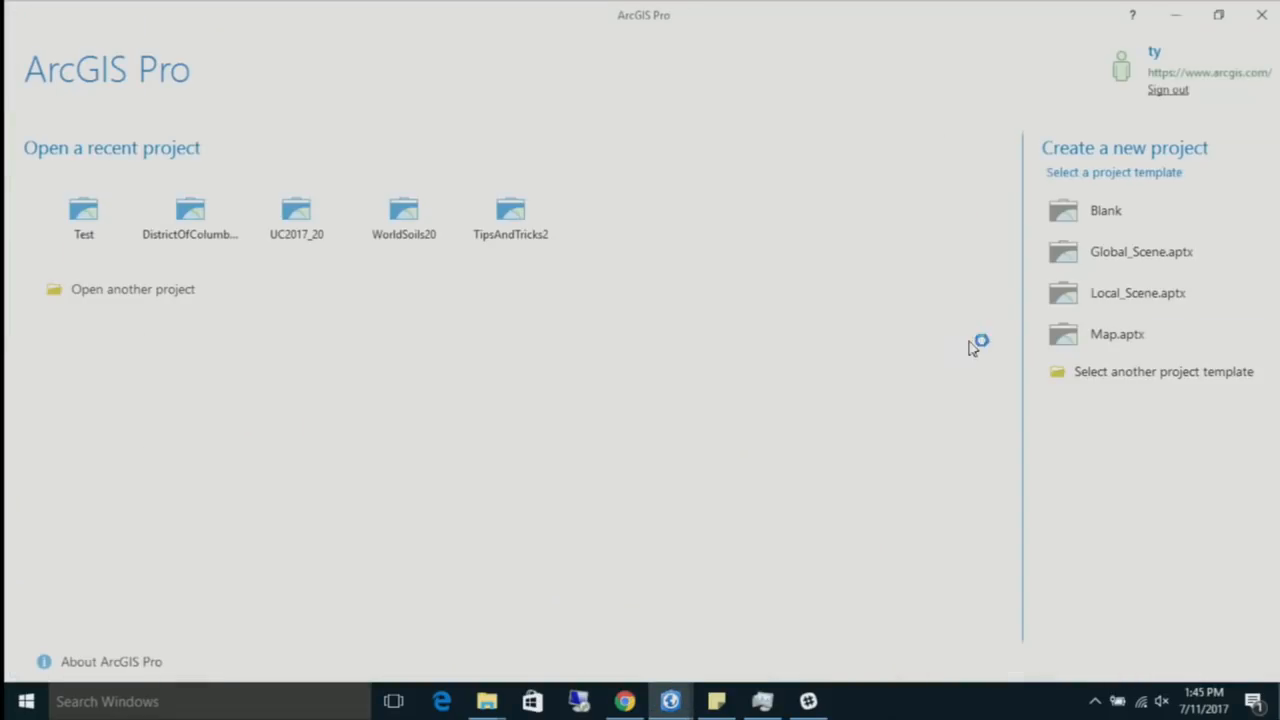
Step: Create a blank project named MyProject in C:\Projects\UC2017 without a new folder, and check its folder connections for the Projects favorite
{"action": "left_click", "coordinate": [1104, 222]}
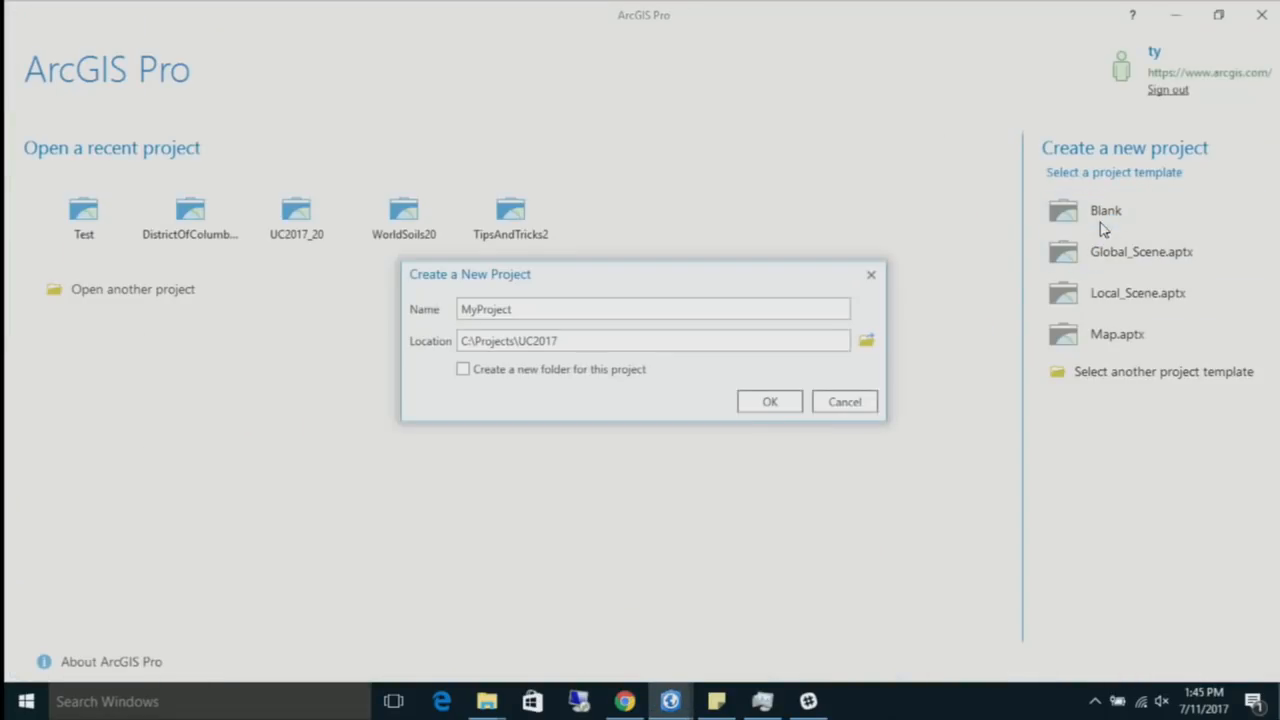
{"action": "left_click", "coordinate": [785, 405]}
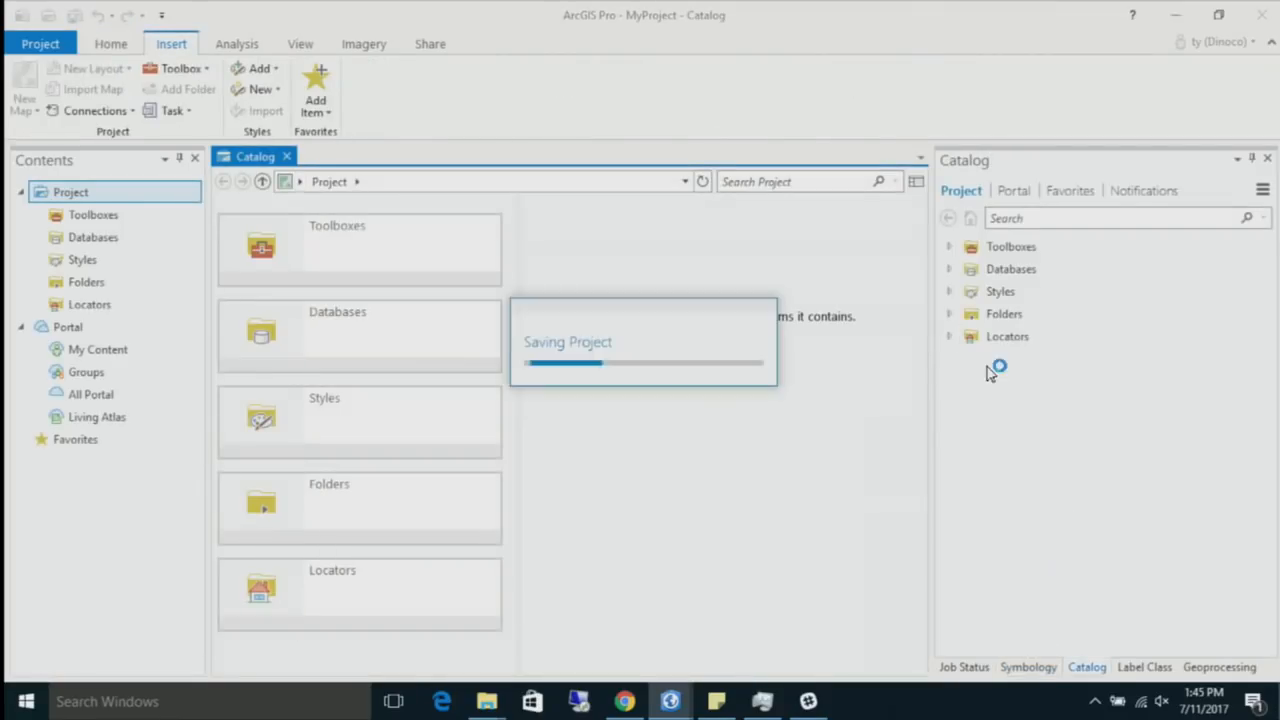
{"action": "left_click", "coordinate": [949, 314]}
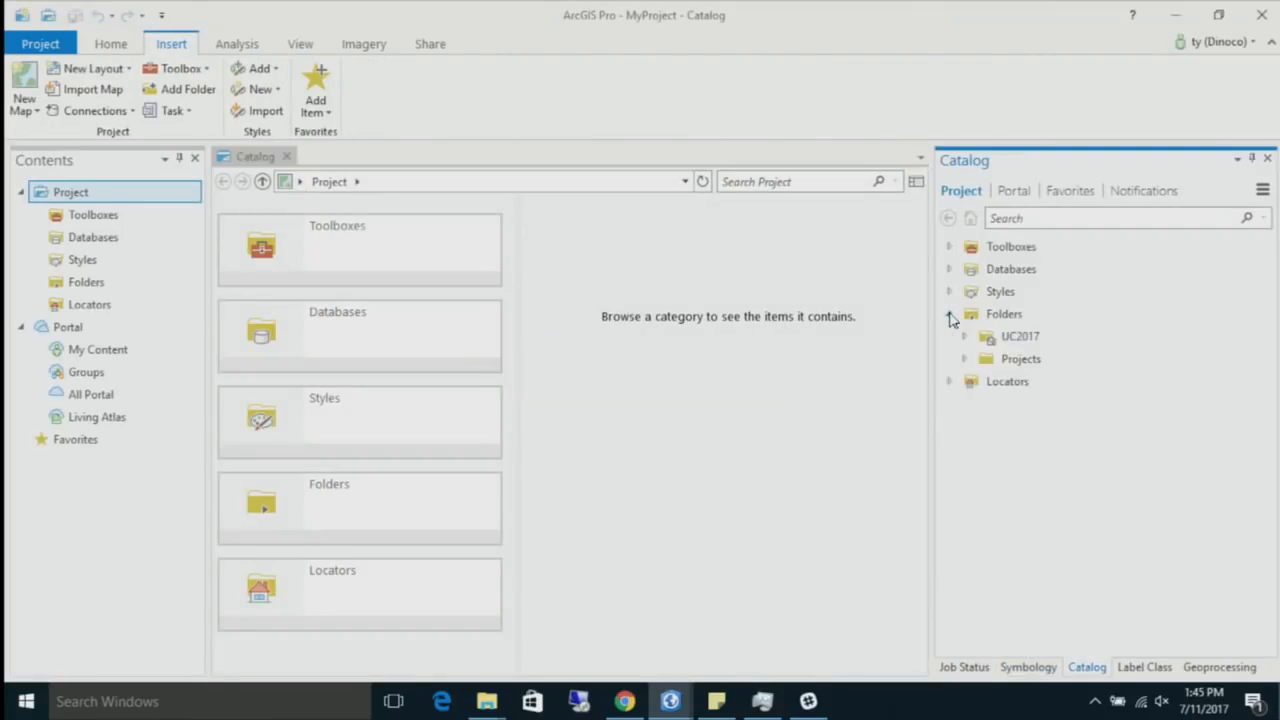
{"action": "left_click", "coordinate": [1020, 362]}
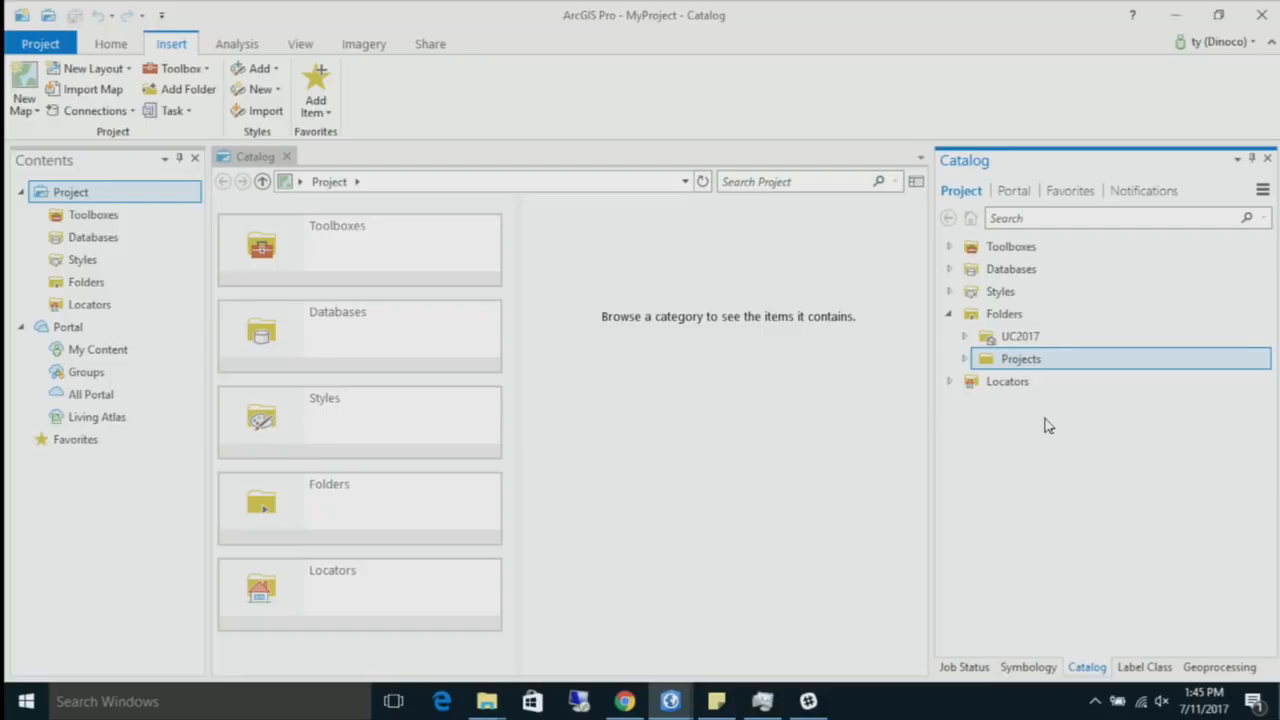
Step: Switch to File Explorer and examine the AppData\Roaming\Esri\ArcGISPro\Favorites folder and its full path
{"action": "mouse_move", "coordinate": [622, 703]}
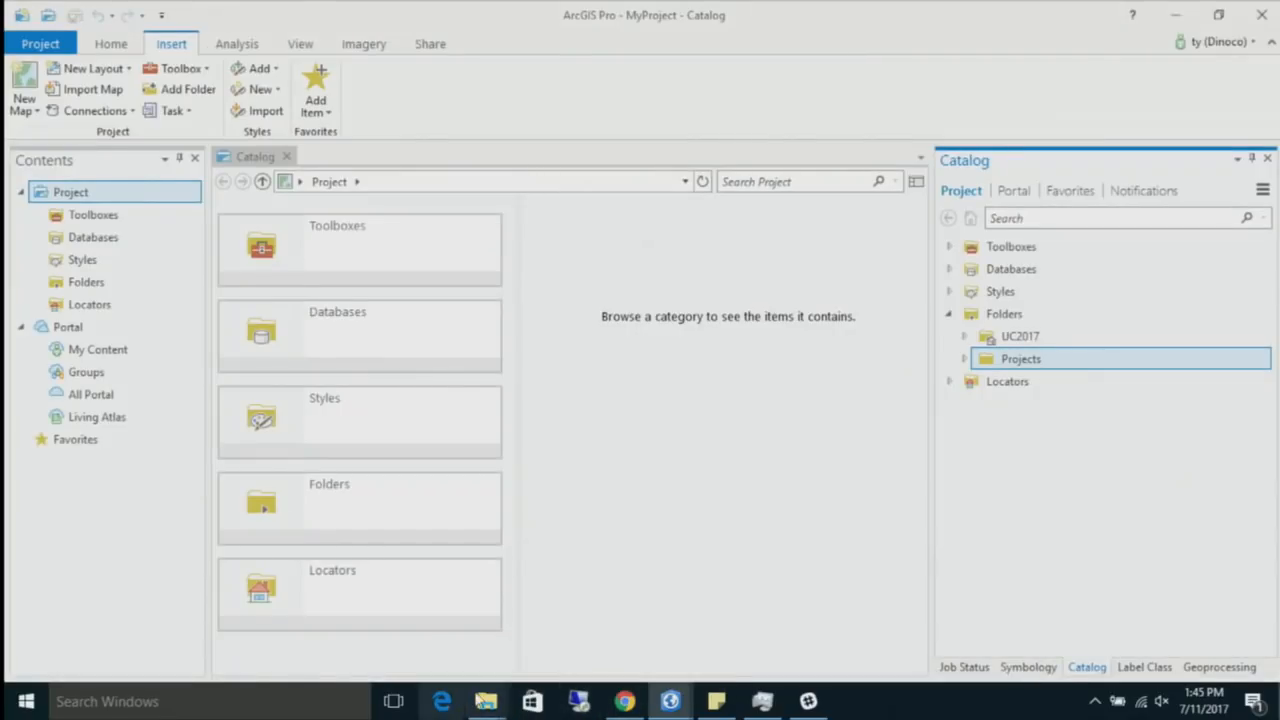
{"action": "mouse_move", "coordinate": [487, 701]}
{"action": "left_click", "coordinate": [645, 591]}
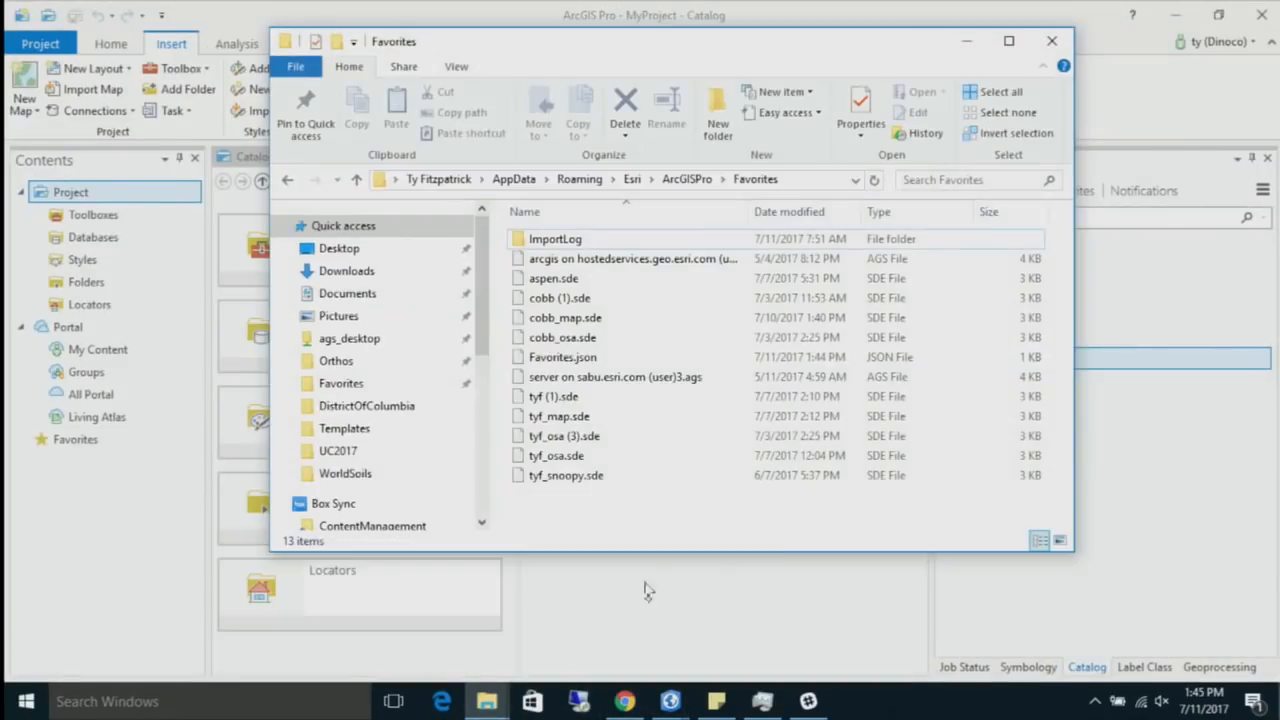
{"action": "left_click", "coordinate": [819, 181]}
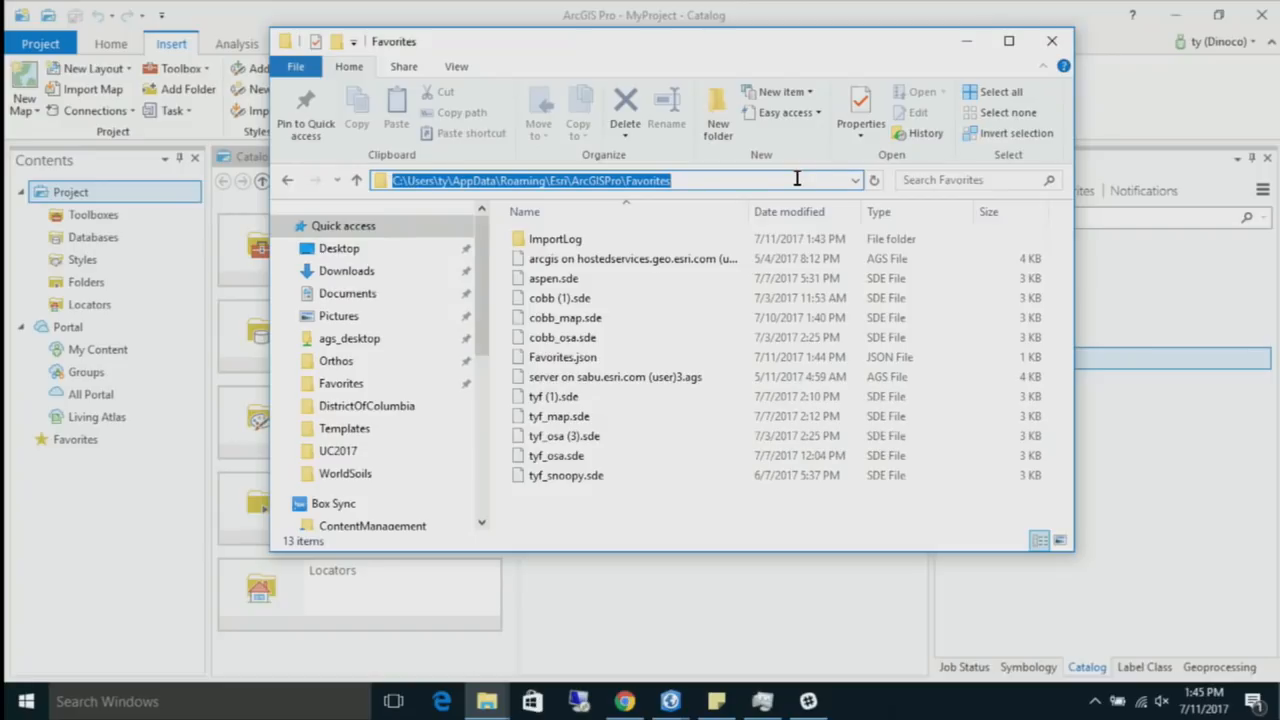
{"action": "left_click", "coordinate": [968, 42]}
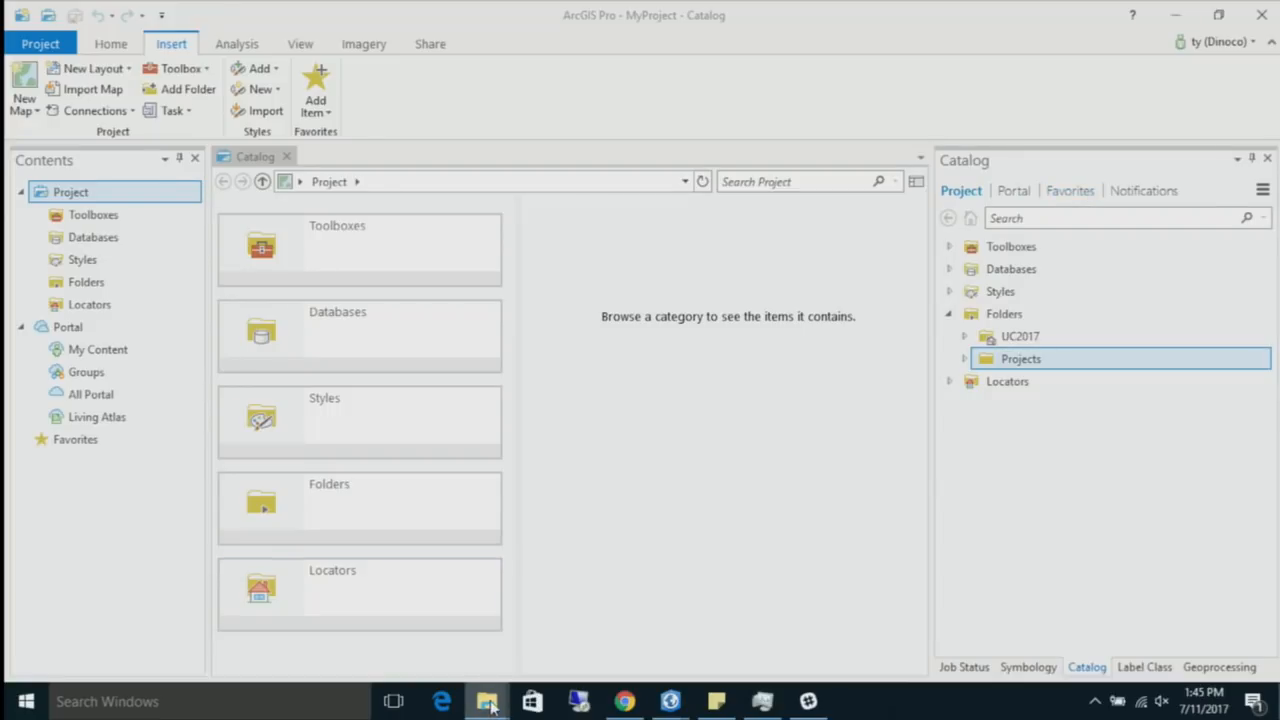
Step: Open the WorldSoils20.aprx project from the network folder \\cobb\ReadOnlyProjects\WorldSoils and bring its ArcGIS Pro window forward
{"action": "mouse_move", "coordinate": [485, 700]}
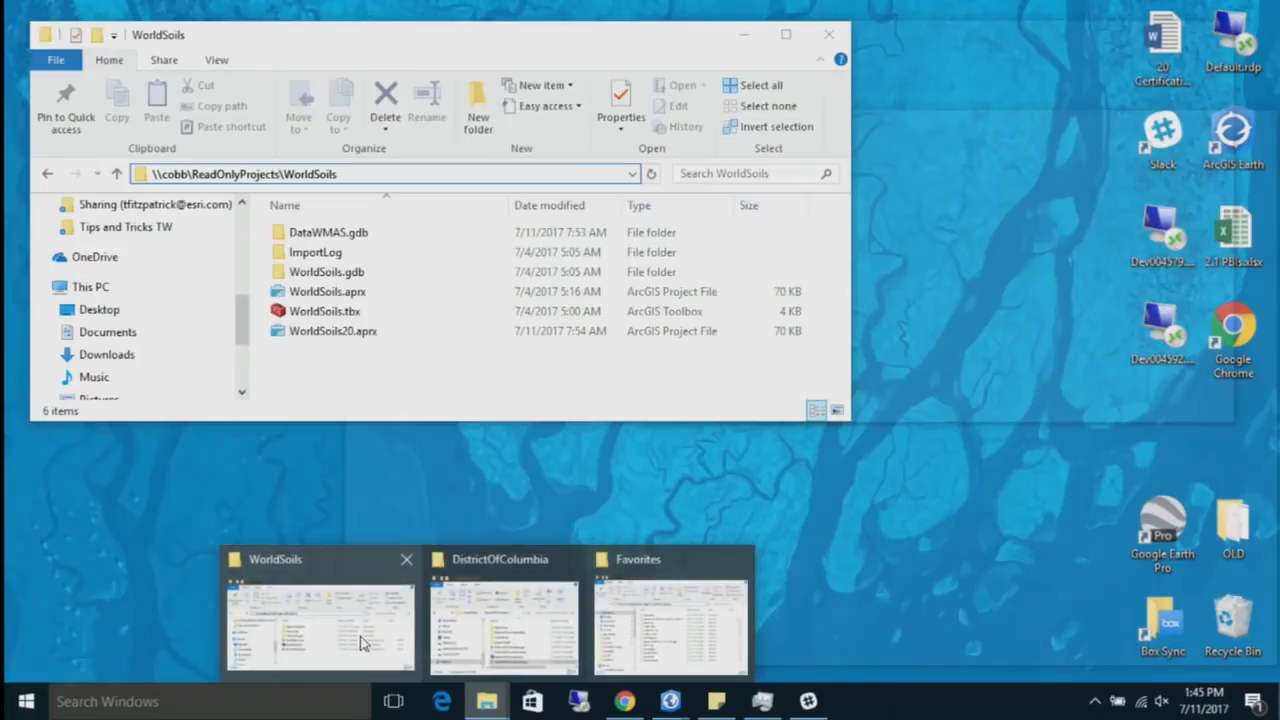
{"action": "left_click", "coordinate": [362, 643]}
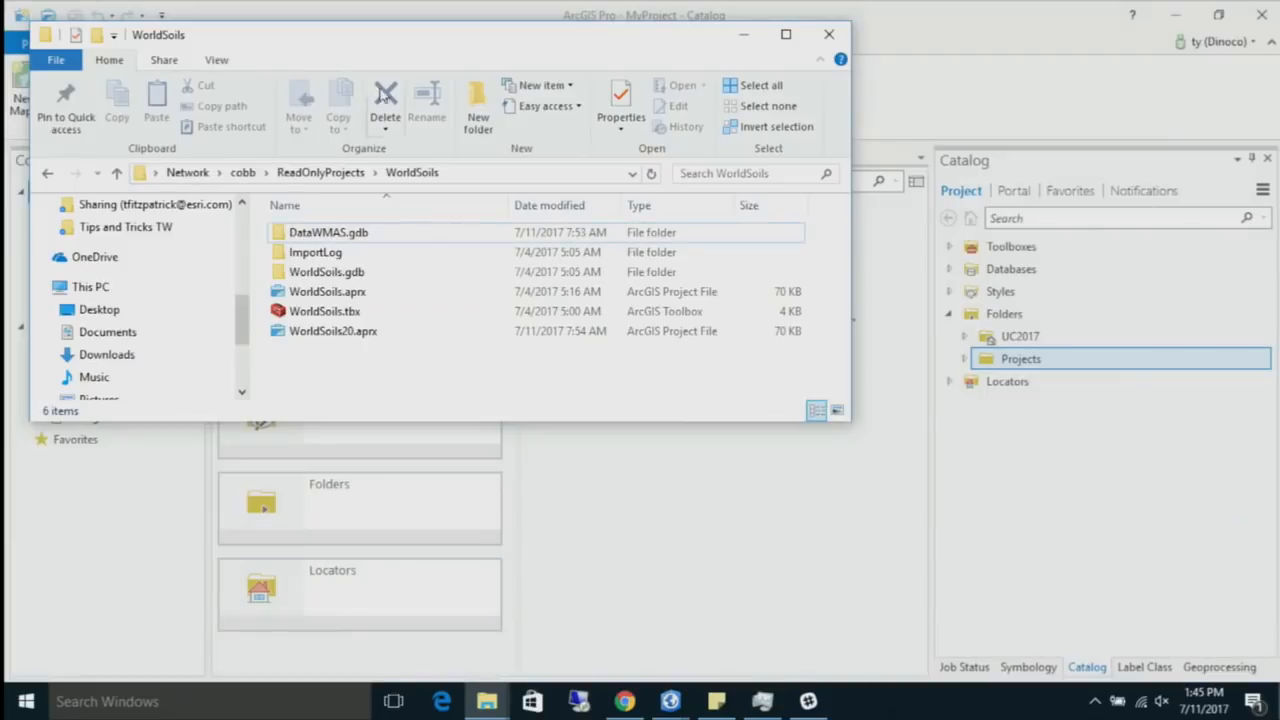
{"action": "double_click", "coordinate": [432, 42]}
{"action": "left_click", "coordinate": [459, 148]}
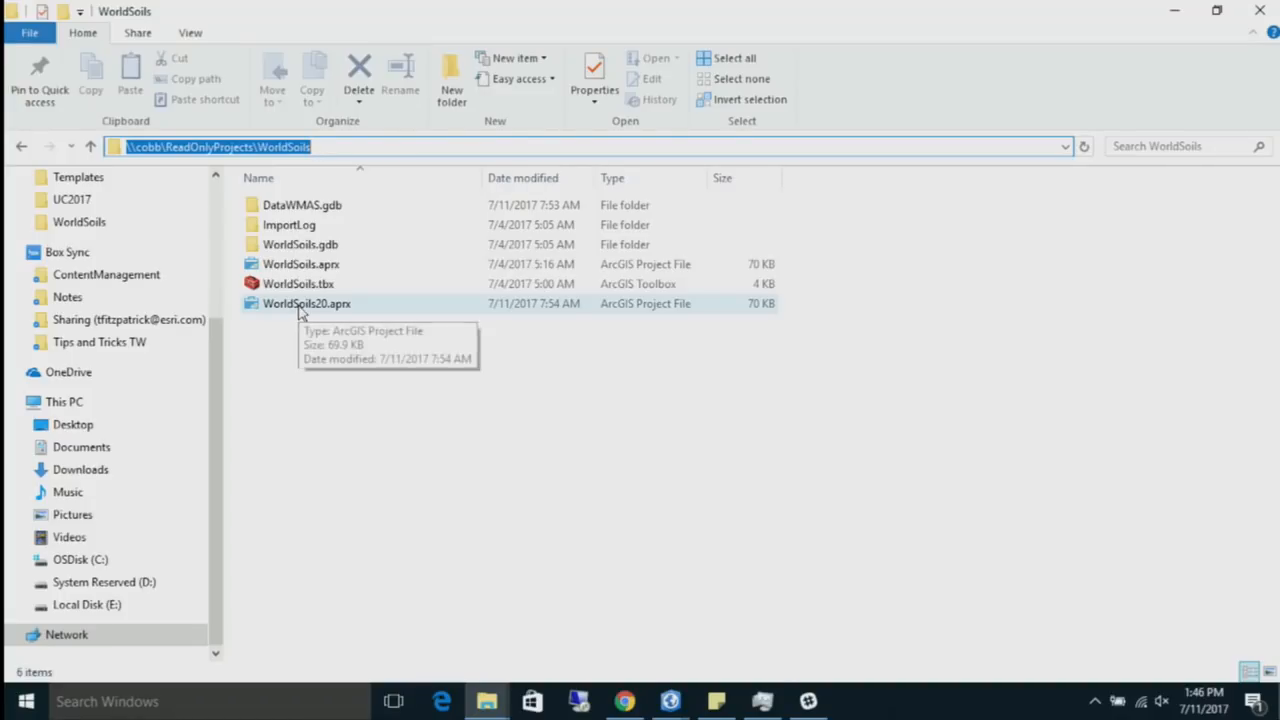
{"action": "mouse_move", "coordinate": [678, 706]}
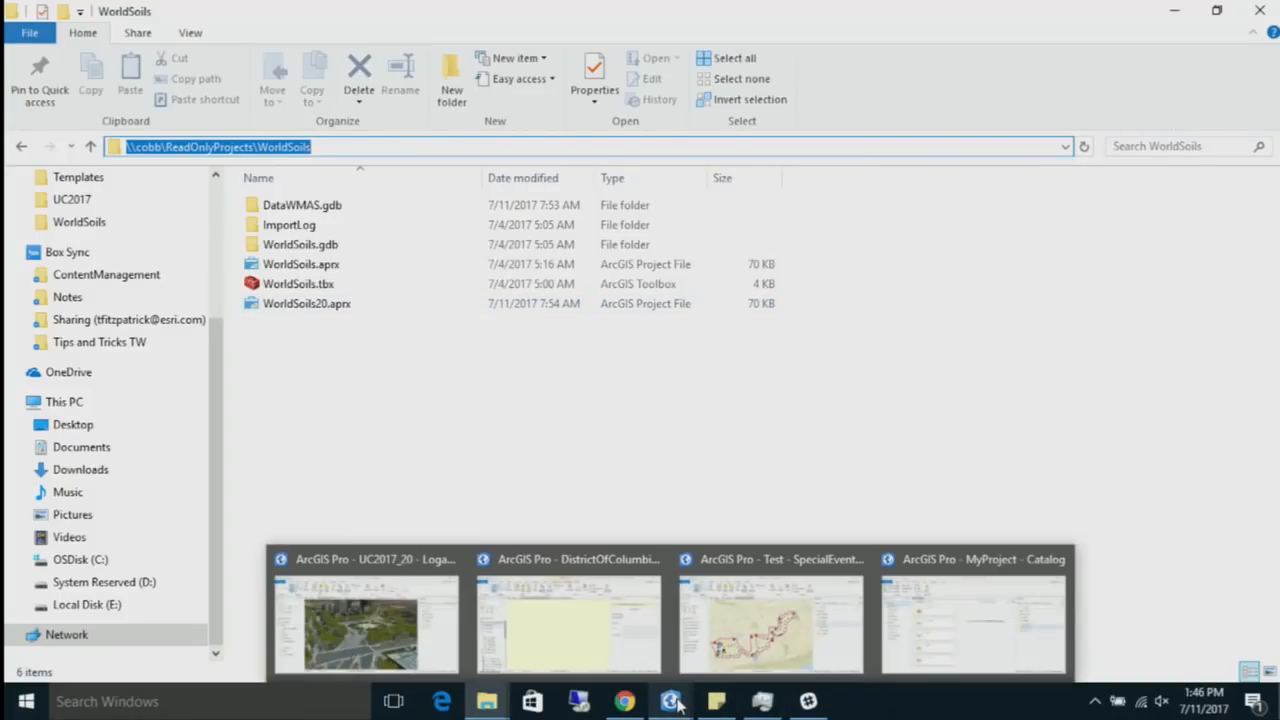
{"action": "left_click", "coordinate": [325, 309]}
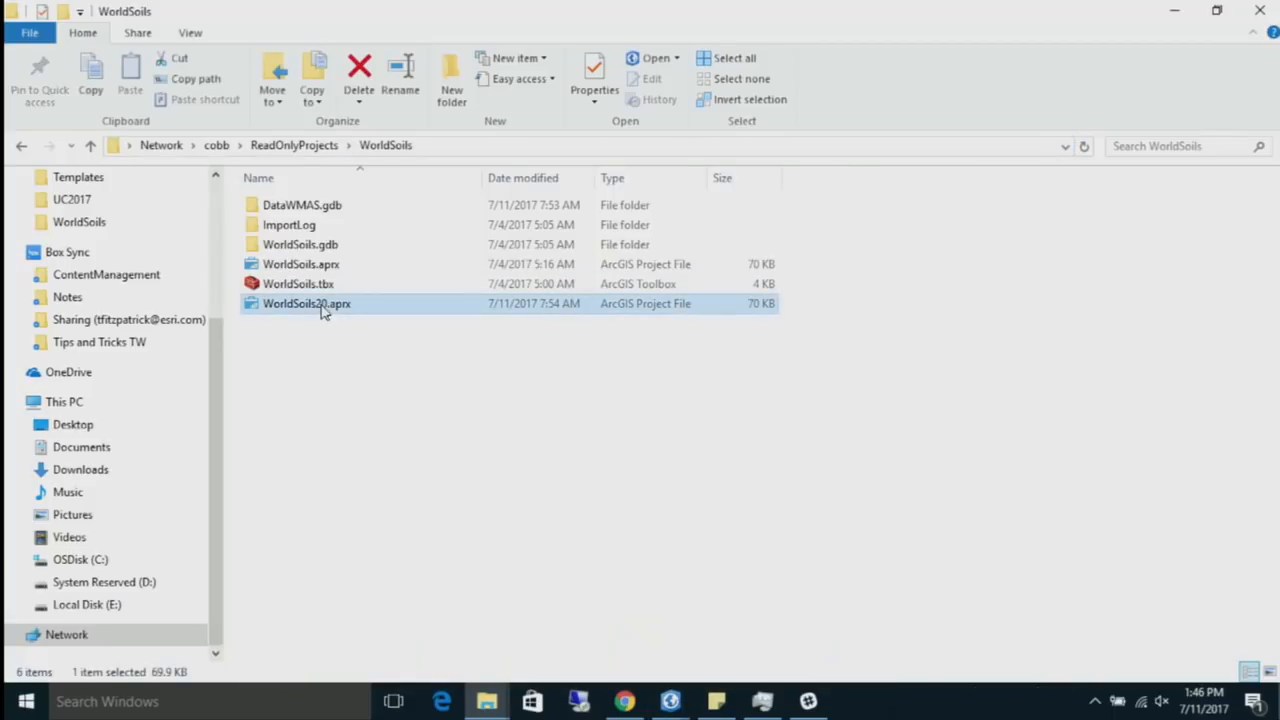
{"action": "double_click", "coordinate": [325, 309]}
{"action": "left_click", "coordinate": [667, 705]}
{"action": "left_click", "coordinate": [1071, 622]}
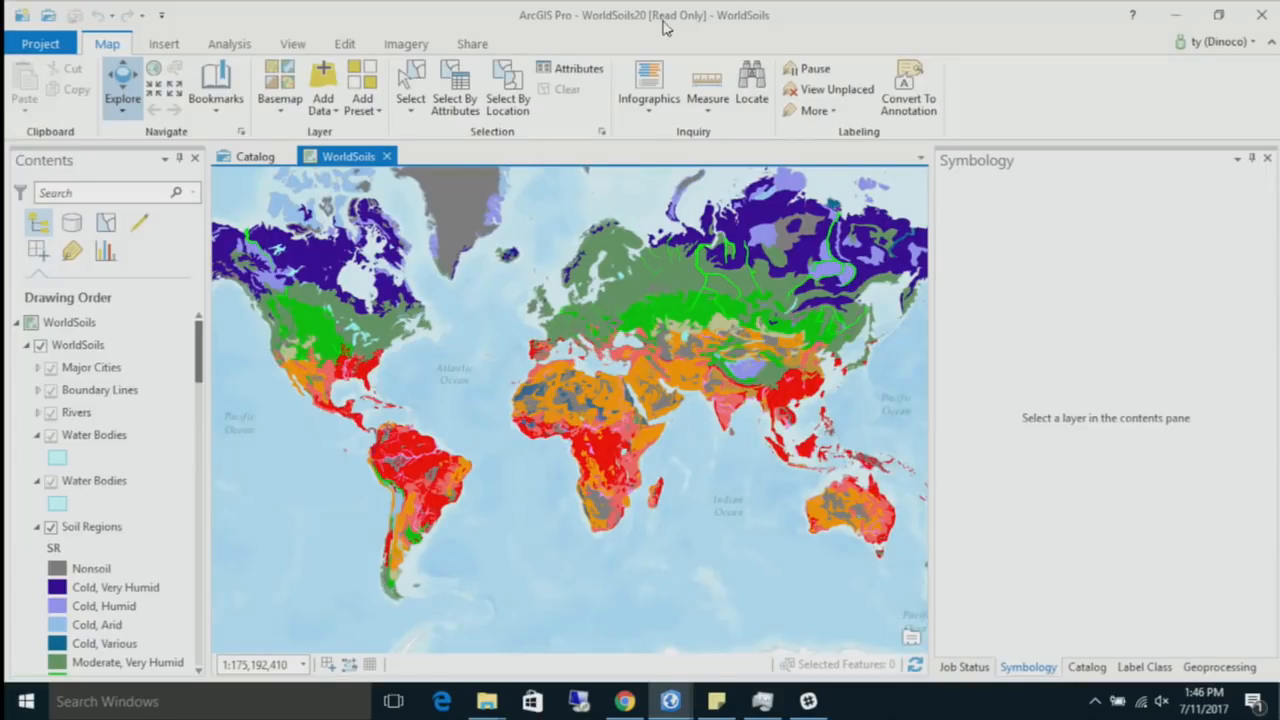
Step: Check the read-only project's save options and preview its WorldSoils map in the catalog view
{"action": "left_click", "coordinate": [38, 44]}
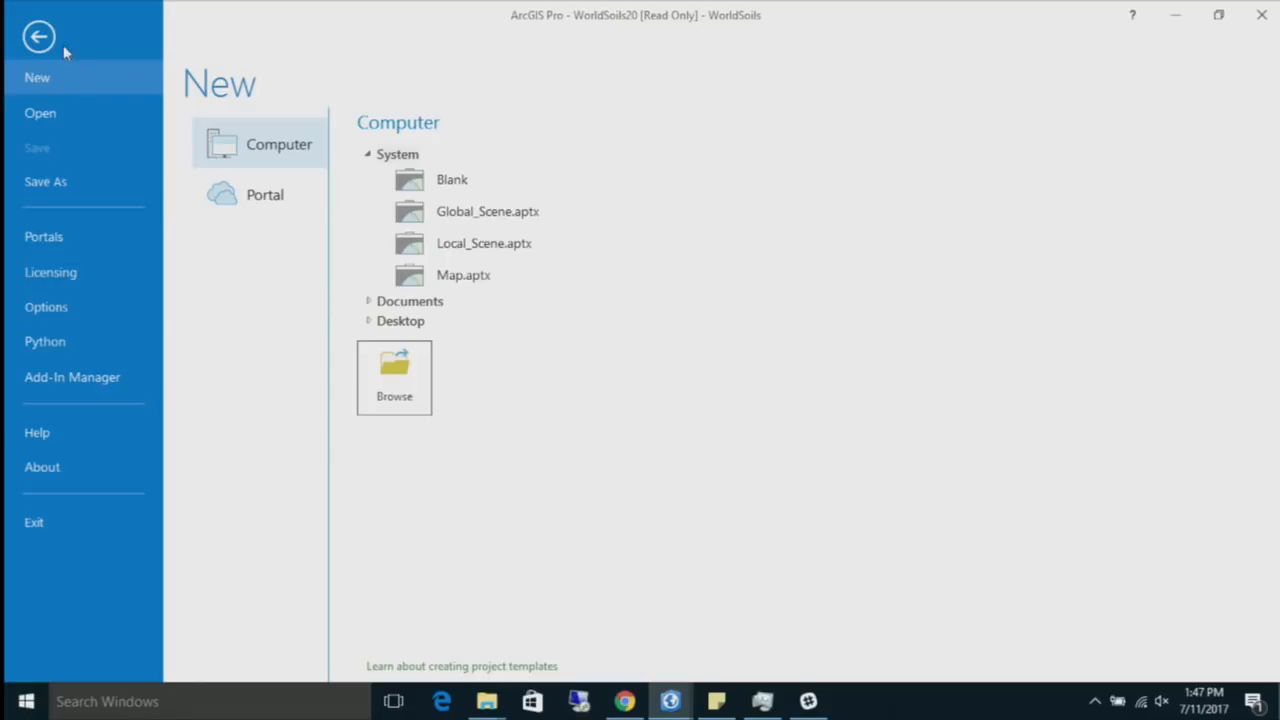
{"action": "left_click", "coordinate": [46, 42]}
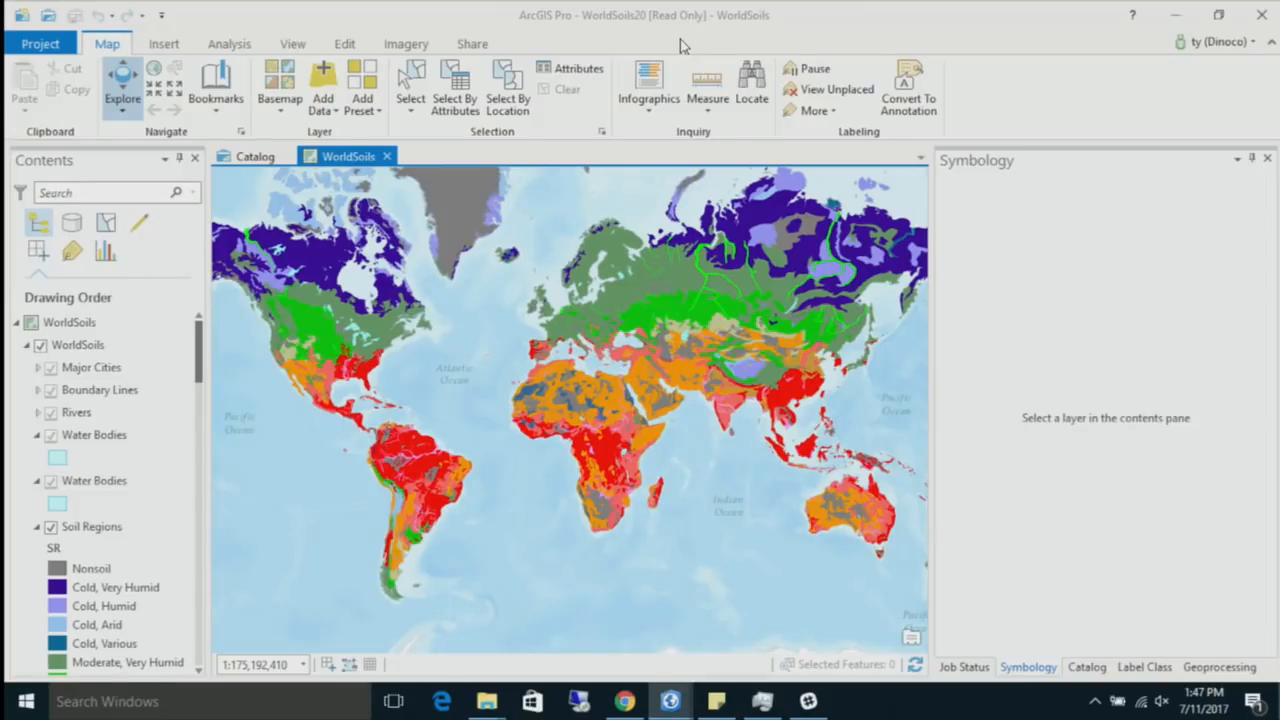
{"action": "left_click", "coordinate": [252, 160]}
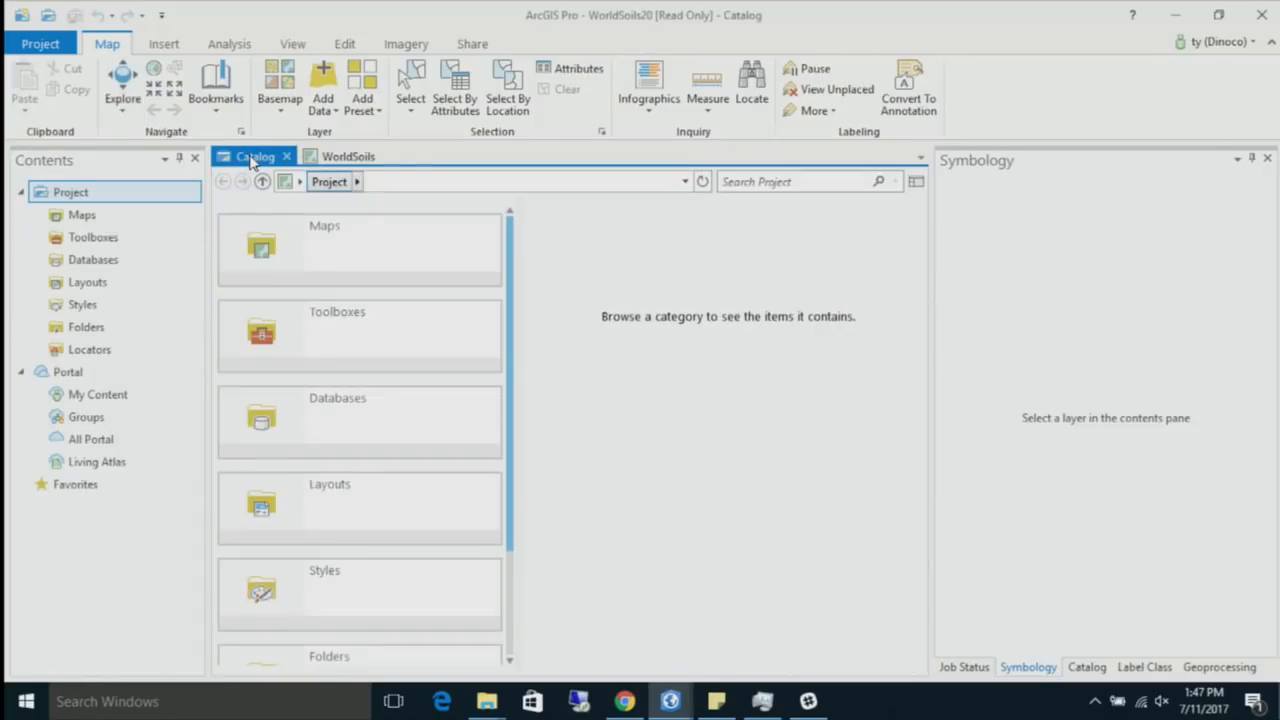
{"action": "left_click", "coordinate": [134, 218]}
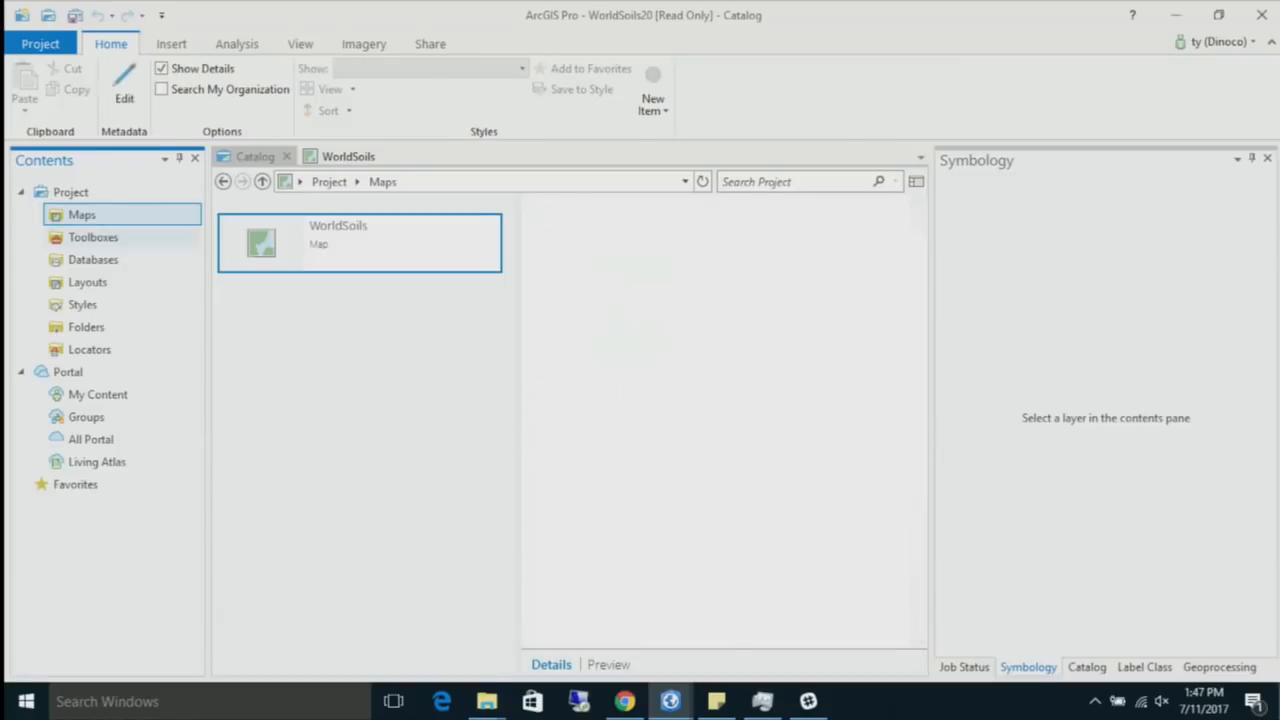
{"action": "left_click", "coordinate": [607, 665]}
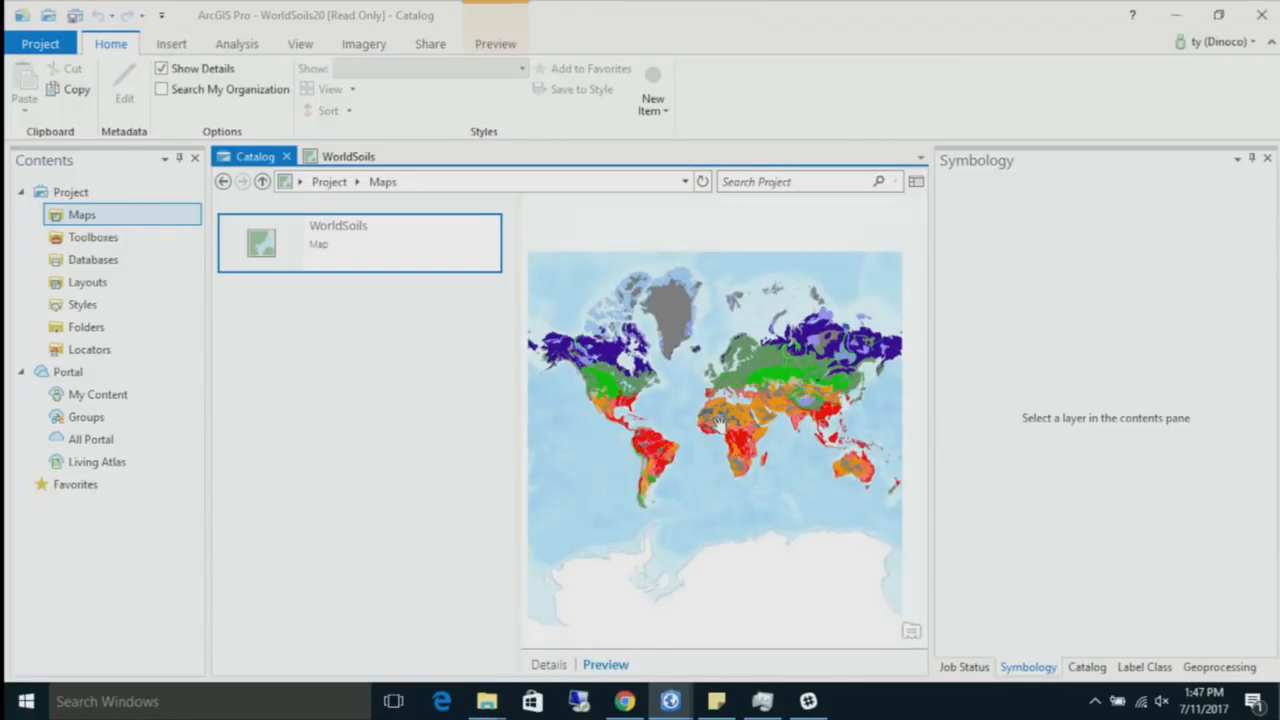
{"action": "left_click", "coordinate": [496, 44]}
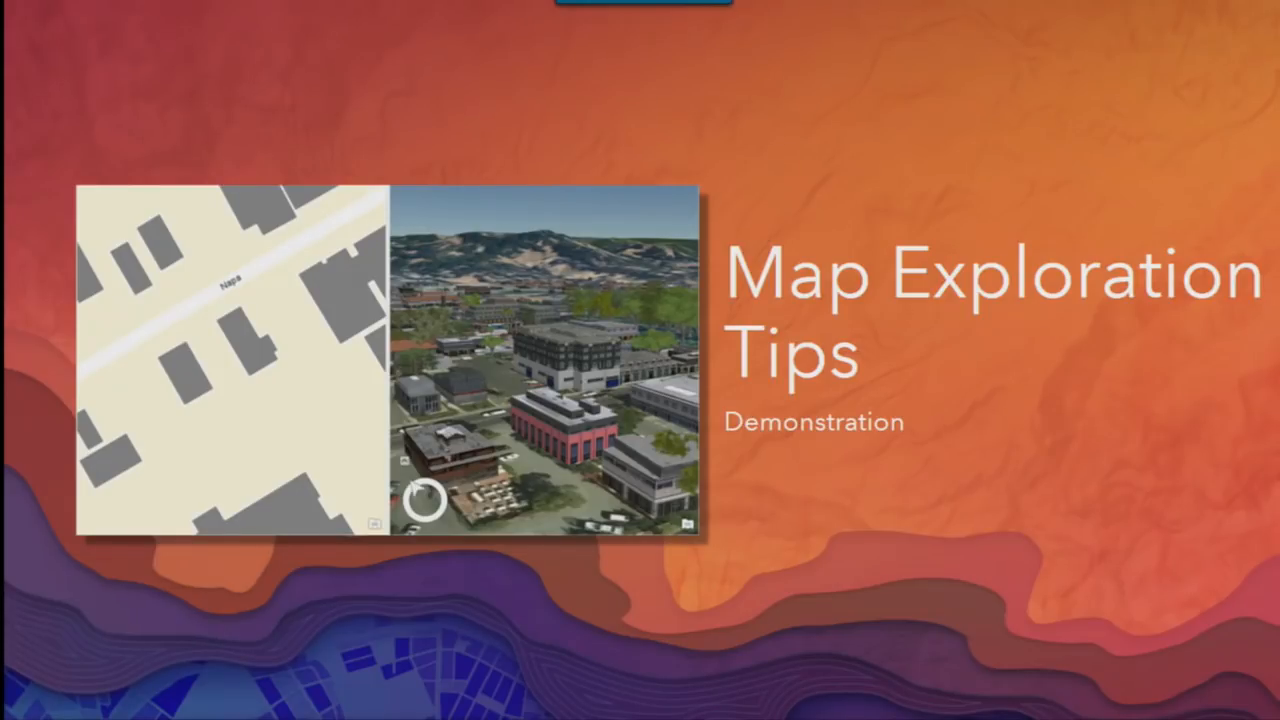
Step: In the Map Exploration project, link the Sonoma County Map and Sonoma County 3D views by center and scale, and pan the linked map
{"action": "key", "text": "alt+Tab"}
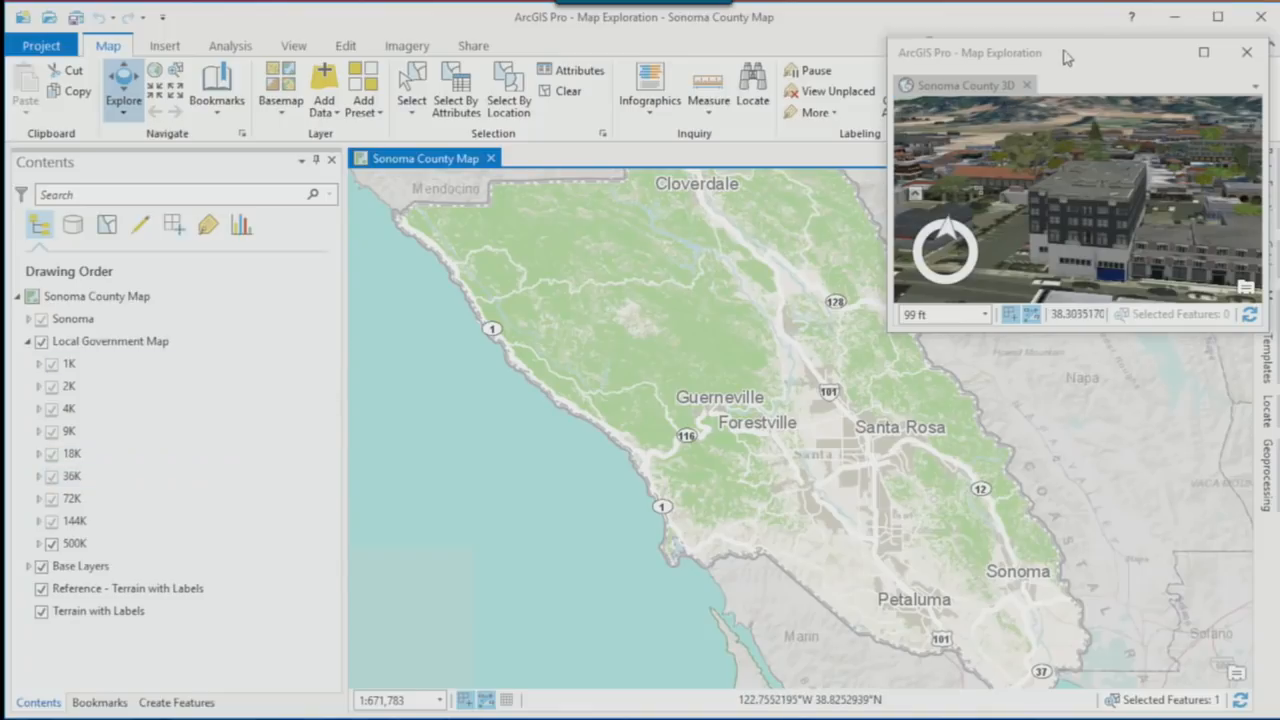
{"action": "left_click_drag", "start_coordinate": [1094, 62], "coordinate": [1097, 74]}
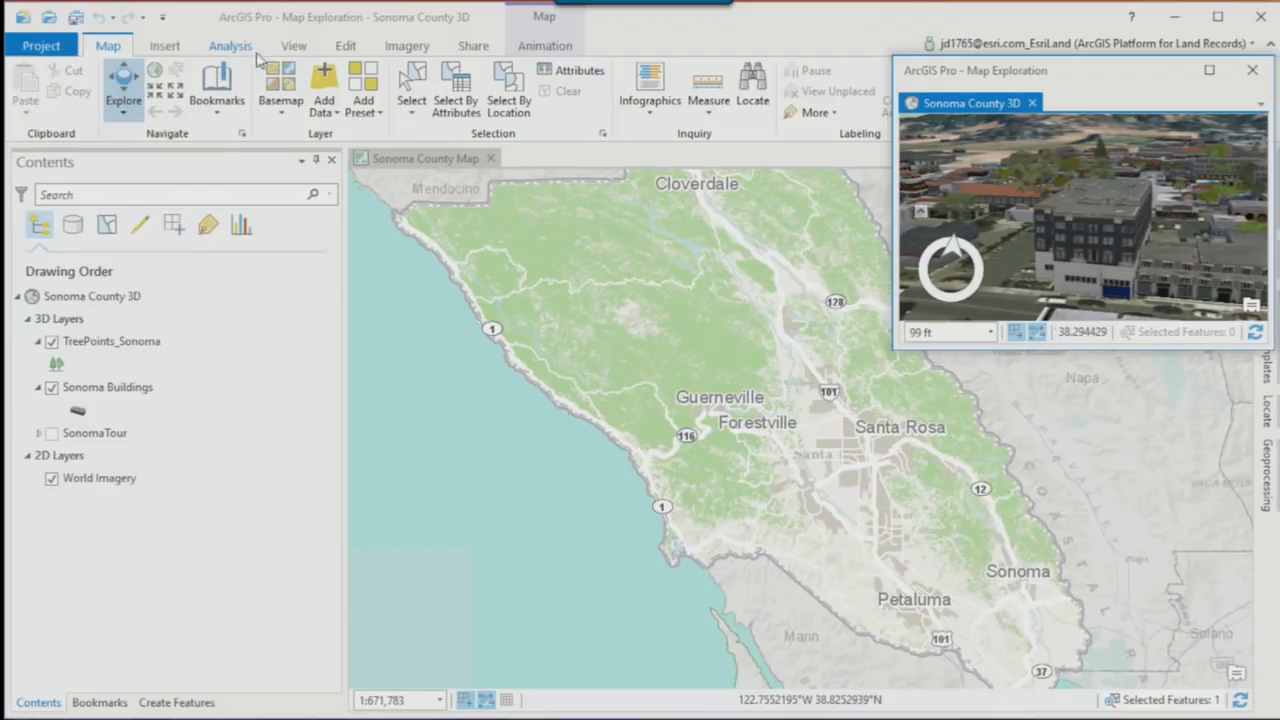
{"action": "left_click", "coordinate": [295, 47]}
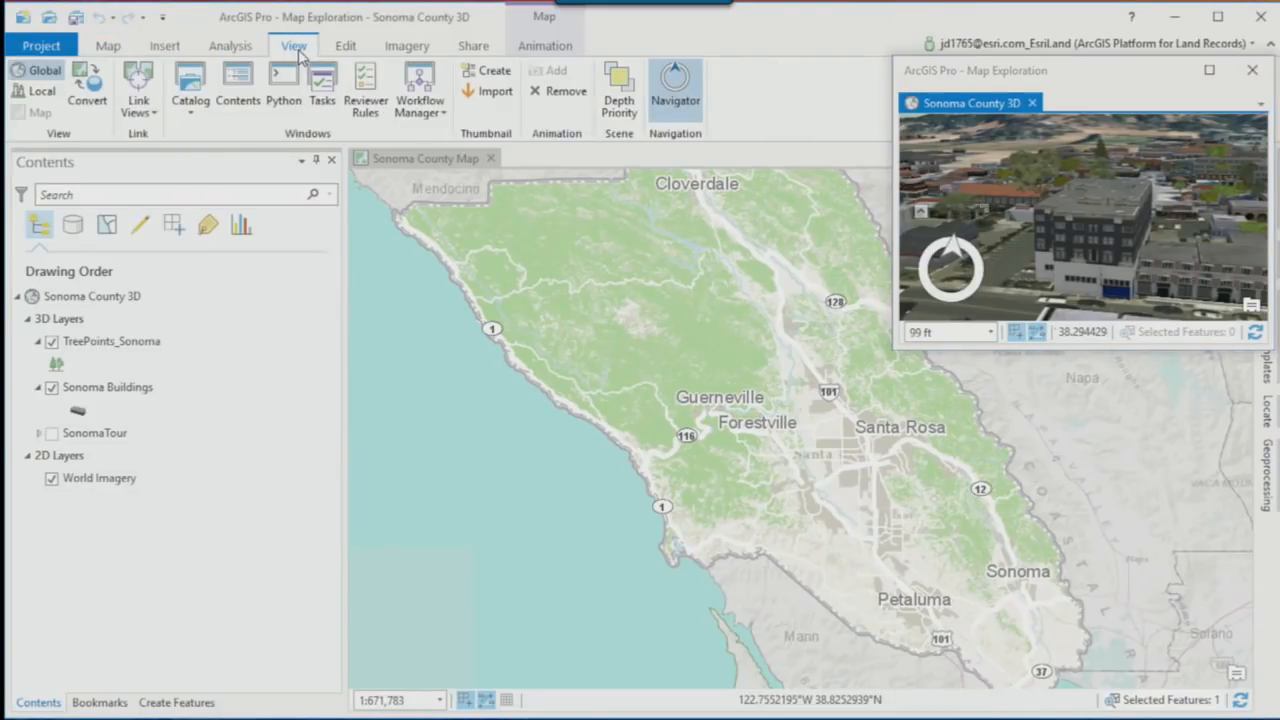
{"action": "left_click", "coordinate": [139, 78]}
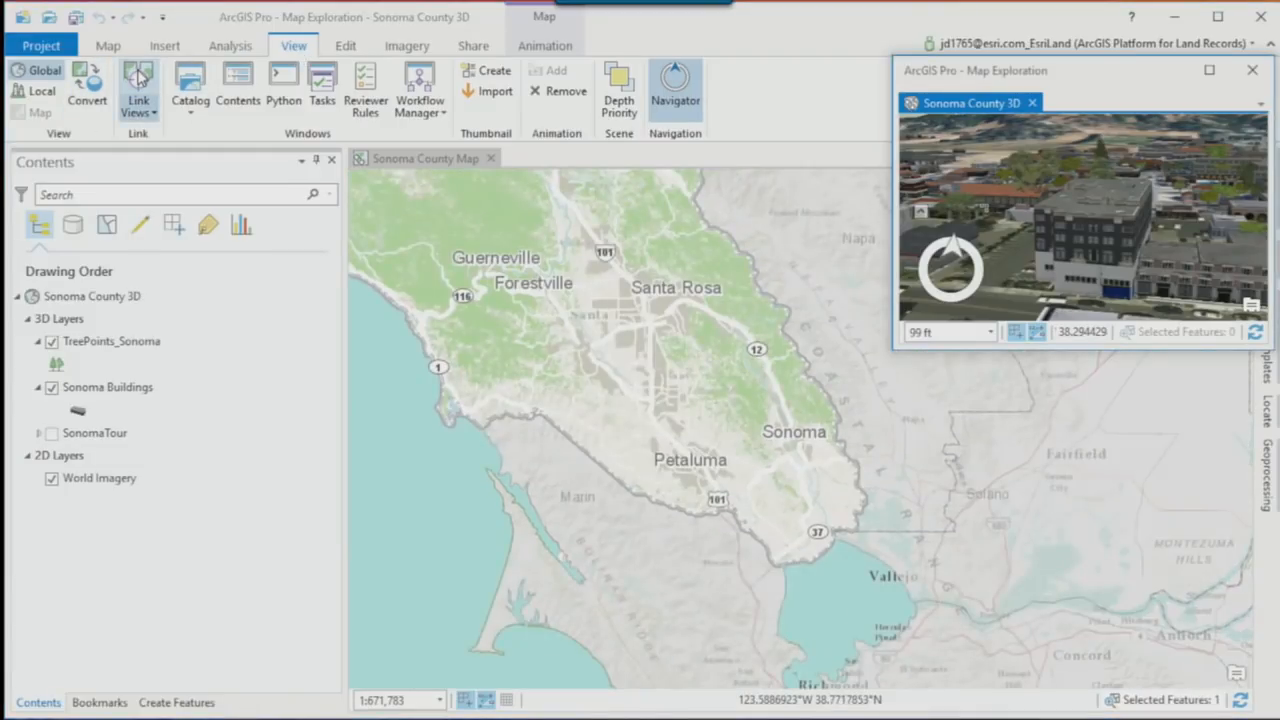
{"action": "left_click", "coordinate": [139, 110]}
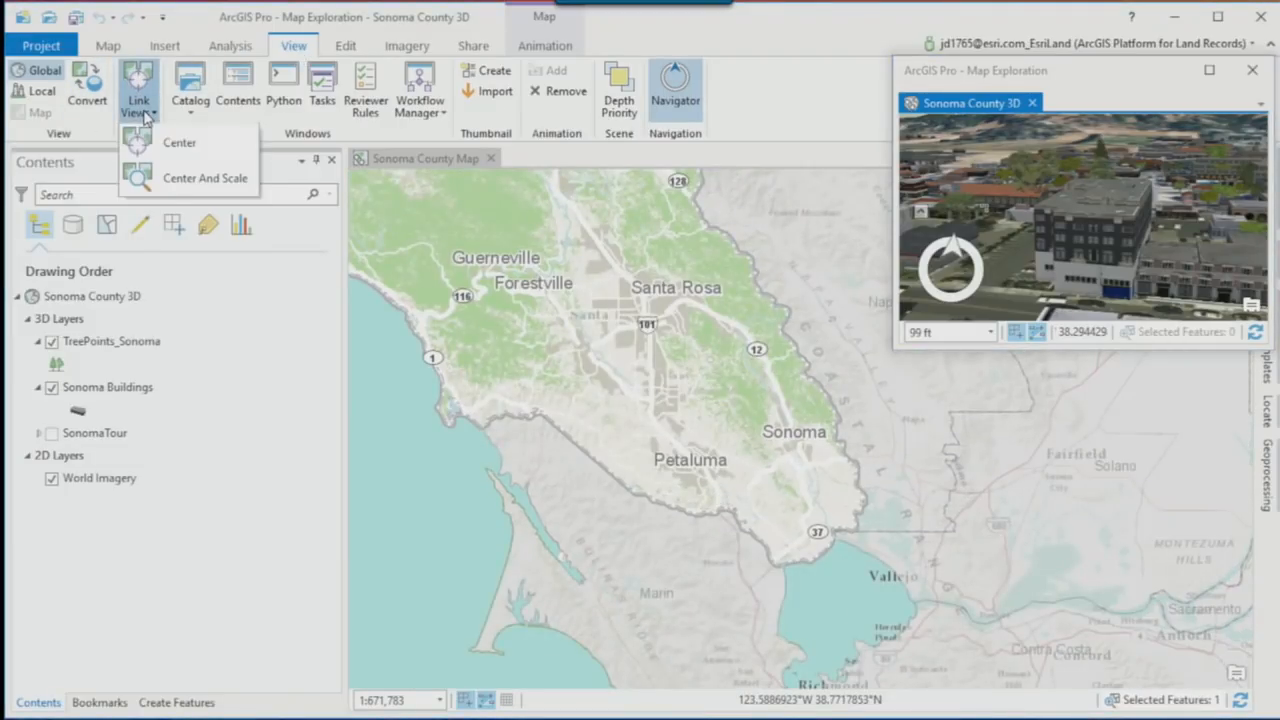
{"action": "left_click", "coordinate": [186, 179]}
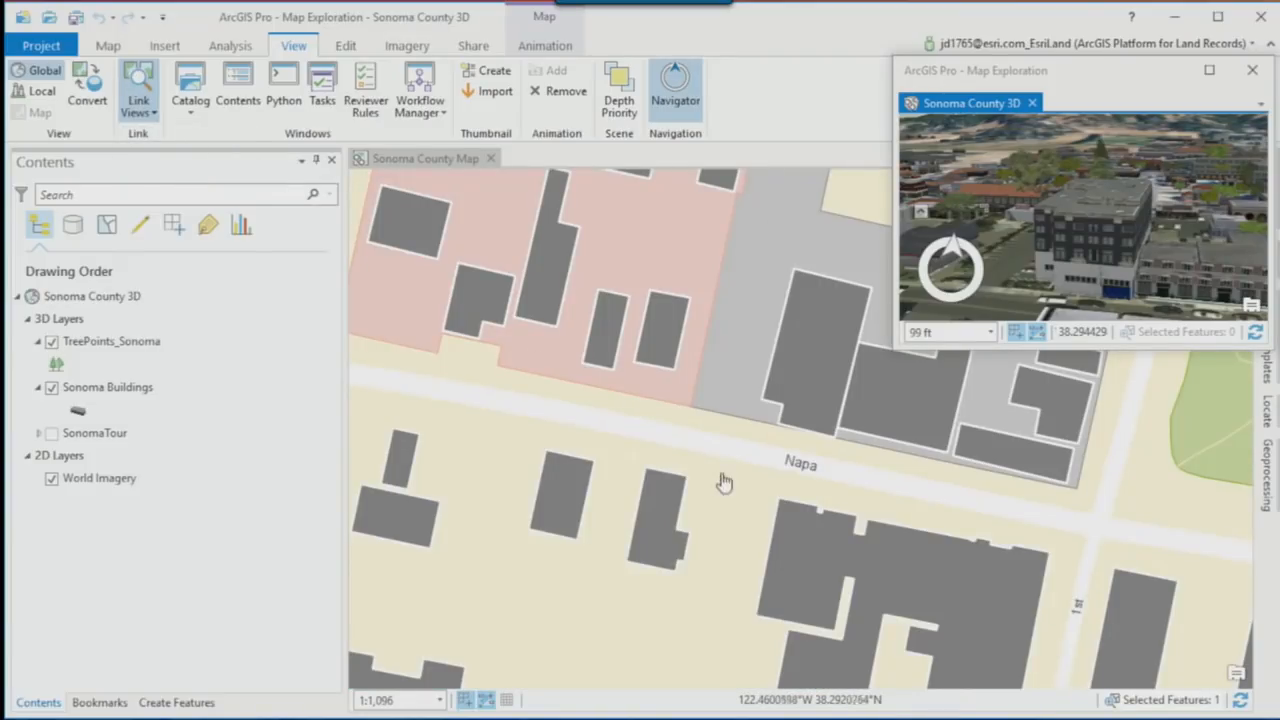
{"action": "left_click_drag", "start_coordinate": [718, 467], "coordinate": [772, 512]}
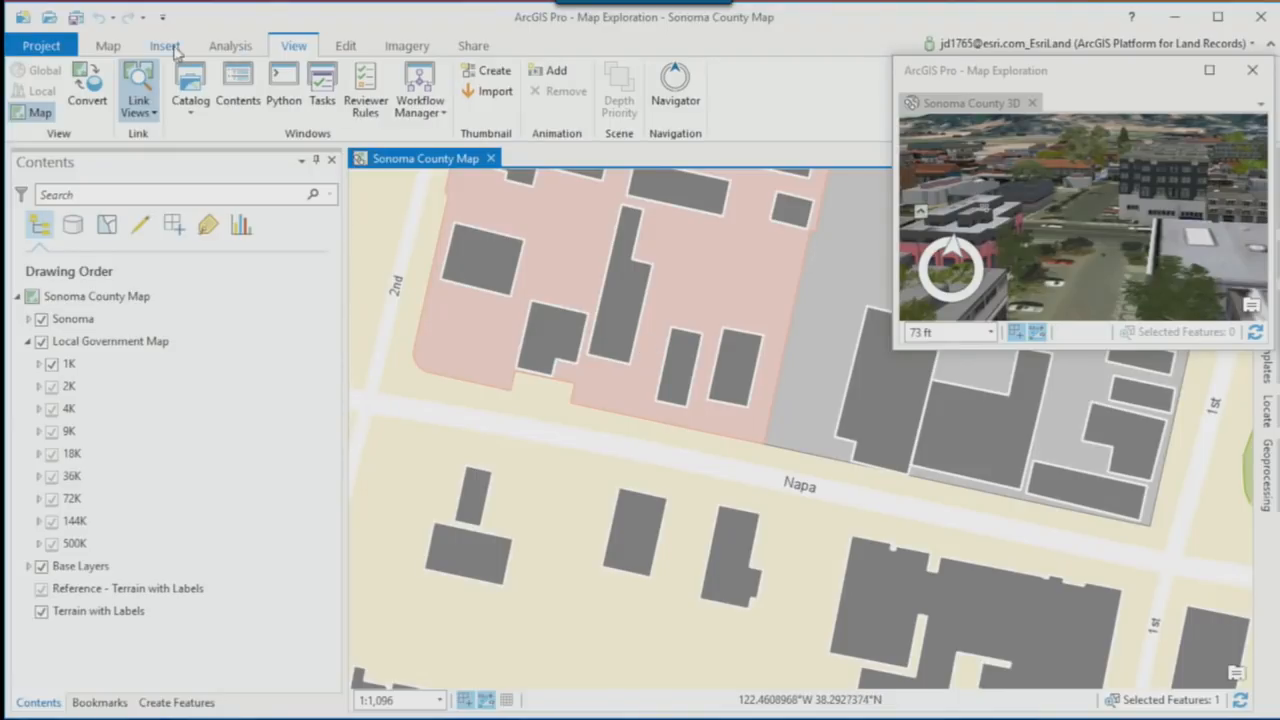
Step: Zoom the linked views to the 3D bookmark west of Sonoma Plaza, first from the 2D map and again from the 3D view
{"action": "left_click", "coordinate": [108, 47]}
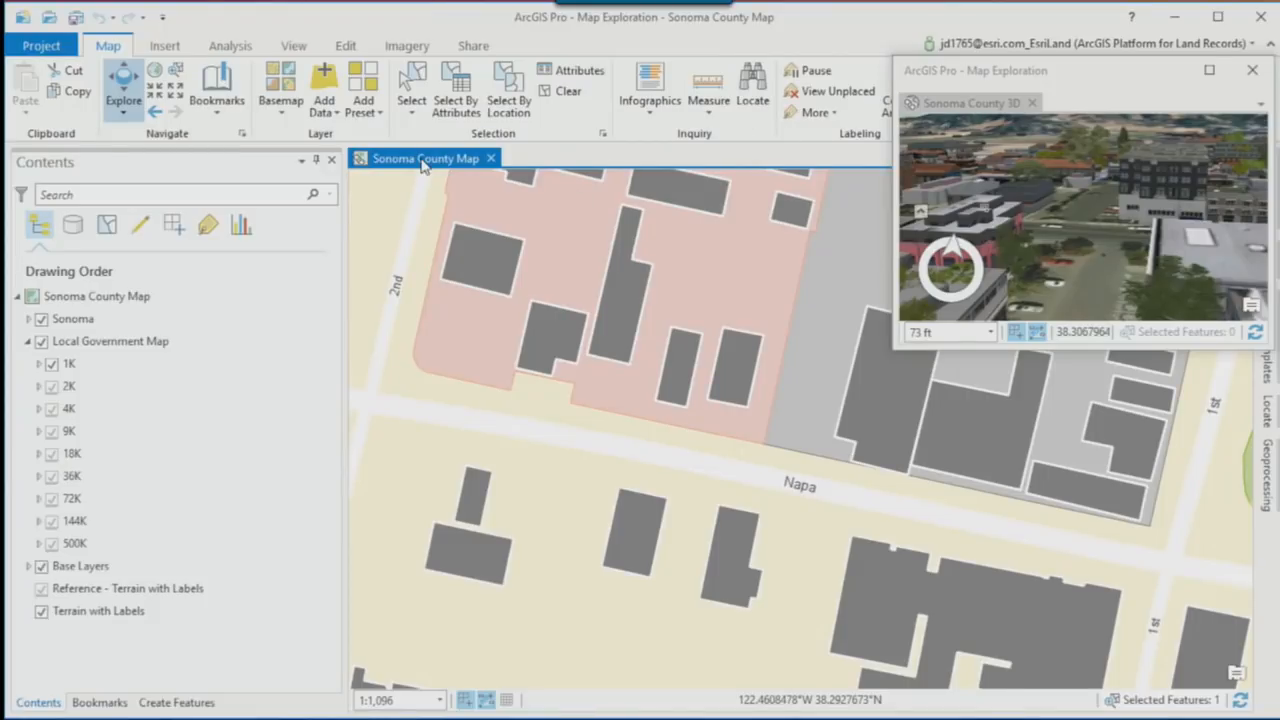
{"action": "left_click", "coordinate": [219, 112]}
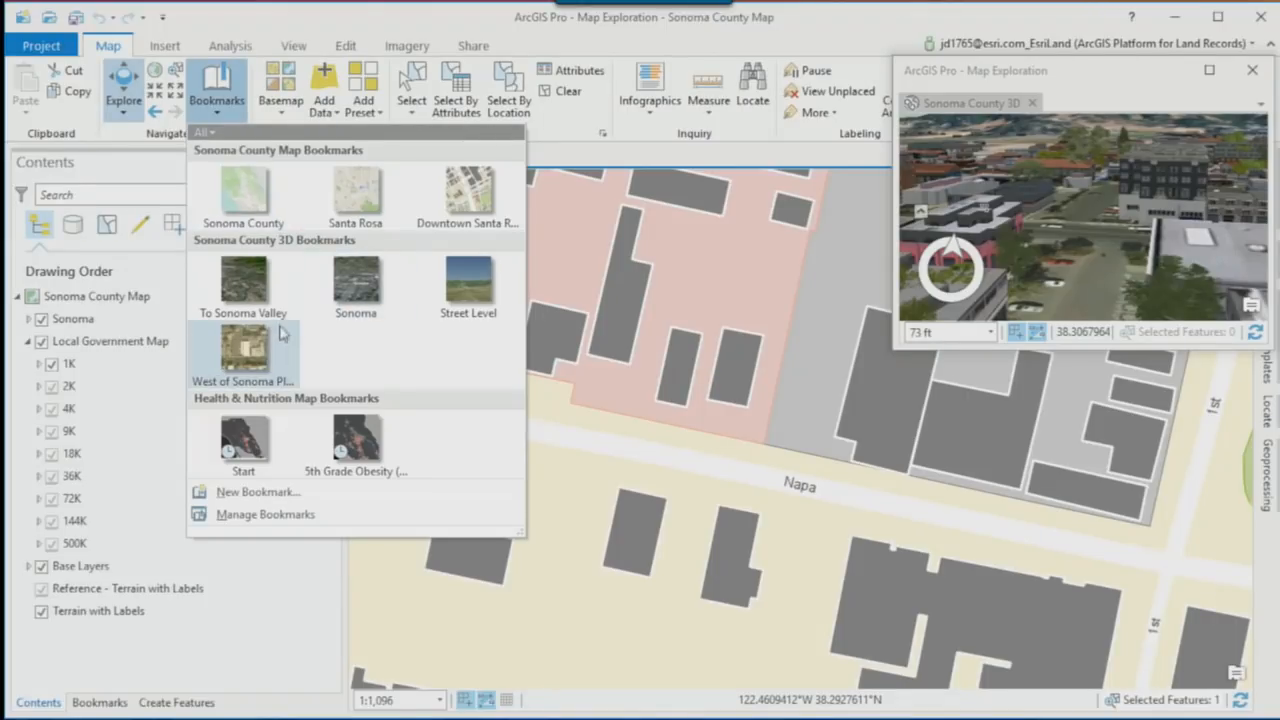
{"action": "left_click", "coordinate": [244, 344]}
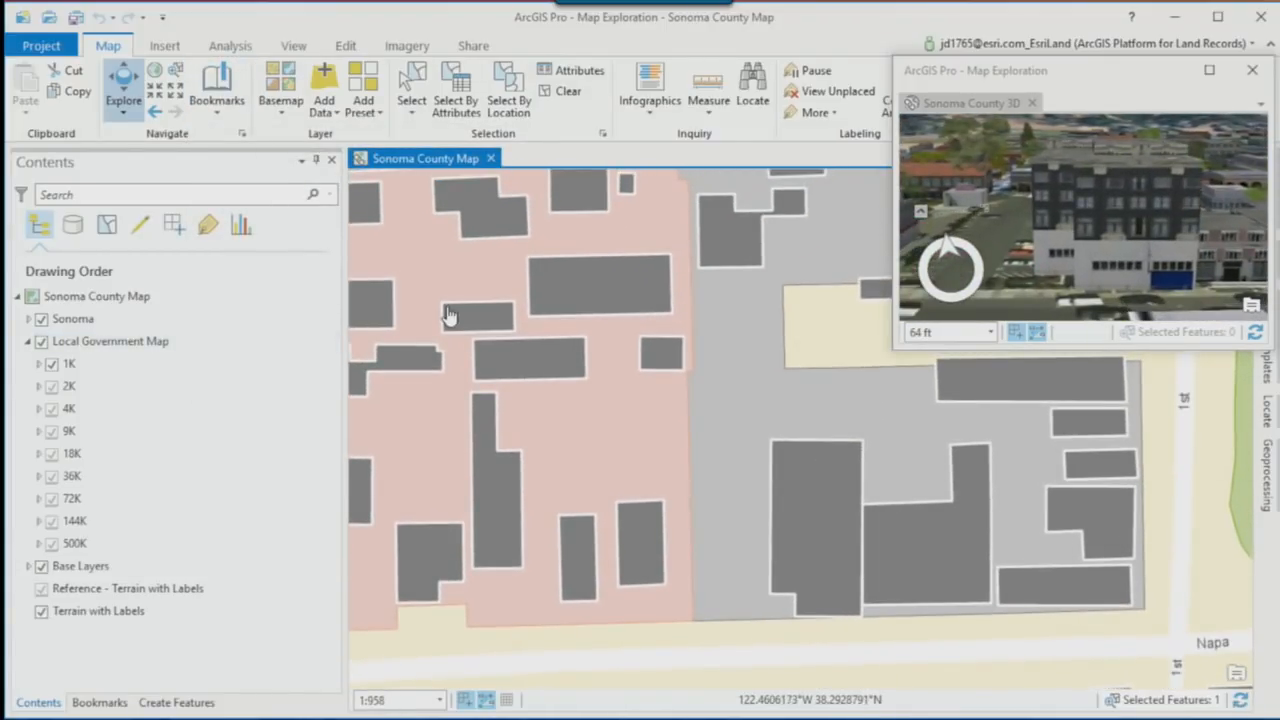
{"action": "left_click", "coordinate": [1114, 90]}
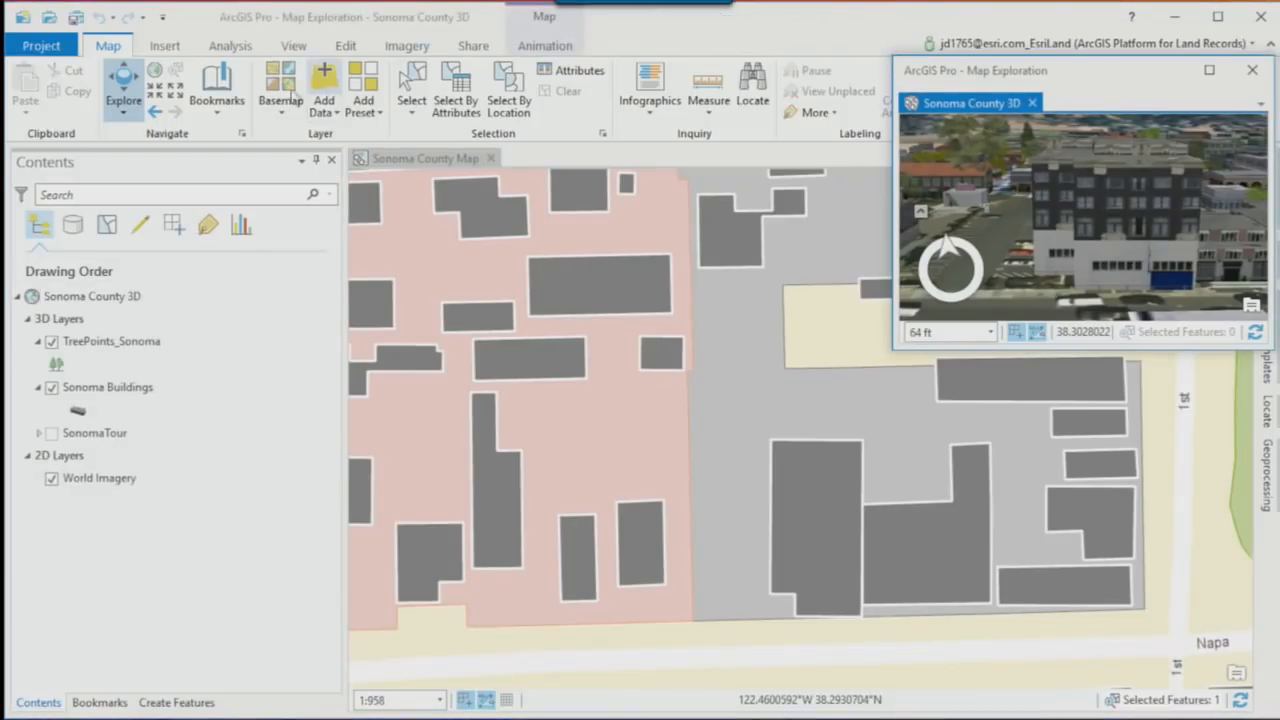
{"action": "left_click", "coordinate": [208, 108]}
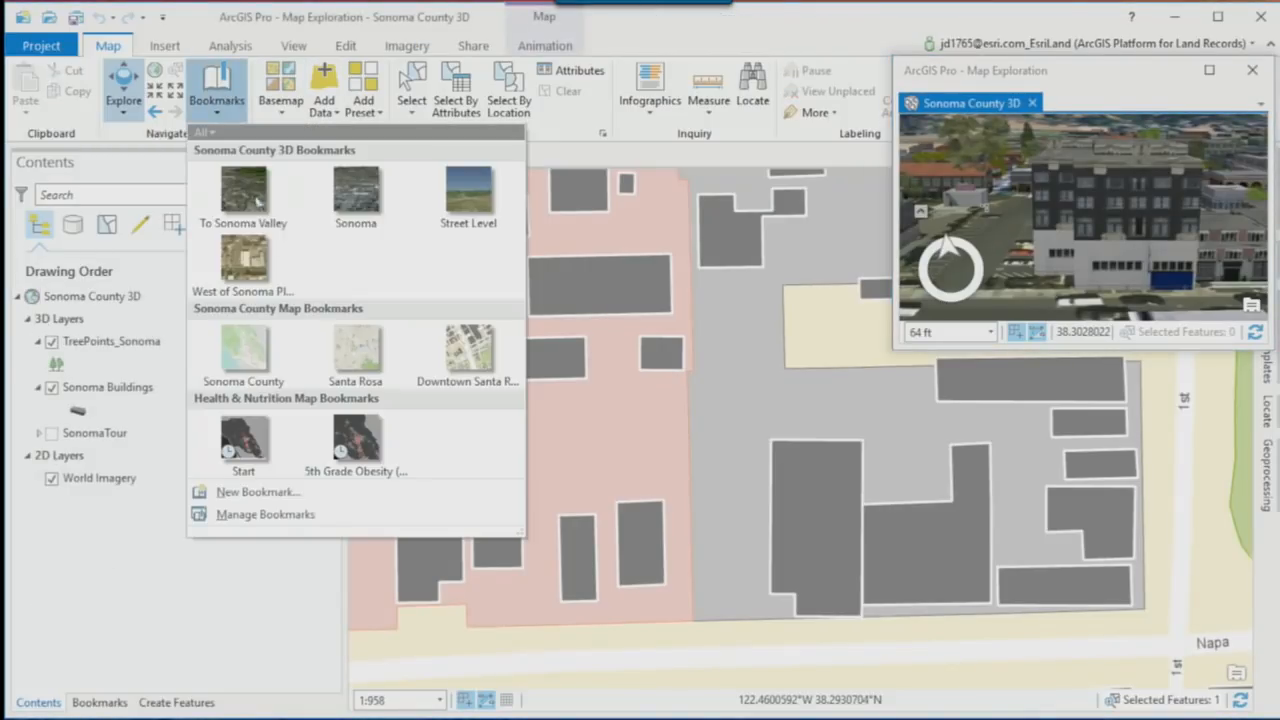
{"action": "left_click", "coordinate": [243, 262]}
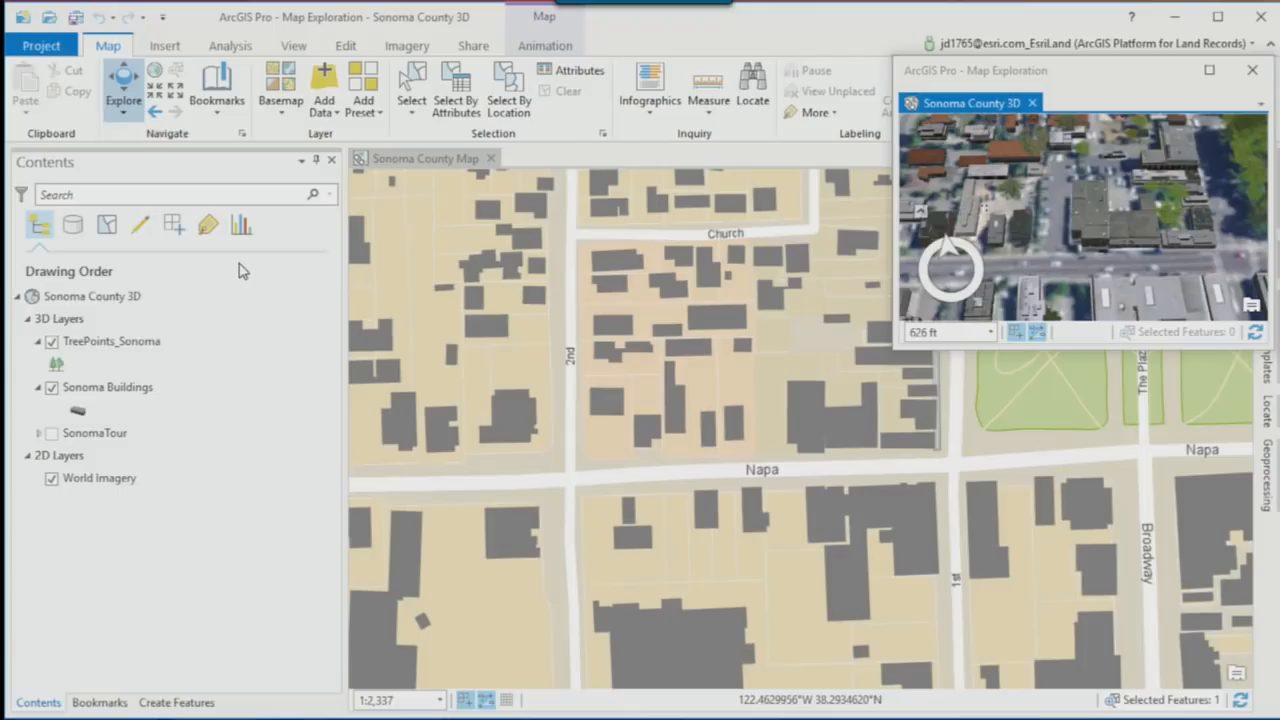
Step: Close the floating Sonoma County 3D view and activate the Explore tool for the Sonoma County Map
{"action": "left_click", "coordinate": [1252, 70]}
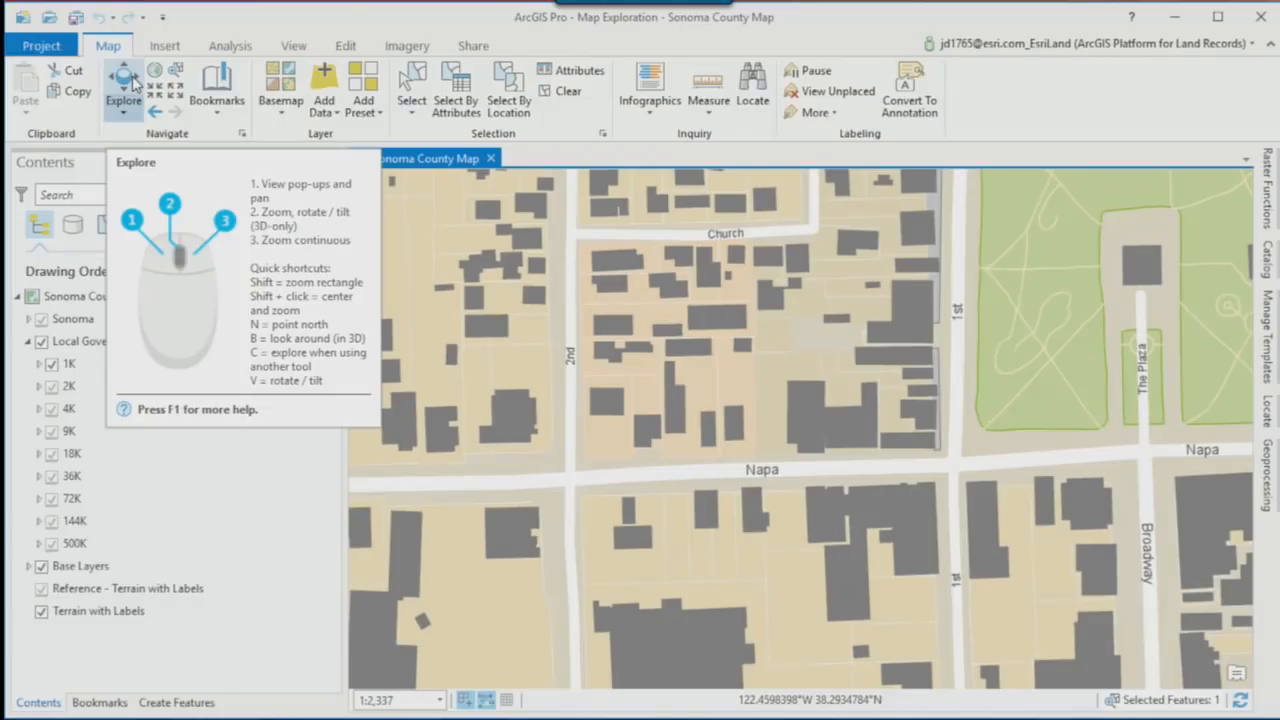
{"action": "left_click", "coordinate": [133, 82]}
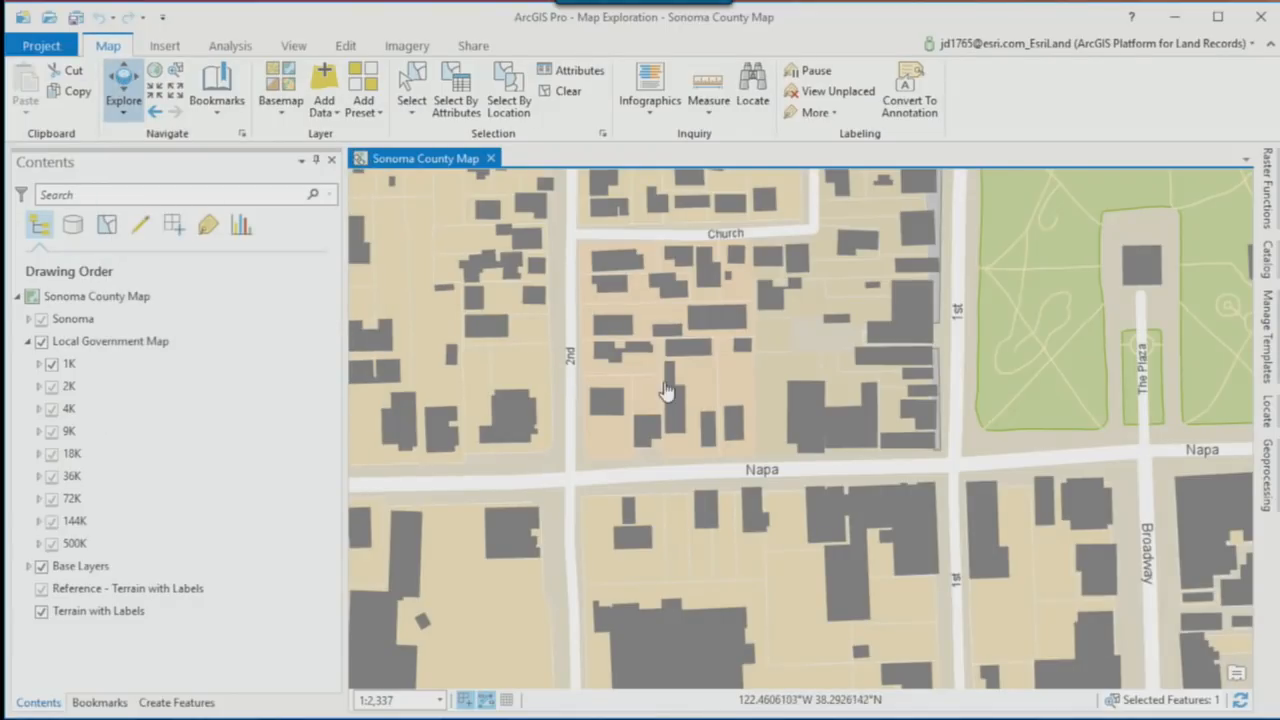
Step: View the pop-up of the office building north of Napa between 2nd and 1st, and reposition the pop-up window
{"action": "left_click_drag", "start_coordinate": [768, 382], "coordinate": [771, 349]}
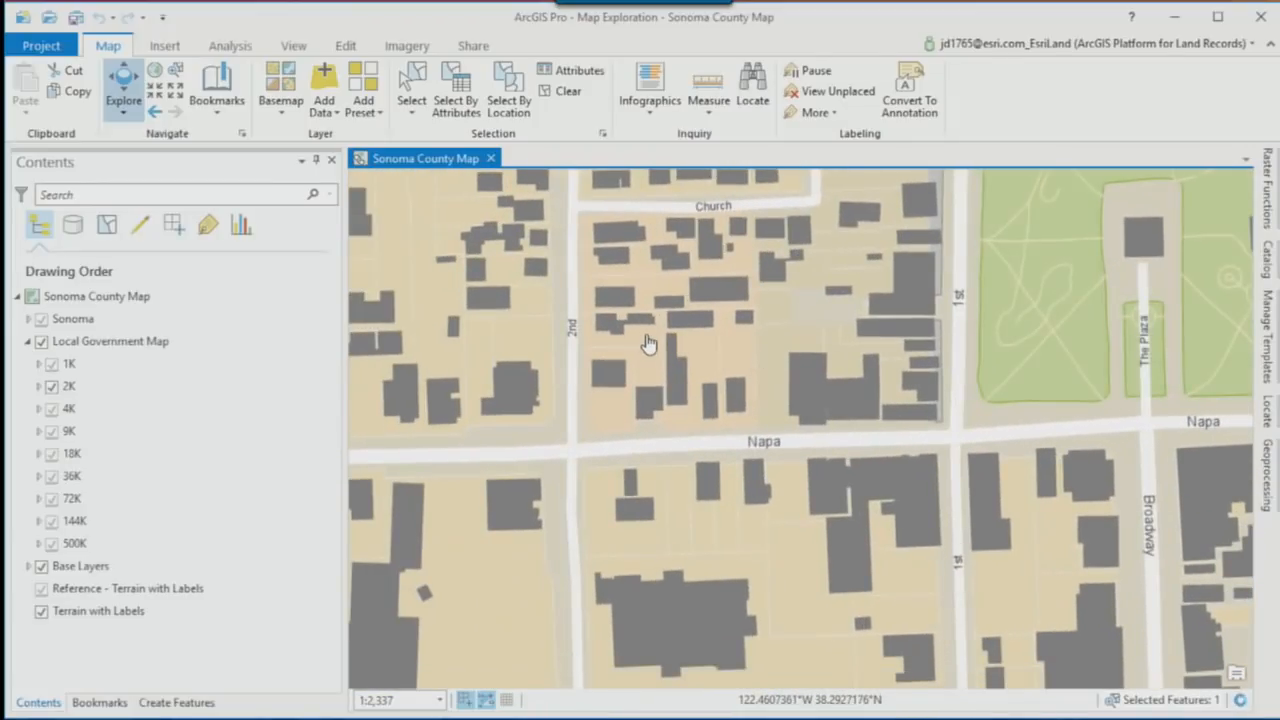
{"action": "scroll", "coordinate": [677, 366], "scroll_direction": "down", "scroll_amount": 3}
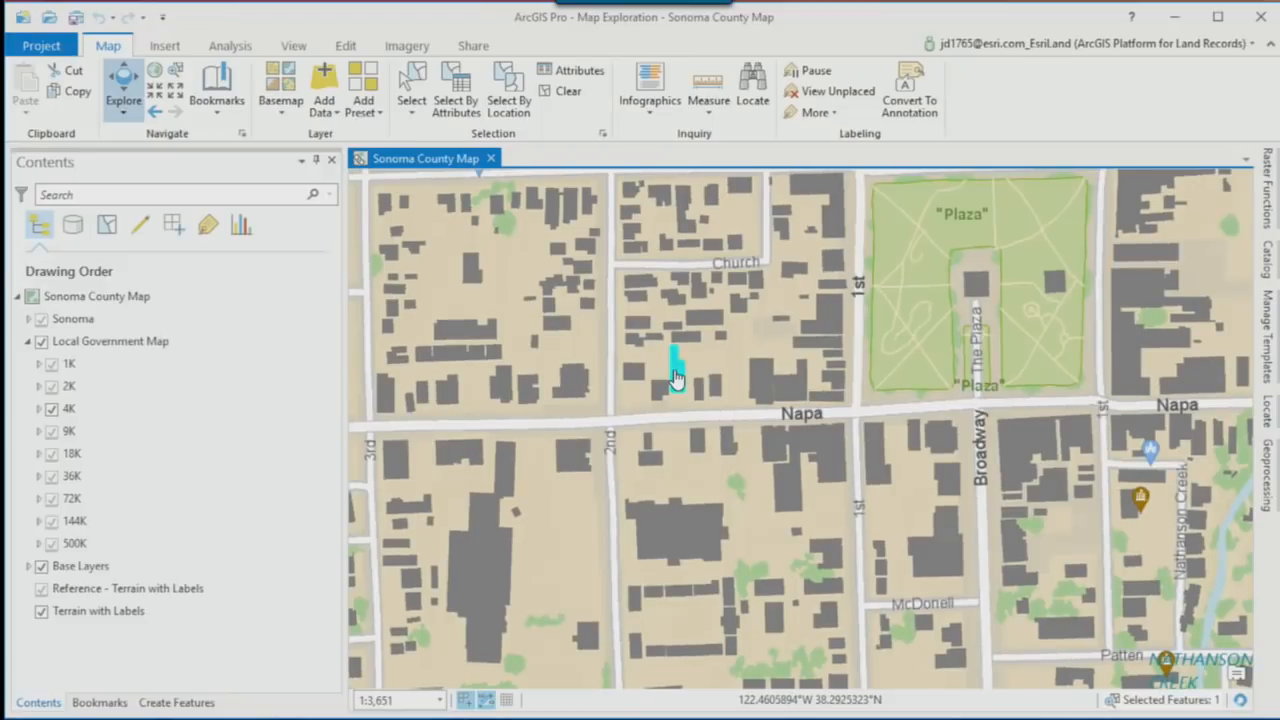
{"action": "left_click", "coordinate": [675, 378]}
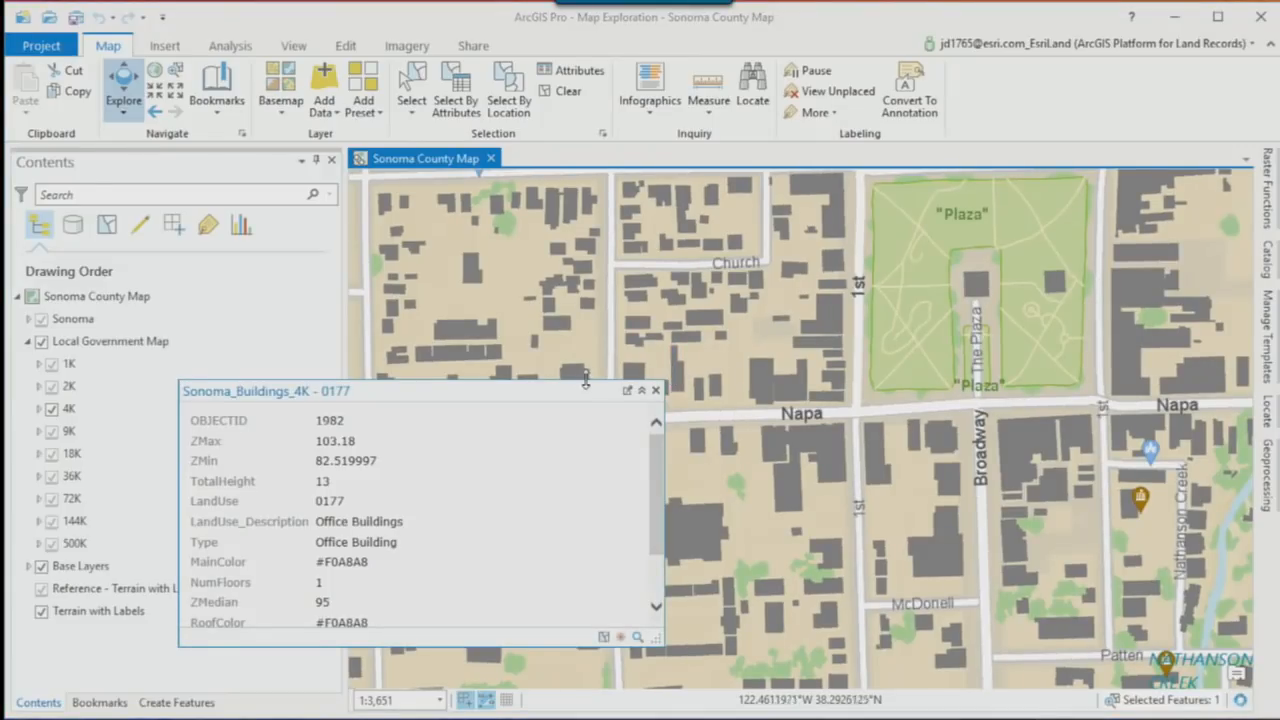
{"action": "left_click_drag", "start_coordinate": [536, 401], "coordinate": [755, 213]}
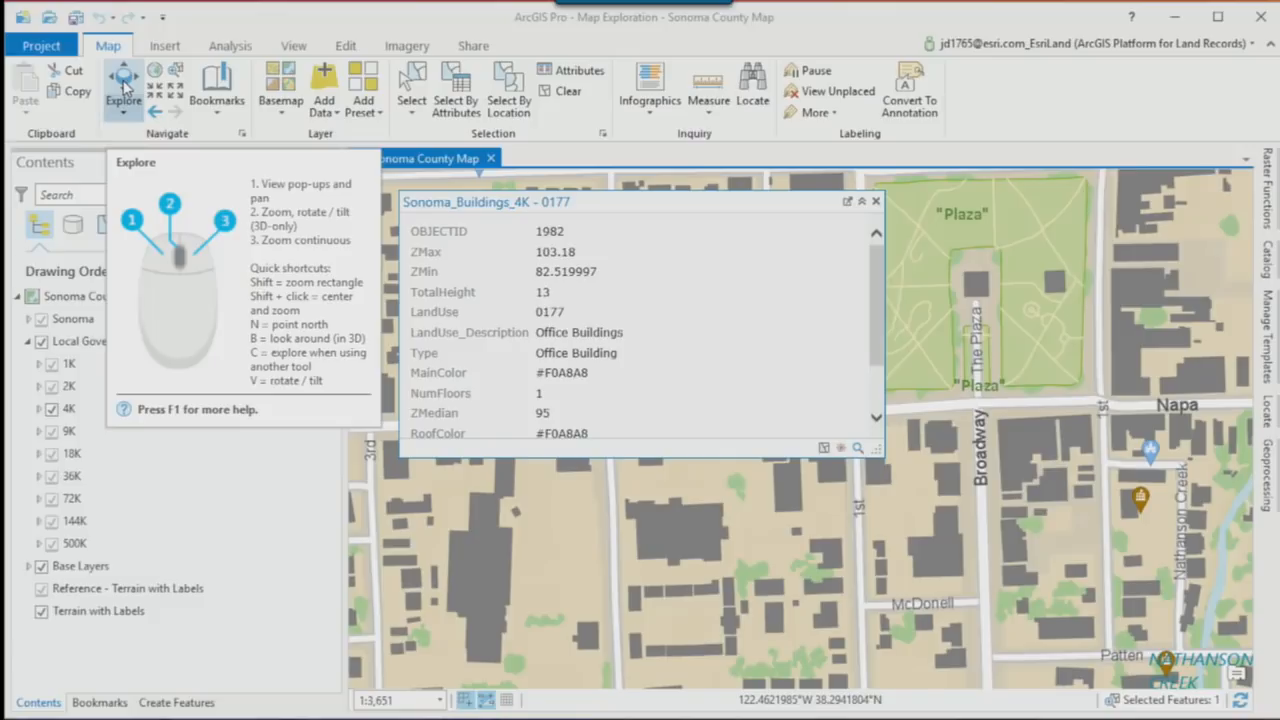
Step: Set the Explore tool to show pop-ups for selectable layers and identify the features at a spot on 2nd, south of Napa
{"action": "left_click", "coordinate": [121, 113]}
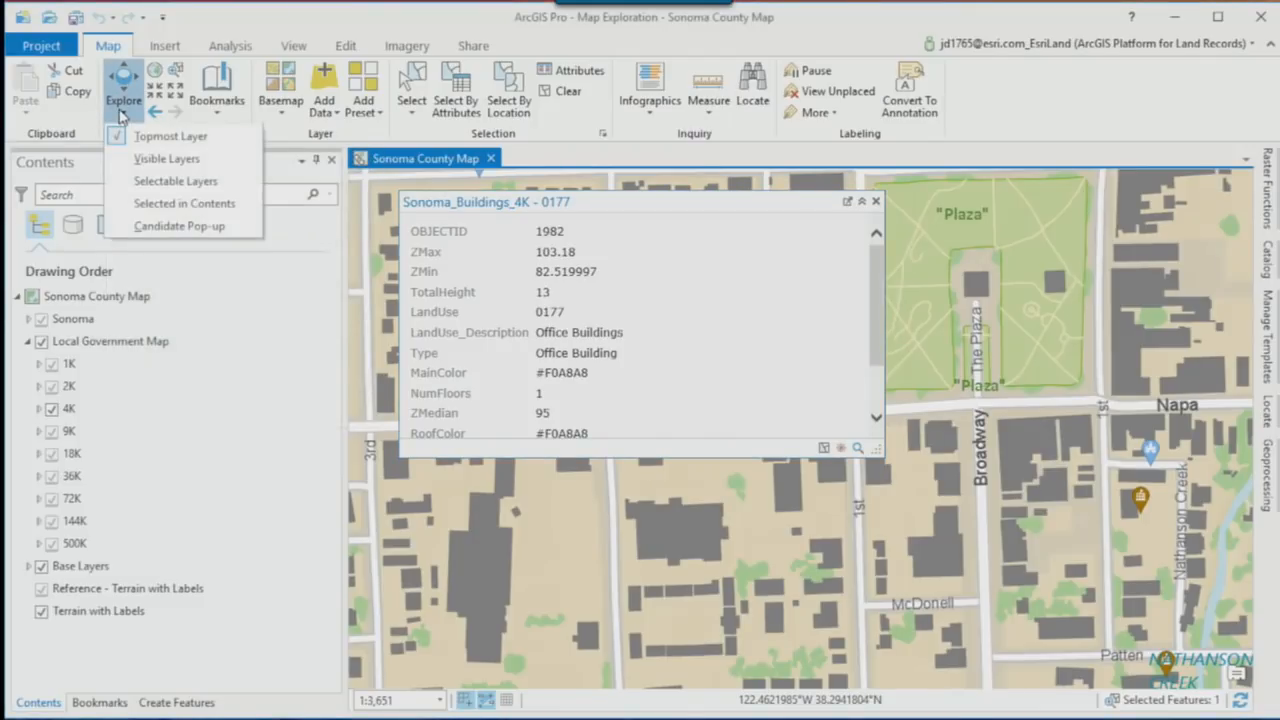
{"action": "left_click", "coordinate": [174, 182]}
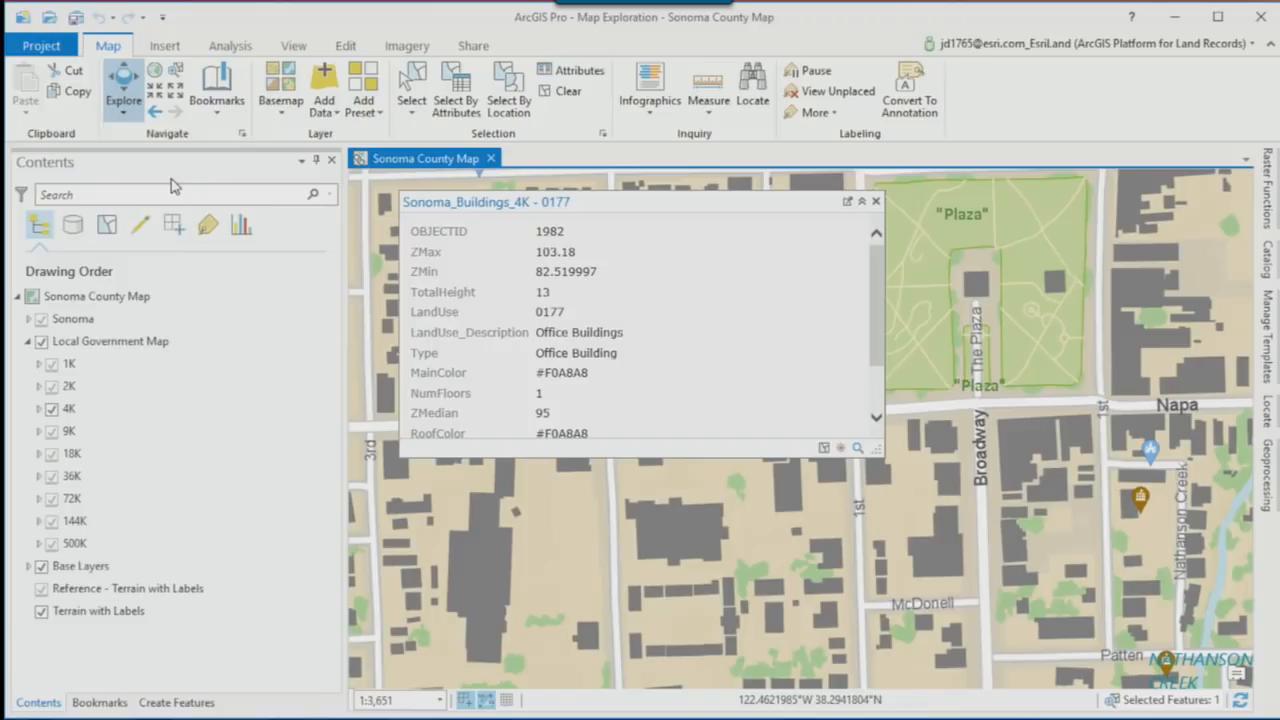
{"action": "left_click", "coordinate": [614, 524]}
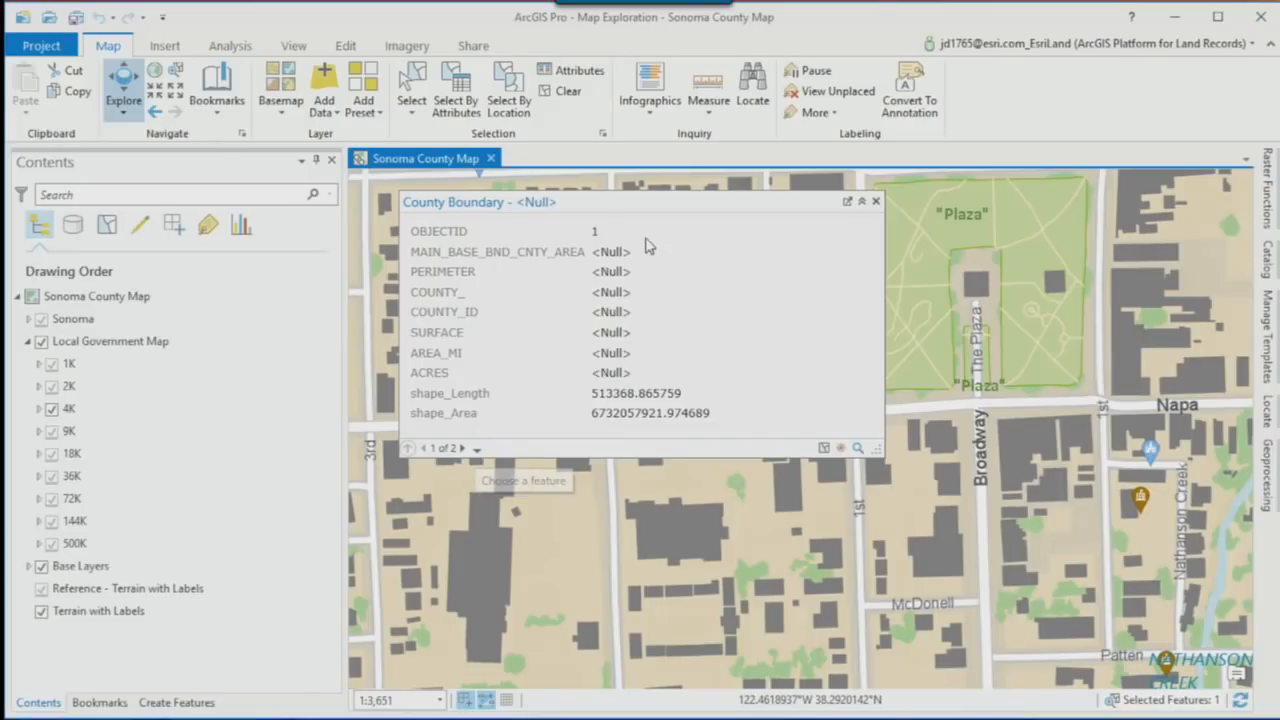
Step: Zoom to the Santa Rosa bookmark and open the pop-up for Santa Rosa Fire Department Station 3
{"action": "left_click", "coordinate": [217, 100]}
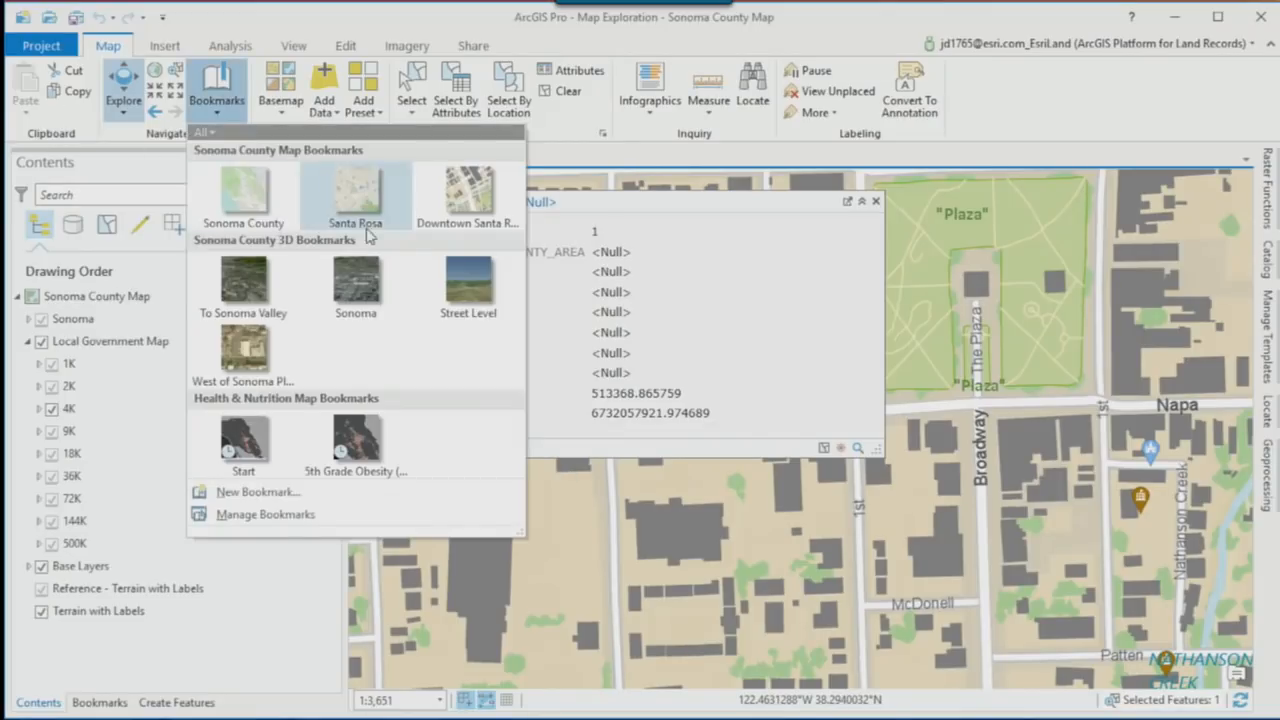
{"action": "left_click", "coordinate": [356, 195]}
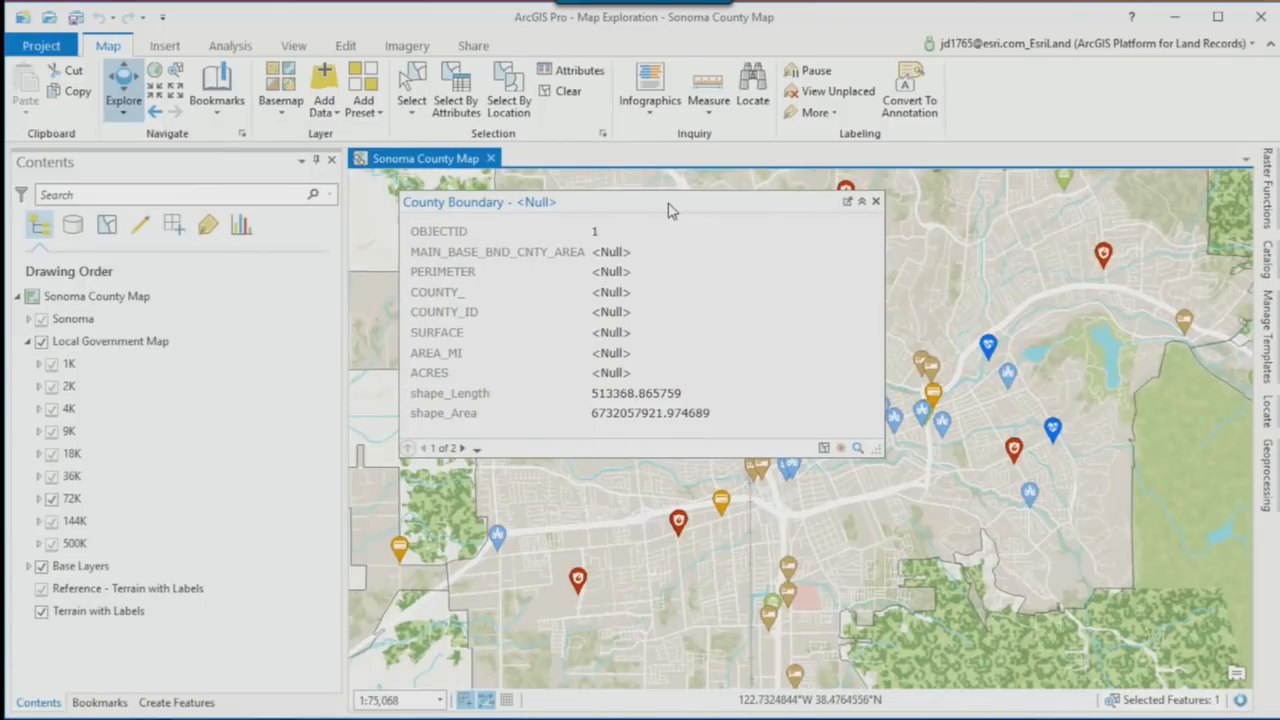
{"action": "left_click_drag", "start_coordinate": [670, 209], "coordinate": [1004, 203]}
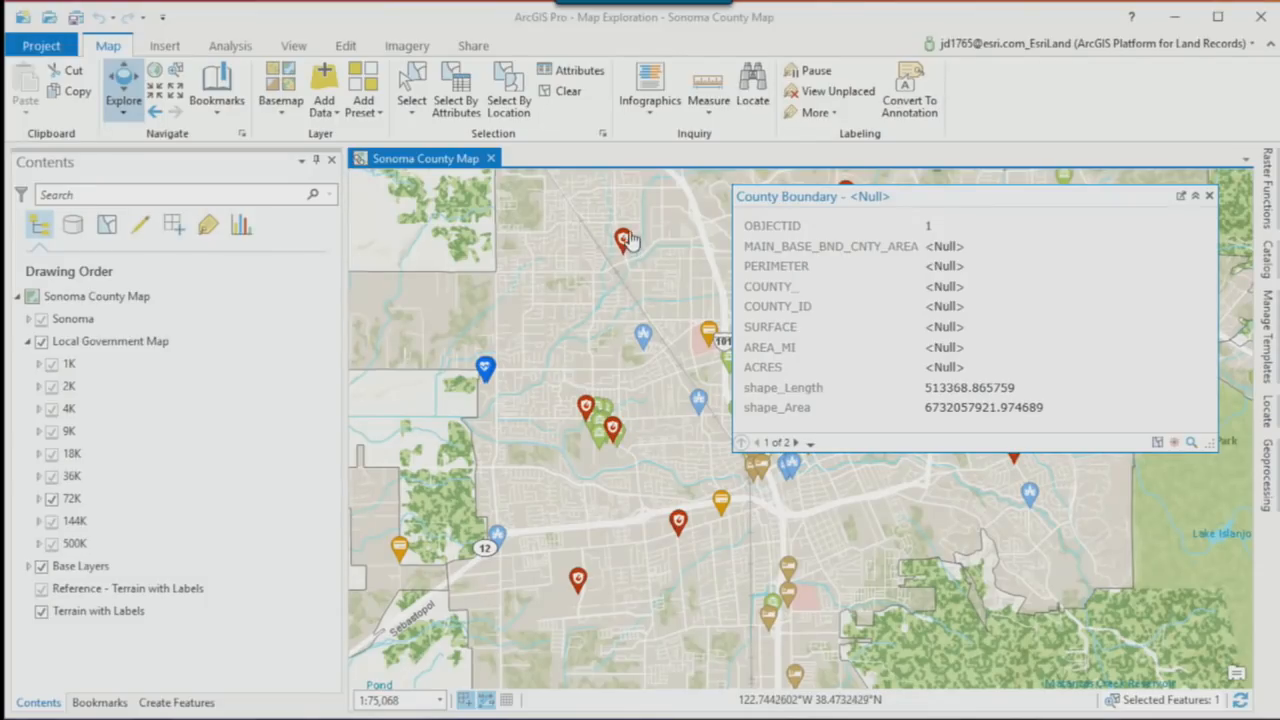
{"action": "left_click", "coordinate": [628, 245]}
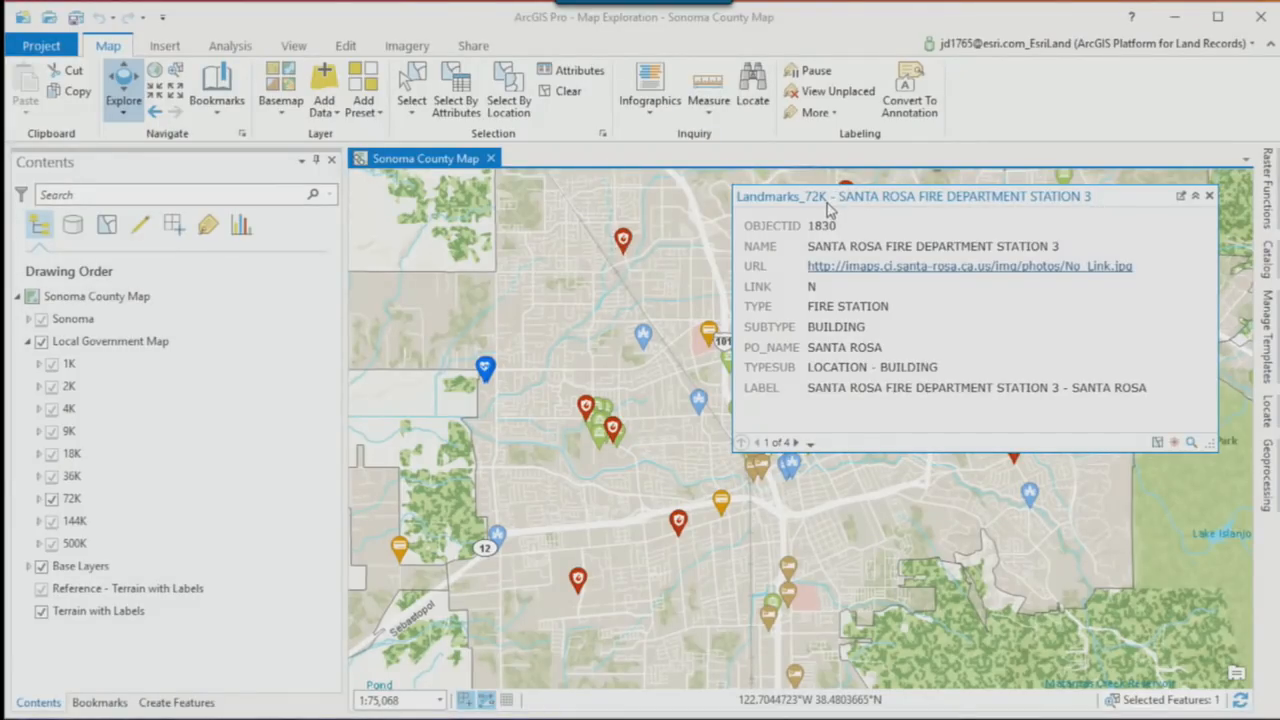
{"action": "left_click_drag", "start_coordinate": [828, 205], "coordinate": [618, 220]}
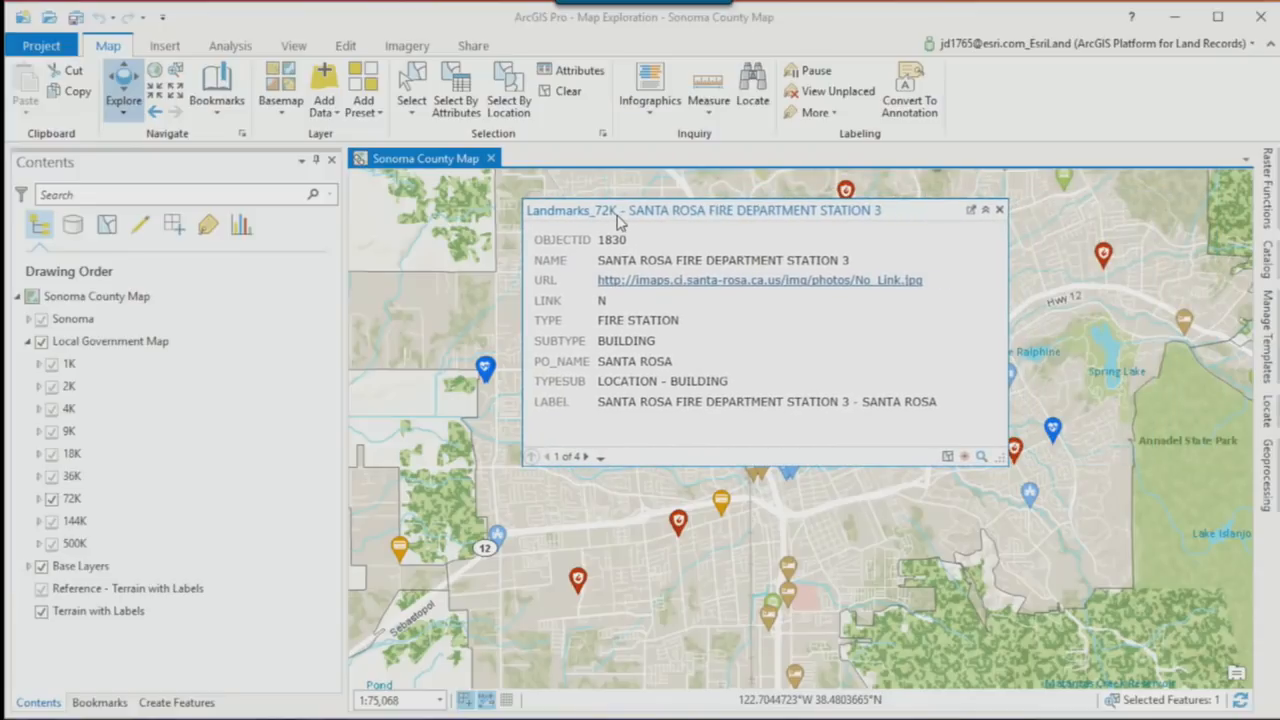
Step: Select the fire station from its pop-up and display the attributes and geometry of the selected landmarks
{"action": "left_click", "coordinate": [947, 456]}
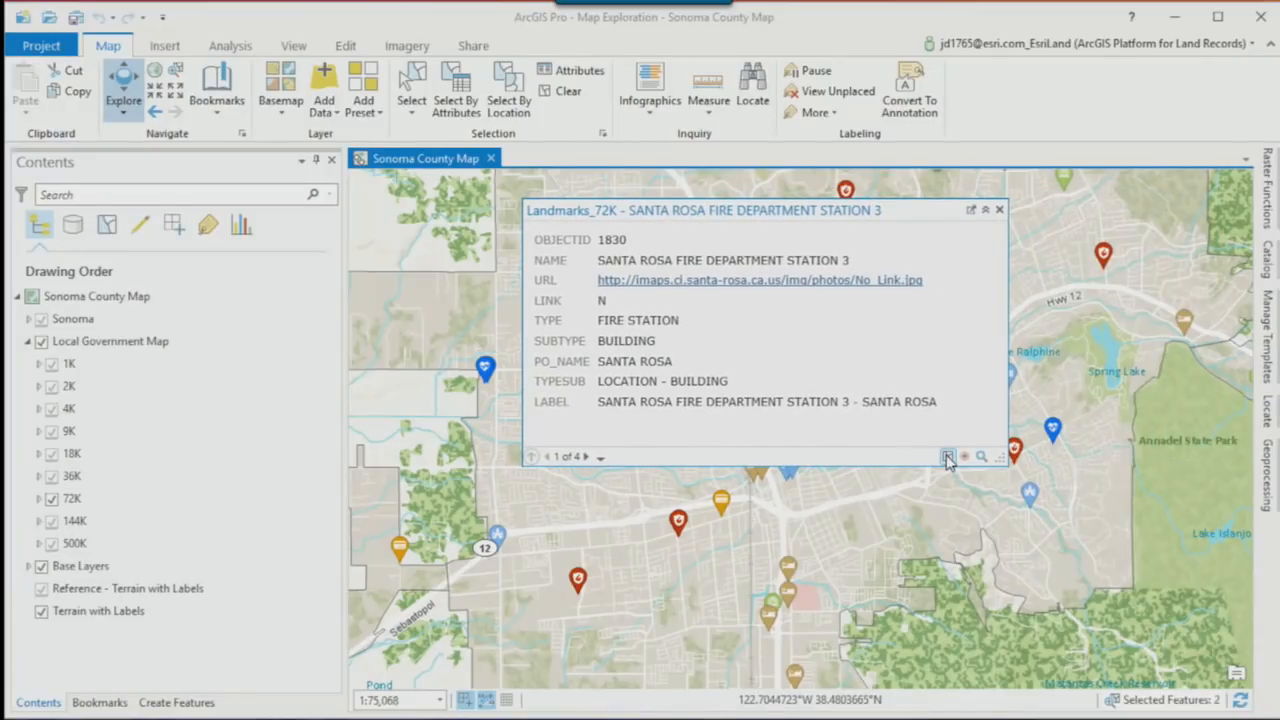
{"action": "left_click", "coordinate": [578, 71]}
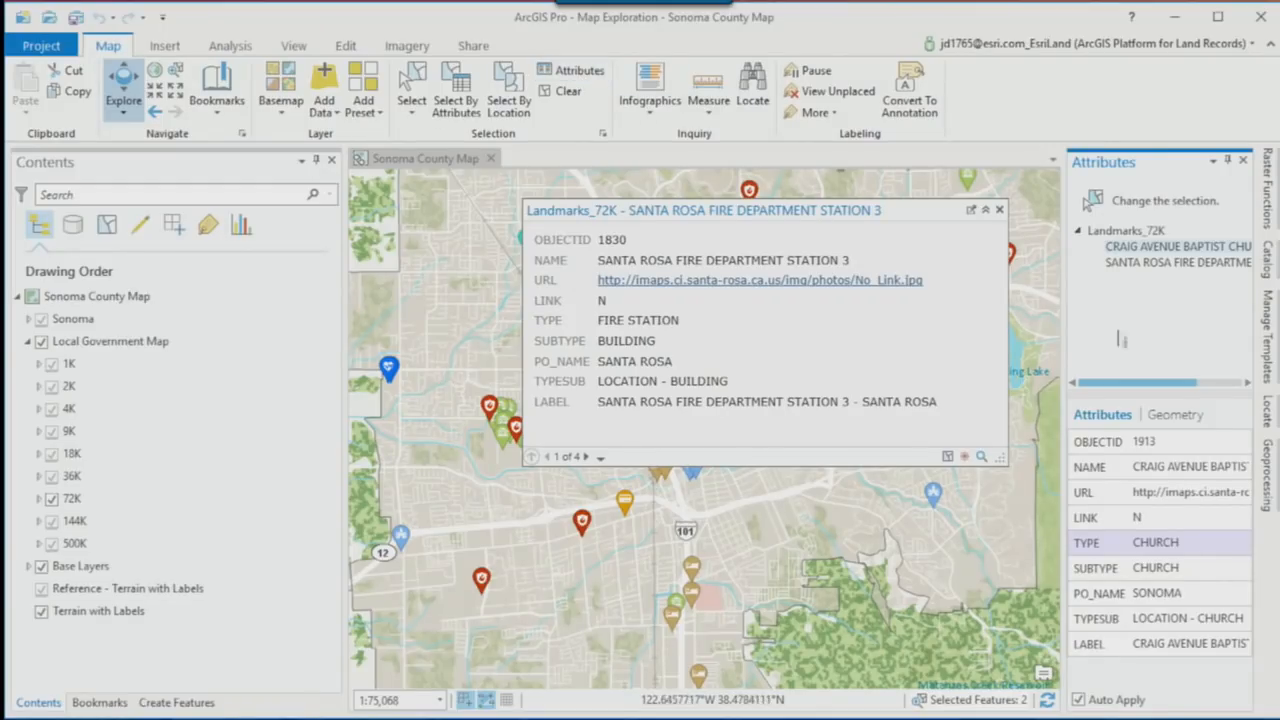
{"action": "left_click", "coordinate": [1176, 416]}
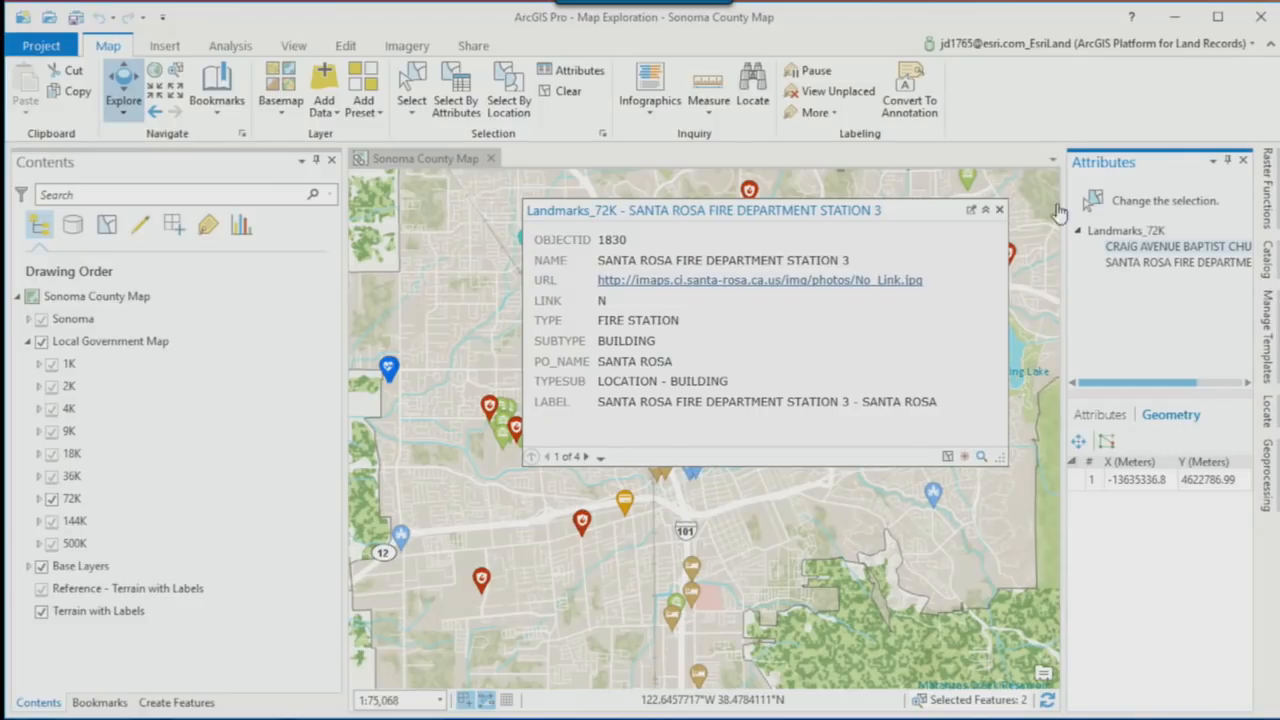
Step: Review the Explore tool's layer options and the layers inside the 72K group
{"action": "left_click", "coordinate": [224, 110]}
{"action": "left_click", "coordinate": [120, 116]}
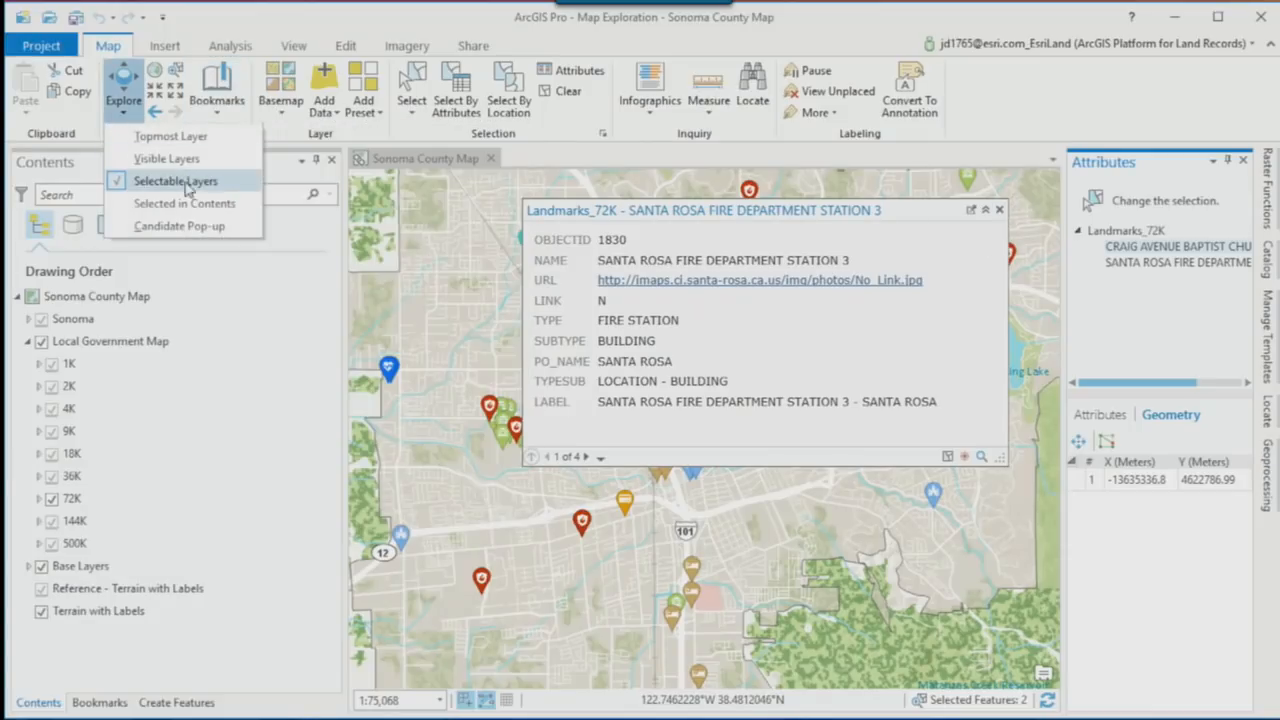
{"action": "left_click", "coordinate": [382, 28]}
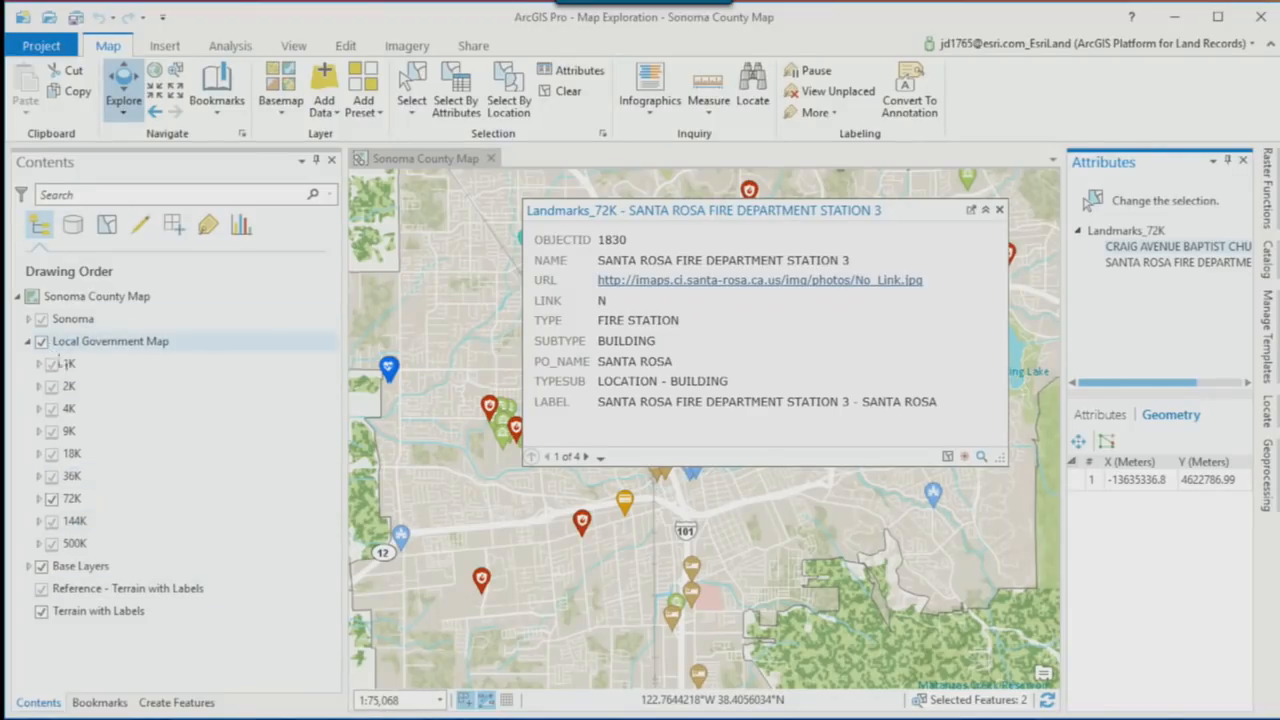
{"action": "left_click", "coordinate": [38, 500]}
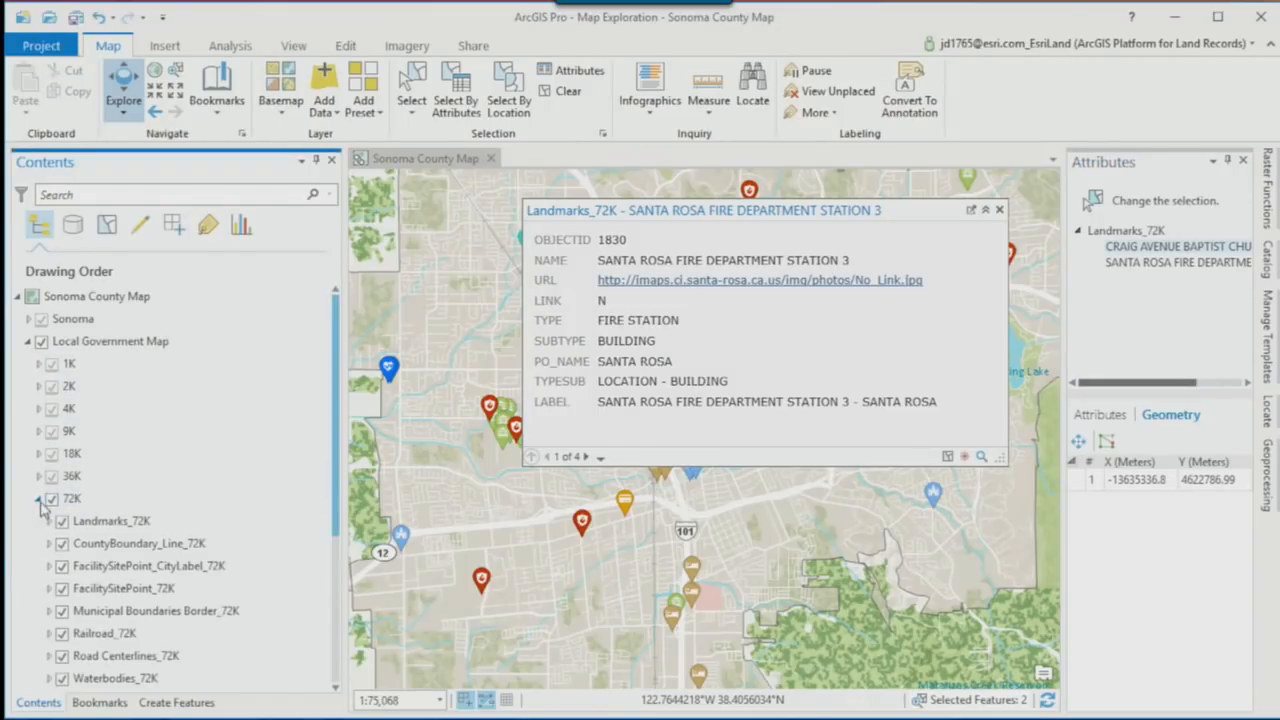
{"action": "left_click", "coordinate": [38, 499]}
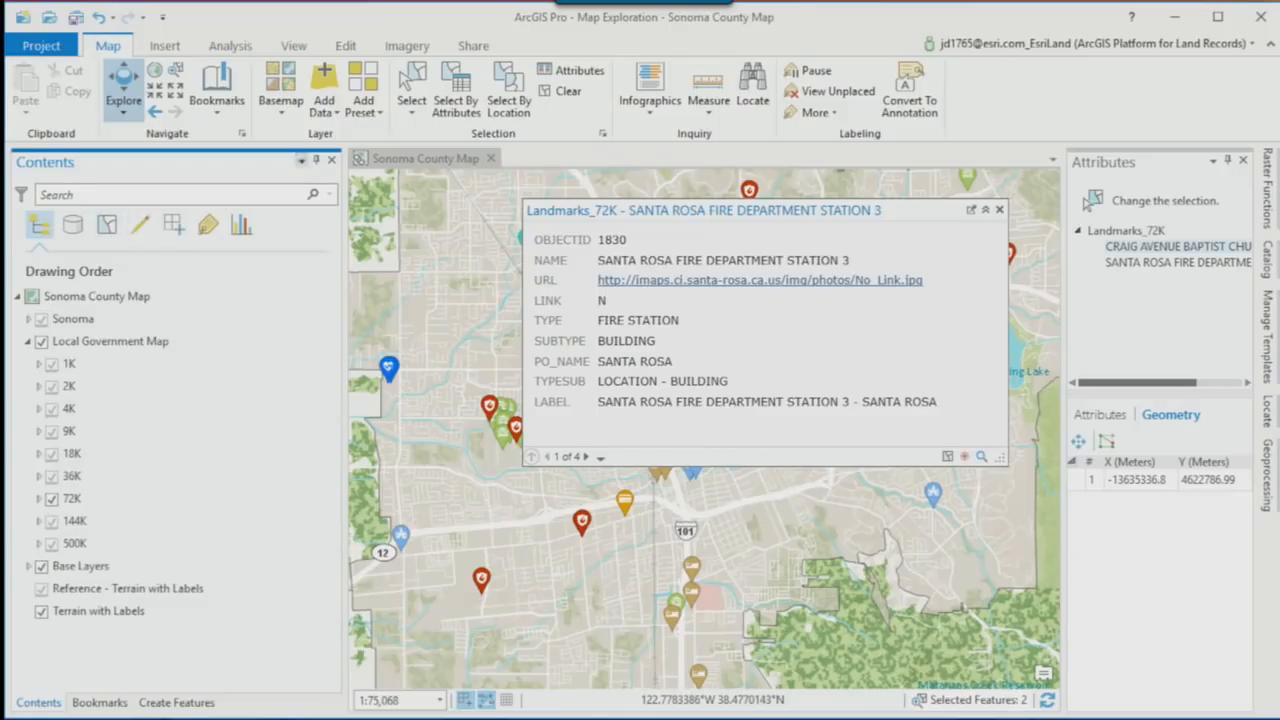
Step: List the map contents by selection and filter them to the selectable layers matching "72k", with the 72K group expanded
{"action": "left_click", "coordinate": [108, 226]}
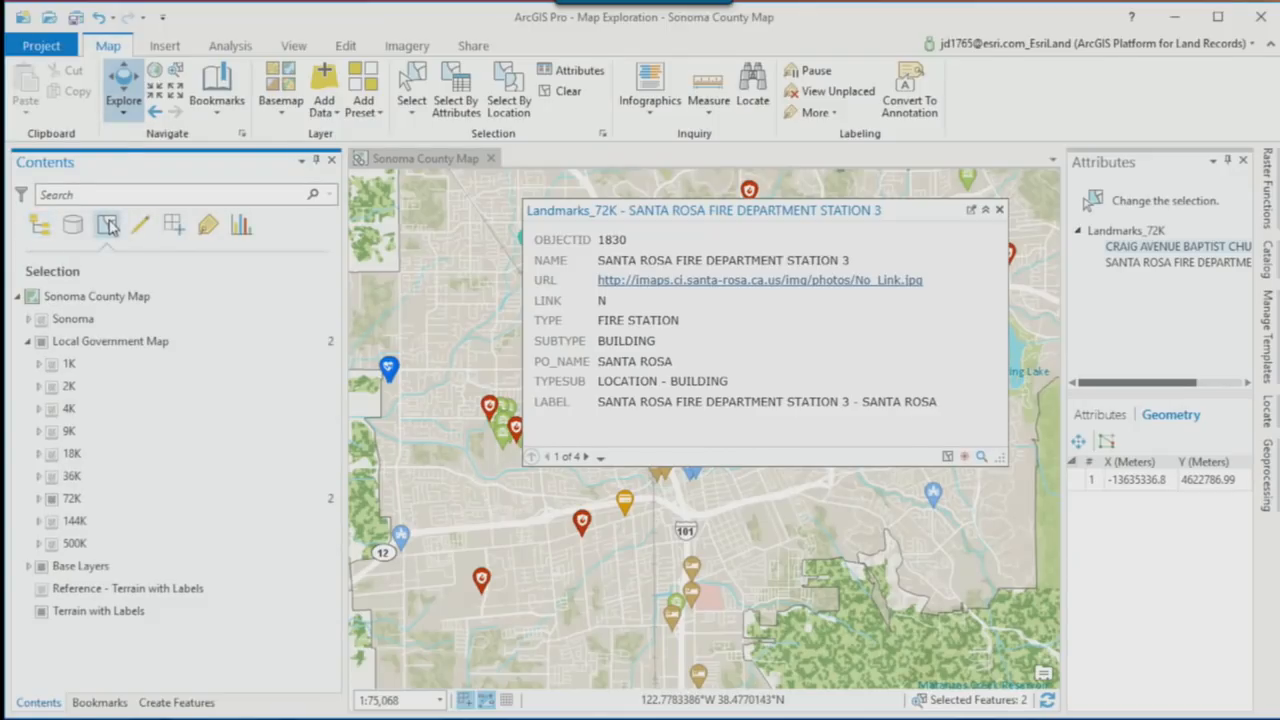
{"action": "left_click", "coordinate": [62, 197]}
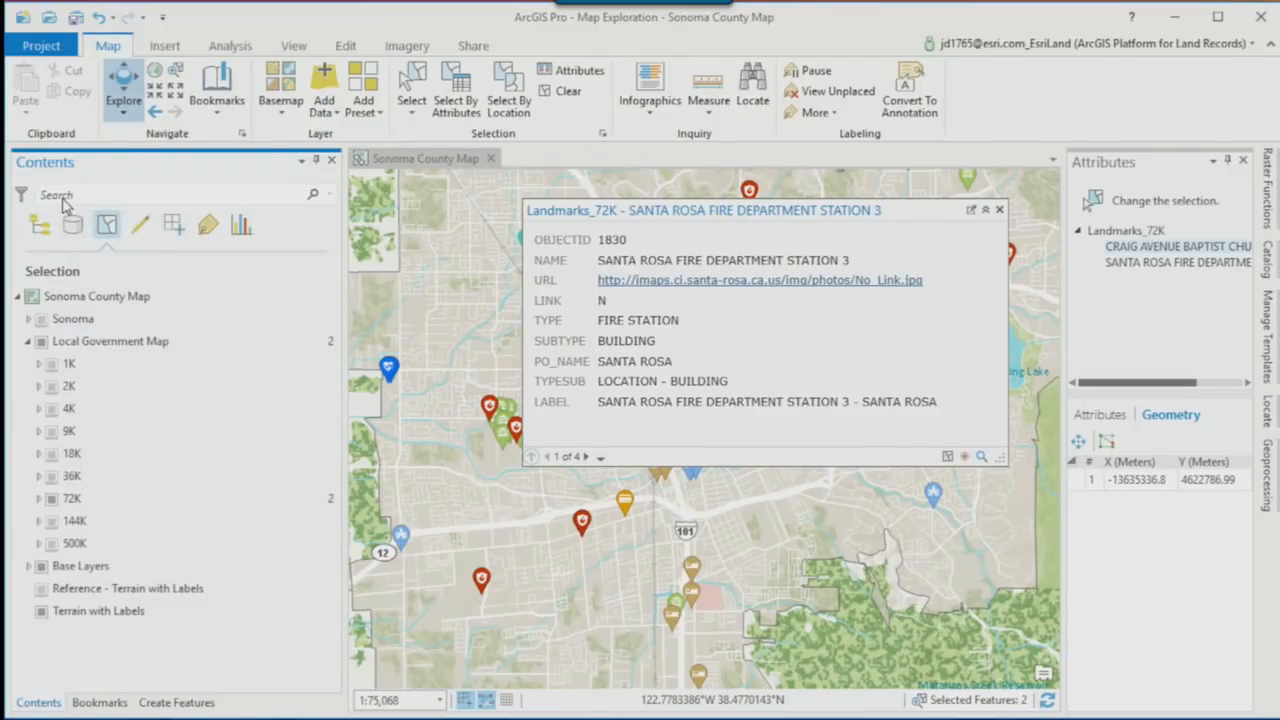
{"action": "type", "text": "72k"}
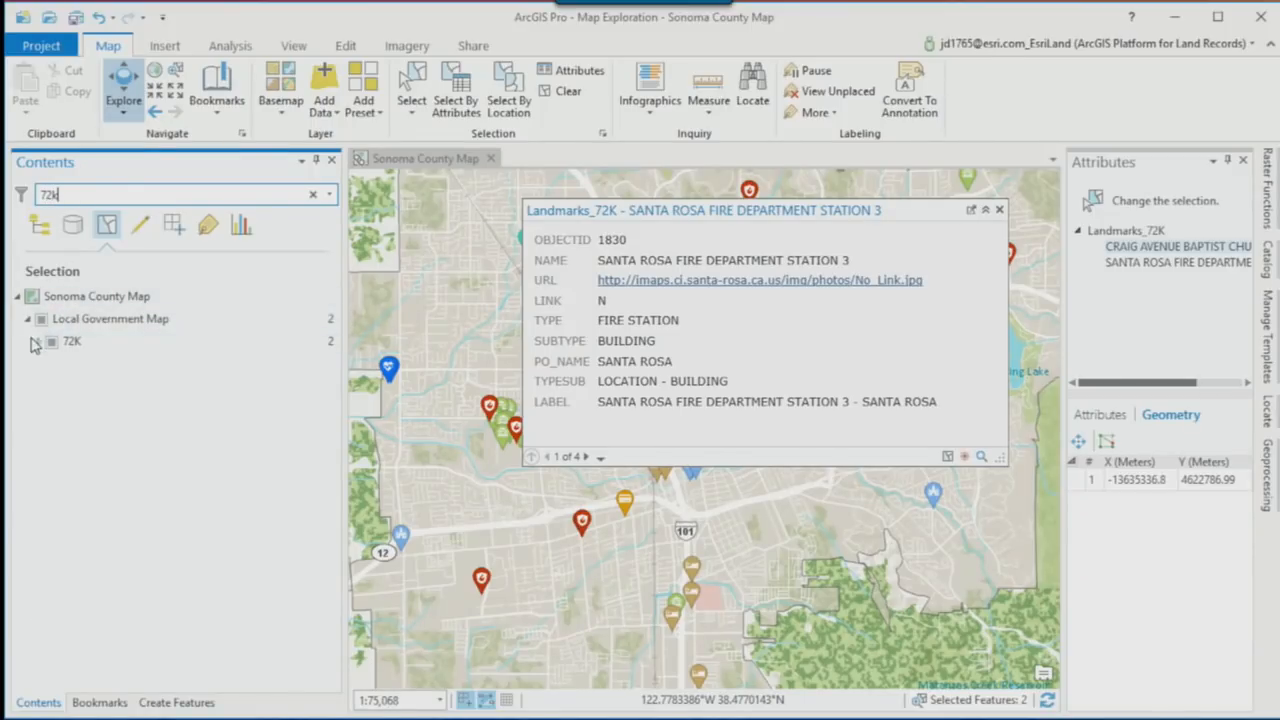
{"action": "left_click", "coordinate": [34, 342]}
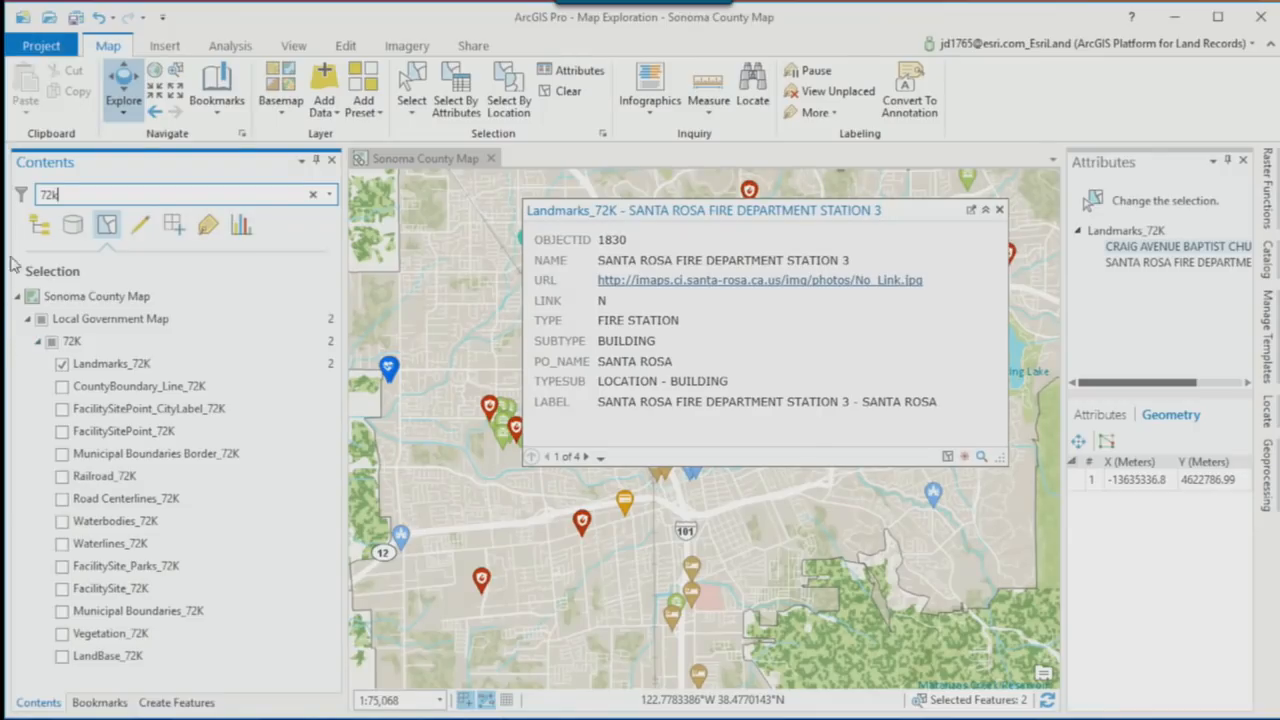
{"action": "left_click", "coordinate": [22, 196]}
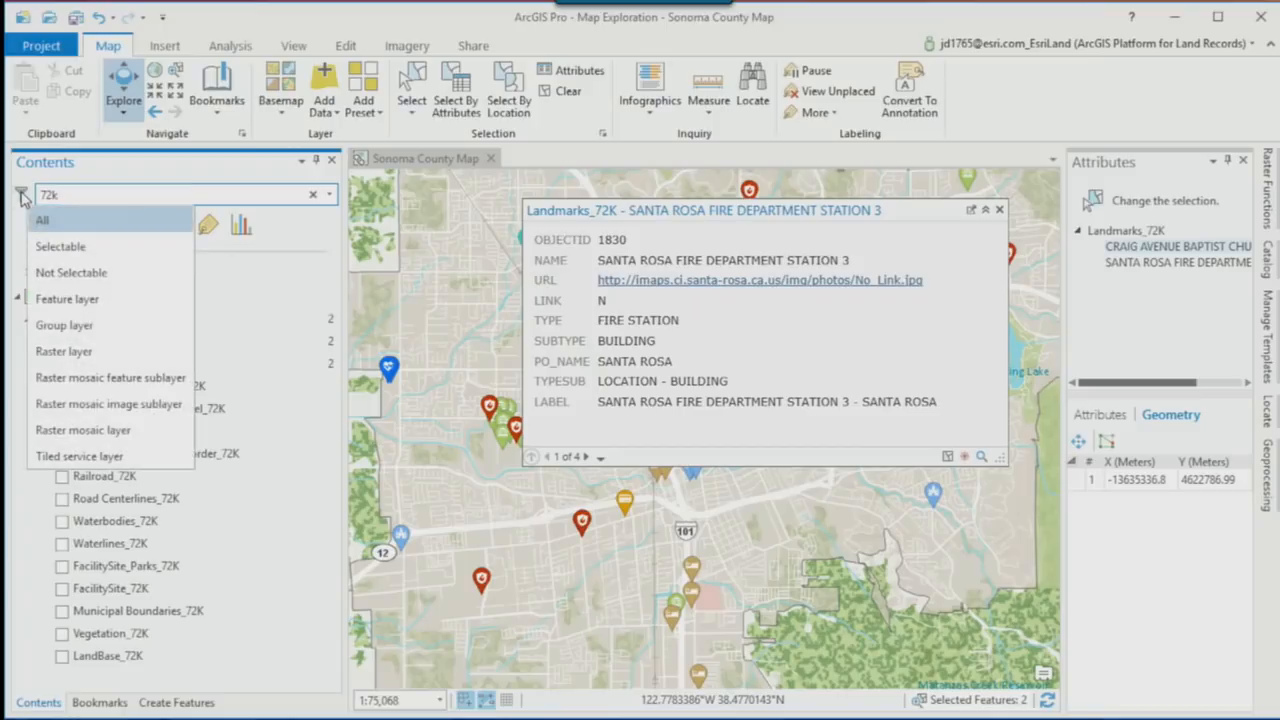
{"action": "left_click", "coordinate": [72, 248]}
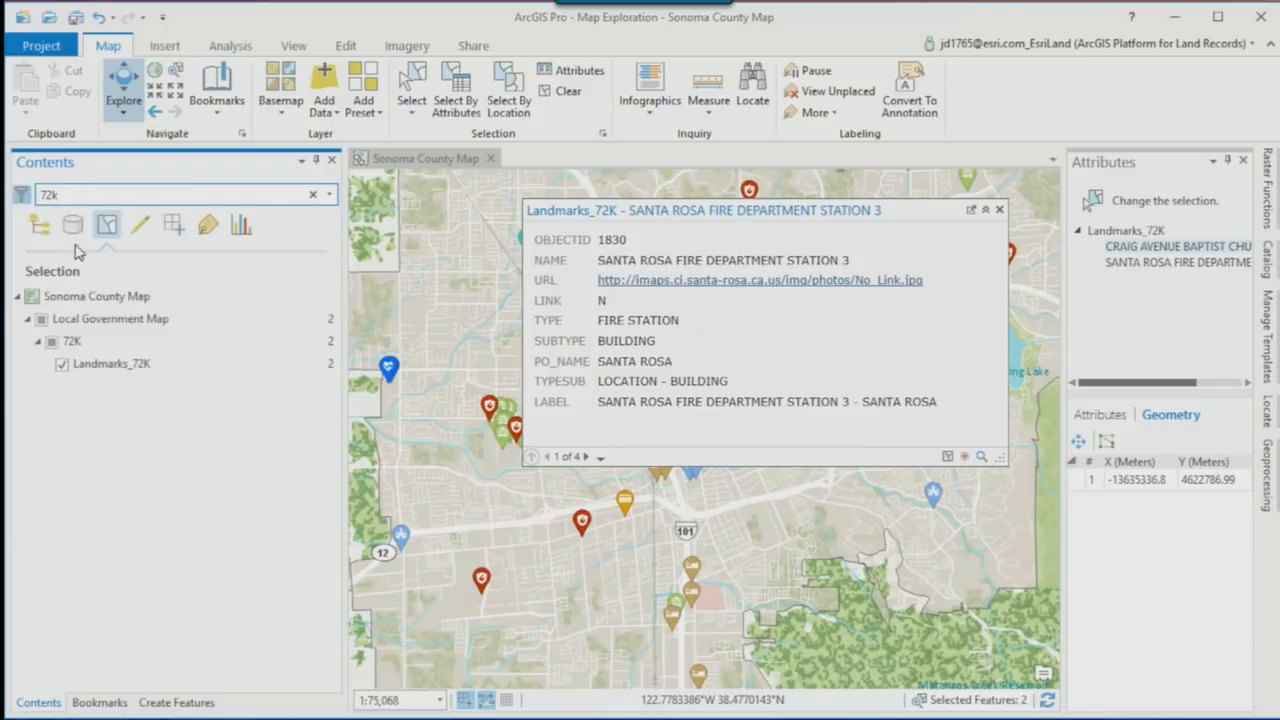
Step: Clear the "72k" contents search and close the fire station pop-up and the Attributes pane
{"action": "left_click", "coordinate": [23, 197]}
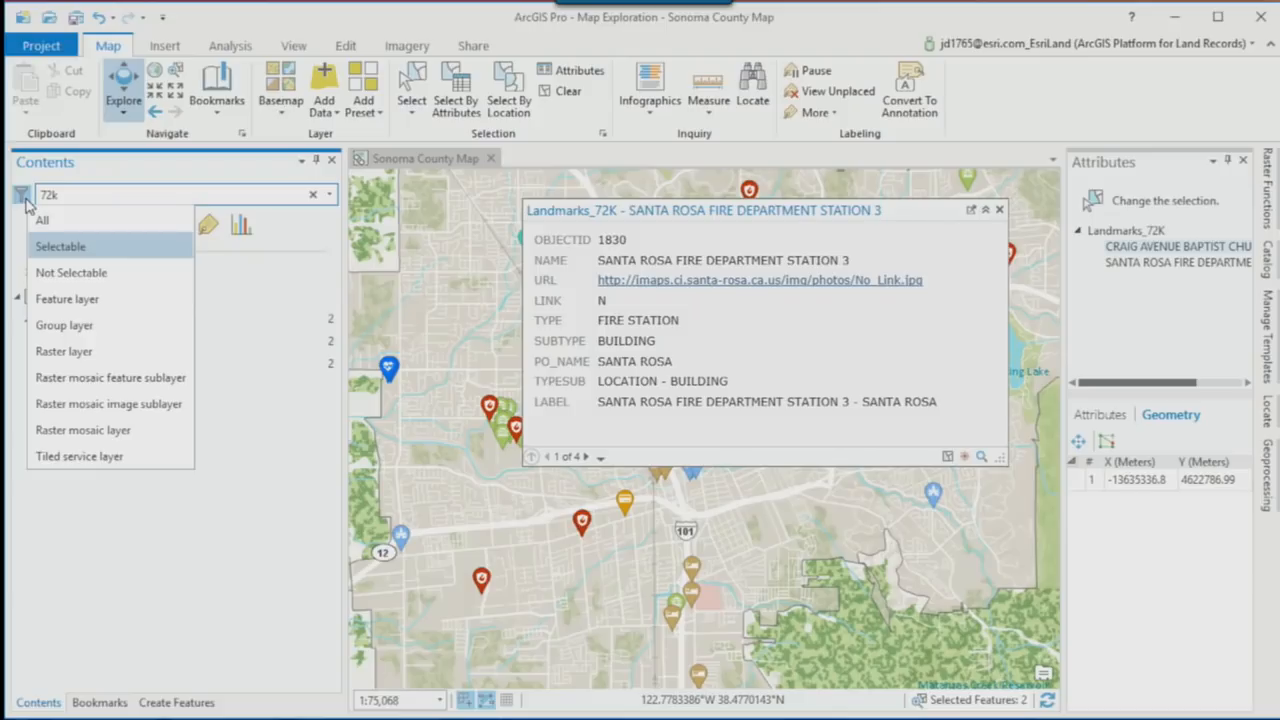
{"action": "left_click", "coordinate": [314, 197]}
{"action": "left_click", "coordinate": [314, 197]}
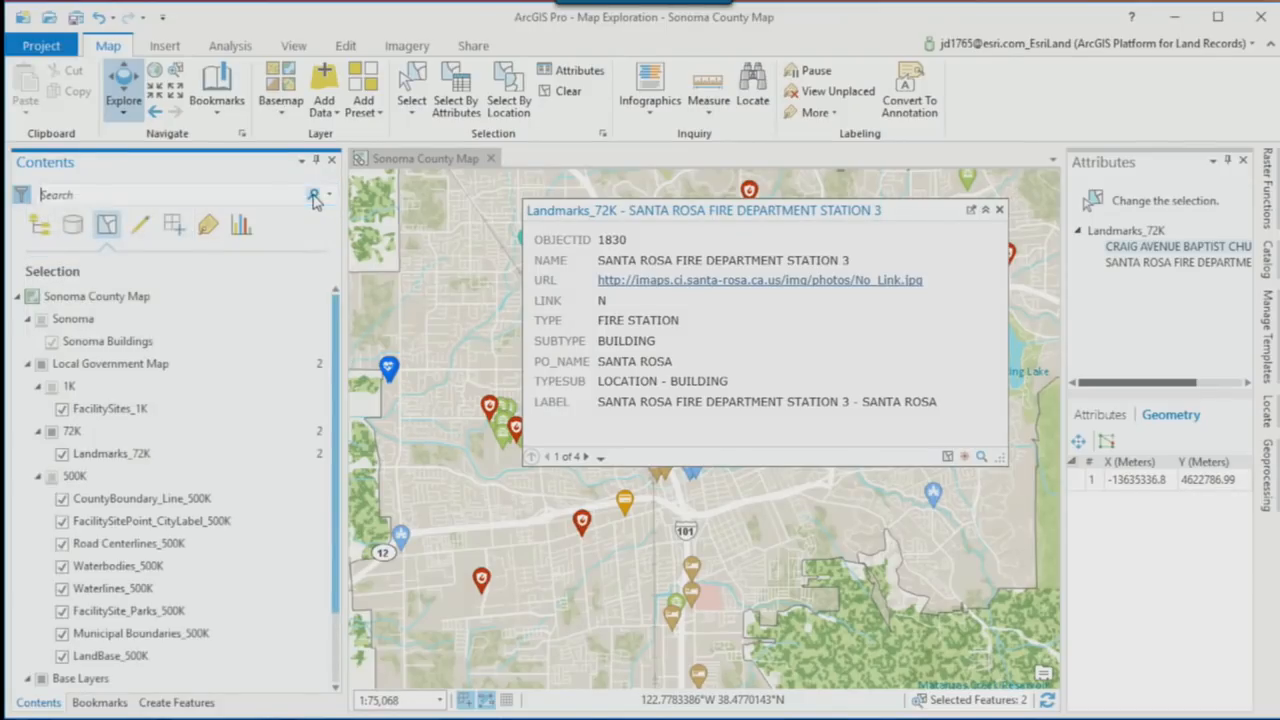
{"action": "left_click", "coordinate": [999, 209]}
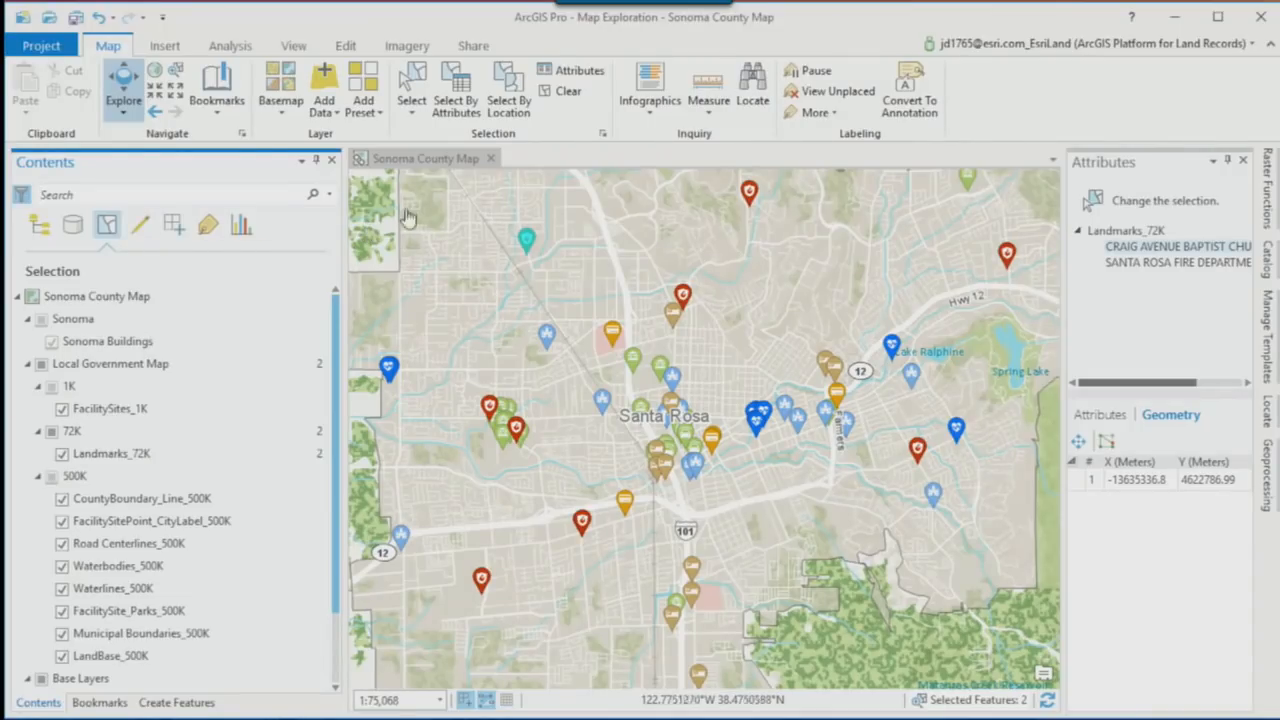
{"action": "left_click", "coordinate": [1242, 163]}
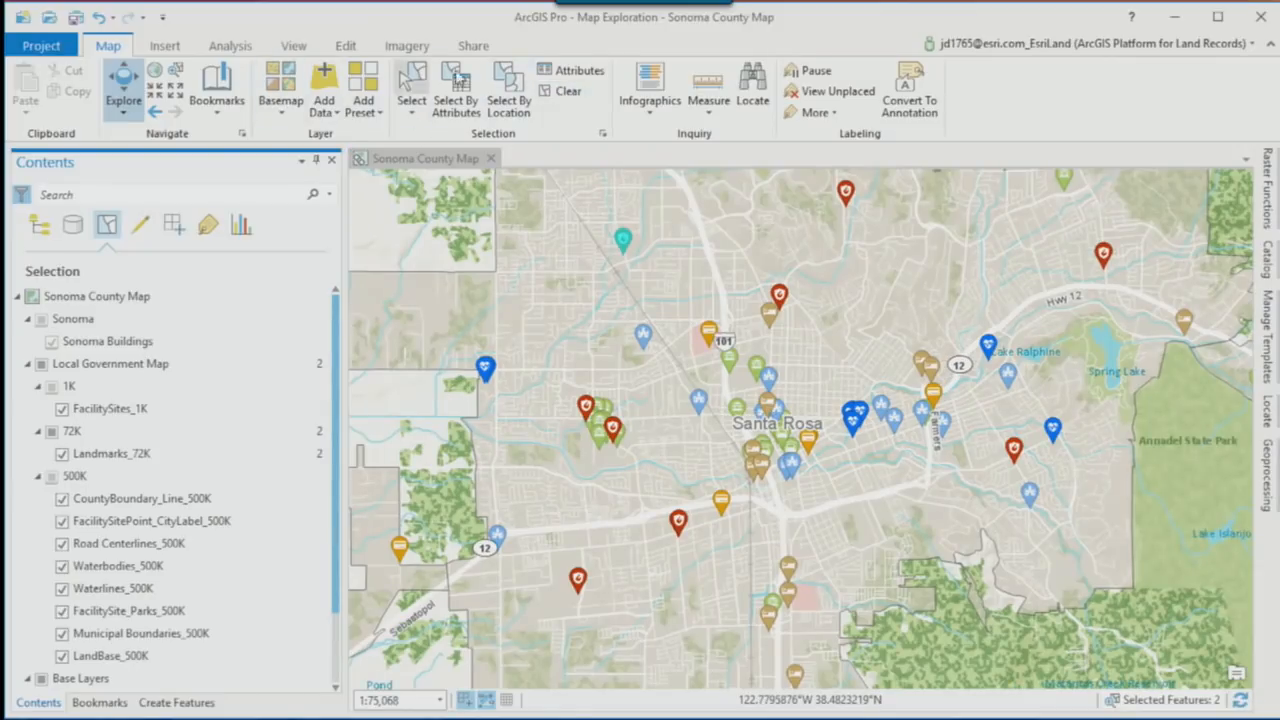
Step: Add the FacilitySitePoint_1K layer of the Sonoma County Map as a Locate provider
{"action": "left_click", "coordinate": [756, 86]}
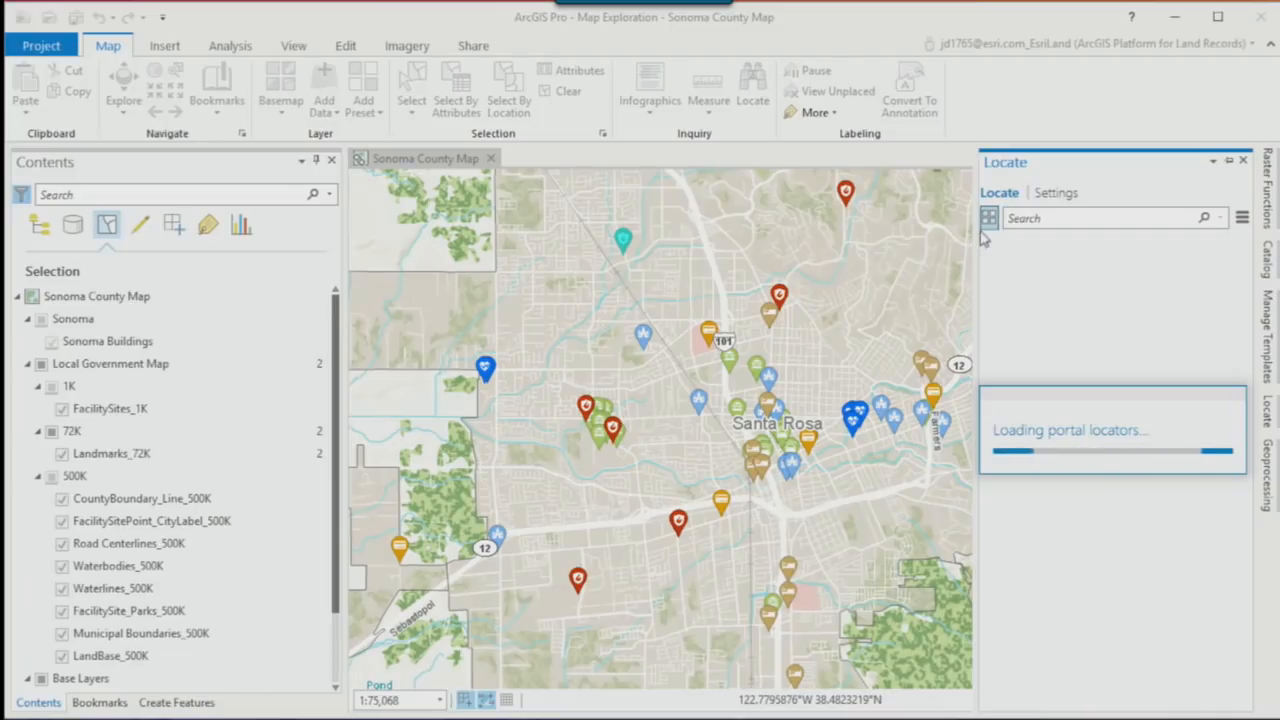
{"action": "left_click", "coordinate": [1058, 195]}
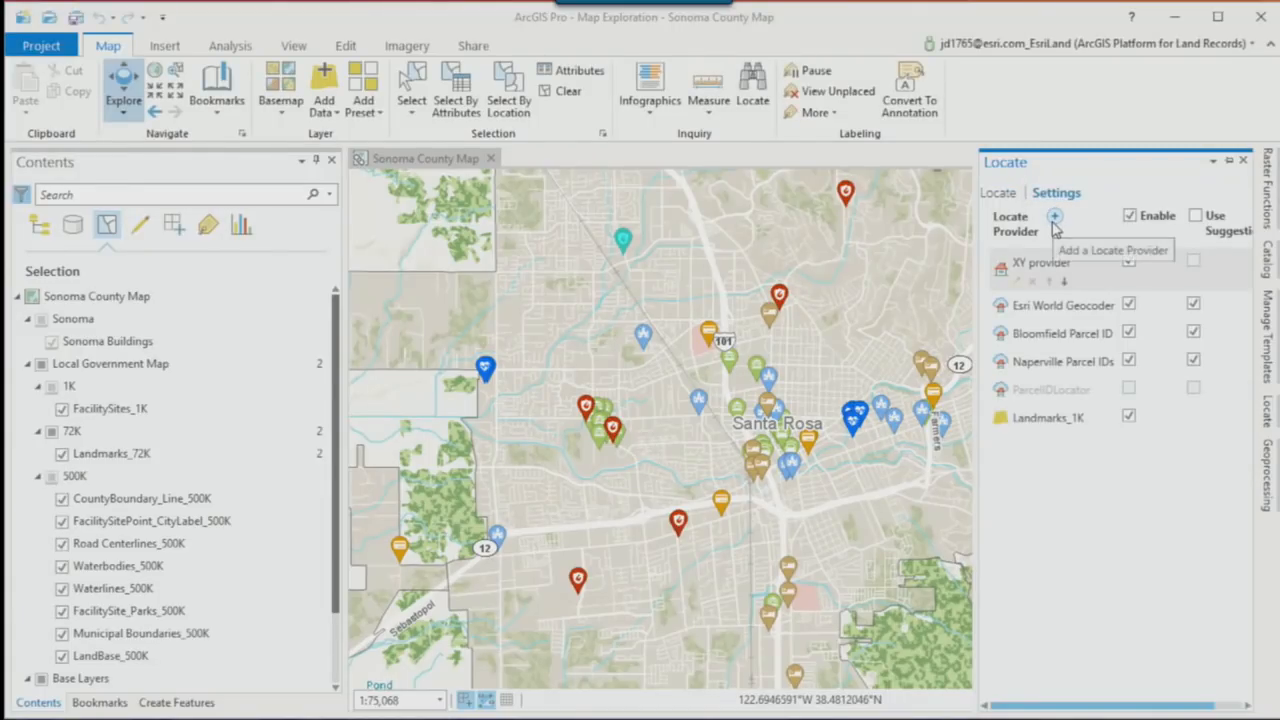
{"action": "left_click", "coordinate": [1056, 217]}
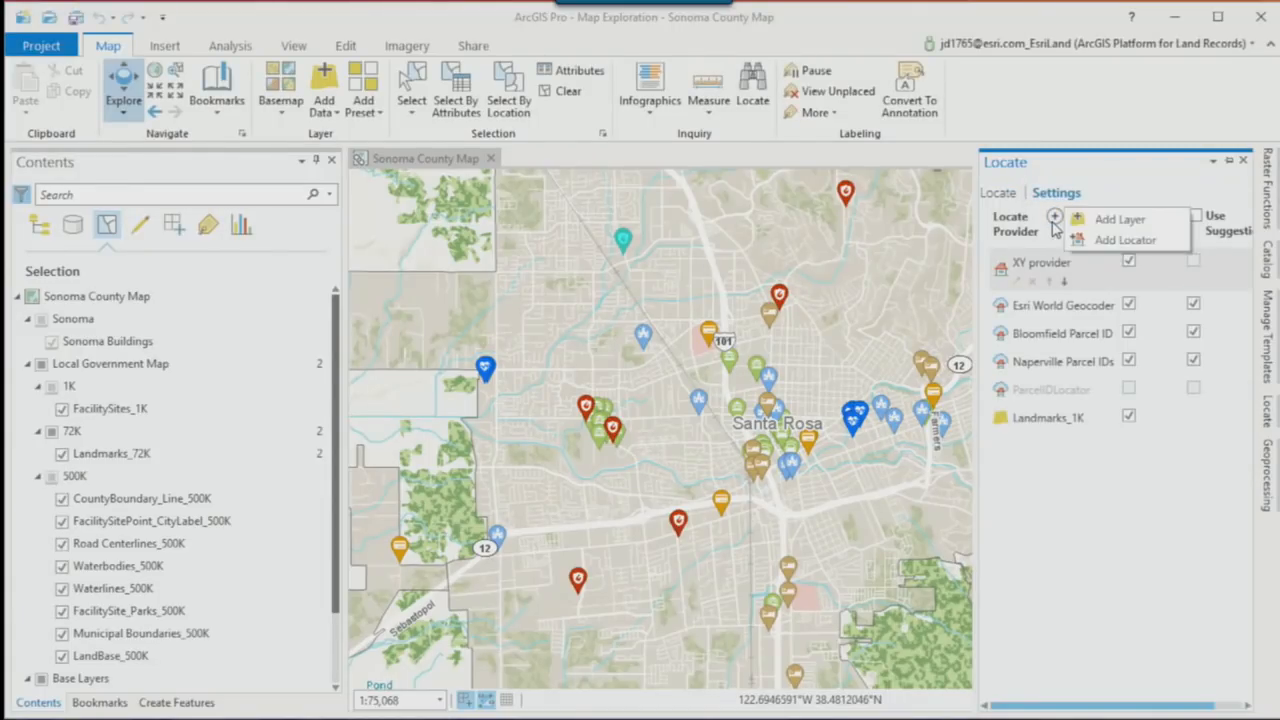
{"action": "left_click", "coordinate": [1120, 222]}
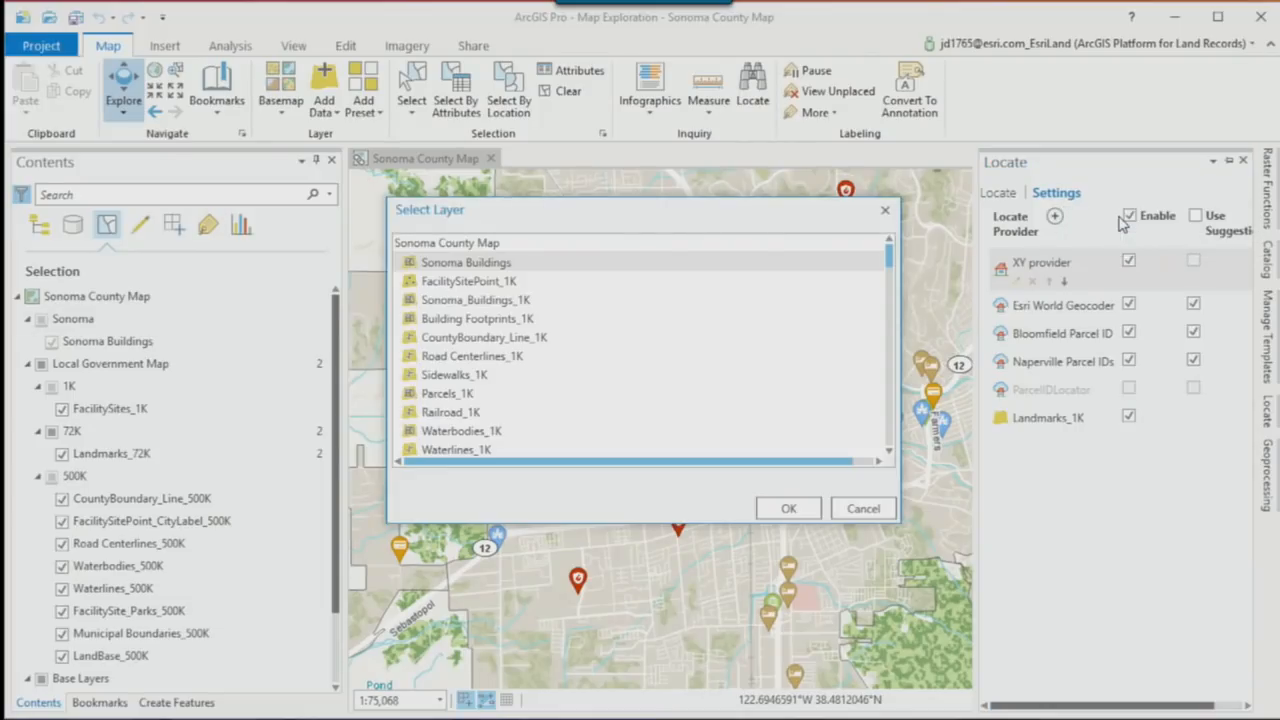
{"action": "left_click", "coordinate": [470, 281]}
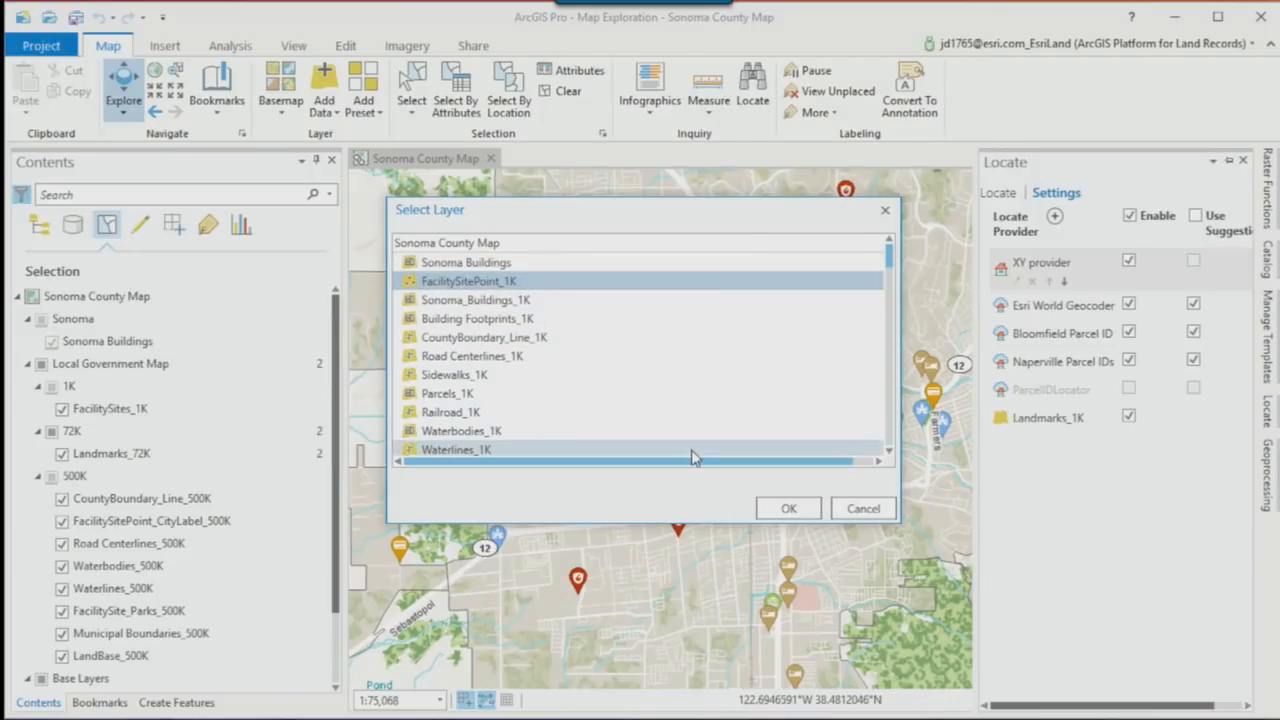
{"action": "left_click", "coordinate": [782, 509]}
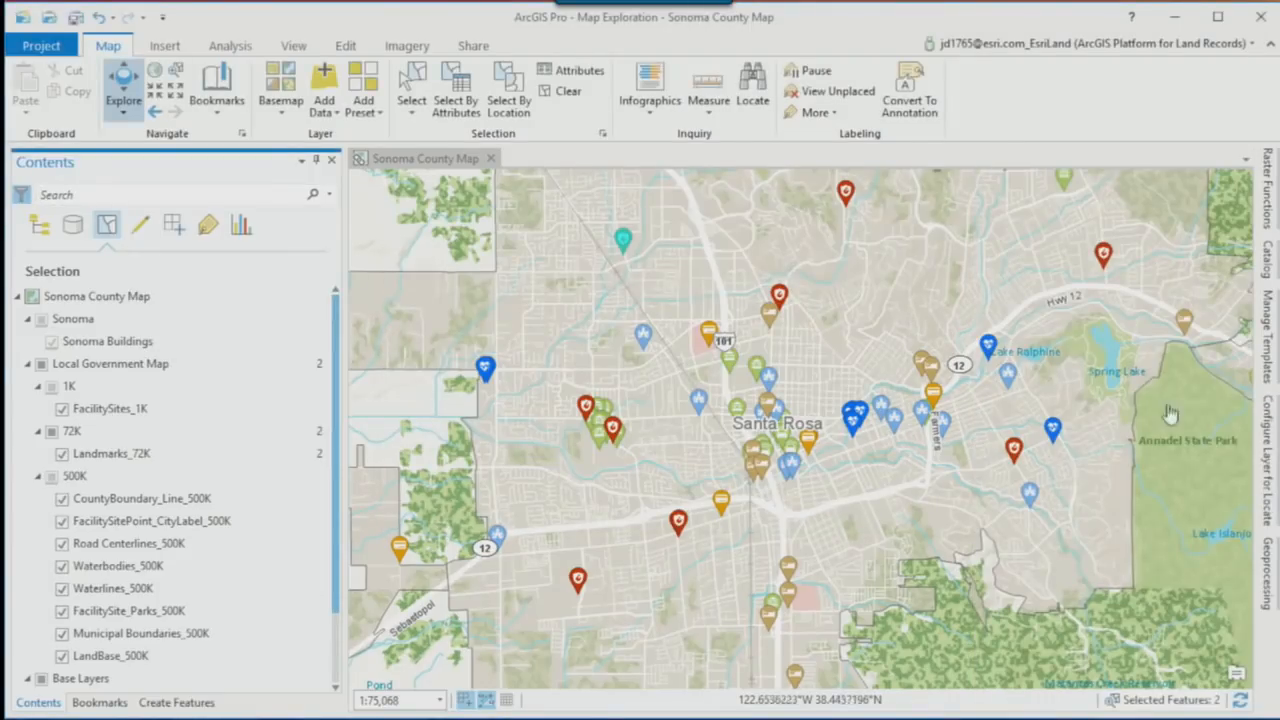
Step: Set the Name of Facility field's search mode to Contains for the new provider and disable the Landmarks_1K provider
{"action": "left_click", "coordinate": [1267, 460]}
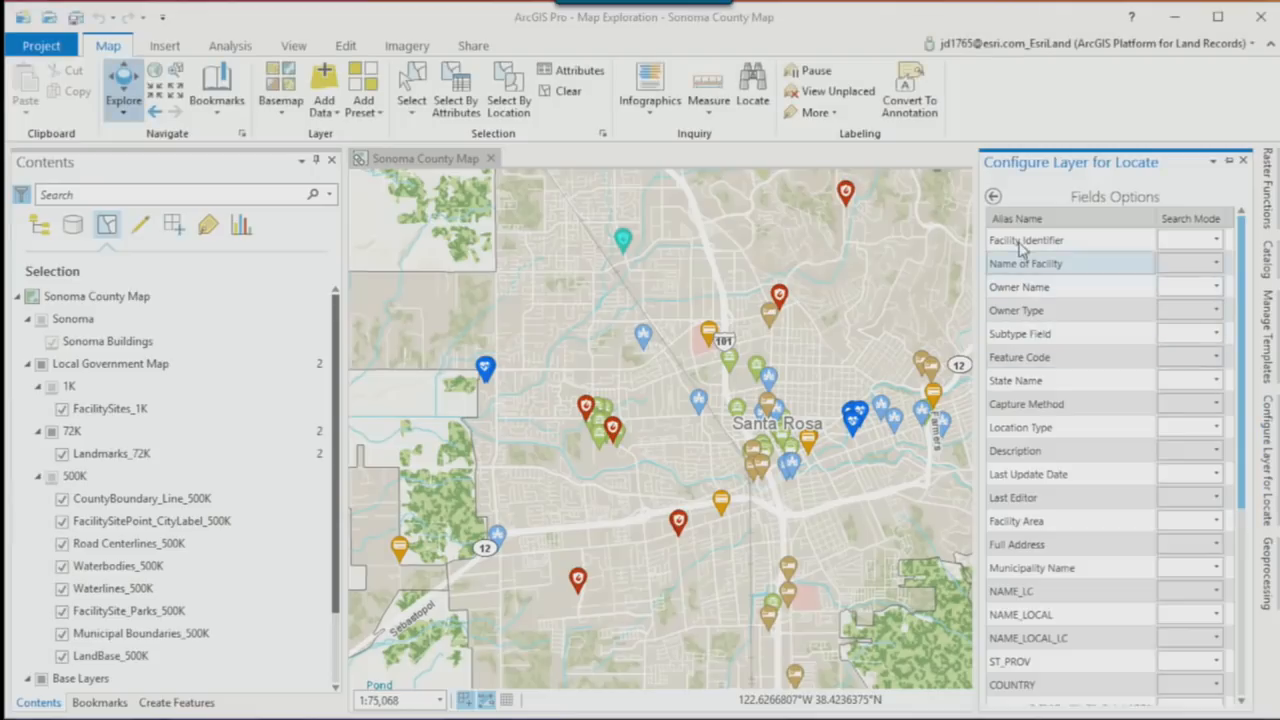
{"action": "left_click", "coordinate": [1210, 266]}
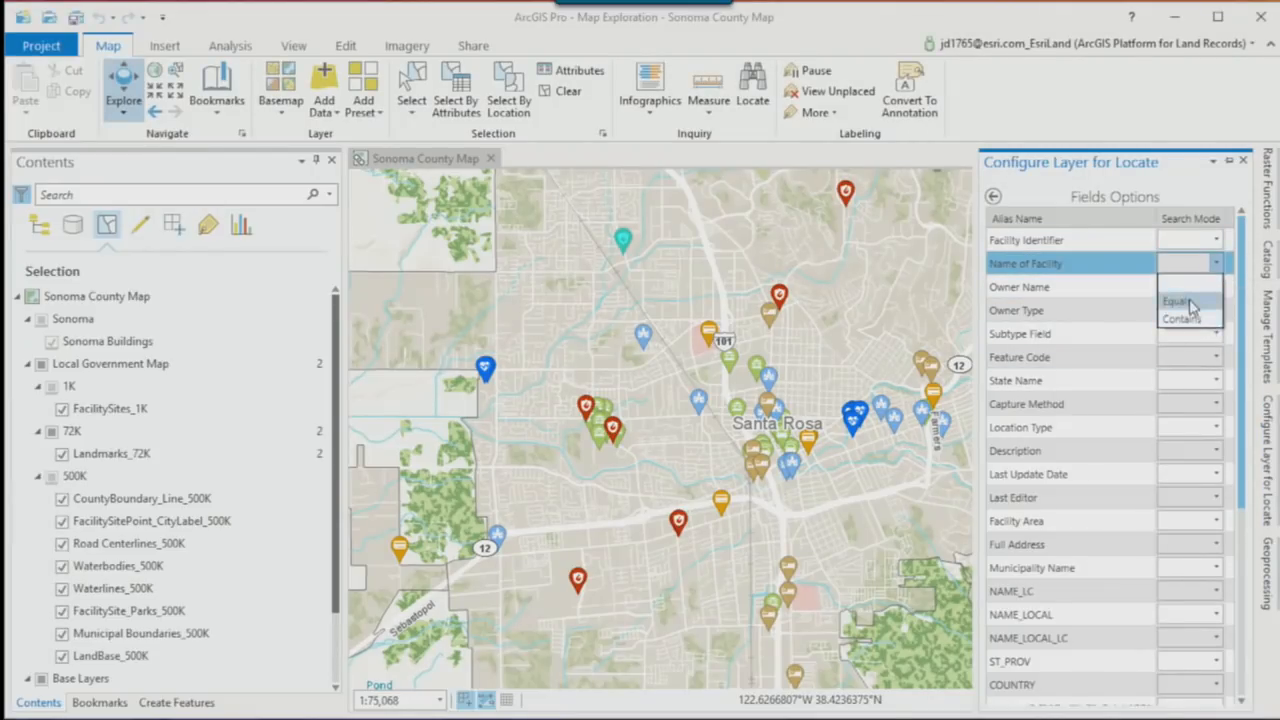
{"action": "left_click", "coordinate": [1191, 303]}
{"action": "left_click", "coordinate": [1212, 264]}
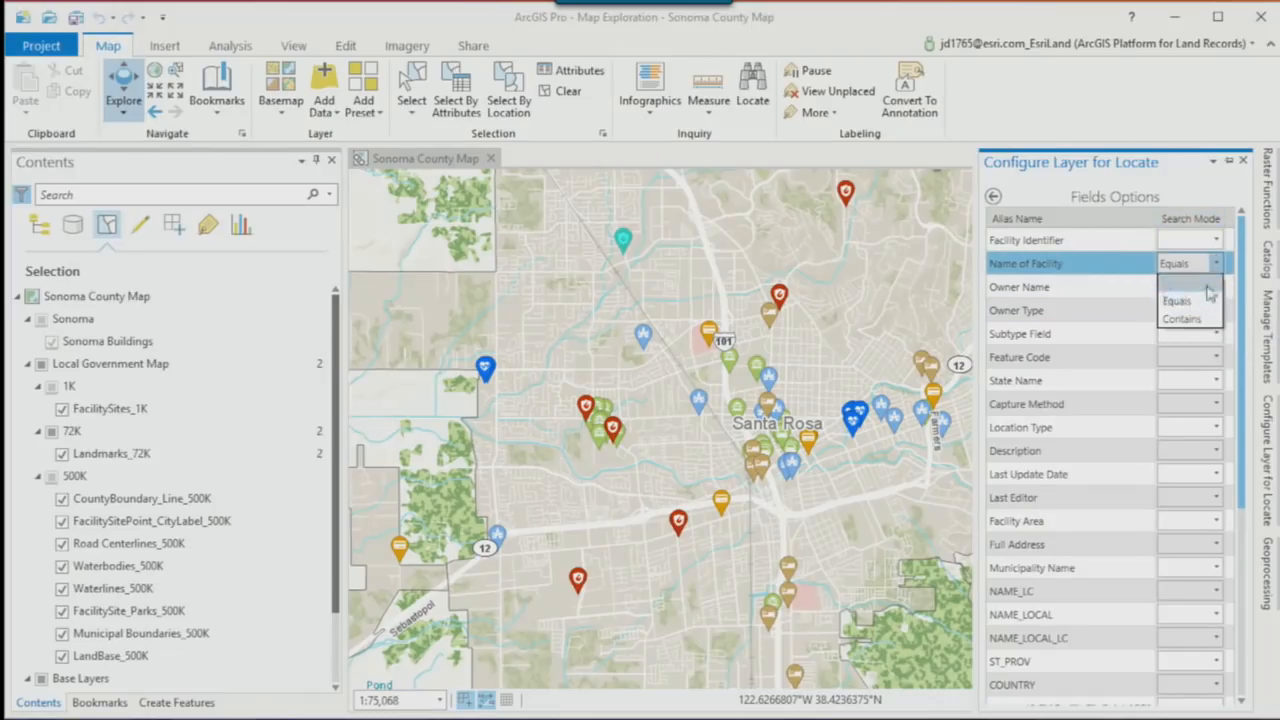
{"action": "left_click", "coordinate": [1182, 318]}
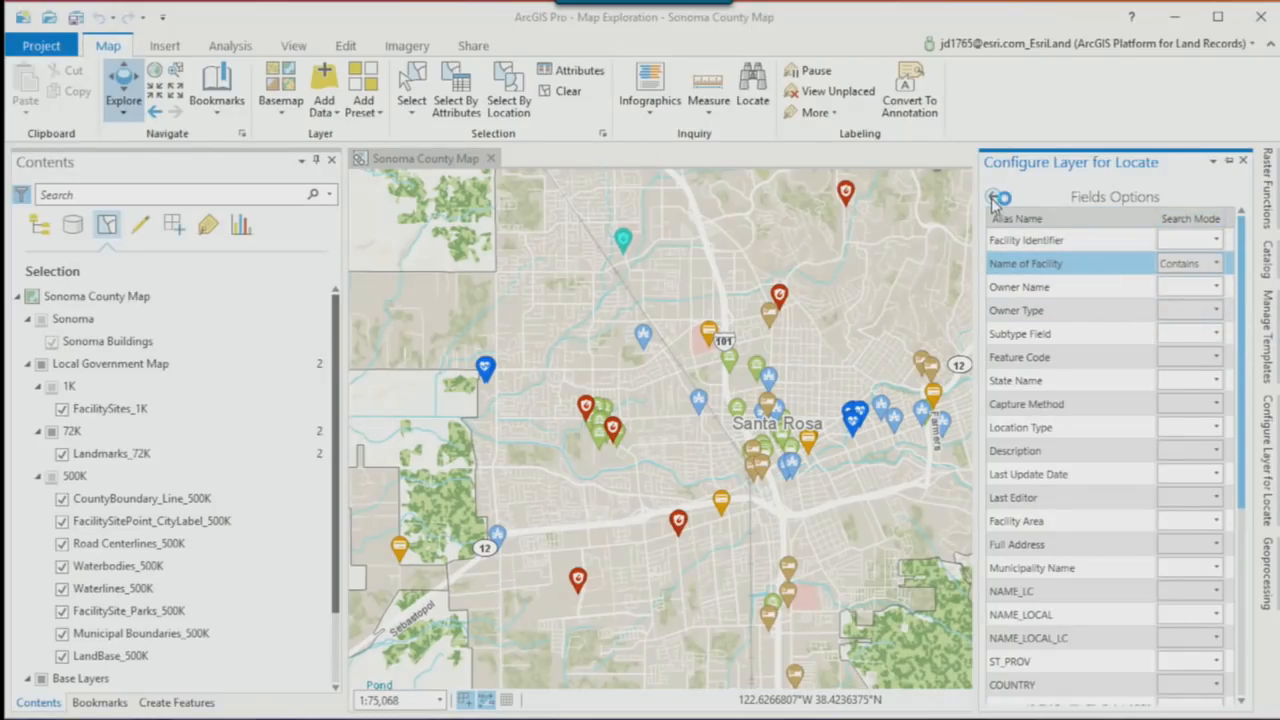
{"action": "left_click", "coordinate": [998, 199]}
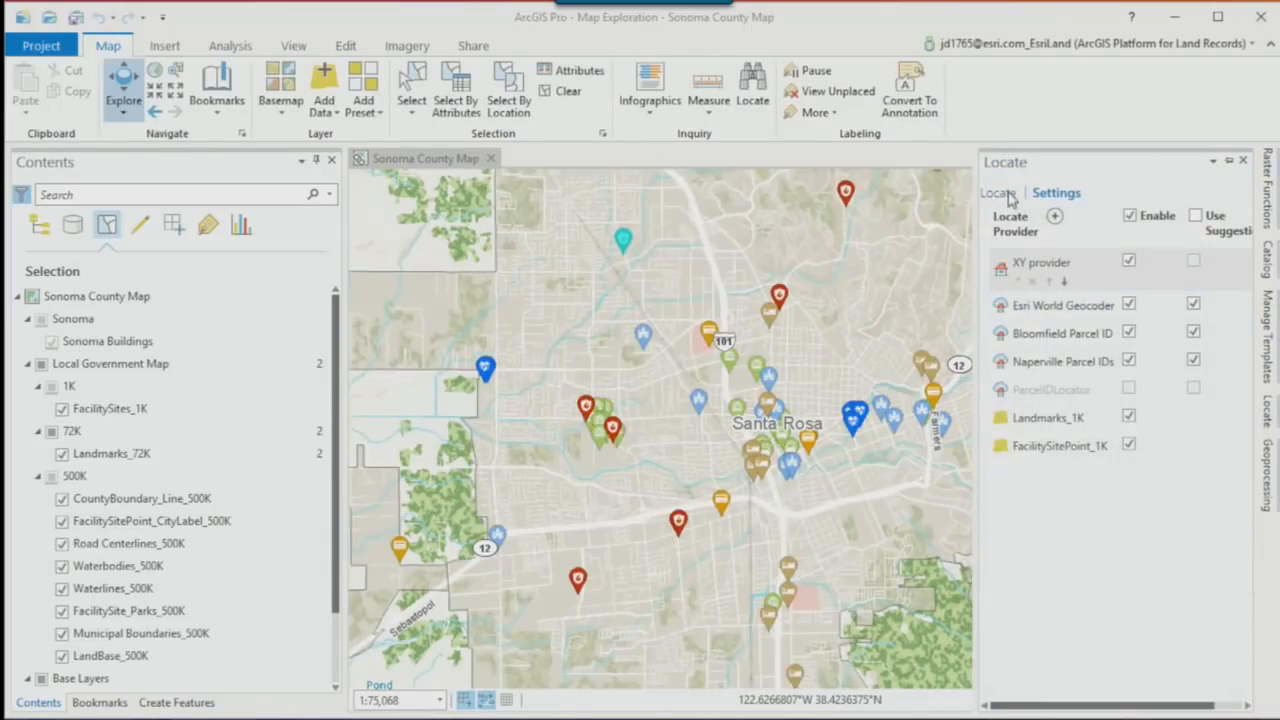
{"action": "left_click", "coordinate": [1129, 418]}
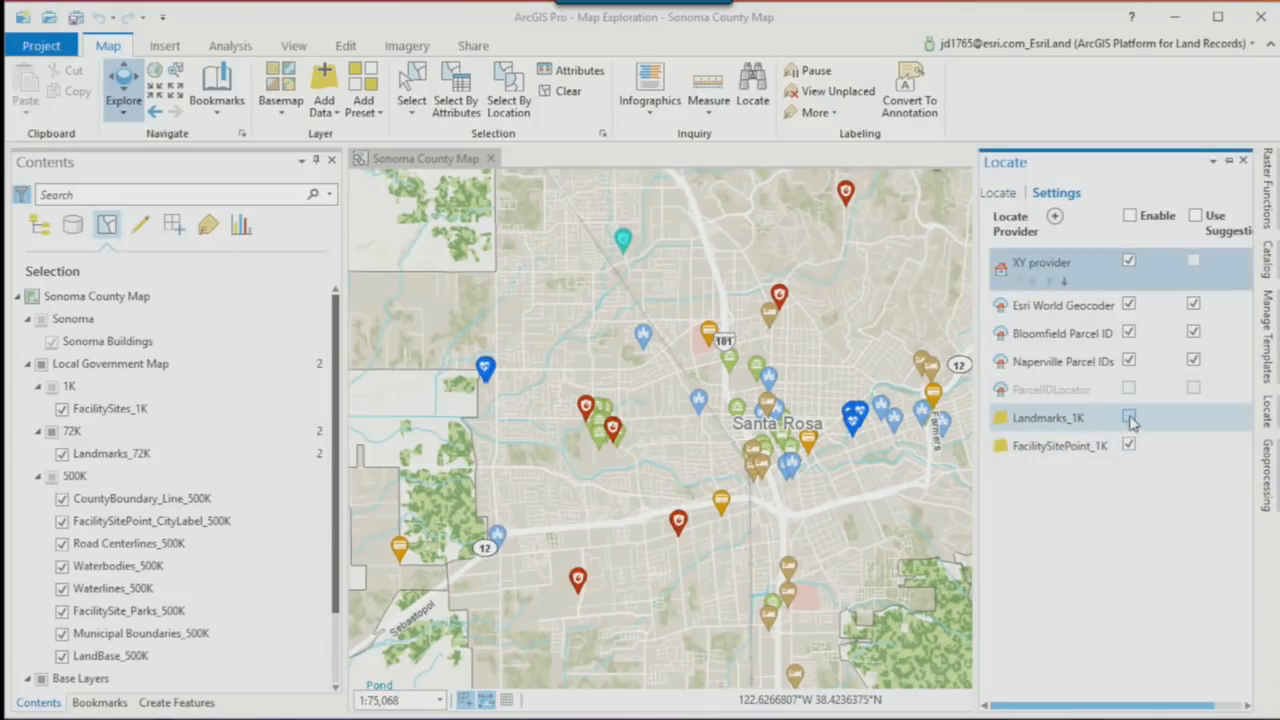
Step: Search for "Santa Rosa" with the enabled Locate providers
{"action": "left_click", "coordinate": [998, 193]}
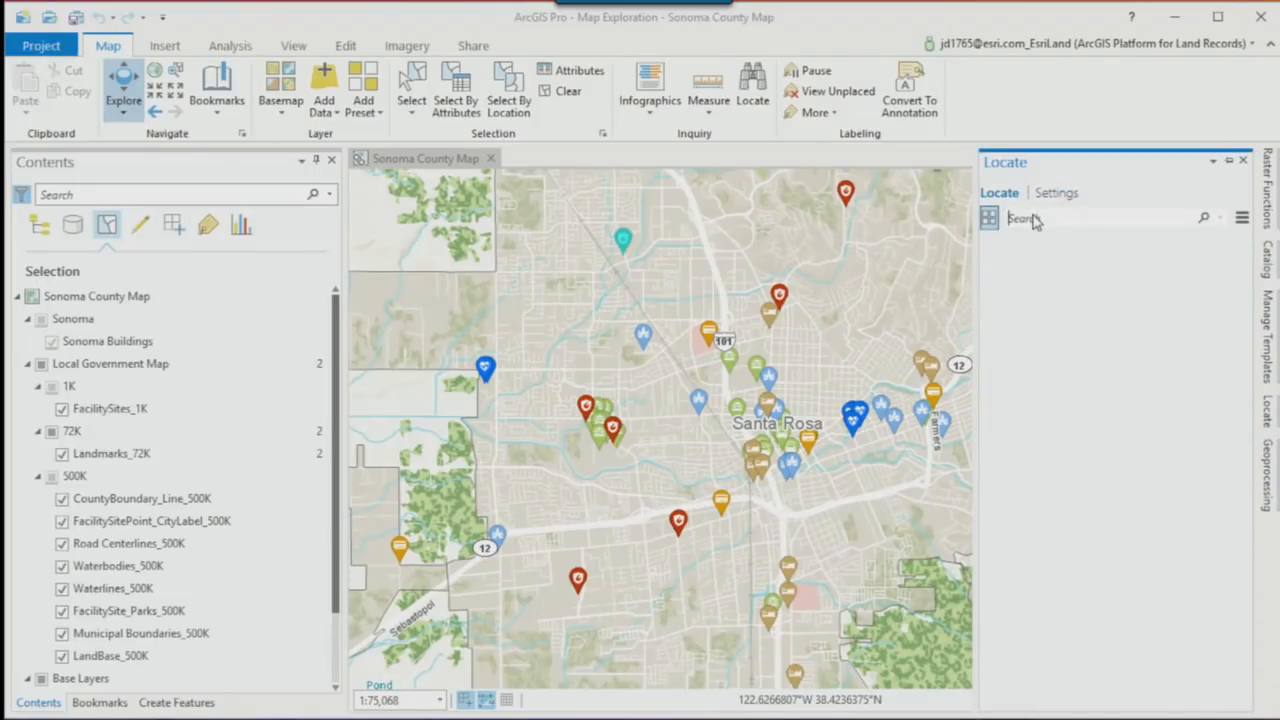
{"action": "type", "text": "ssantat"}
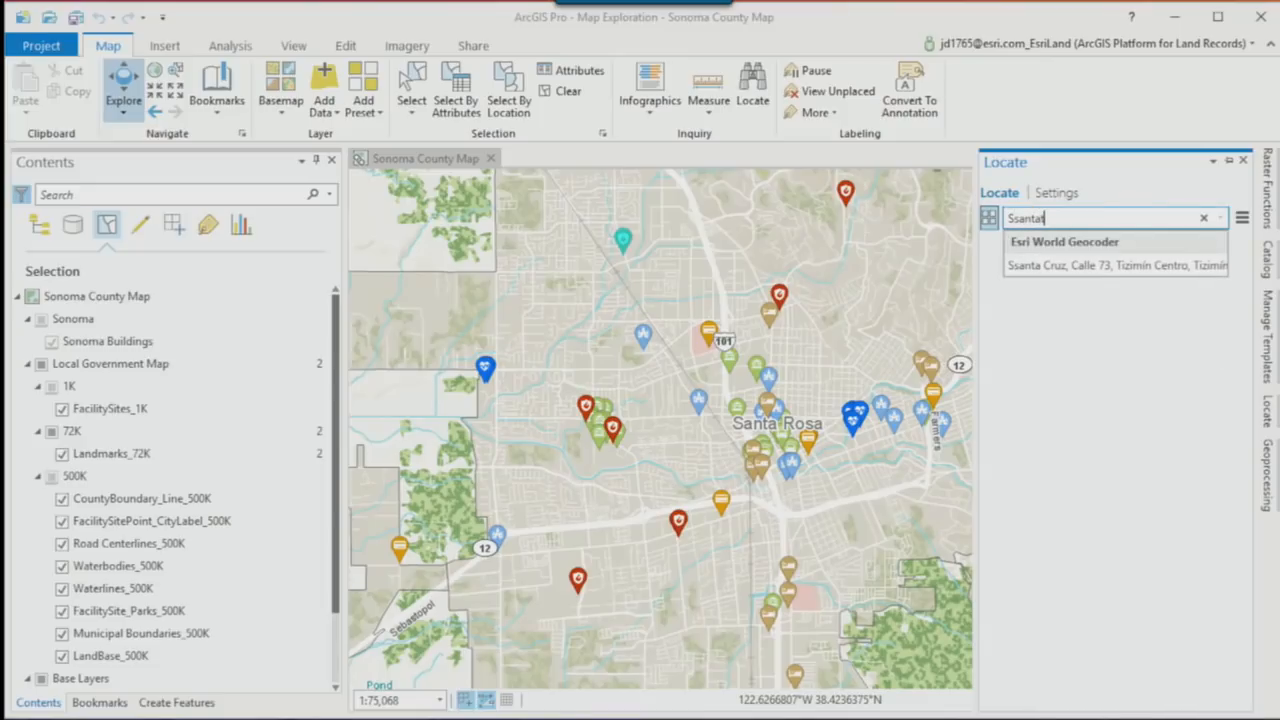
{"action": "key", "text": "BackSpace"}
{"action": "key", "text": "BackSpace"}
{"action": "key", "text": "BackSpace"}
{"action": "key", "text": "BackSpace"}
{"action": "key", "text": "BackSpace"}
{"action": "key", "text": "BackSpace"}
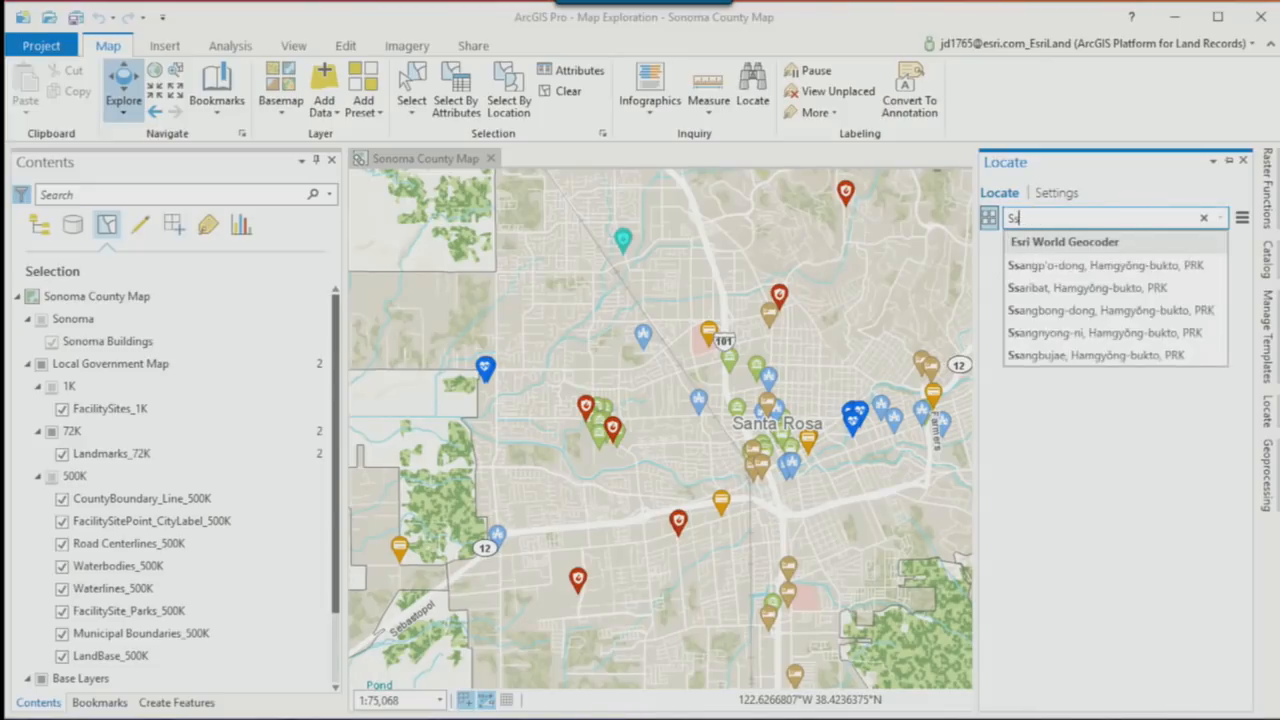
{"action": "type", "text": "anta Rosa"}
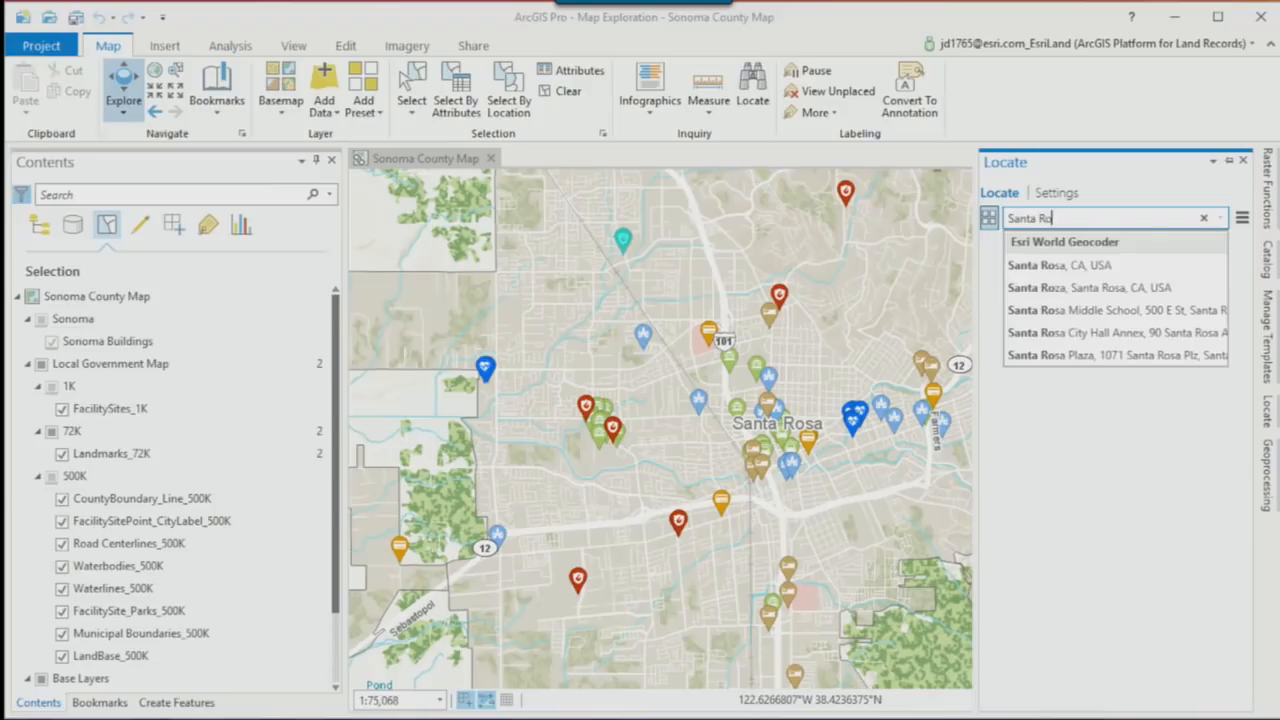
{"action": "key", "text": "Return"}
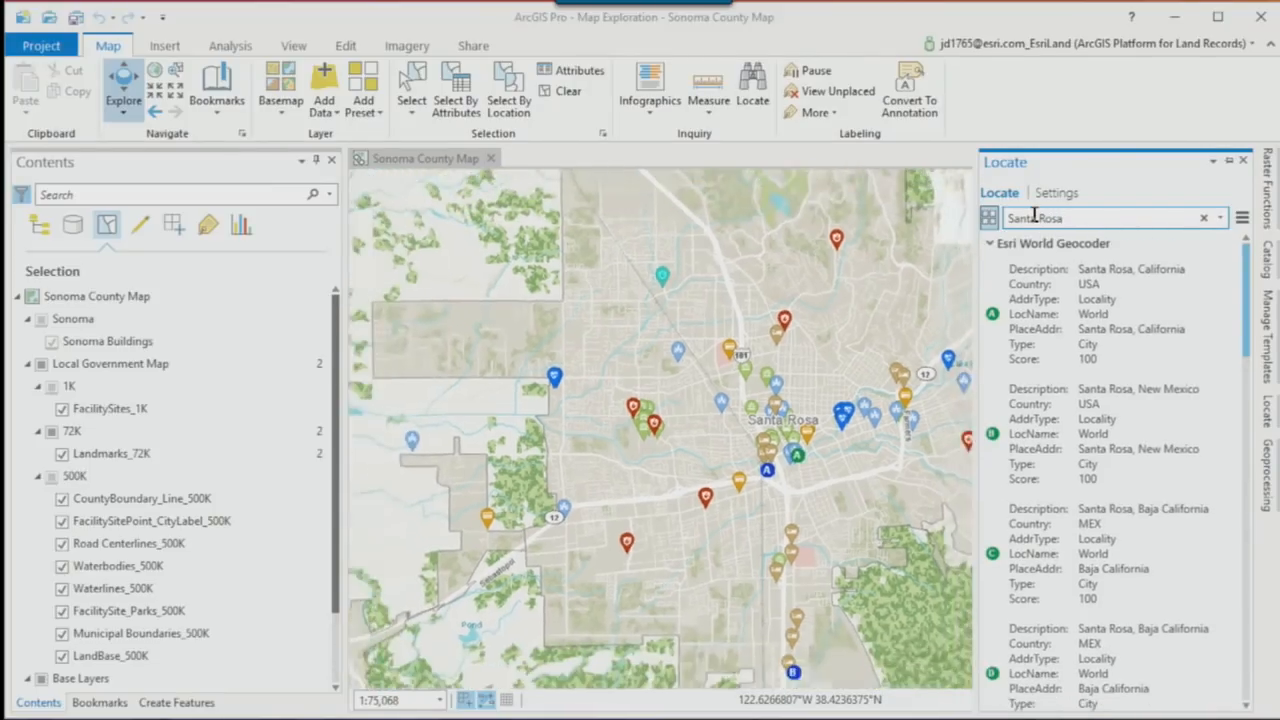
Step: Review the navigation options of the Amtrak-Santa Rosa result under FacilitySitePoint_1K and close the Locate pane
{"action": "left_click", "coordinate": [990, 244]}
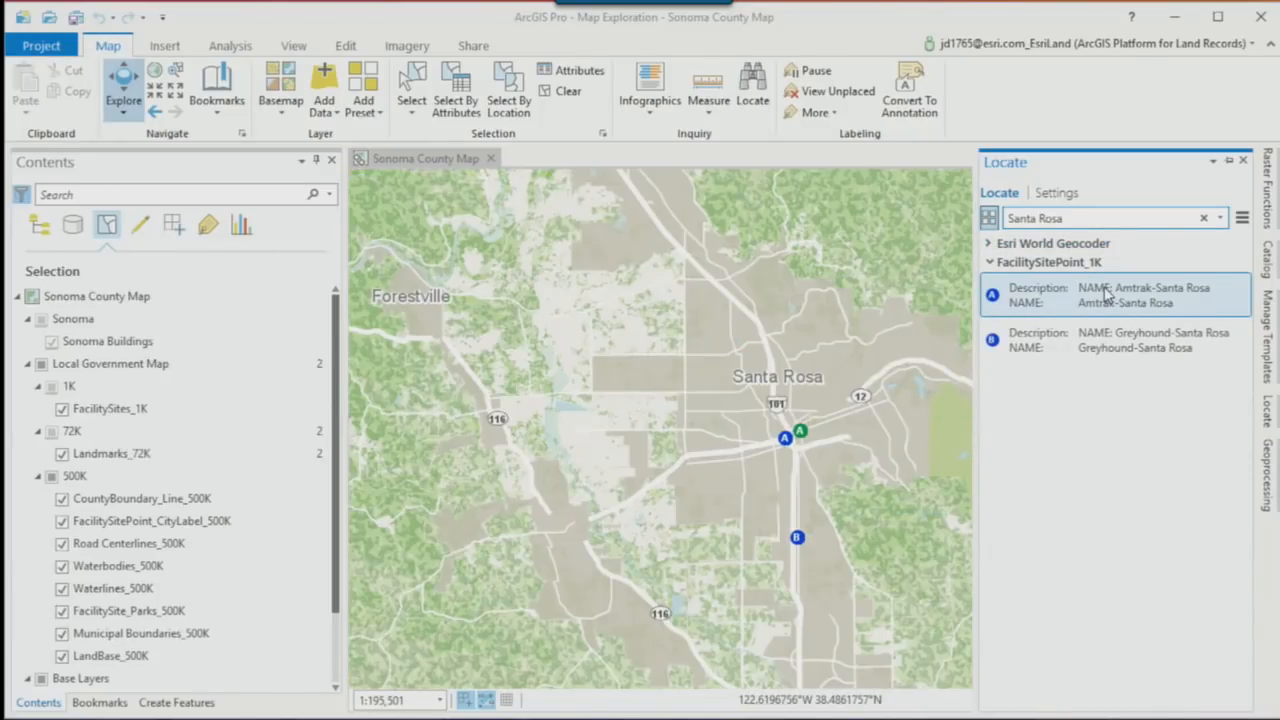
{"action": "right_click", "coordinate": [1107, 293]}
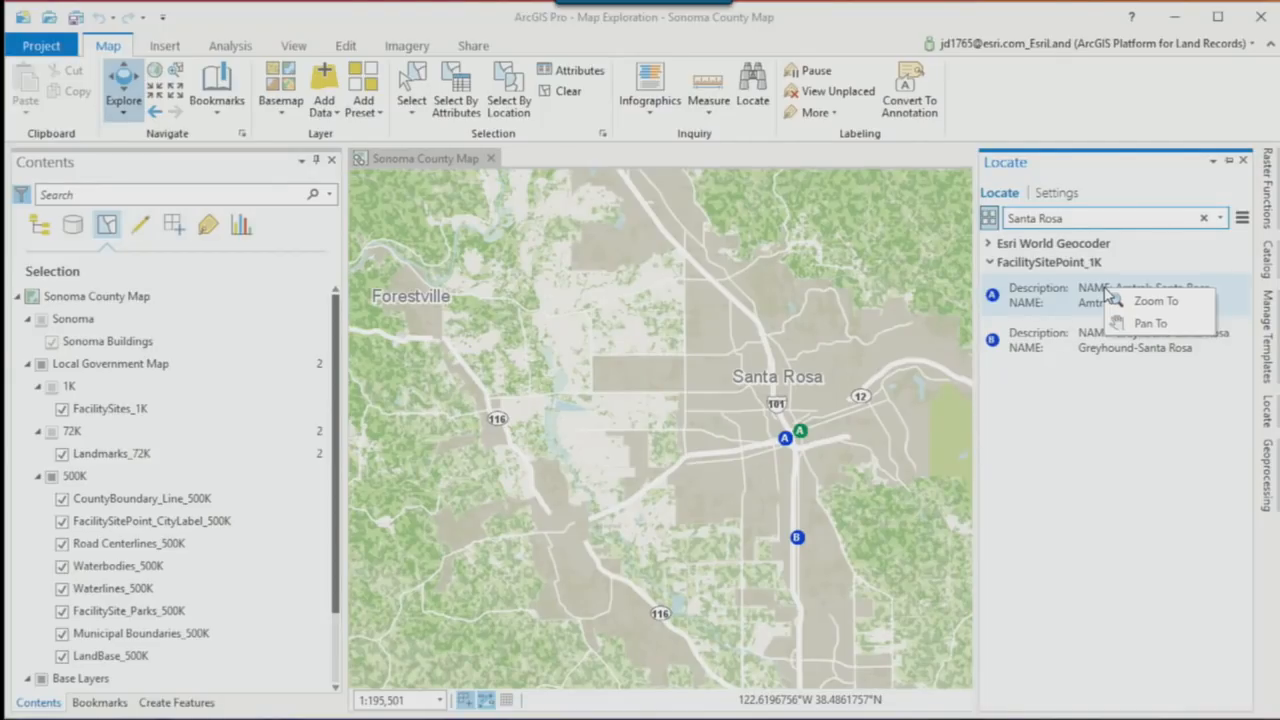
{"action": "left_click", "coordinate": [1243, 161]}
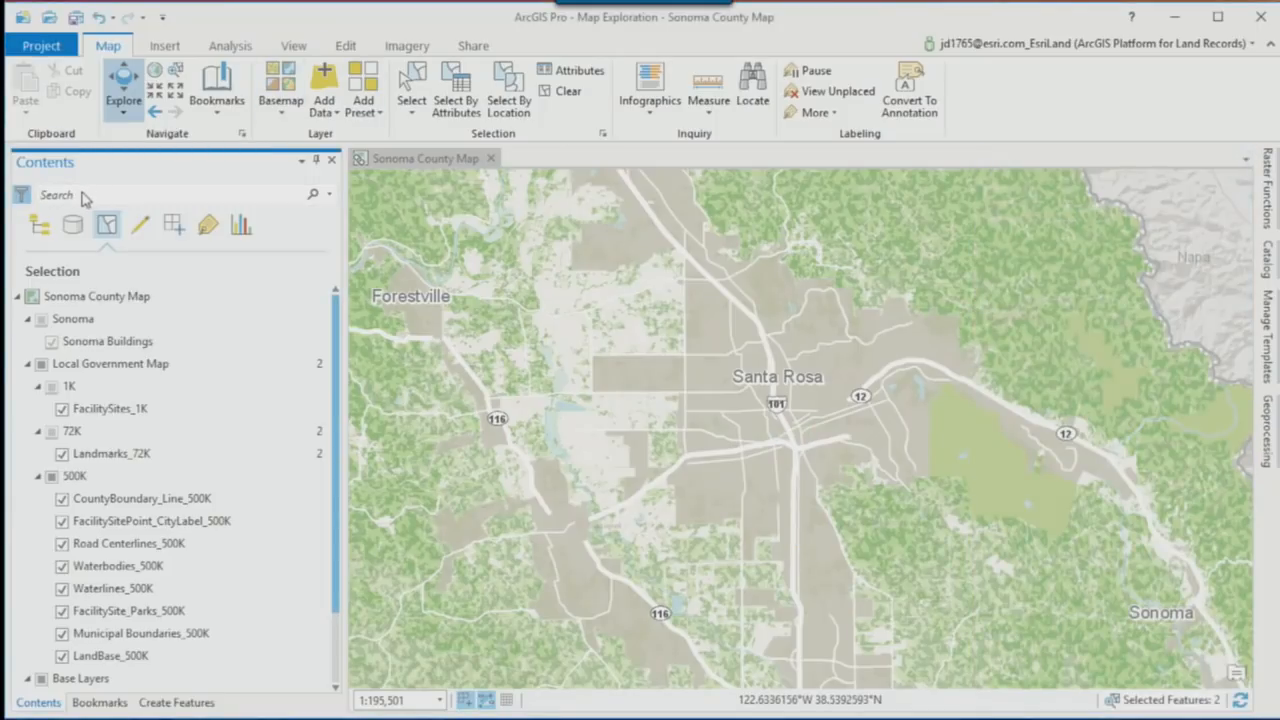
Step: List the map contents by labeling and go to the Downtown Santa Rosa bookmark
{"action": "left_click", "coordinate": [208, 224]}
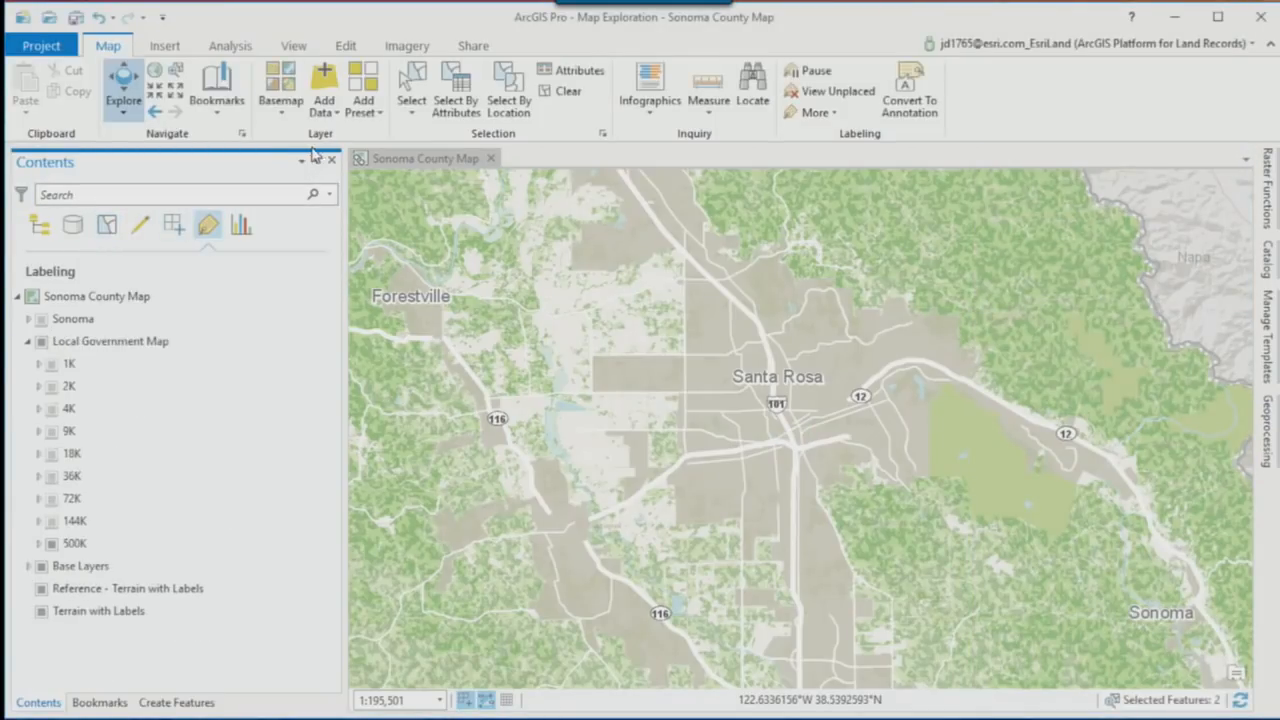
{"action": "left_click", "coordinate": [215, 84]}
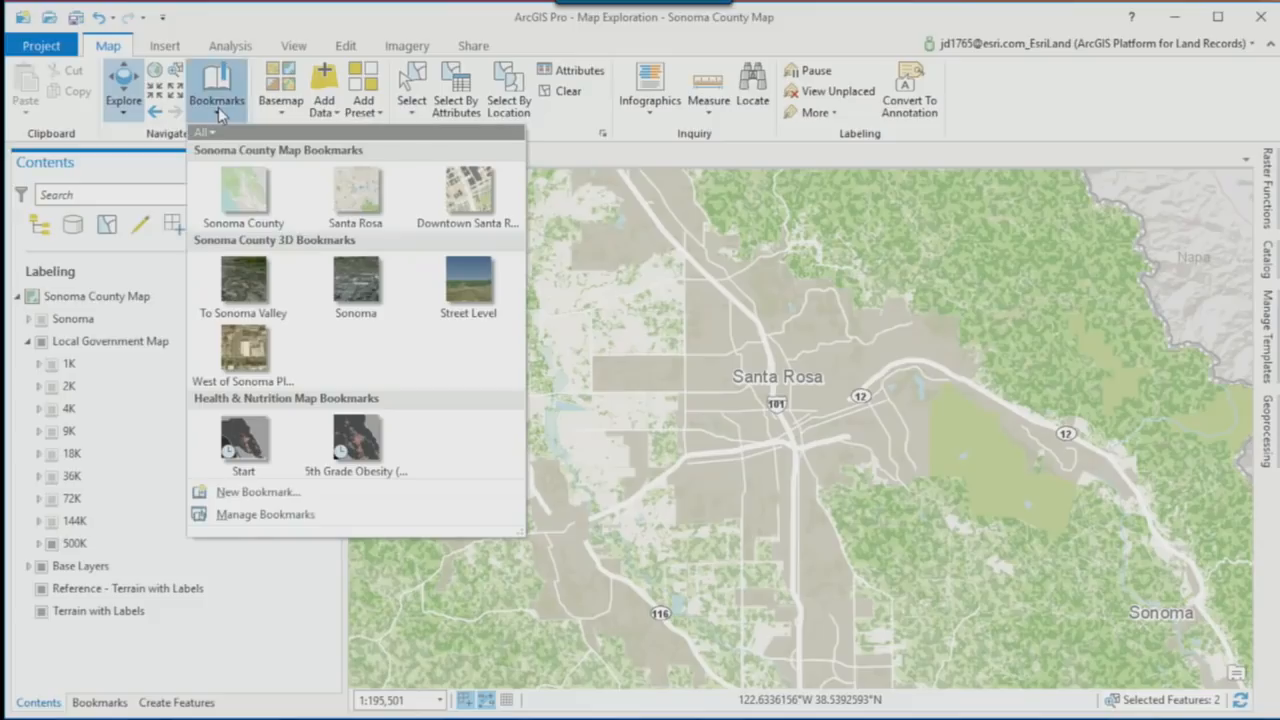
{"action": "left_click", "coordinate": [448, 197]}
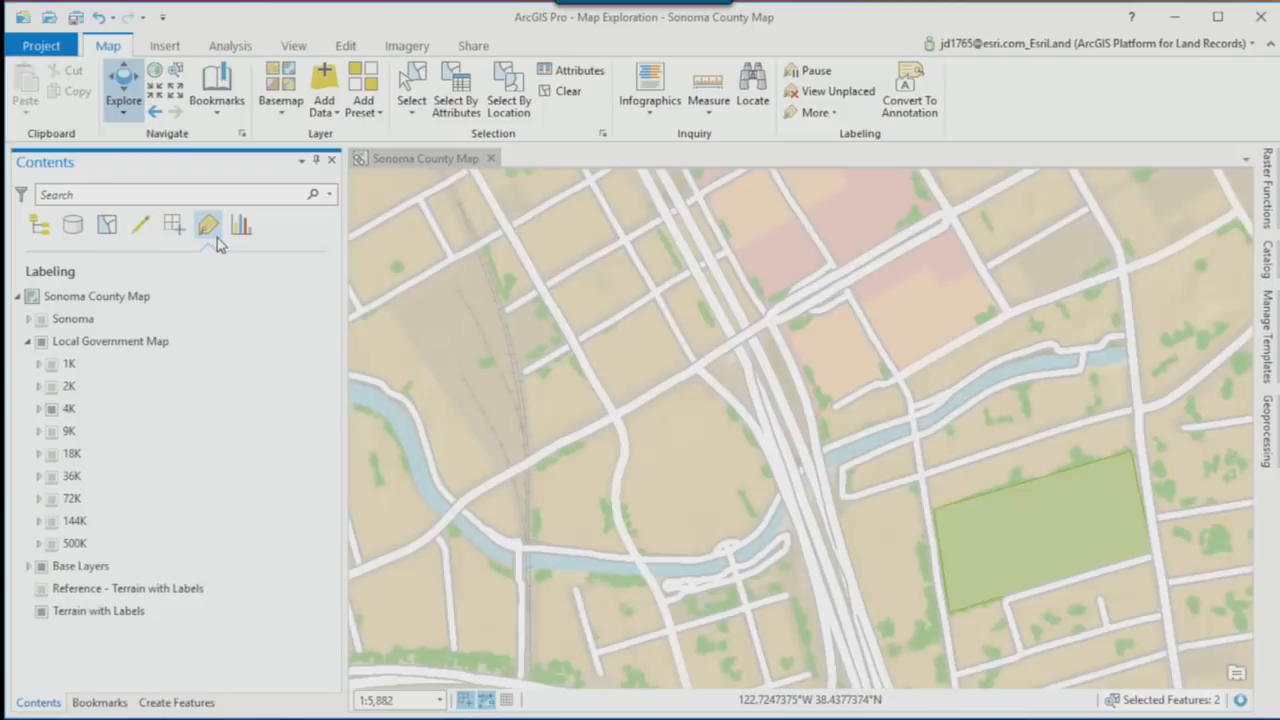
Step: Filter the labeling contents by "4k" and expand the 4K group and the label classes of Waterbodies_4K
{"action": "left_click", "coordinate": [125, 197]}
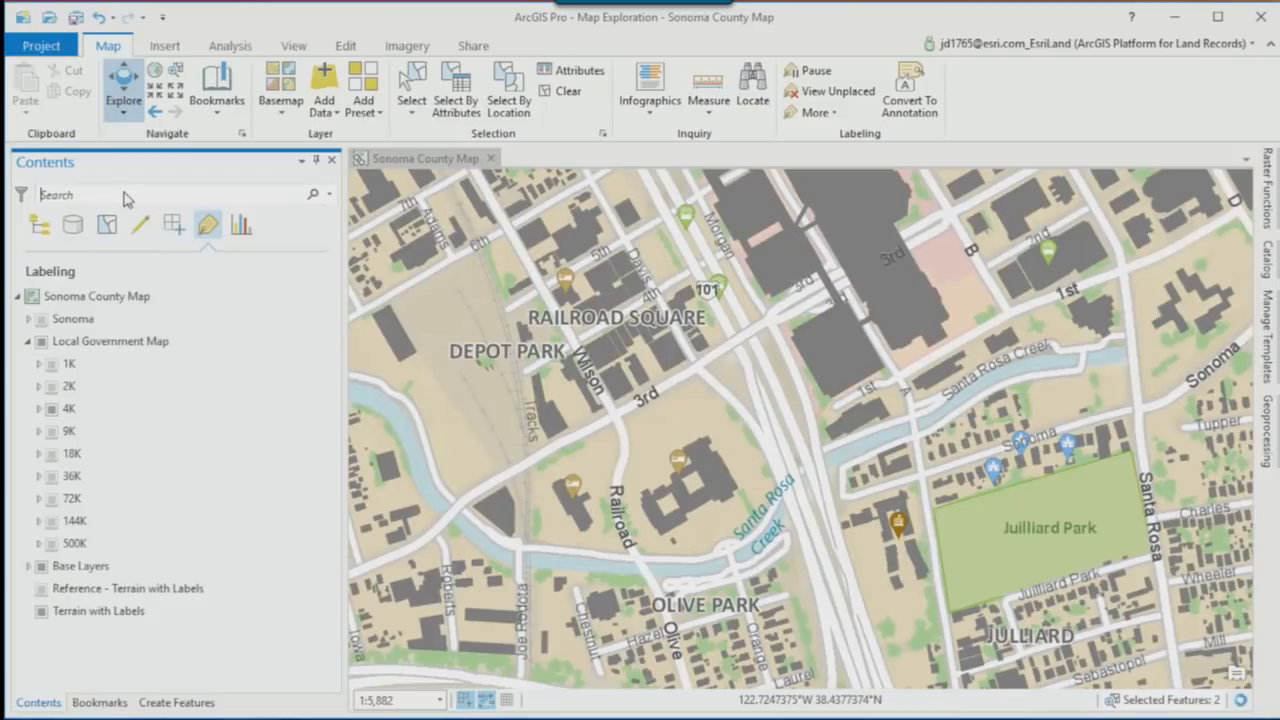
{"action": "type", "text": "4k"}
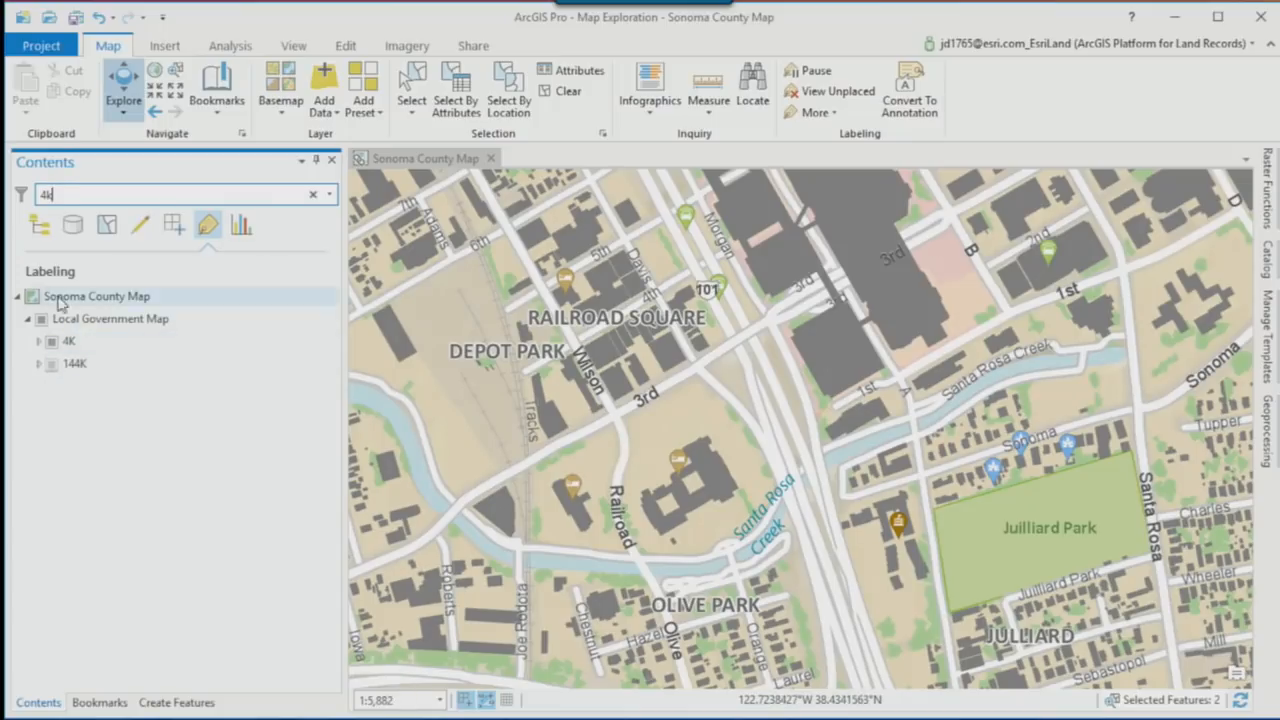
{"action": "left_click", "coordinate": [39, 341]}
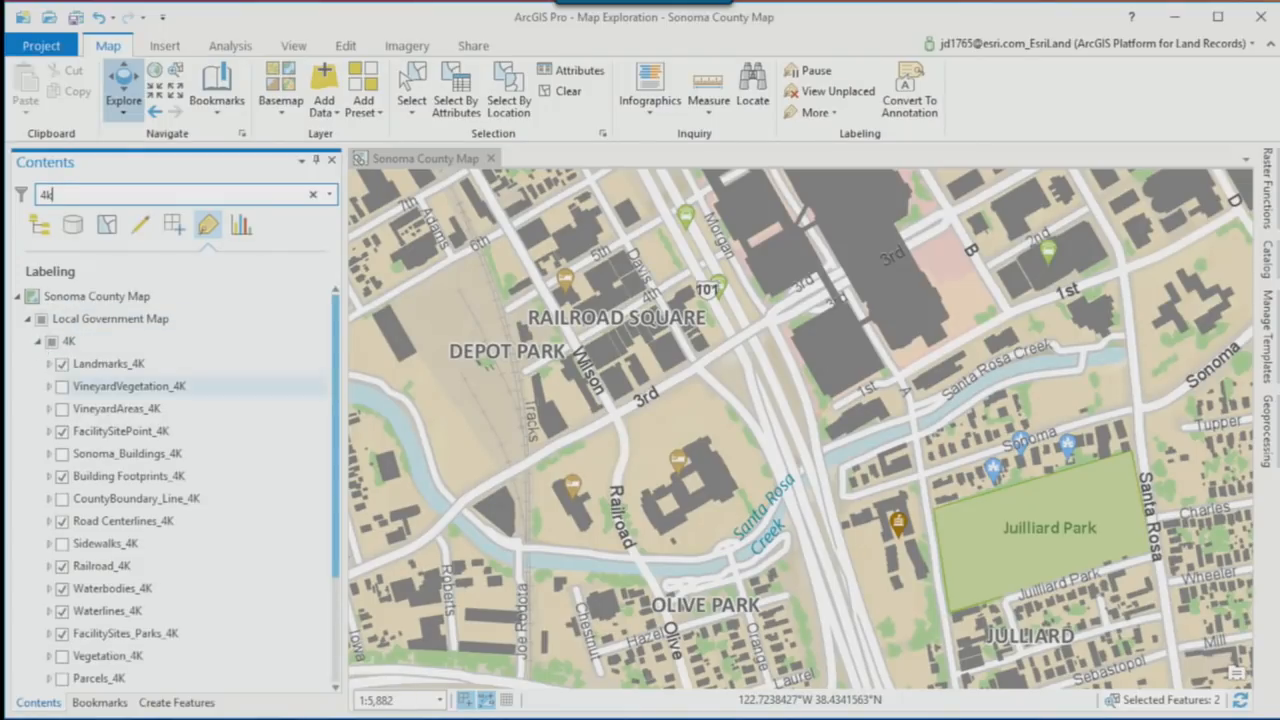
{"action": "left_click_drag", "start_coordinate": [337, 345], "coordinate": [340, 400]}
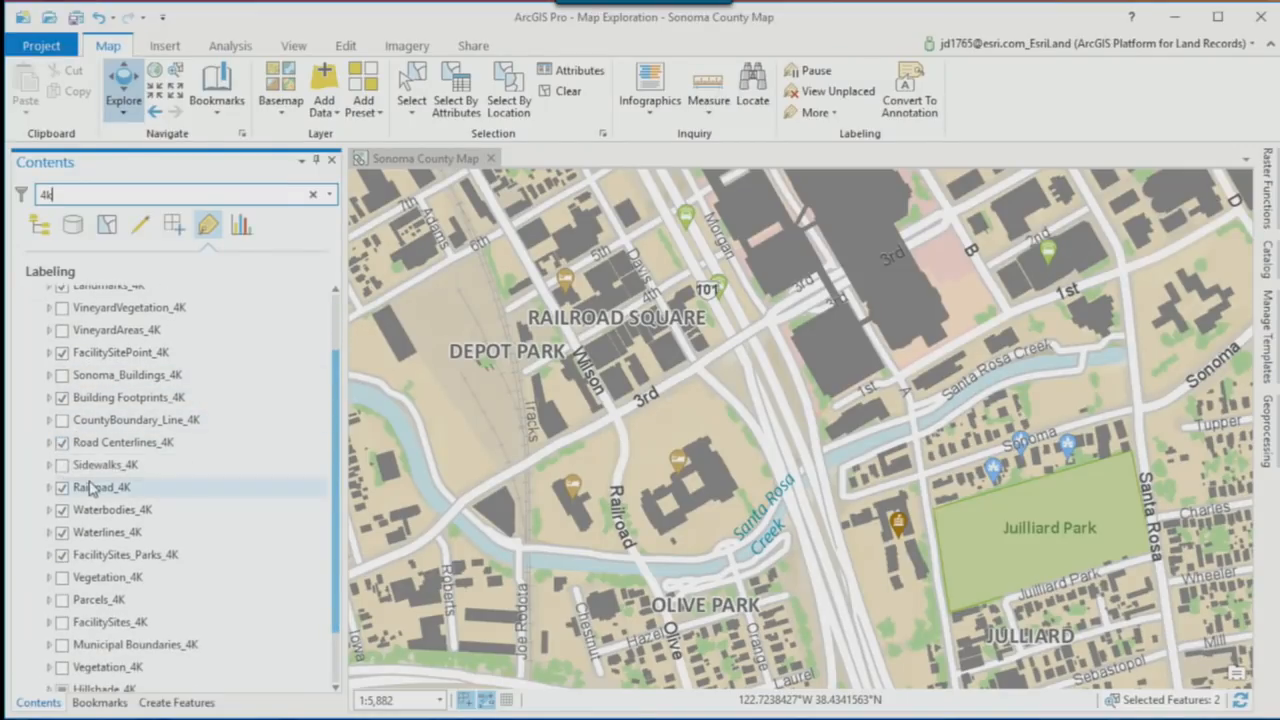
{"action": "left_click", "coordinate": [49, 510]}
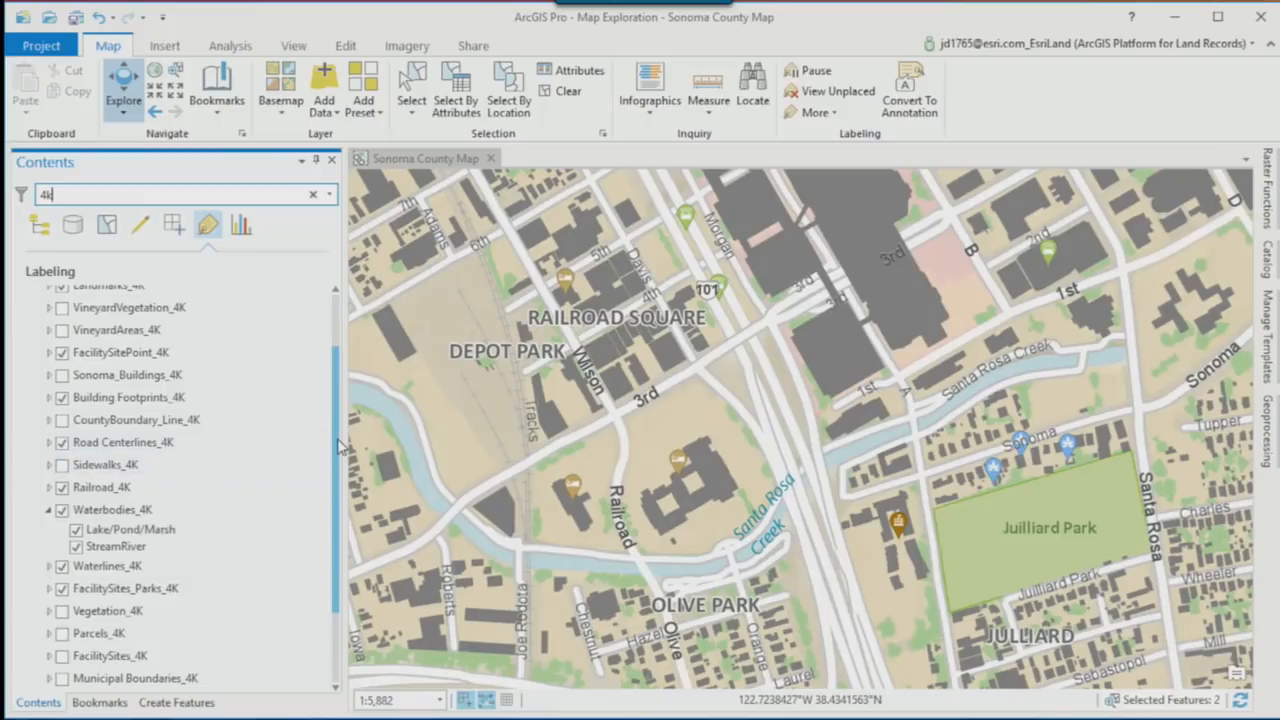
Step: Select the 4K Landmarks, FacilitySitePoint, Building Footprints, Road Centerlines, Railroad, Waterbodies, Waterlines and FacilitySites_Parks layers together in the contents
{"action": "scroll", "coordinate": [337, 447], "scroll_direction": "up", "scroll_amount": 2}
{"action": "left_click", "coordinate": [118, 357]}
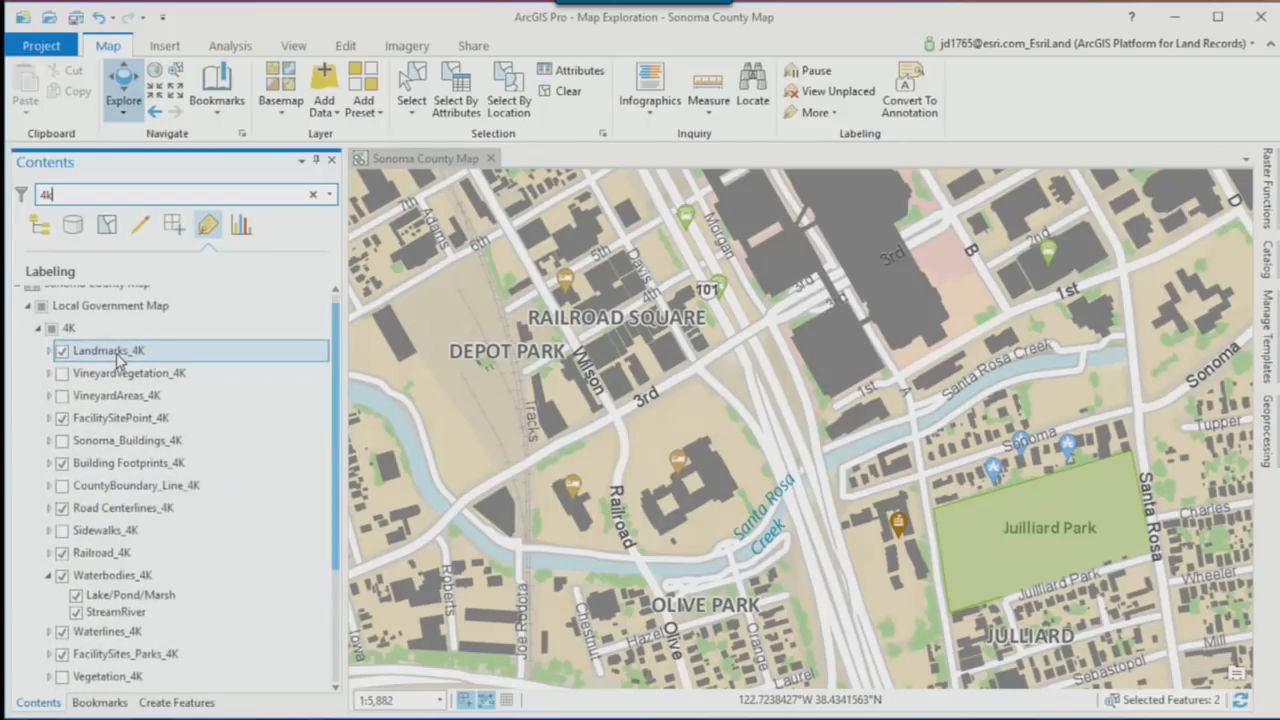
{"action": "left_click", "coordinate": [117, 420], "text": "ctrl"}
{"action": "left_click", "coordinate": [90, 465], "text": "ctrl"}
{"action": "left_click", "coordinate": [88, 510], "text": "ctrl"}
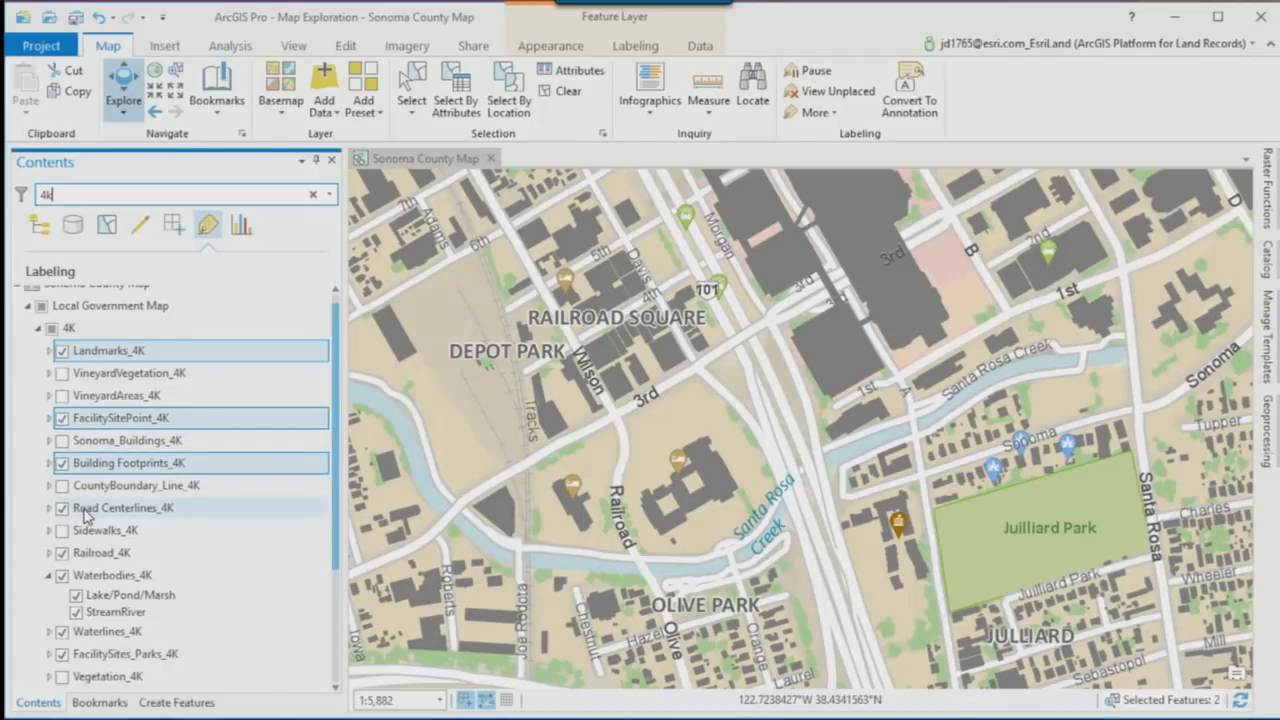
{"action": "left_click", "coordinate": [86, 553], "text": "ctrl"}
{"action": "left_click", "coordinate": [86, 575], "text": "ctrl"}
{"action": "scroll", "coordinate": [88, 578], "scroll_direction": "down", "scroll_amount": 2}
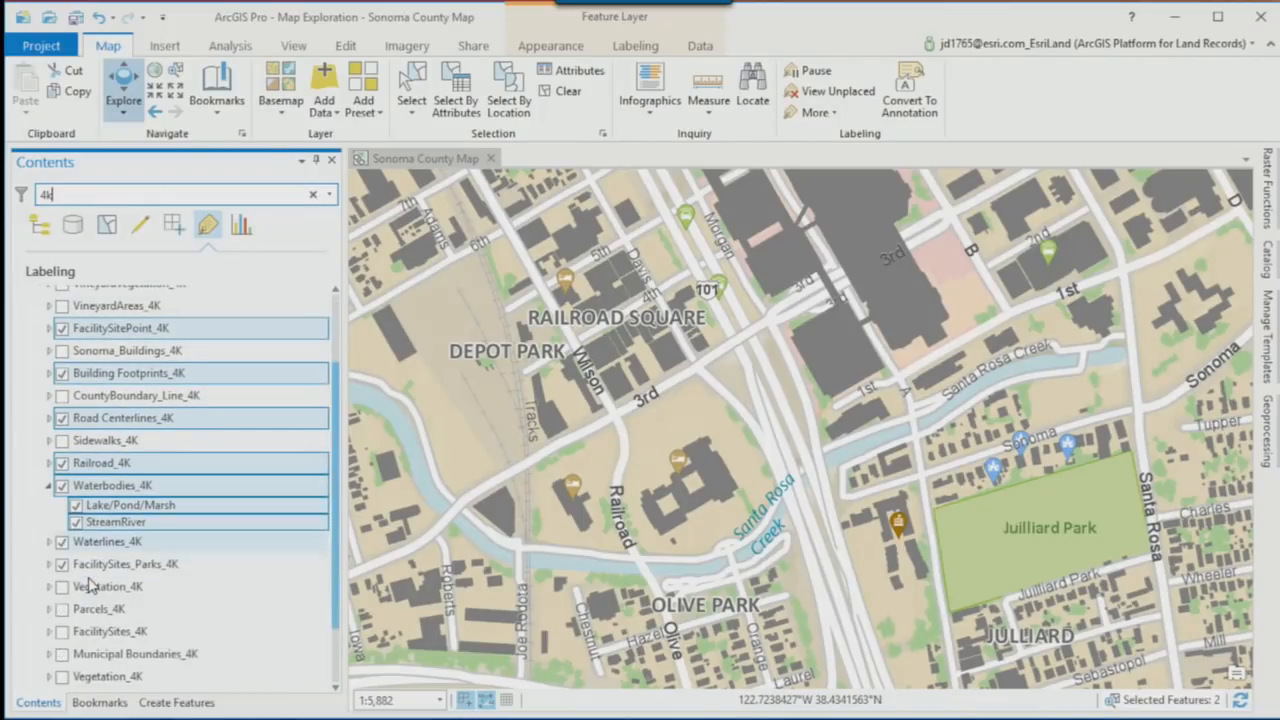
{"action": "left_click", "coordinate": [88, 541], "text": "ctrl"}
{"action": "left_click", "coordinate": [90, 565], "text": "ctrl"}
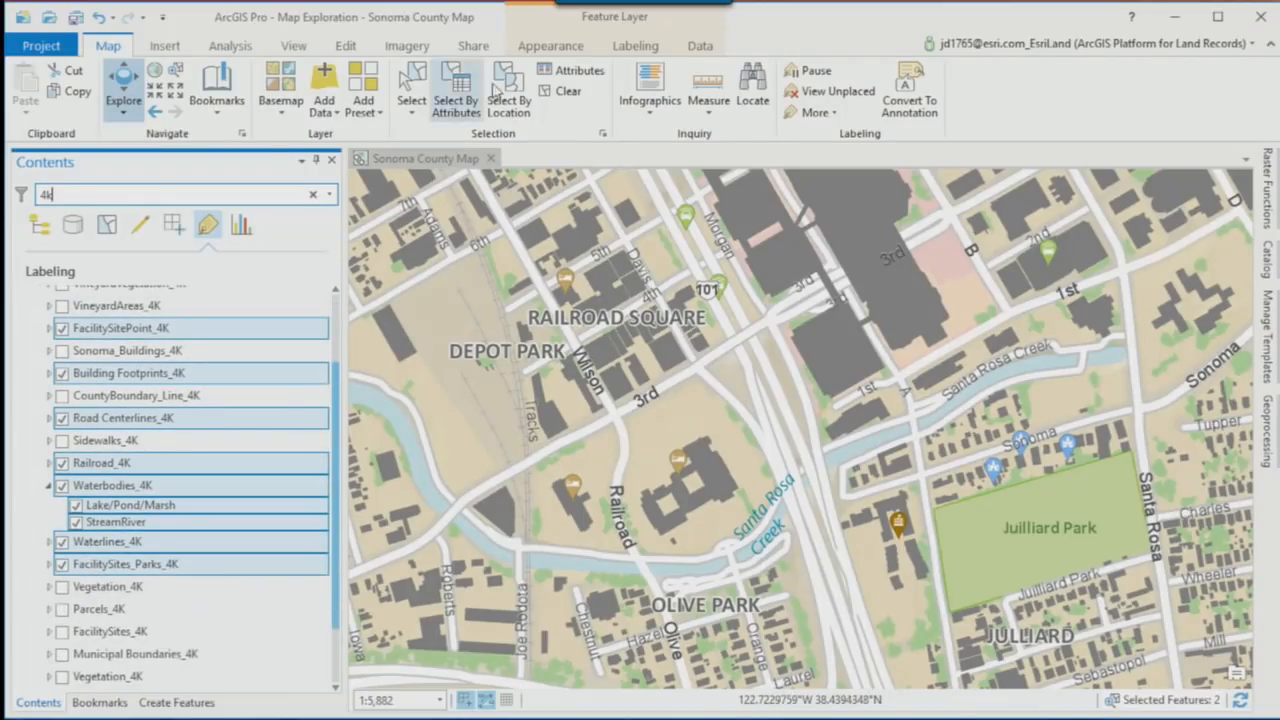
Step: Increase the label text size of all the selected 4K layers at once, and undo the change
{"action": "left_click", "coordinate": [636, 46]}
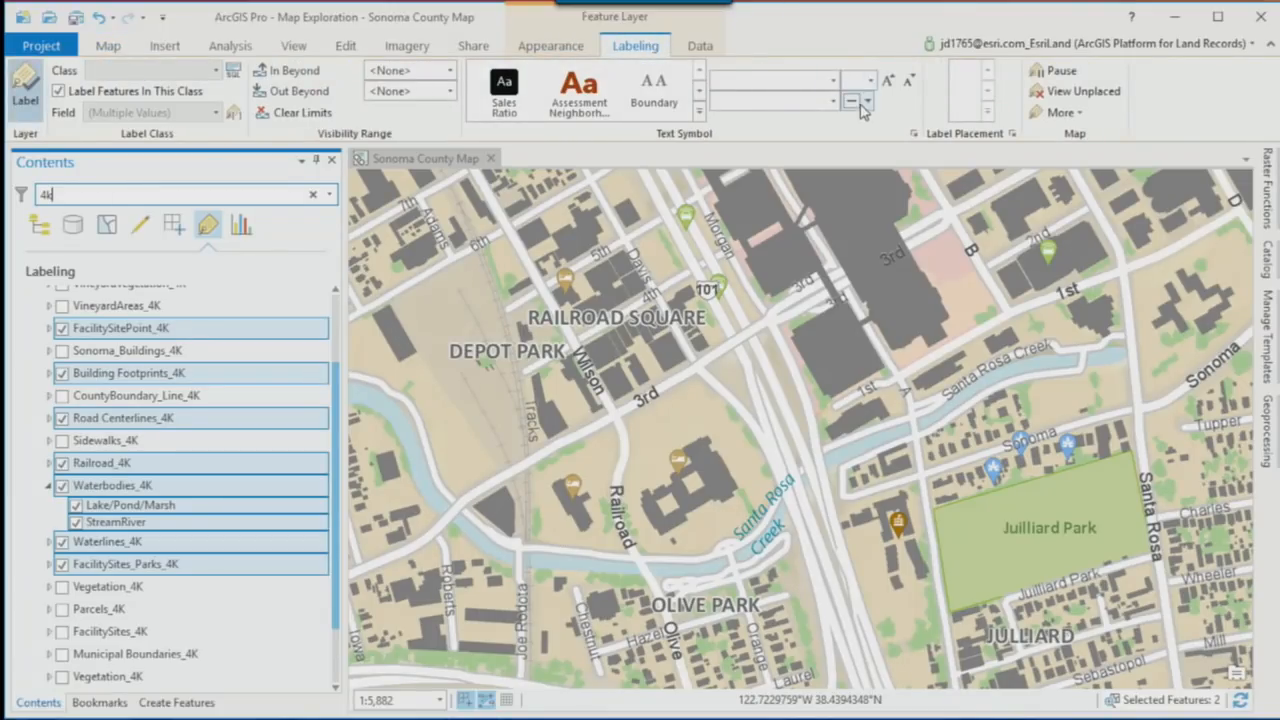
{"action": "left_click", "coordinate": [889, 83]}
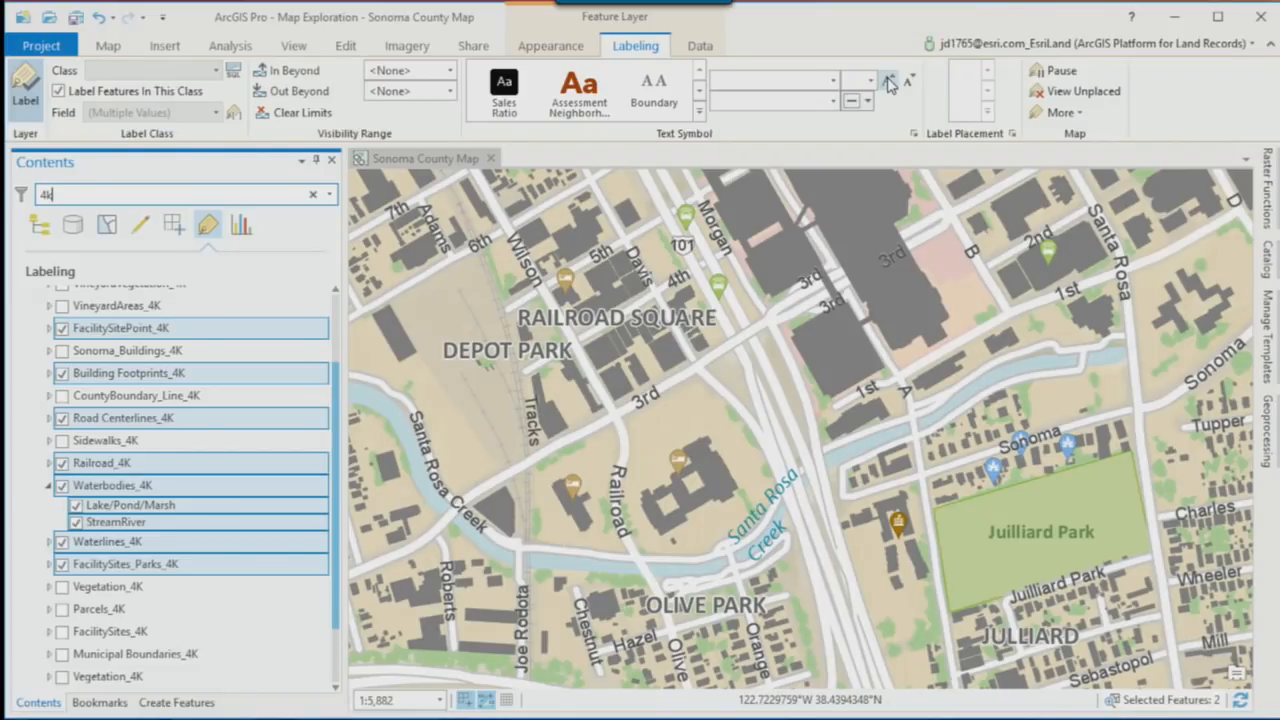
{"action": "left_click", "coordinate": [100, 19]}
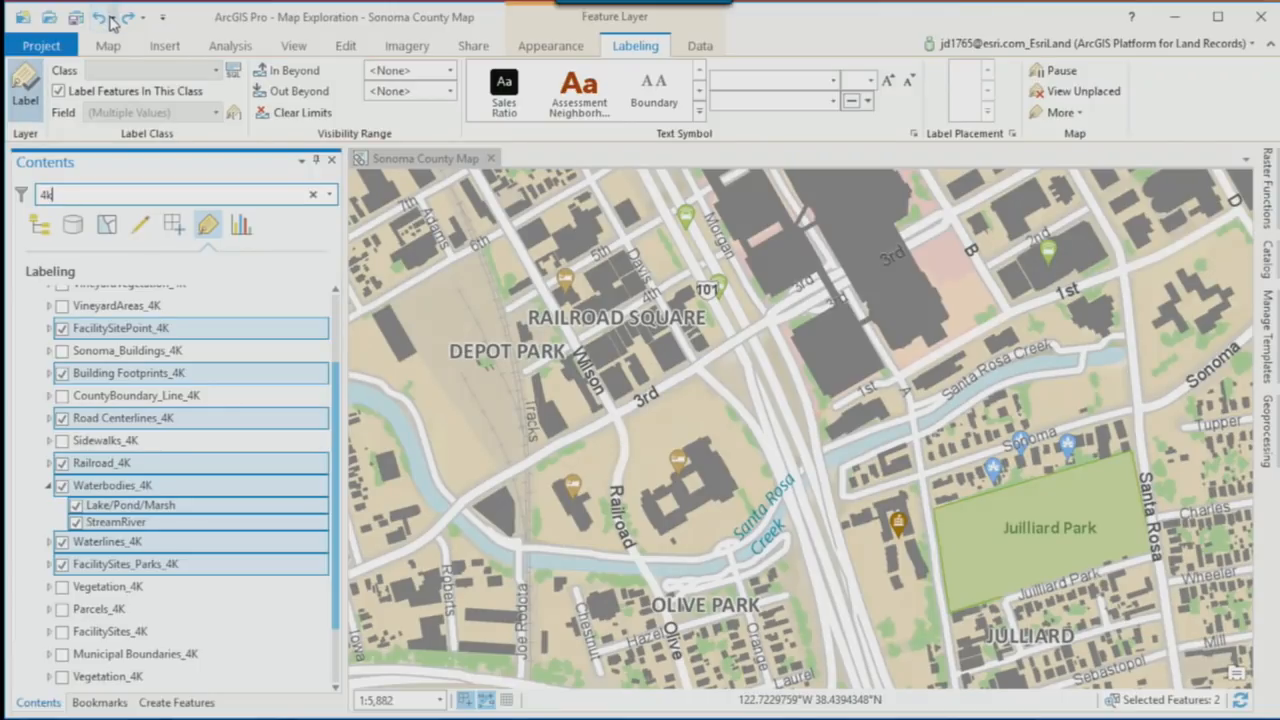
Step: Check the list of undoable actions and switch the map contents to drawing order
{"action": "left_click", "coordinate": [114, 21]}
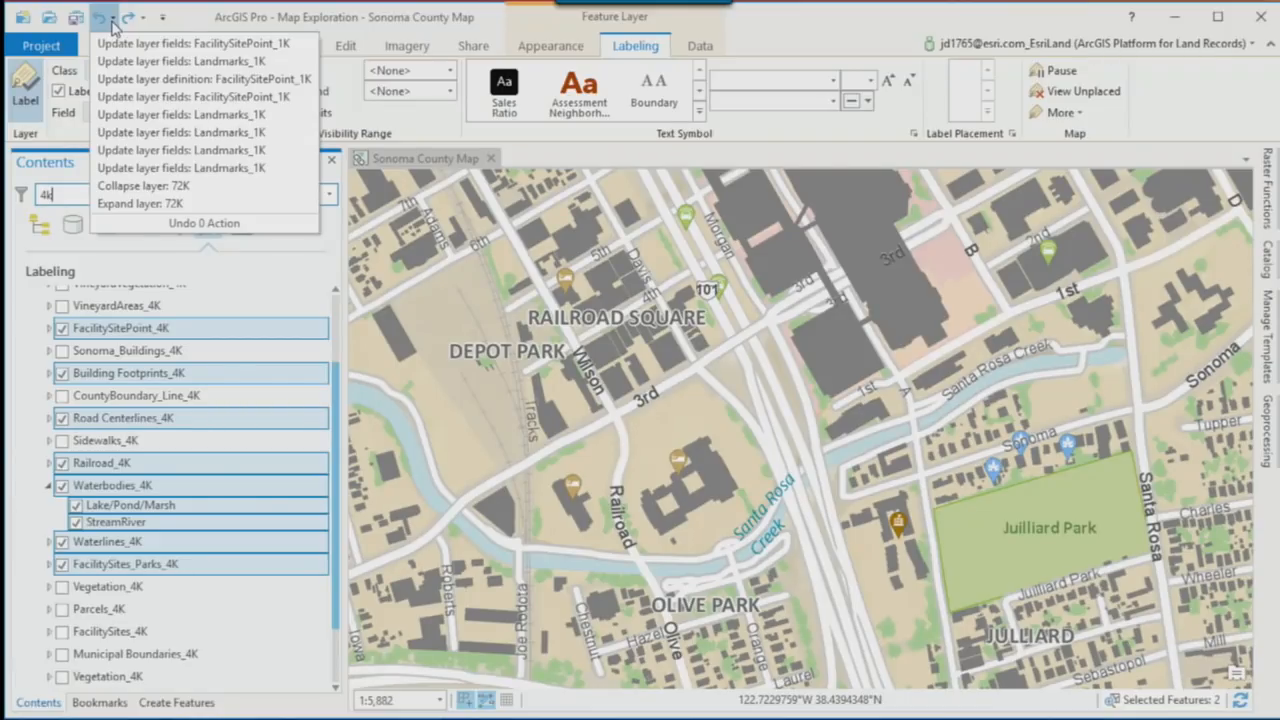
{"action": "left_click", "coordinate": [104, 24]}
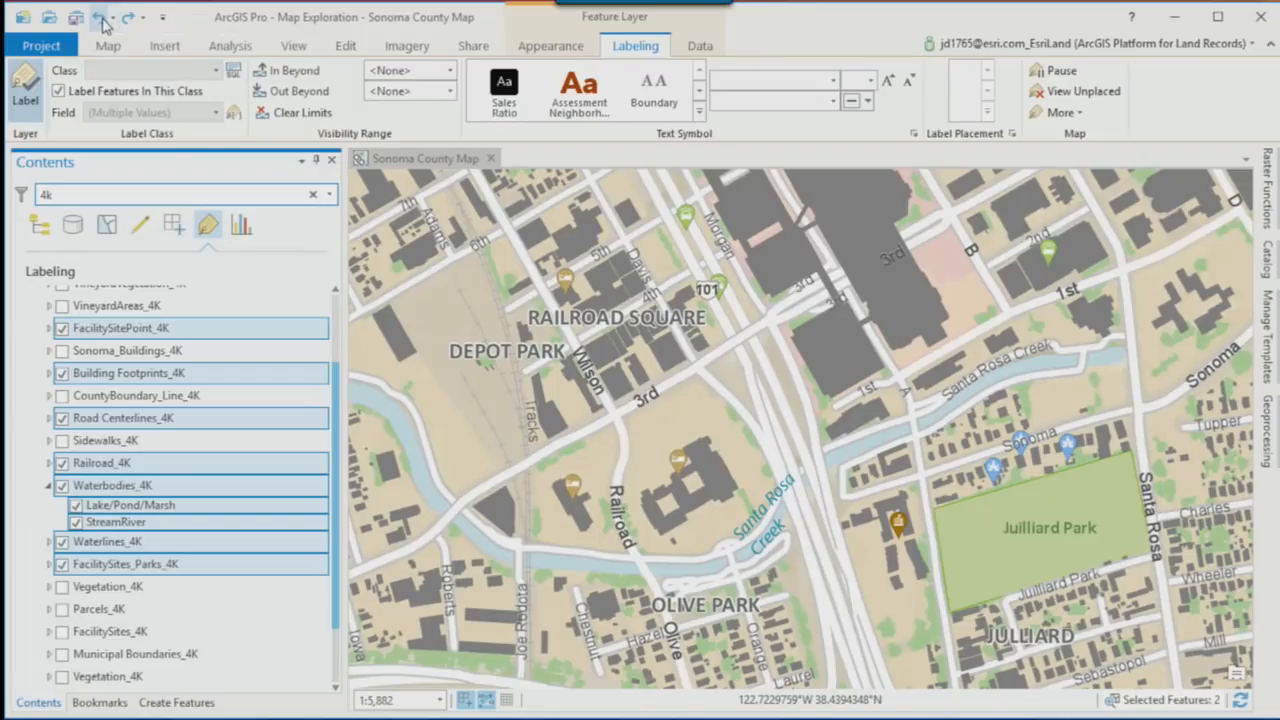
{"action": "left_click", "coordinate": [39, 225]}
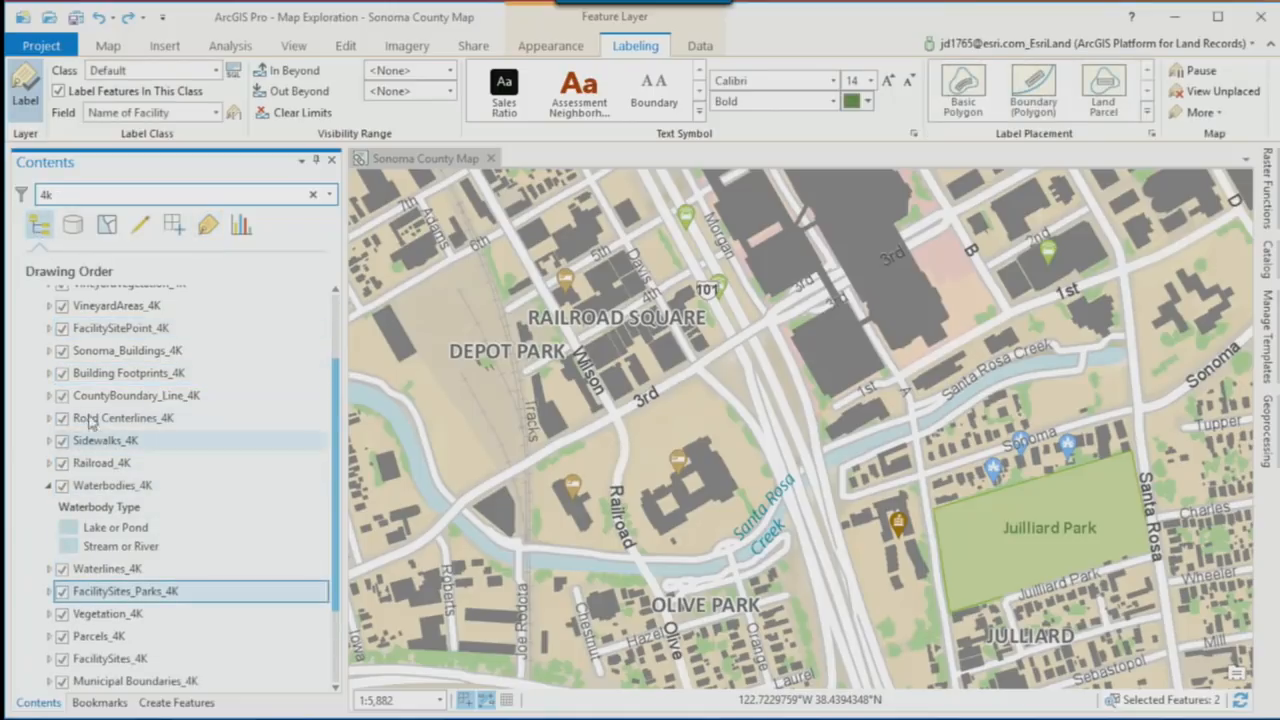
{"action": "left_click", "coordinate": [337, 330]}
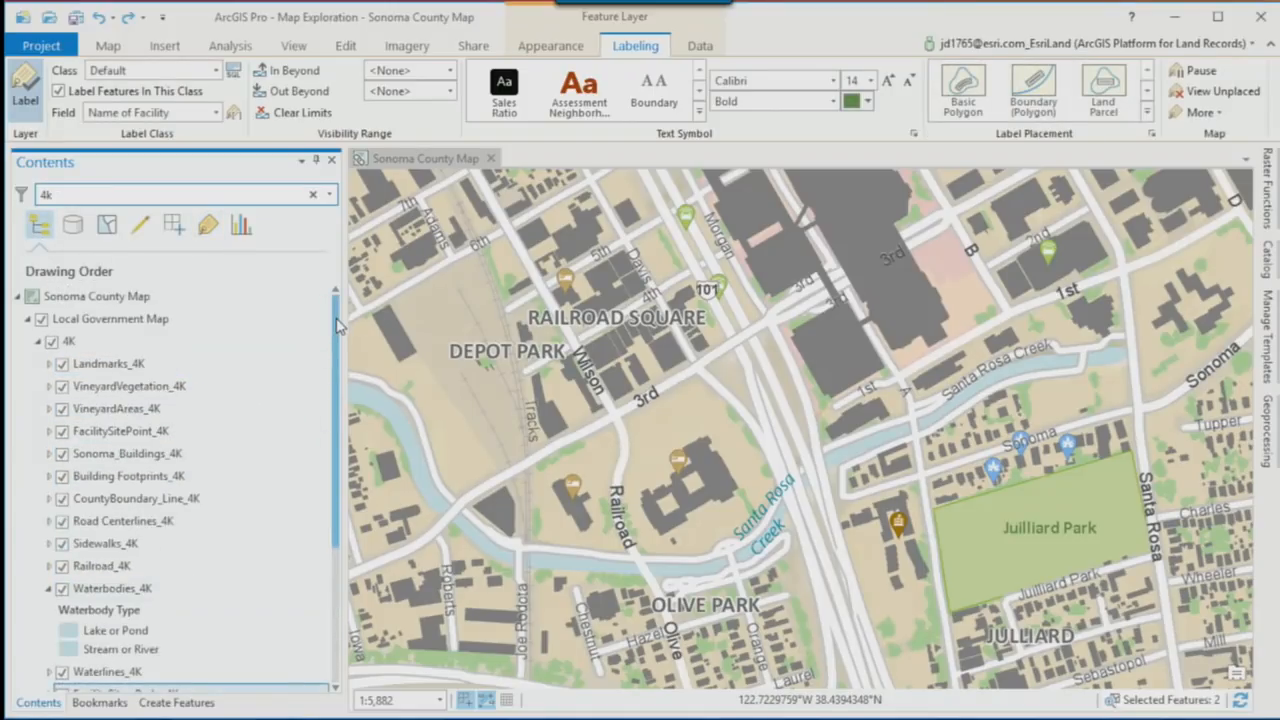
Step: Close the Sonoma County Map view and open the Health & Nutrition Map from the project's maps
{"action": "right_click", "coordinate": [138, 296]}
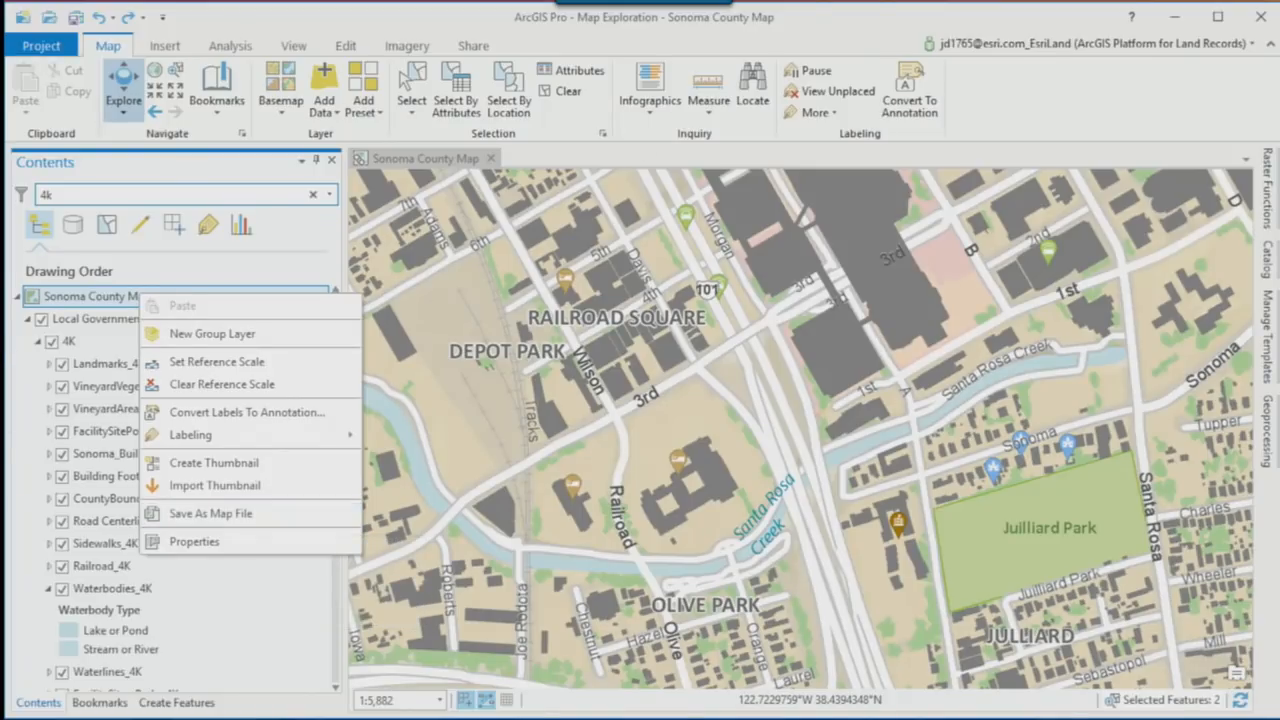
{"action": "left_click", "coordinate": [491, 158]}
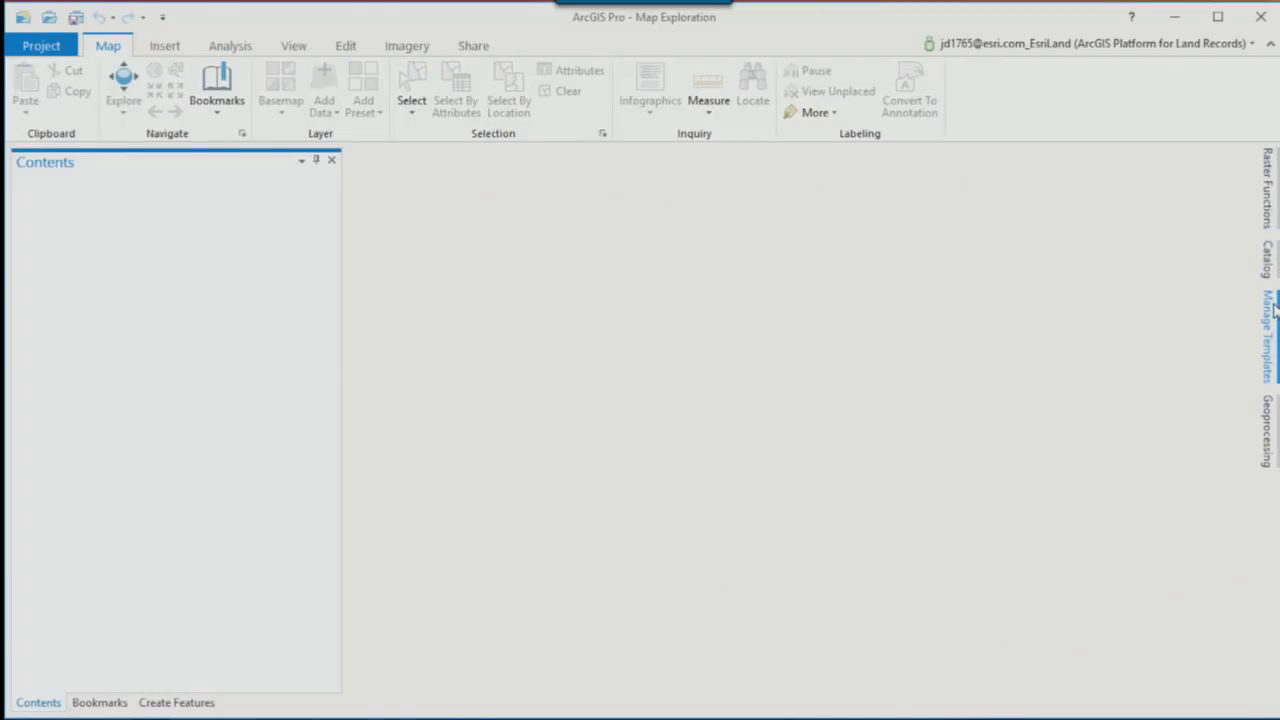
{"action": "left_click", "coordinate": [1267, 260]}
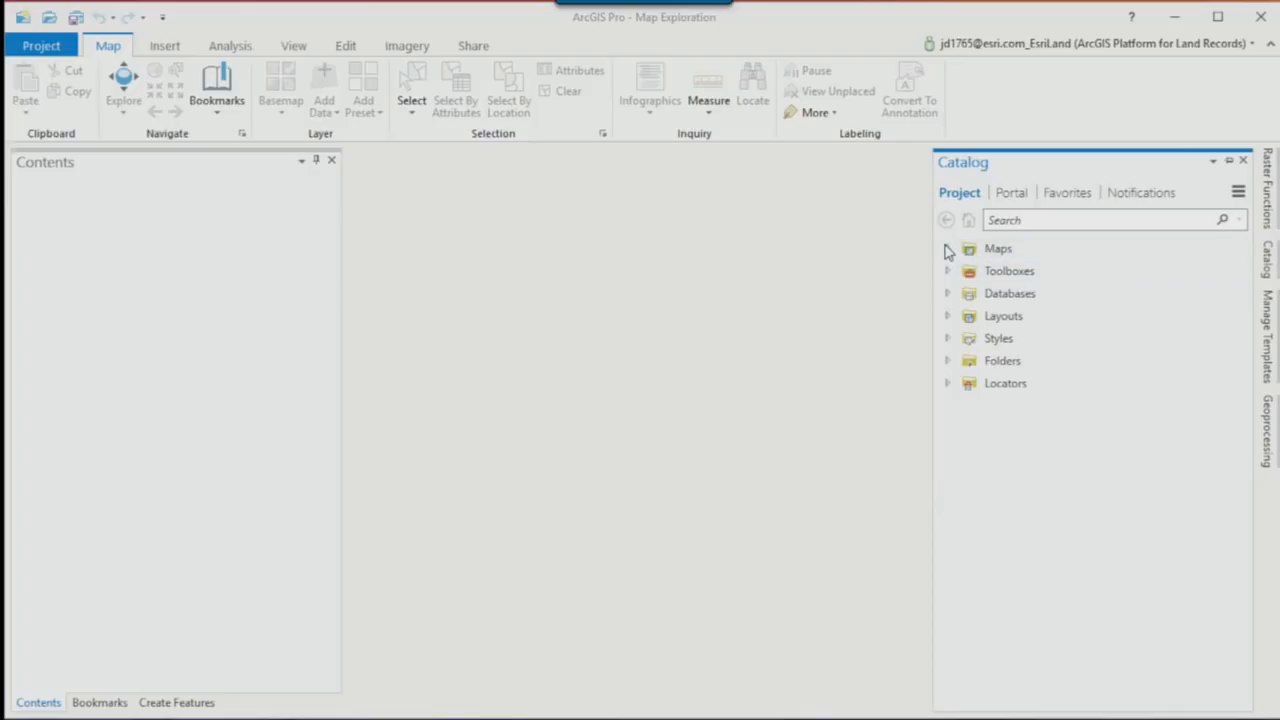
{"action": "left_click", "coordinate": [947, 249]}
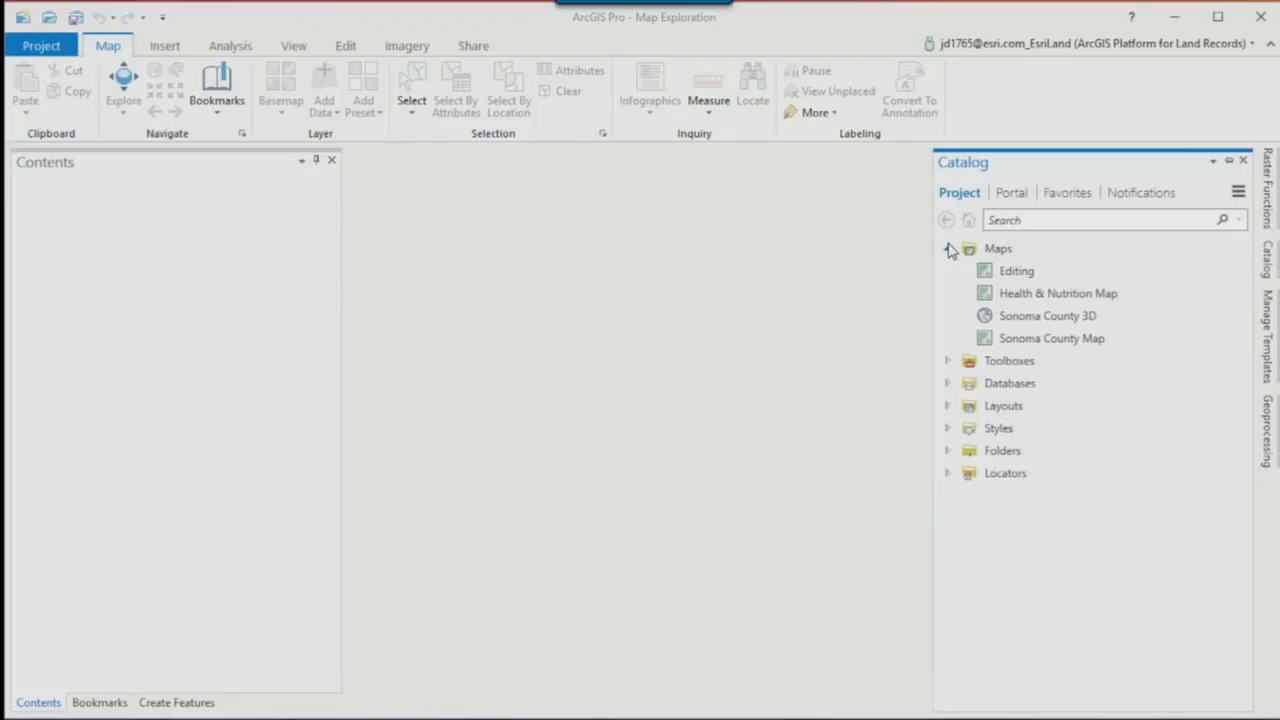
{"action": "double_click", "coordinate": [1081, 293]}
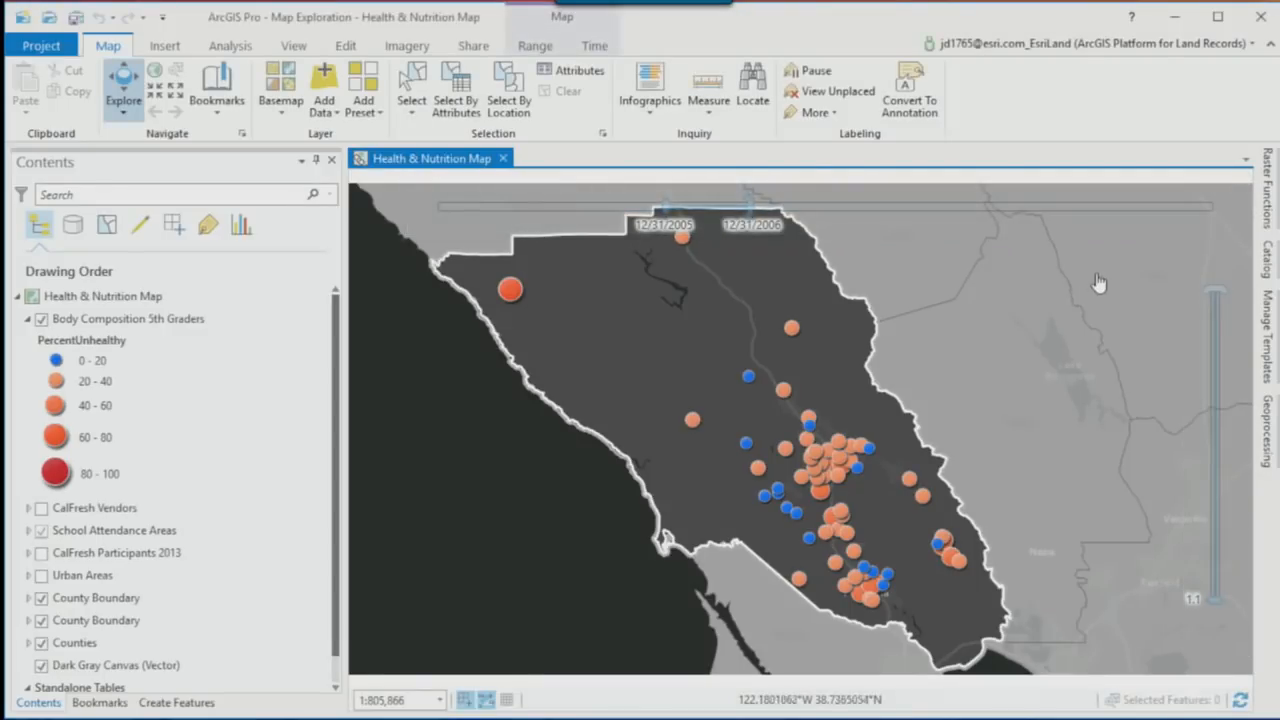
Step: Go to the 5th Grade Obesity bookmark and step the time window forward two intervals, to 12/31/2010–12/31/2011
{"action": "mouse_move", "coordinate": [1004, 196]}
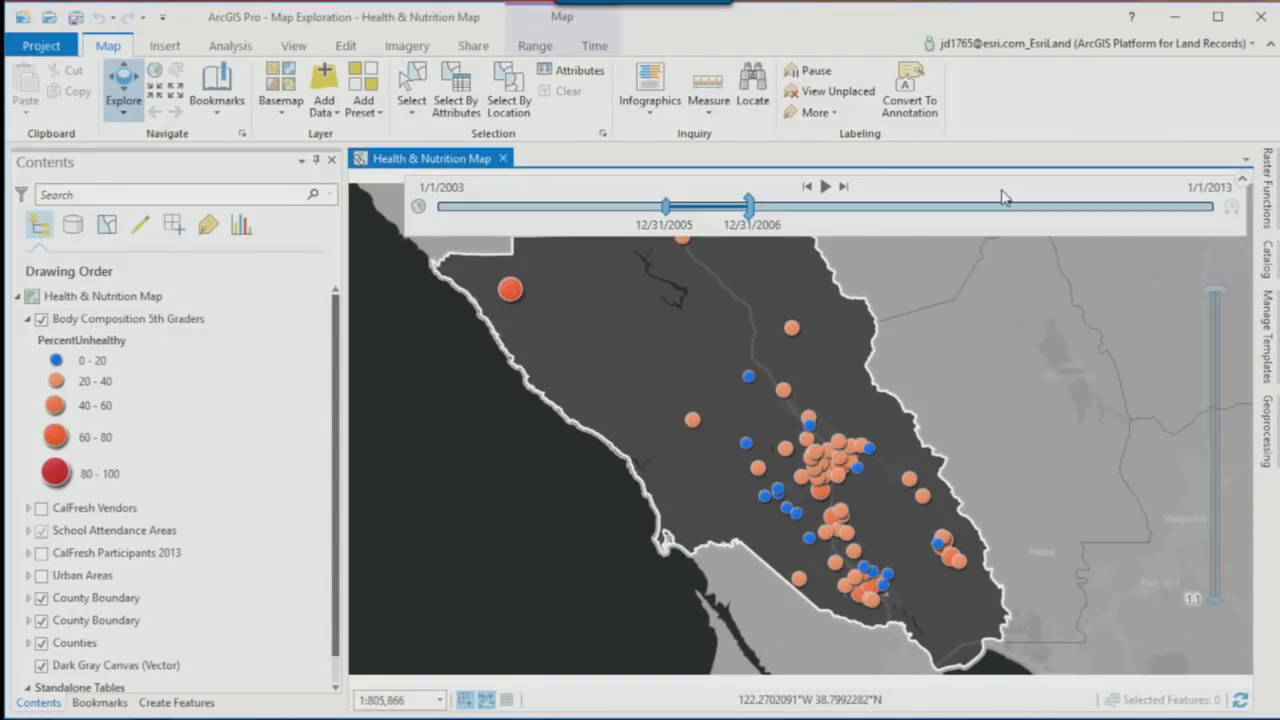
{"action": "left_click", "coordinate": [218, 108]}
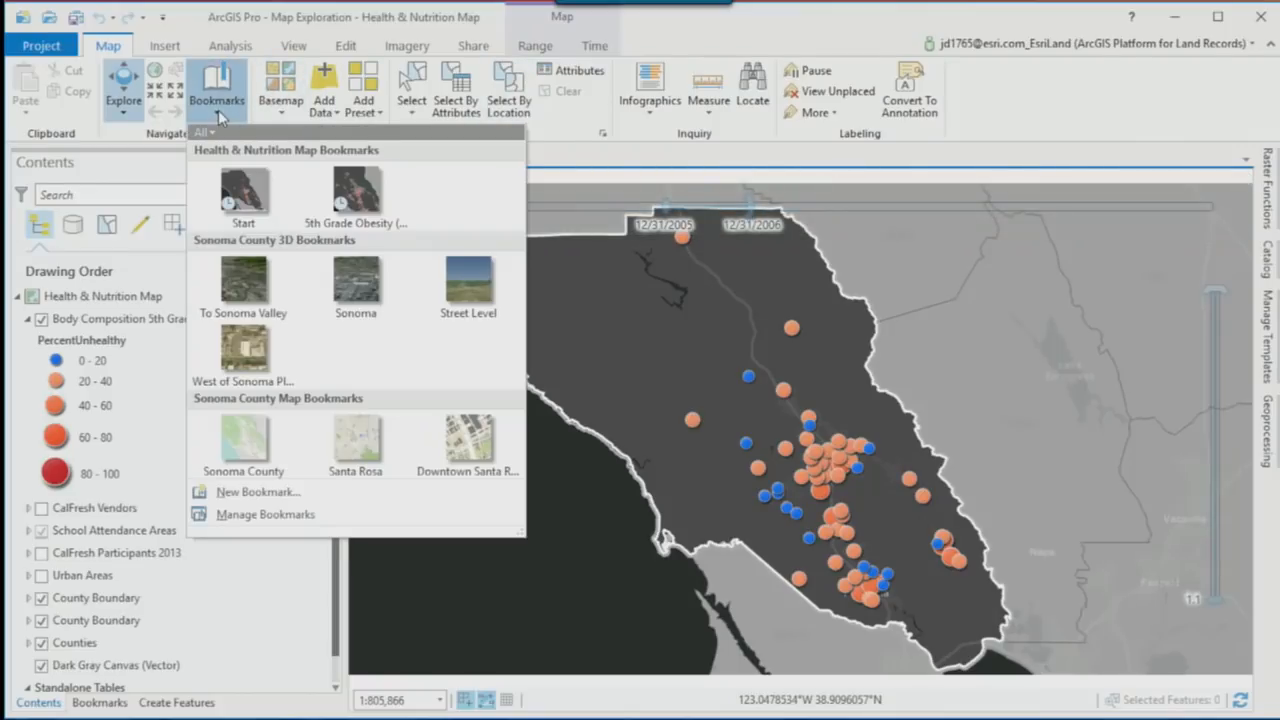
{"action": "left_click", "coordinate": [362, 186]}
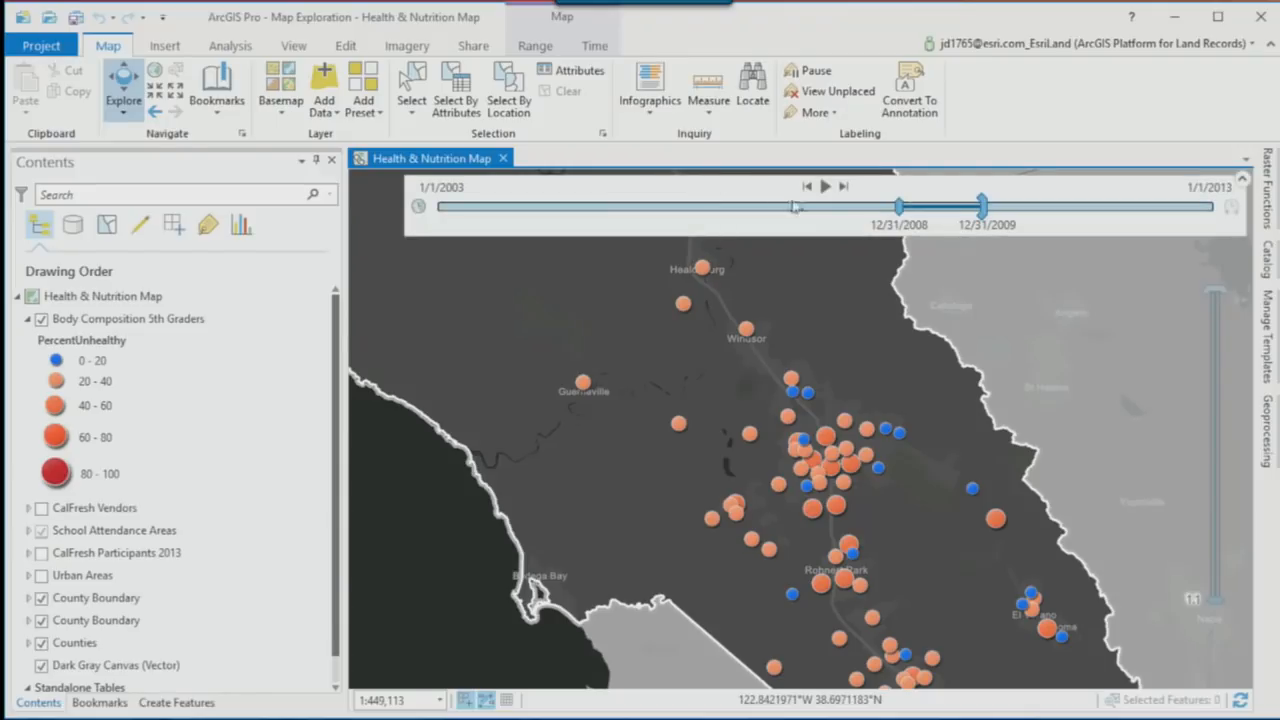
{"action": "left_click", "coordinate": [843, 188]}
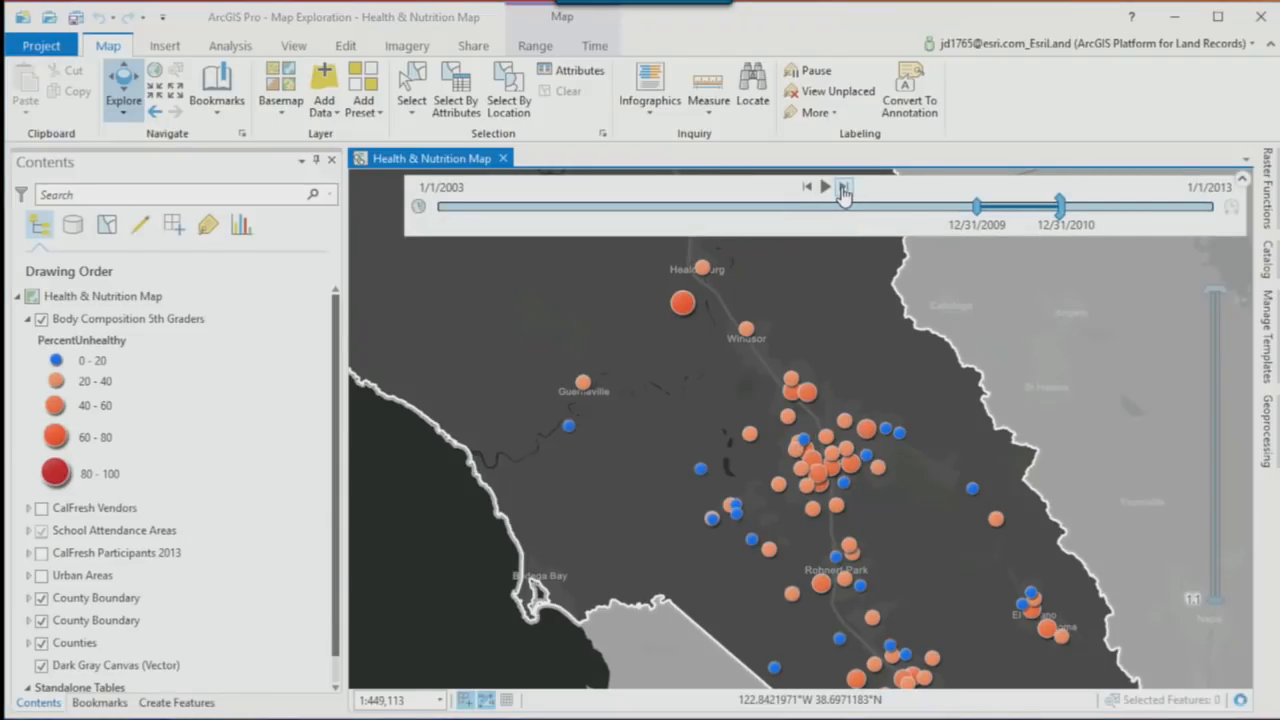
{"action": "left_click", "coordinate": [843, 188]}
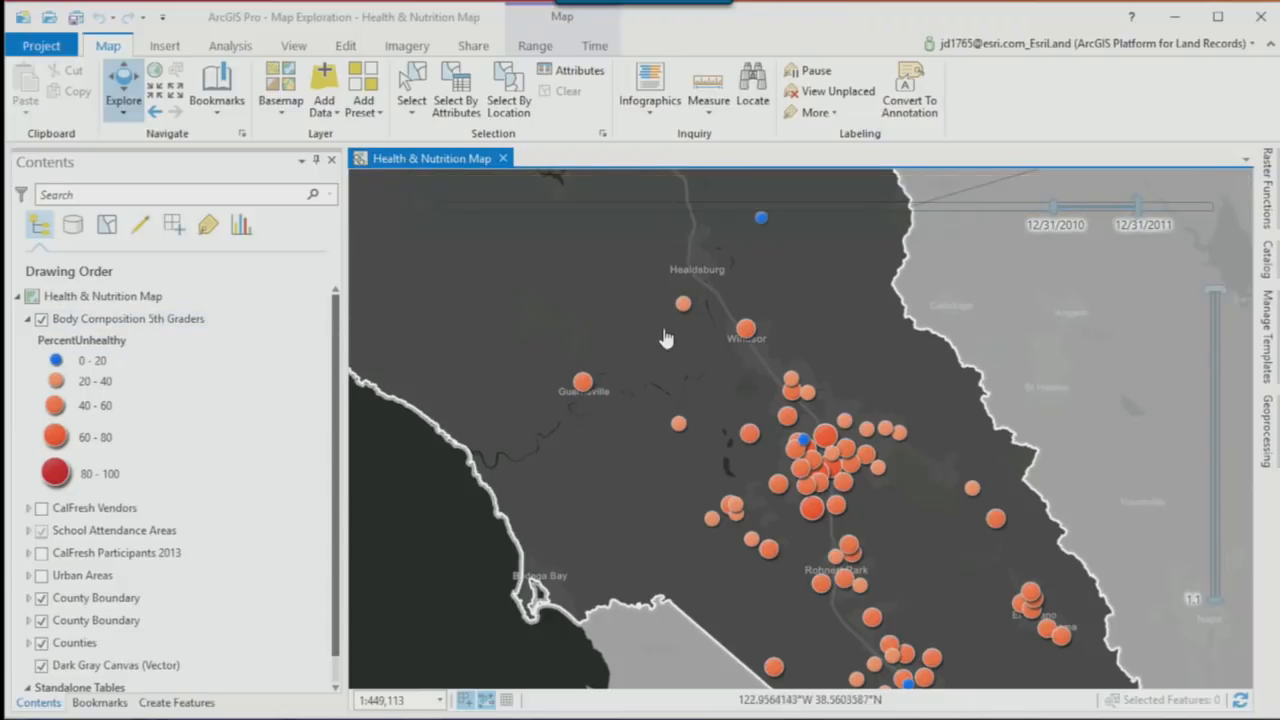
Step: Examine the range settings in the layer properties of Body Composition 5th Graders, leaving them as they are
{"action": "left_click", "coordinate": [191, 330]}
{"action": "right_click", "coordinate": [191, 330]}
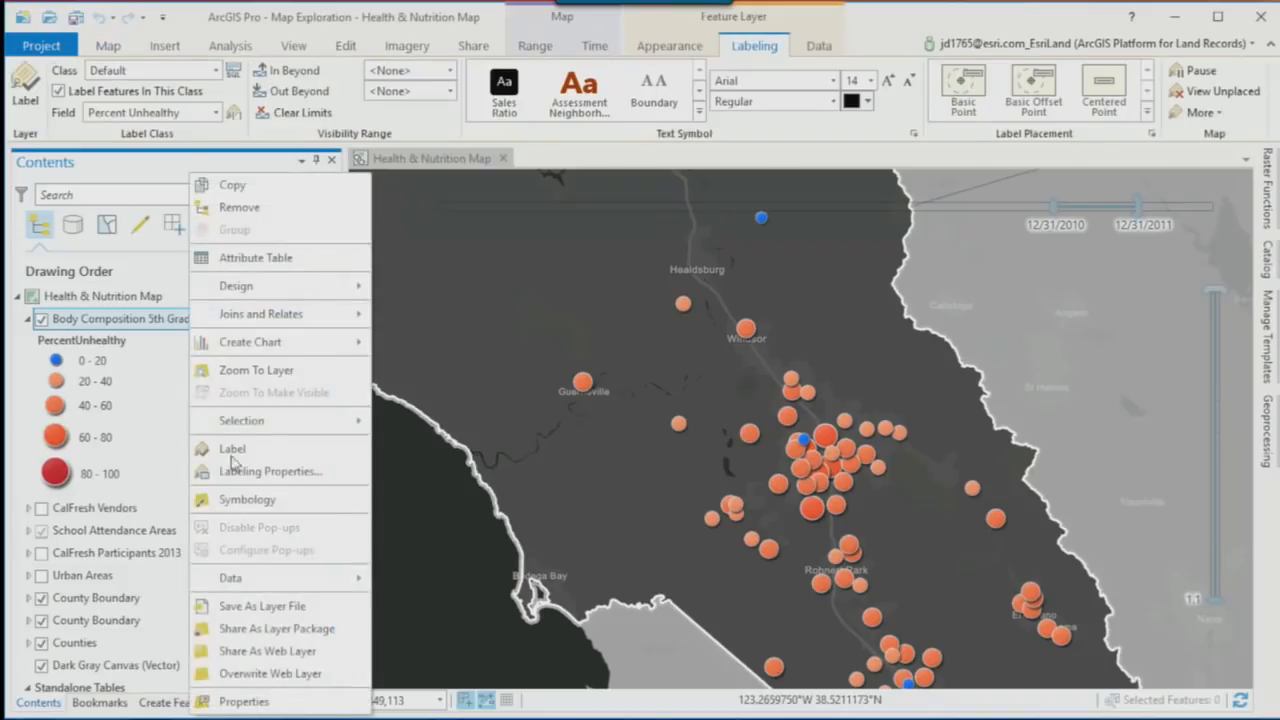
{"action": "left_click", "coordinate": [289, 703]}
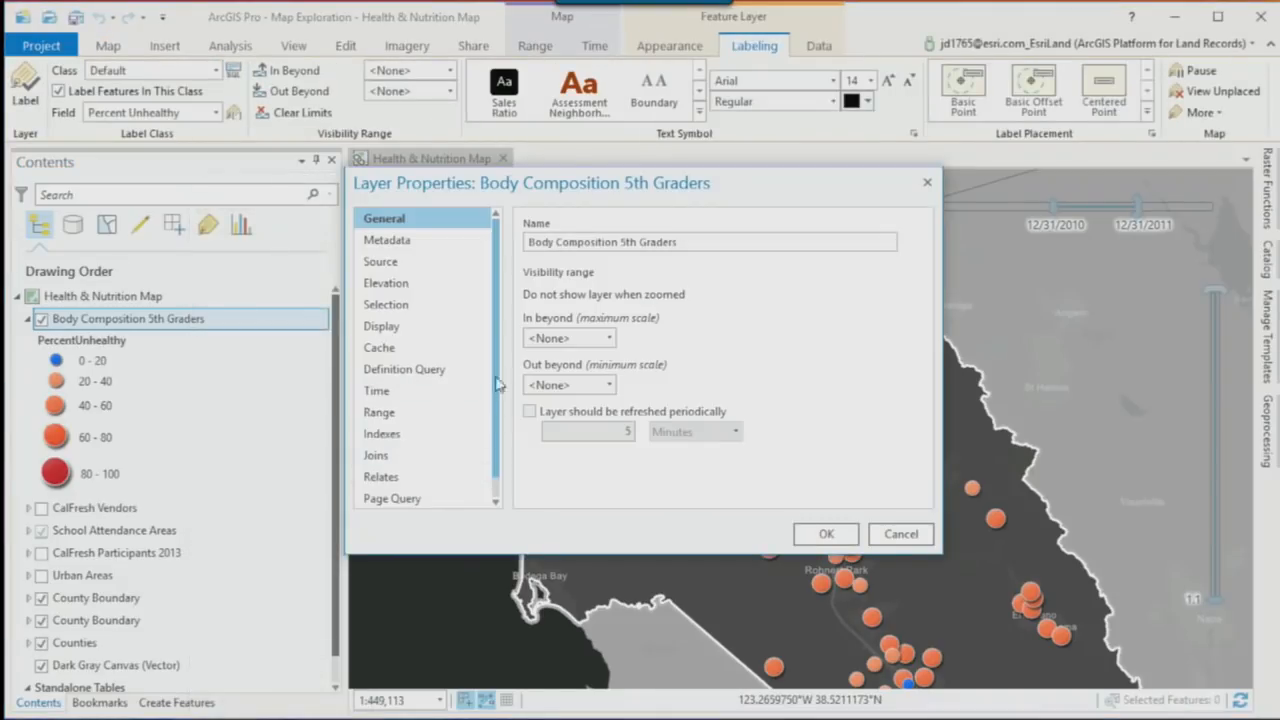
{"action": "left_click", "coordinate": [424, 413]}
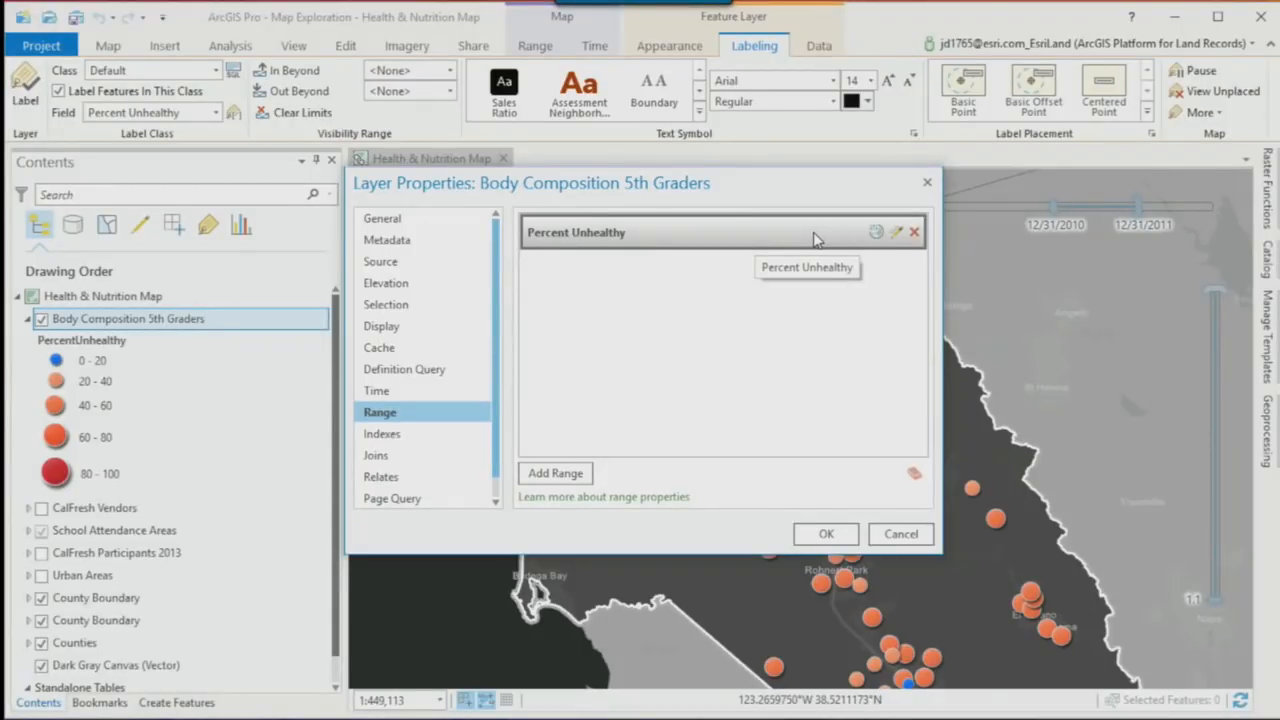
{"action": "left_click", "coordinate": [896, 533]}
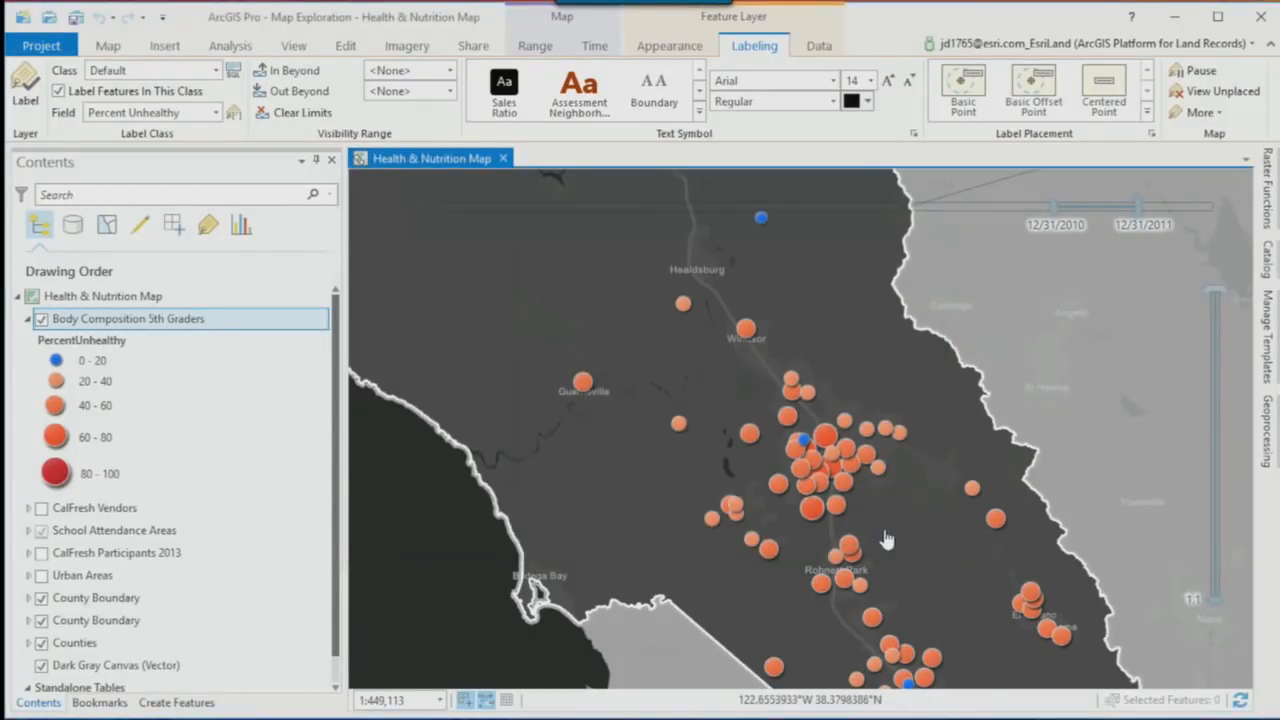
Step: Raise the lower limit of the map's Percent Unhealthy range to about 50.1
{"action": "mouse_move", "coordinate": [1185, 597]}
{"action": "left_click_drag", "start_coordinate": [1216, 598], "coordinate": [1218, 431]}
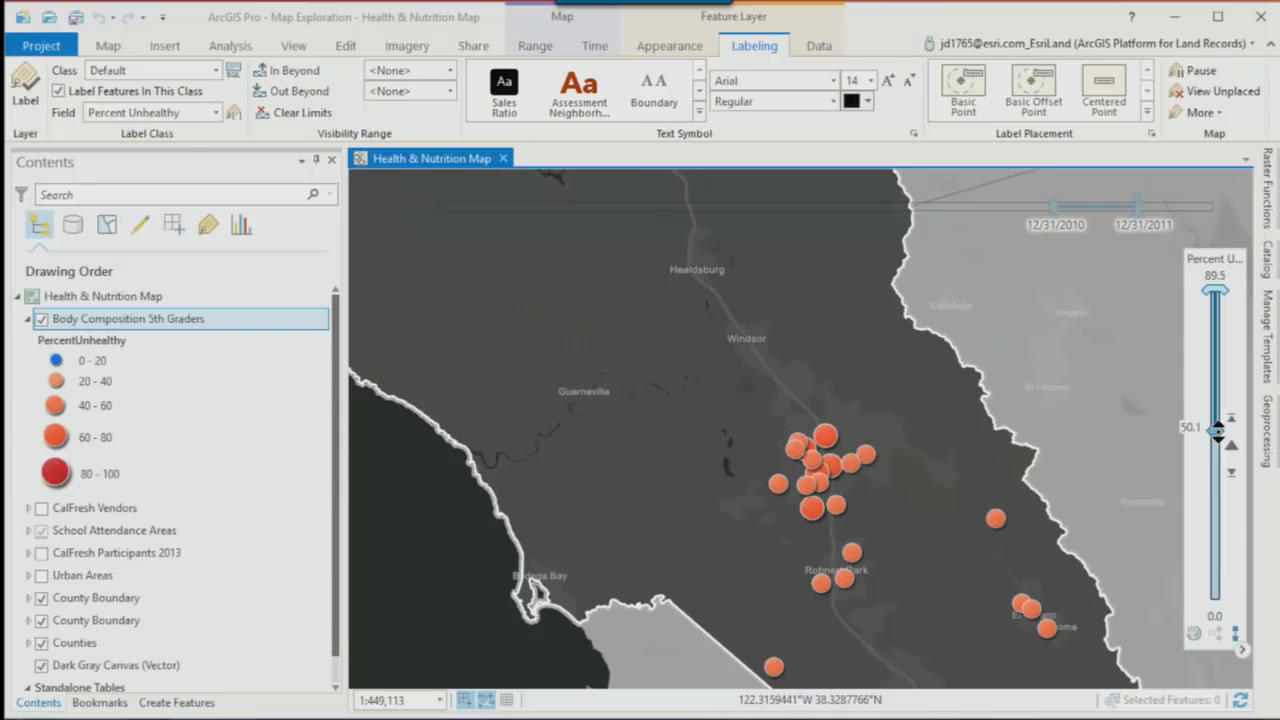
Step: Step the time window back two intervals, and forward three intervals to 12/31/2011–12/31/2012
{"action": "mouse_move", "coordinate": [850, 208]}
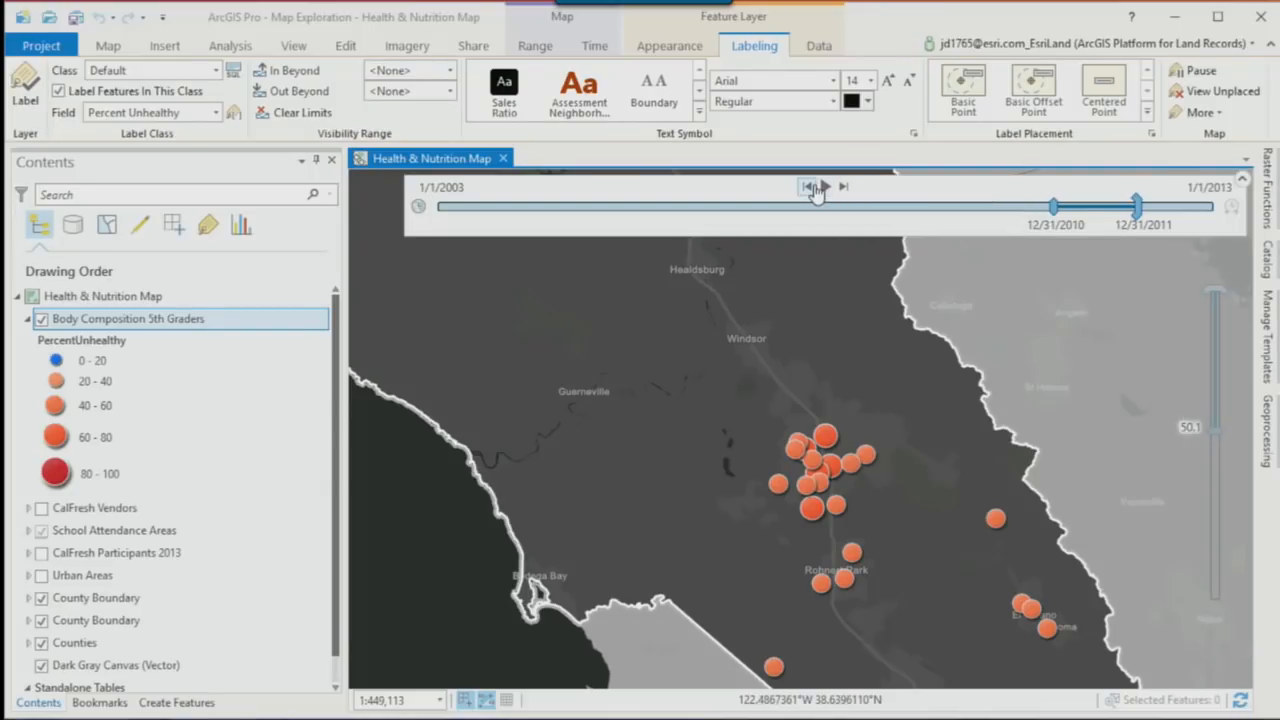
{"action": "left_click", "coordinate": [810, 187]}
{"action": "left_click", "coordinate": [810, 187]}
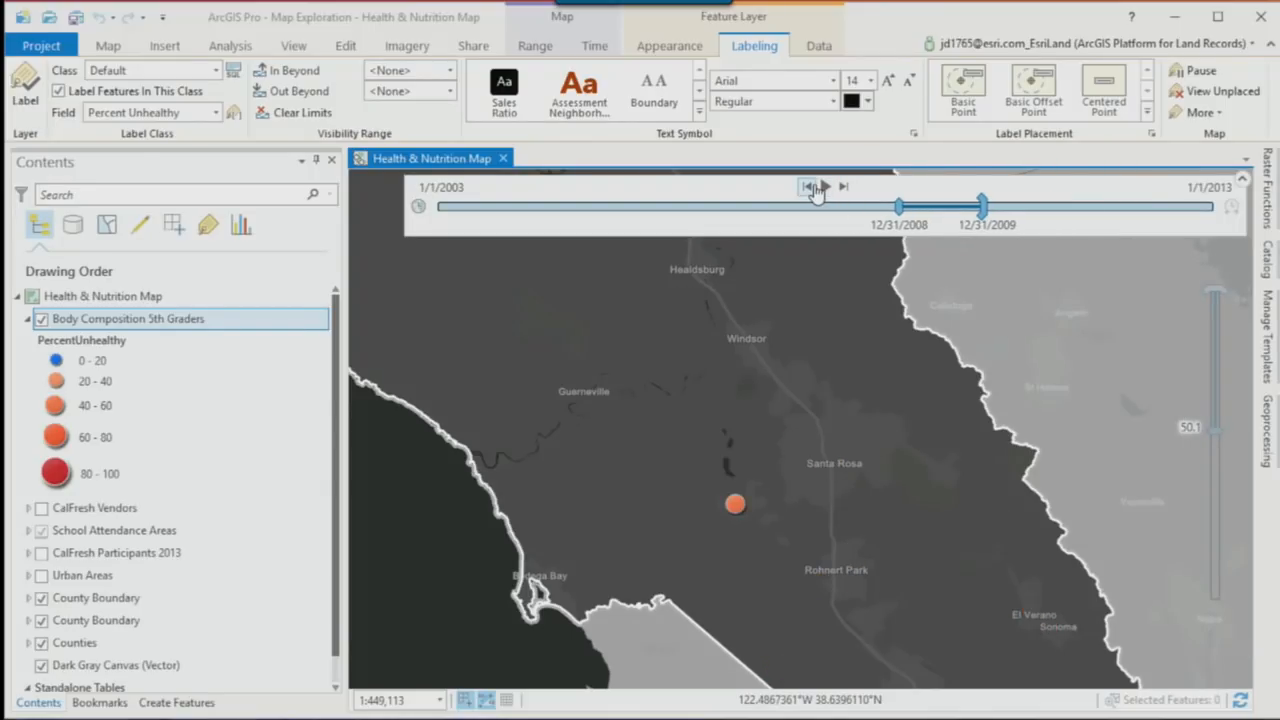
{"action": "left_click", "coordinate": [841, 188]}
{"action": "left_click", "coordinate": [841, 188]}
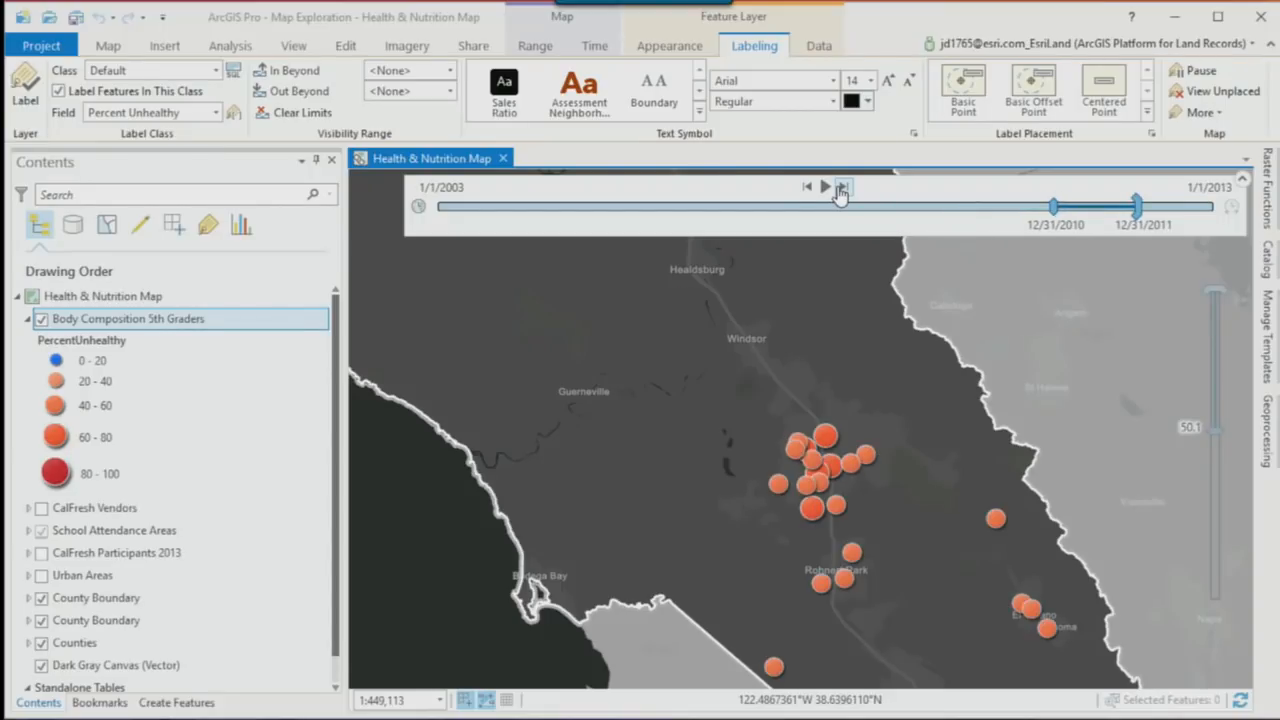
{"action": "left_click", "coordinate": [841, 188]}
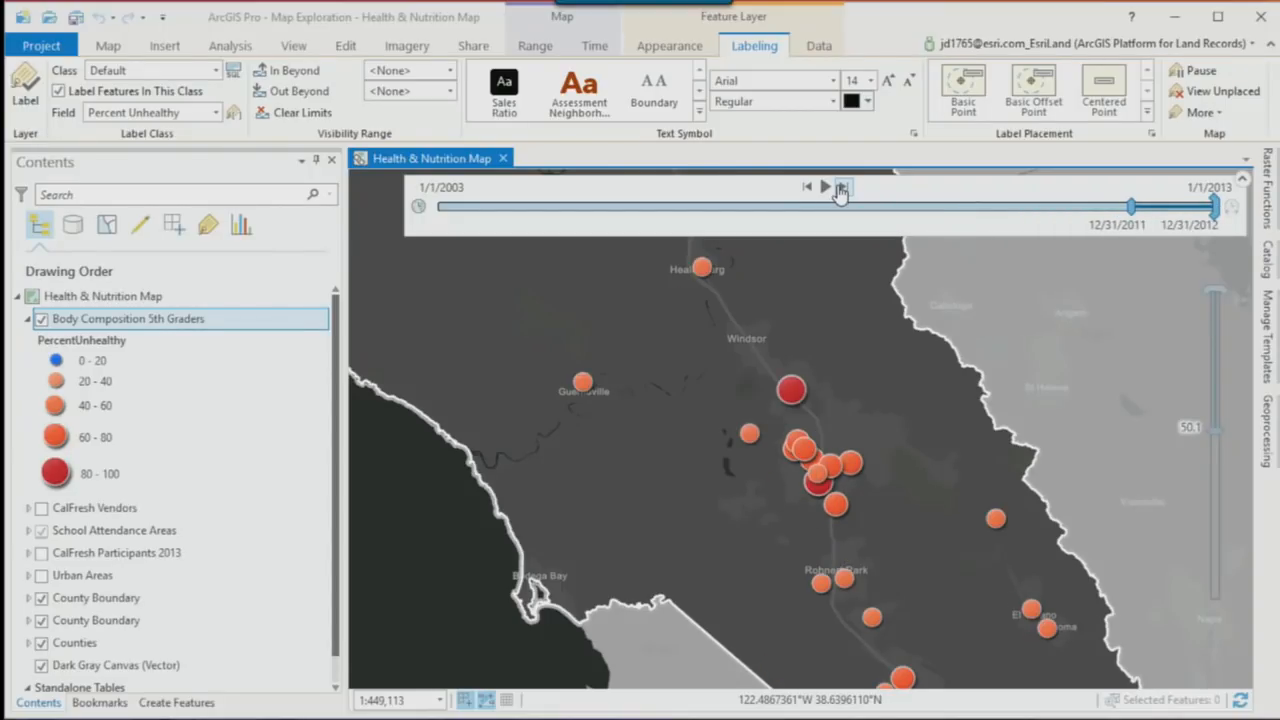
Step: List the contents by charts and open the Distribution of Percent Unhealthy chart of Body Composition 5th Graders
{"action": "left_click", "coordinate": [246, 231]}
{"action": "right_click", "coordinate": [200, 345]}
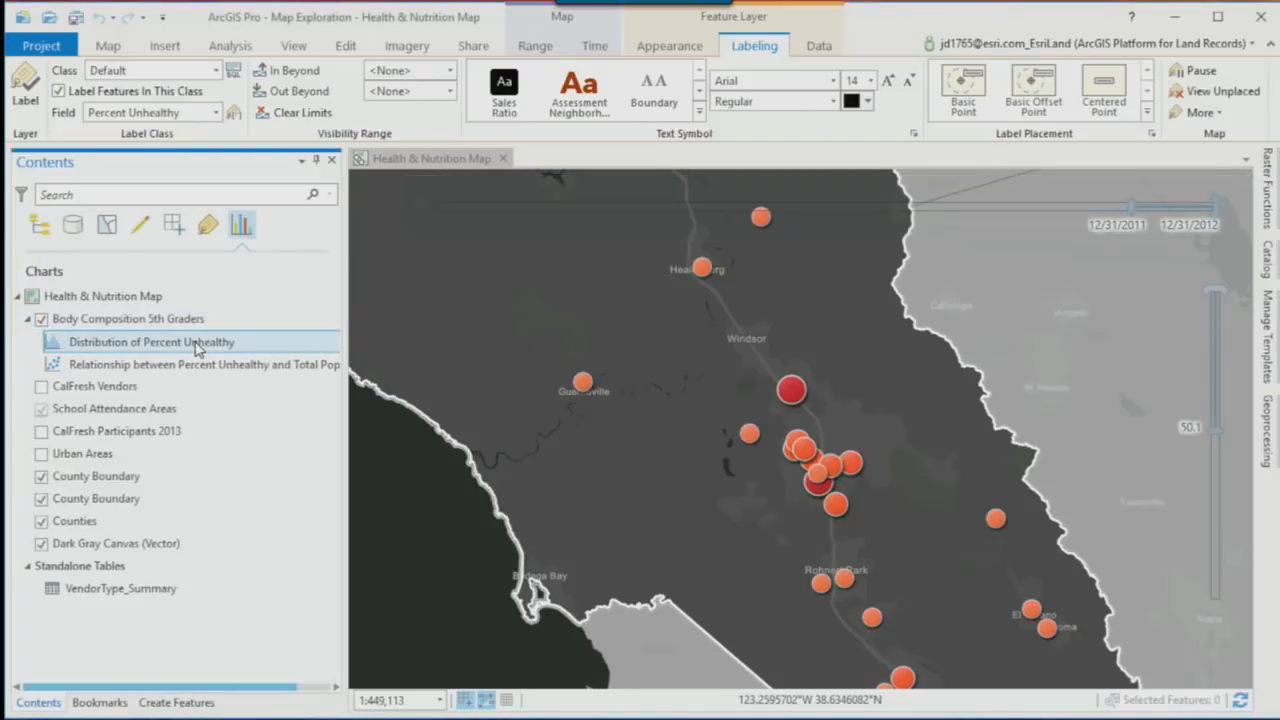
{"action": "left_click", "coordinate": [215, 358]}
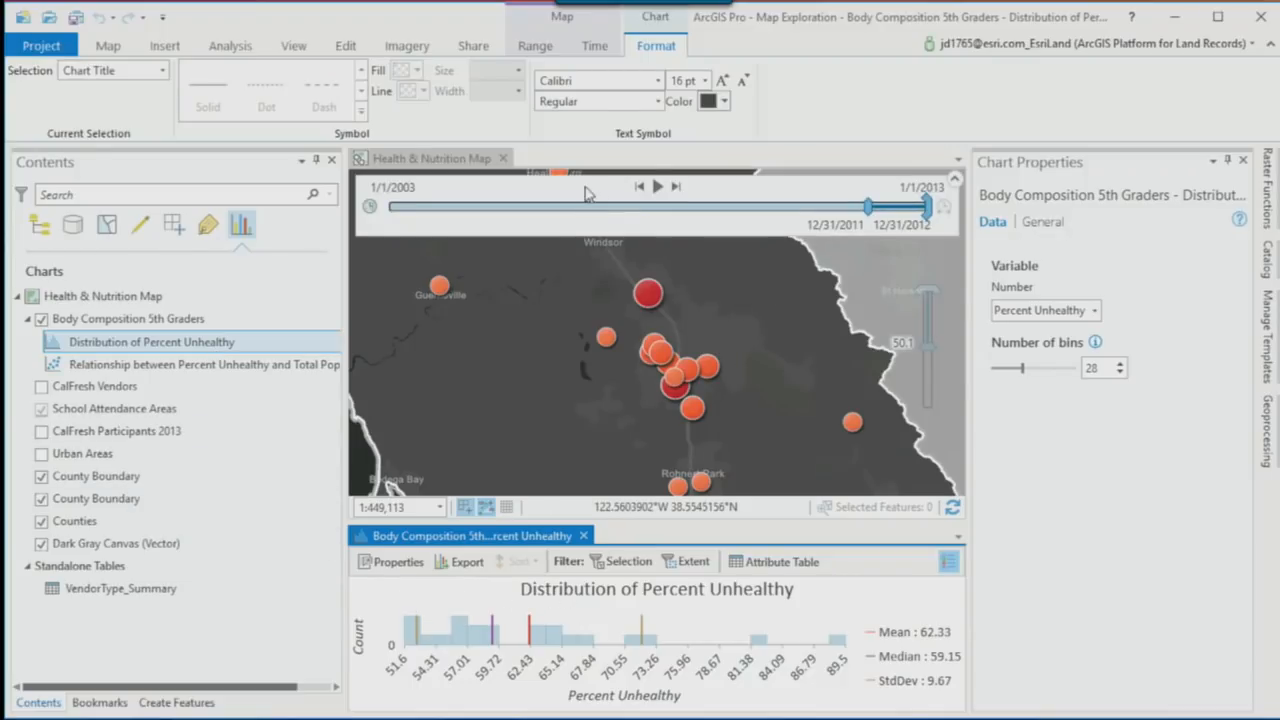
Step: Step the time window back to 12/31/2010–12/31/2011 and filter the distribution chart by the map extent
{"action": "left_click", "coordinate": [640, 190]}
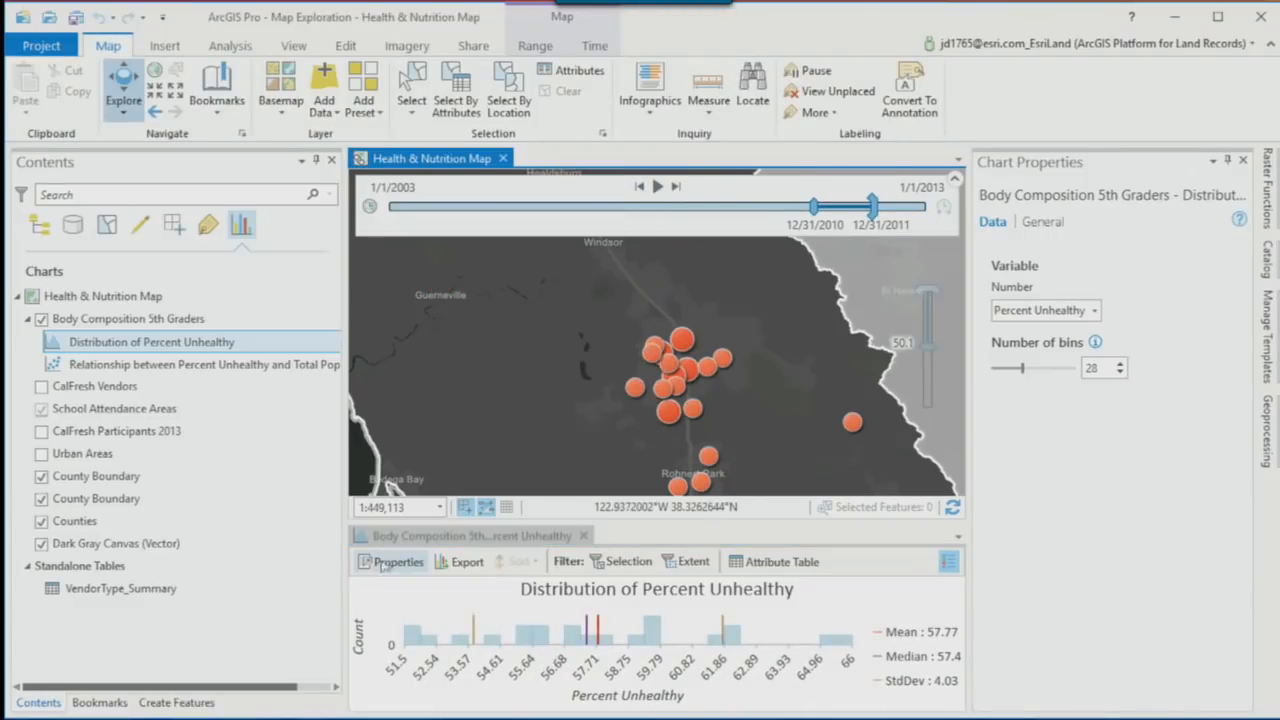
{"action": "left_click", "coordinate": [695, 564]}
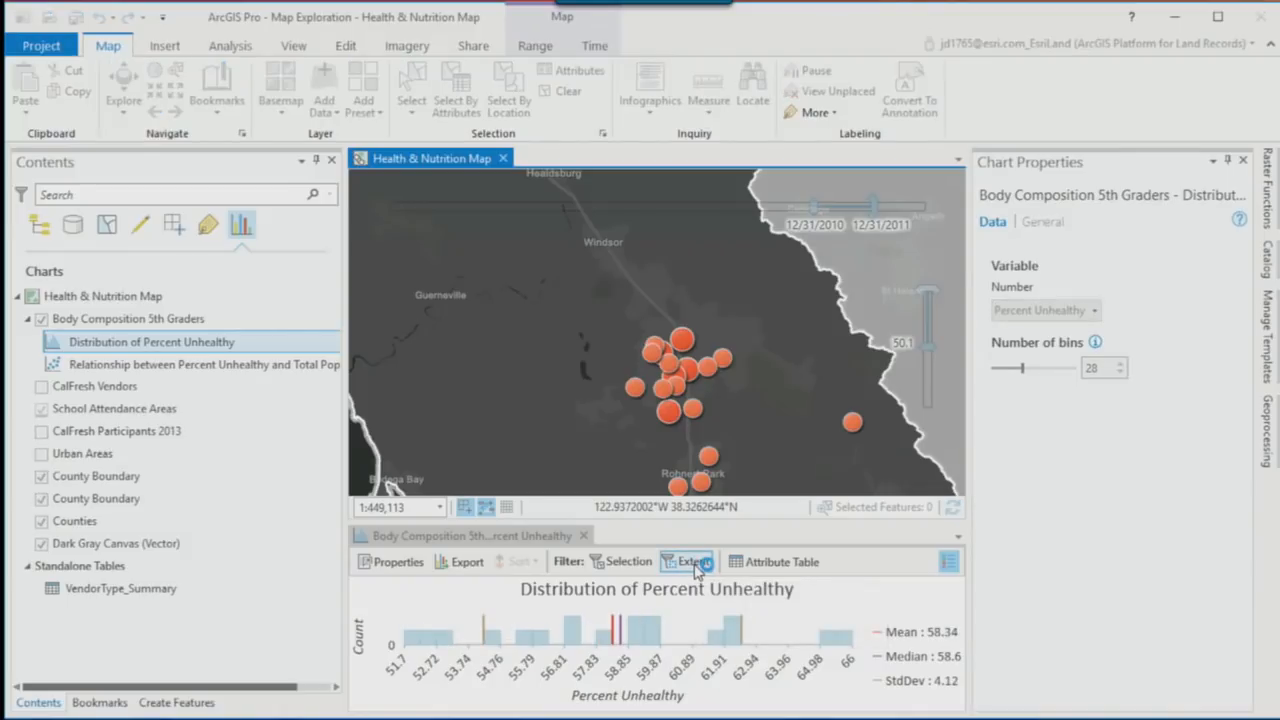
{"action": "scroll", "coordinate": [777, 425], "scroll_direction": "up", "scroll_amount": 2}
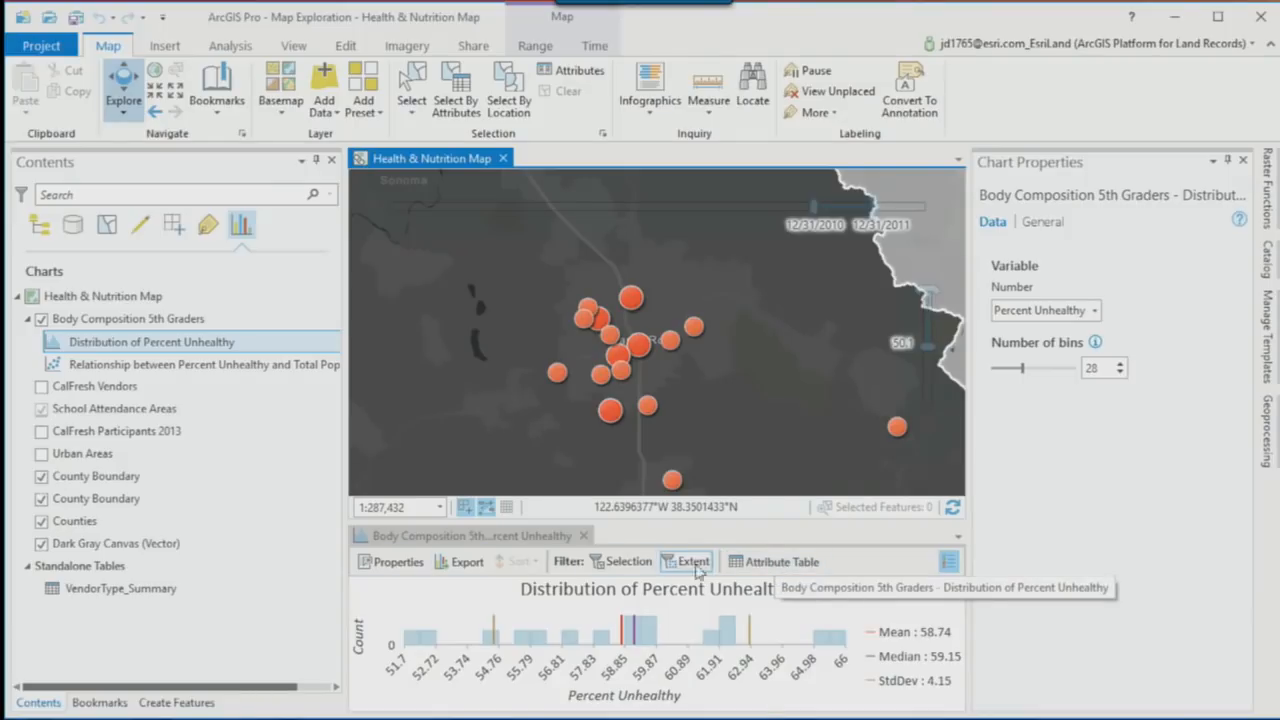
Step: Close the chart properties and open the Body Composition 5th Graders attribute table in a floating window over the map
{"action": "left_click", "coordinate": [1243, 160]}
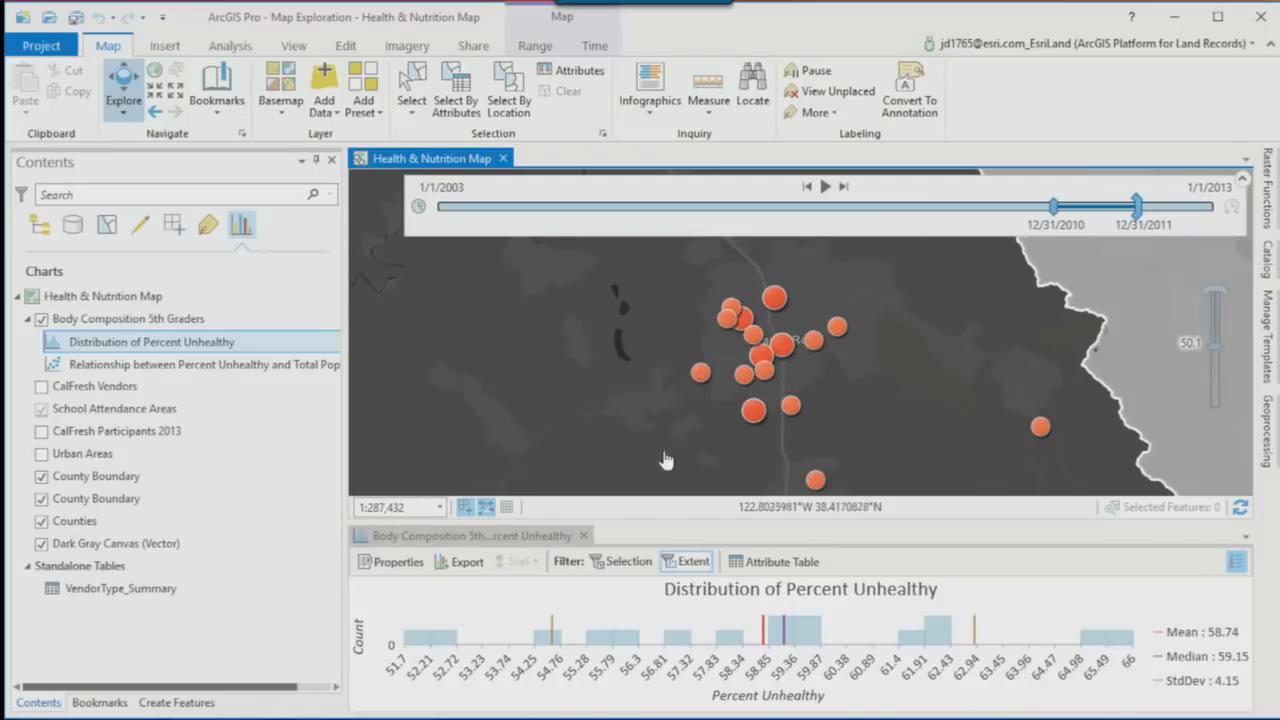
{"action": "left_click", "coordinate": [750, 563]}
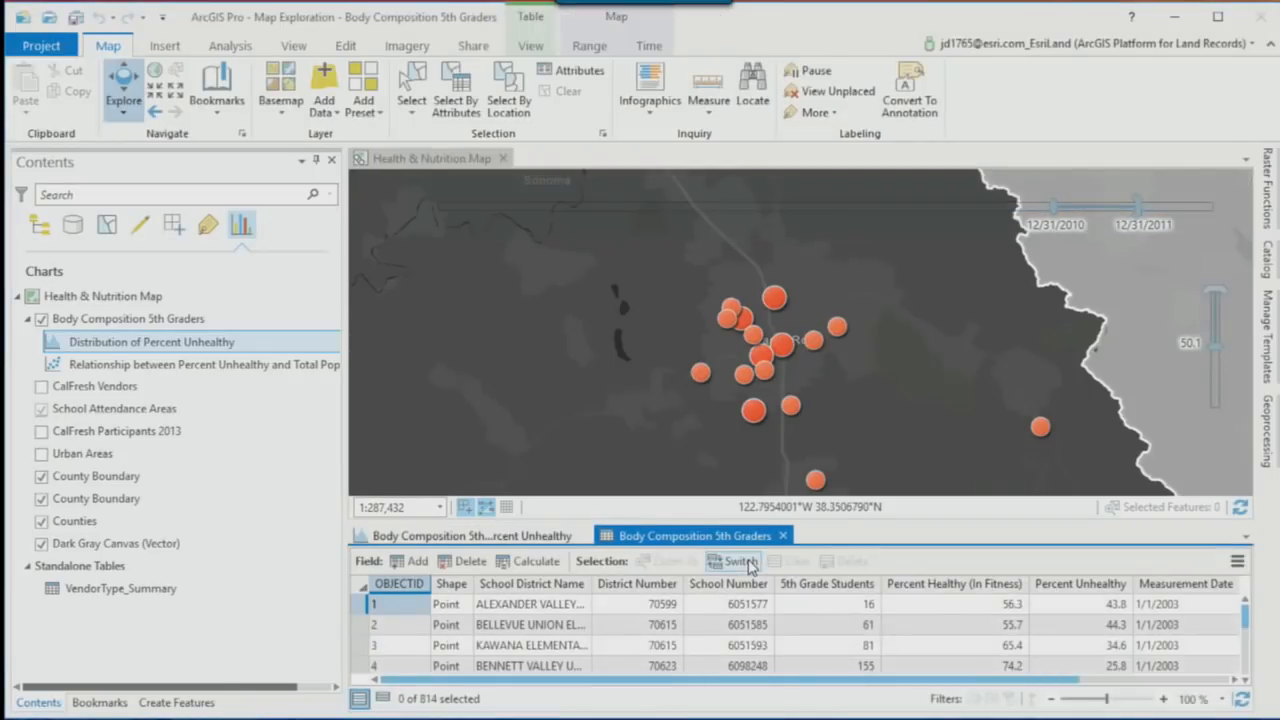
{"action": "left_click_drag", "start_coordinate": [737, 537], "coordinate": [461, 143]}
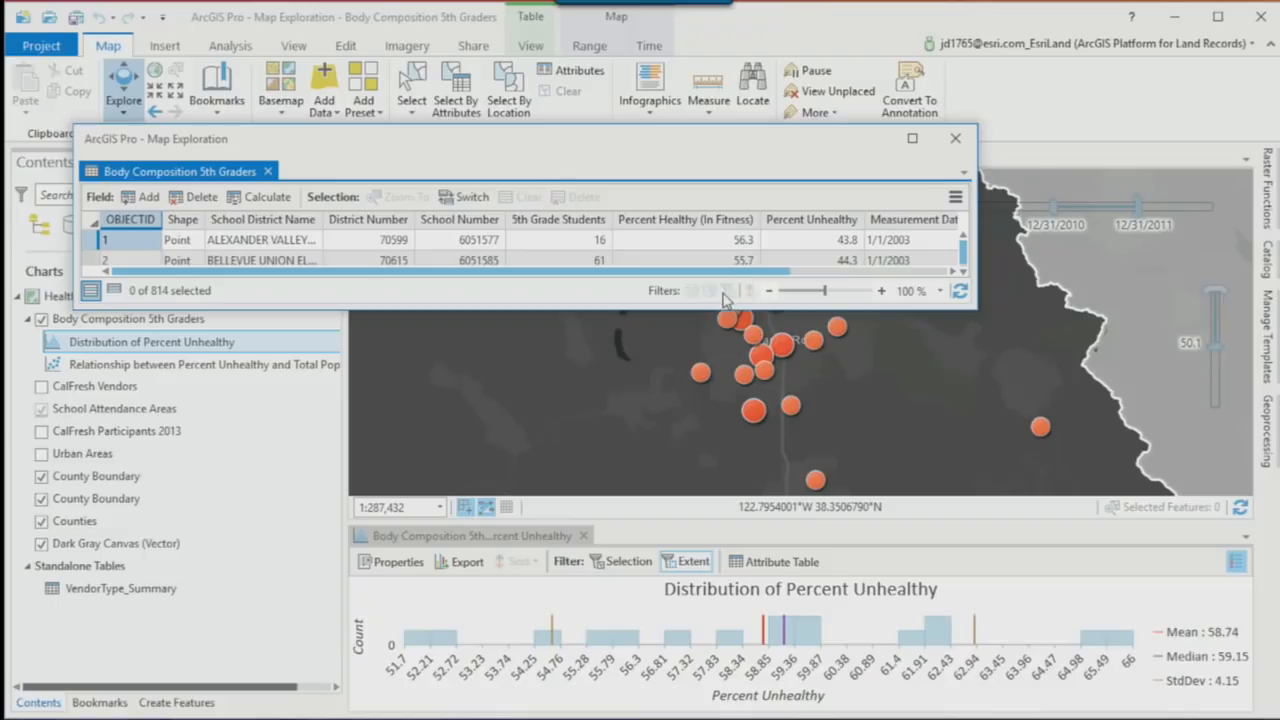
Step: Filter the Body Composition 5th Graders attribute table by the map's time and range
{"action": "left_click", "coordinate": [531, 48]}
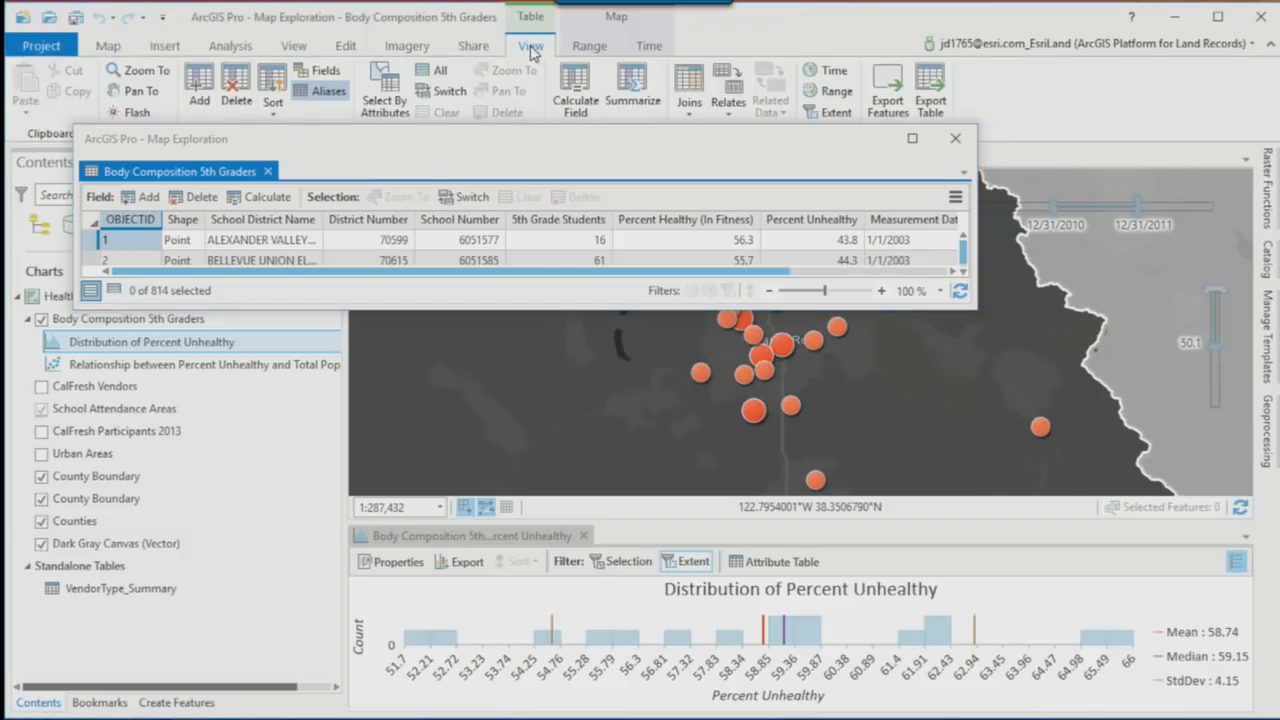
{"action": "left_click", "coordinate": [822, 72]}
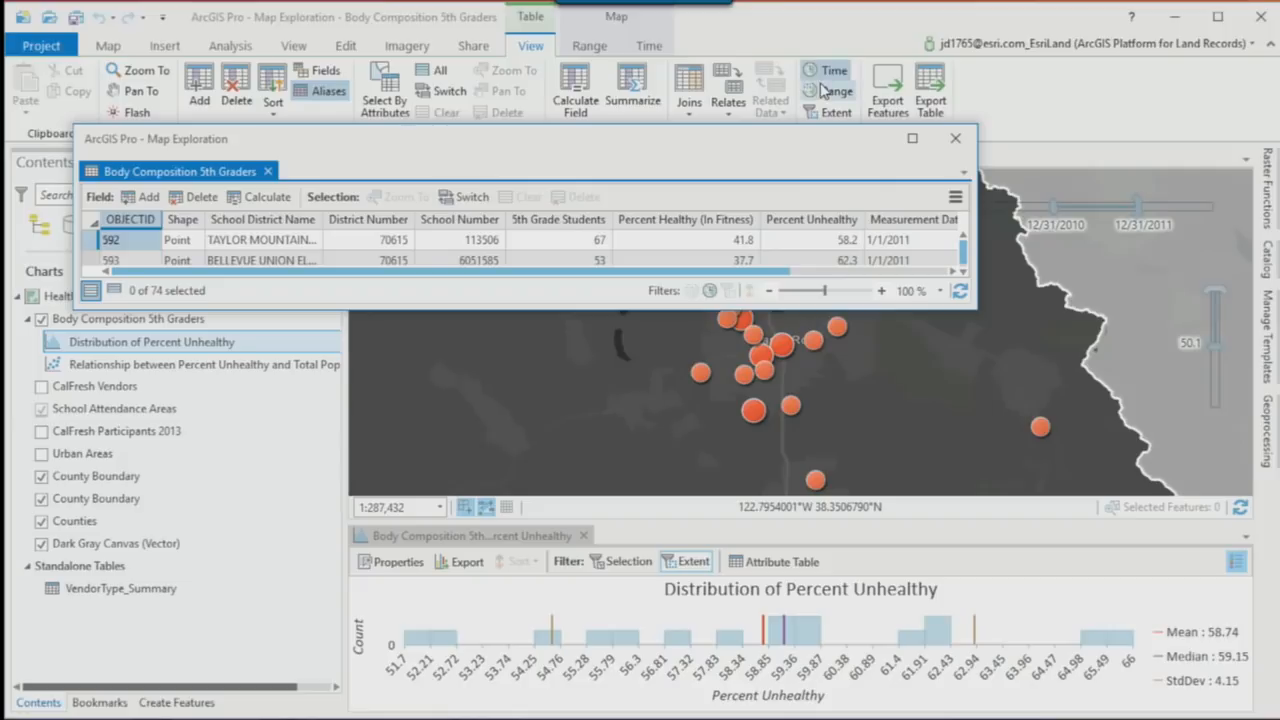
{"action": "left_click", "coordinate": [822, 94]}
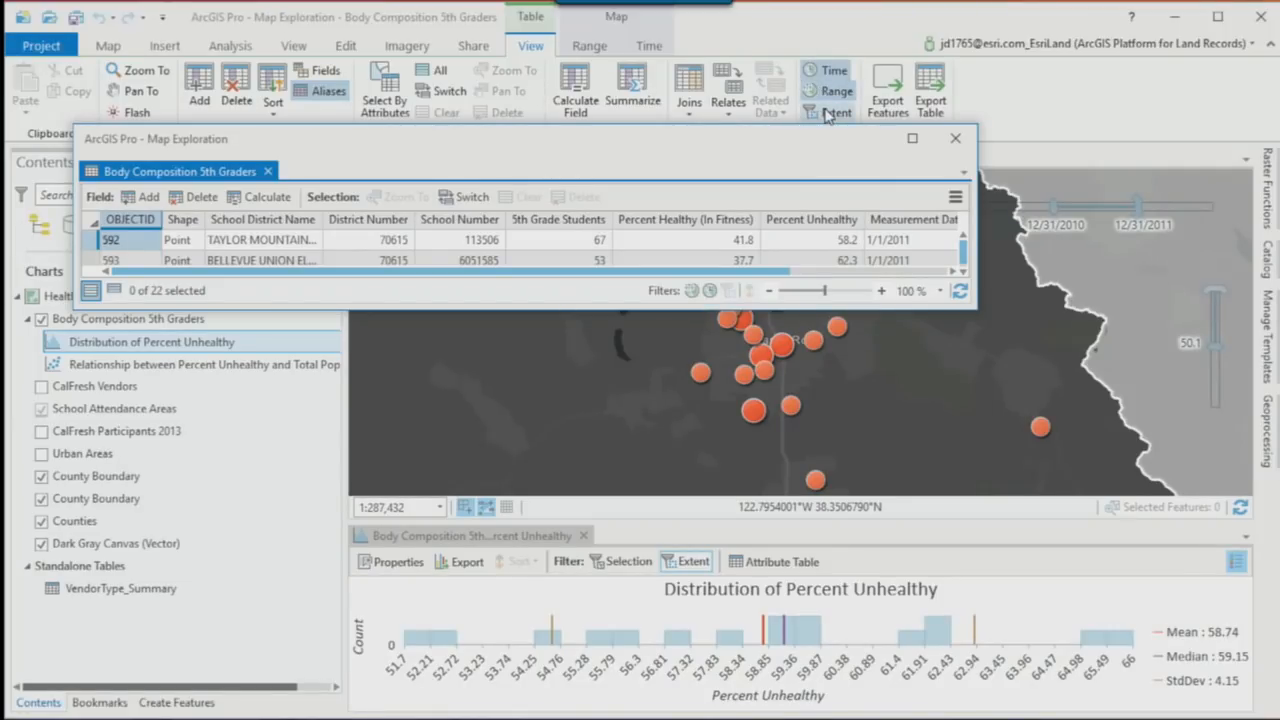
{"action": "scroll", "coordinate": [821, 431], "scroll_direction": "up", "scroll_amount": 1}
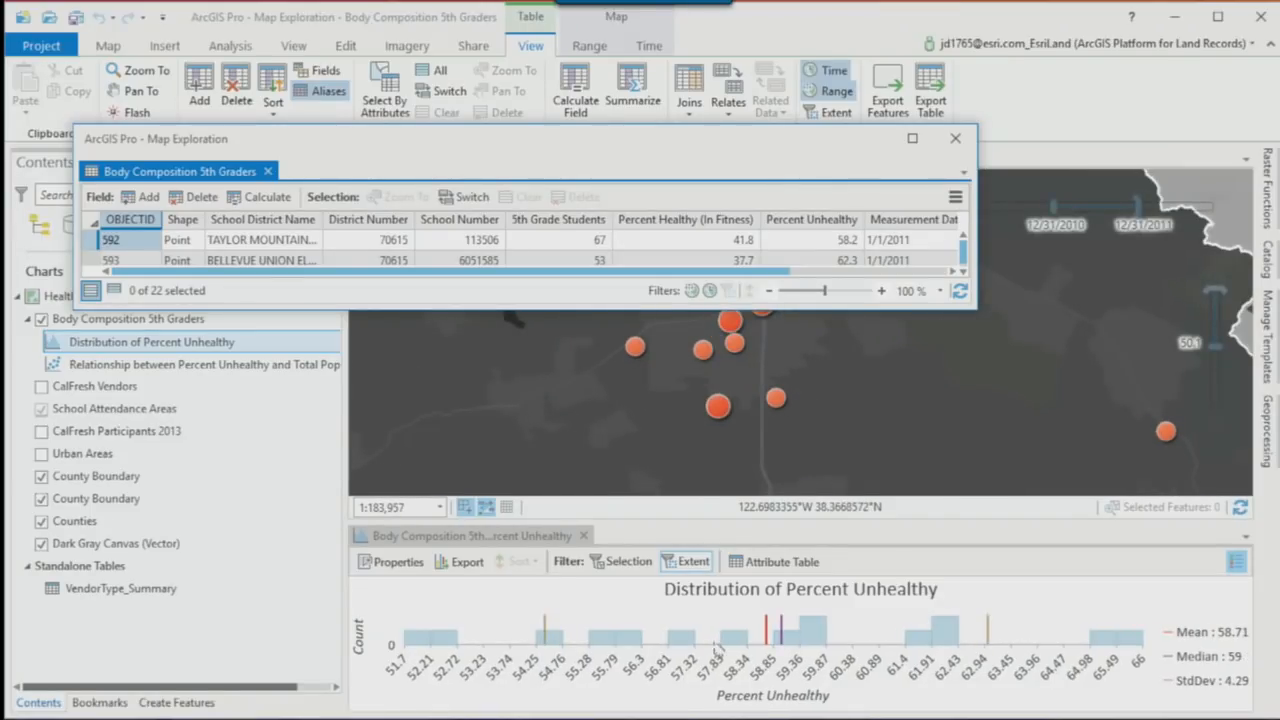
Step: Select the histogram bars covering 55.28 to 56.3 percent unhealthy and show only the selected records in the attribute table
{"action": "left_click", "coordinate": [678, 640]}
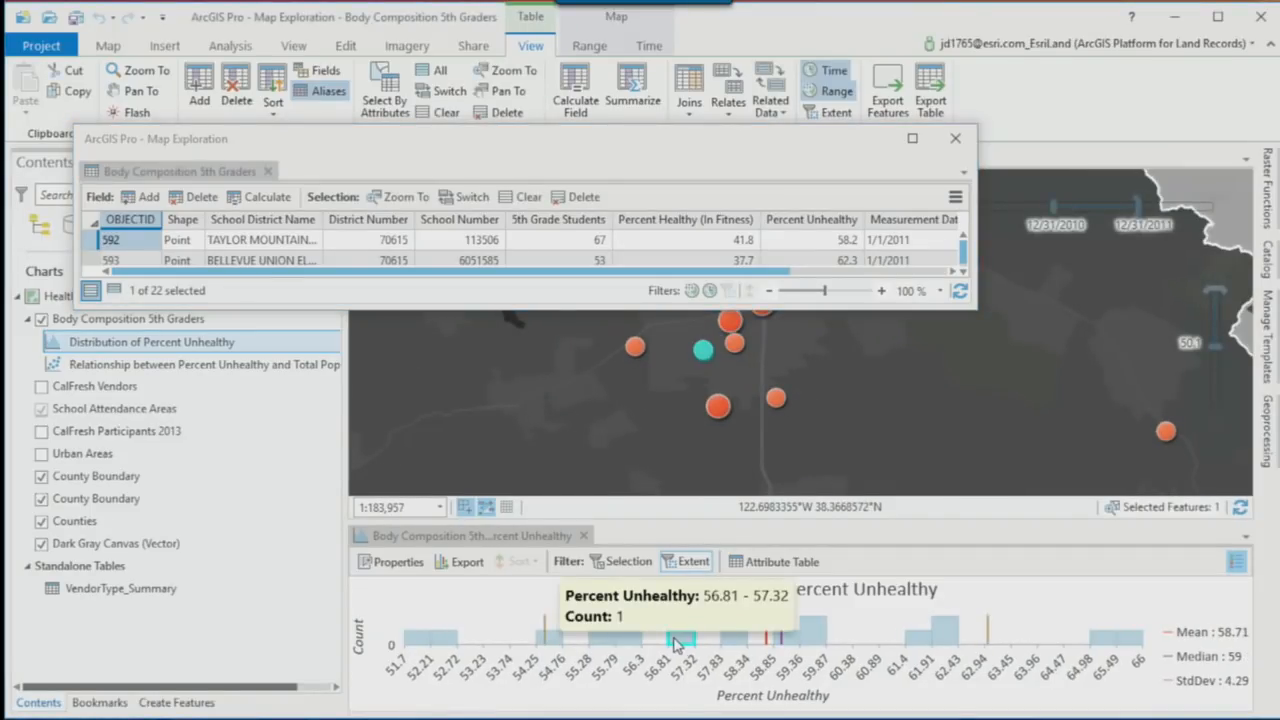
{"action": "left_click_drag", "start_coordinate": [590, 632], "coordinate": [643, 644]}
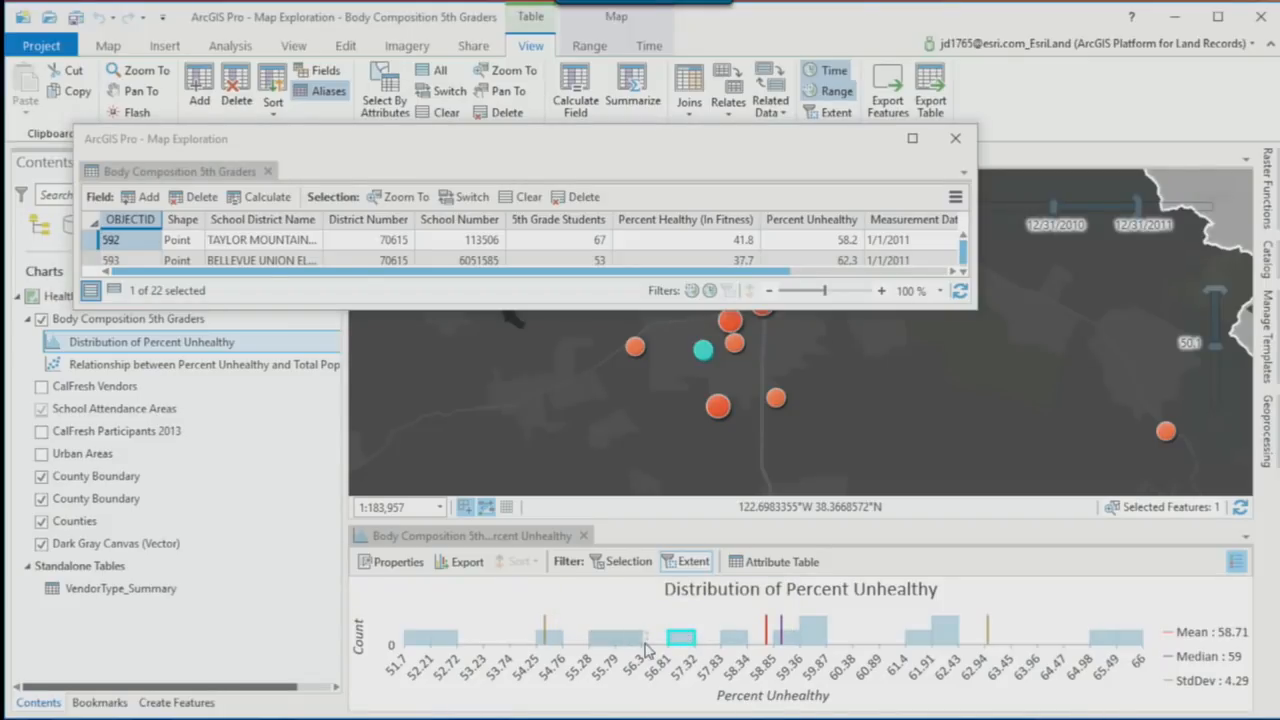
{"action": "left_click", "coordinate": [114, 291]}
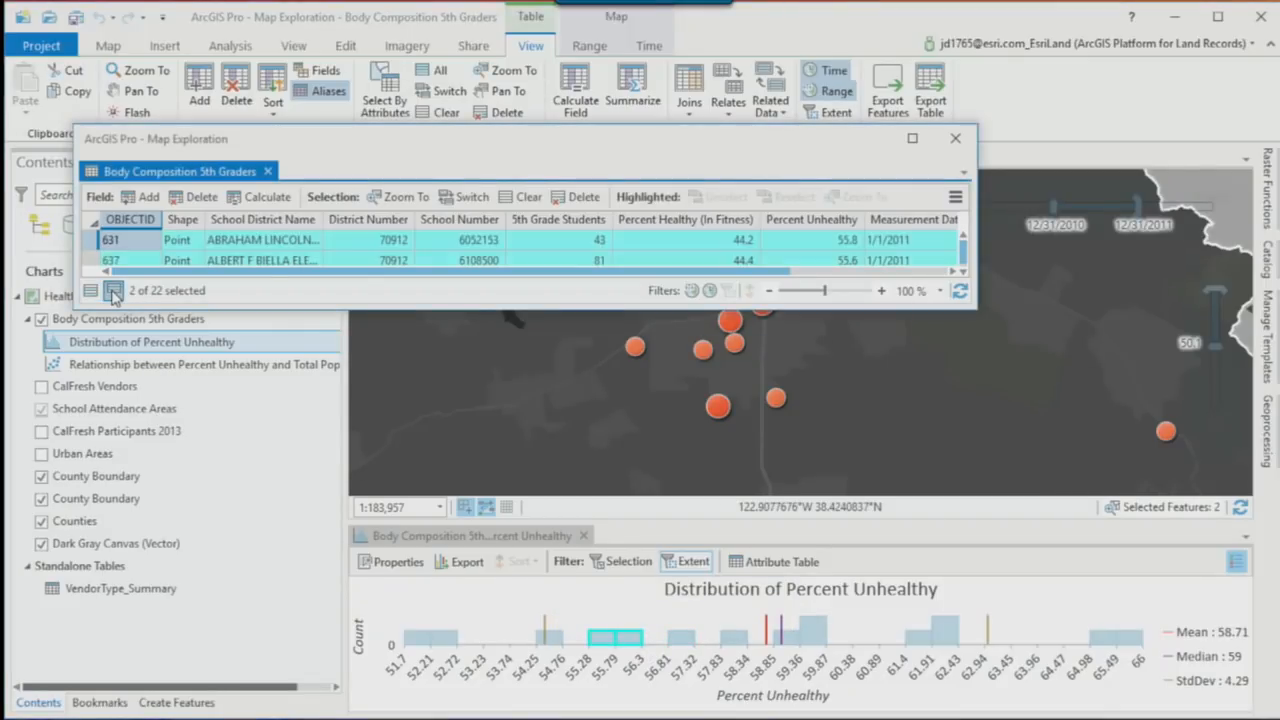
Step: Highlight the selected school records one at a time in the enlarged table, uncovering the map, and close the table window
{"action": "left_click", "coordinate": [99, 264]}
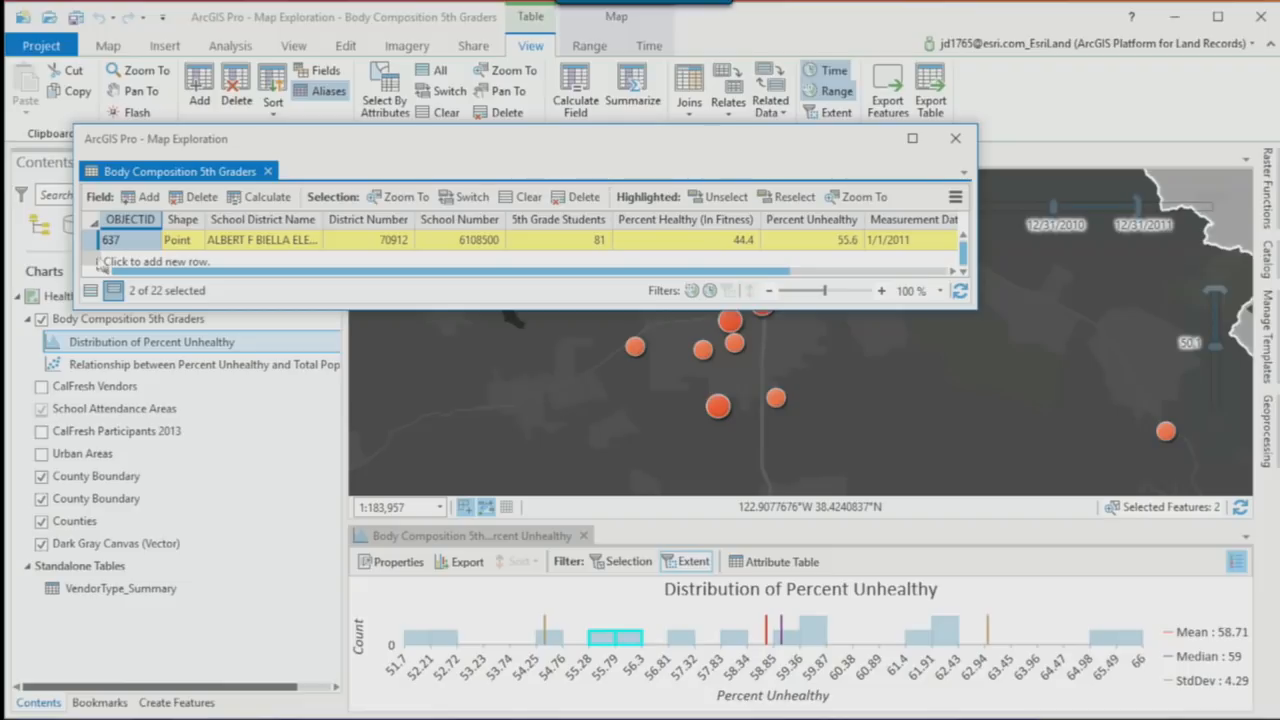
{"action": "left_click_drag", "start_coordinate": [118, 310], "coordinate": [125, 372]}
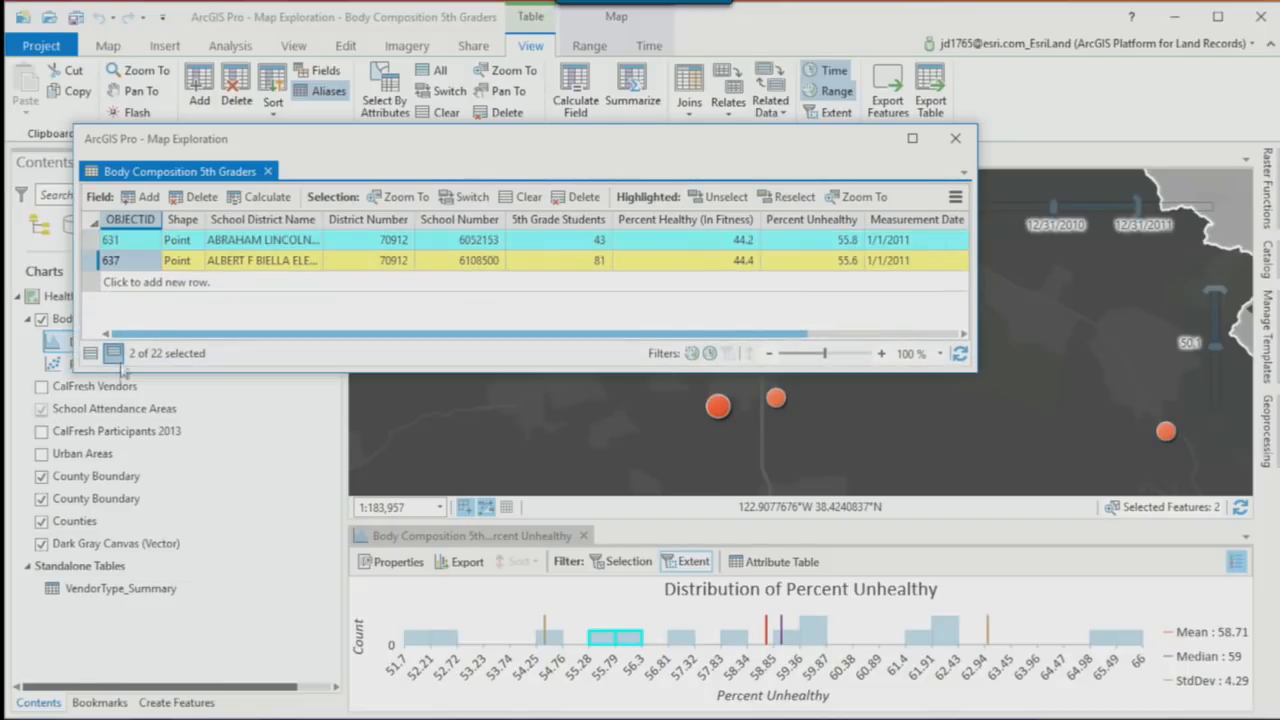
{"action": "left_click", "coordinate": [92, 242]}
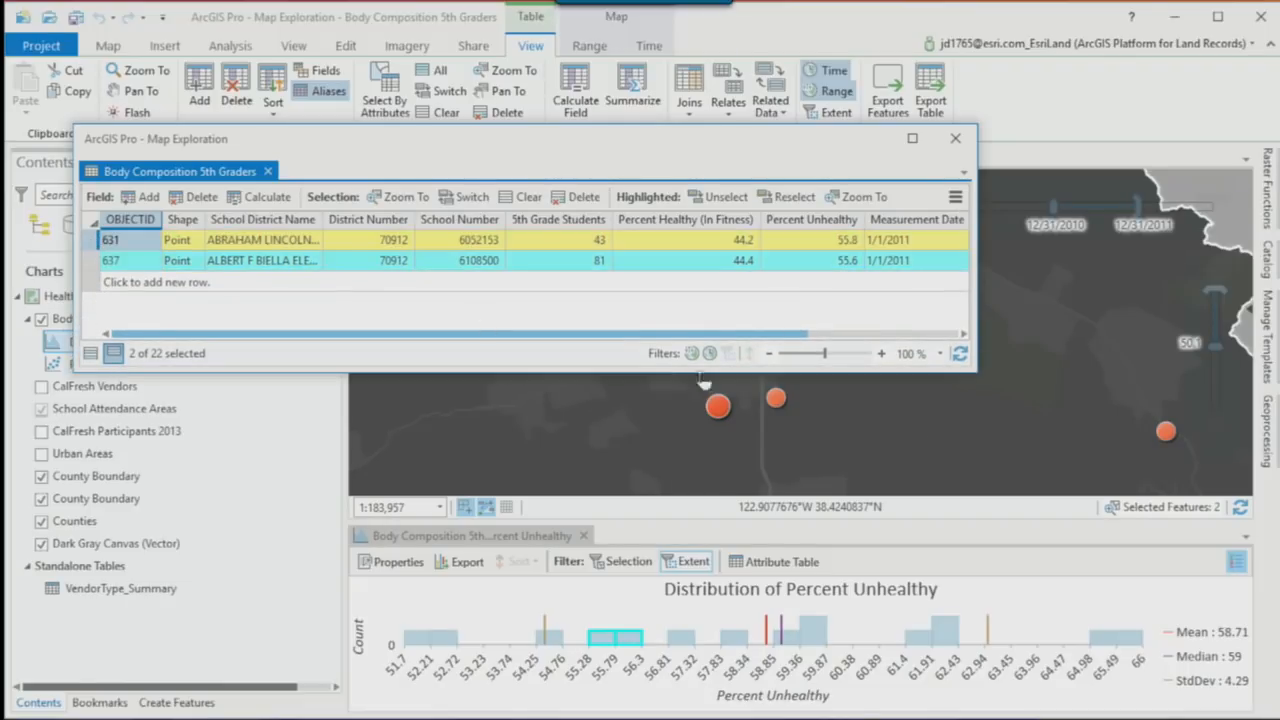
{"action": "left_click", "coordinate": [1048, 424]}
{"action": "left_click_drag", "start_coordinate": [848, 145], "coordinate": [943, 442]}
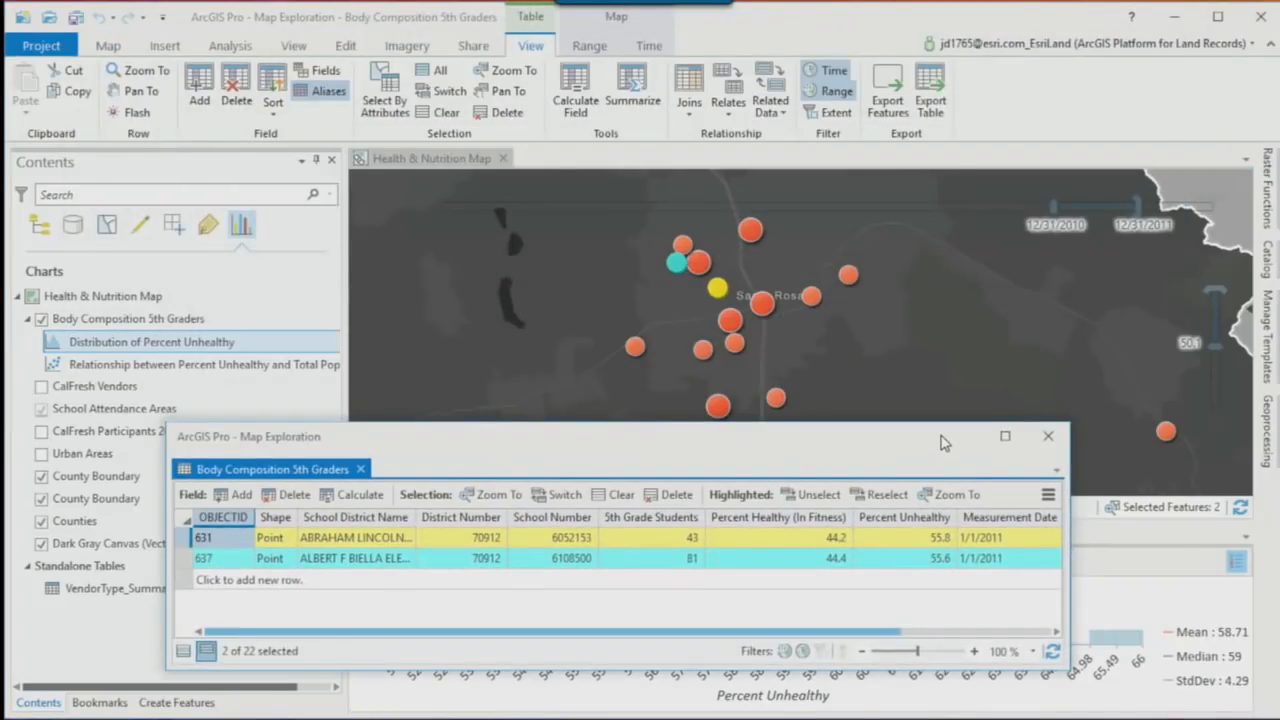
{"action": "left_click", "coordinate": [1048, 436]}
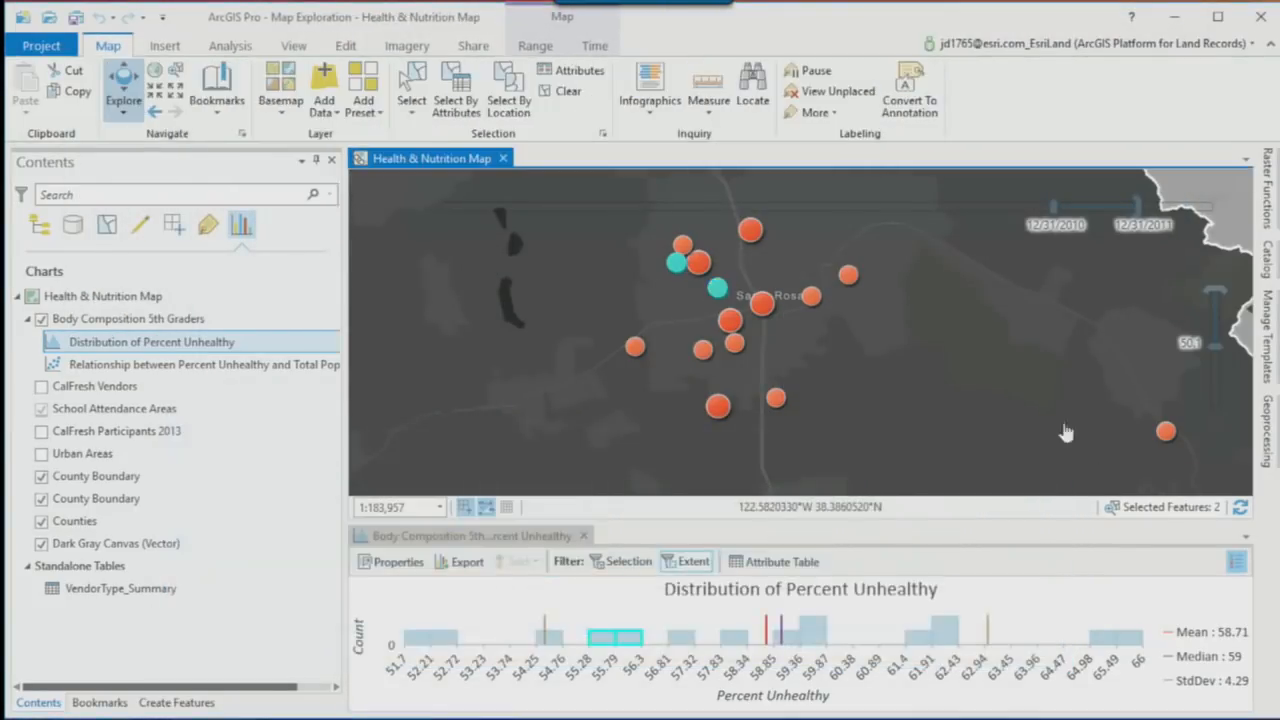
Step: Open the 5th Grade Body Composition layout from the project and close the Distribution of Percent Unhealthy chart
{"action": "mouse_move", "coordinate": [577, 175]}
{"action": "mouse_move", "coordinate": [1234, 297]}
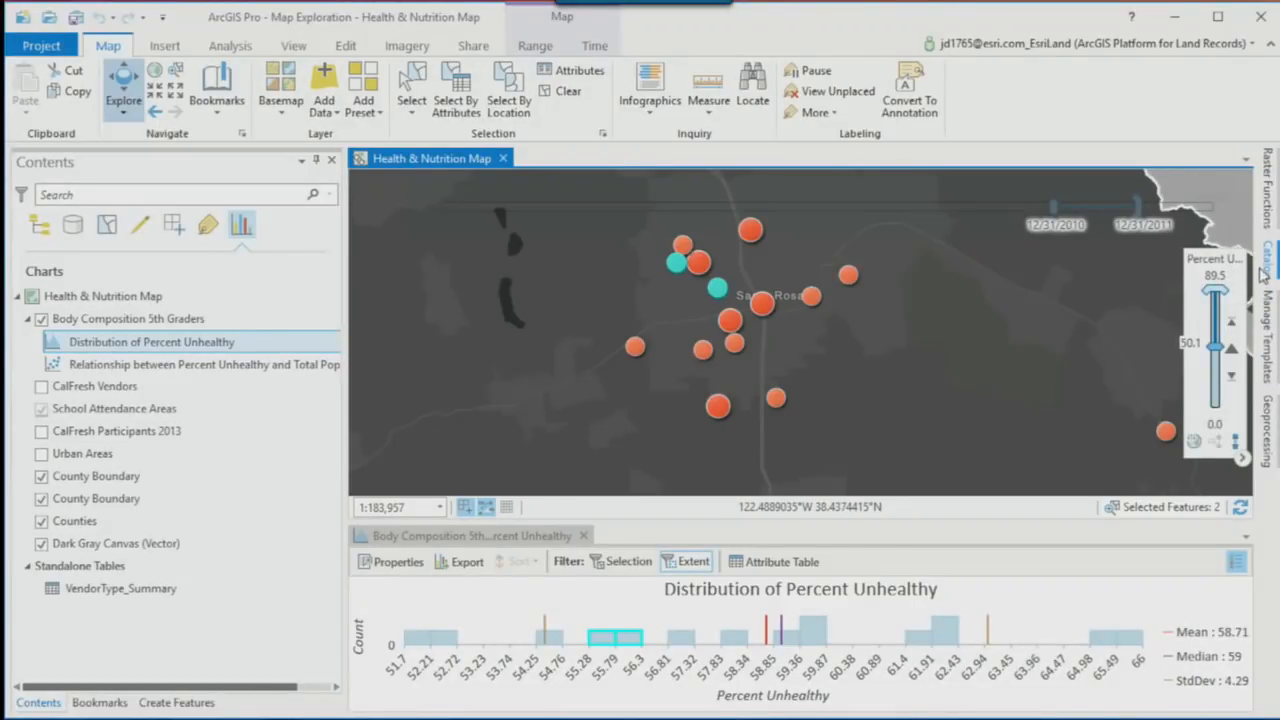
{"action": "left_click", "coordinate": [1265, 265]}
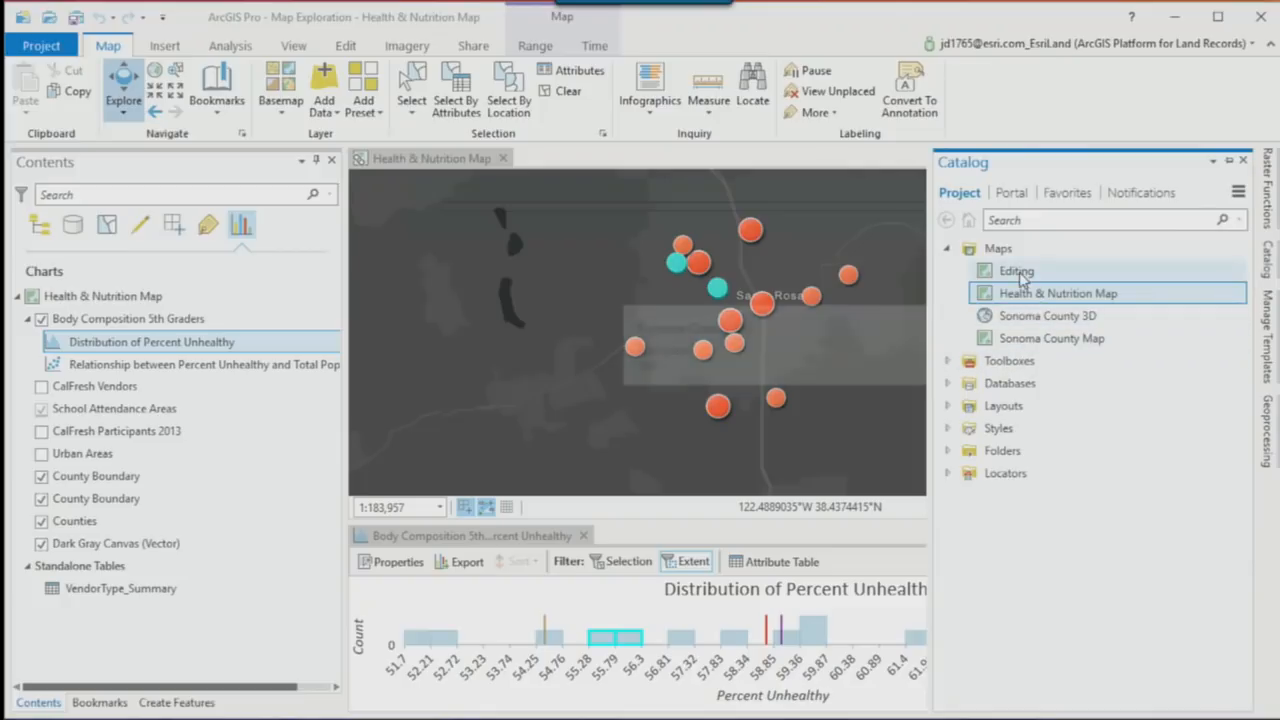
{"action": "left_click", "coordinate": [947, 405]}
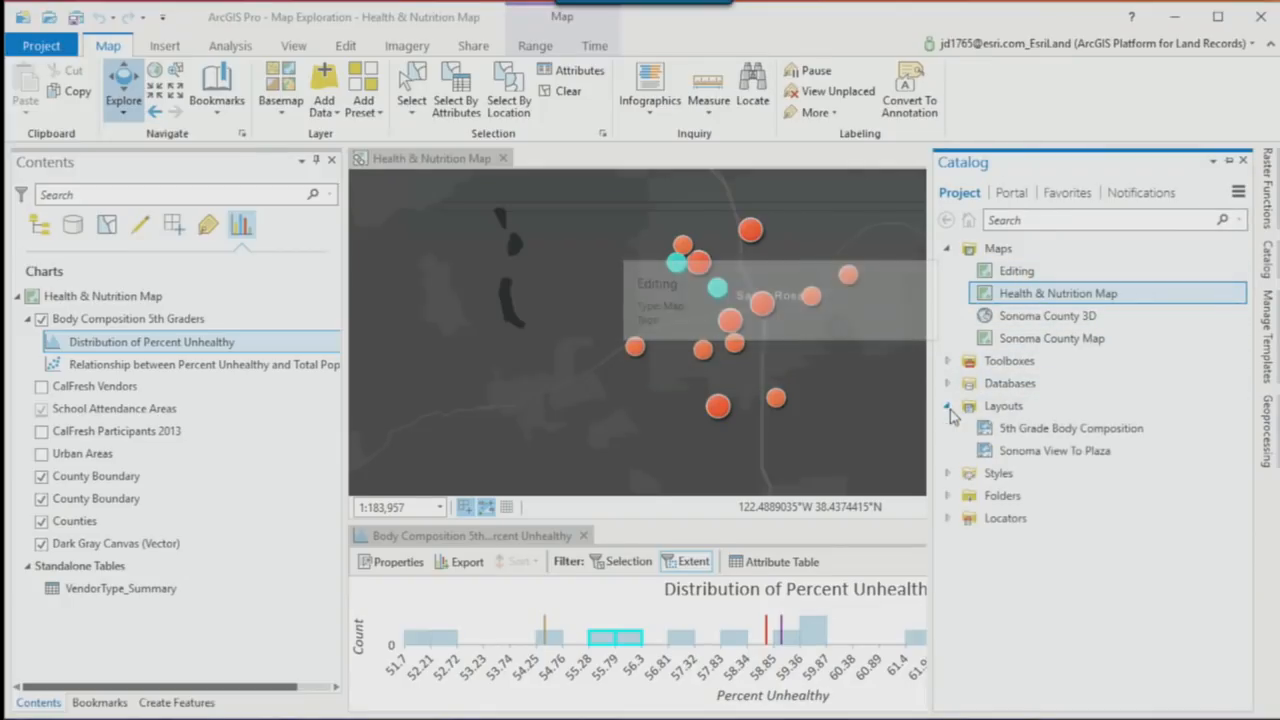
{"action": "double_click", "coordinate": [1035, 432]}
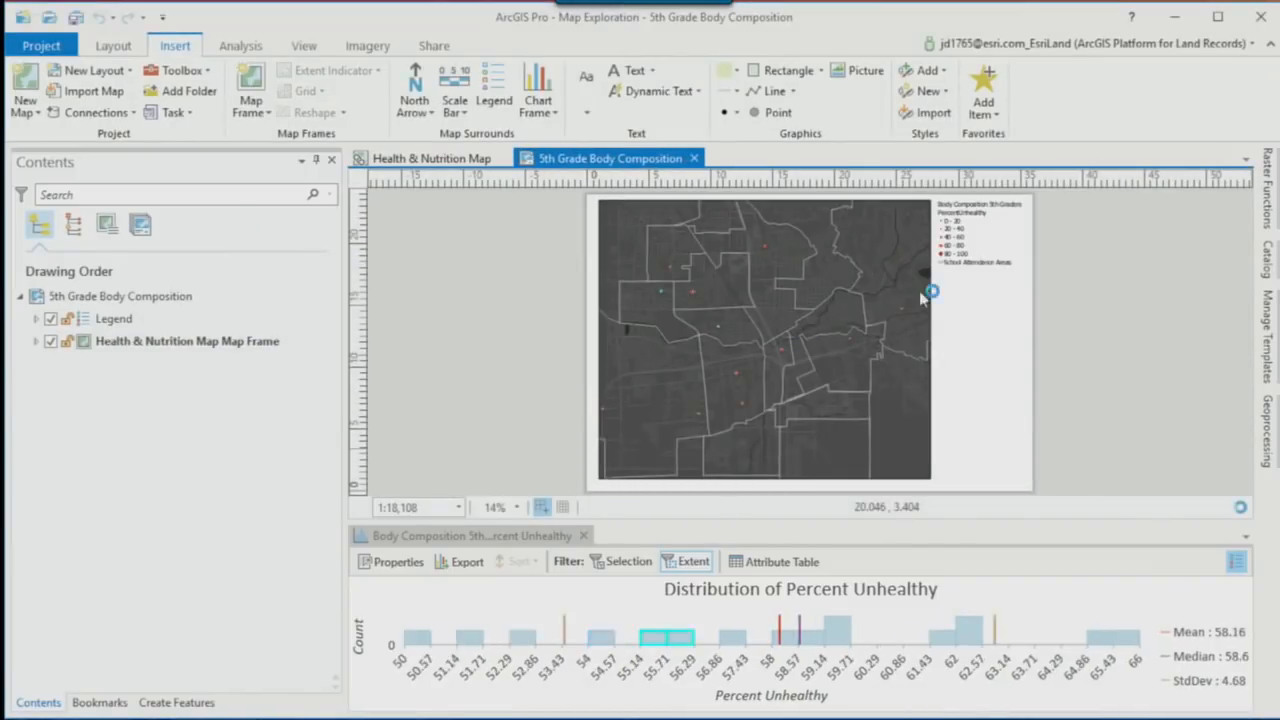
{"action": "left_click", "coordinate": [573, 540]}
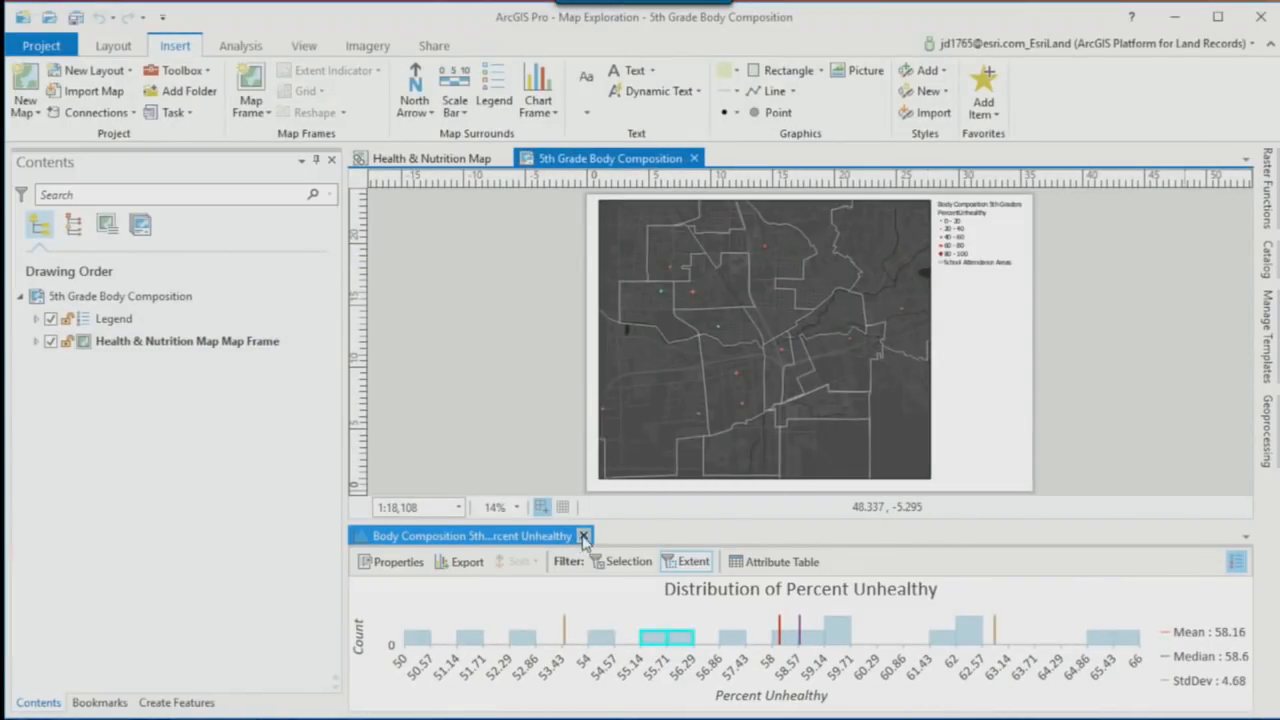
{"action": "left_click", "coordinate": [584, 536]}
Step: Set the legend's Body Composition 5th Graders item to only show features visible in the map extent
{"action": "scroll", "coordinate": [965, 348], "scroll_direction": "up", "scroll_amount": 4}
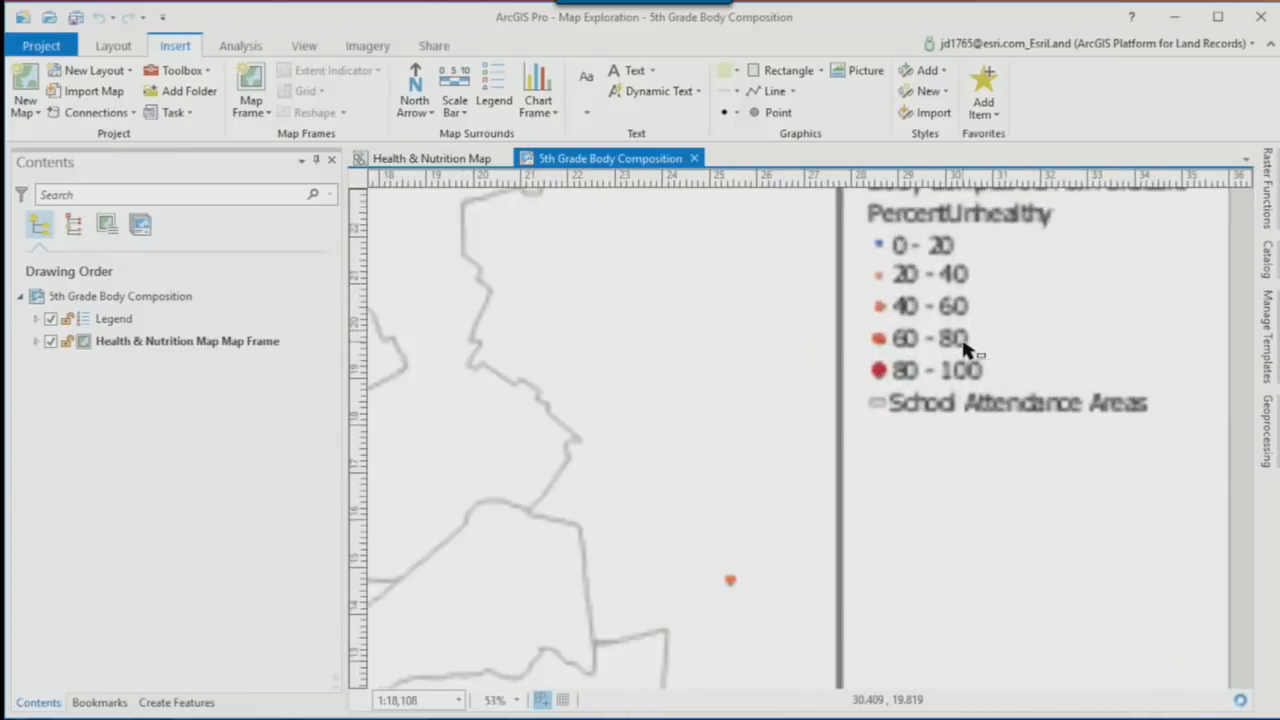
{"action": "left_click", "coordinate": [36, 319]}
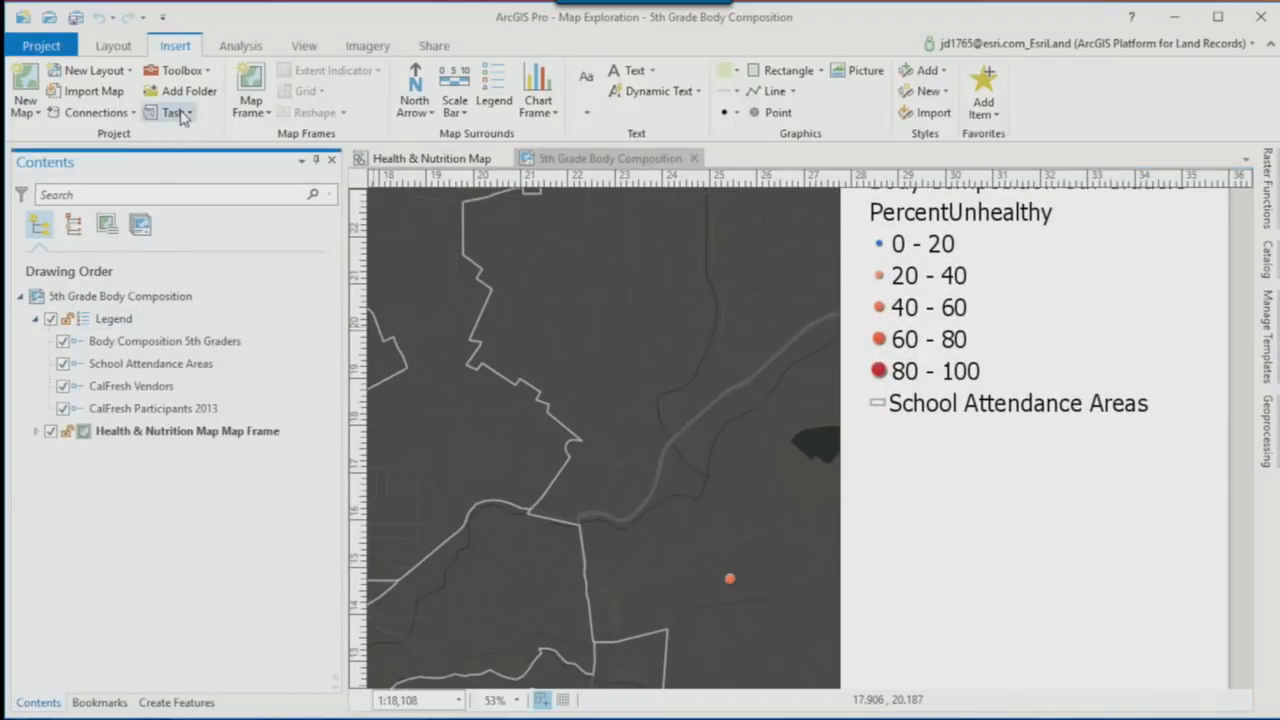
{"action": "left_click", "coordinate": [118, 344]}
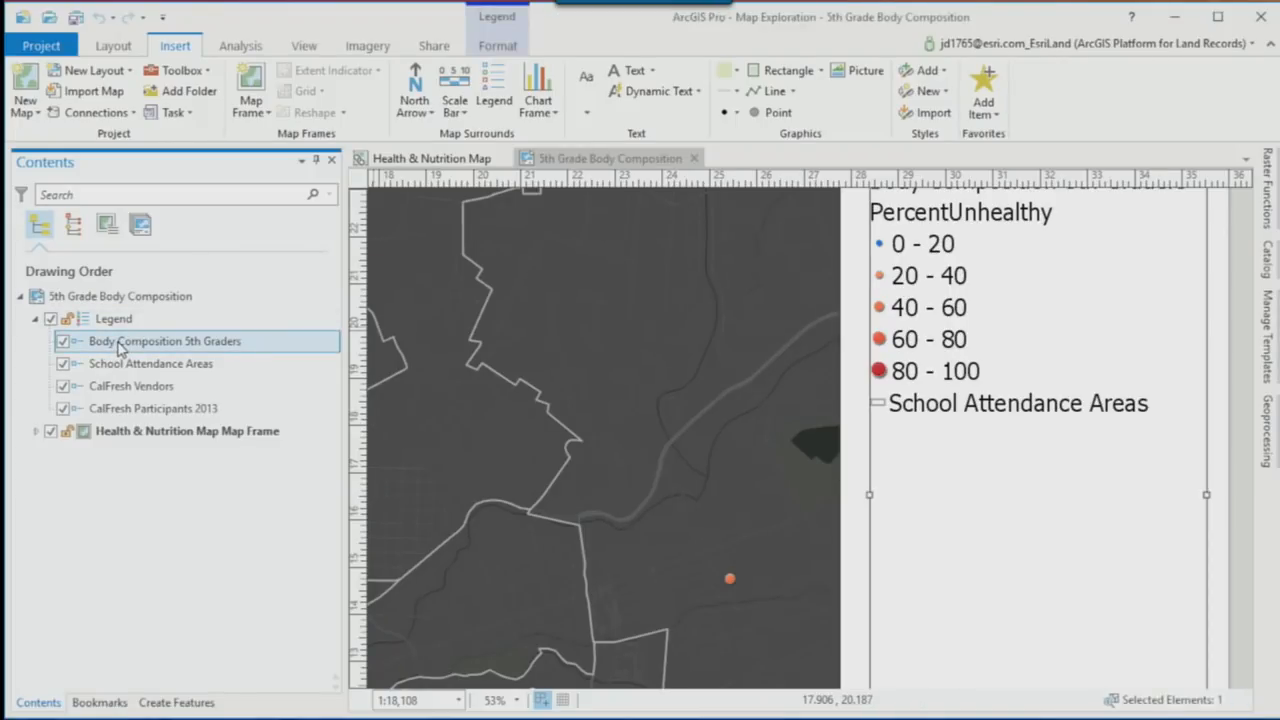
{"action": "right_click", "coordinate": [118, 344]}
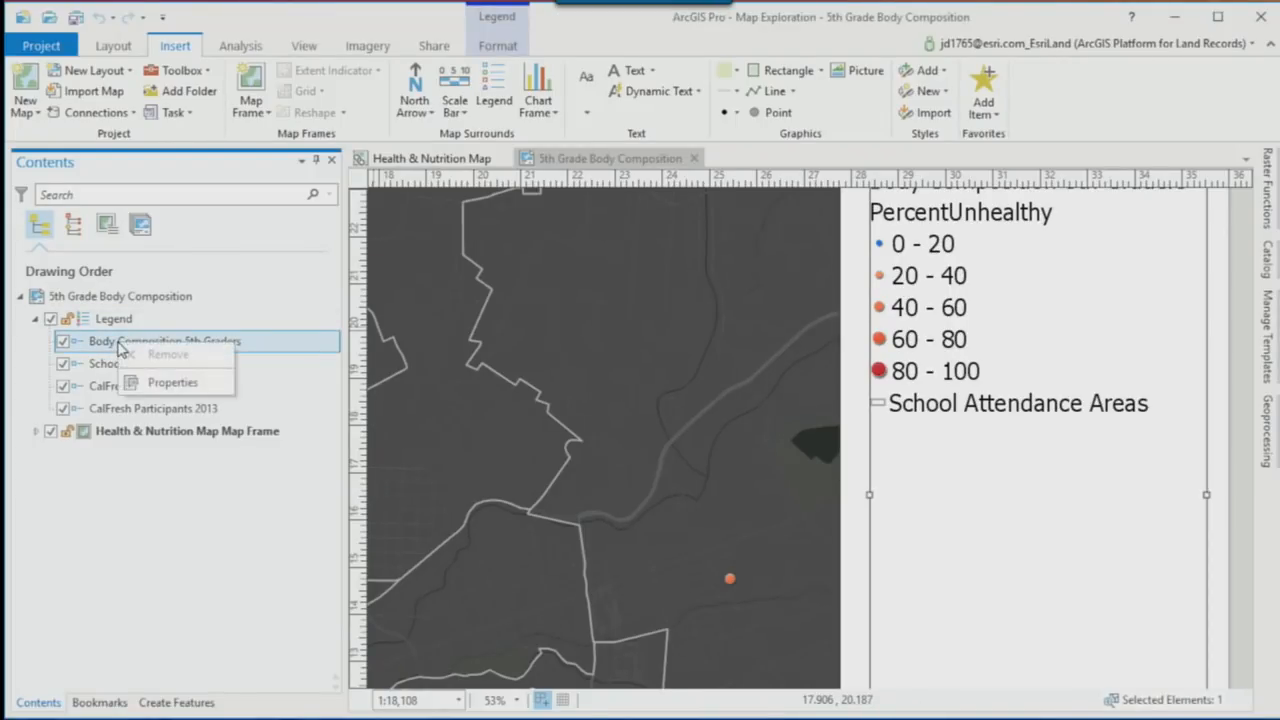
{"action": "left_click", "coordinate": [150, 385]}
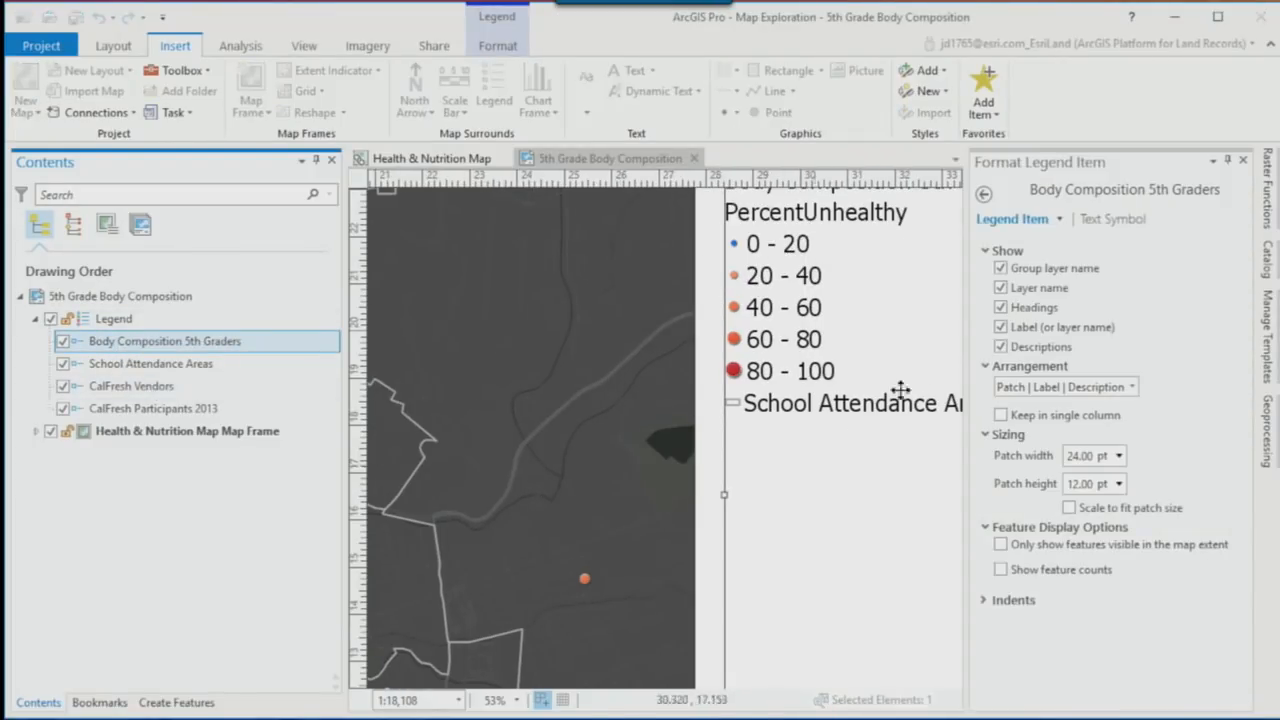
{"action": "left_click", "coordinate": [1001, 545]}
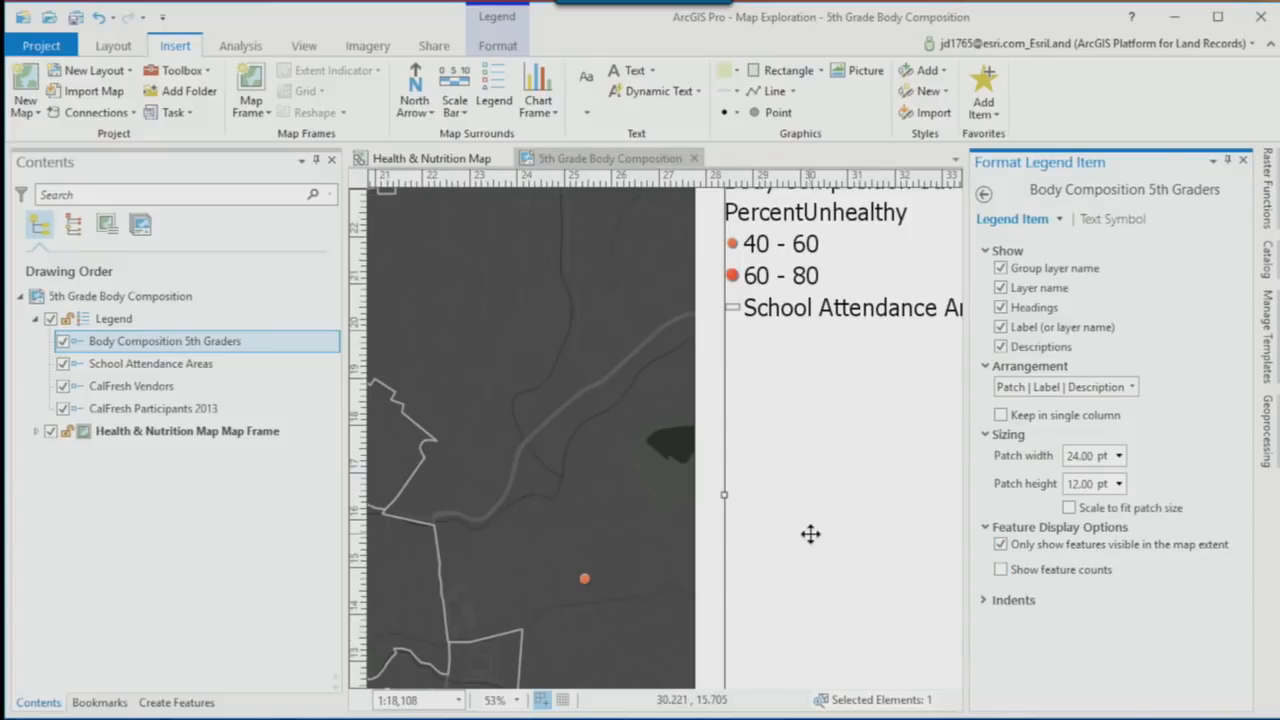
Step: Show feature counts in the Body Composition 5th Graders legend item, with "(" before and "visible)" after the count
{"action": "left_click_drag", "start_coordinate": [810, 534], "coordinate": [583, 563]}
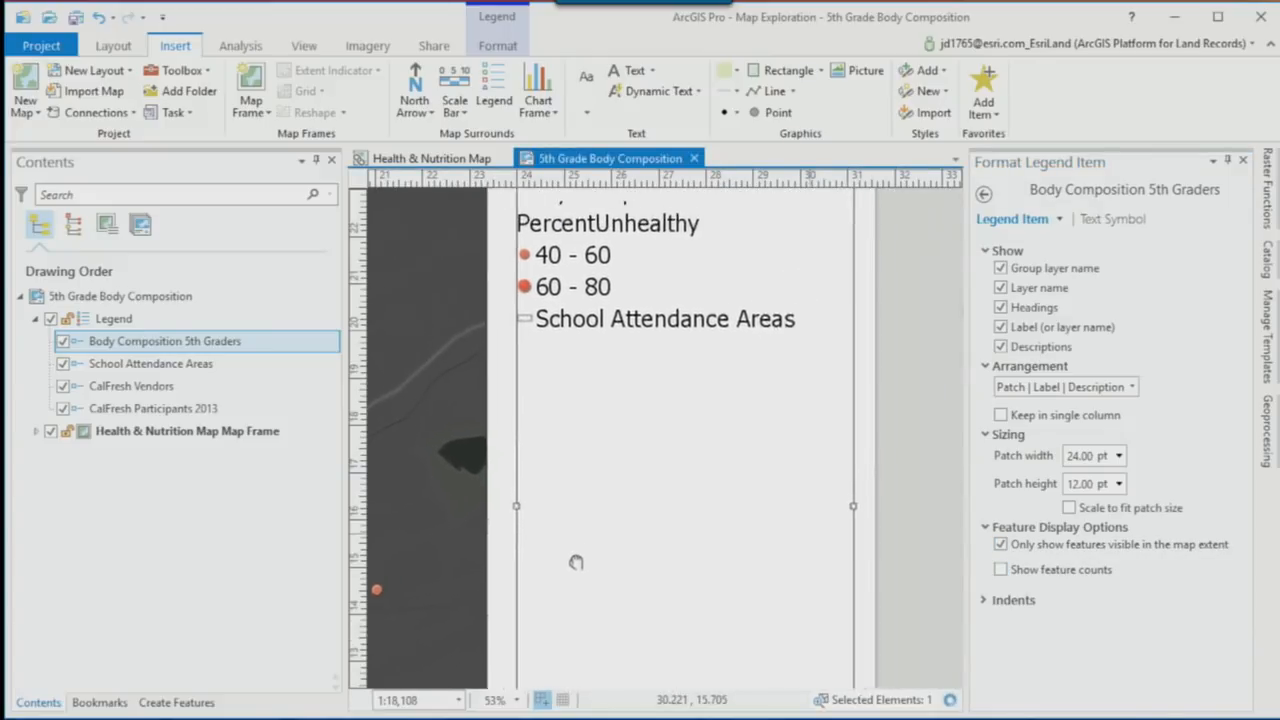
{"action": "left_click", "coordinate": [1000, 570]}
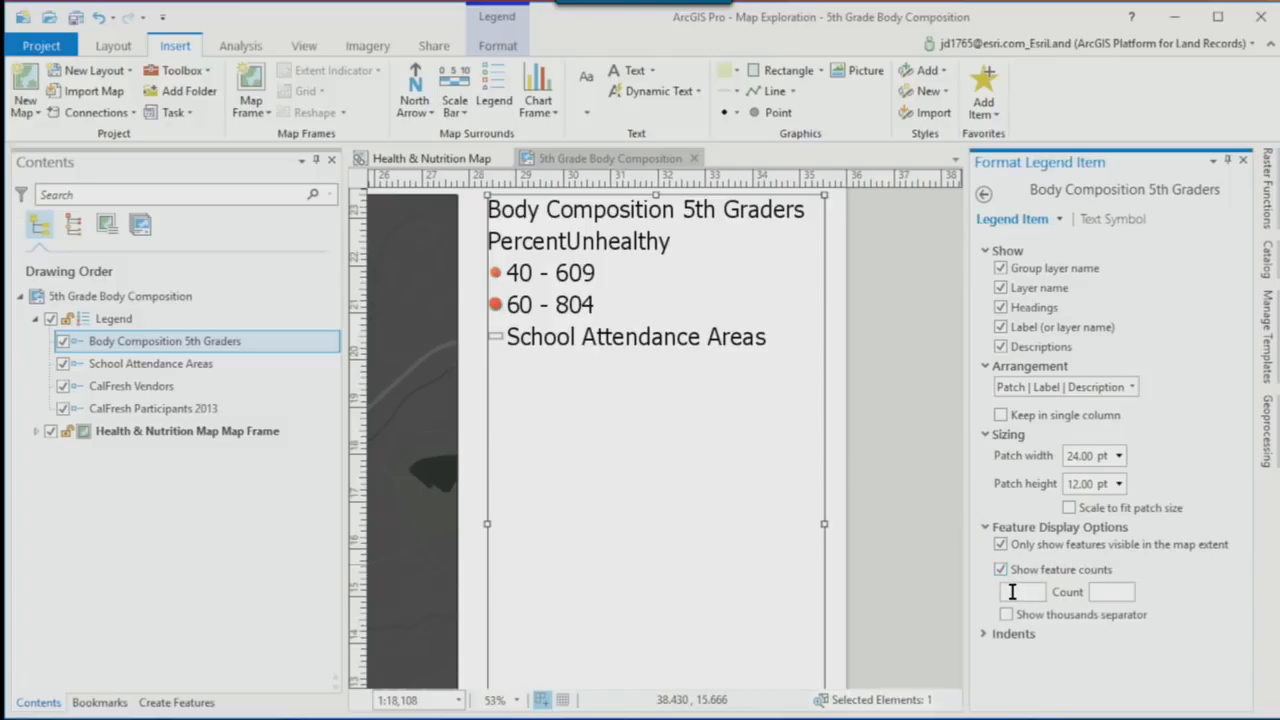
{"action": "left_click", "coordinate": [1011, 591]}
{"action": "type", "text": "("}
{"action": "left_click", "coordinate": [1118, 591]}
{"action": "type", "text": "vis"}
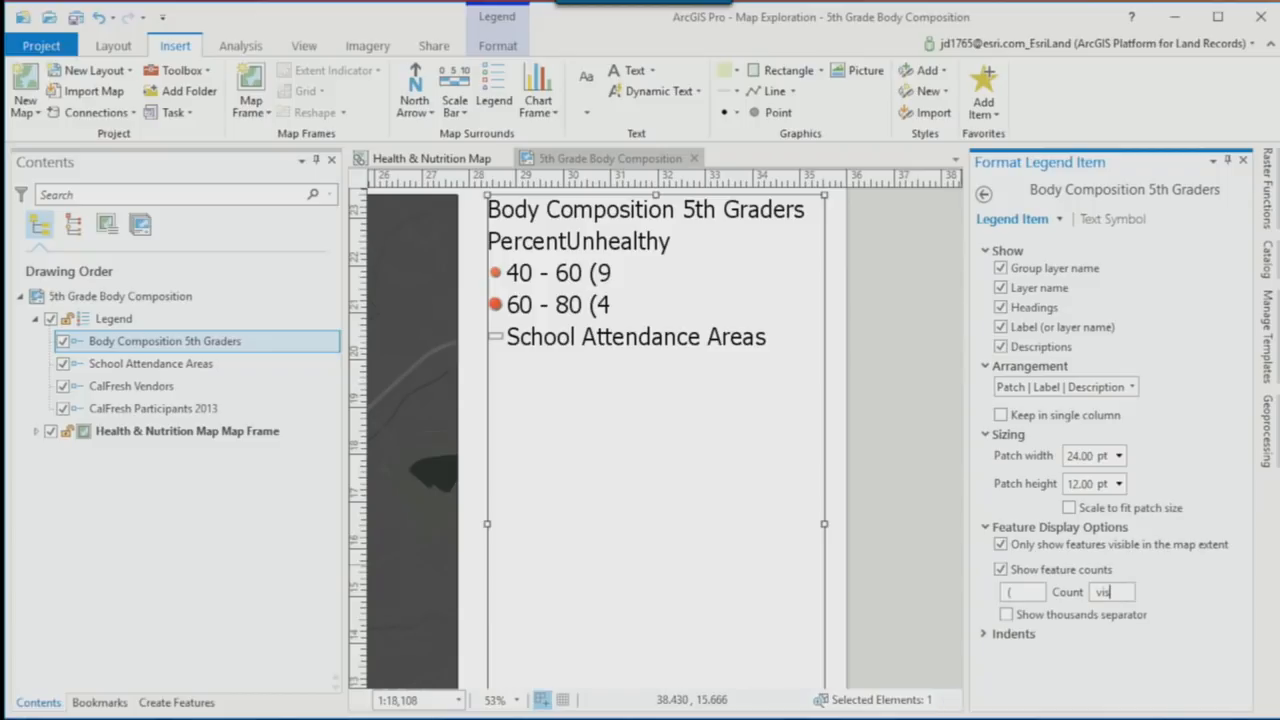
{"action": "type", "text": "ible)"}
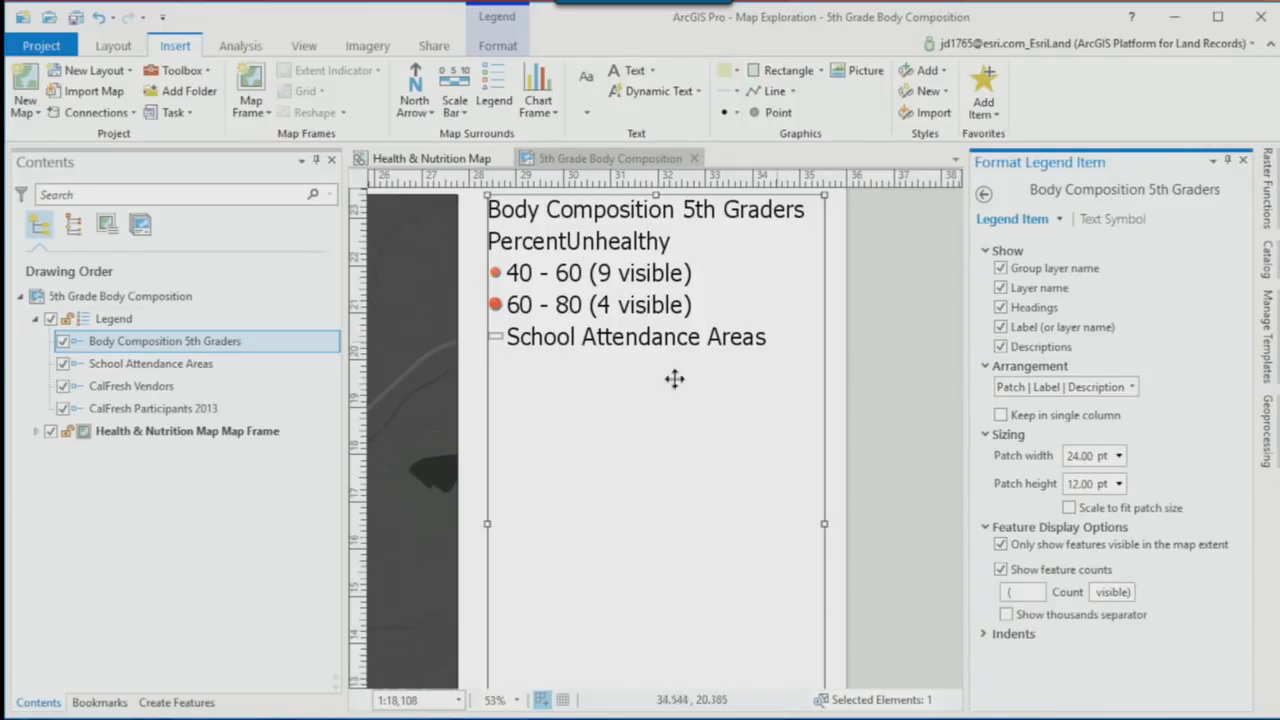
Step: Zoom the 5th Grade Body Composition layout to the full page
{"action": "left_click", "coordinate": [120, 297]}
{"action": "right_click", "coordinate": [120, 299]}
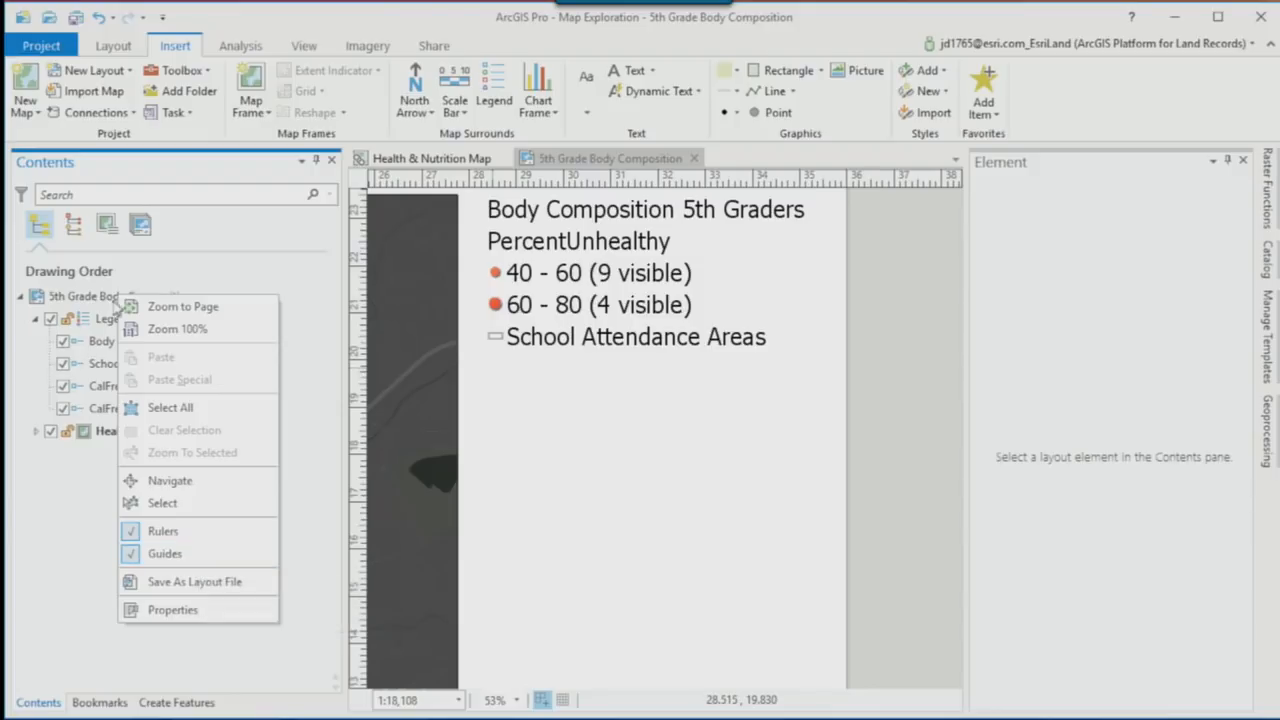
{"action": "left_click", "coordinate": [219, 310]}
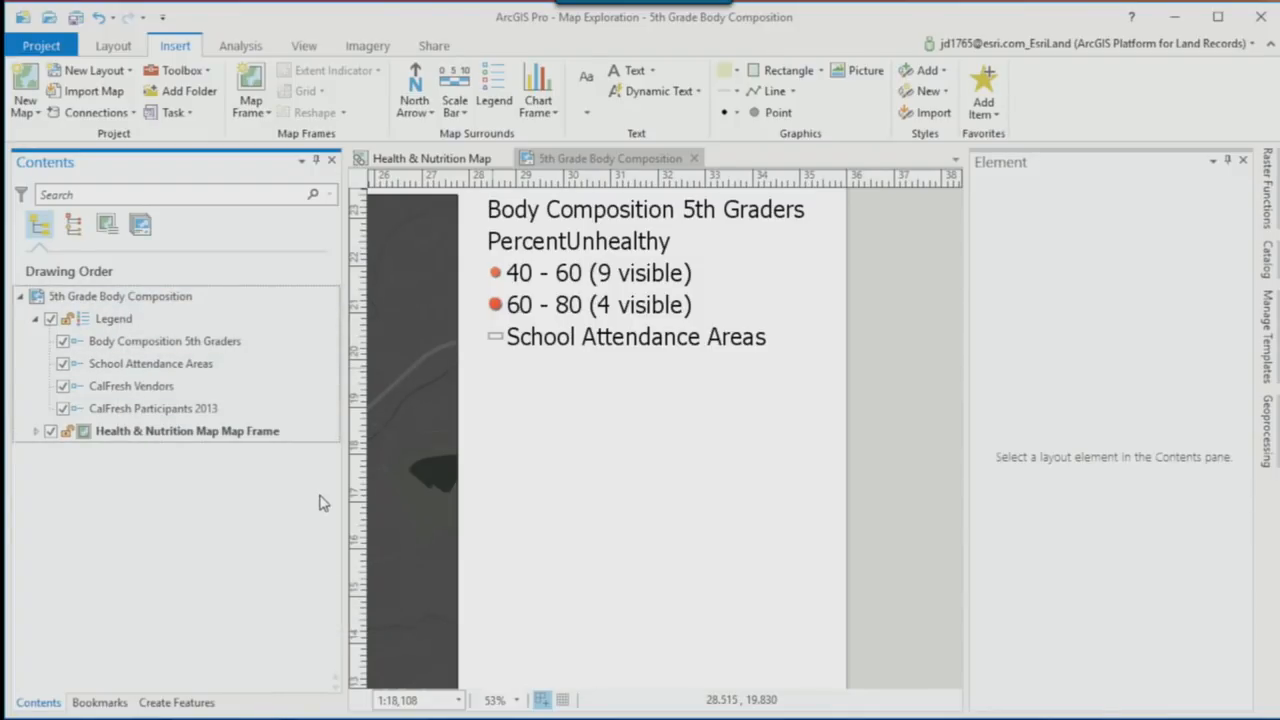
Step: Switch to the slide presentation and advance to the Map Authoring and Sharing Tips slide
{"action": "key", "text": "alt+Tab"}
{"action": "key", "text": "alt+Tab"}
{"action": "key", "text": "alt+Tab"}
{"action": "key", "text": "alt+Tab"}
{"action": "key", "text": "alt+Tab"}
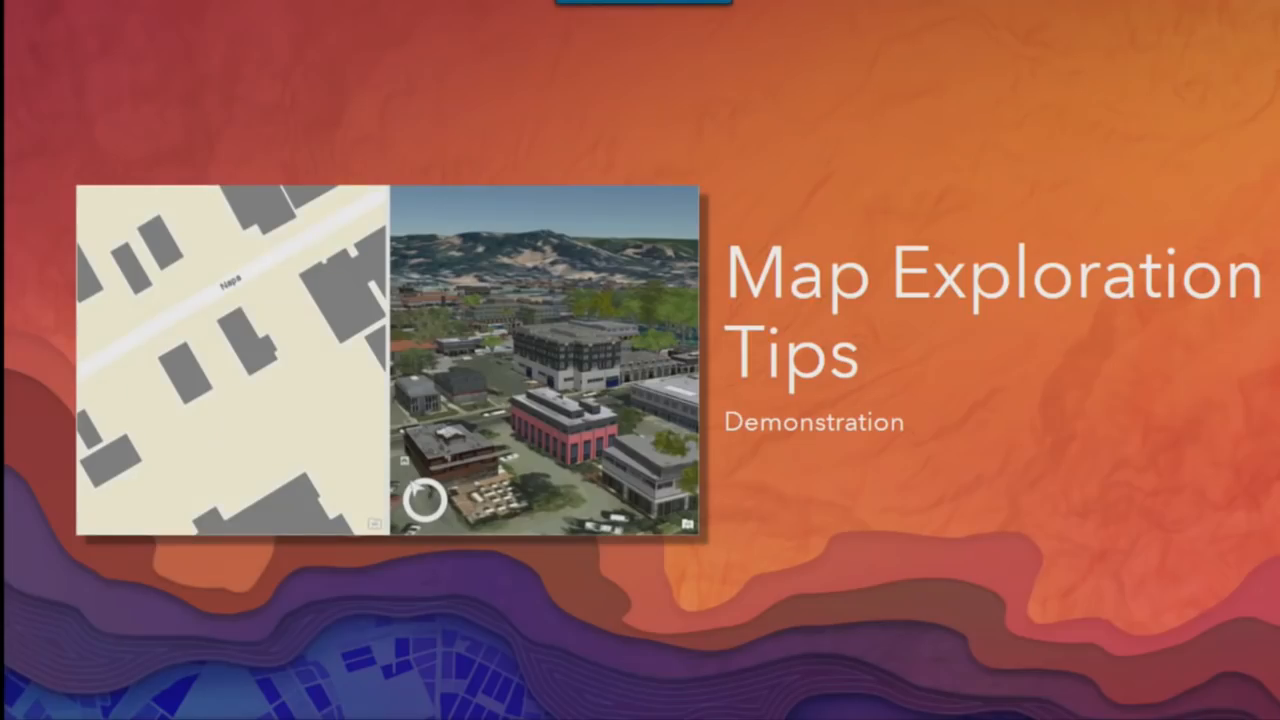
{"action": "key", "text": "Right"}
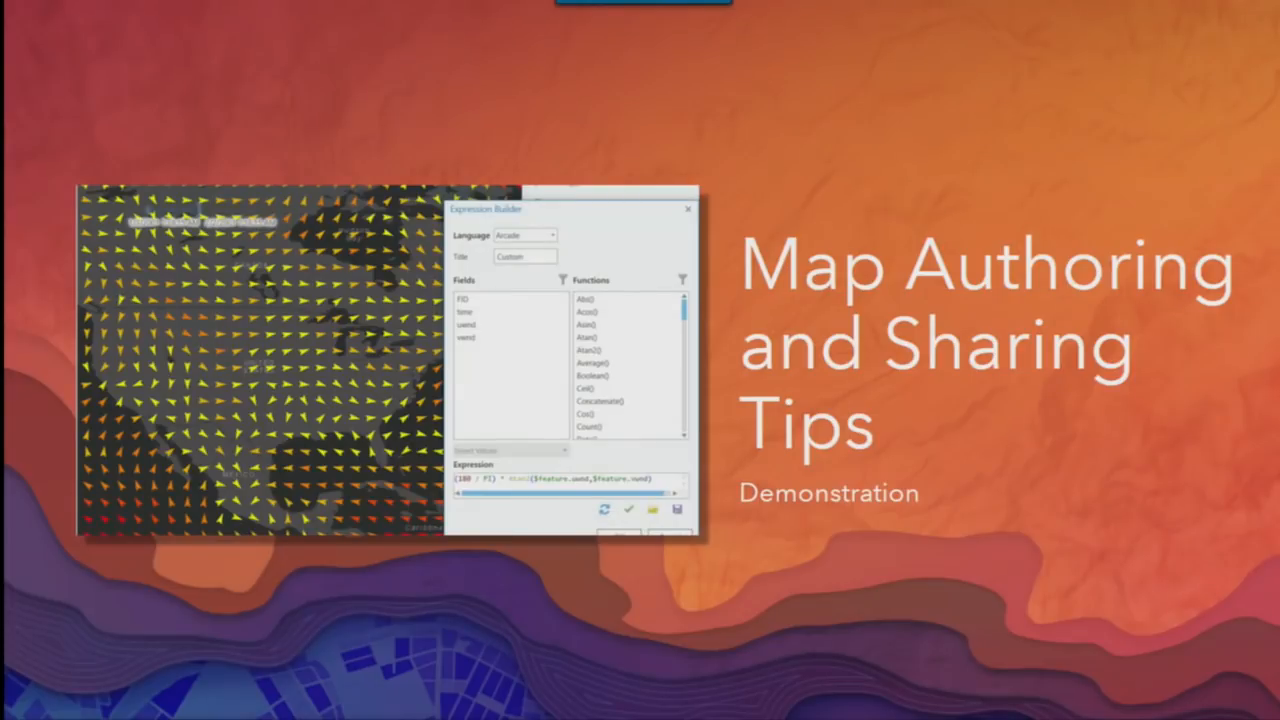
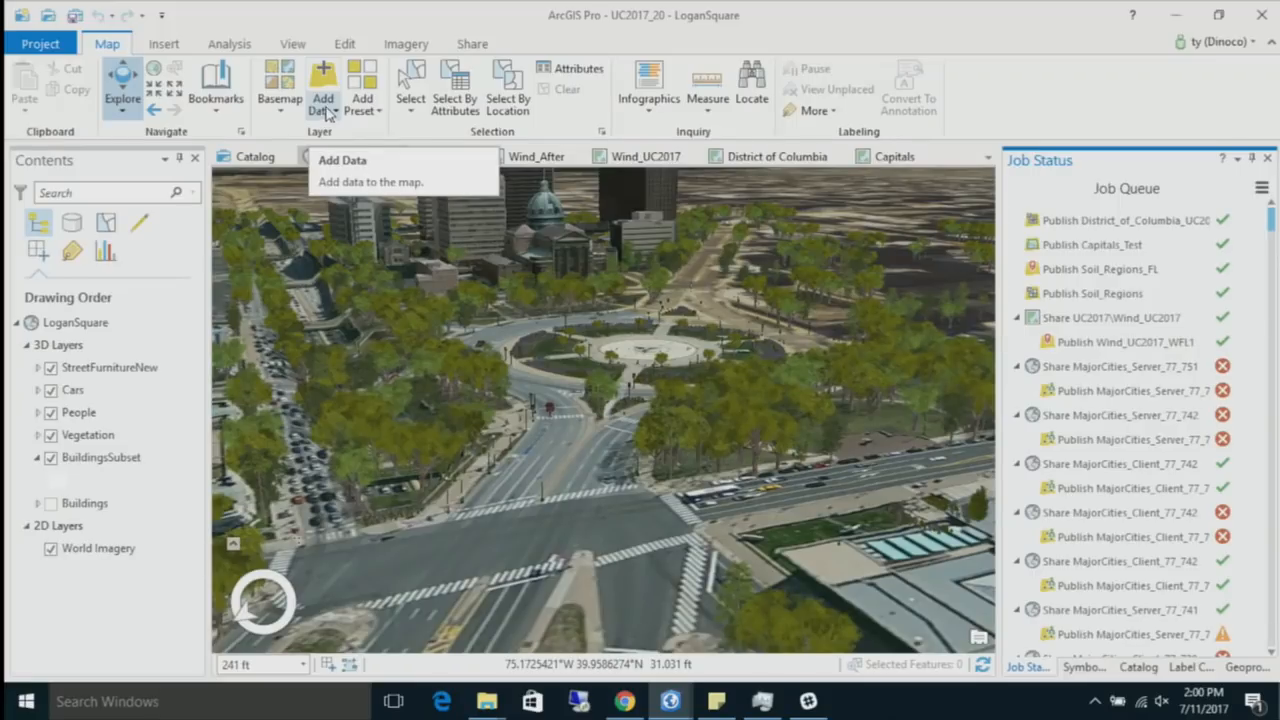
{"action": "left_click", "coordinate": [336, 112]}
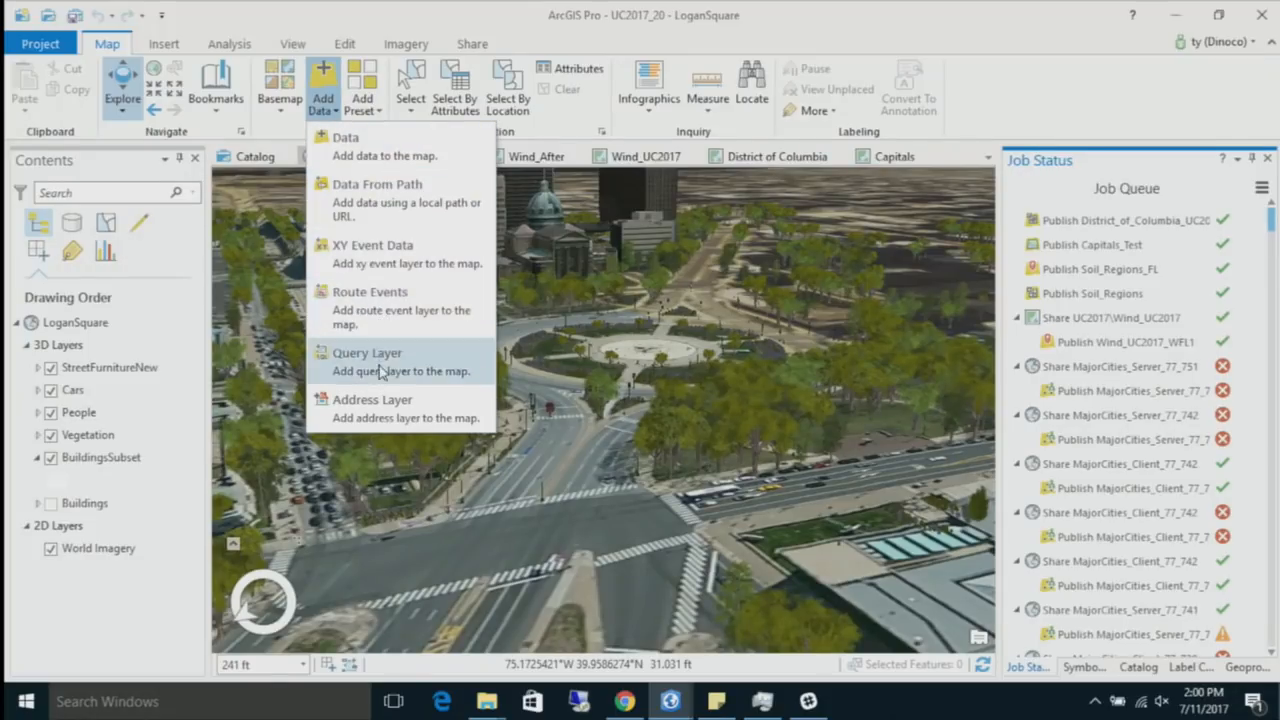
{"action": "left_click", "coordinate": [330, 110]}
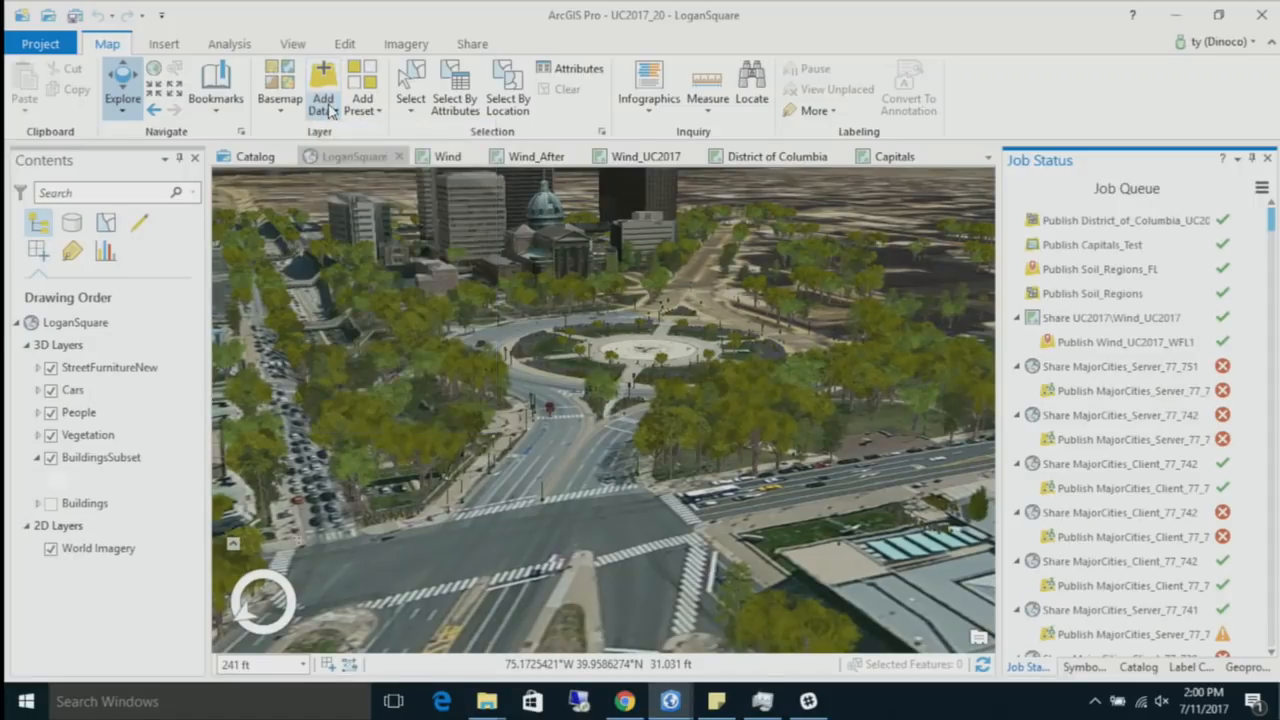
{"action": "left_click", "coordinate": [330, 110]}
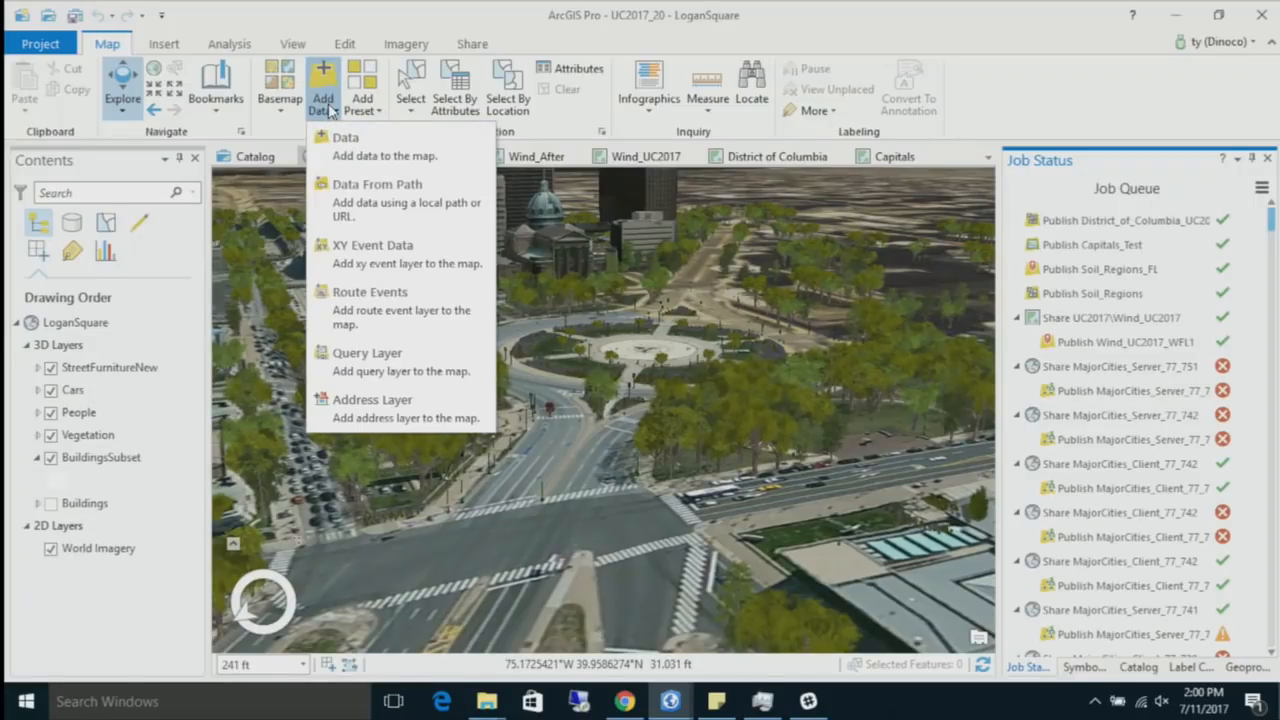
{"action": "left_click", "coordinate": [224, 116]}
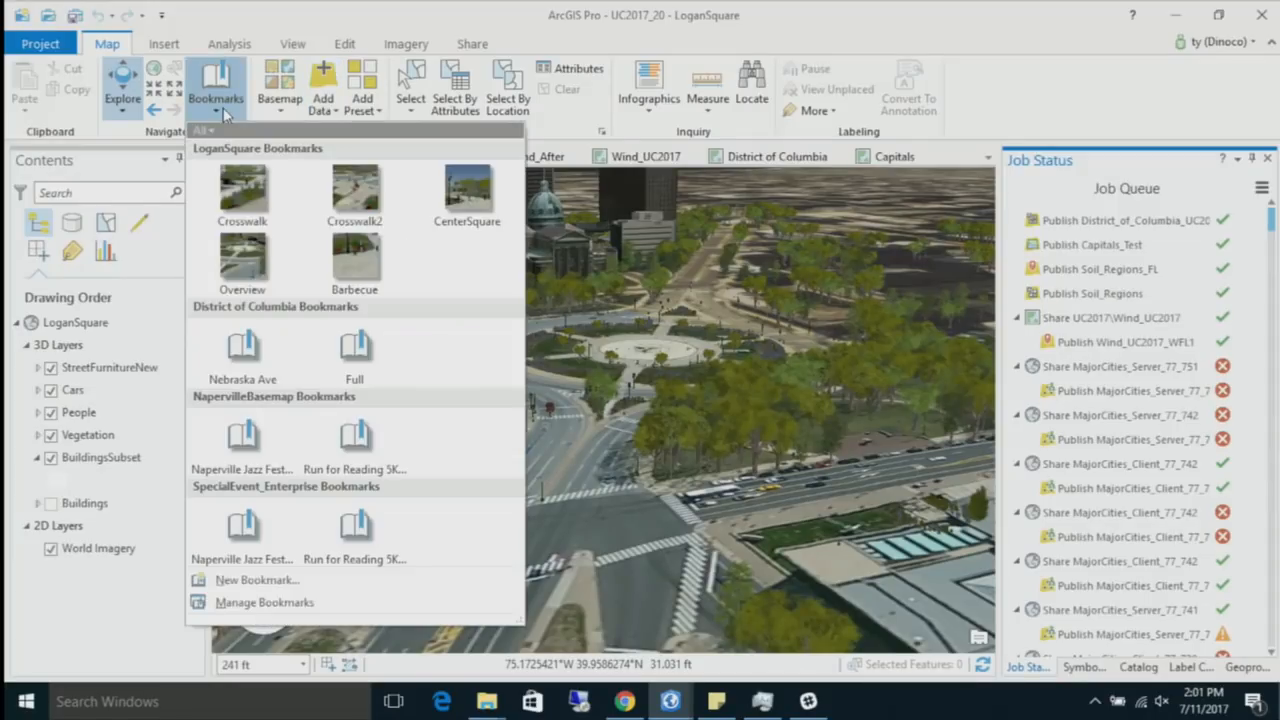
{"action": "left_click", "coordinate": [291, 114]}
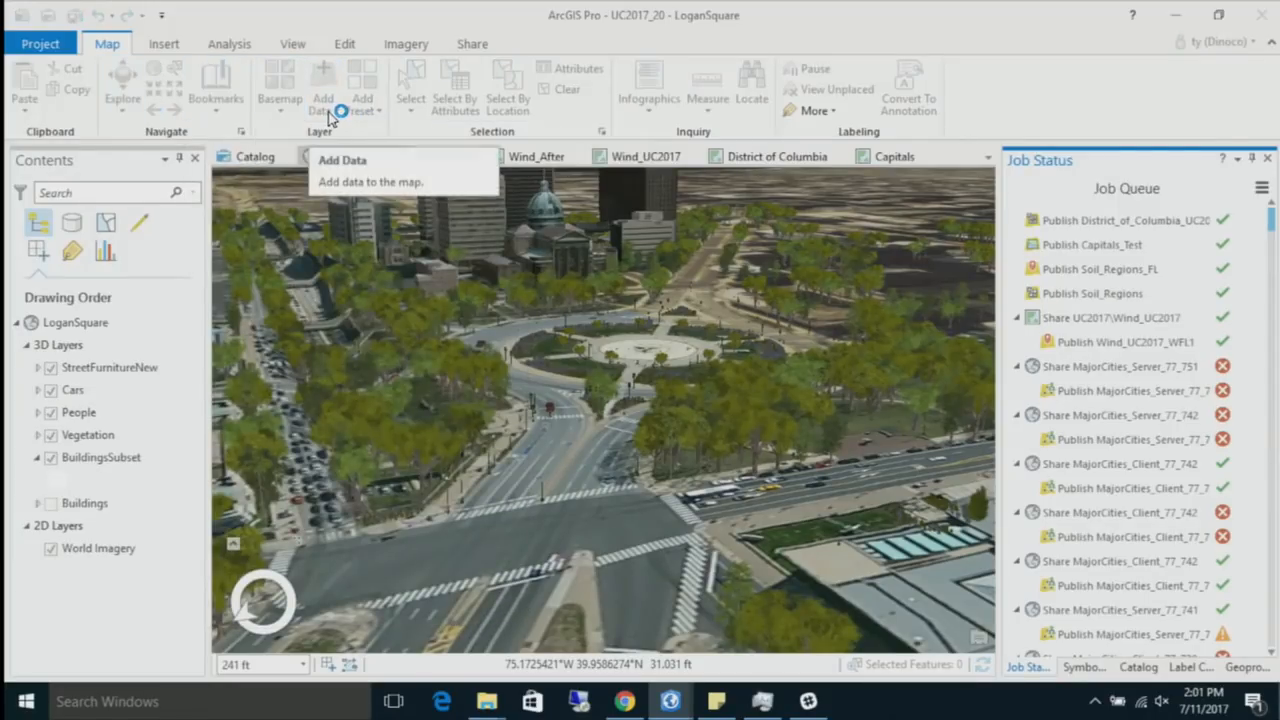
{"action": "left_click", "coordinate": [330, 112]}
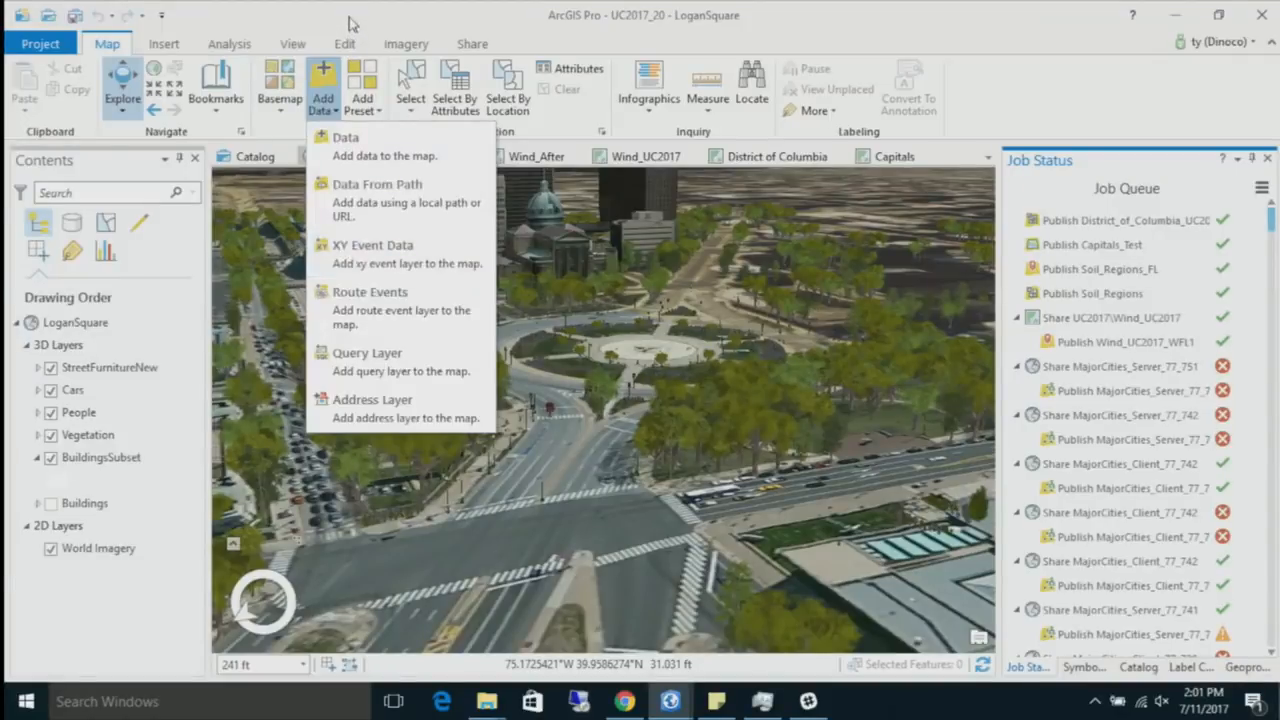
{"action": "left_click", "coordinate": [323, 85]}
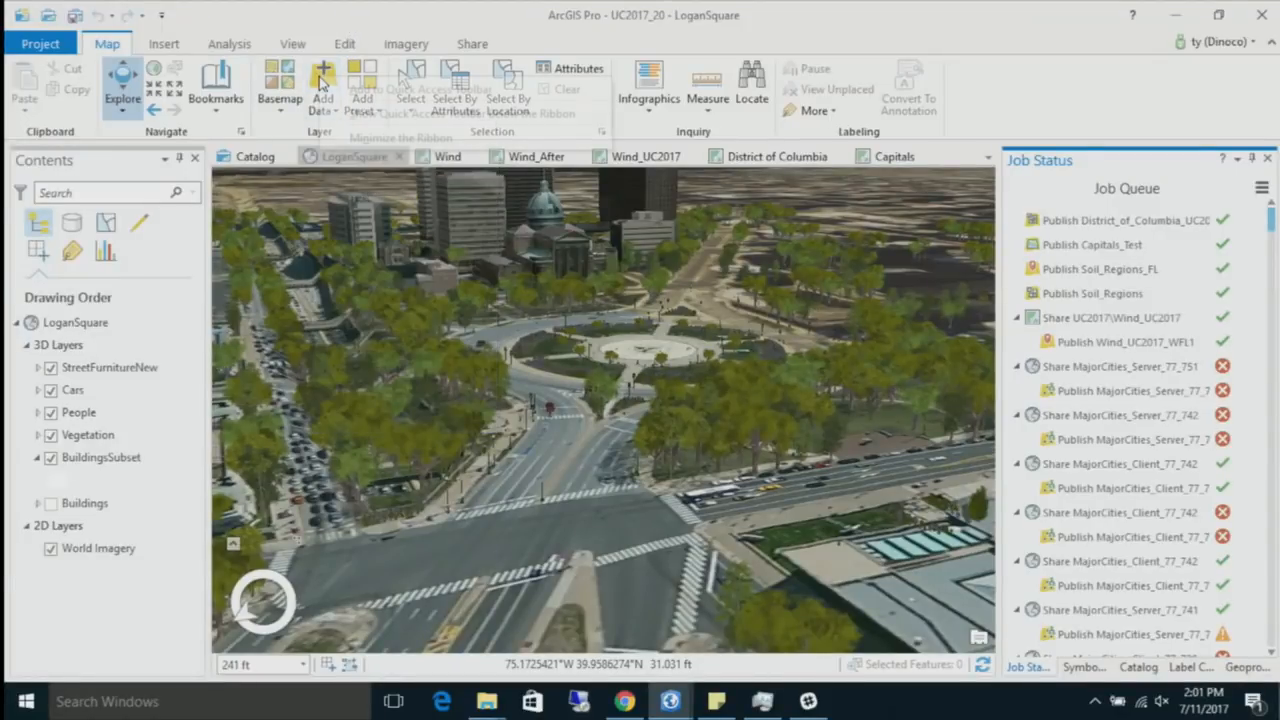
Step: Add the Add Data command to the Quick Access Toolbar
{"action": "right_click", "coordinate": [322, 82]}
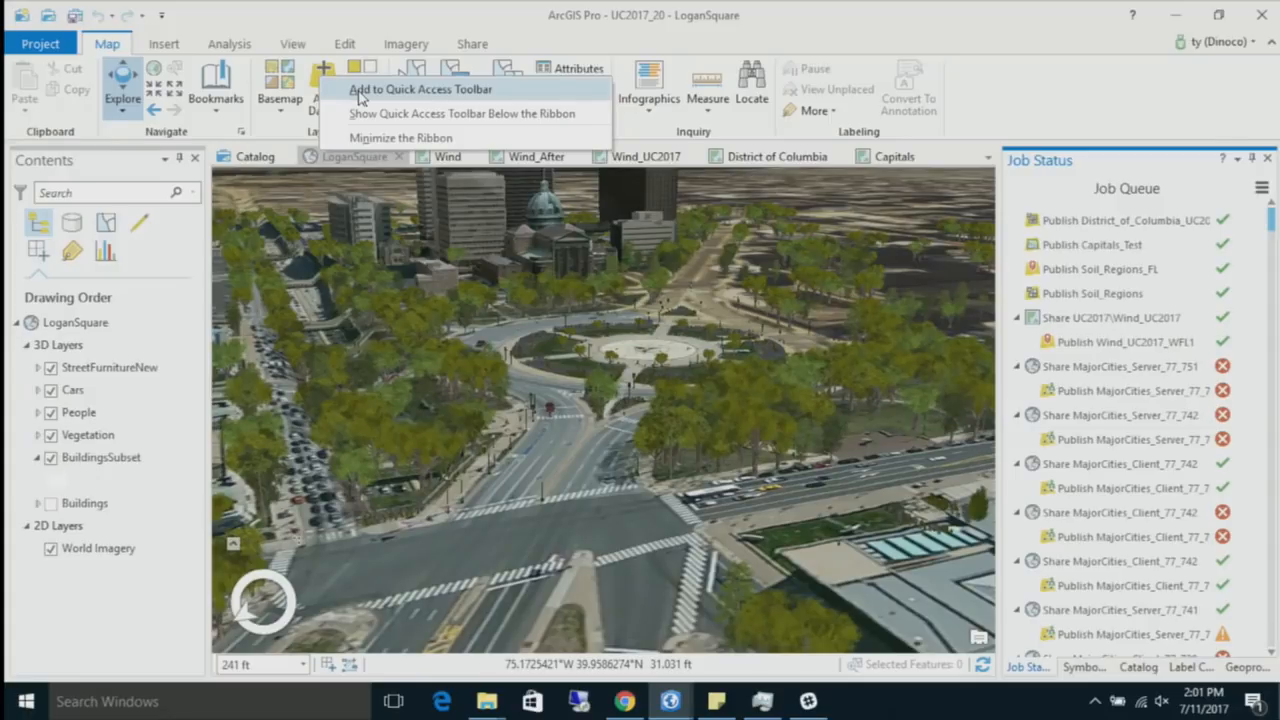
{"action": "left_click", "coordinate": [362, 92]}
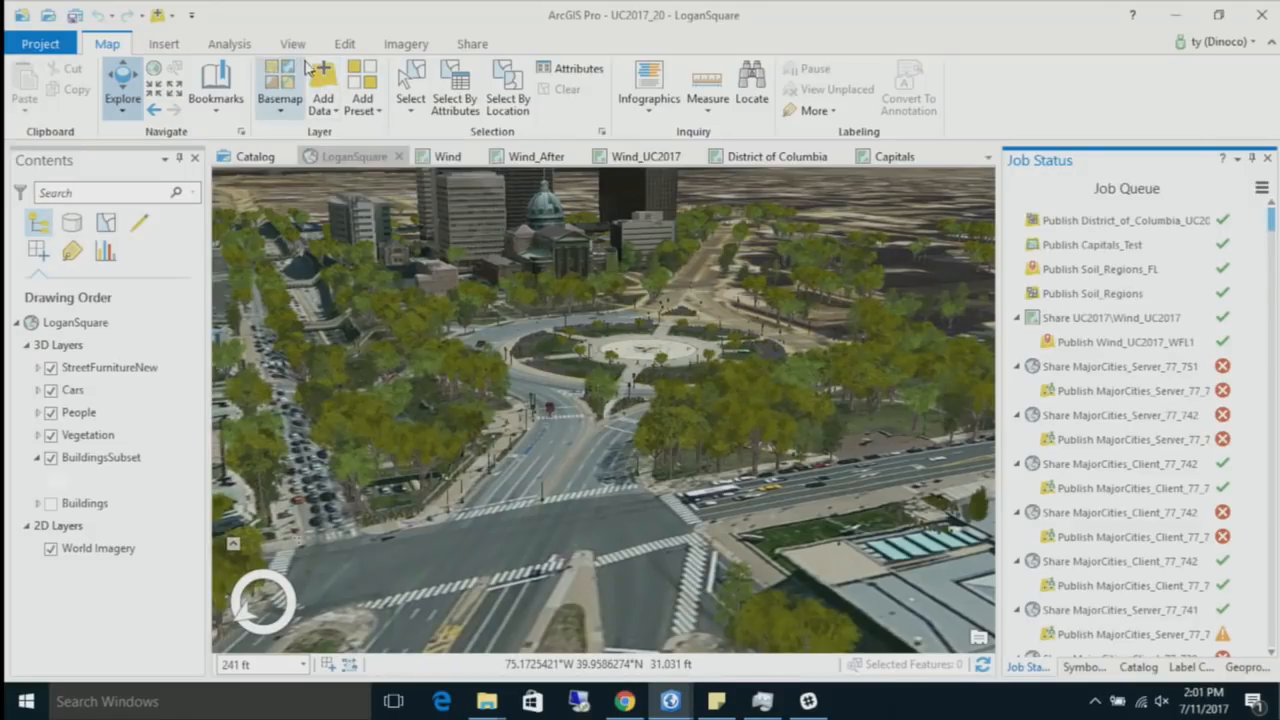
{"action": "right_click", "coordinate": [334, 76]}
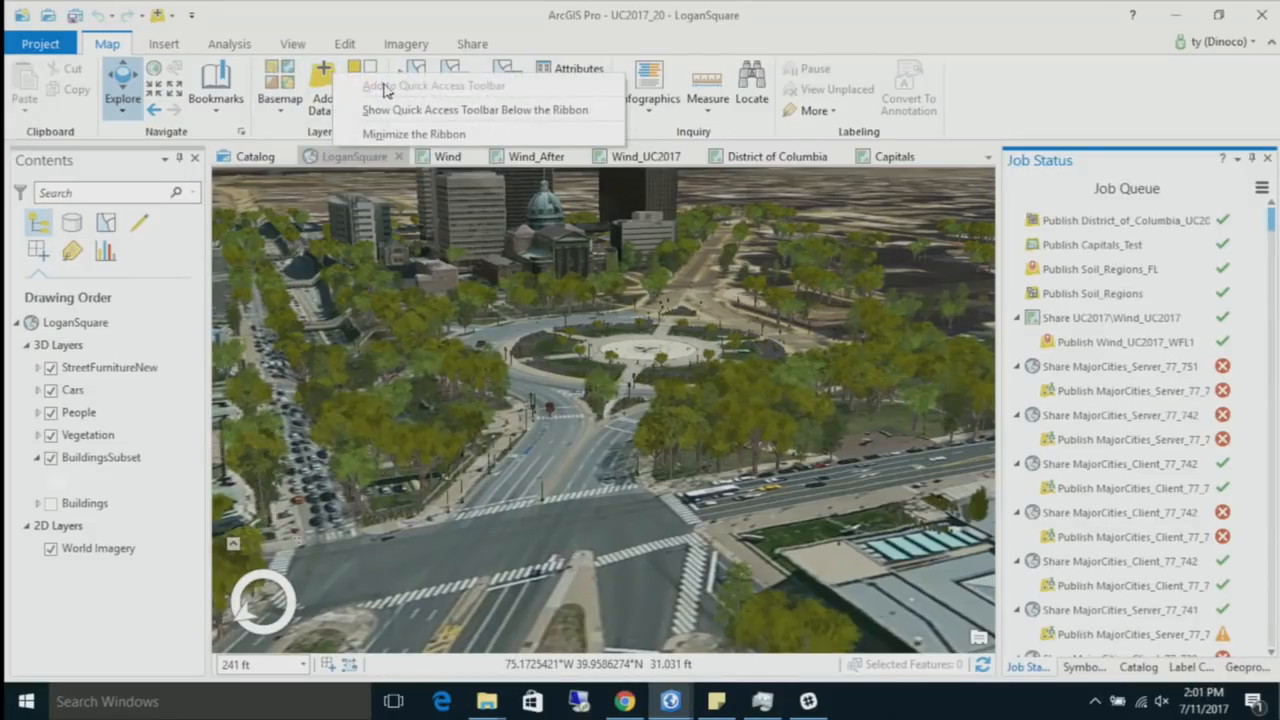
{"action": "left_click", "coordinate": [284, 18]}
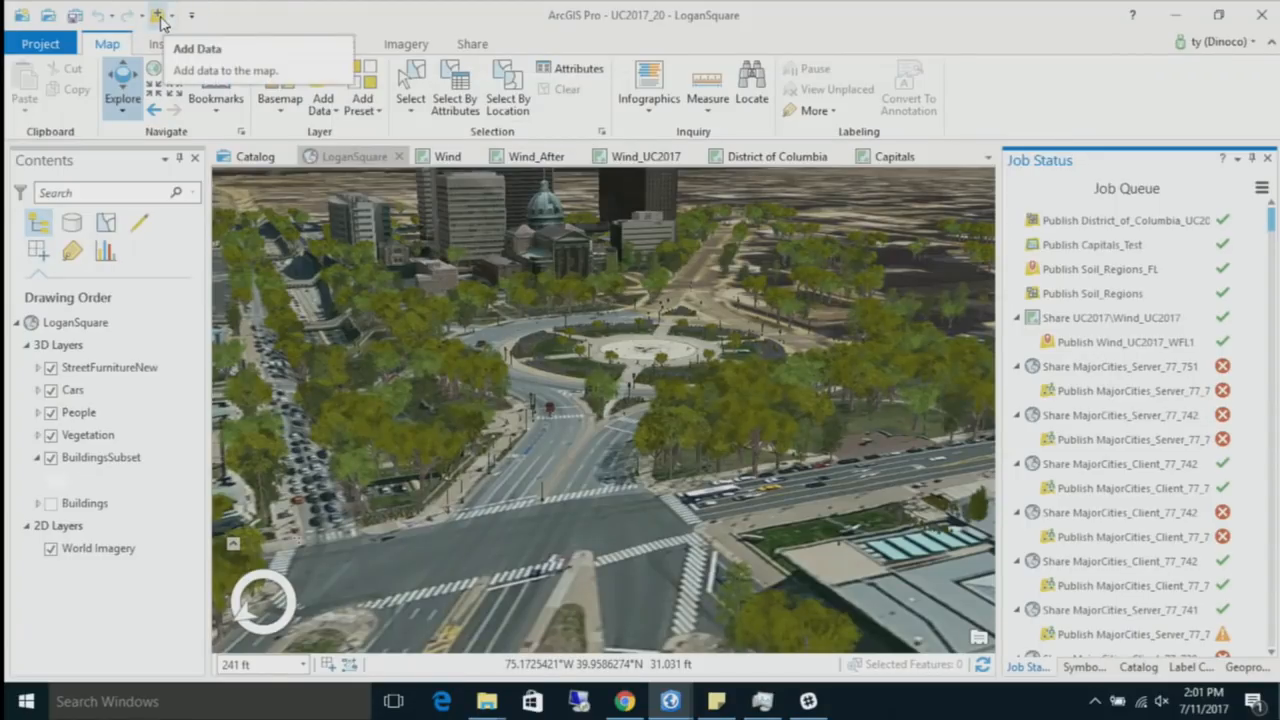
{"action": "left_click", "coordinate": [164, 44]}
{"action": "left_click", "coordinate": [226, 44]}
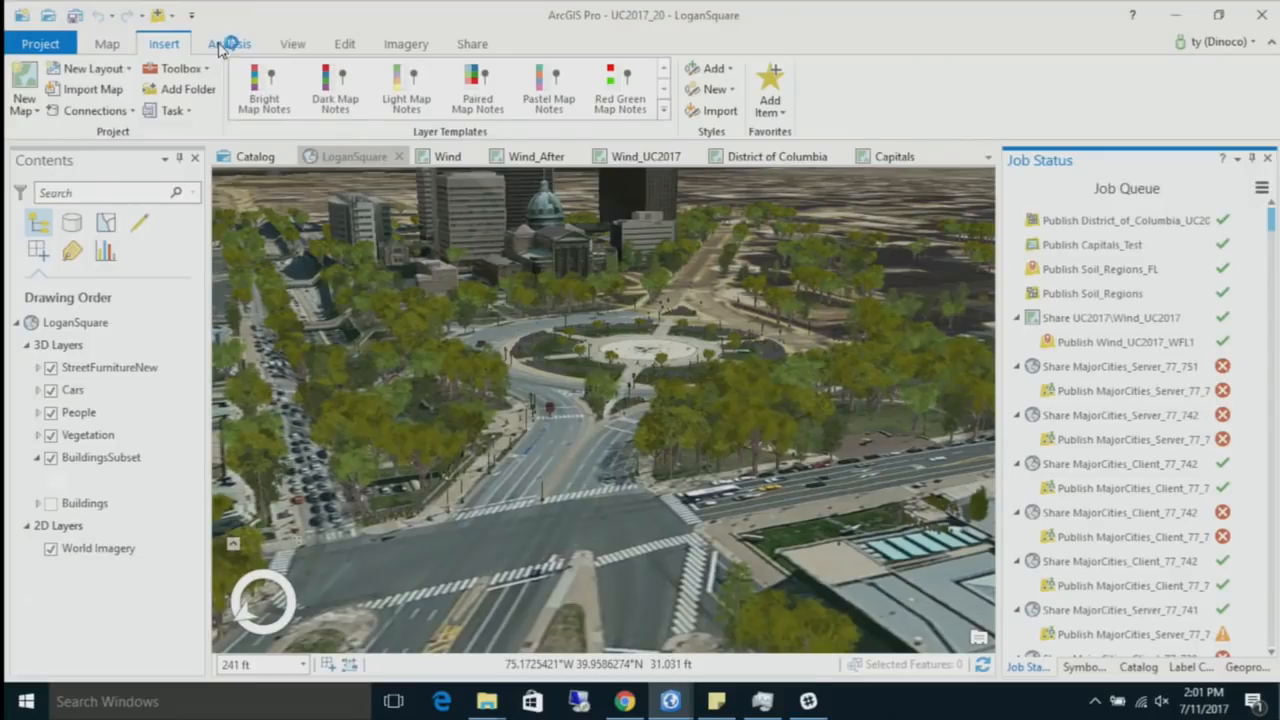
{"action": "left_click", "coordinate": [294, 44]}
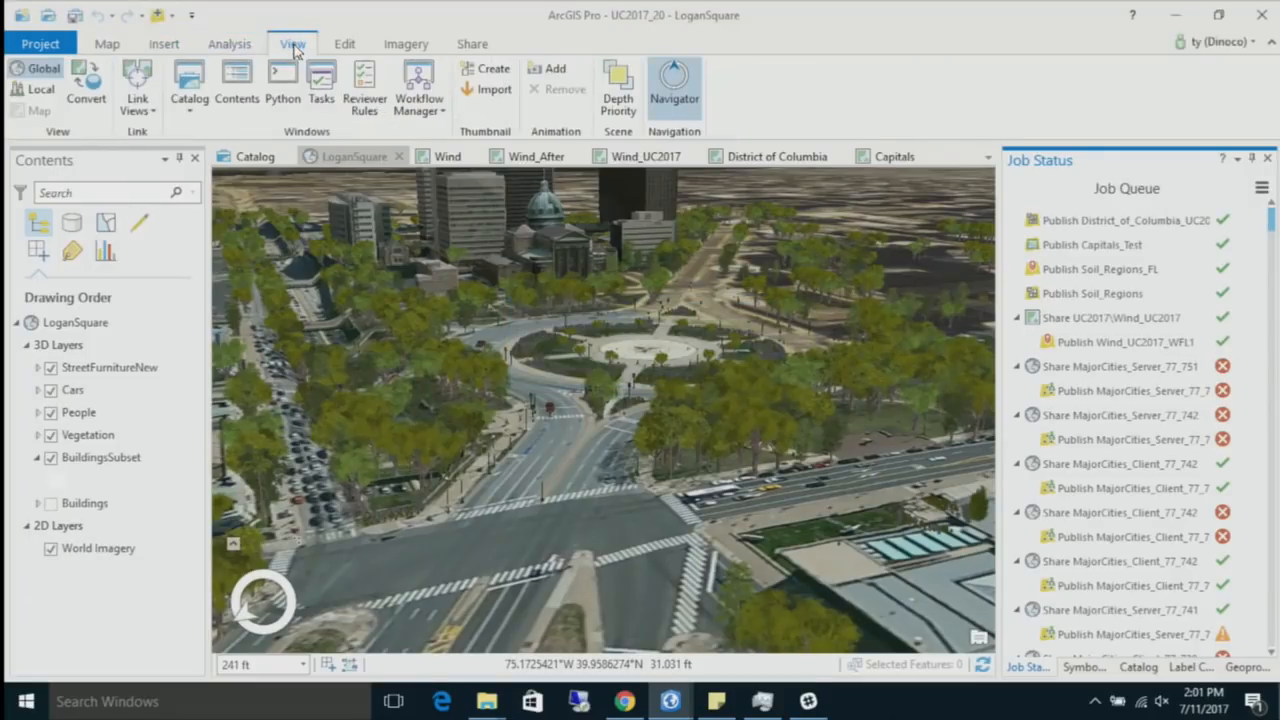
{"action": "left_click", "coordinate": [108, 45]}
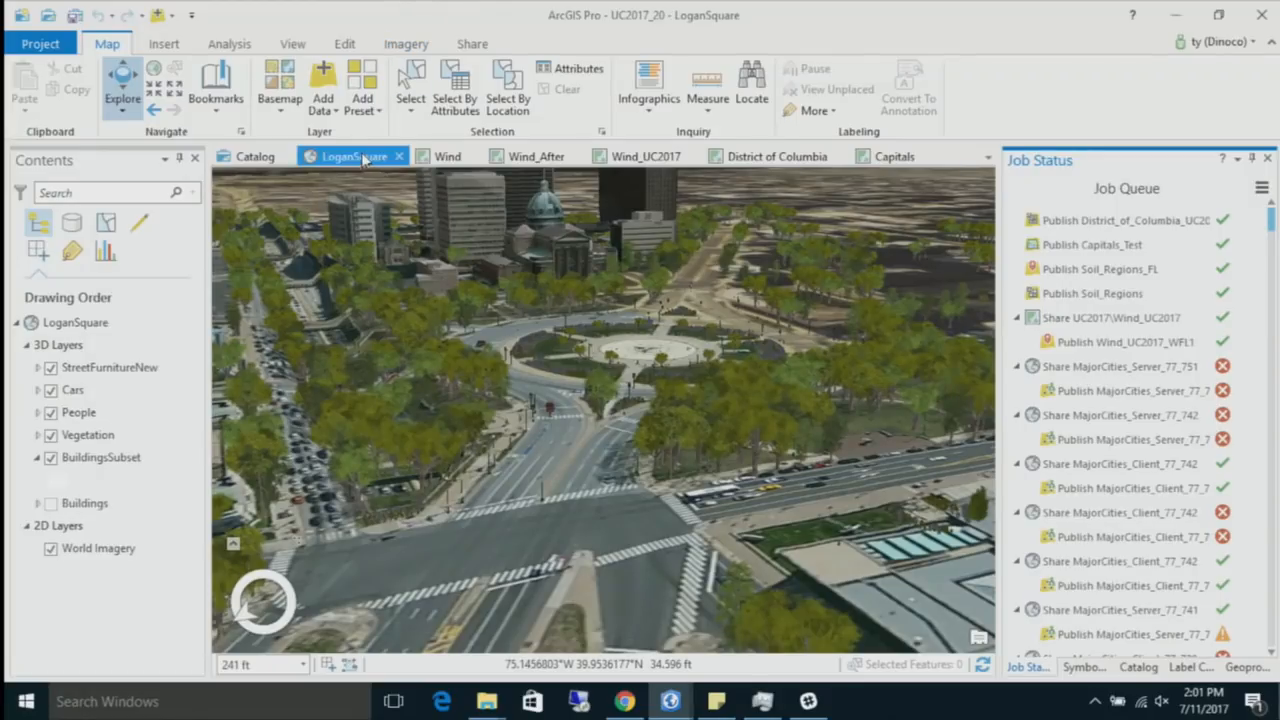
Step: Get a closer view of the street furniture in the LoganSquare scene and open the StreetFurnitureNew layer's symbology
{"action": "left_click_drag", "start_coordinate": [617, 403], "coordinate": [599, 459]}
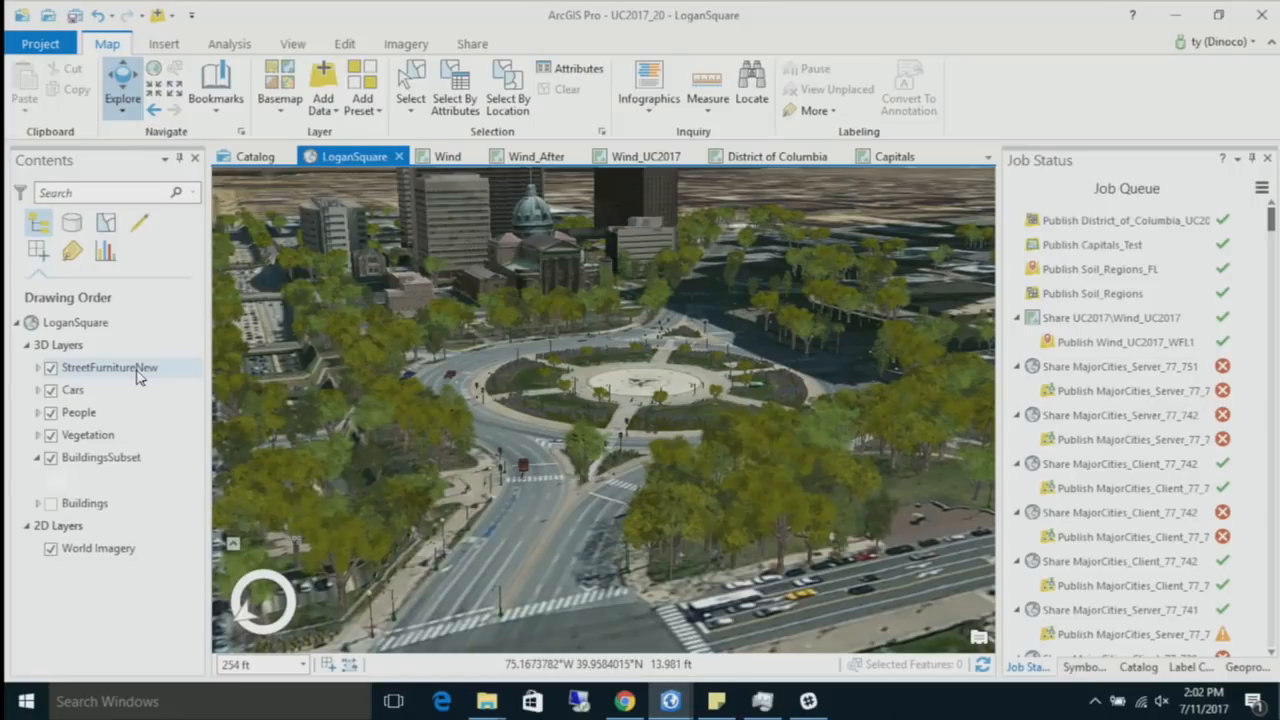
{"action": "scroll", "coordinate": [583, 453], "scroll_direction": "up", "scroll_amount": 3}
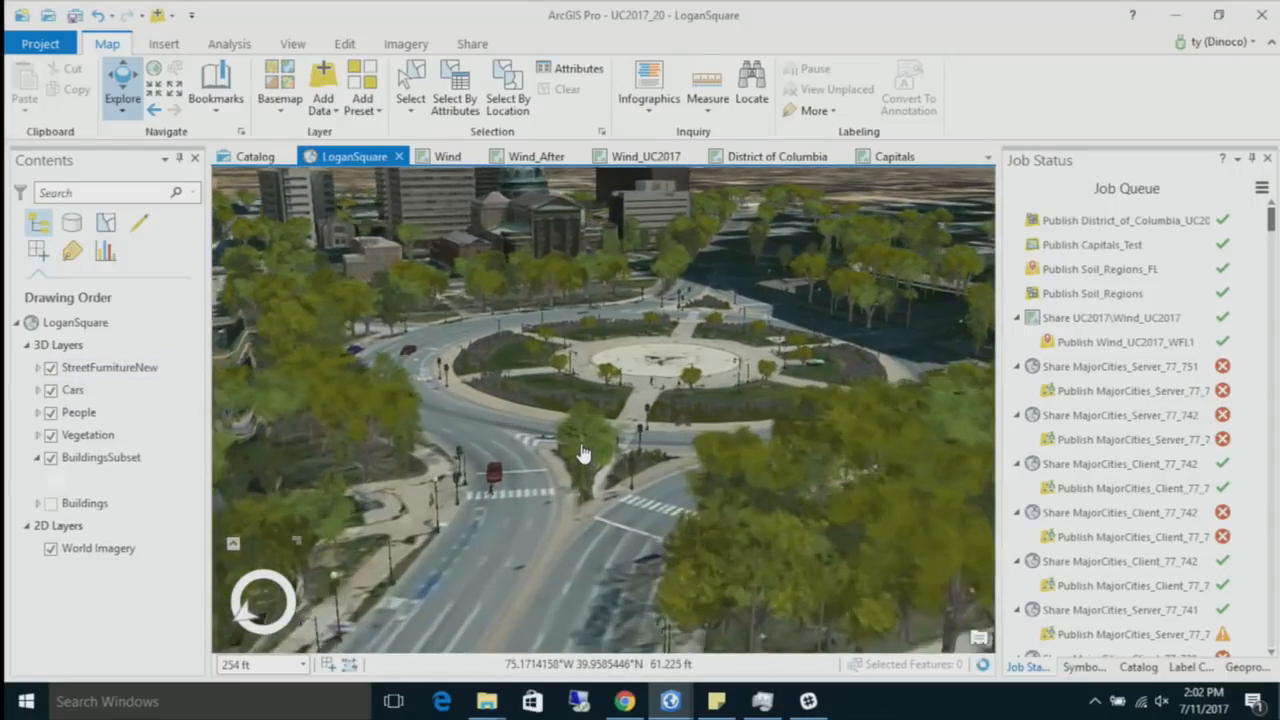
{"action": "scroll", "coordinate": [583, 453], "scroll_direction": "up", "scroll_amount": 3}
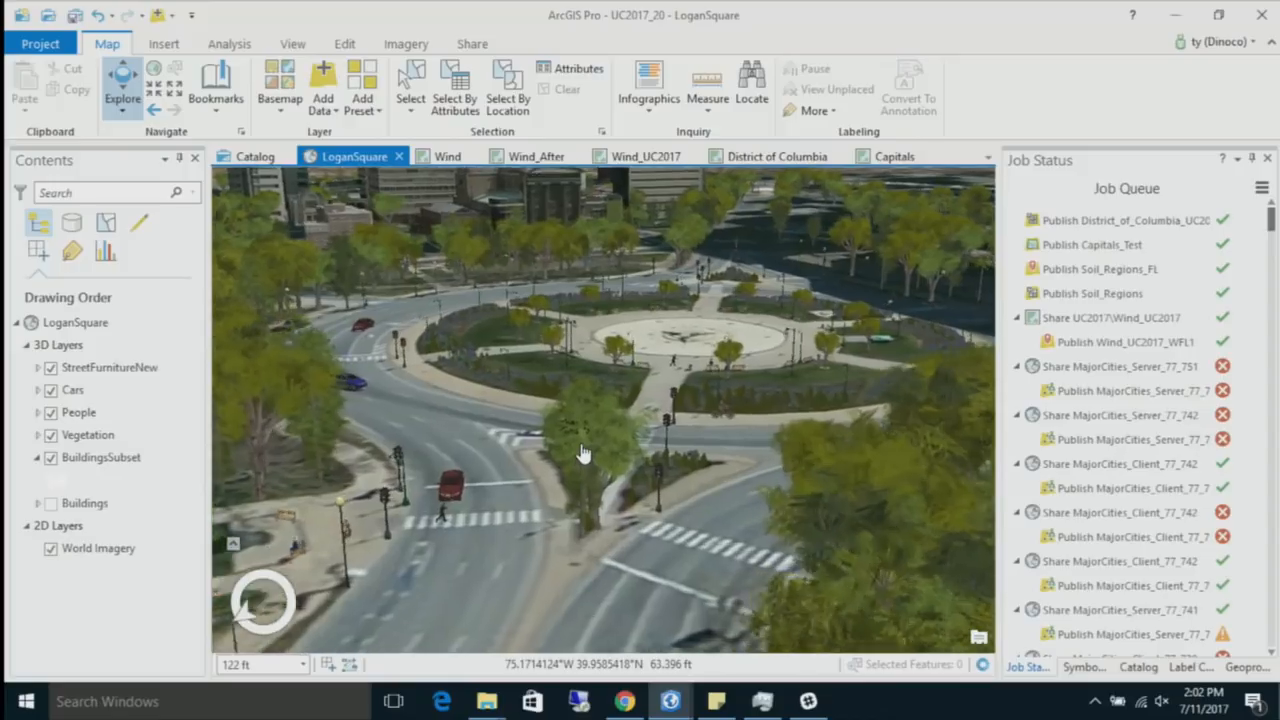
{"action": "scroll", "coordinate": [583, 453], "scroll_direction": "up", "scroll_amount": 1}
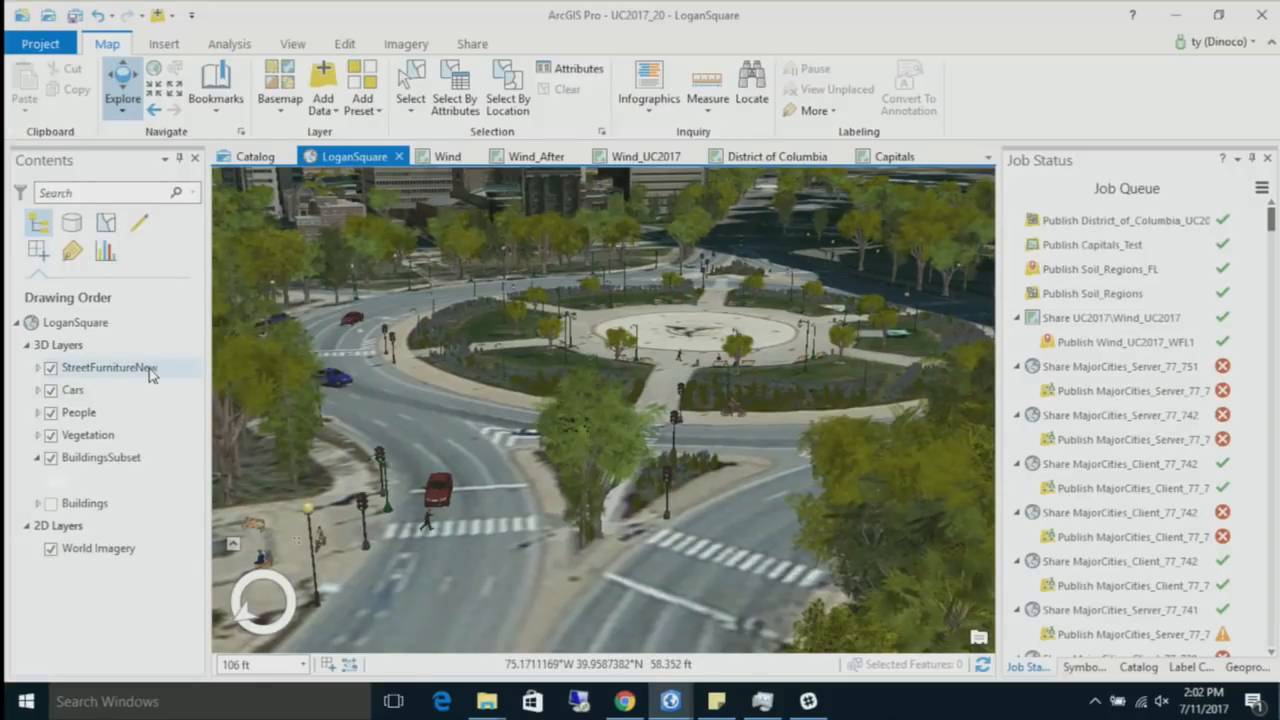
{"action": "left_click", "coordinate": [152, 370]}
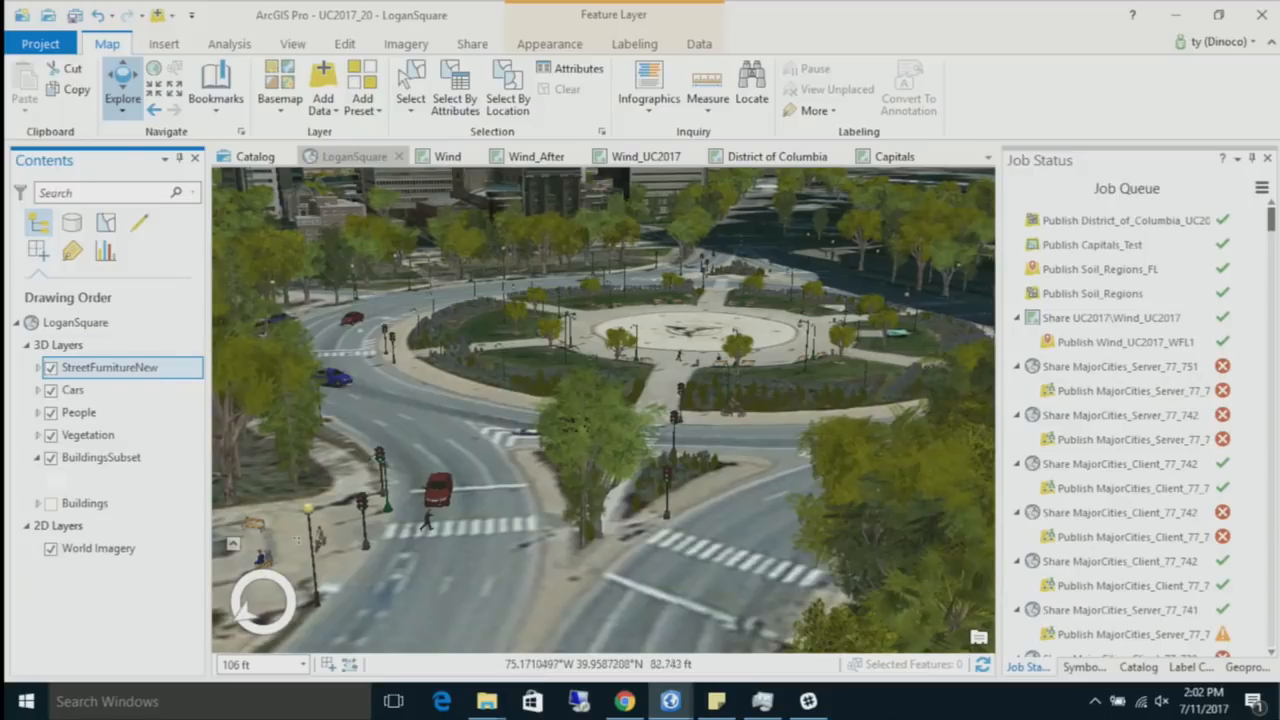
{"action": "left_click", "coordinate": [550, 46]}
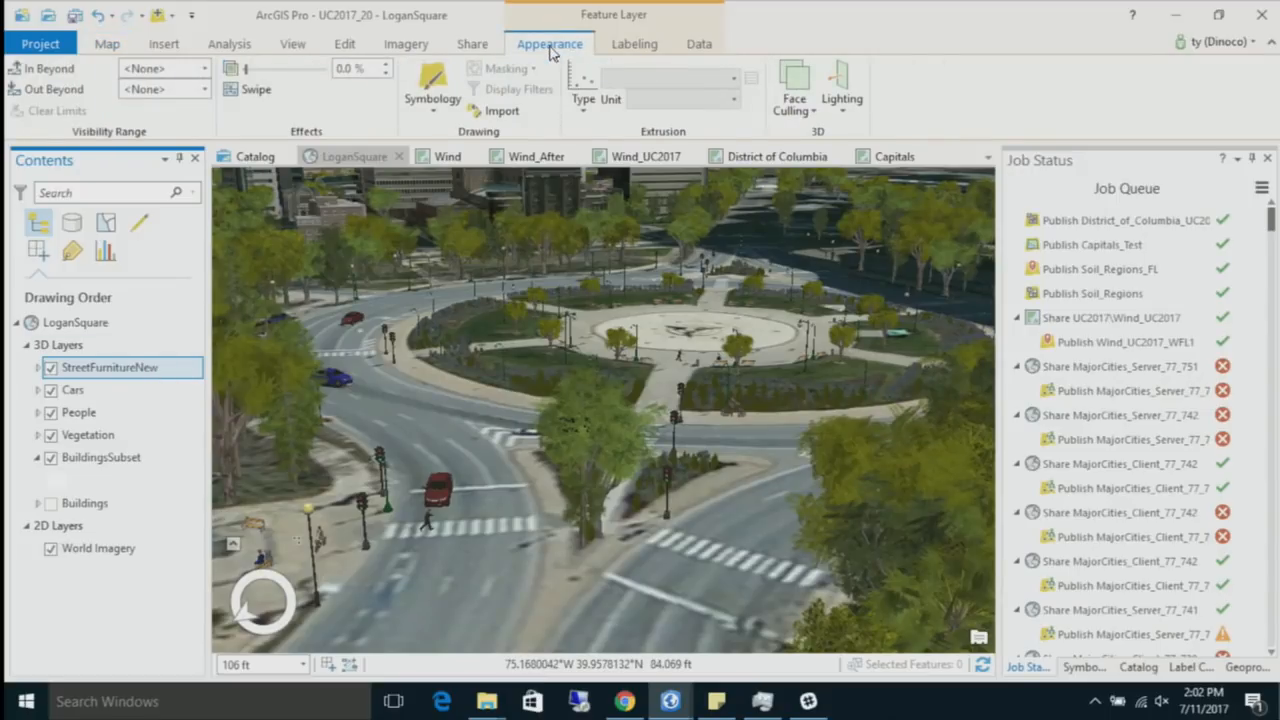
{"action": "left_click", "coordinate": [432, 88]}
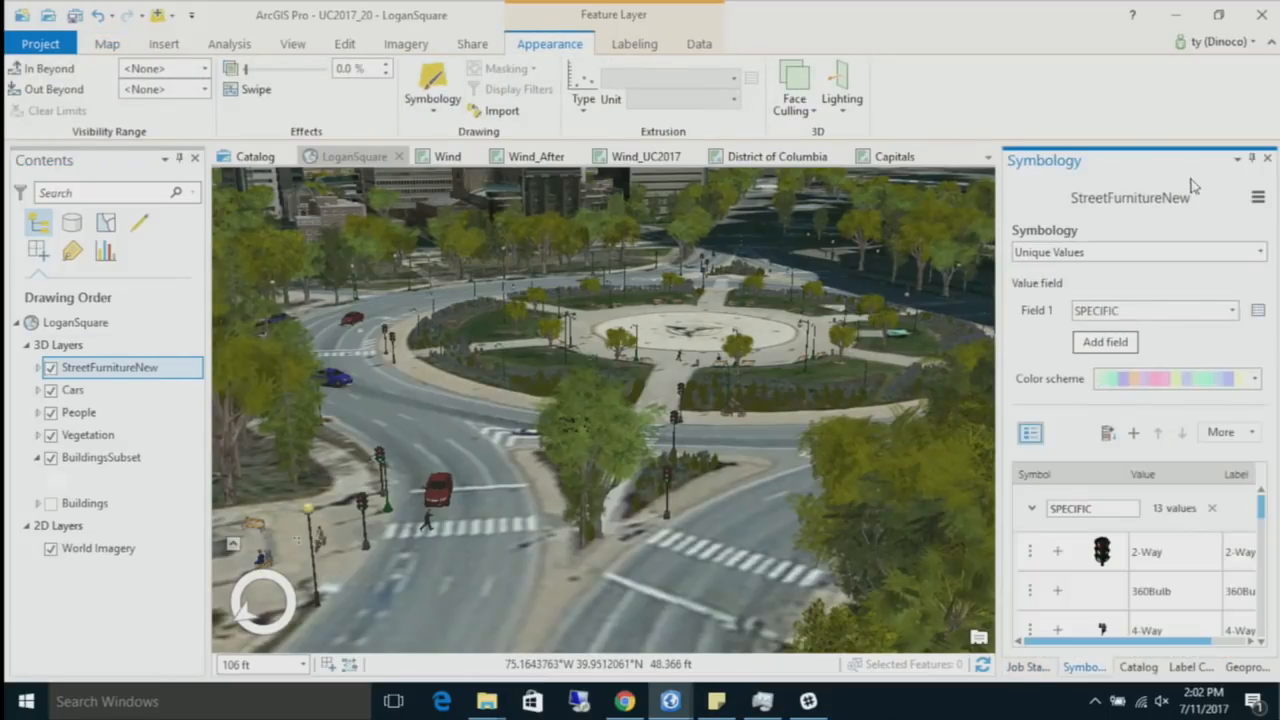
Step: Examine how StreetFurnitureNew symbology varies by attribute, reviewing the rotation and size settings, and return to the symbology options
{"action": "left_click", "coordinate": [1258, 200]}
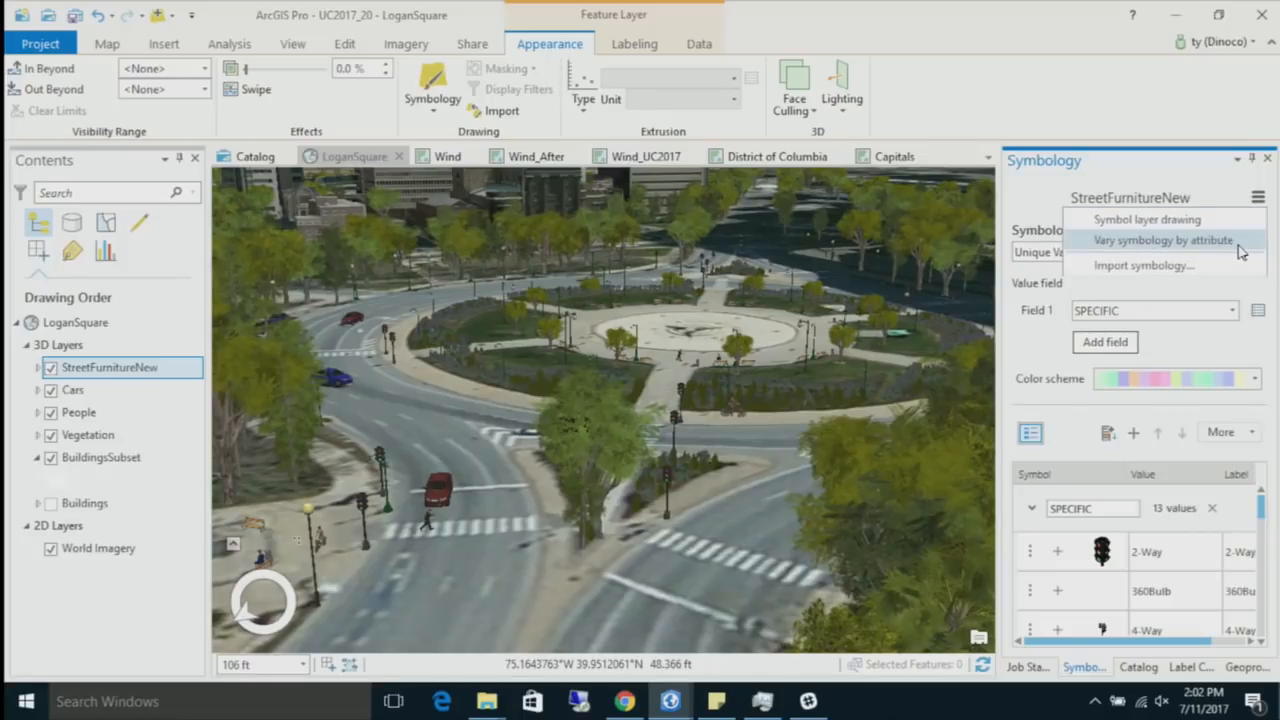
{"action": "left_click", "coordinate": [1240, 243]}
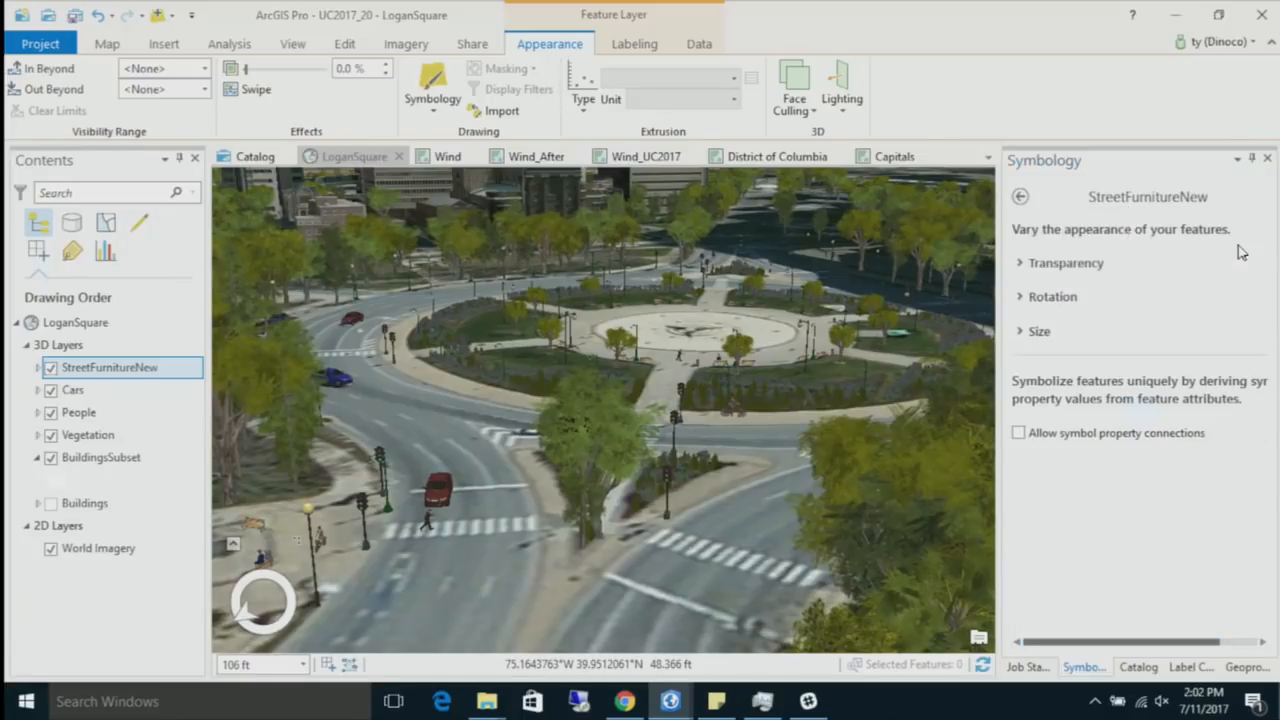
{"action": "left_click", "coordinate": [1022, 300]}
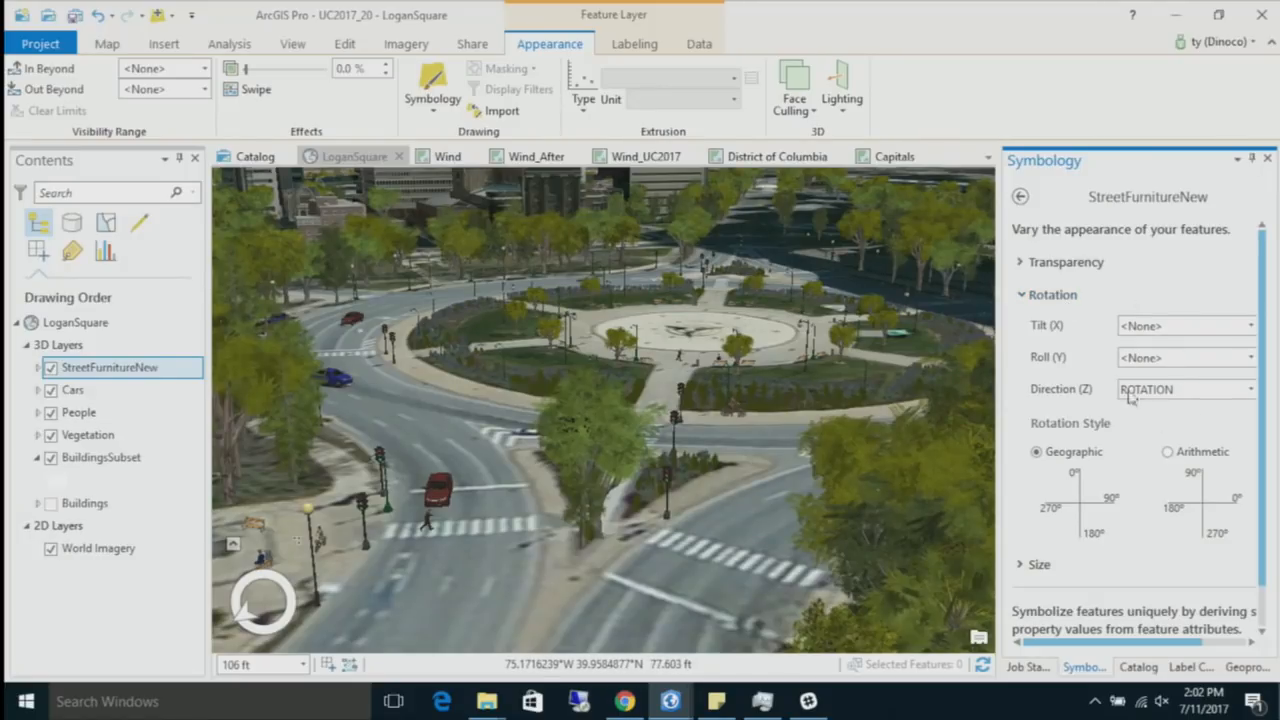
{"action": "left_click", "coordinate": [1032, 300]}
{"action": "left_click", "coordinate": [1035, 331]}
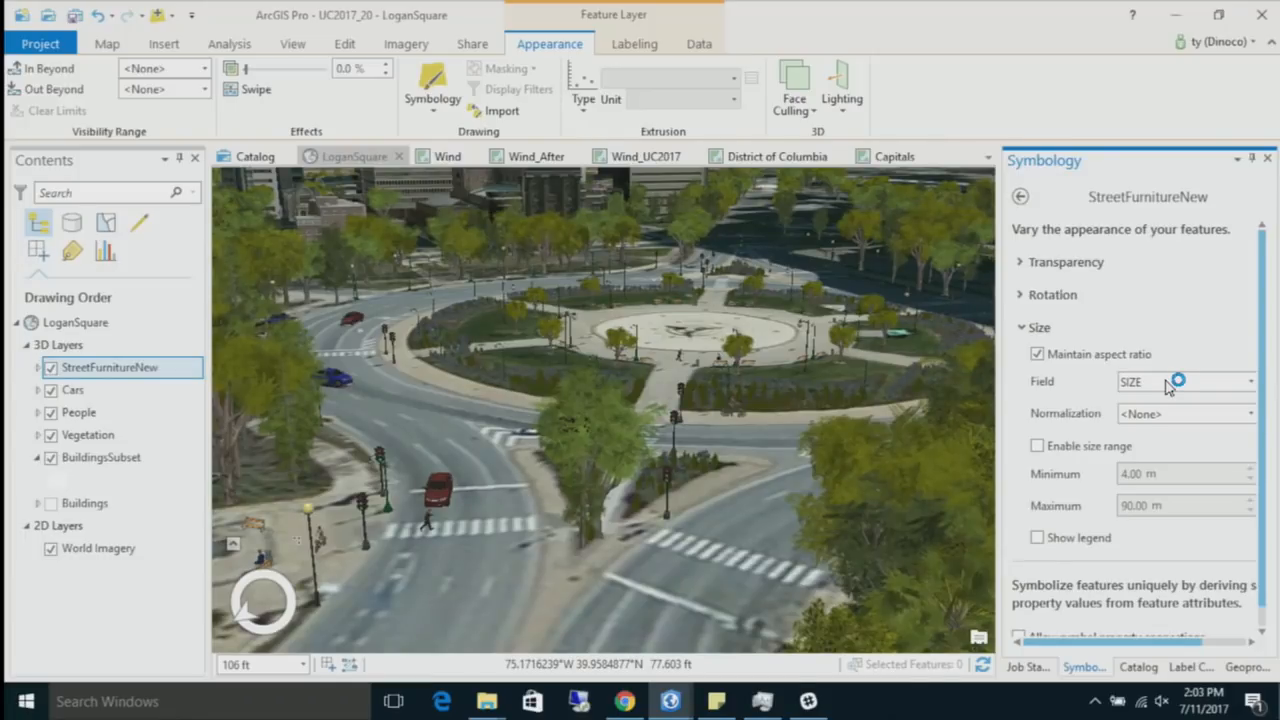
{"action": "left_click", "coordinate": [1020, 196]}
{"action": "left_click", "coordinate": [1258, 197]}
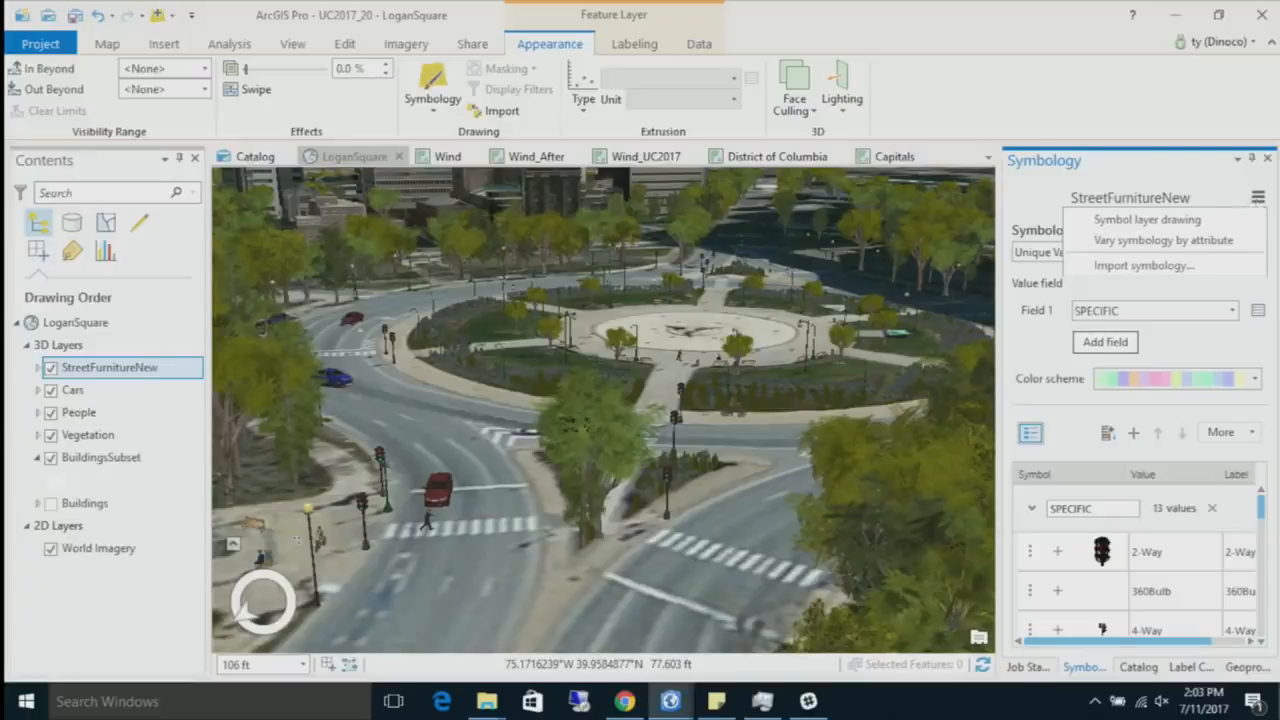
Step: Open the Wind map and show the additional symbology options of the UN_wind_monthtly layer
{"action": "left_click", "coordinate": [445, 160]}
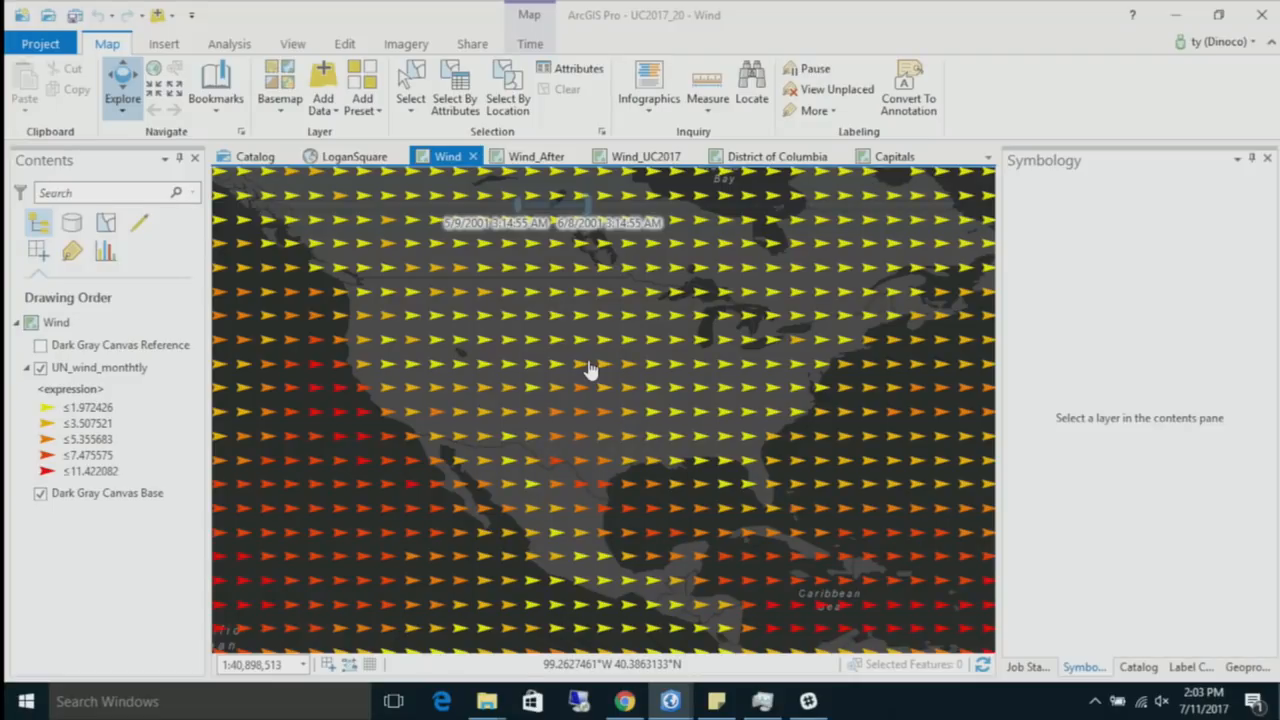
{"action": "left_click", "coordinate": [107, 372]}
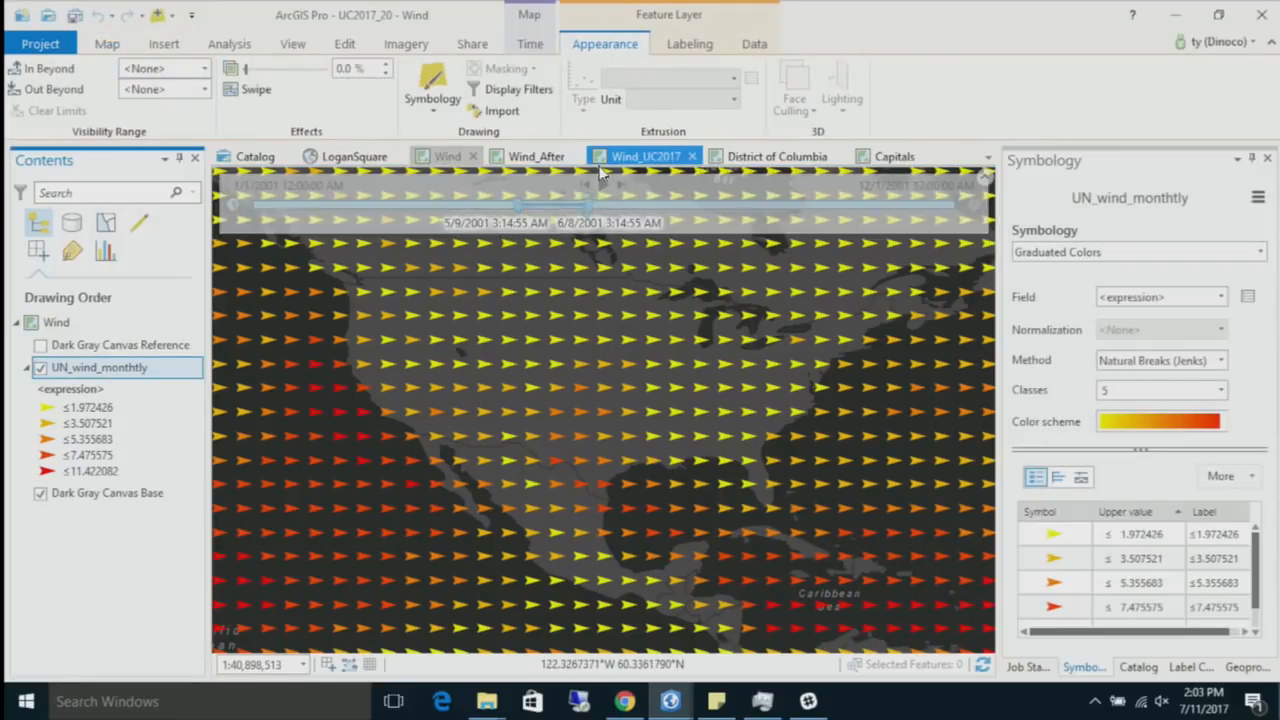
{"action": "left_click", "coordinate": [1258, 198]}
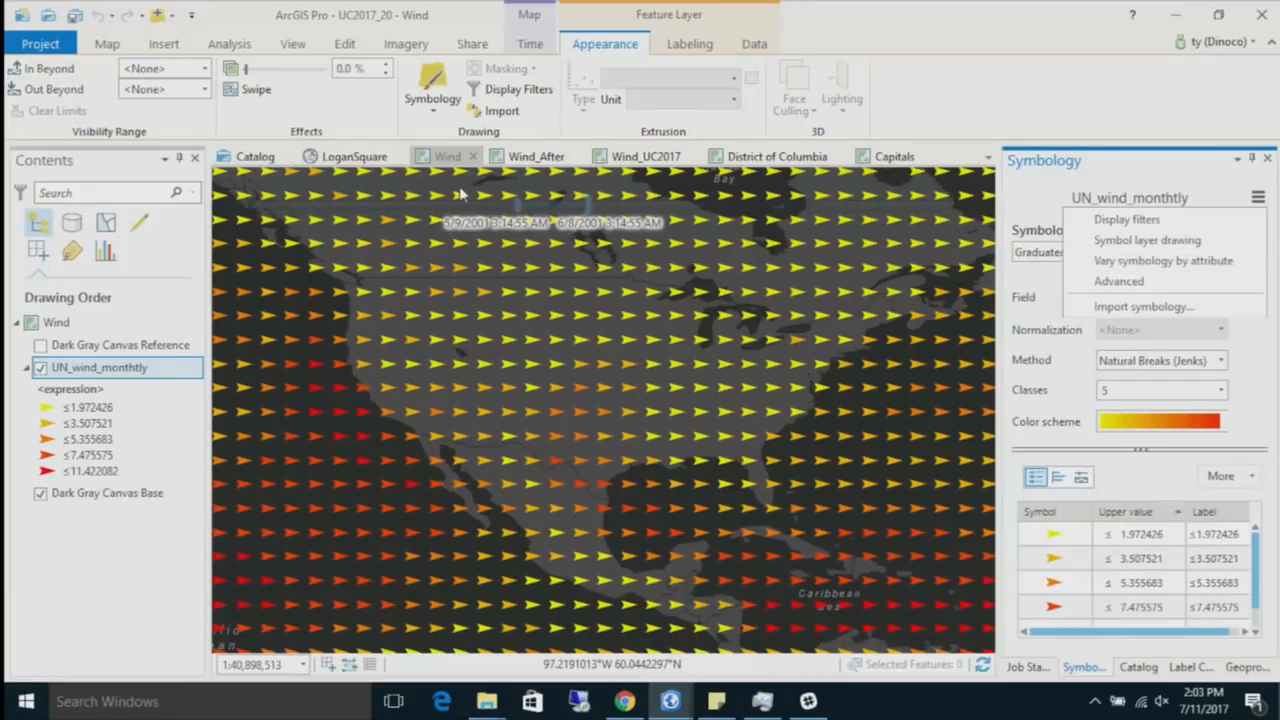
Step: In the Wind_After map, inspect the custom Arcade expression that drives the rotation of the UN_wind_monthtly symbols
{"action": "left_click", "coordinate": [524, 157]}
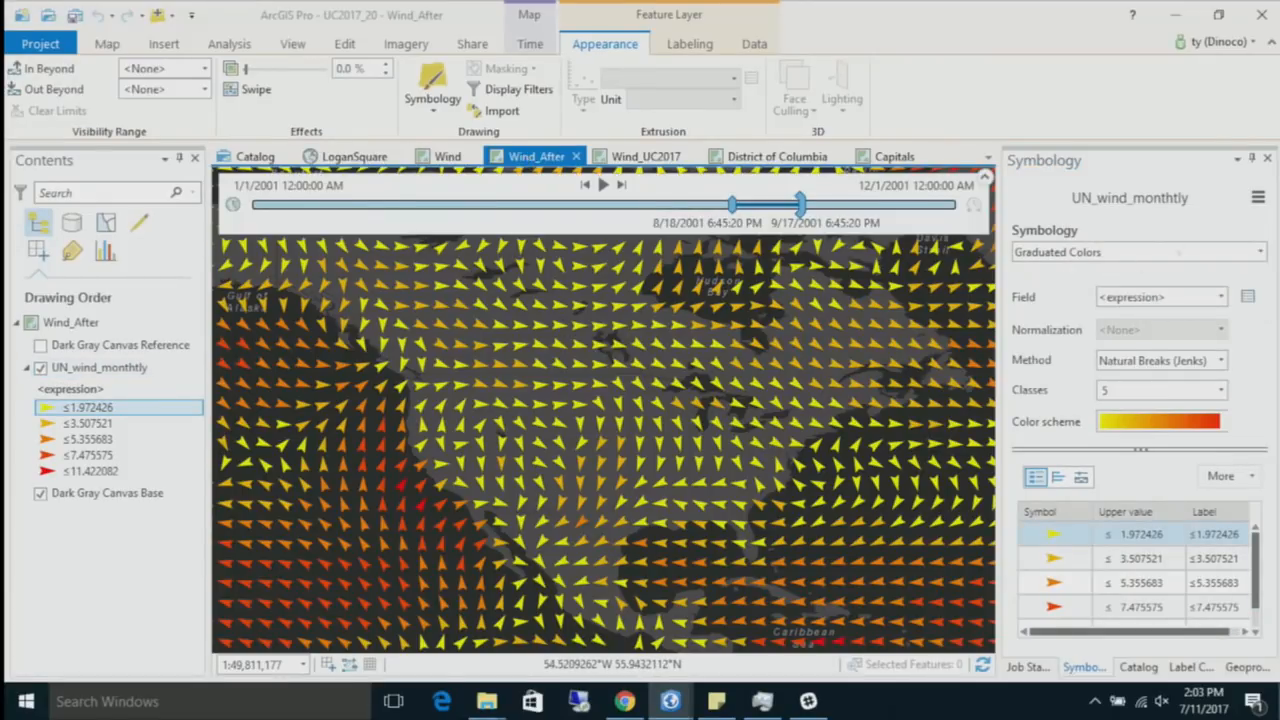
{"action": "left_click", "coordinate": [1259, 202]}
{"action": "left_click", "coordinate": [1216, 260]}
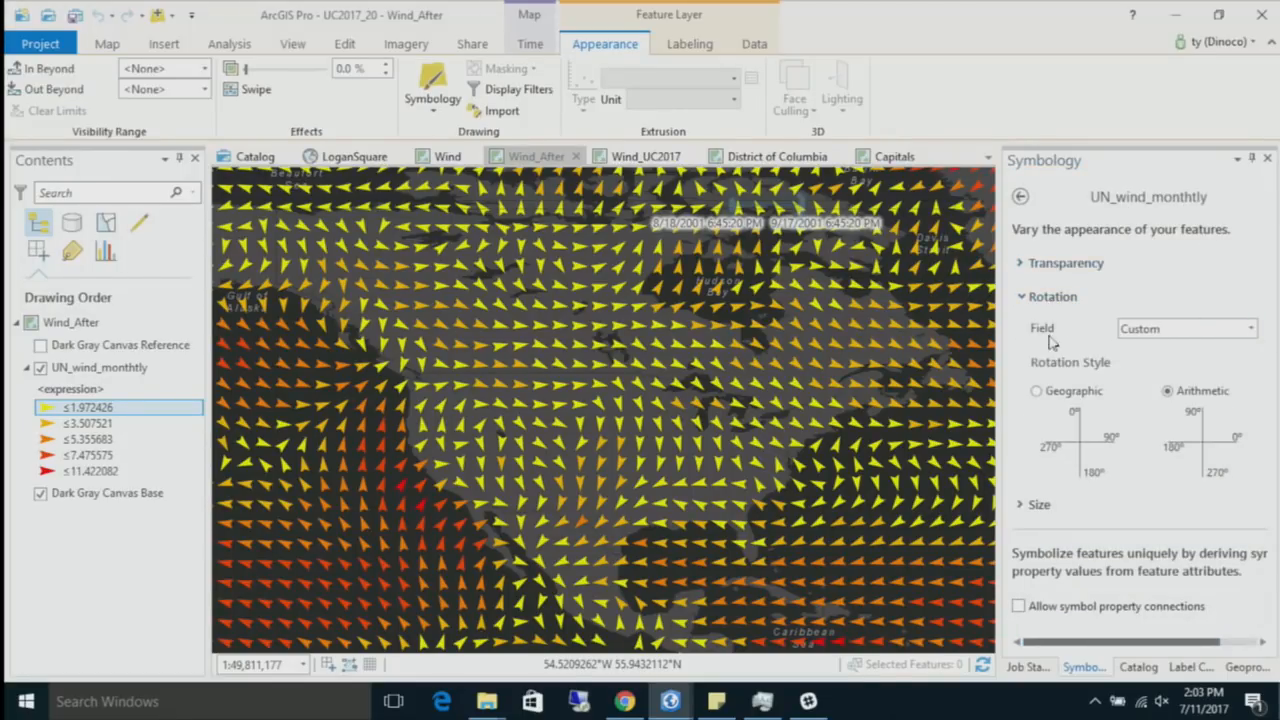
{"action": "left_click_drag", "start_coordinate": [1000, 342], "coordinate": [934, 342]}
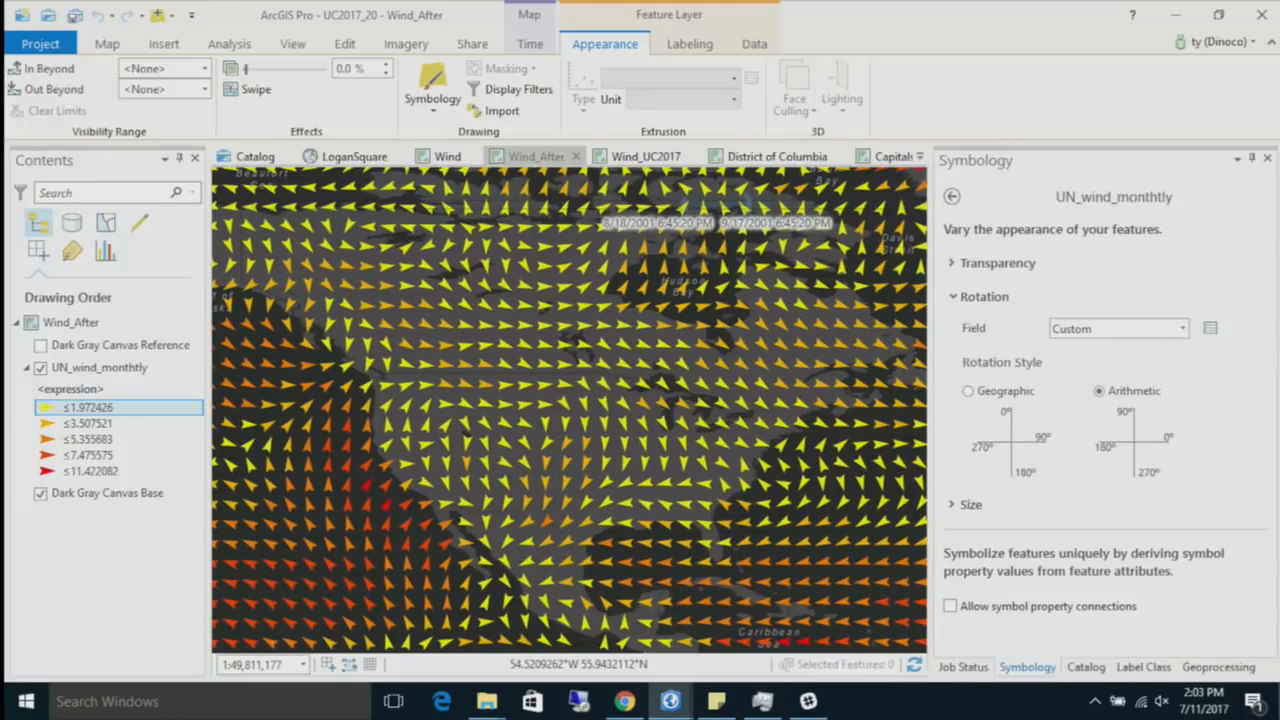
{"action": "left_click", "coordinate": [1213, 333]}
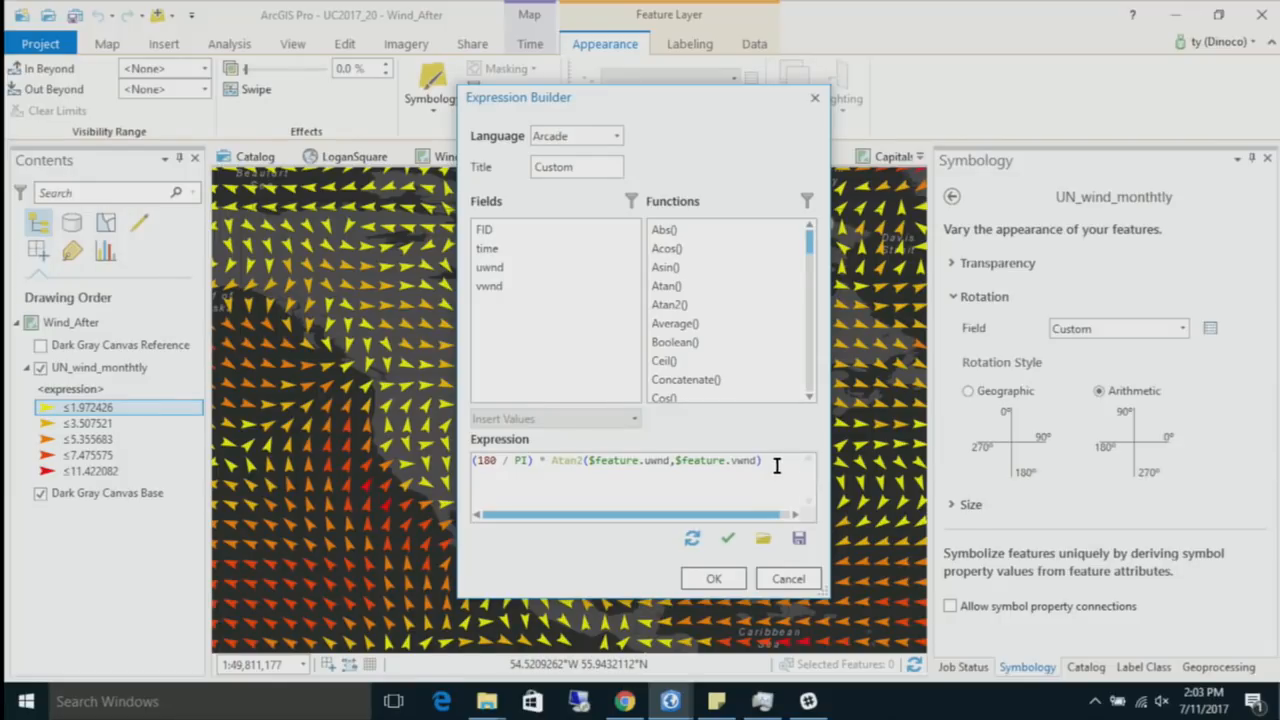
{"action": "left_click_drag", "start_coordinate": [762, 461], "coordinate": [437, 461]}
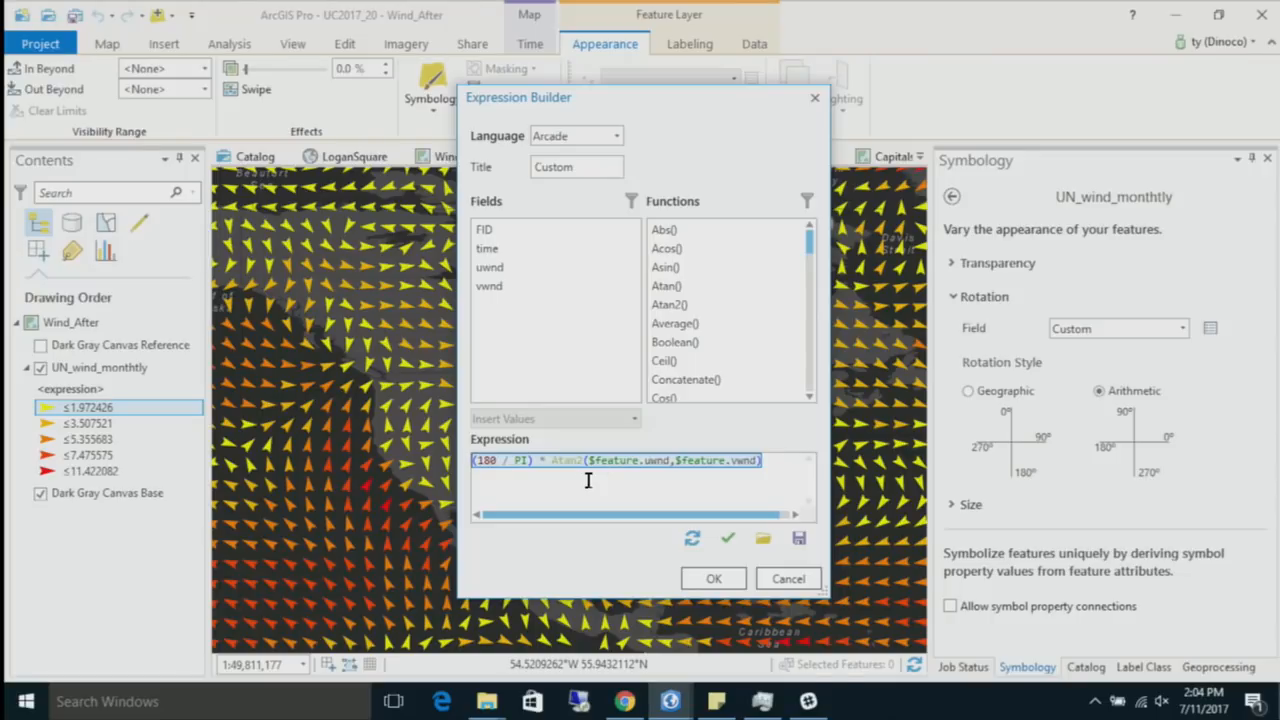
{"action": "left_click", "coordinate": [787, 580]}
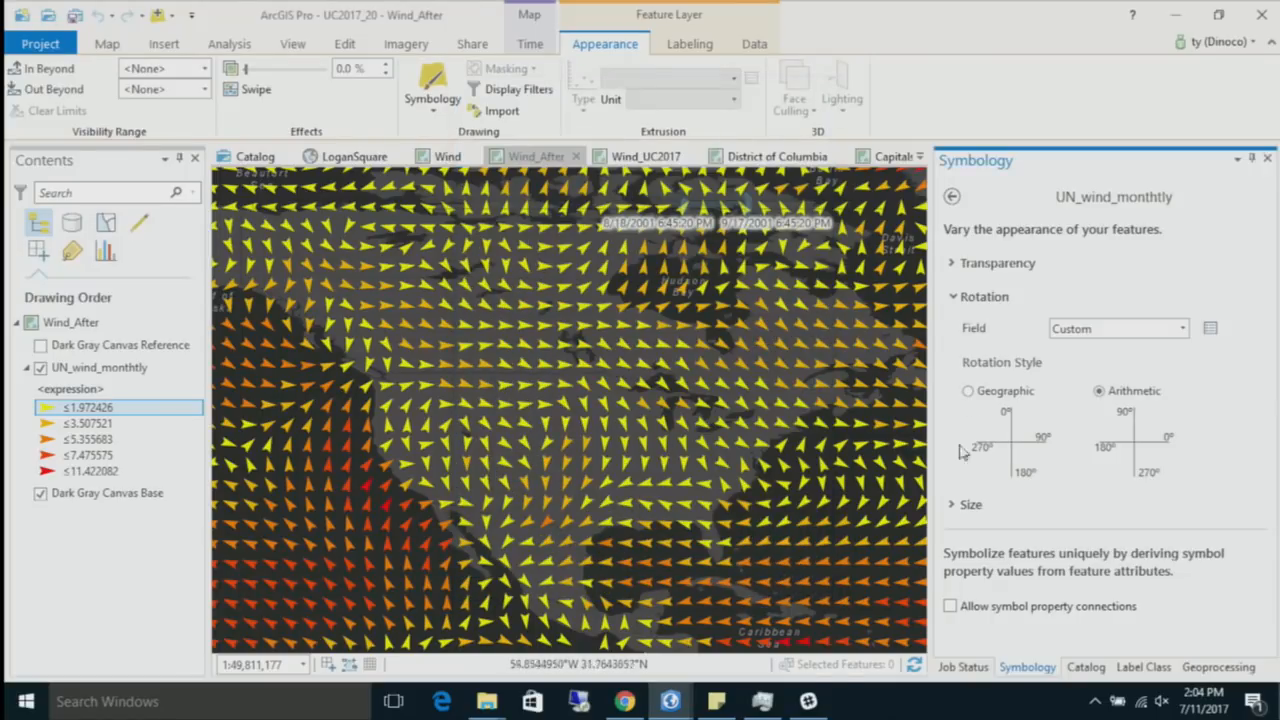
Step: Inspect the Arcade expression behind the graduated colors of the UN_wind_monthtly layer, leaving it unedited
{"action": "left_click", "coordinate": [953, 198]}
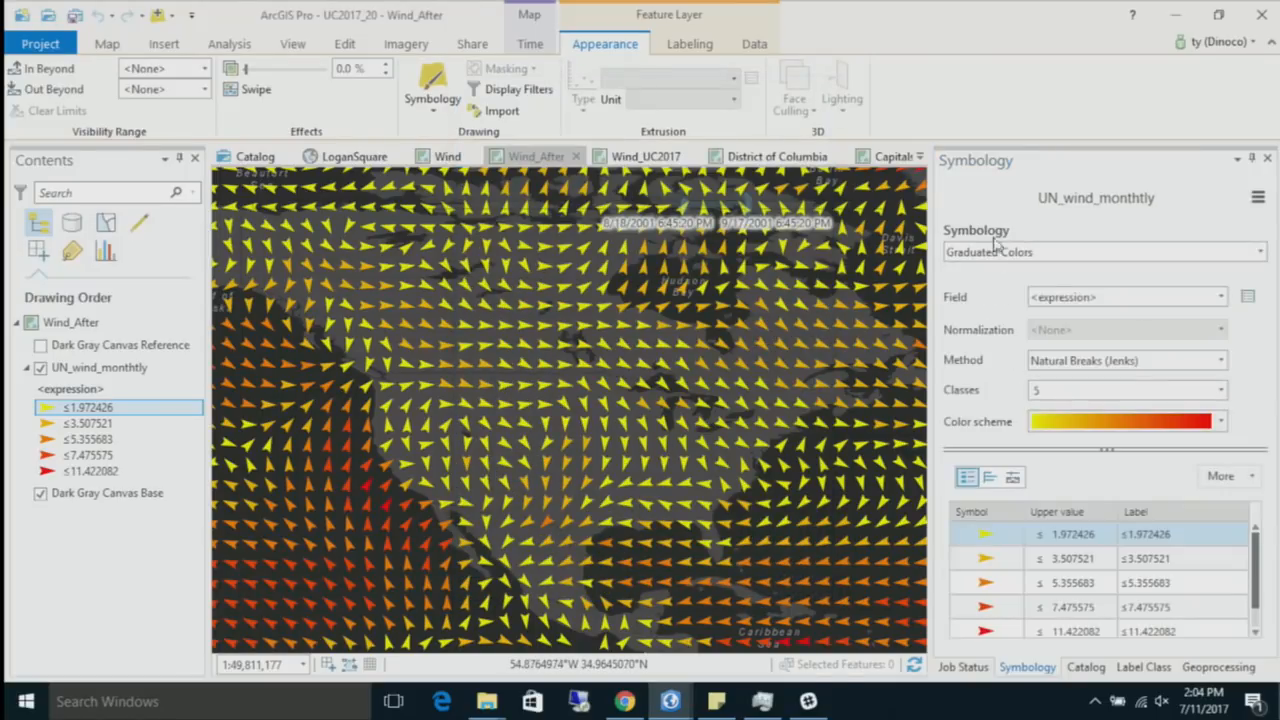
{"action": "left_click", "coordinate": [1248, 298]}
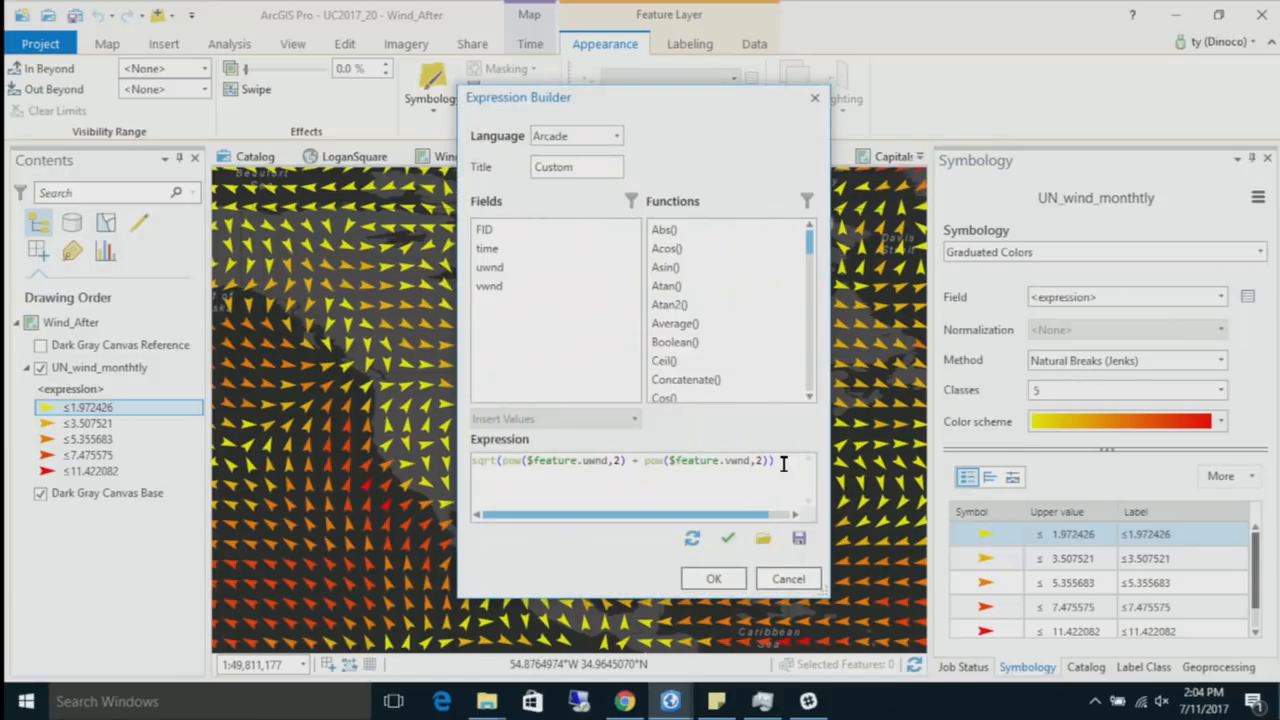
{"action": "left_click_drag", "start_coordinate": [780, 462], "coordinate": [428, 465]}
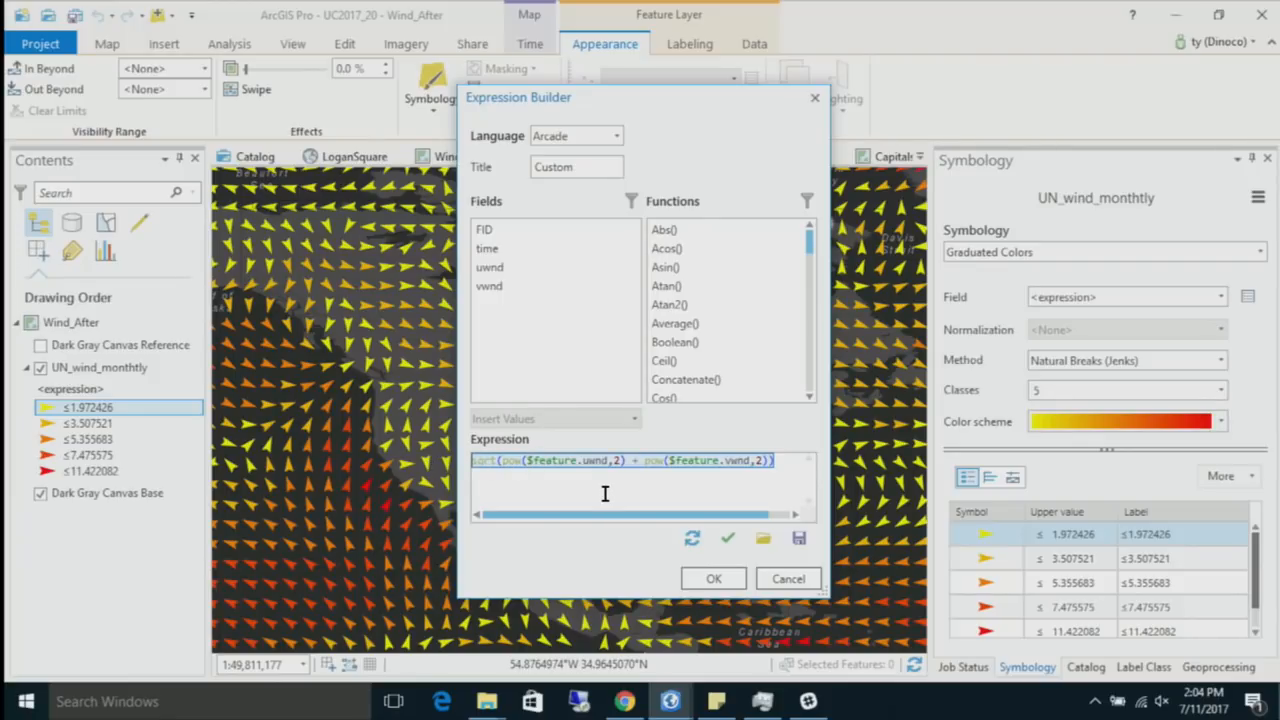
{"action": "left_click", "coordinate": [786, 579]}
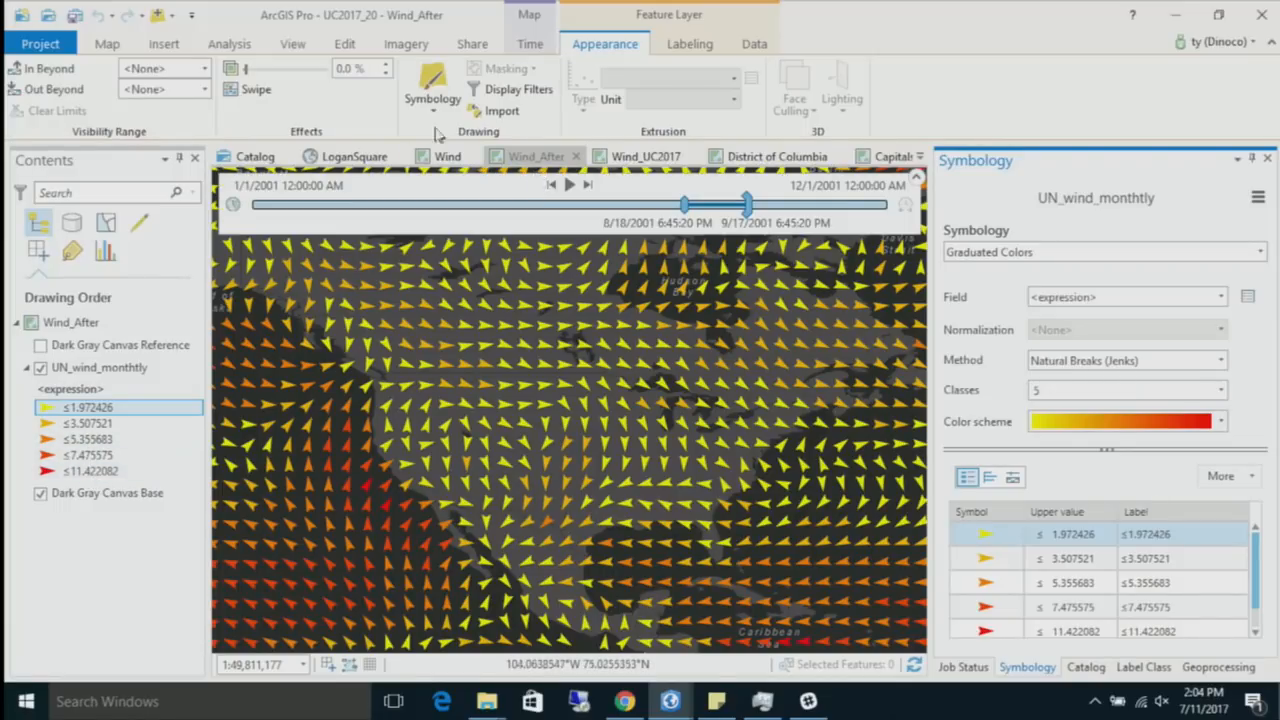
Step: Start sharing the Wind_After map as a web map and review its item description, sharing options and configuration choice
{"action": "left_click", "coordinate": [472, 47]}
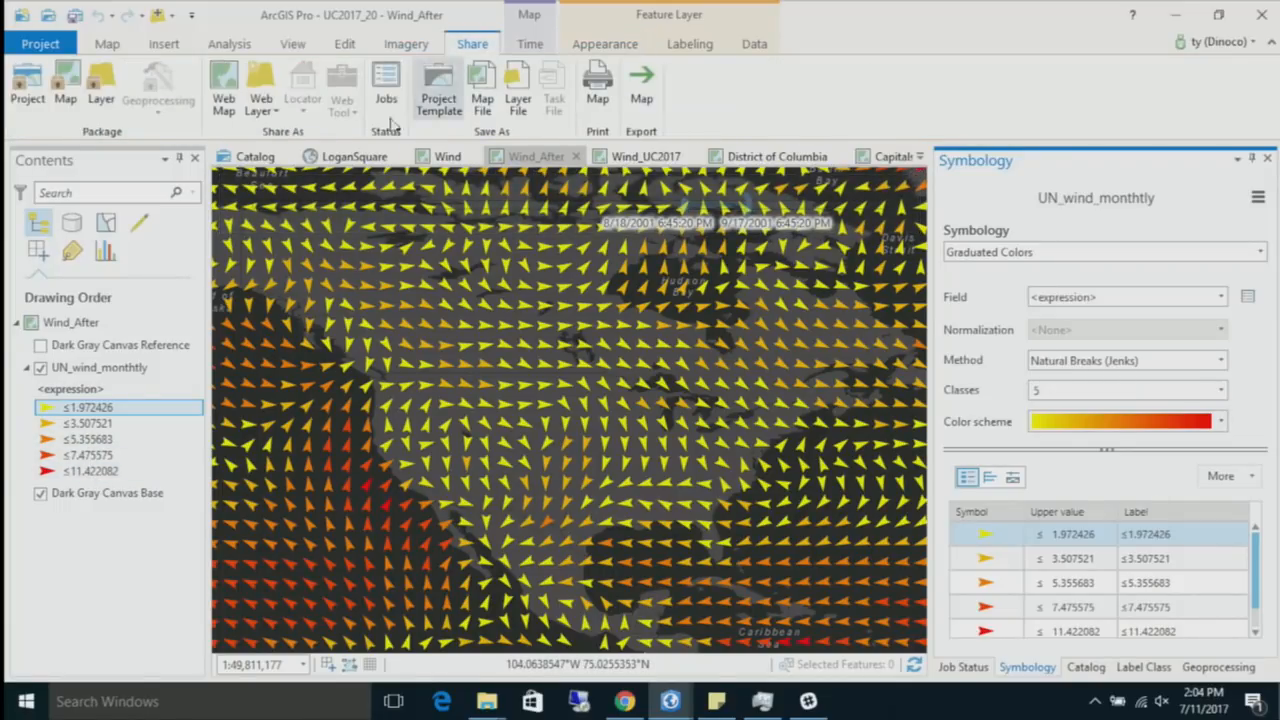
{"action": "left_click", "coordinate": [224, 90]}
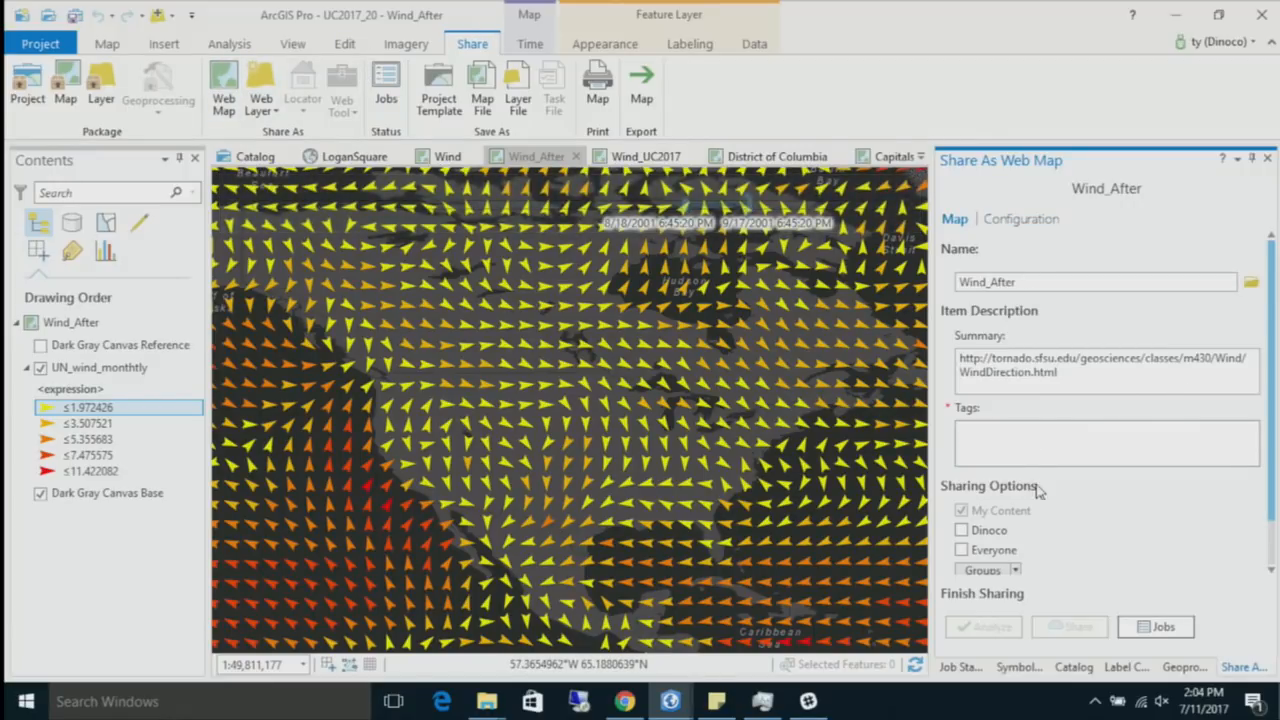
{"action": "scroll", "coordinate": [1185, 540], "scroll_direction": "down", "scroll_amount": 2}
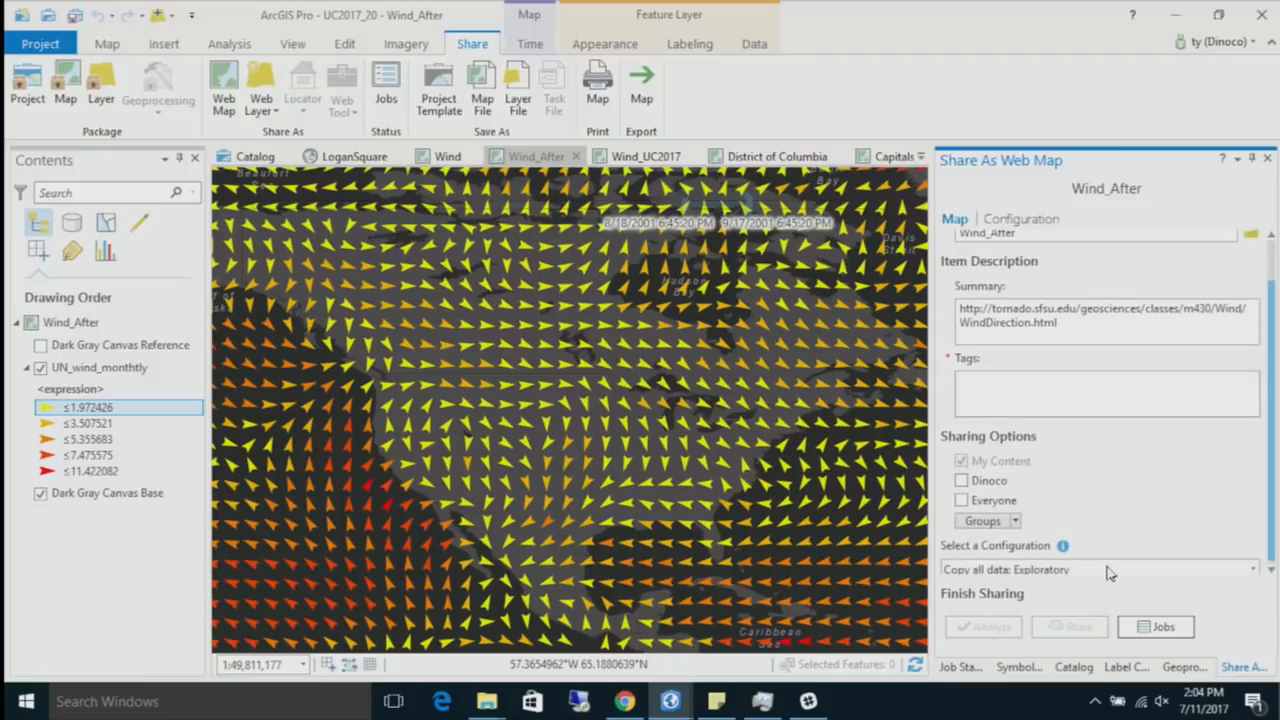
{"action": "left_click", "coordinate": [1107, 570]}
{"action": "left_click", "coordinate": [1107, 570]}
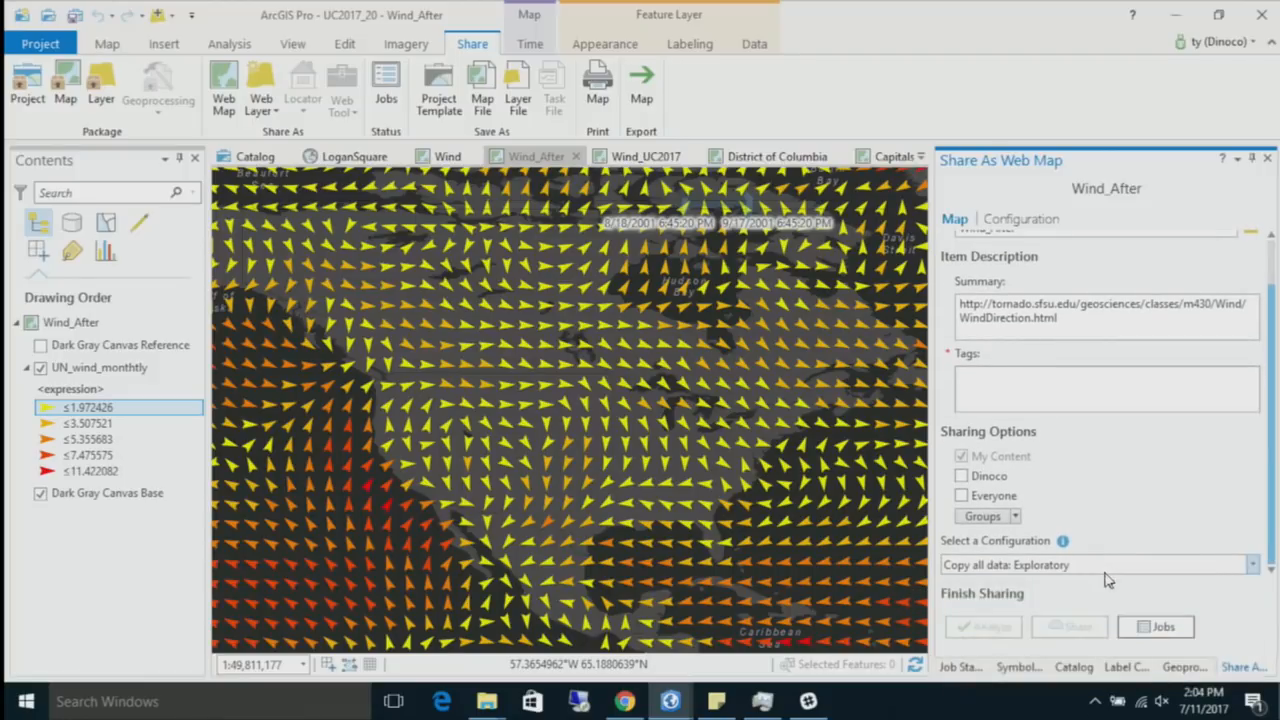
Step: Review the sharing configuration of the Wind_After web map, checking the Wind_After_WFL1 web layer and its UN_wind_monthtly sublayer
{"action": "left_click", "coordinate": [1024, 220]}
{"action": "left_click", "coordinate": [1022, 370]}
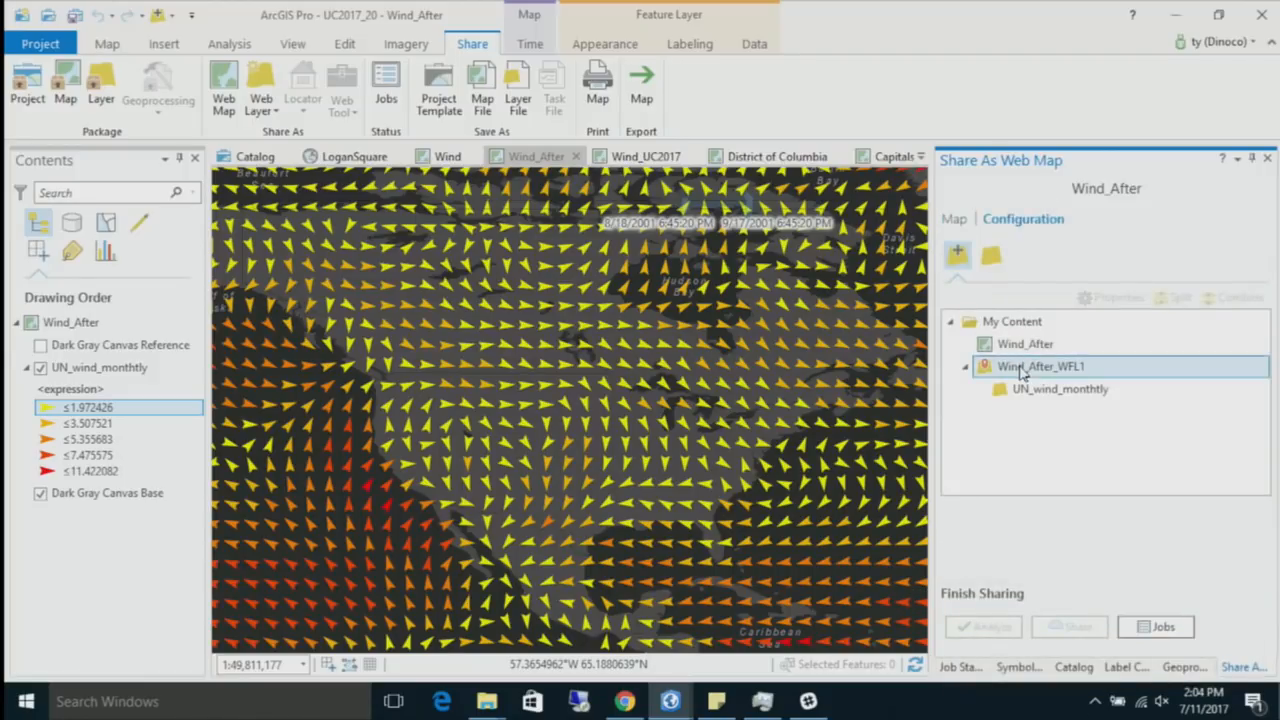
{"action": "left_click", "coordinate": [1050, 389]}
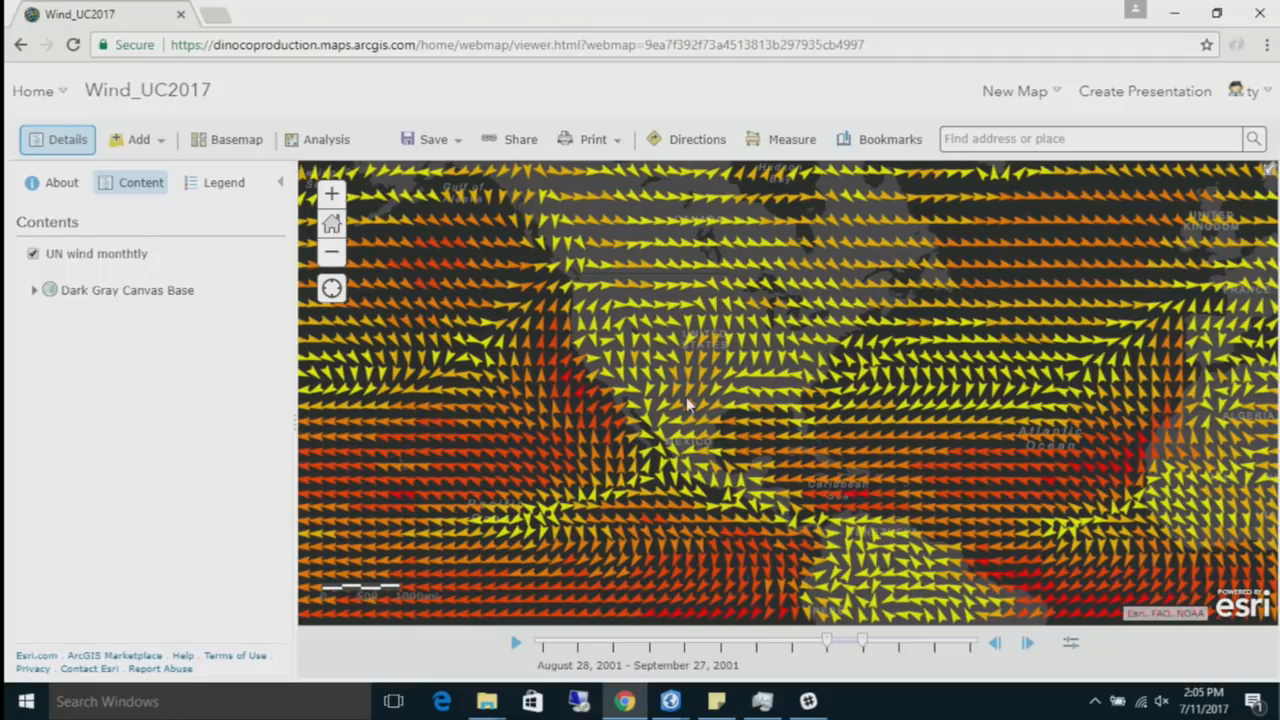
Step: Switch to the UC2017_20 project in ArcGIS Pro and check the Massachusetts Ave road's attributes in the District of Columbia map
{"action": "mouse_move", "coordinate": [677, 707]}
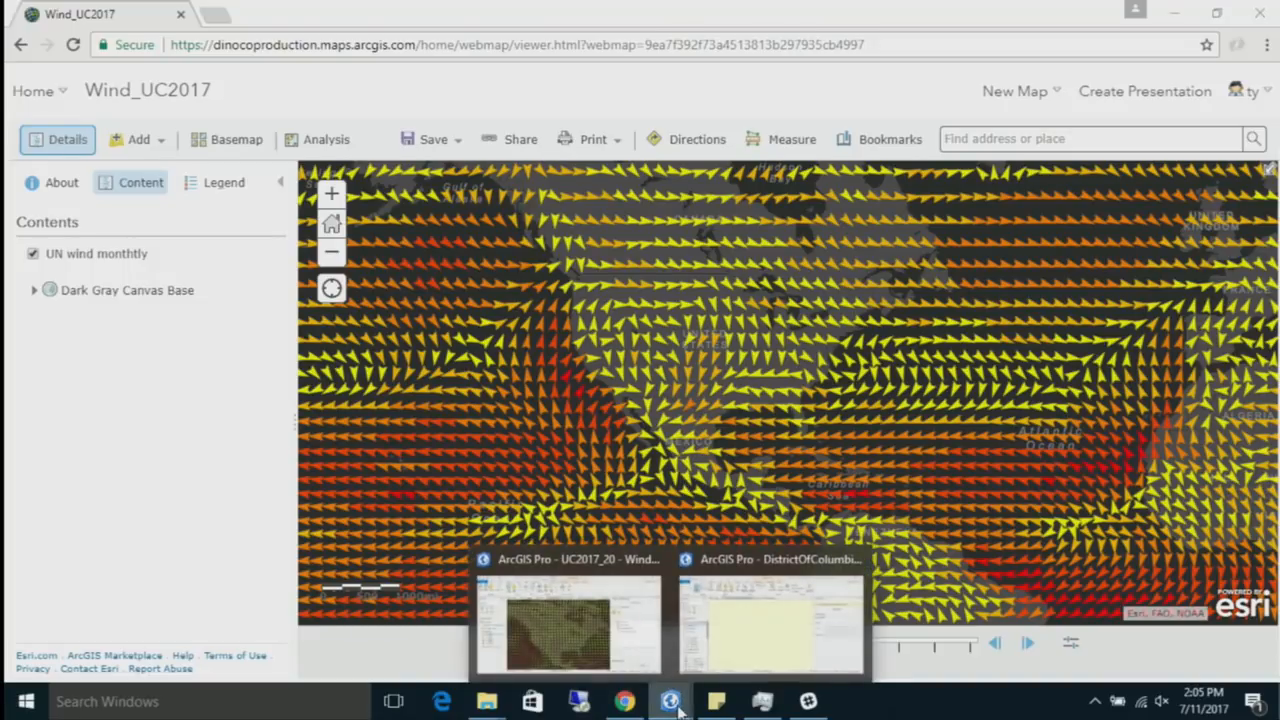
{"action": "left_click", "coordinate": [600, 596]}
{"action": "left_click", "coordinate": [773, 158]}
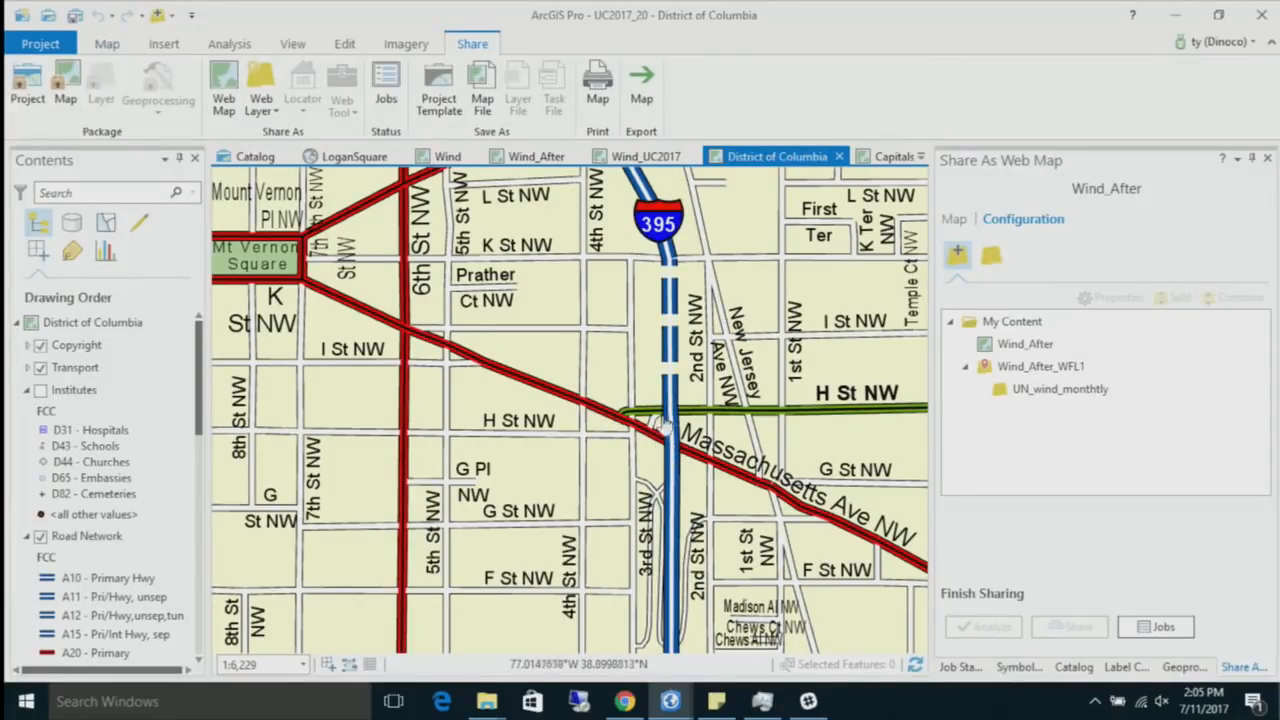
{"action": "left_click", "coordinate": [620, 423]}
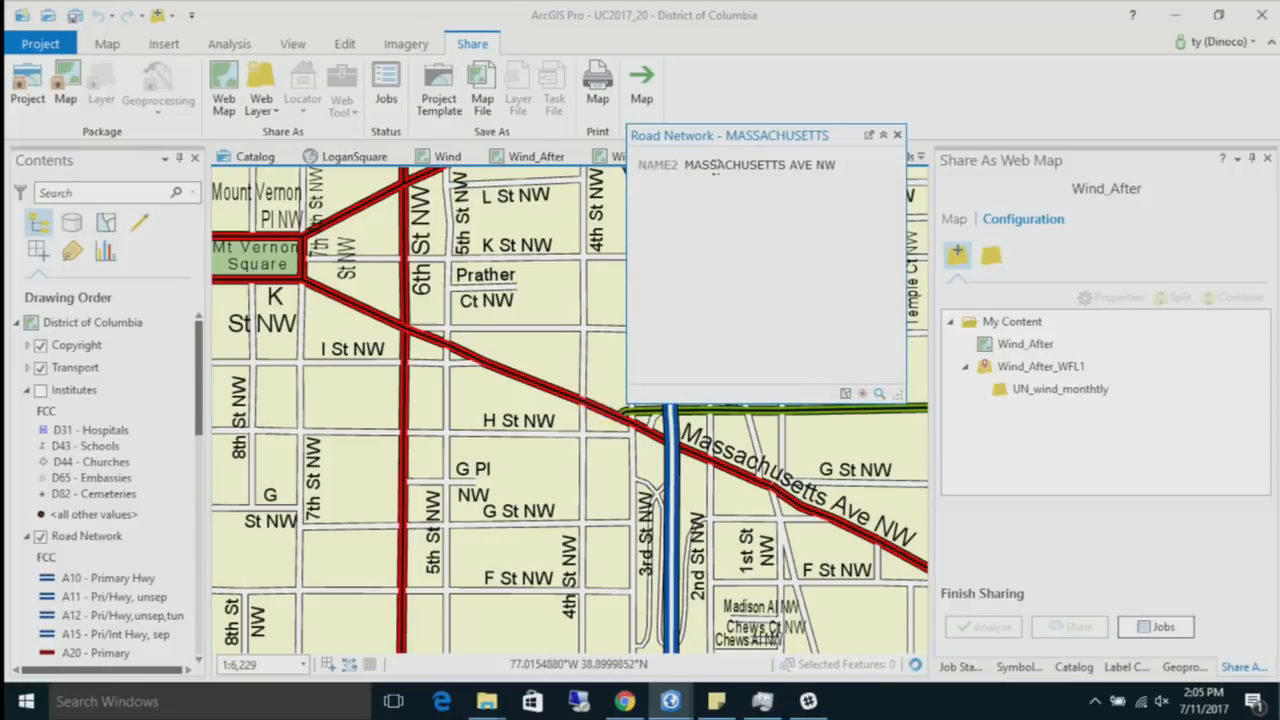
{"action": "left_click", "coordinate": [897, 134]}
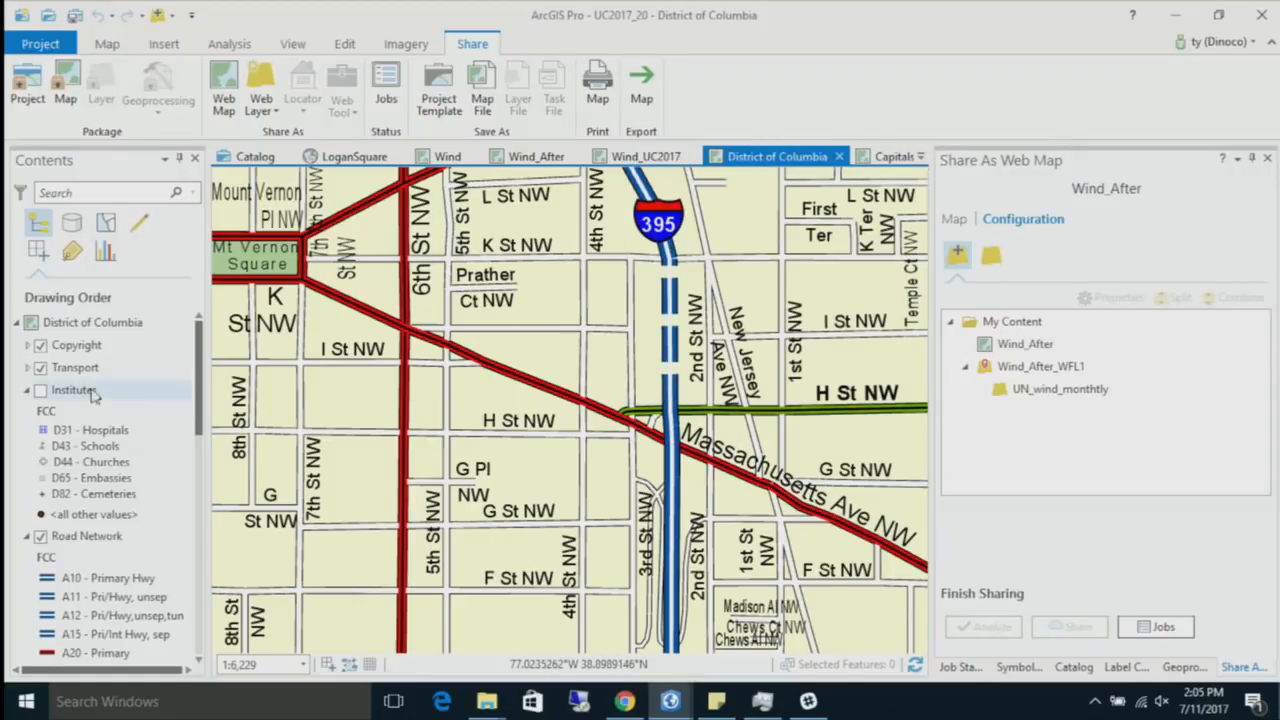
Step: Open the label expression of the Road Network layer's PrimaryHwy class and read through its VBScript code
{"action": "left_click", "coordinate": [114, 541]}
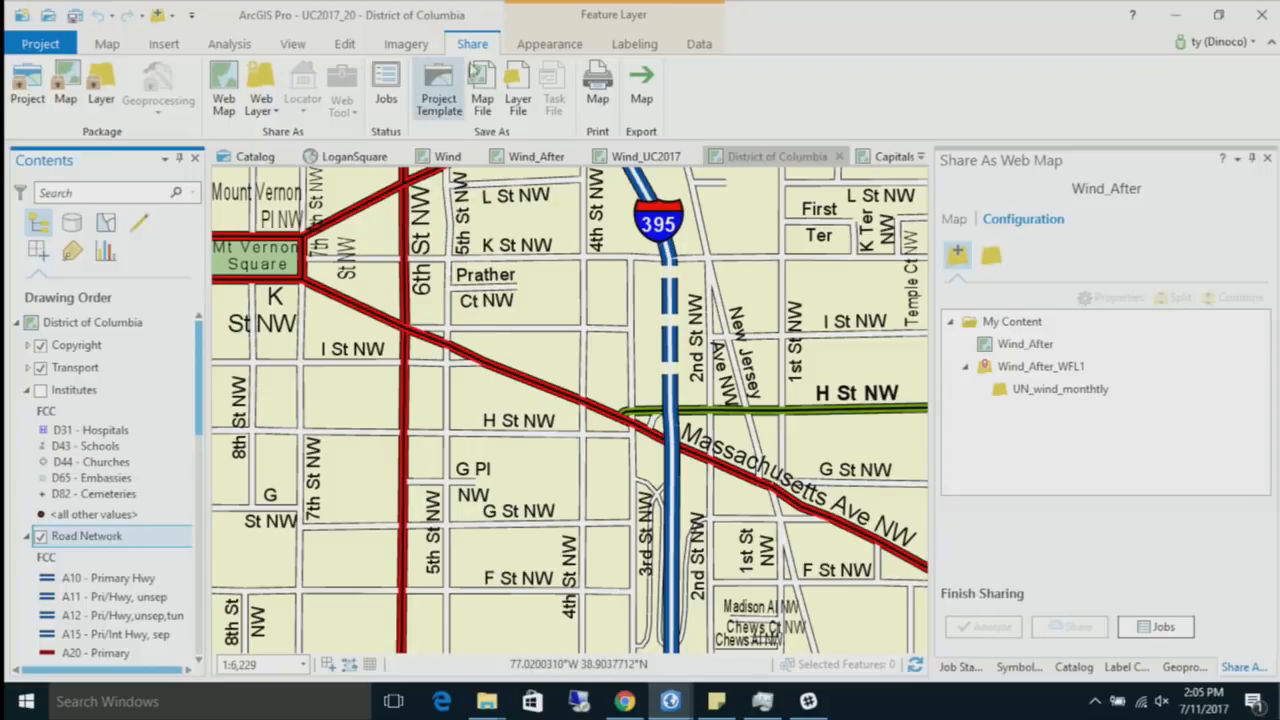
{"action": "left_click", "coordinate": [627, 48]}
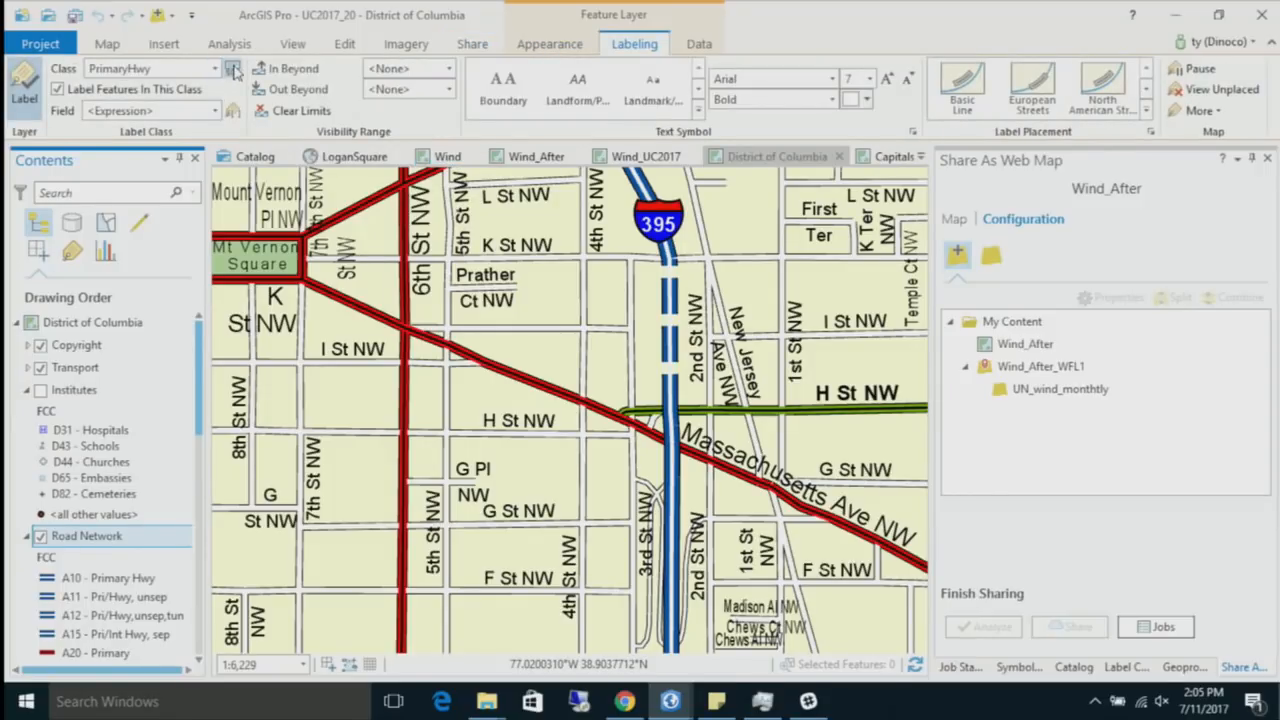
{"action": "left_click", "coordinate": [231, 113]}
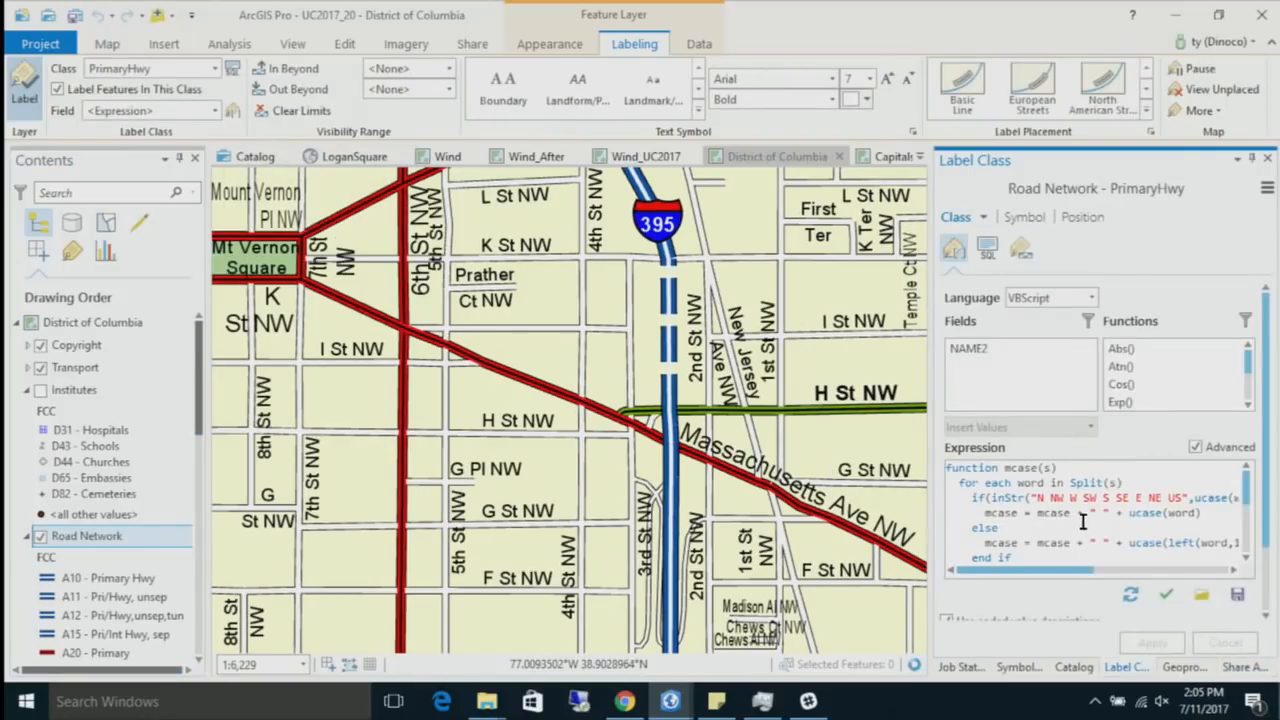
{"action": "scroll", "coordinate": [1080, 527], "scroll_direction": "down", "scroll_amount": 3}
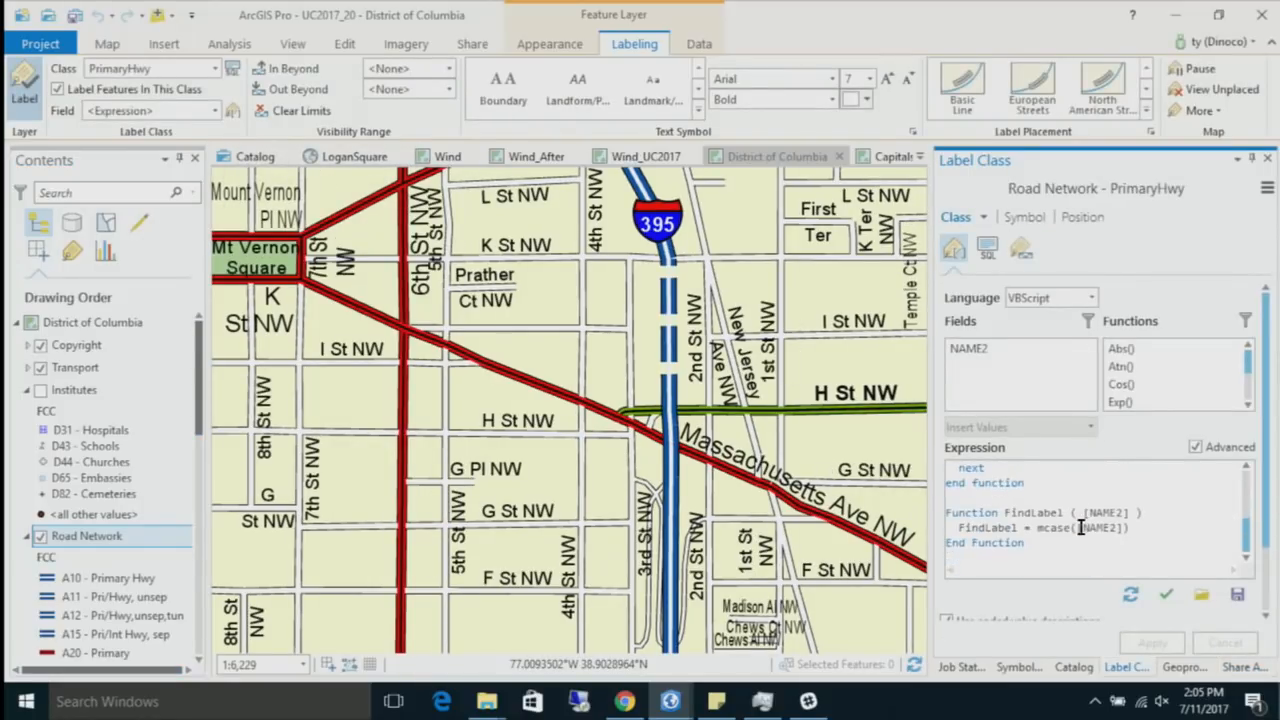
{"action": "scroll", "coordinate": [1080, 527], "scroll_direction": "up", "scroll_amount": 3}
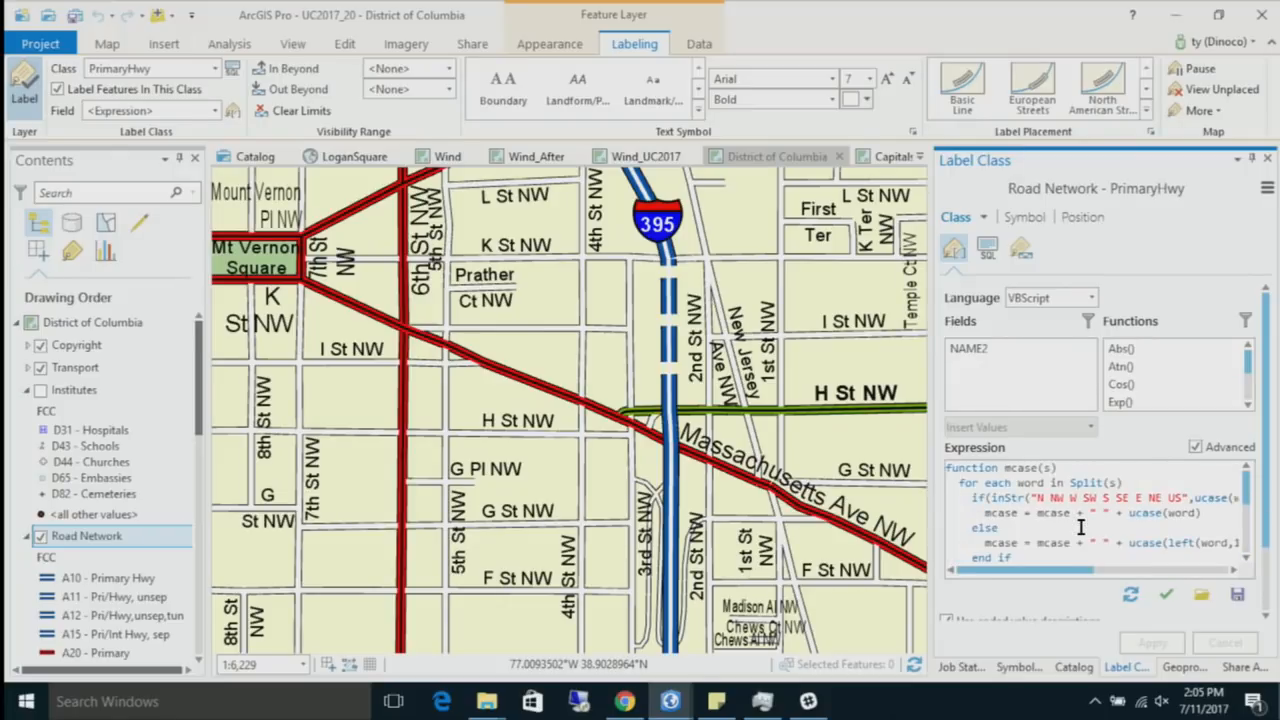
{"action": "scroll", "coordinate": [1080, 527], "scroll_direction": "down", "scroll_amount": 3}
{"action": "scroll", "coordinate": [1080, 527], "scroll_direction": "up", "scroll_amount": 3}
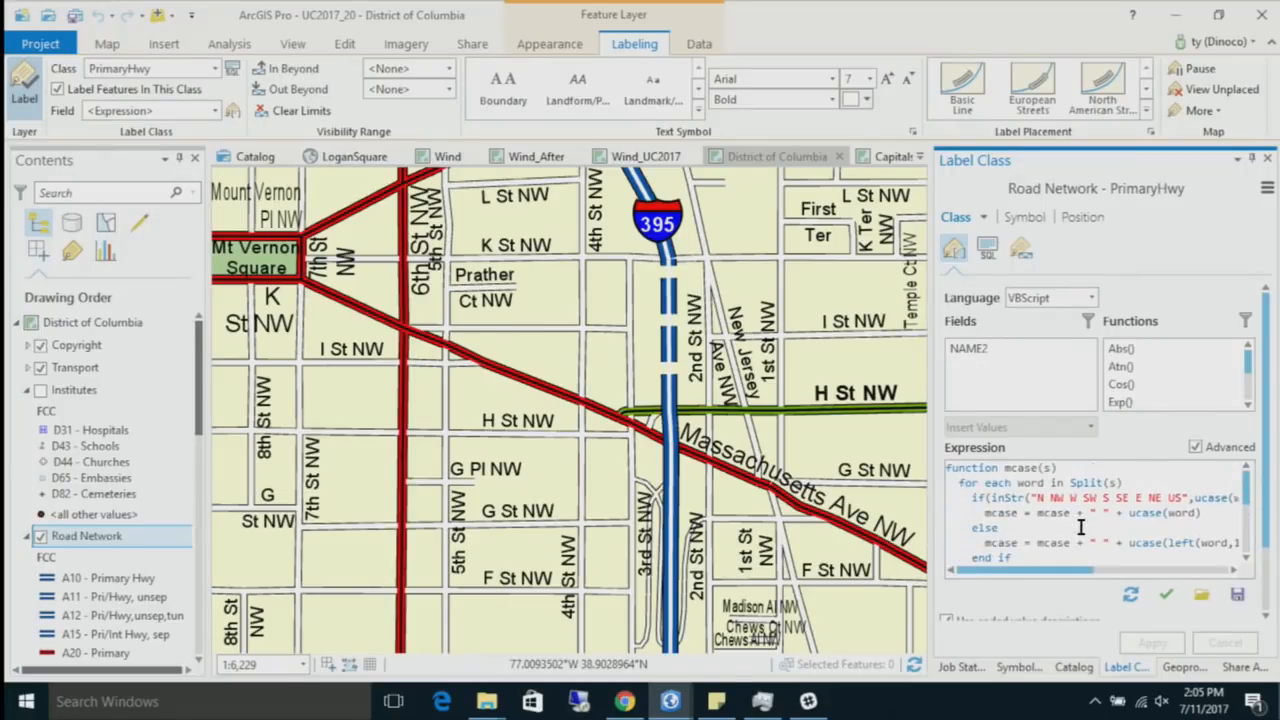
Step: Switch to the SecondaryFwy label class of the Road Network layer and examine its full Arcade label expression
{"action": "left_click", "coordinate": [214, 110]}
{"action": "left_click", "coordinate": [214, 110]}
{"action": "left_click", "coordinate": [214, 69]}
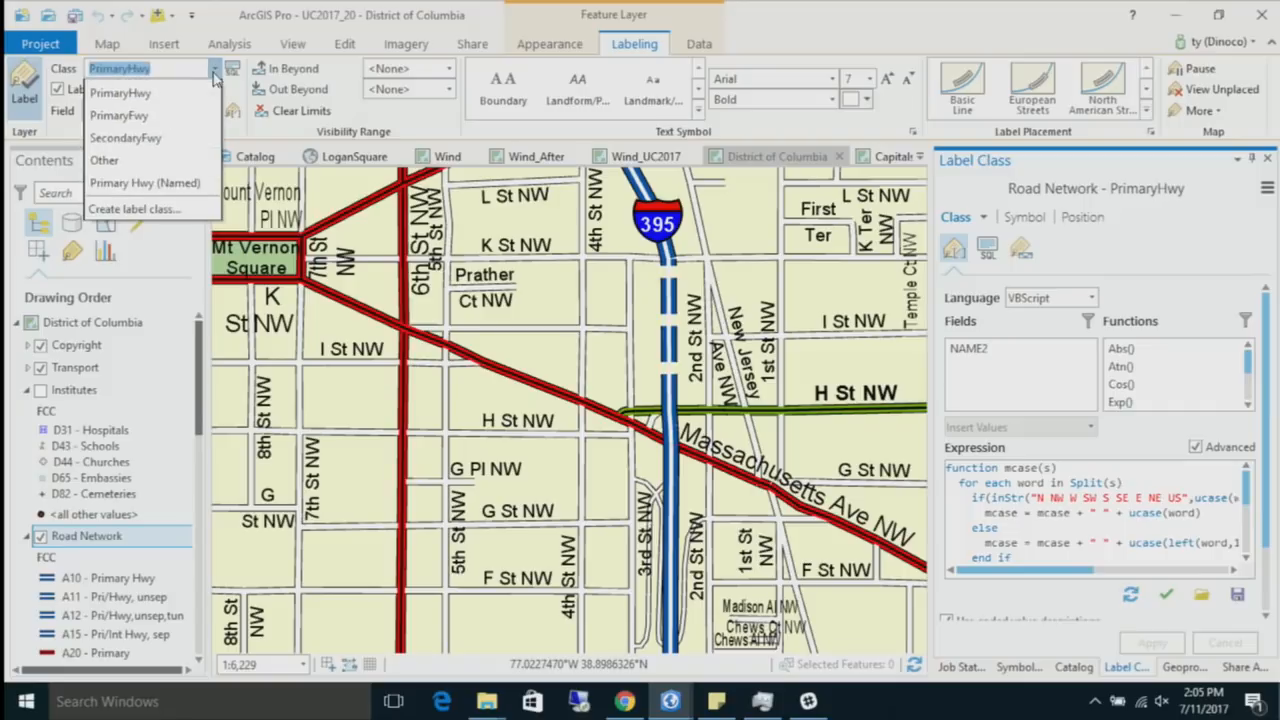
{"action": "left_click", "coordinate": [185, 138]}
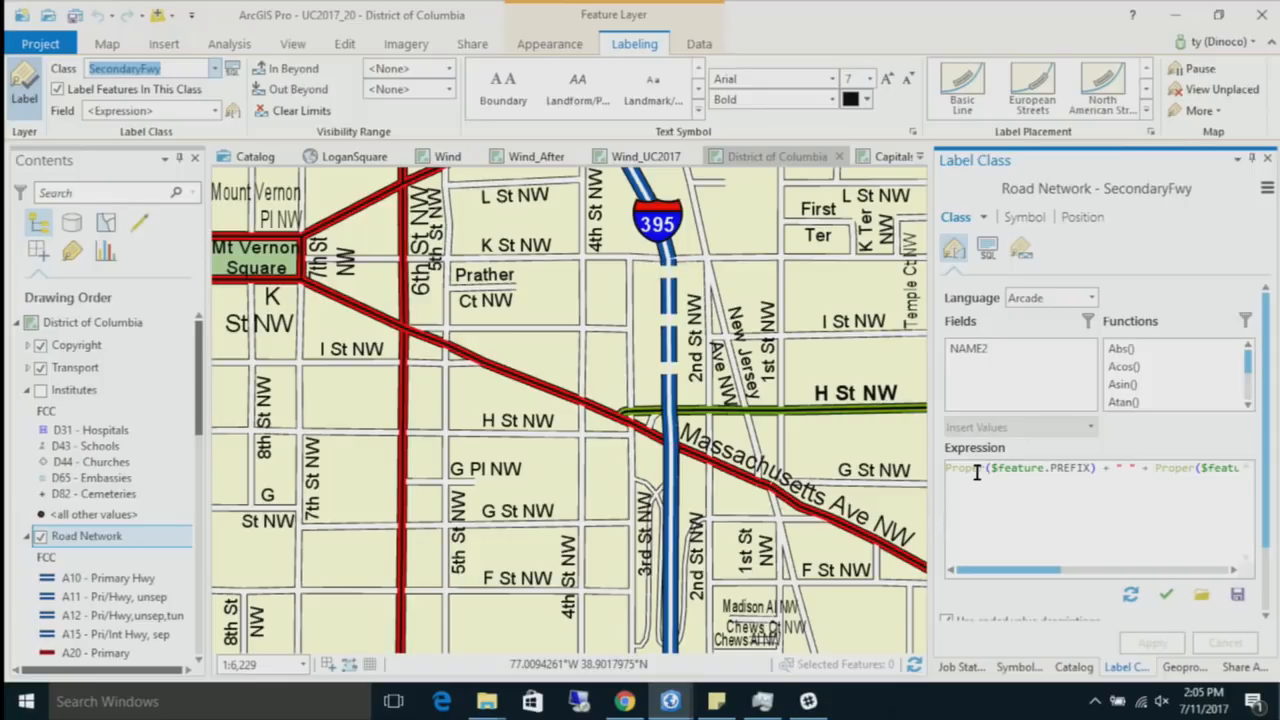
{"action": "left_click_drag", "start_coordinate": [975, 467], "coordinate": [1195, 467]}
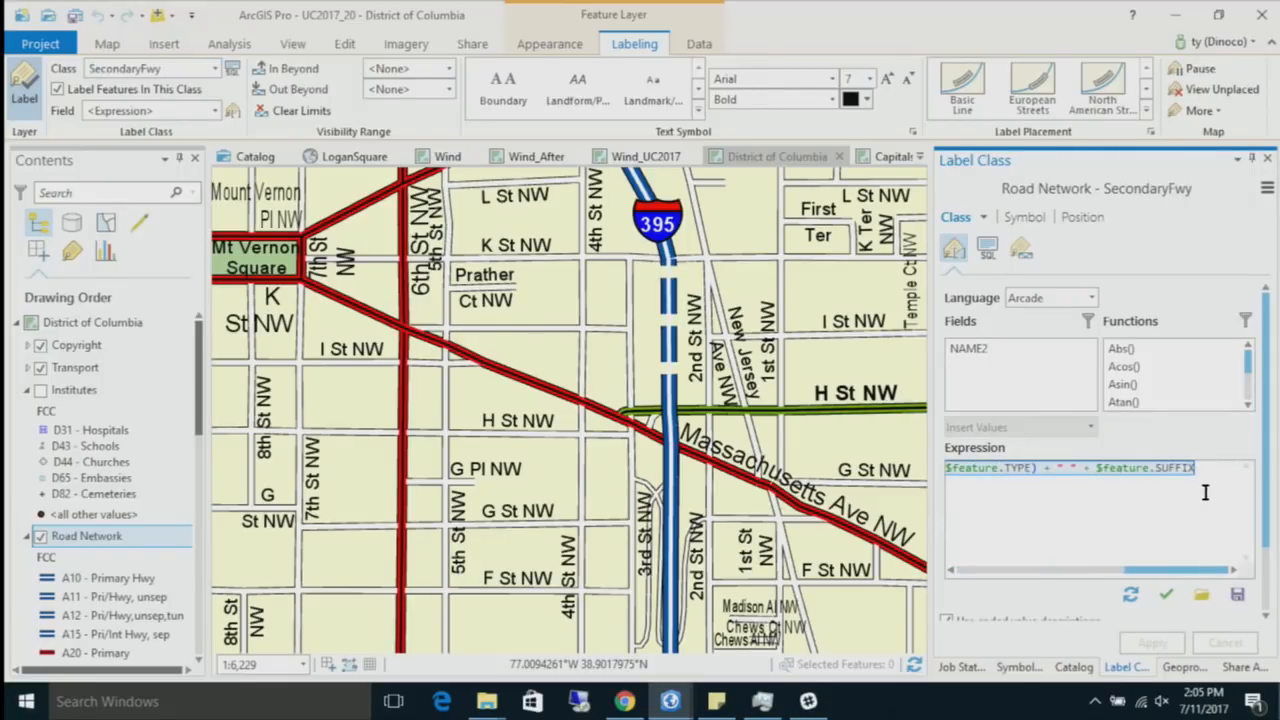
{"action": "key", "text": "ctrl+v"}
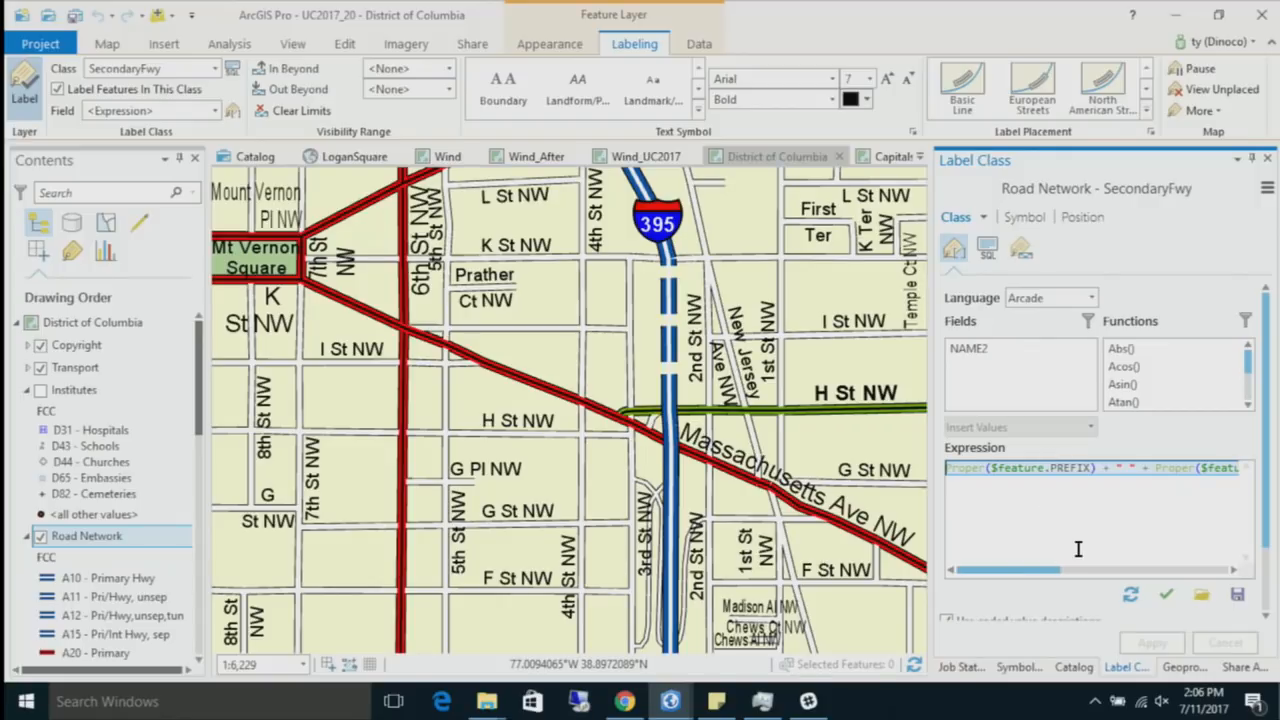
Step: Inspect the attributes of the Massachusetts Avenue road feature in its pop-up and close it
{"action": "left_click", "coordinate": [563, 388]}
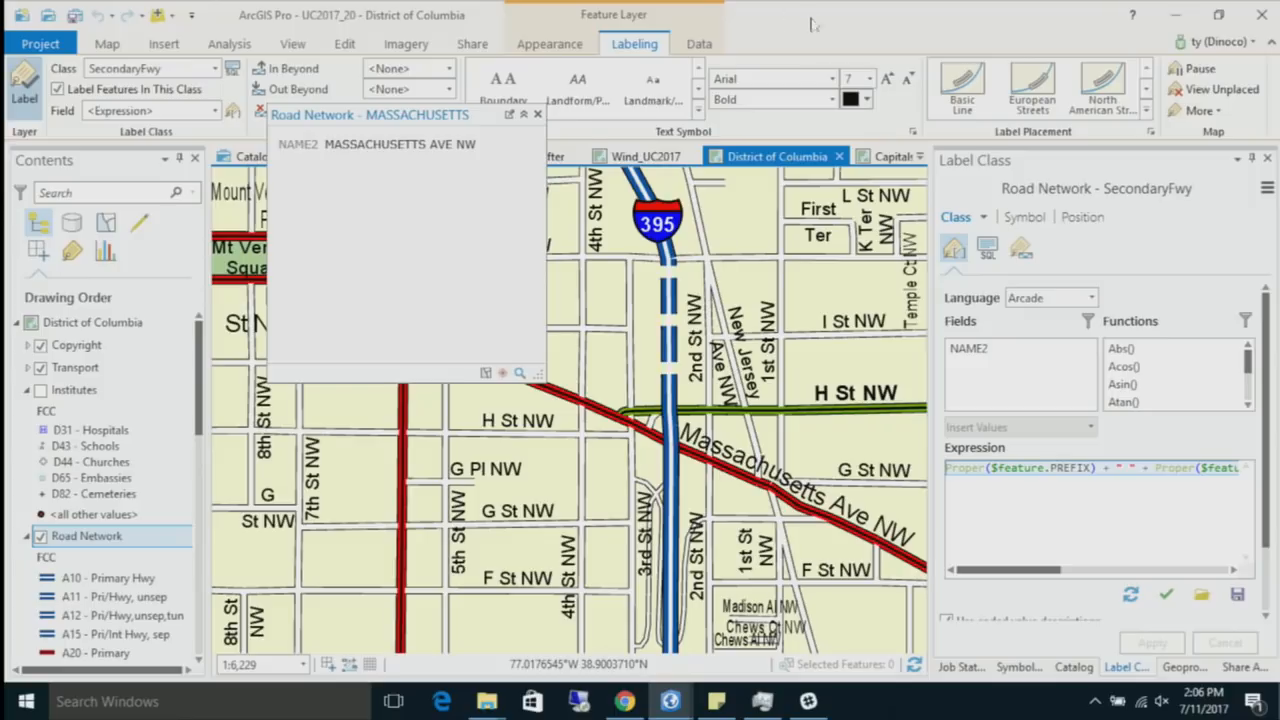
{"action": "left_click", "coordinate": [537, 114]}
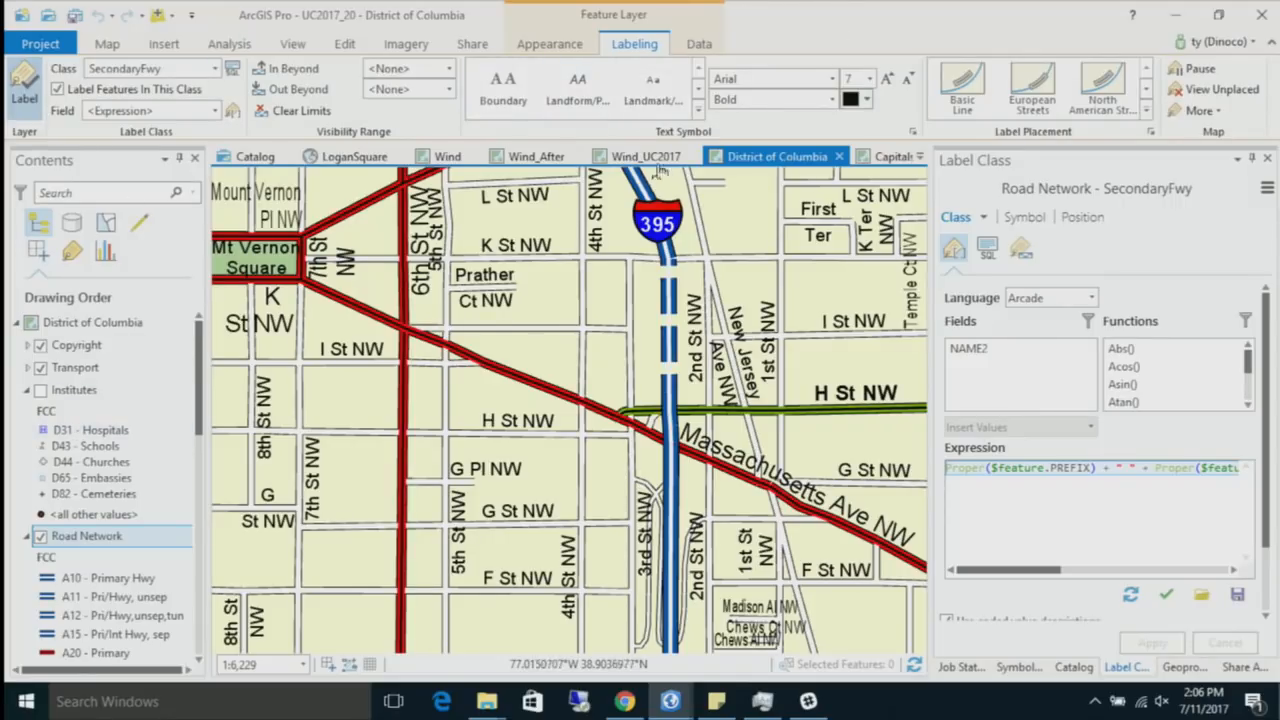
Step: Switch to the Capitals map and open the symbol layer properties of the capitals point symbol
{"action": "left_click", "coordinate": [893, 156]}
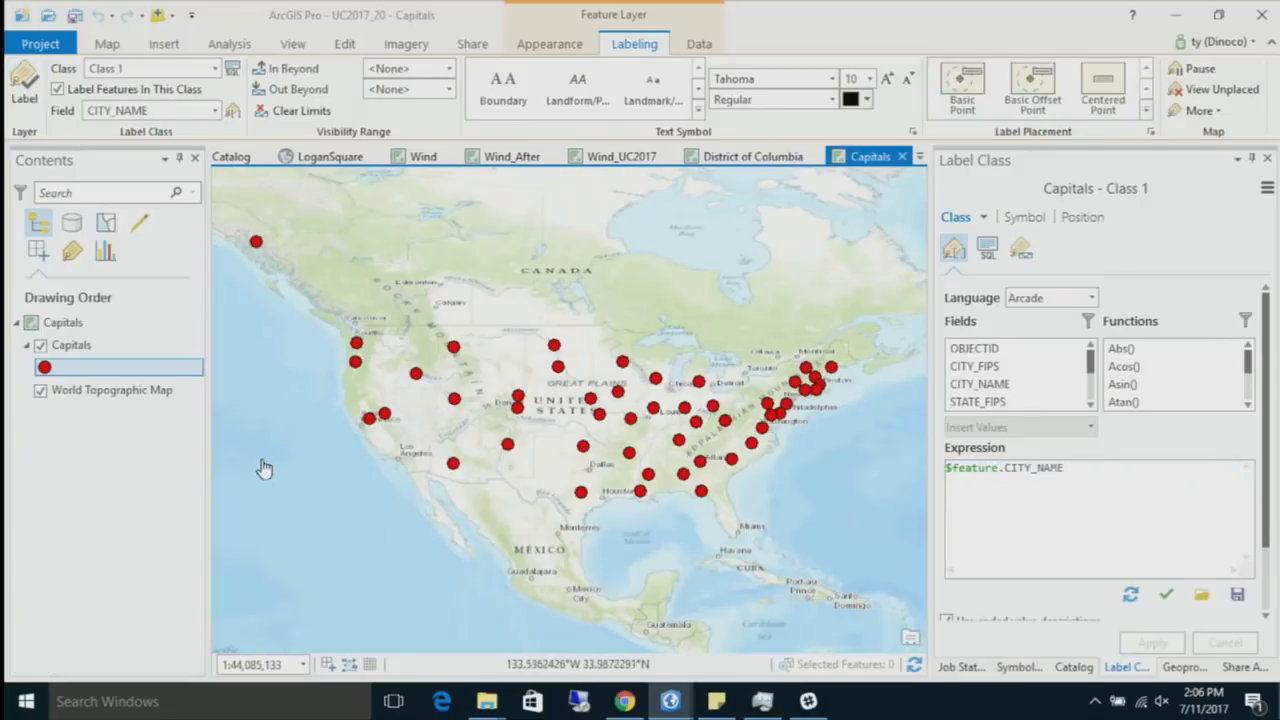
{"action": "right_click", "coordinate": [44, 370]}
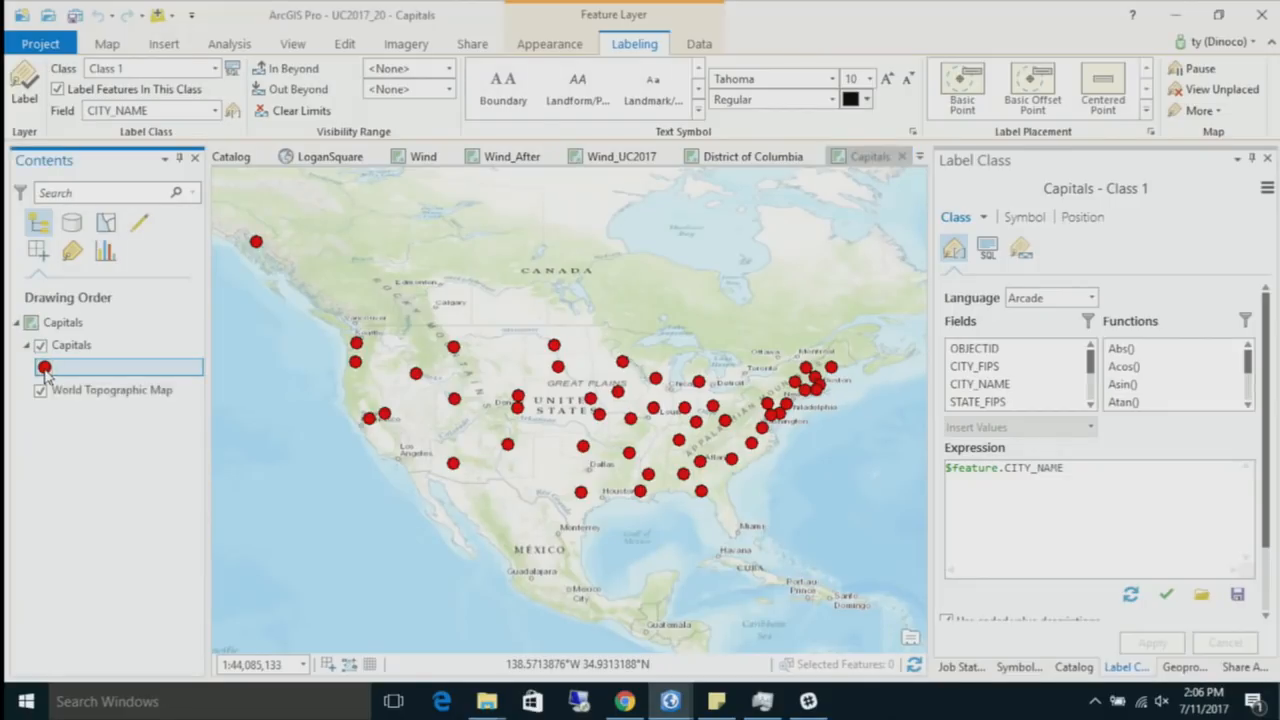
{"action": "left_click", "coordinate": [251, 19]}
{"action": "left_click", "coordinate": [1016, 667]}
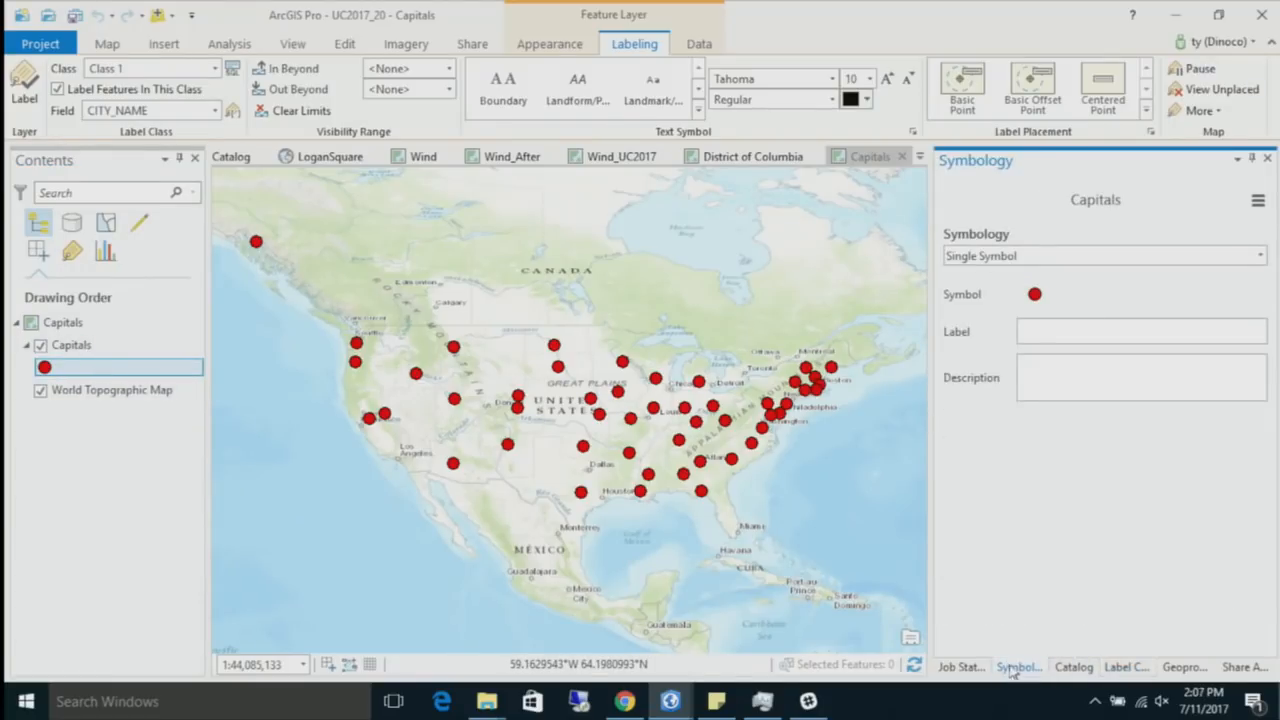
{"action": "left_click", "coordinate": [1034, 294]}
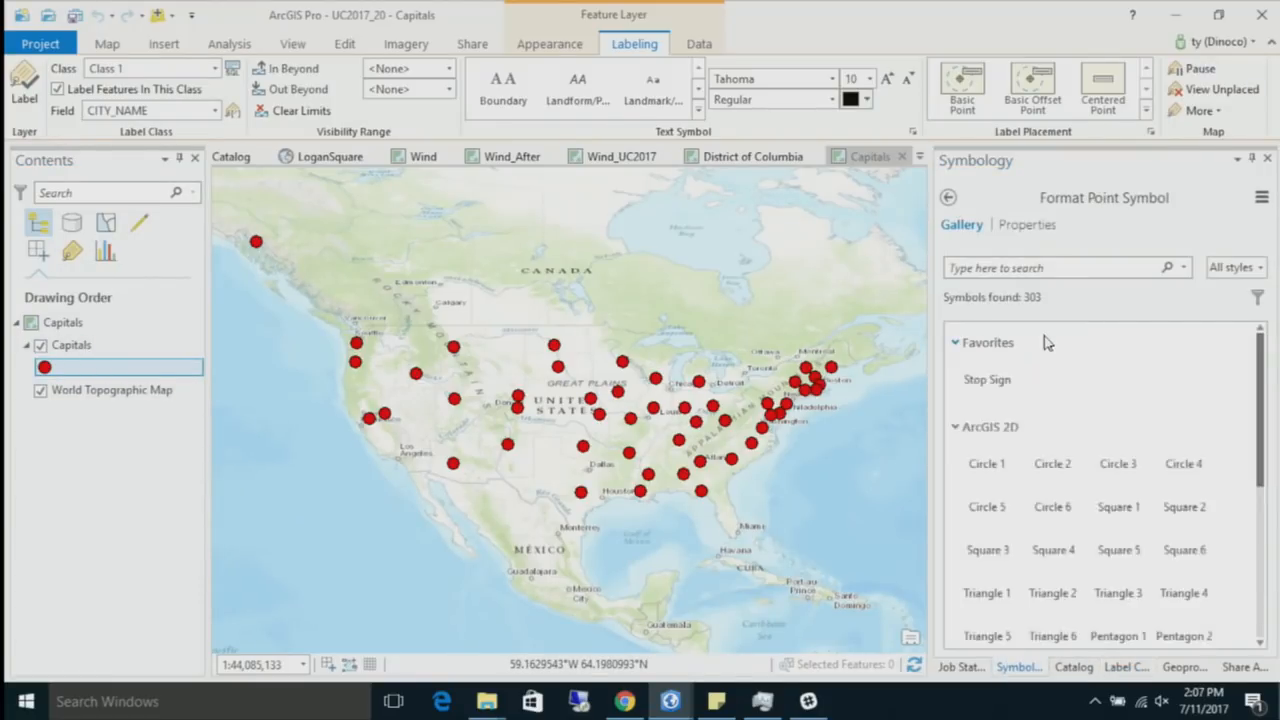
{"action": "left_click", "coordinate": [1027, 225]}
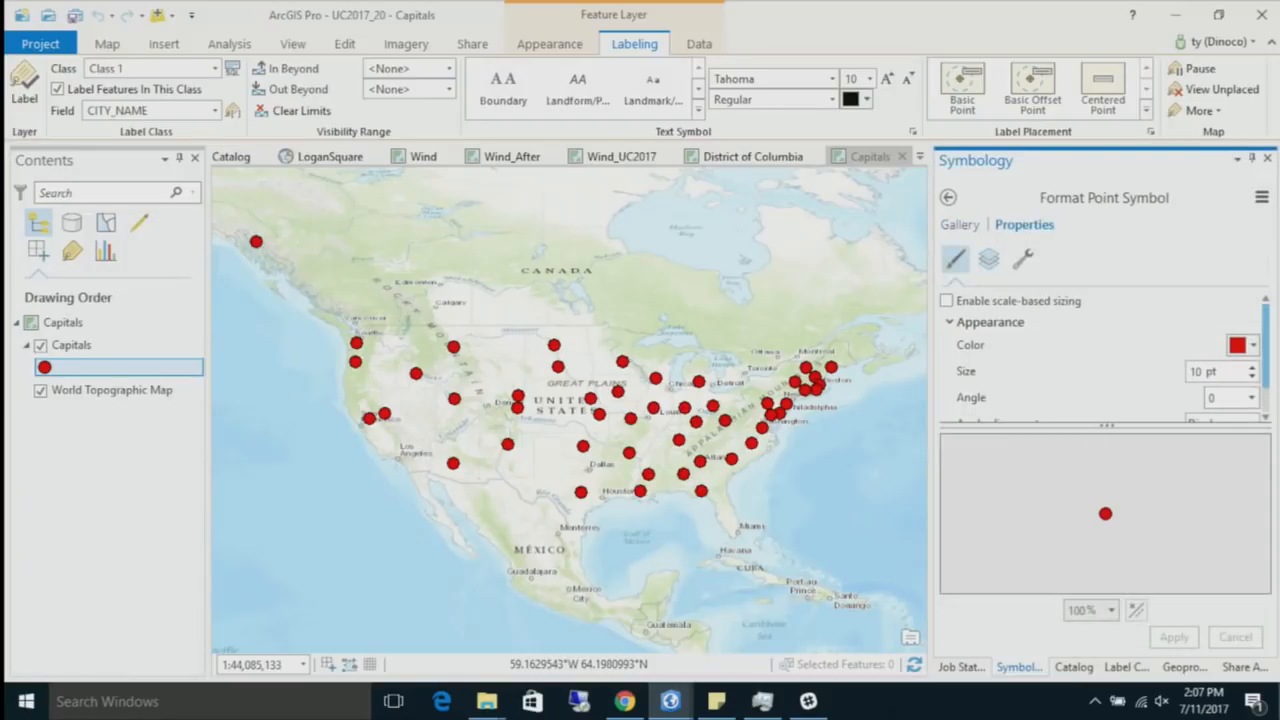
{"action": "left_click", "coordinate": [988, 259]}
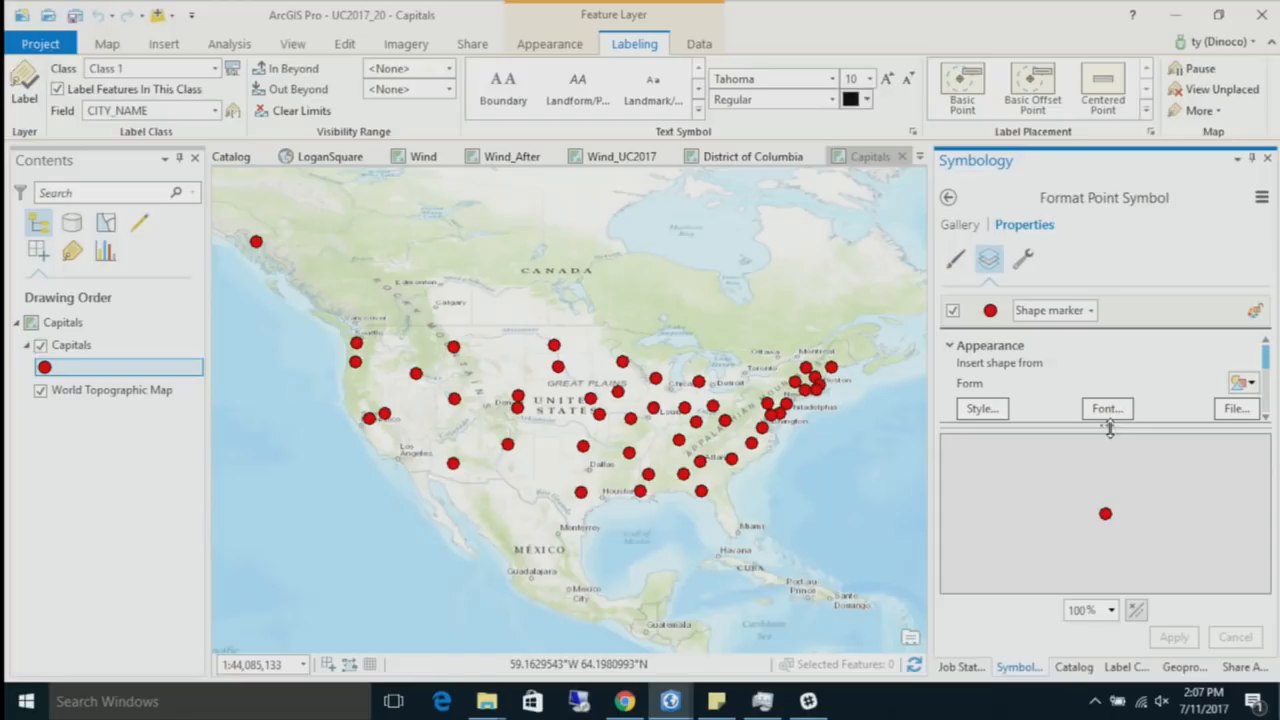
Step: Replace the shape marker's form with the vector file Embassy21.svg from the UC2017 project folder
{"action": "left_click_drag", "start_coordinate": [1109, 428], "coordinate": [1107, 501]}
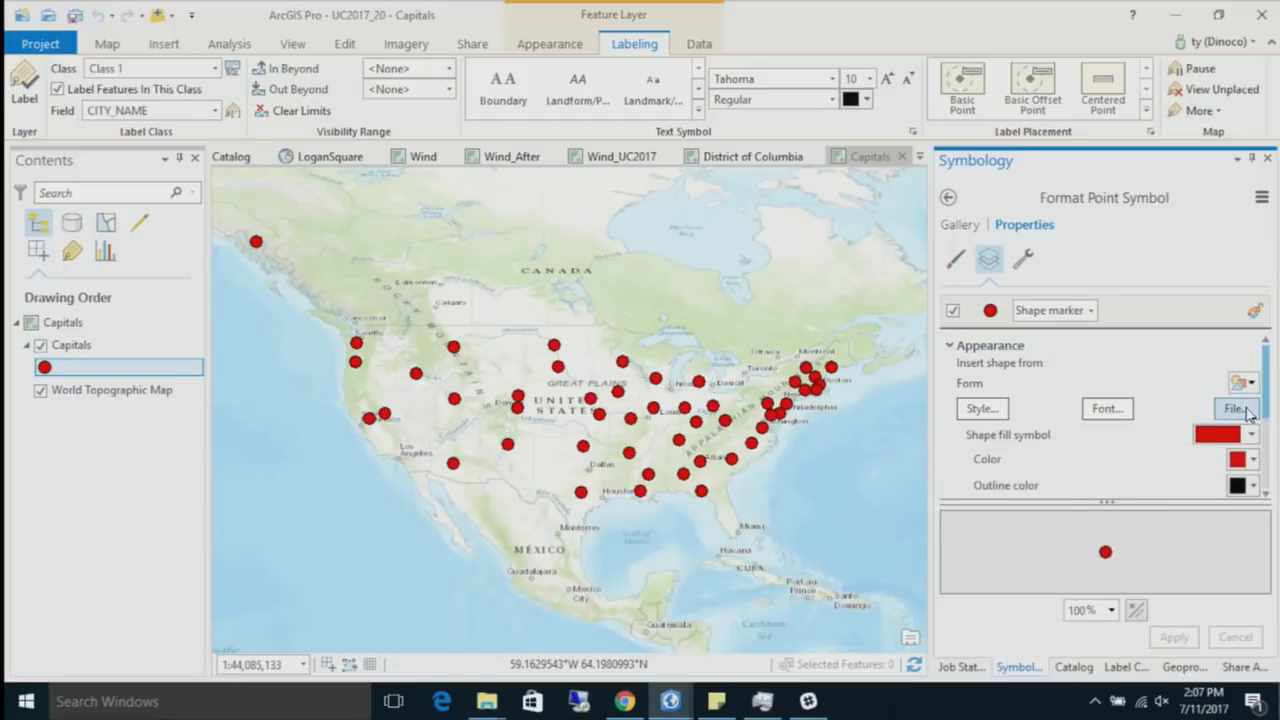
{"action": "left_click", "coordinate": [1236, 409]}
{"action": "left_click", "coordinate": [672, 297]}
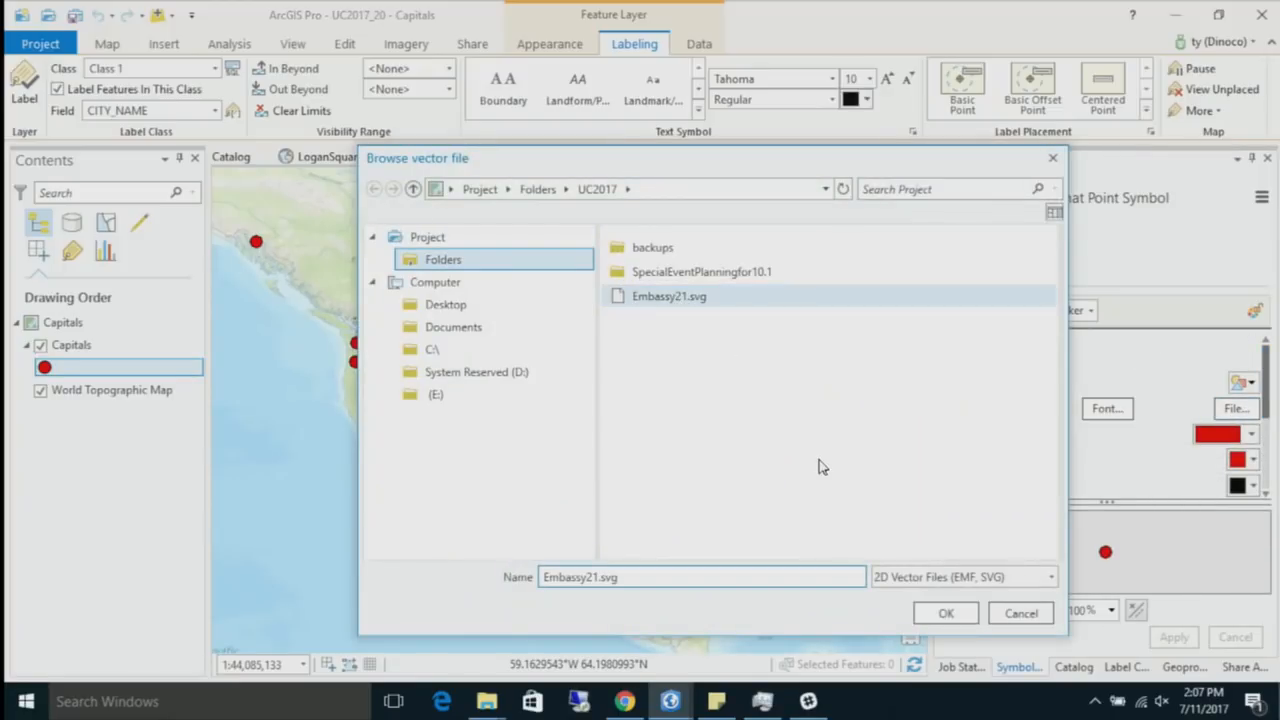
{"action": "left_click", "coordinate": [946, 613]}
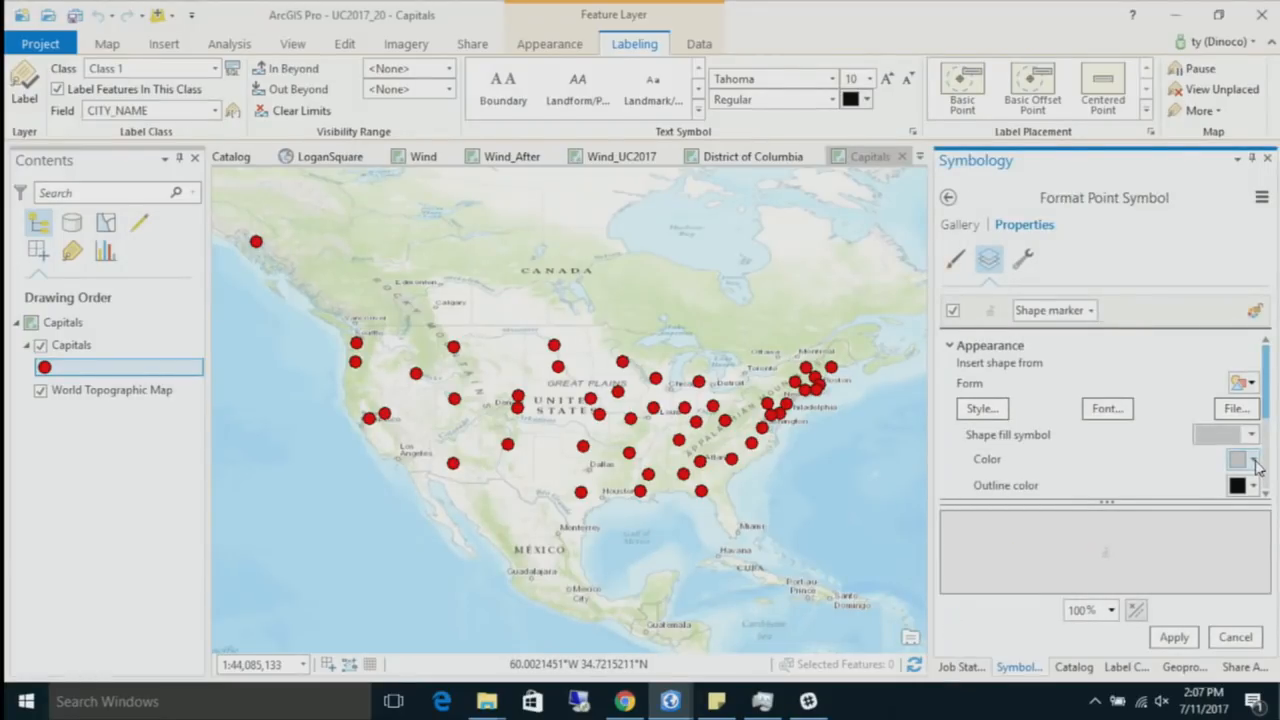
Step: Set the marker's shape color to red and apply the symbol to the Capitals layer
{"action": "left_click", "coordinate": [1256, 465]}
{"action": "left_click", "coordinate": [1080, 300]}
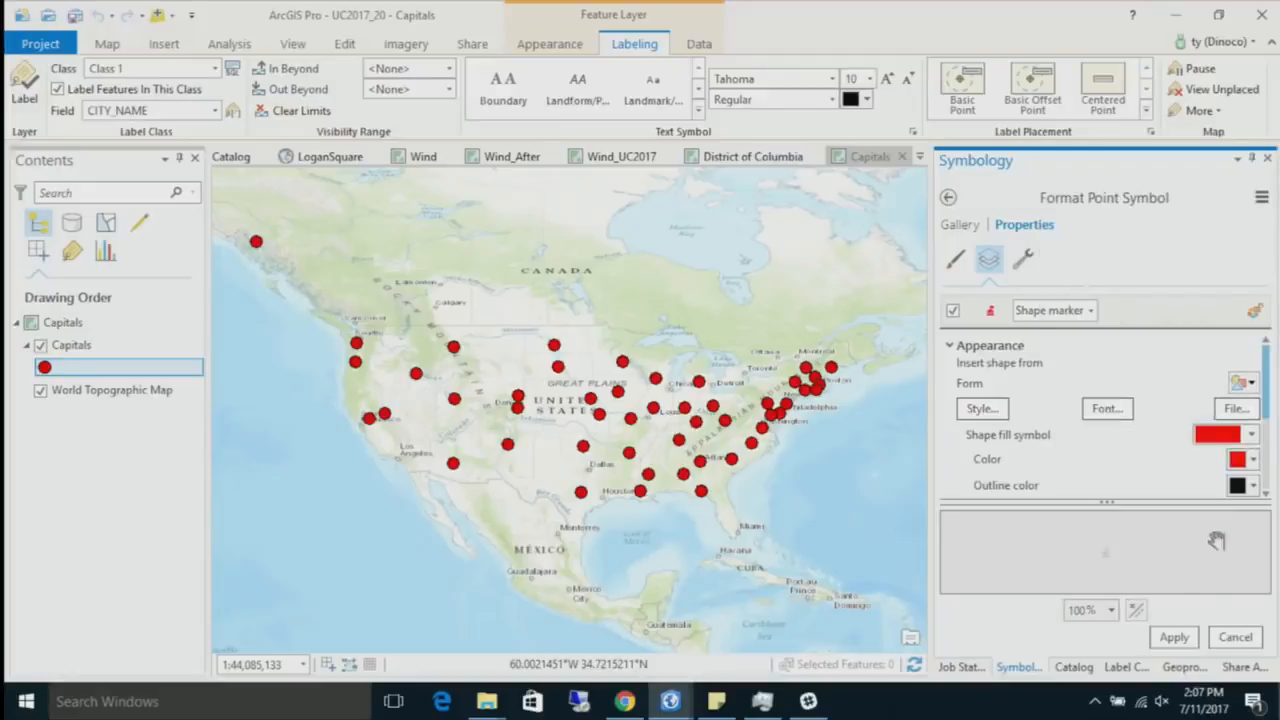
{"action": "left_click", "coordinate": [1174, 637]}
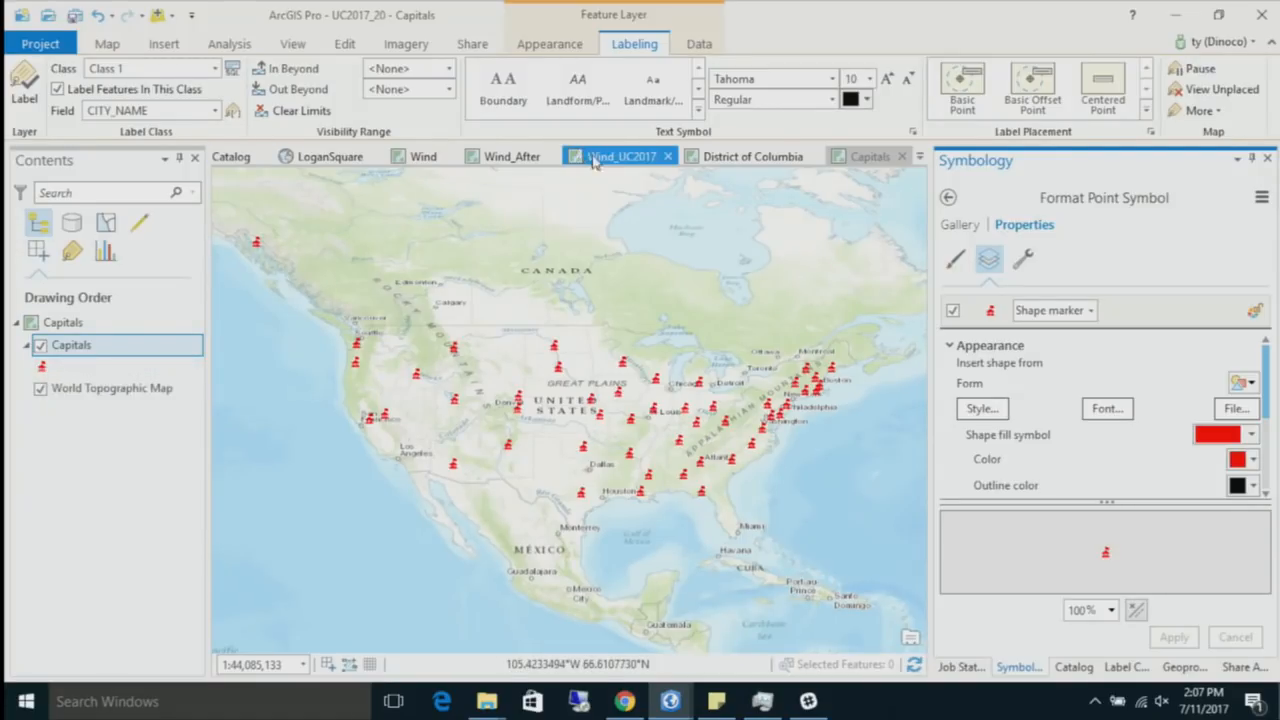
Step: In the Wind map, save the yellow color of the ≤1.972426 class to the Favorites style as Demo
{"action": "left_click", "coordinate": [420, 156]}
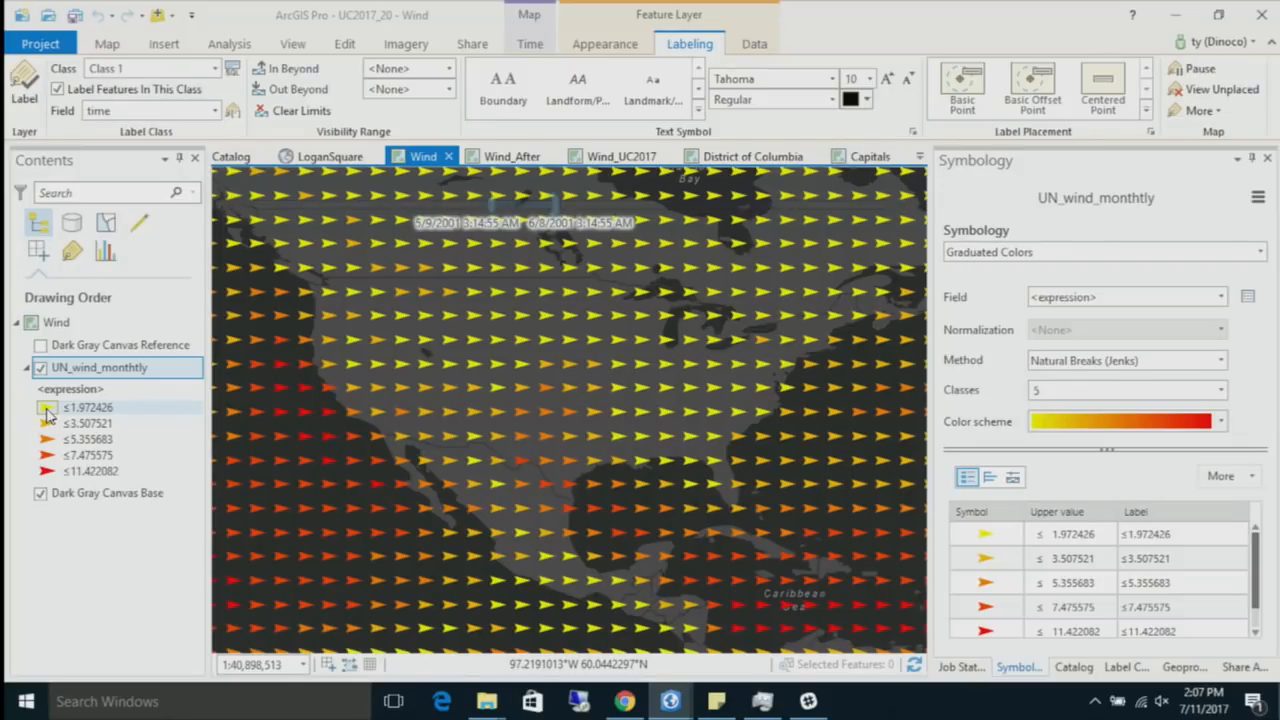
{"action": "right_click", "coordinate": [47, 410]}
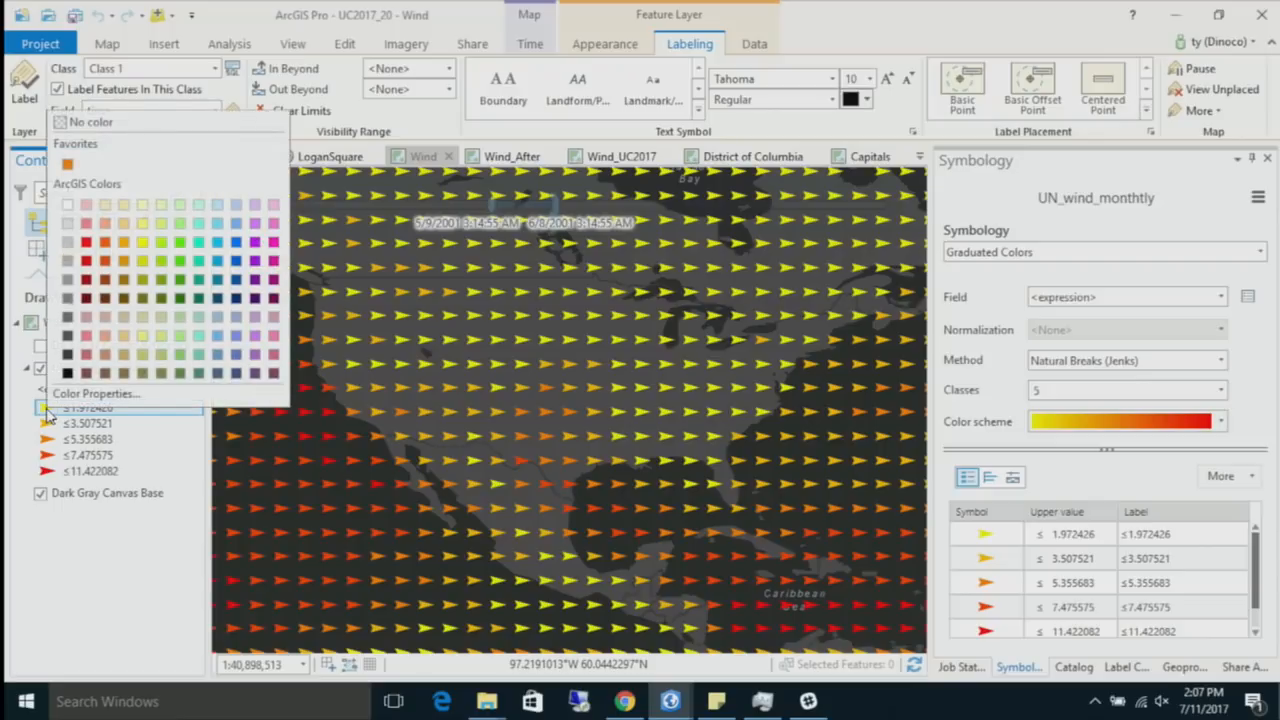
{"action": "left_click", "coordinate": [107, 399]}
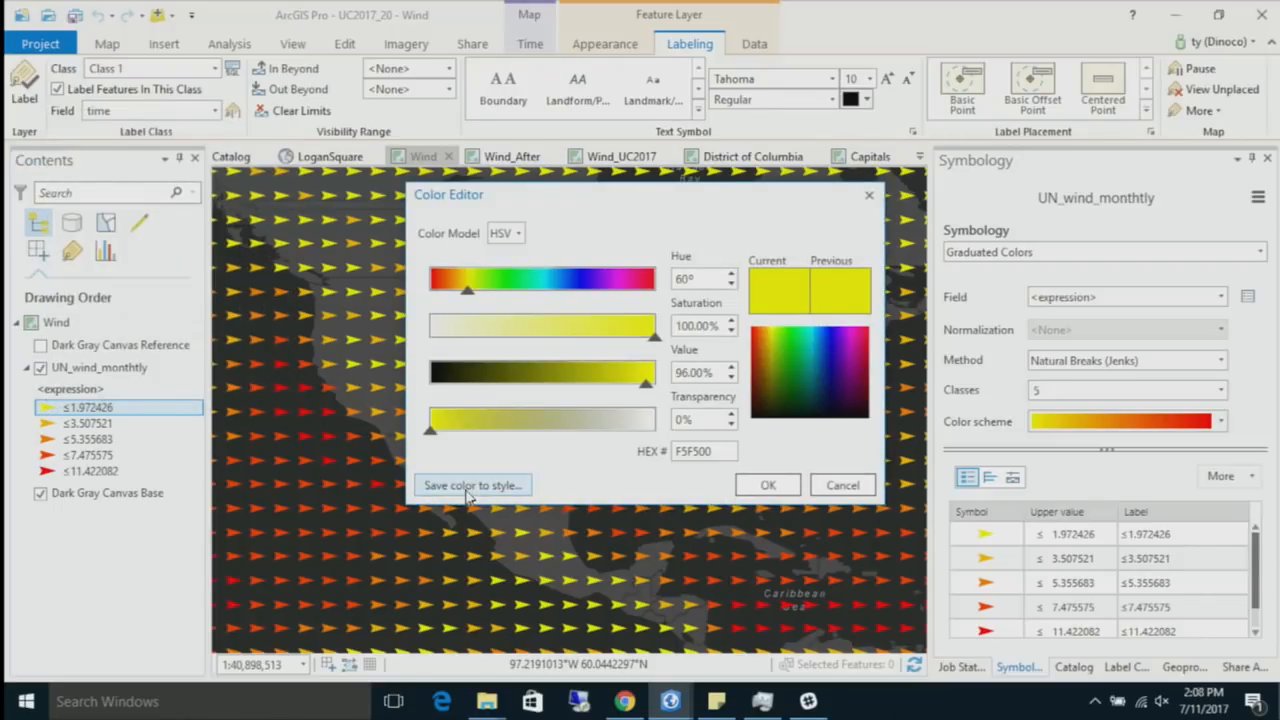
{"action": "left_click", "coordinate": [468, 487]}
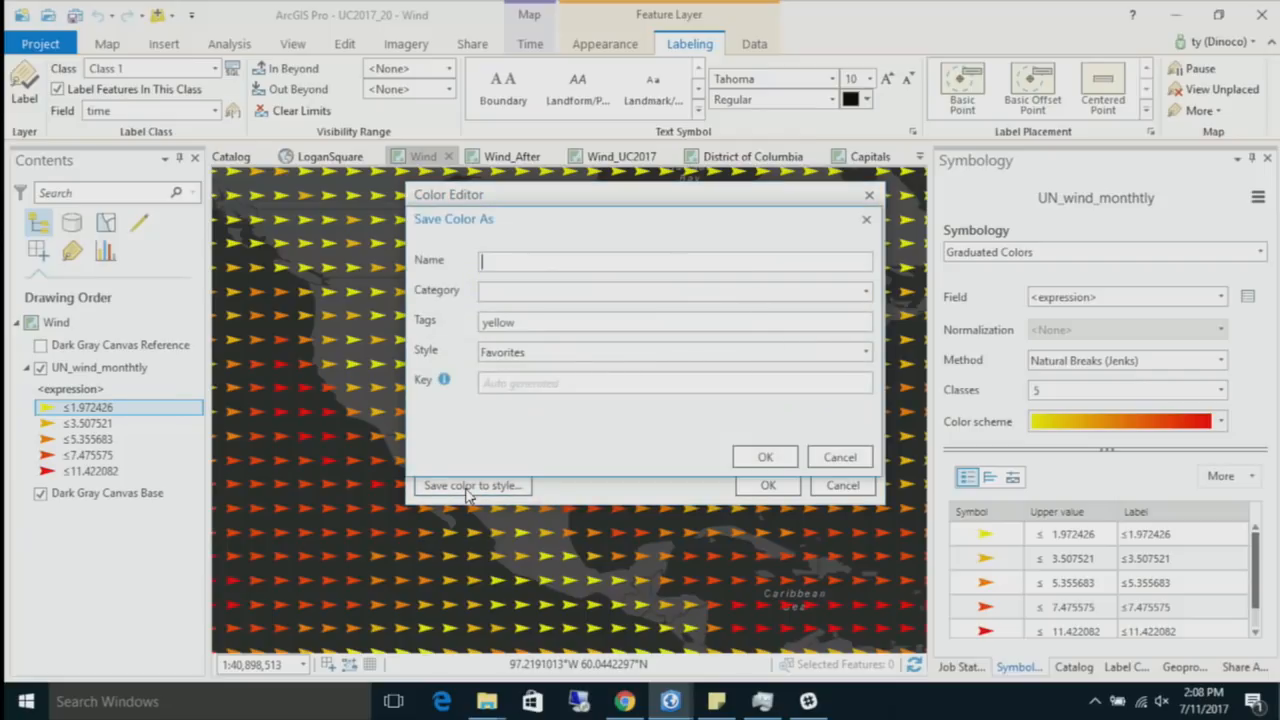
{"action": "type", "text": "Demo"}
{"action": "key", "text": "Tab"}
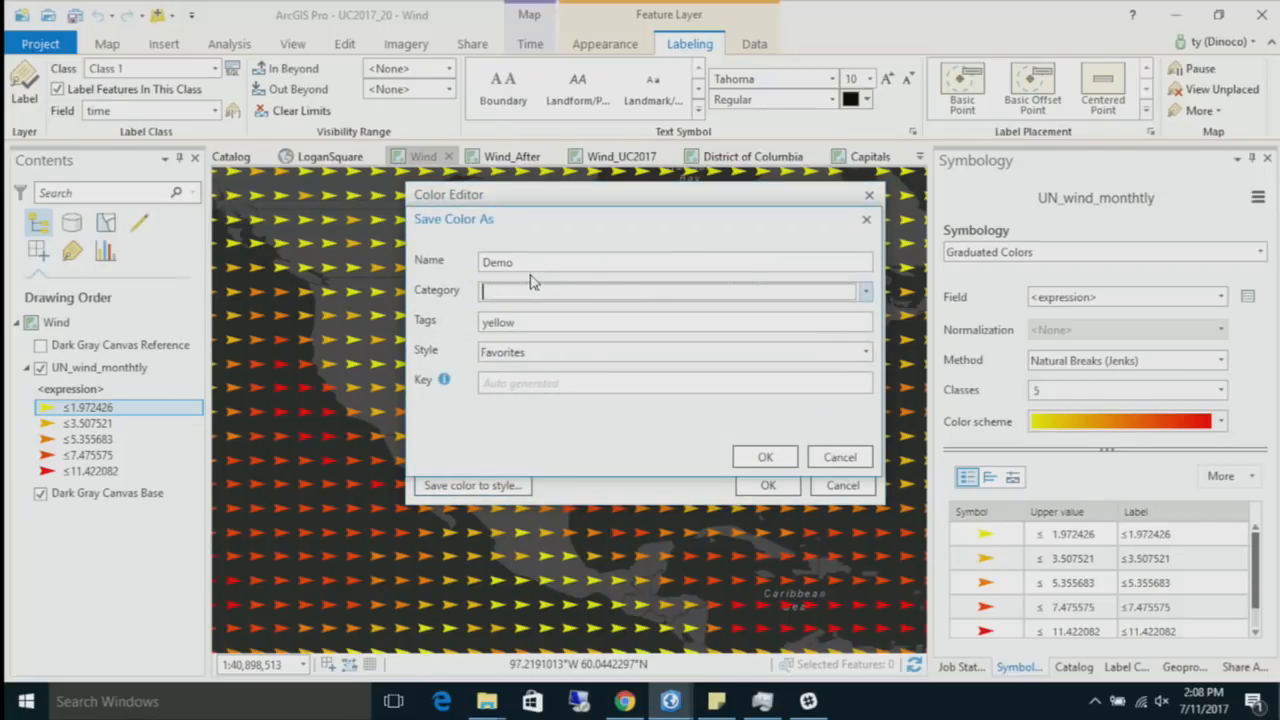
{"action": "left_click", "coordinate": [765, 457]}
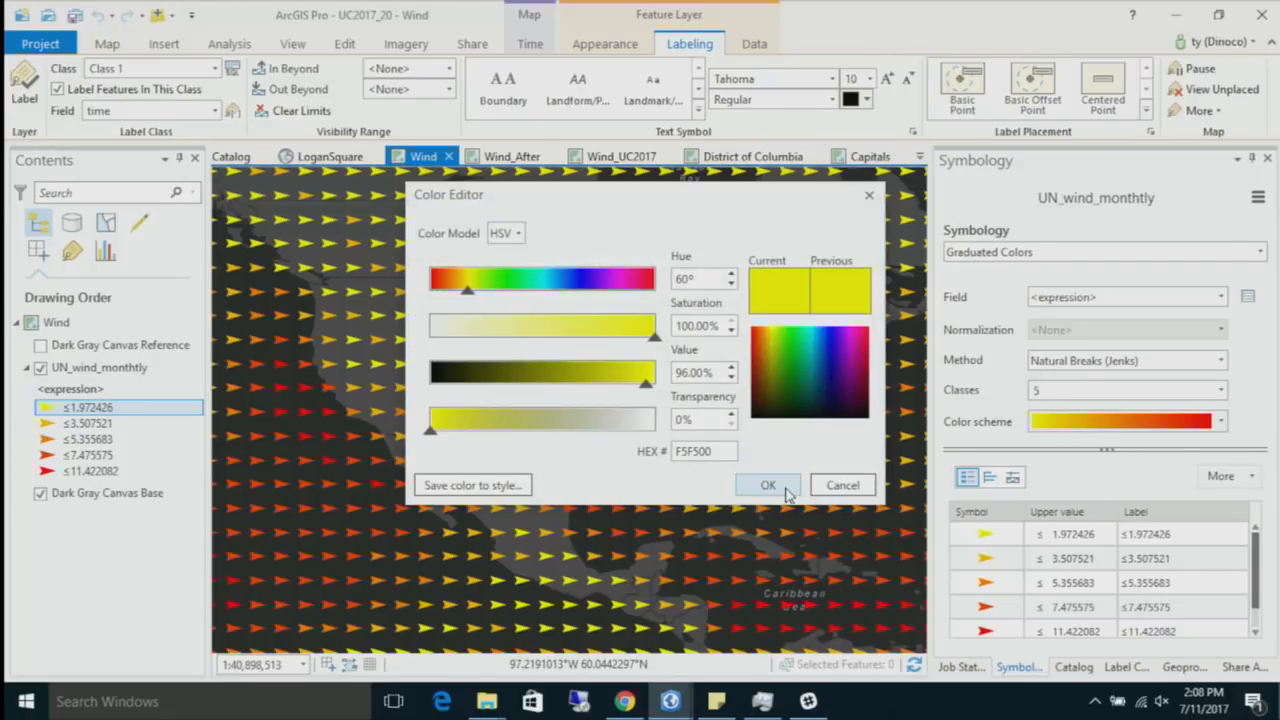
{"action": "left_click", "coordinate": [768, 485]}
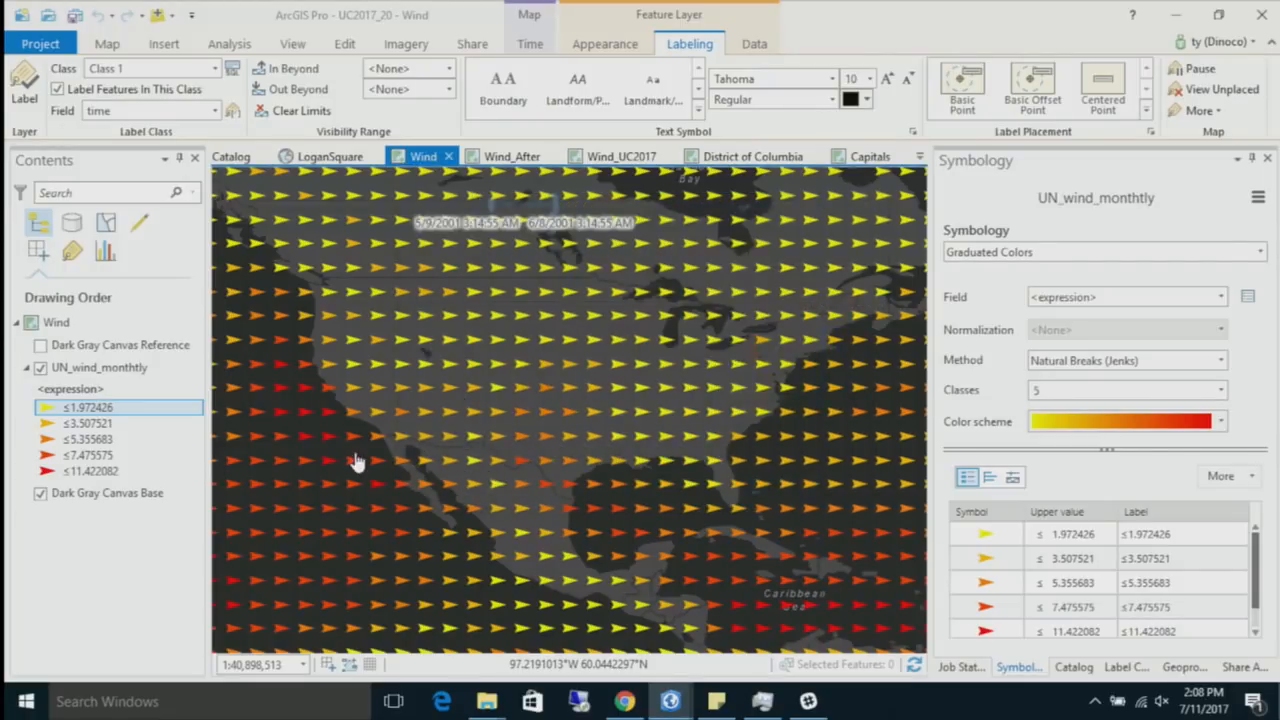
Step: Check the favorites in the ≤1.972426 symbol's color palette for the saved Demo color
{"action": "right_click", "coordinate": [50, 410]}
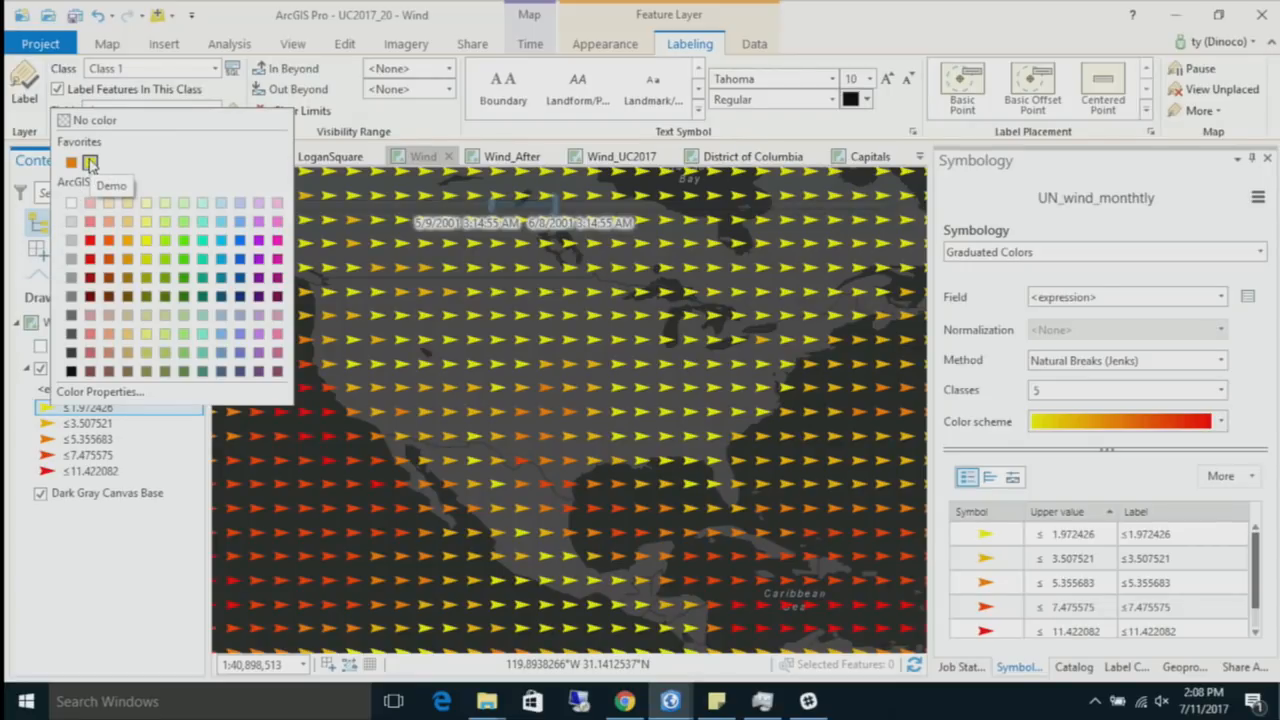
{"action": "key", "text": "Escape"}
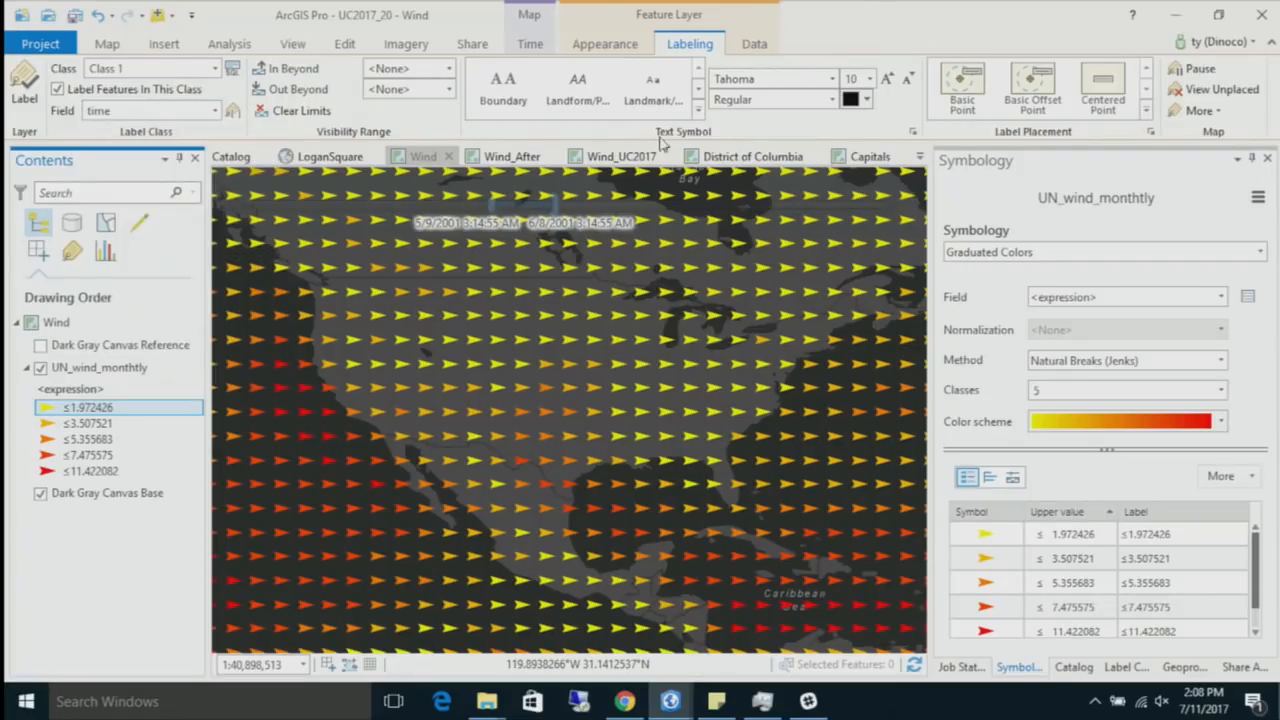
{"action": "left_click", "coordinate": [866, 100]}
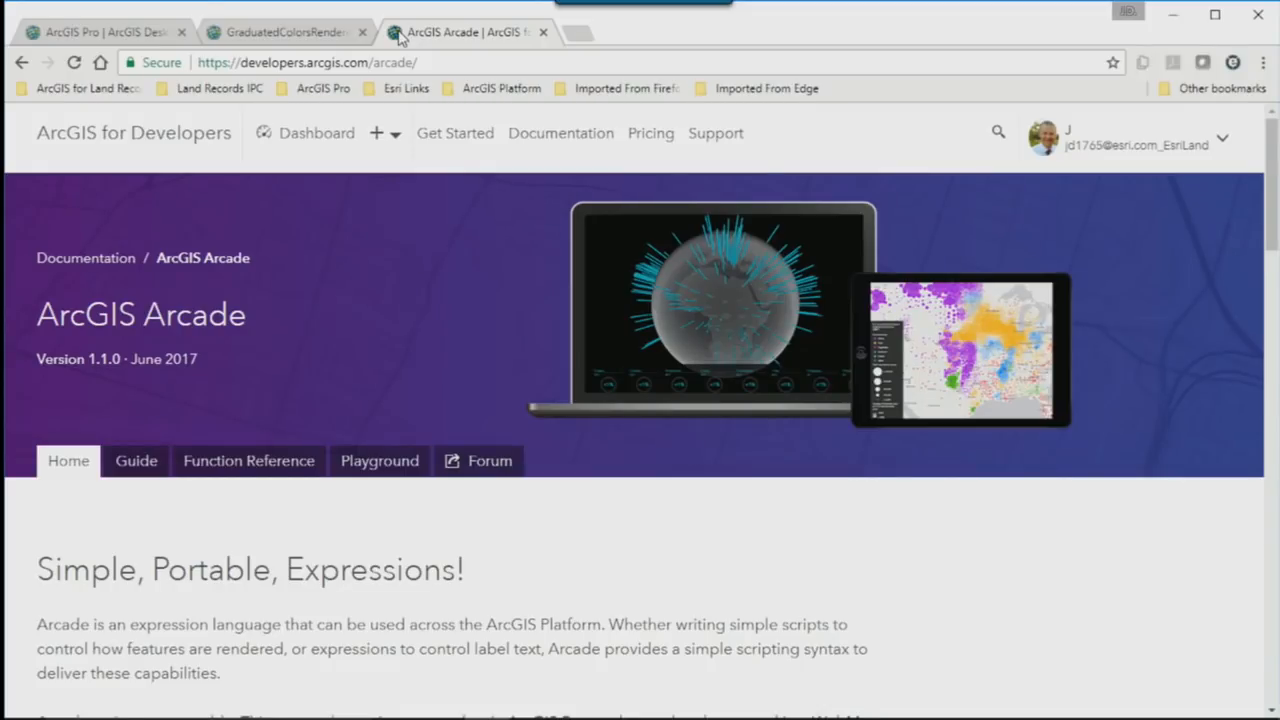
Step: Switch to the ArcGIS Pro window with the Map Exploration project
{"action": "key", "text": "alt+Tab"}
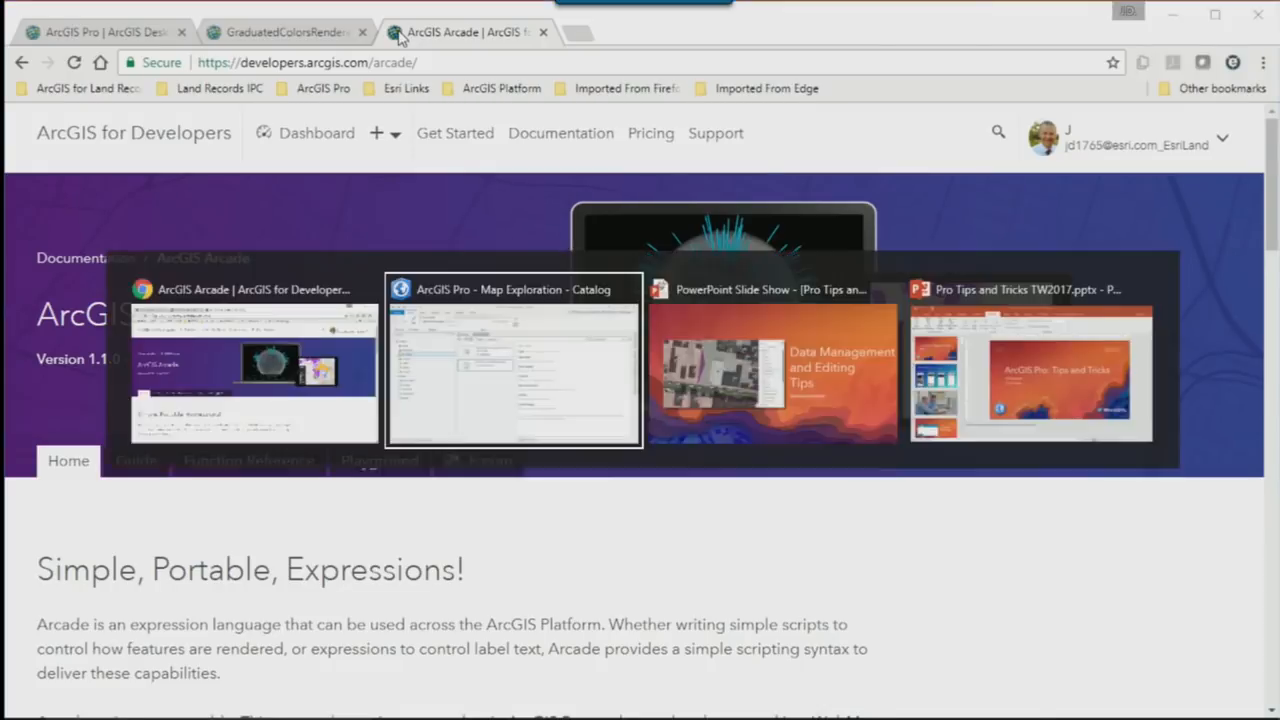
{"action": "key", "text": "alt+Tab"}
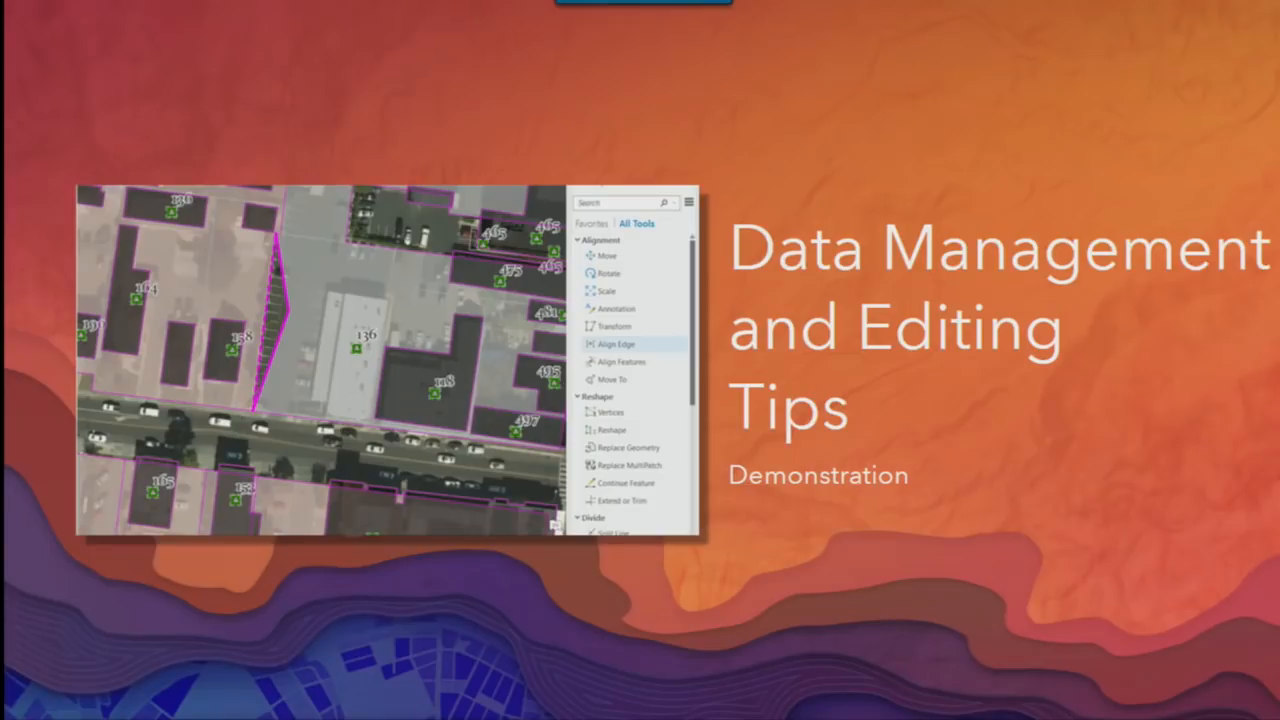
{"action": "key", "text": "alt+Tab"}
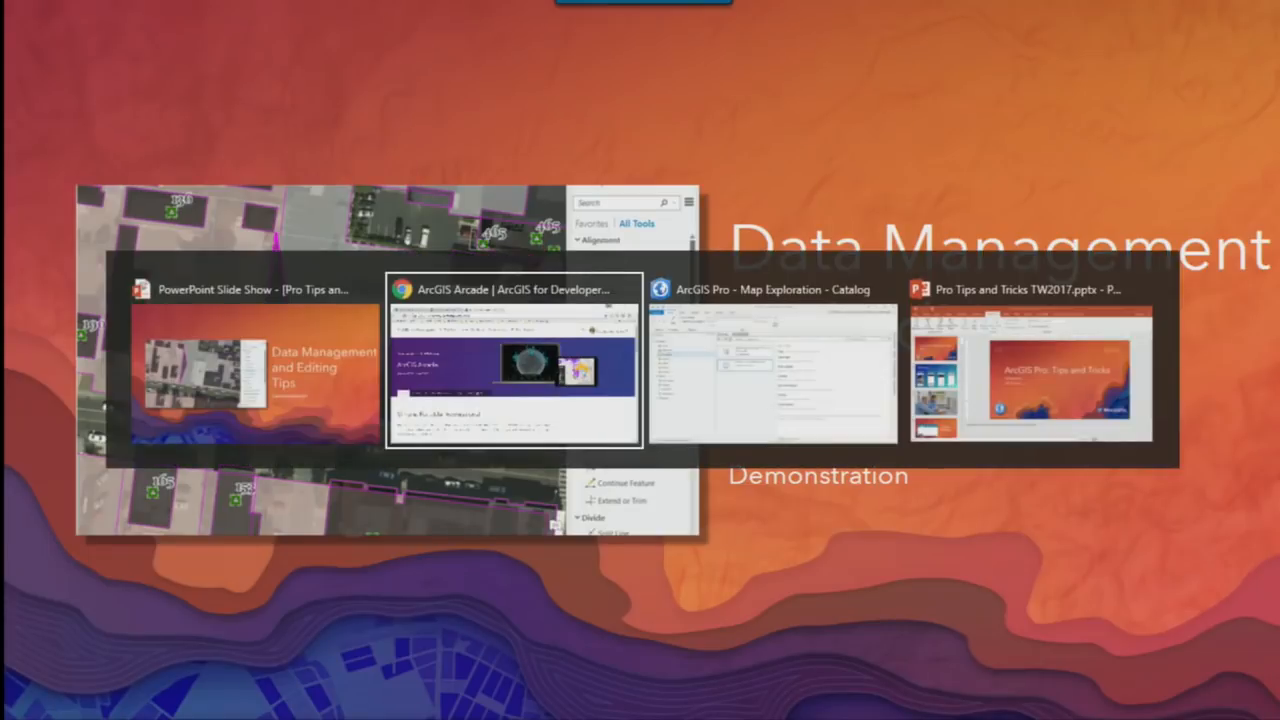
{"action": "key", "text": "alt+Tab"}
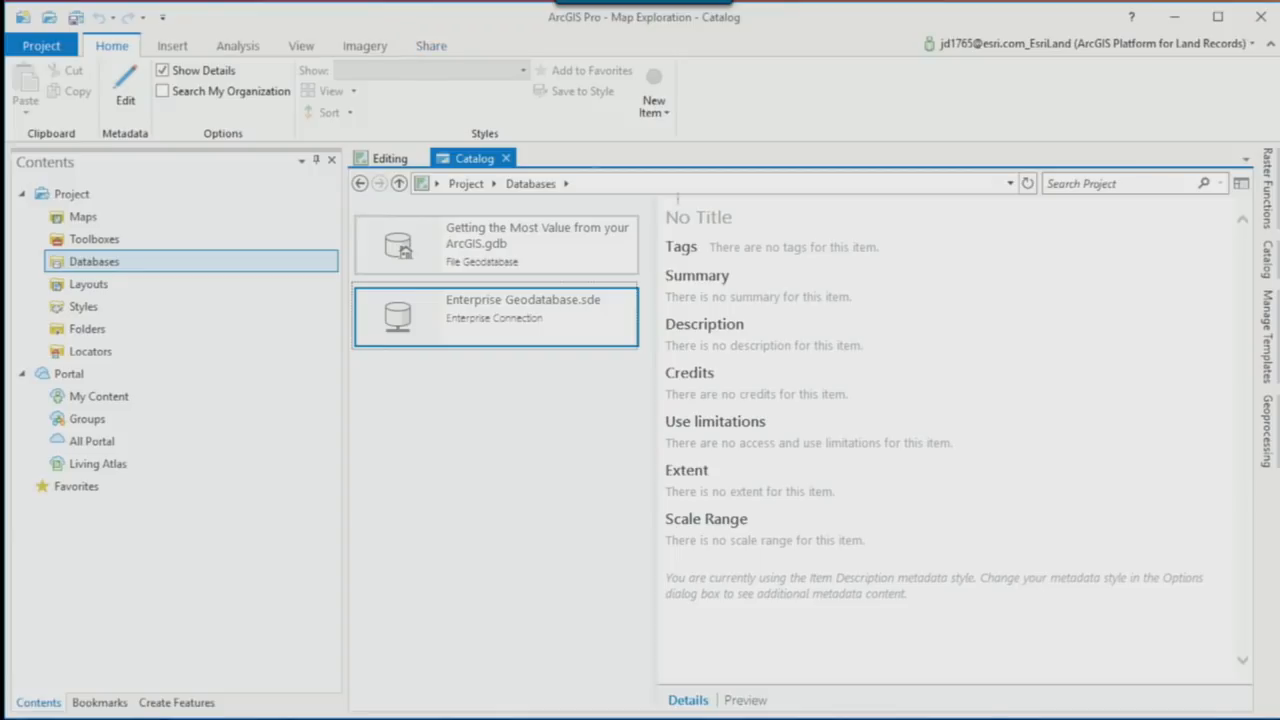
Step: Browse Enterprise Geodatabase.sde to the ReferenceData feature dataset and select the RoadCenterline feature class
{"action": "double_click", "coordinate": [510, 317]}
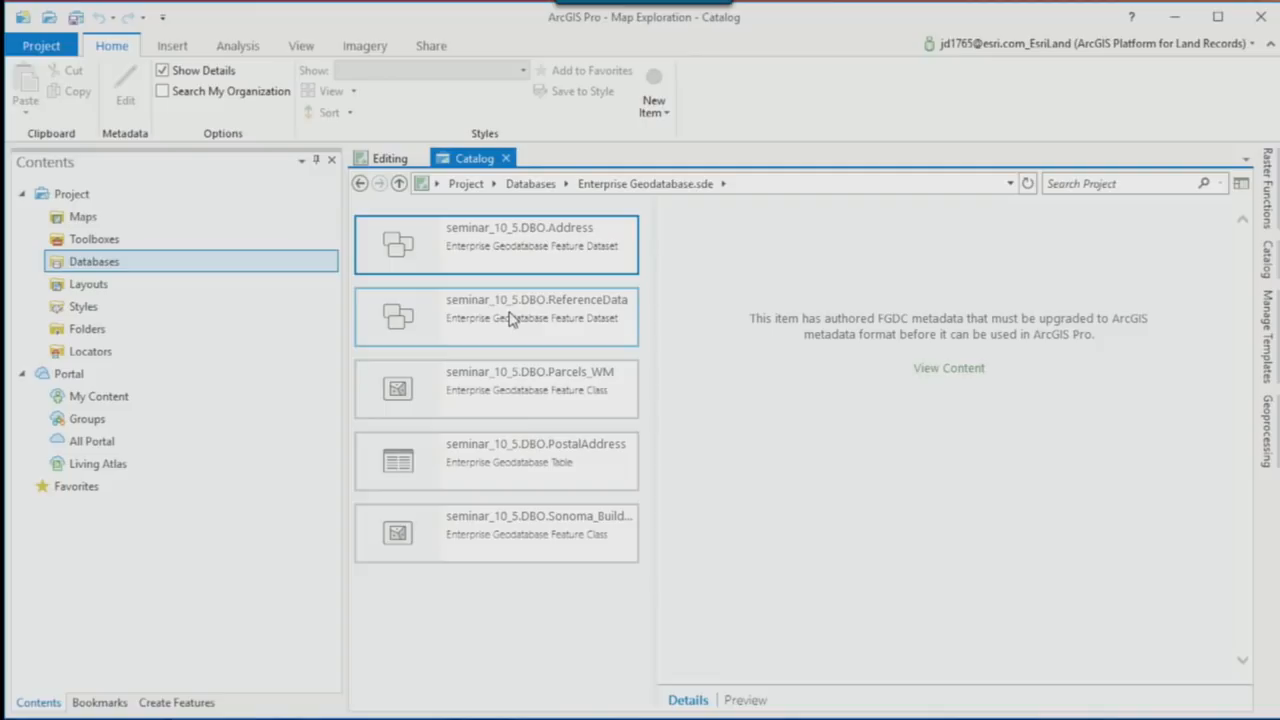
{"action": "left_click", "coordinate": [510, 317]}
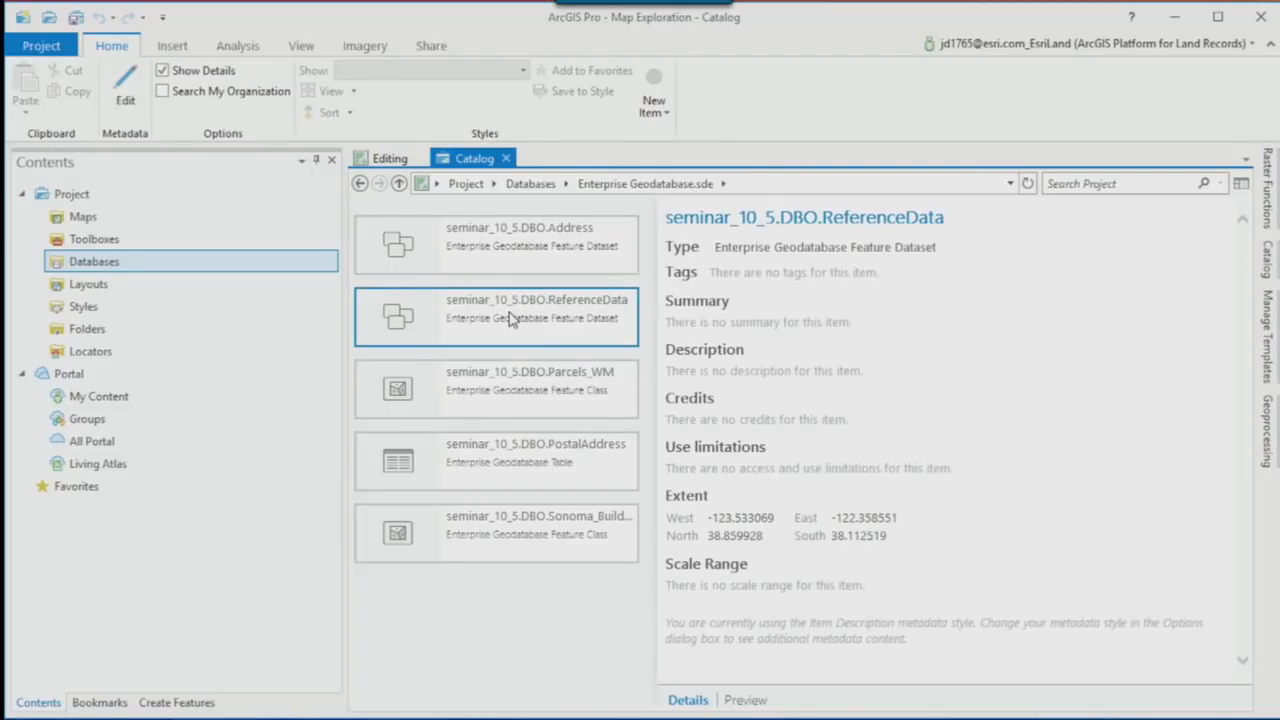
{"action": "double_click", "coordinate": [510, 317]}
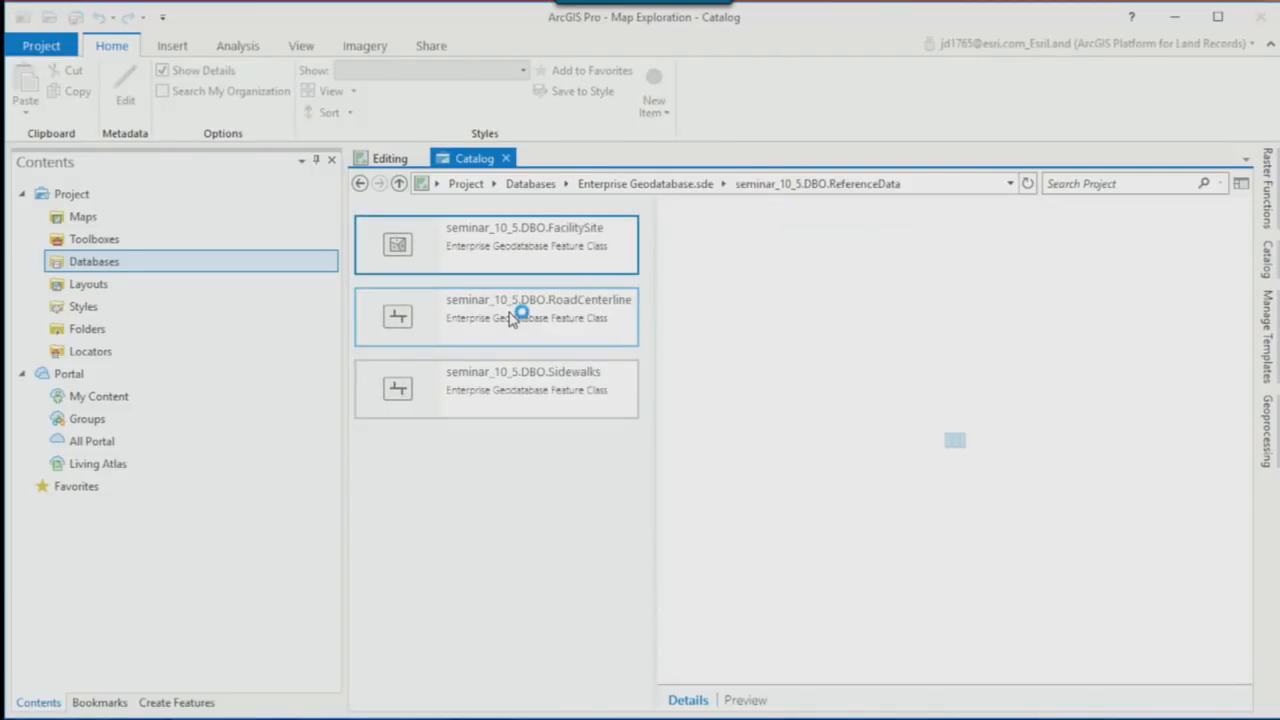
{"action": "left_click", "coordinate": [421, 317]}
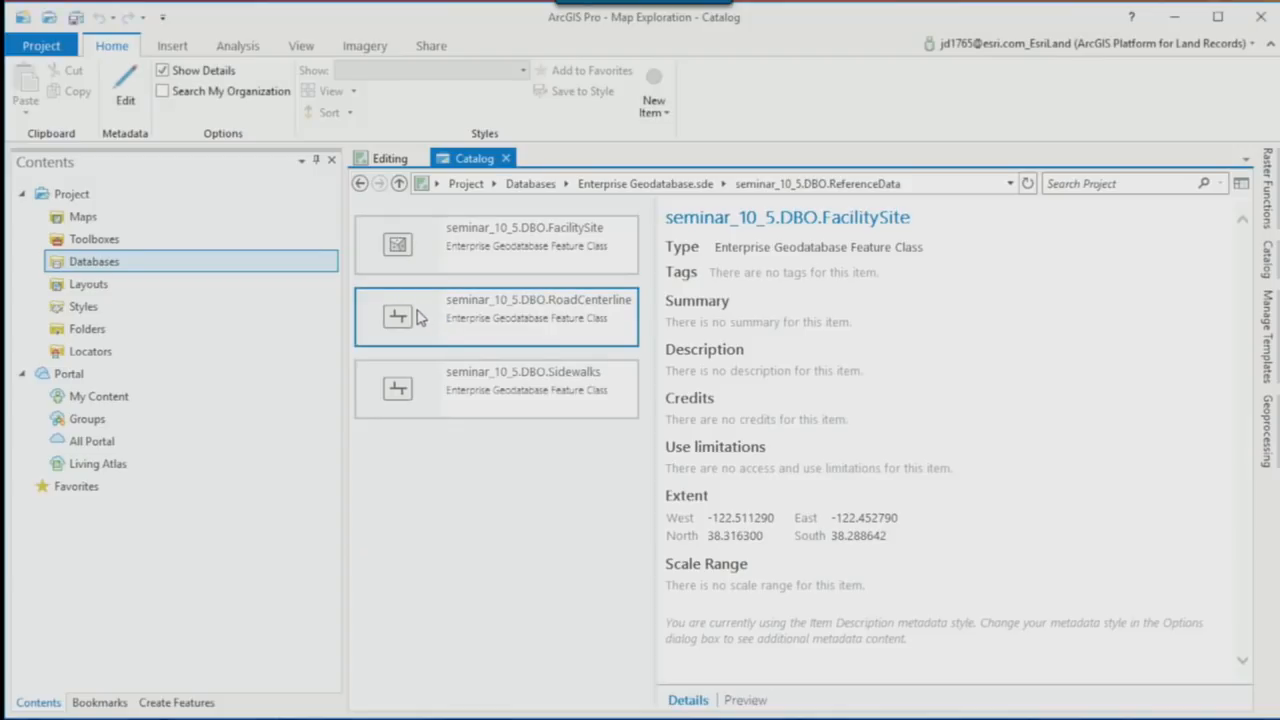
Step: Preview the RoadCenterline feature class around Sonoma and turn off the preview's basemap
{"action": "left_click", "coordinate": [756, 704]}
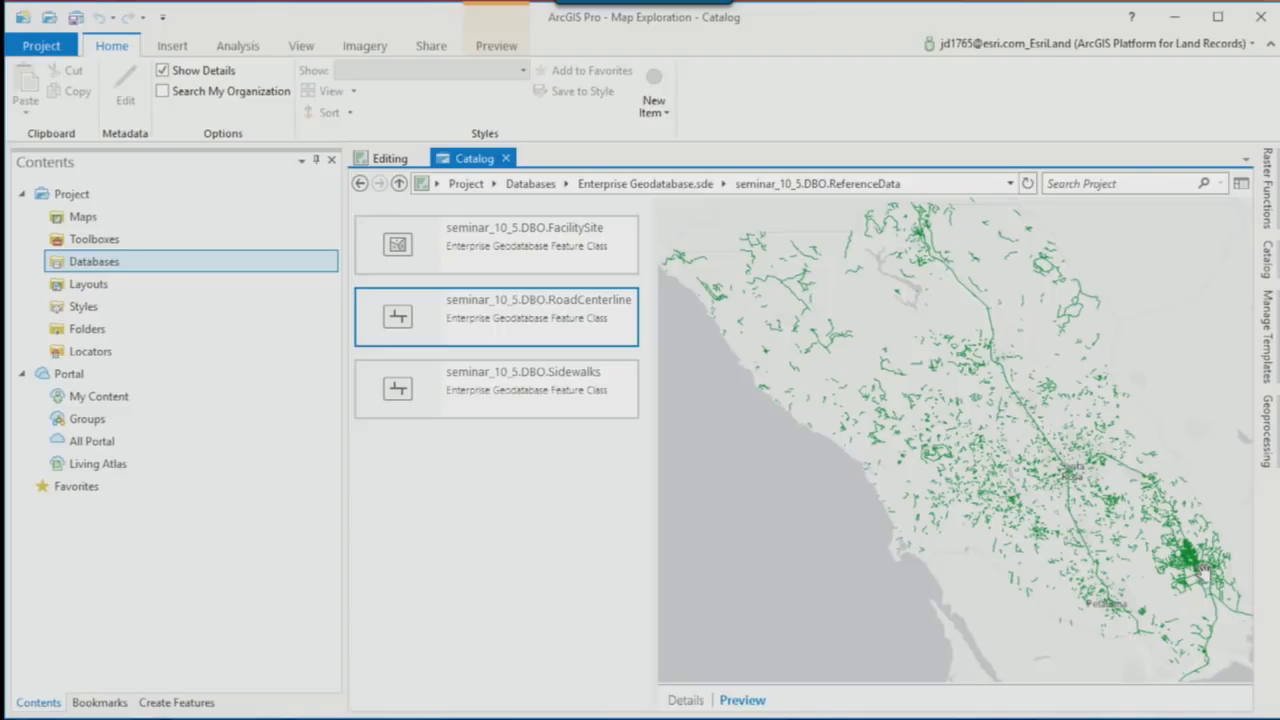
{"action": "scroll", "coordinate": [1210, 575], "scroll_direction": "up", "scroll_amount": 5}
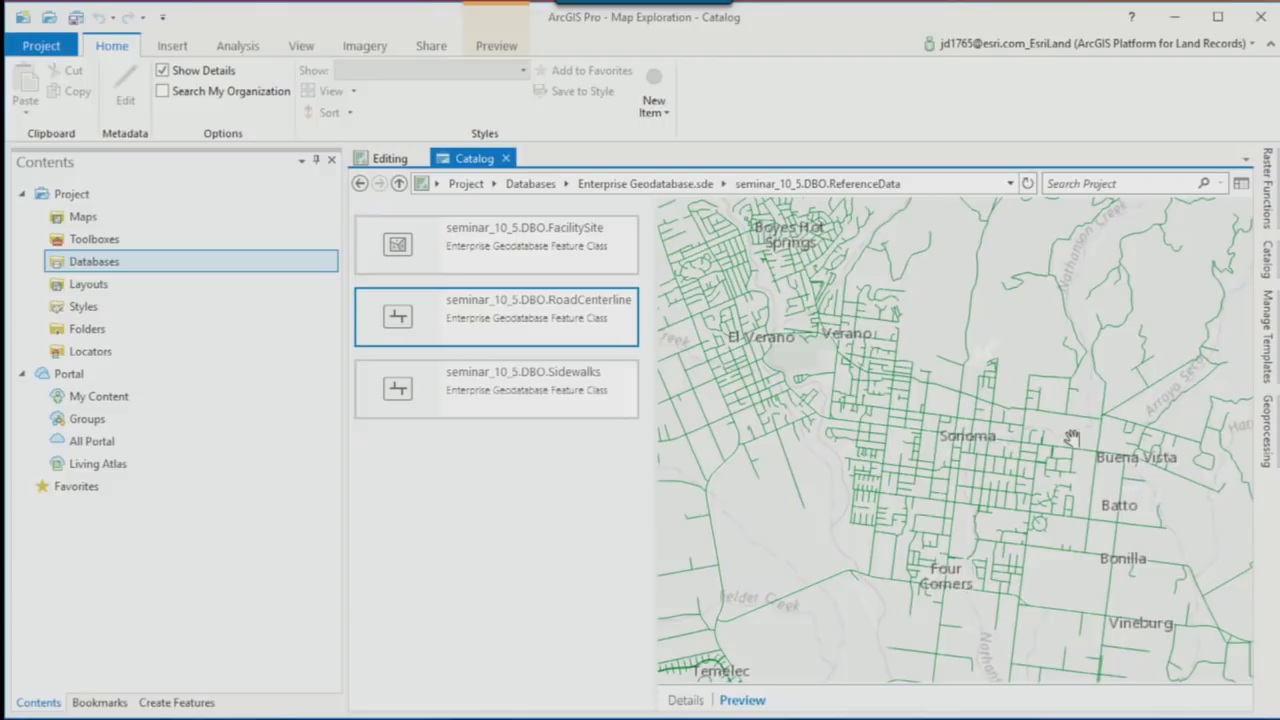
{"action": "left_click", "coordinate": [493, 52]}
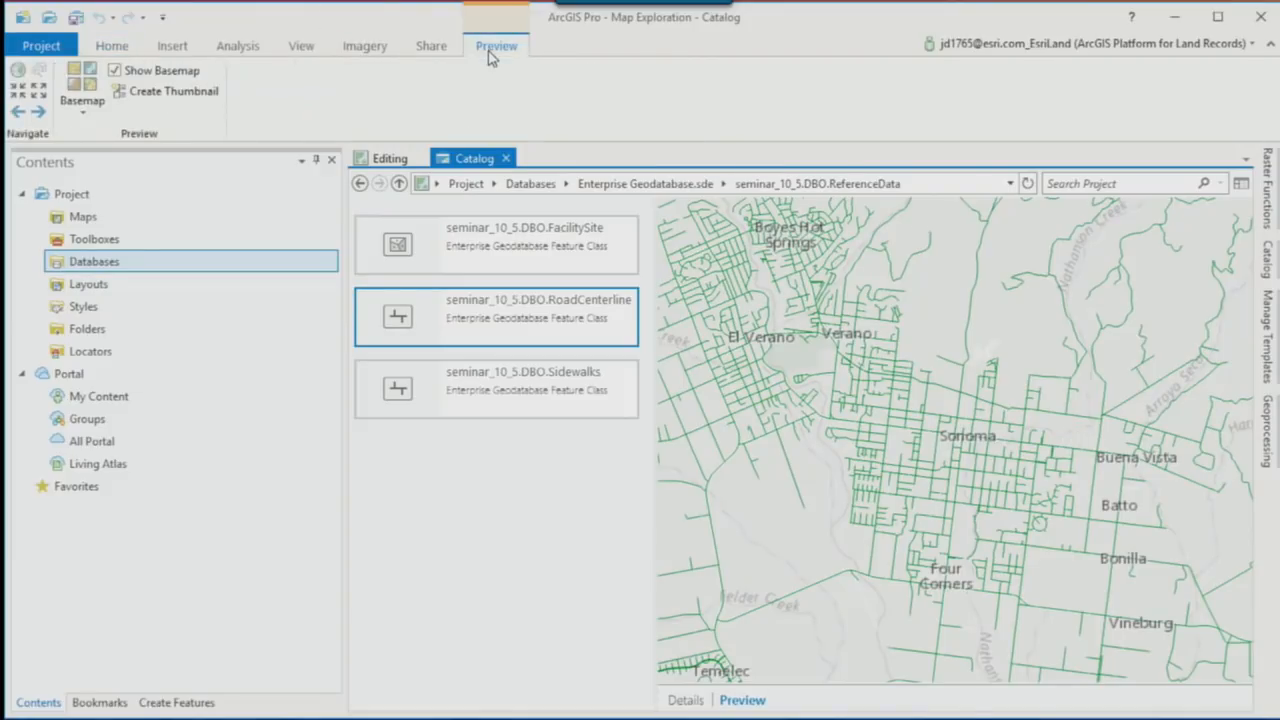
{"action": "left_click", "coordinate": [115, 71]}
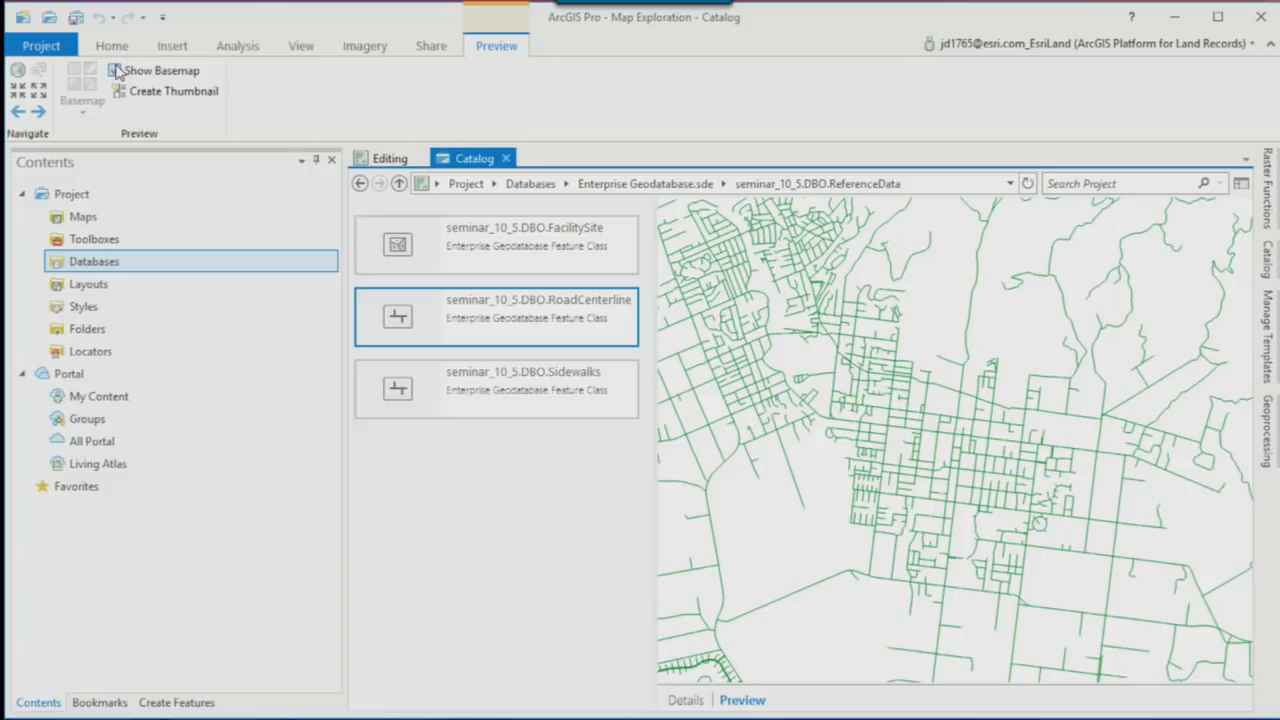
Step: Show the basemap in the RoadCenterline preview again and change it to Imagery
{"action": "left_click", "coordinate": [115, 71]}
{"action": "left_click", "coordinate": [82, 110]}
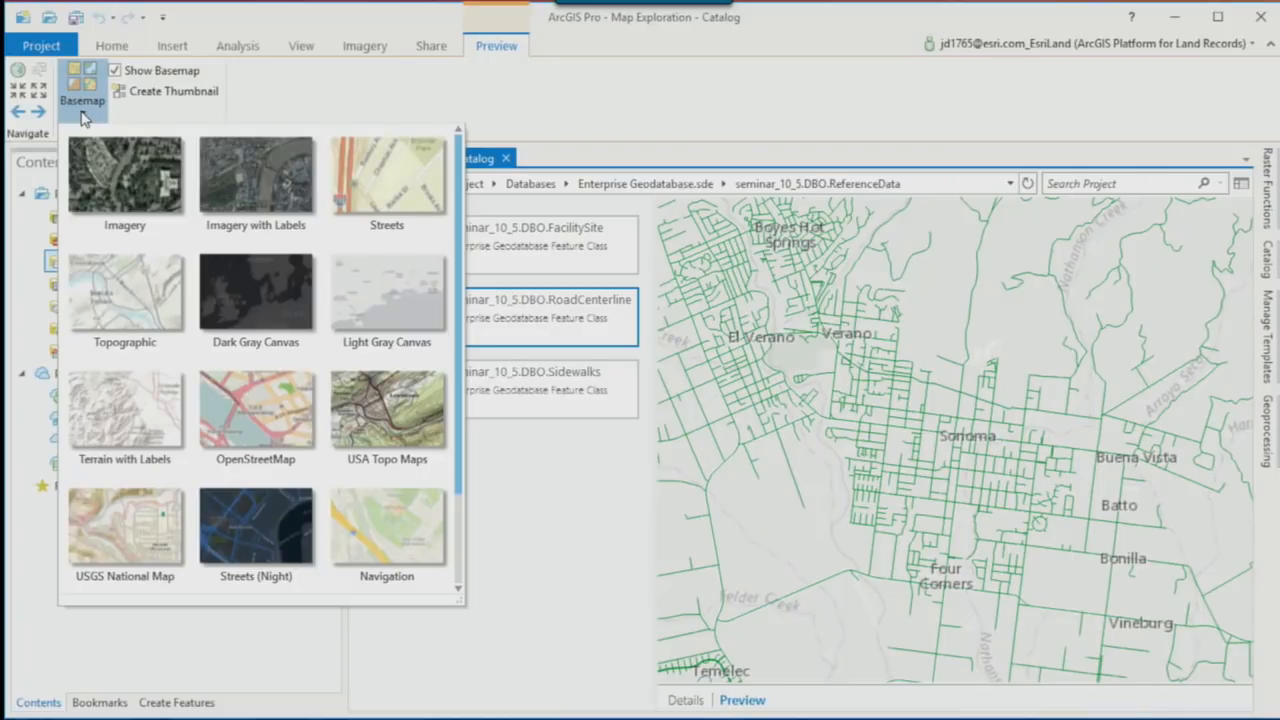
{"action": "left_click", "coordinate": [124, 193]}
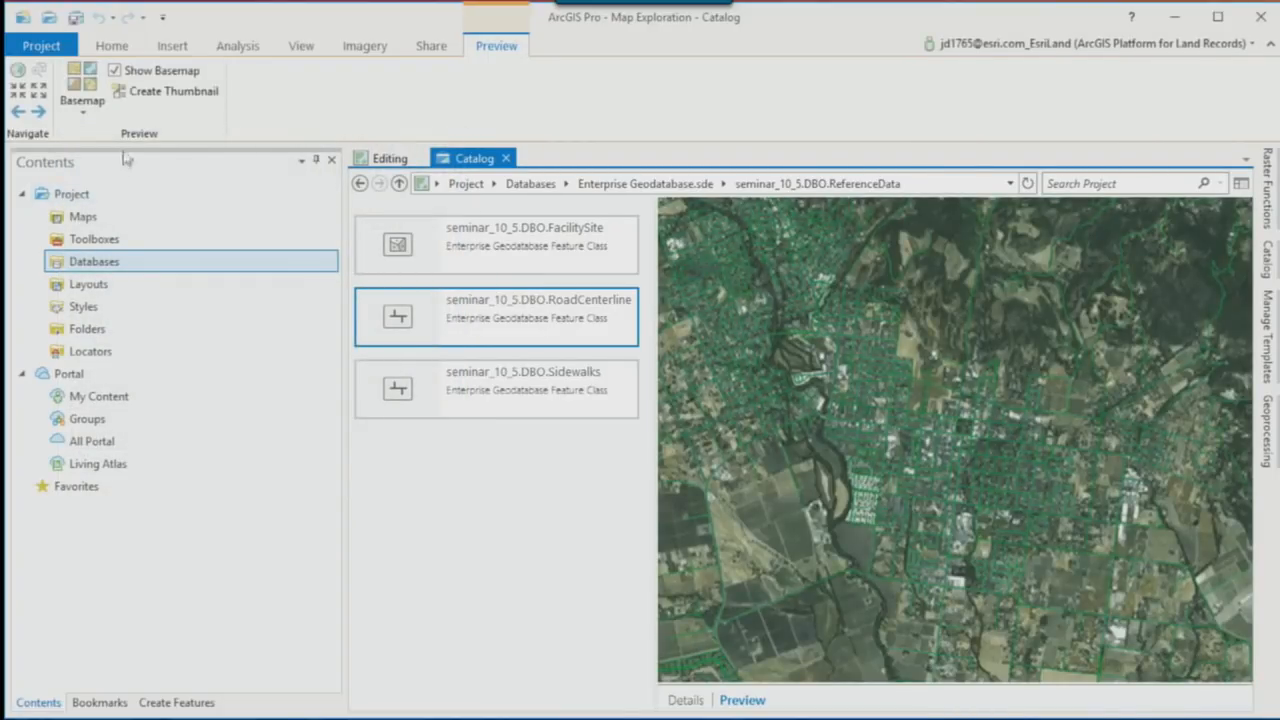
{"action": "left_click", "coordinate": [82, 110]}
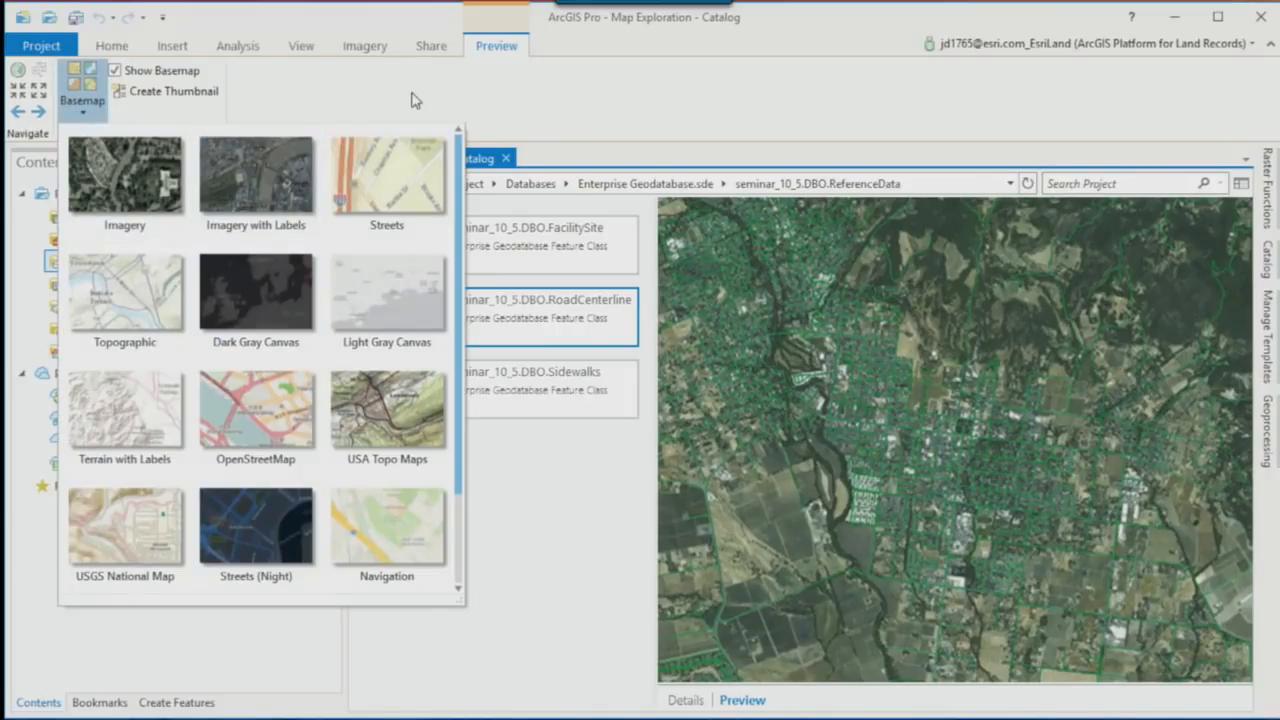
{"action": "left_click", "coordinate": [782, 128]}
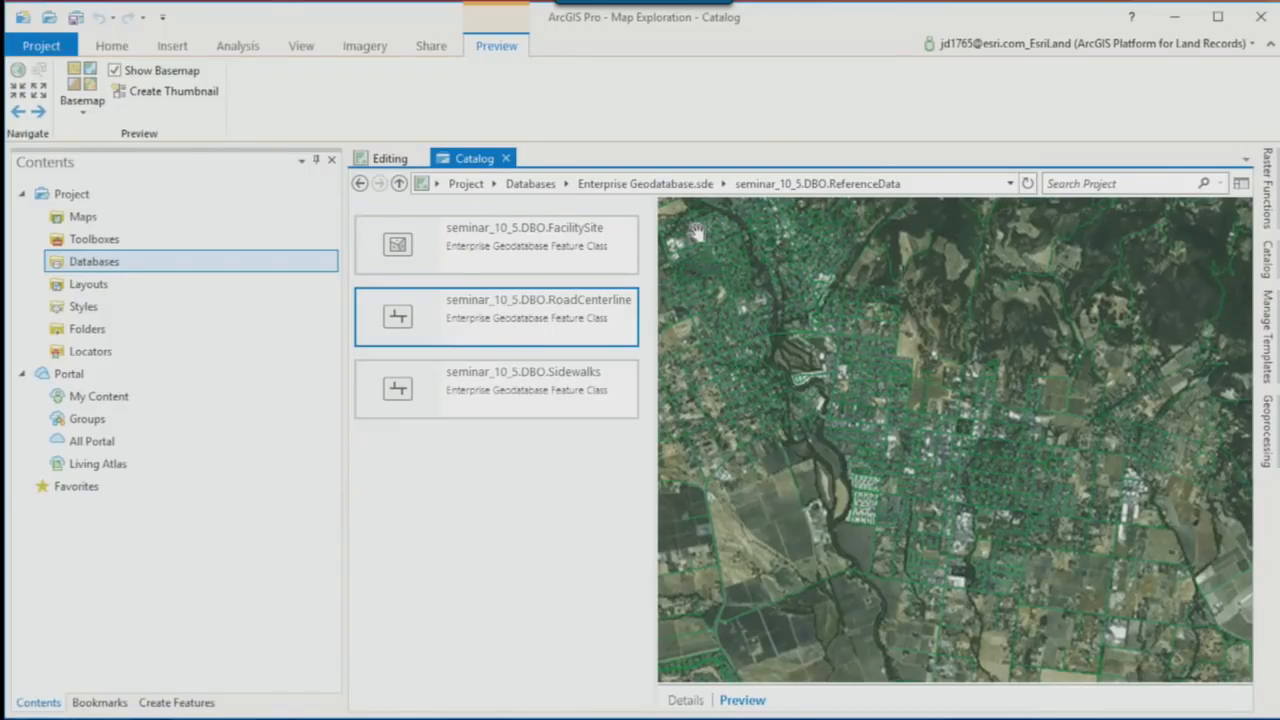
Step: Open the fields design of the RoadCenterline feature class and filter the field names by FED
{"action": "right_click", "coordinate": [502, 314]}
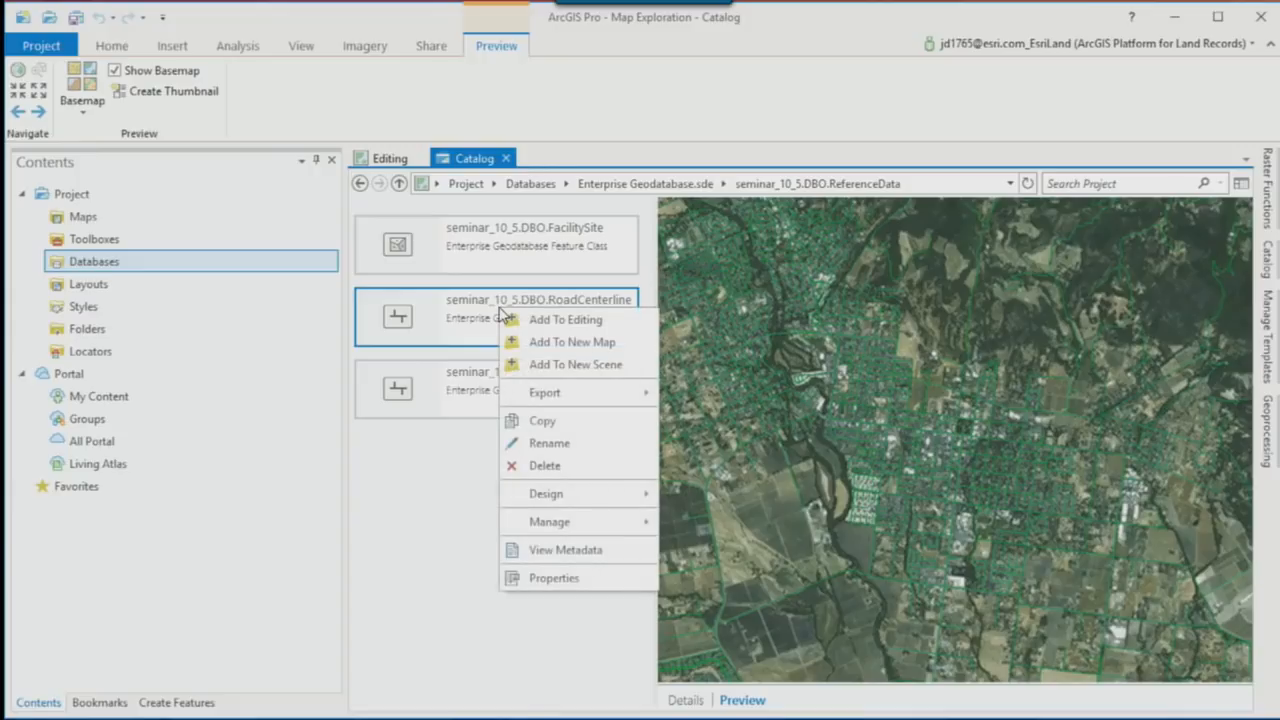
{"action": "mouse_move", "coordinate": [551, 494]}
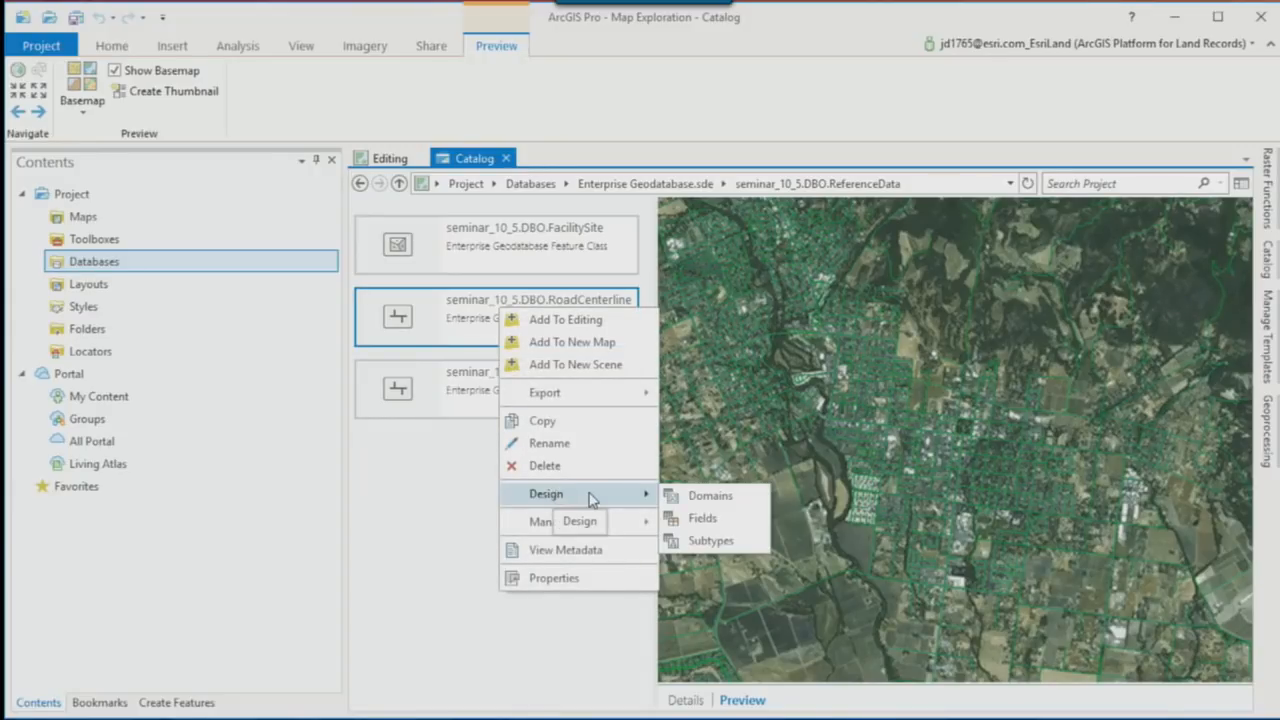
{"action": "left_click", "coordinate": [714, 520]}
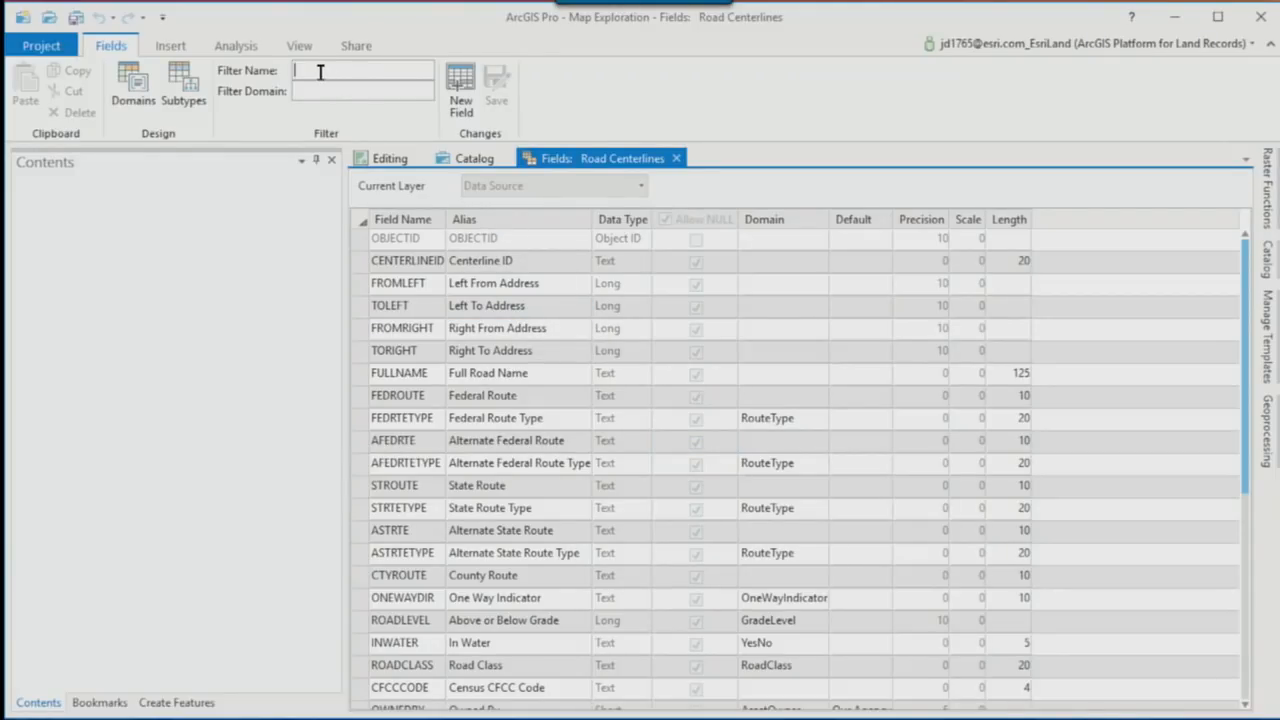
{"action": "type", "text": "FED"}
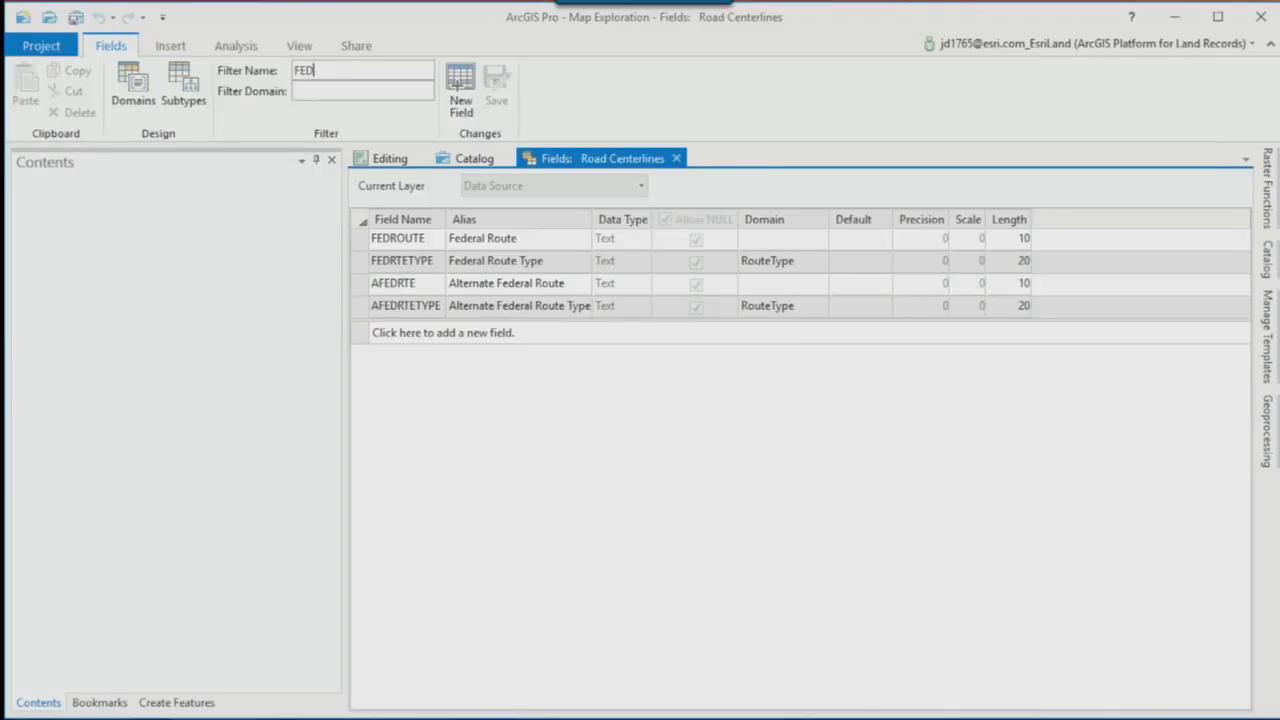
{"action": "left_click_drag", "start_coordinate": [405, 265], "coordinate": [407, 268]}
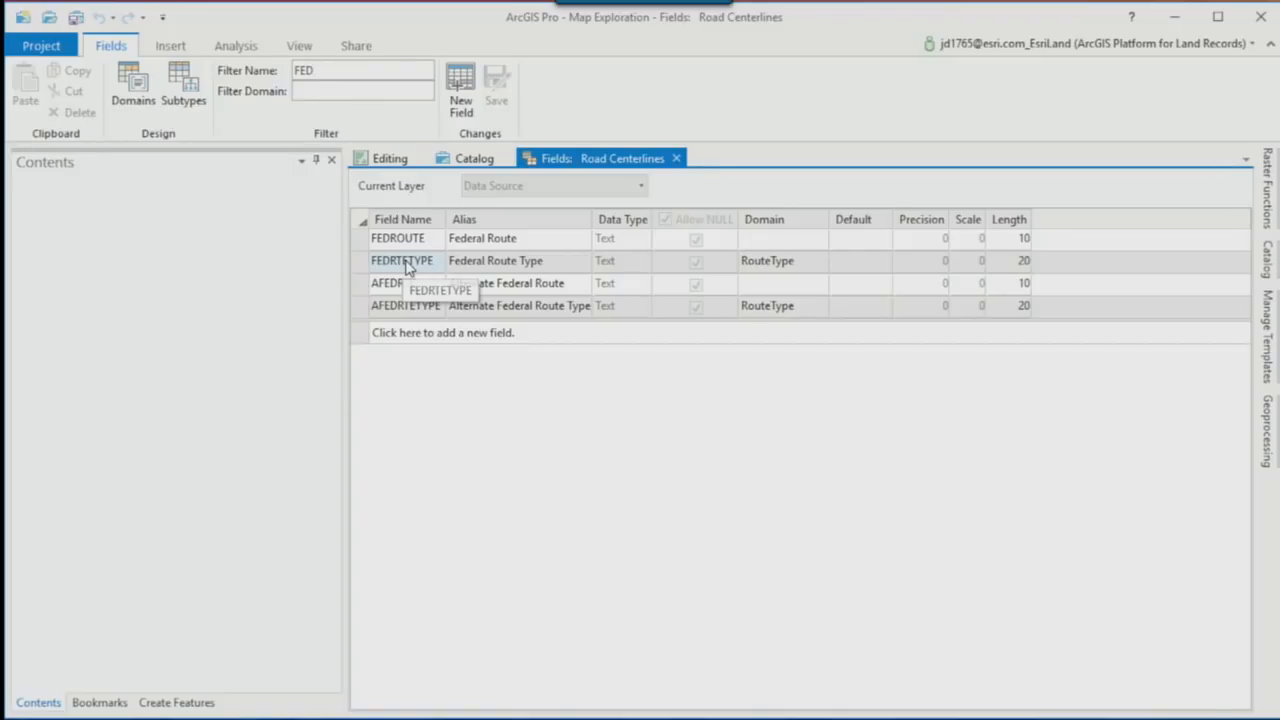
Step: Copy the FEDROUTE and FEDRTETYPE fields and paste them as new fields in the Road Centerlines table design
{"action": "left_click_drag", "start_coordinate": [361, 241], "coordinate": [362, 265]}
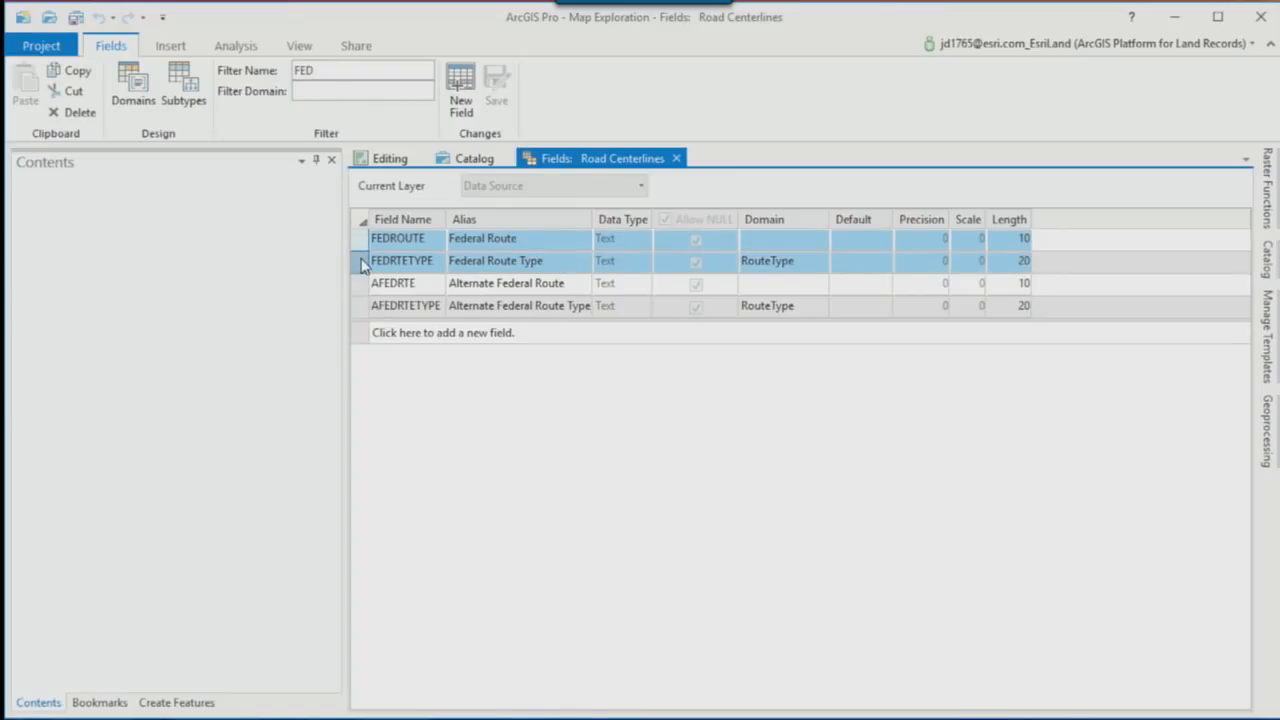
{"action": "right_click", "coordinate": [363, 265]}
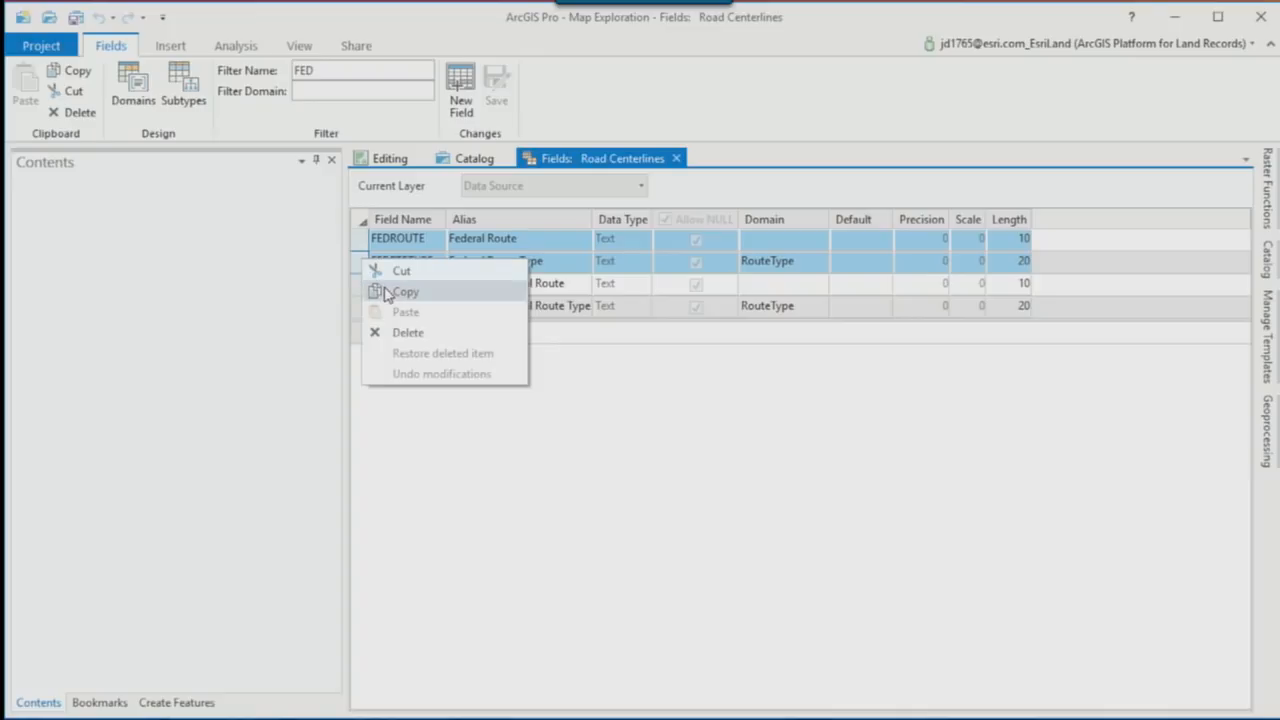
{"action": "left_click", "coordinate": [378, 291]}
{"action": "right_click", "coordinate": [364, 334]}
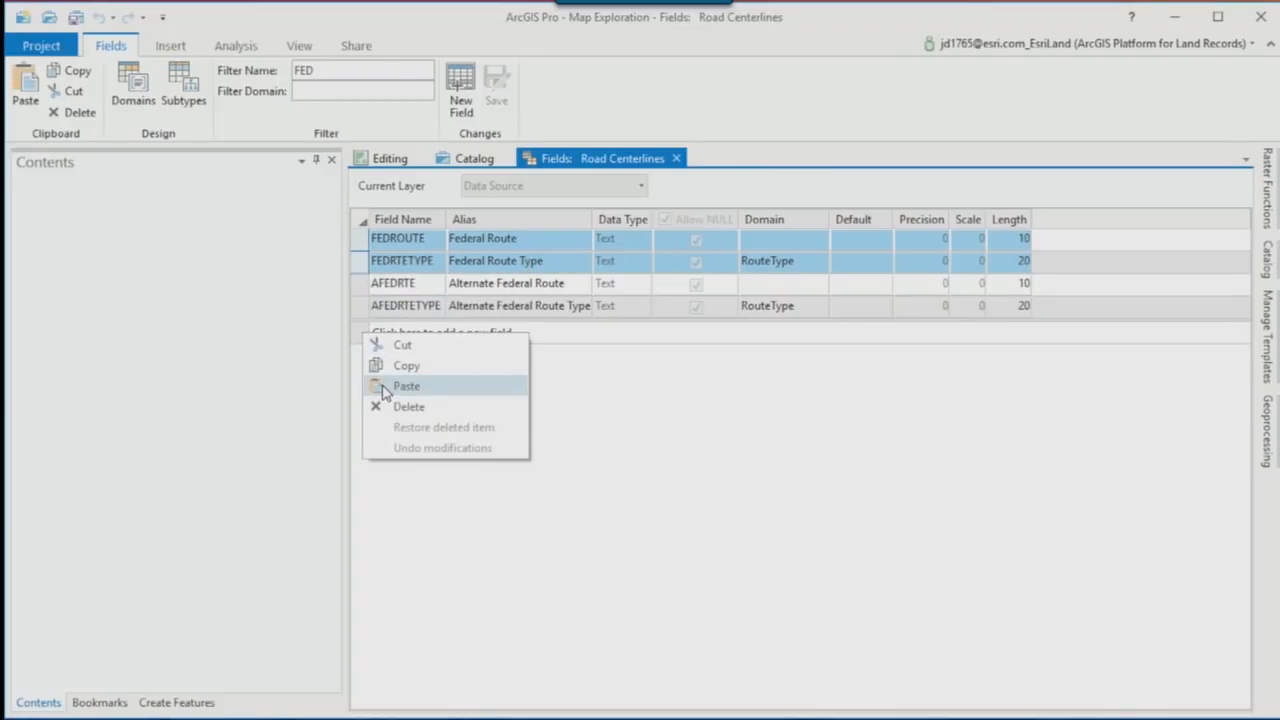
{"action": "left_click", "coordinate": [386, 388]}
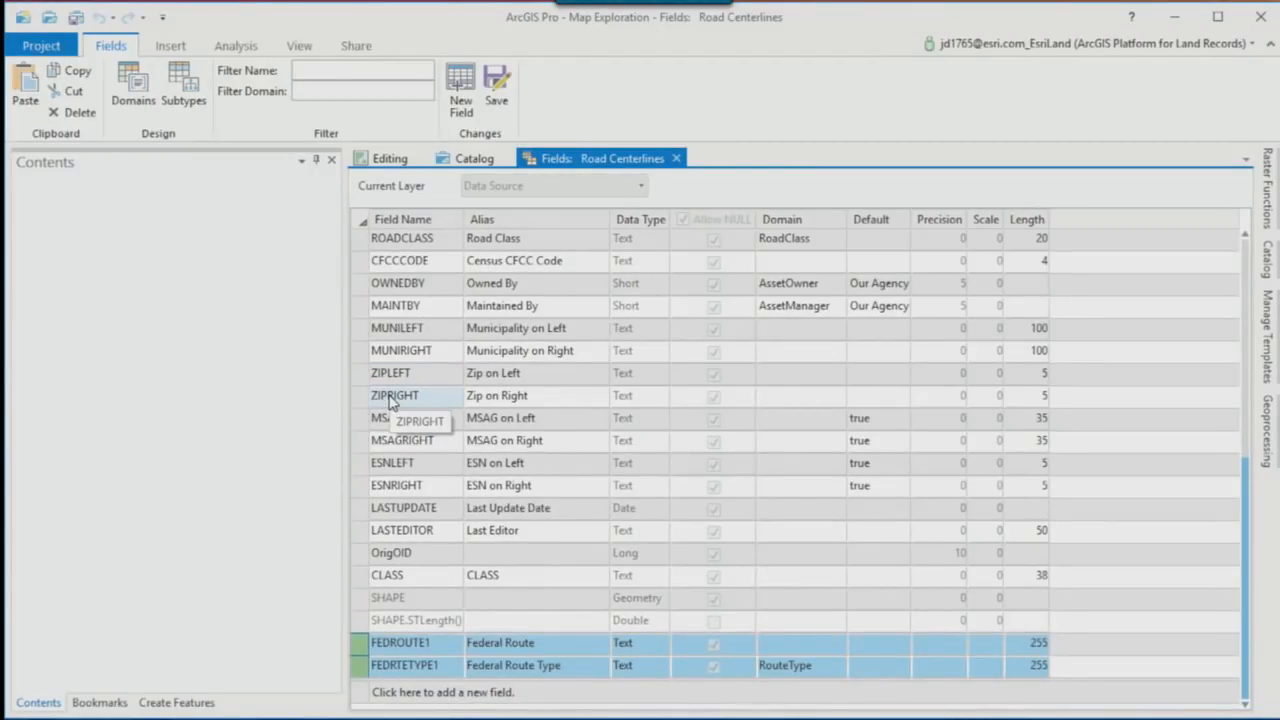
Step: Rename the pasted FEDROUTE1 field to CNTYROUTE1 and set its alias to CNTY Route
{"action": "left_click", "coordinate": [401, 649]}
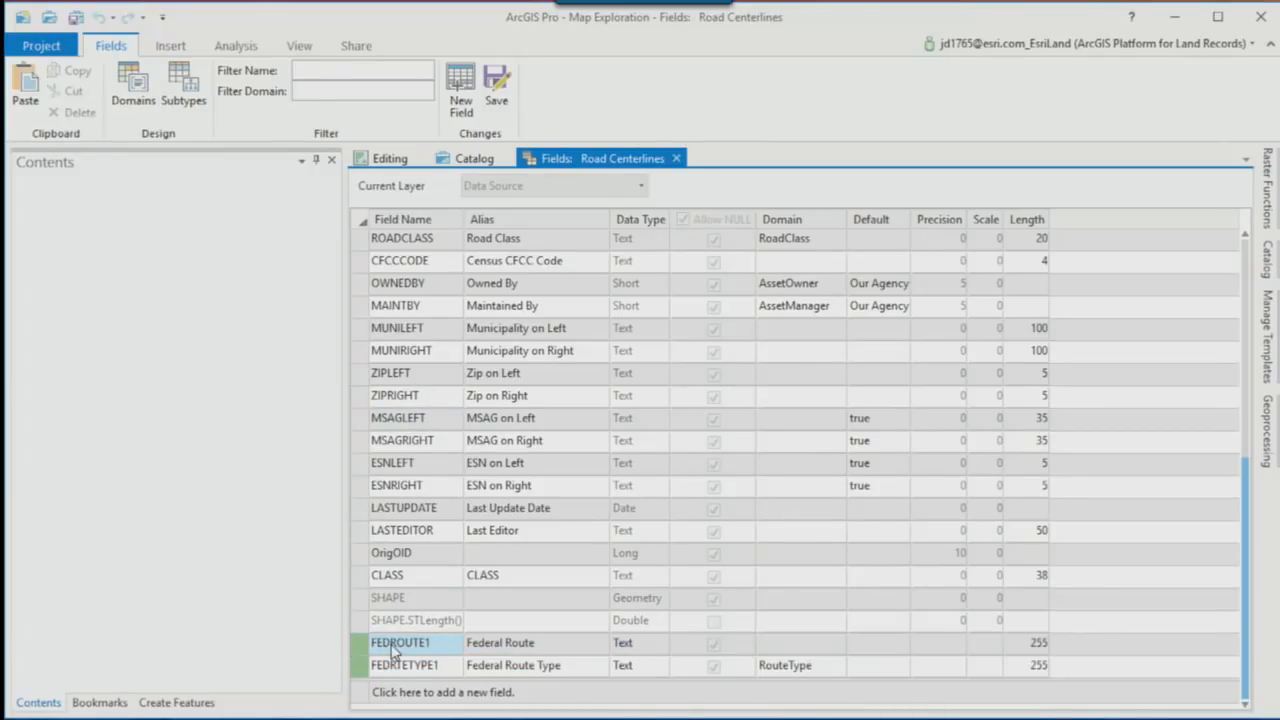
{"action": "left_click", "coordinate": [399, 648]}
{"action": "left_click_drag", "start_coordinate": [398, 645], "coordinate": [356, 644]}
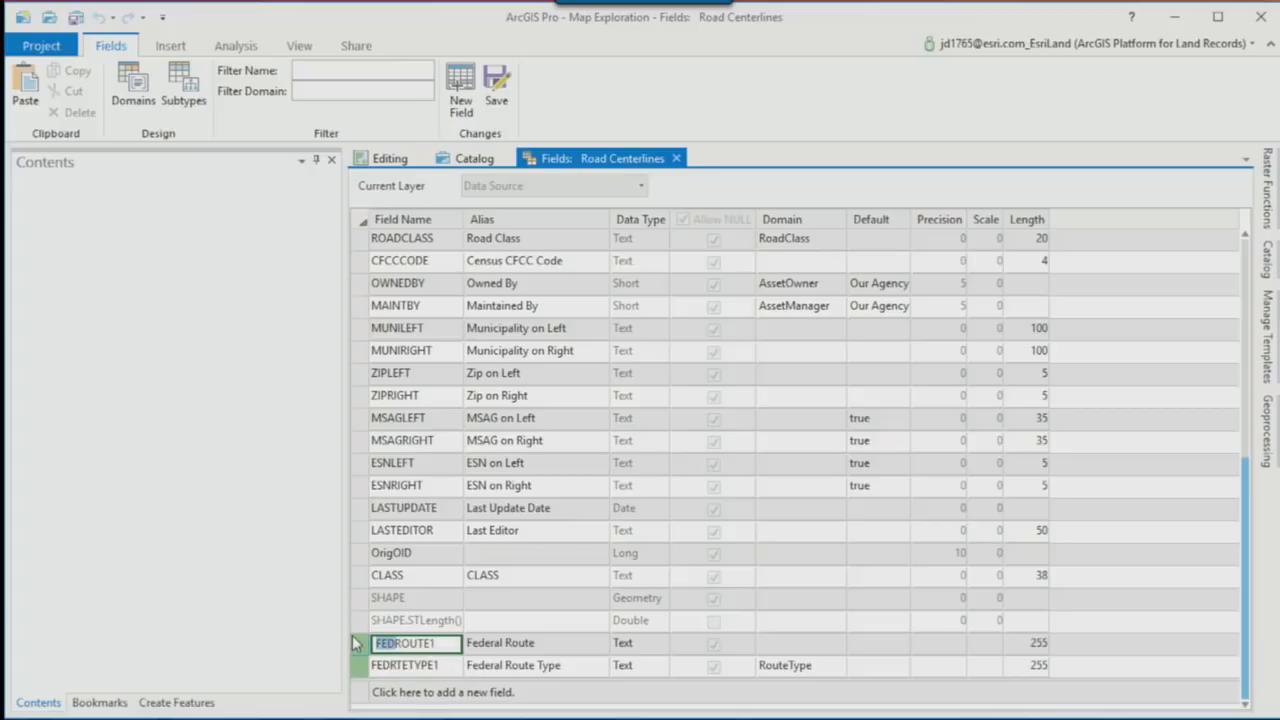
{"action": "type", "text": "CNTY"}
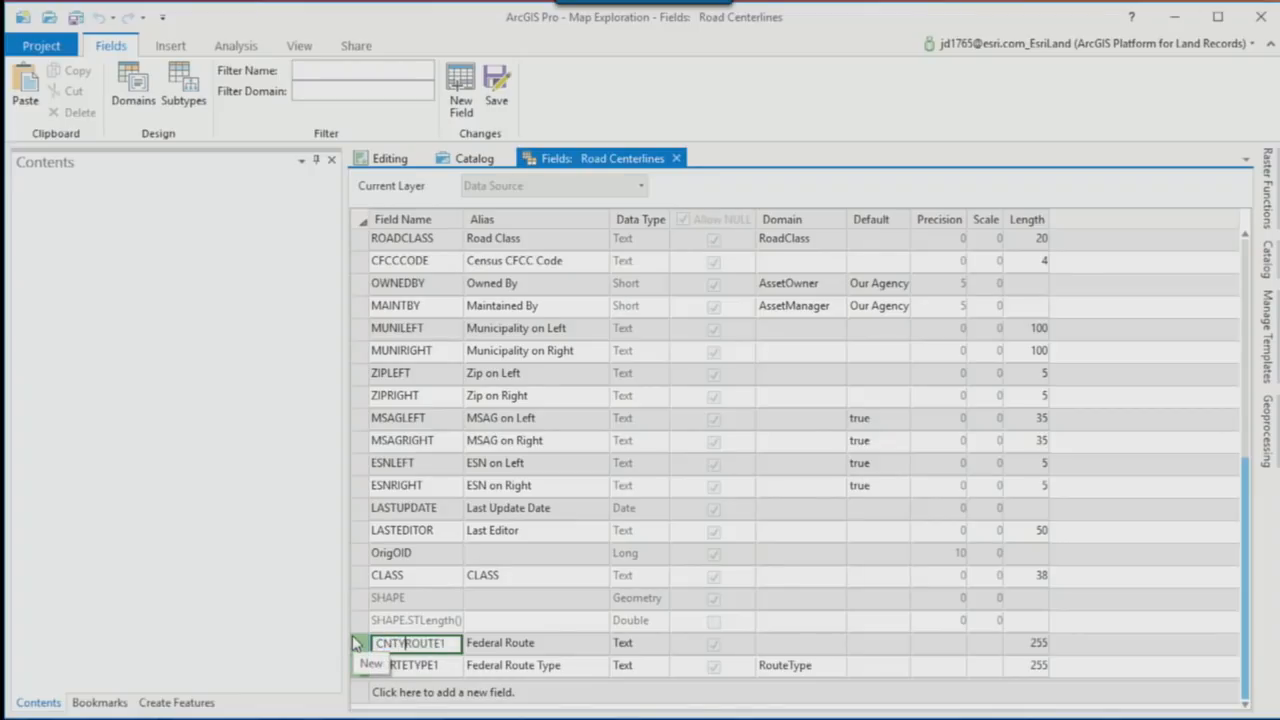
{"action": "key", "text": "Tab"}
{"action": "key", "text": "shift+Left"}
{"action": "key", "text": "shift+Left"}
{"action": "key", "text": "shift+Left"}
{"action": "key", "text": "shift+Left"}
{"action": "key", "text": "shift+Left"}
{"action": "key", "text": "shift+Left"}
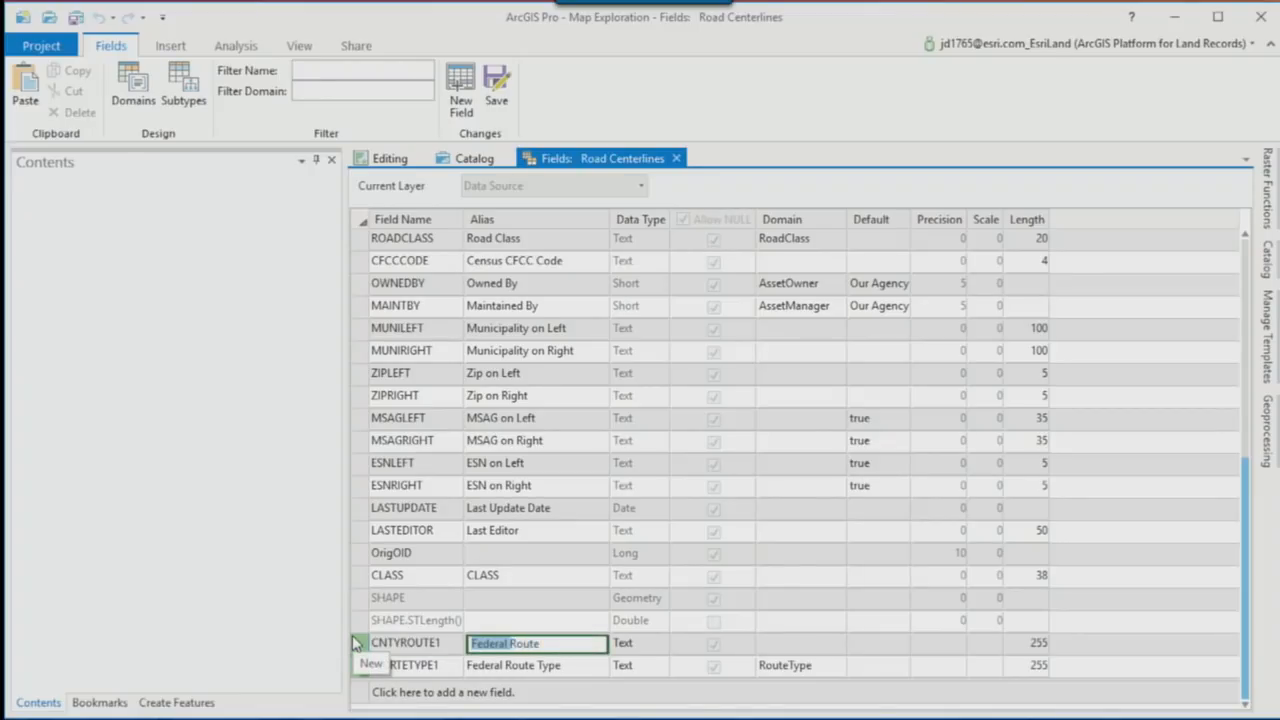
{"action": "type", "text": "CNTY"}
{"action": "key", "text": "Tab"}
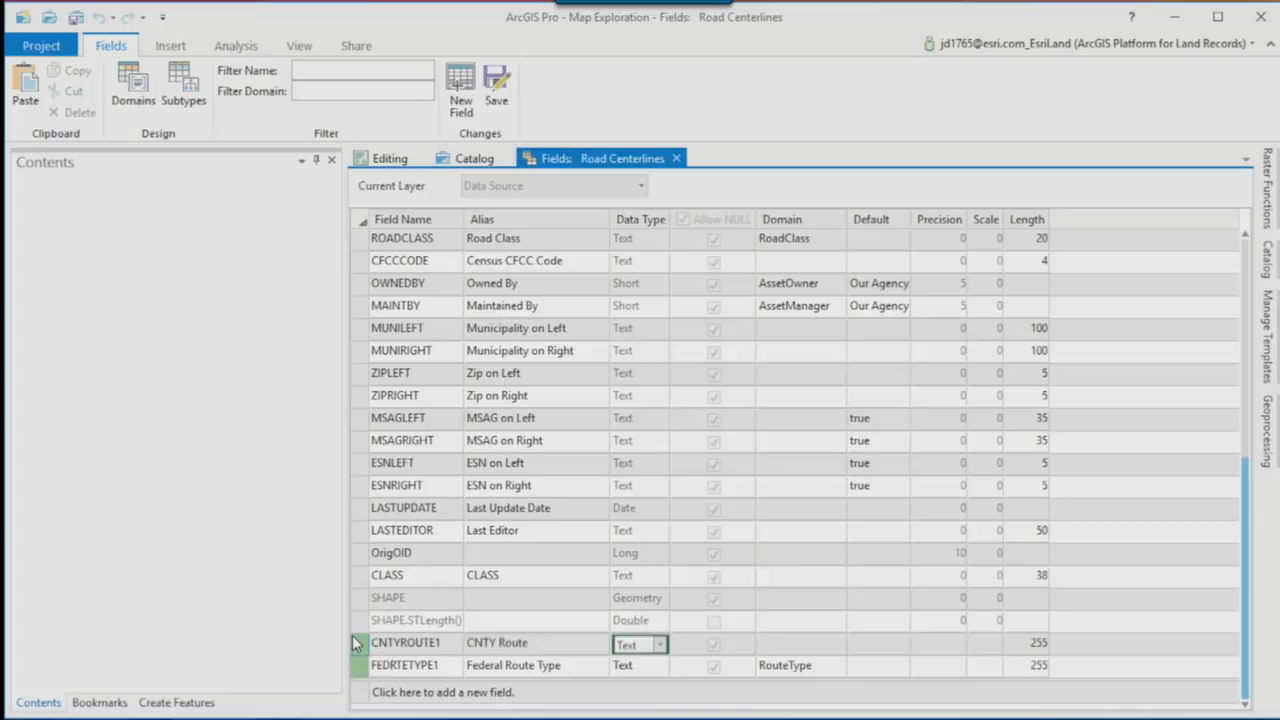
{"action": "key", "text": "alt+Down"}
Step: Rename the pasted FEDRTETYPE1 field to NTYRTETYPE1
{"action": "left_click", "coordinate": [380, 669]}
{"action": "double_click", "coordinate": [385, 668]}
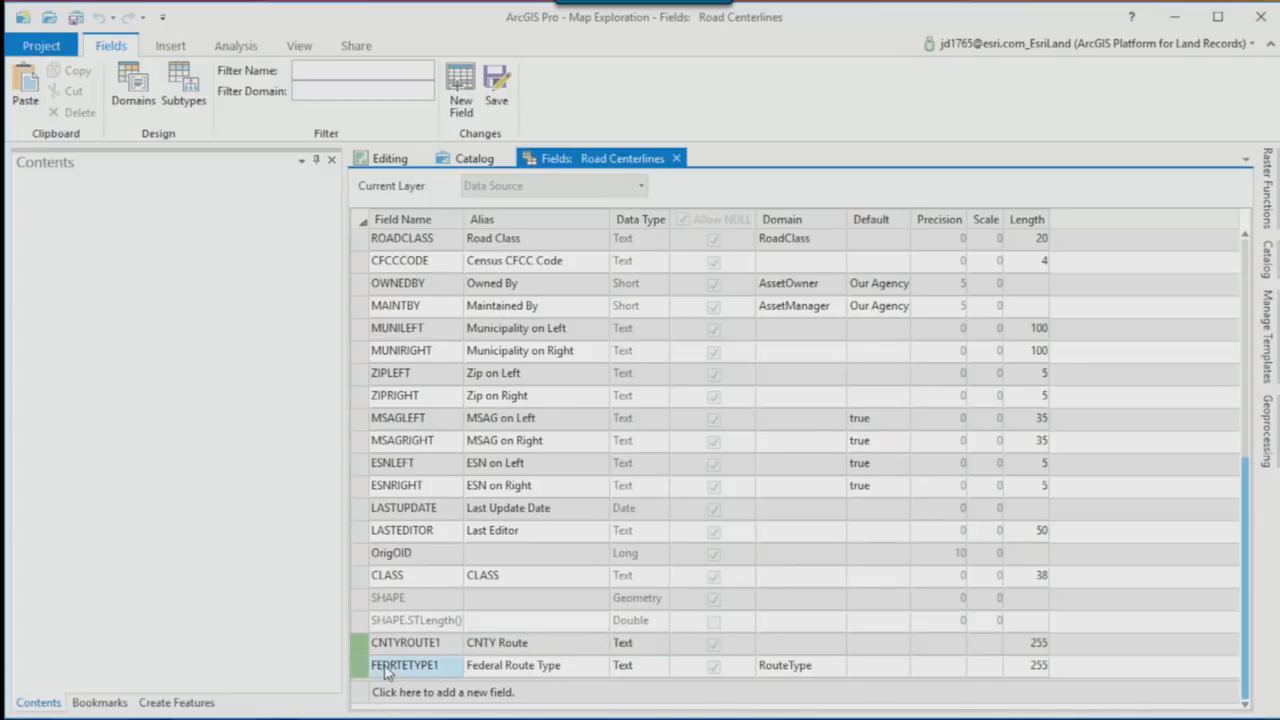
{"action": "left_click", "coordinate": [388, 666]}
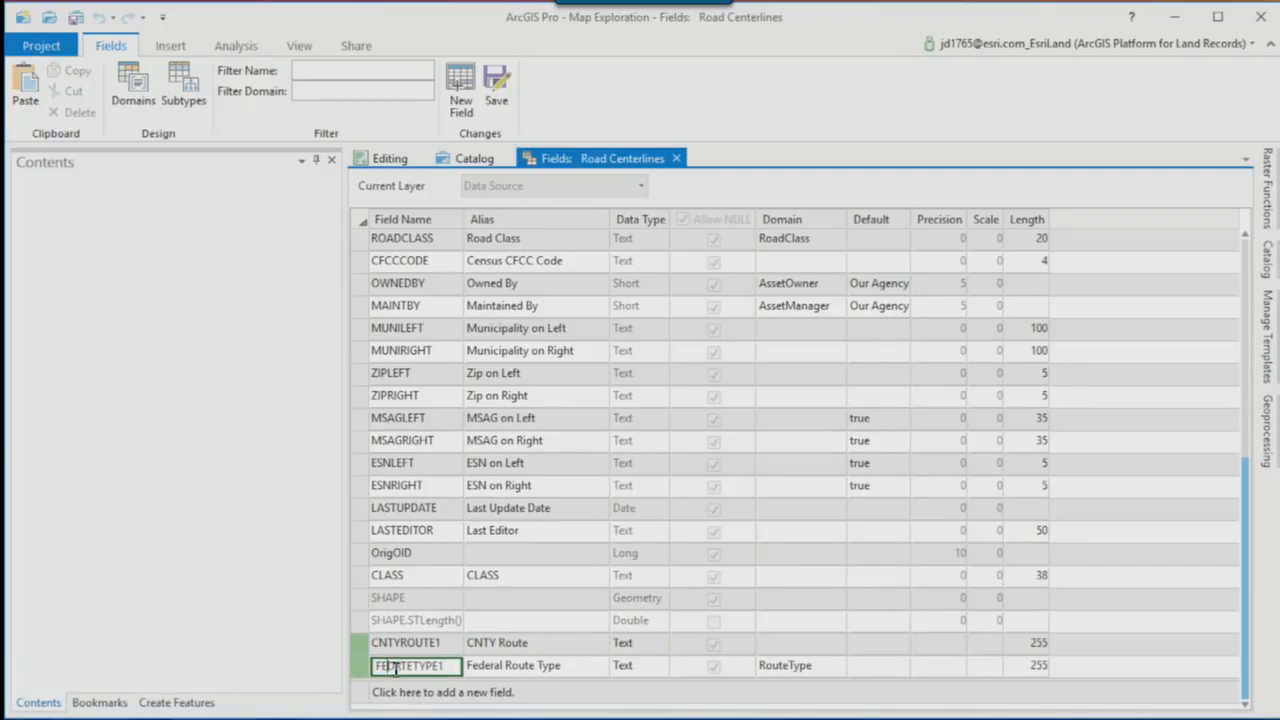
{"action": "left_click_drag", "start_coordinate": [397, 667], "coordinate": [345, 656]}
{"action": "type", "text": "CNTY"}
{"action": "key", "text": "Tab"}
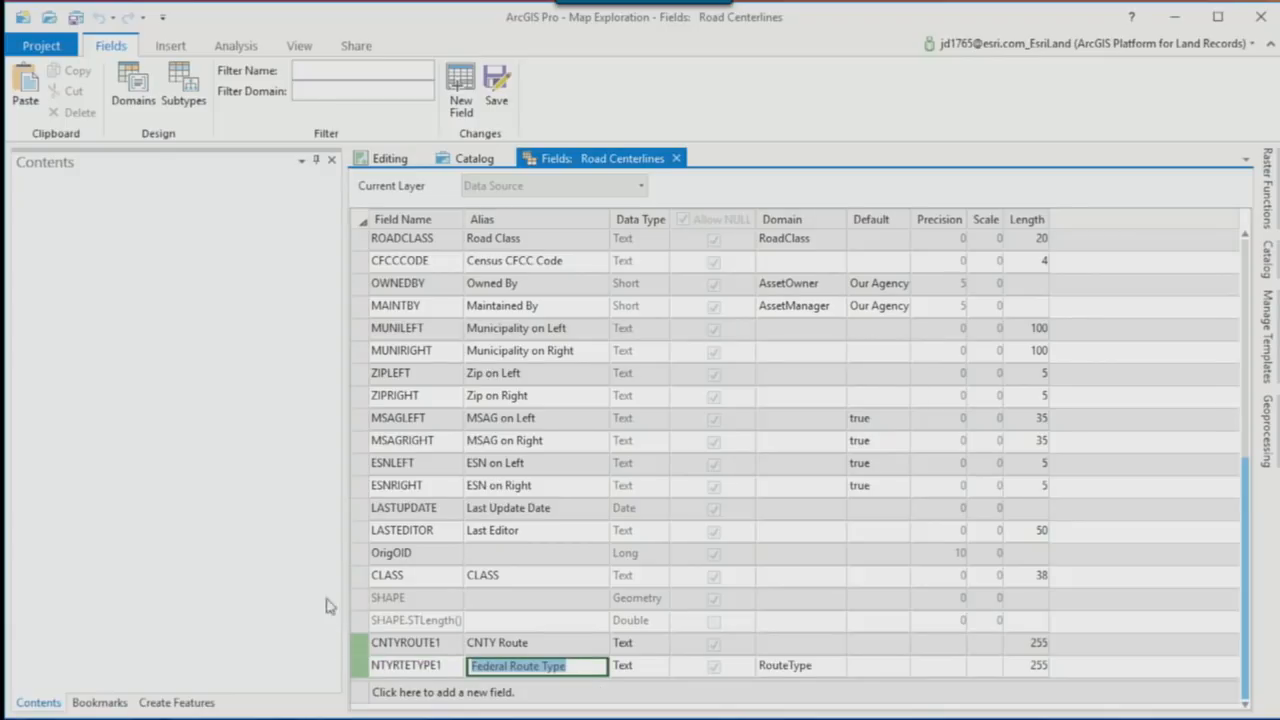
Step: Rename the CLASS field to RDCLASS in the Road Centerlines fields design
{"action": "left_click", "coordinate": [386, 576]}
{"action": "left_click", "coordinate": [386, 576]}
{"action": "left_click", "coordinate": [386, 576]}
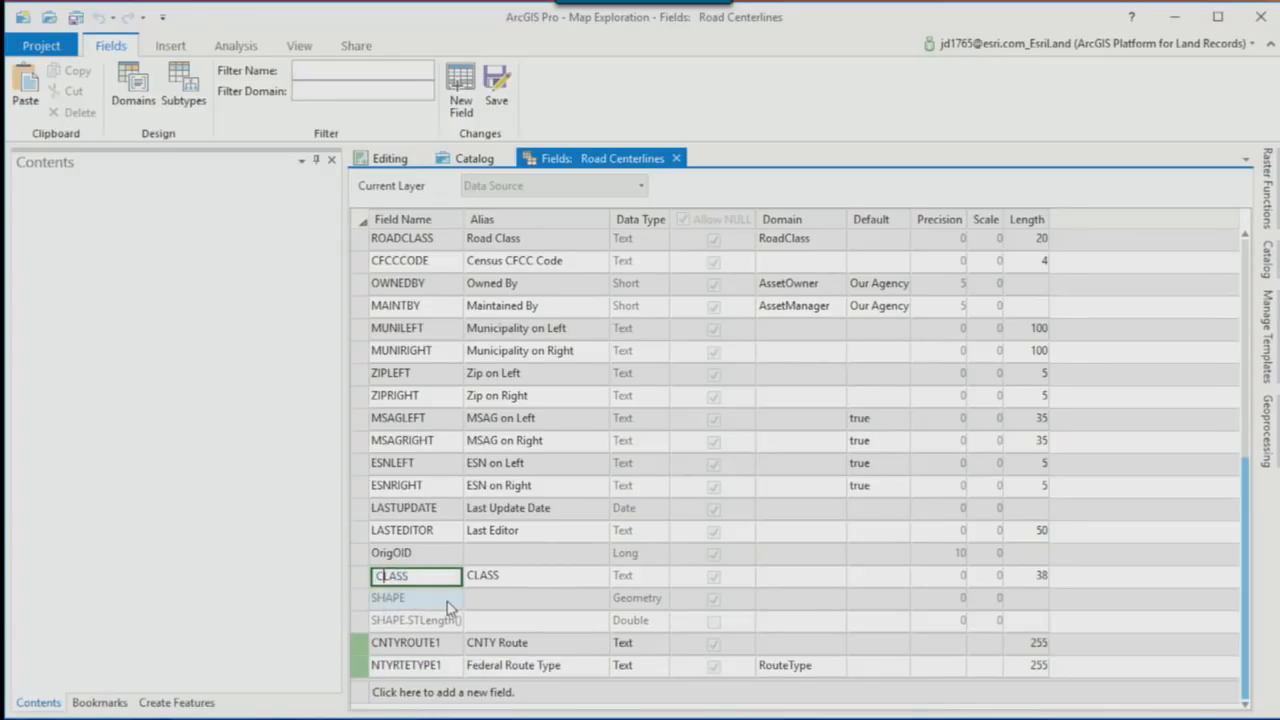
{"action": "key", "text": "Left"}
{"action": "type", "text": "RD"}
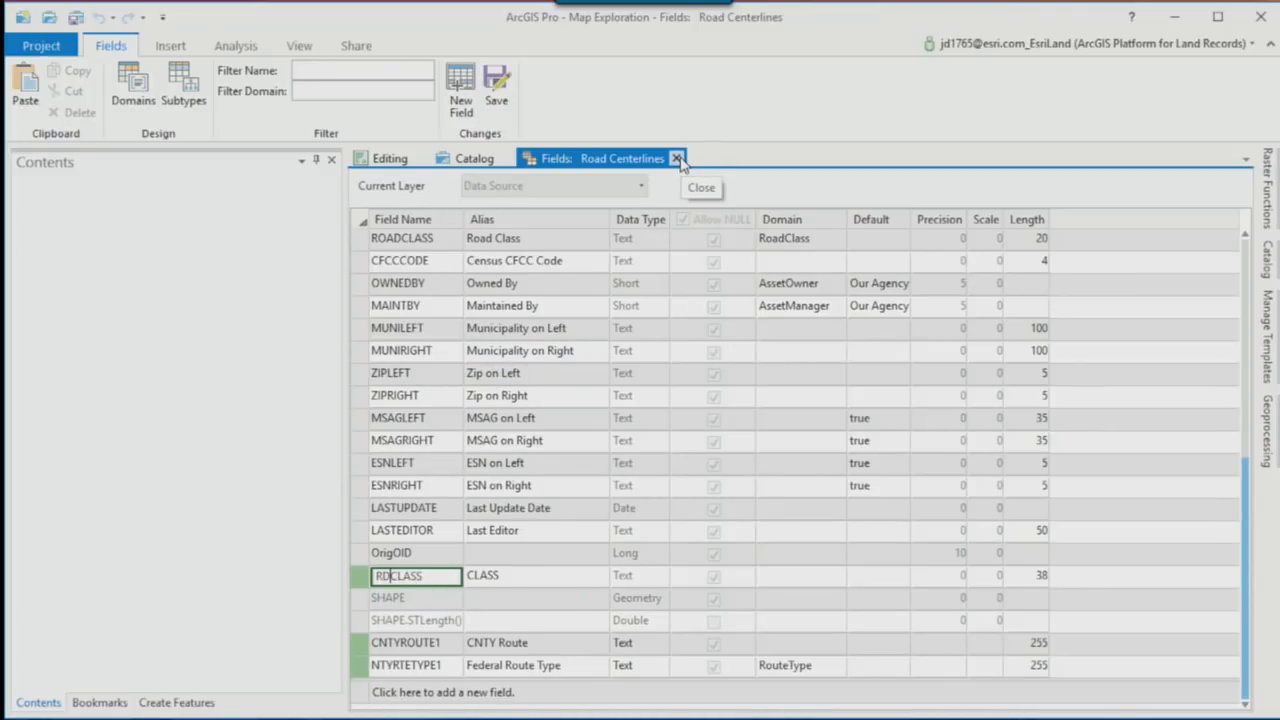
Step: Close the Road Centerlines fields view, discarding its unsaved edits, and close the catalog view to return to the Editing map
{"action": "key", "text": "alt+Tab"}
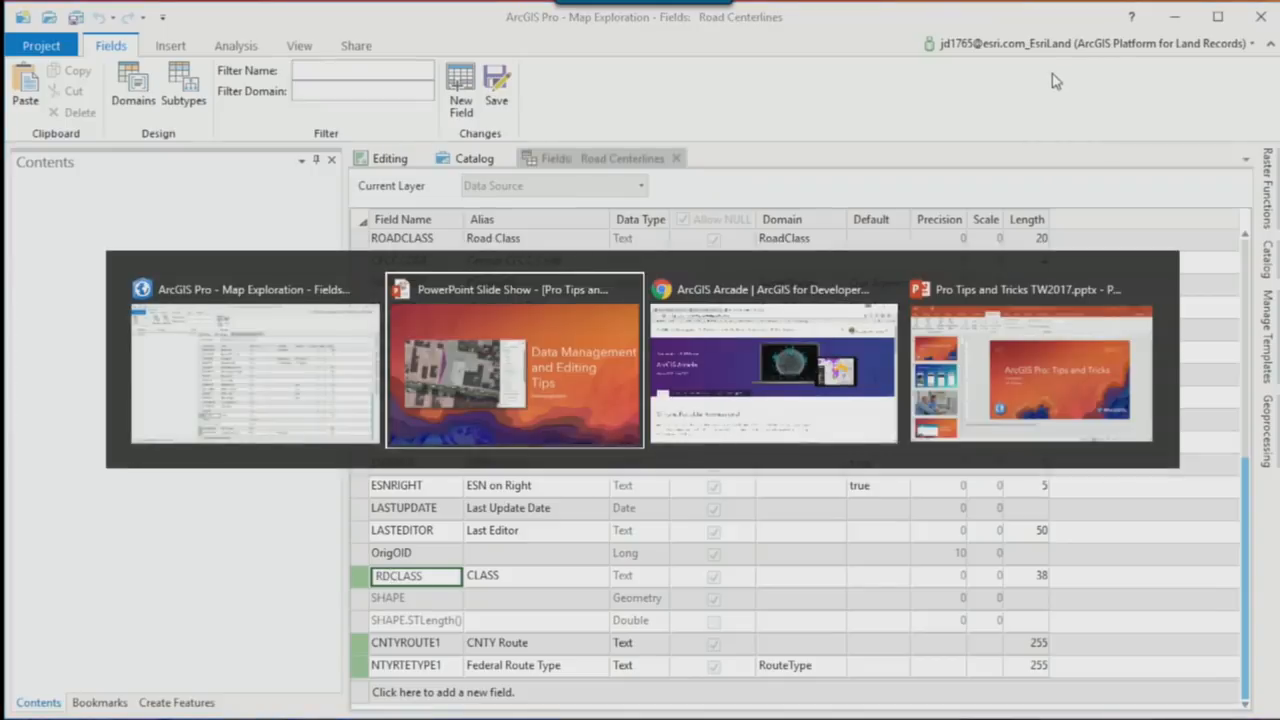
{"action": "key", "text": "alt+Tab"}
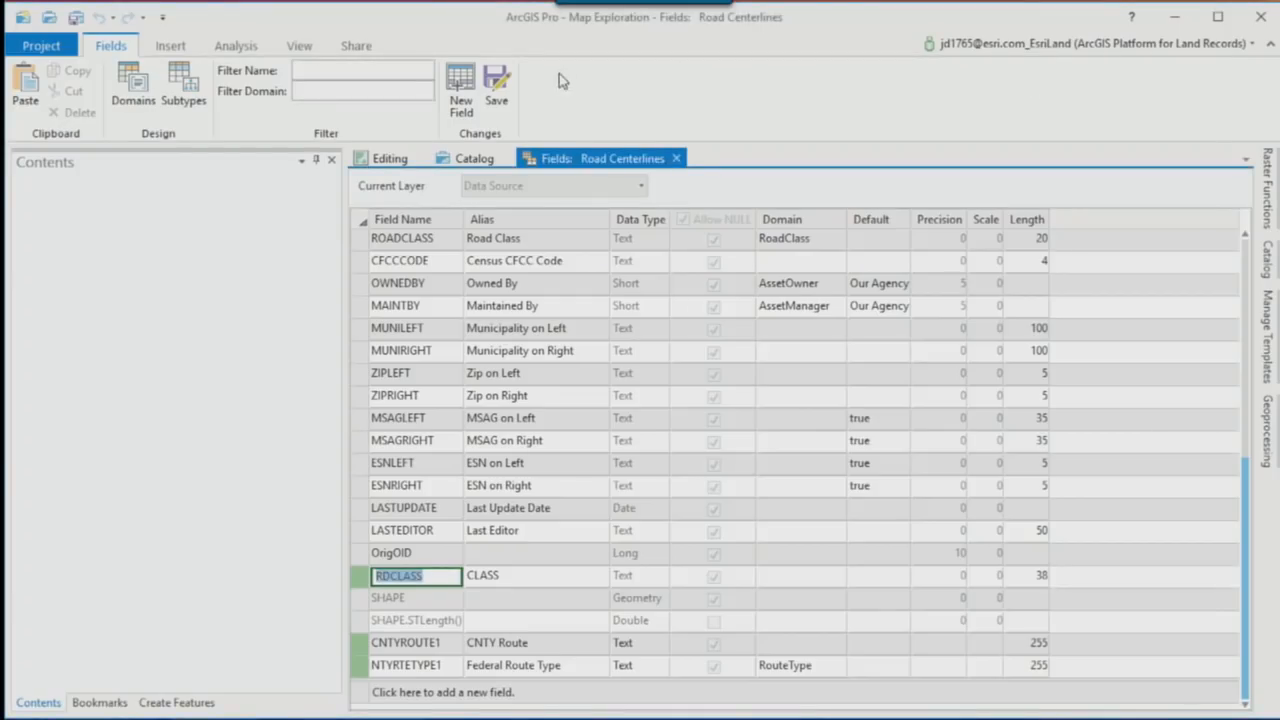
{"action": "left_click", "coordinate": [676, 158]}
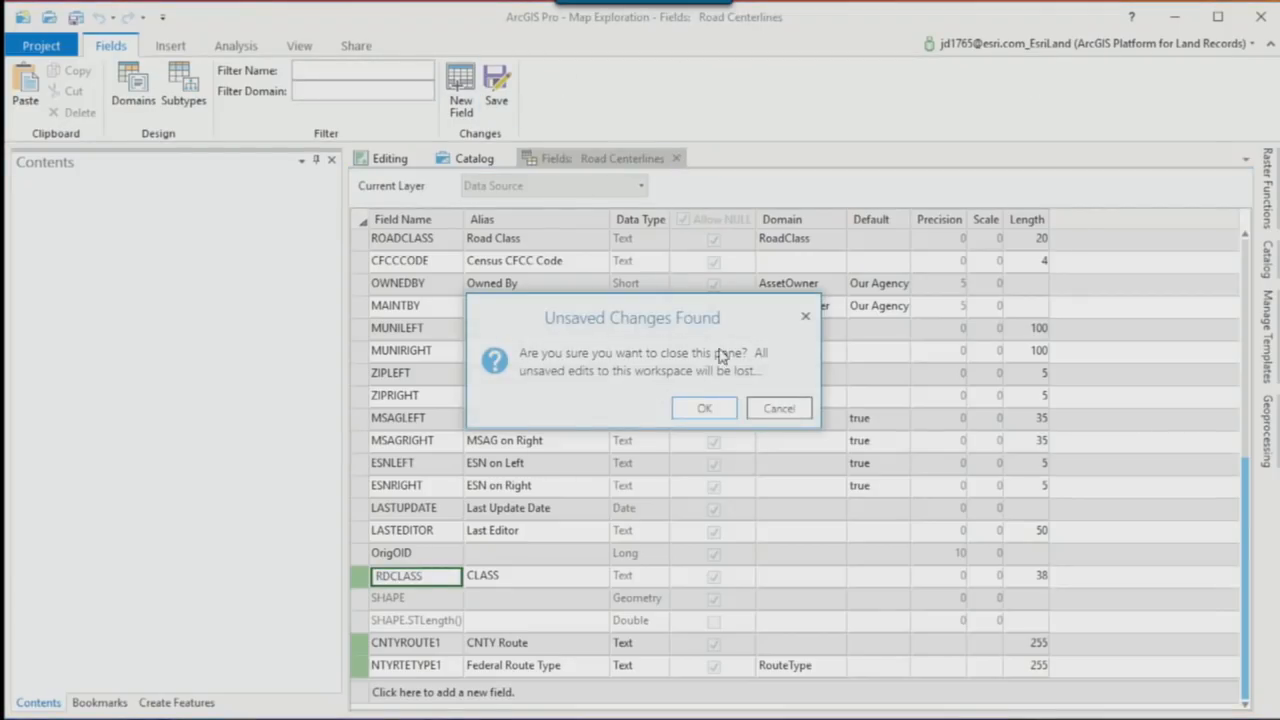
{"action": "left_click", "coordinate": [704, 408]}
{"action": "left_click", "coordinate": [506, 158]}
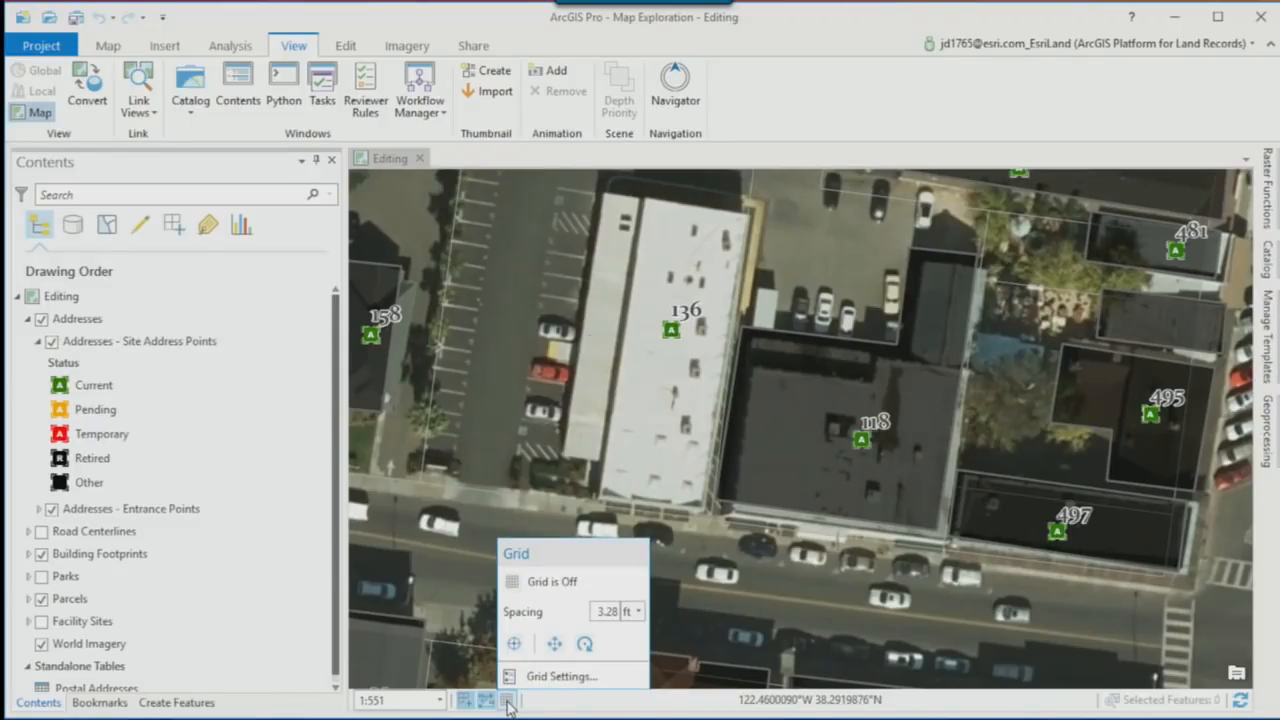
Step: Turn on the grid in the Editing map and align its origin and rotation to the street-side edge of building 118
{"action": "left_click", "coordinate": [508, 703]}
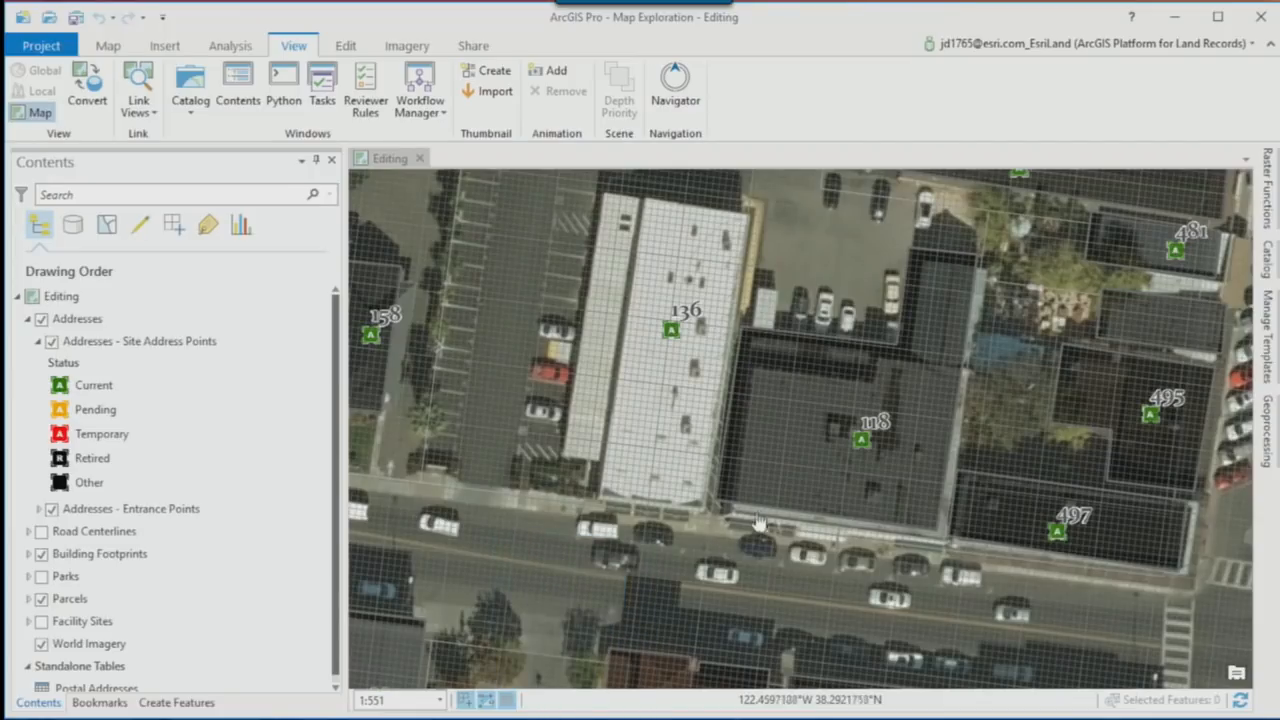
{"action": "scroll", "coordinate": [760, 520], "scroll_direction": "up", "scroll_amount": 4}
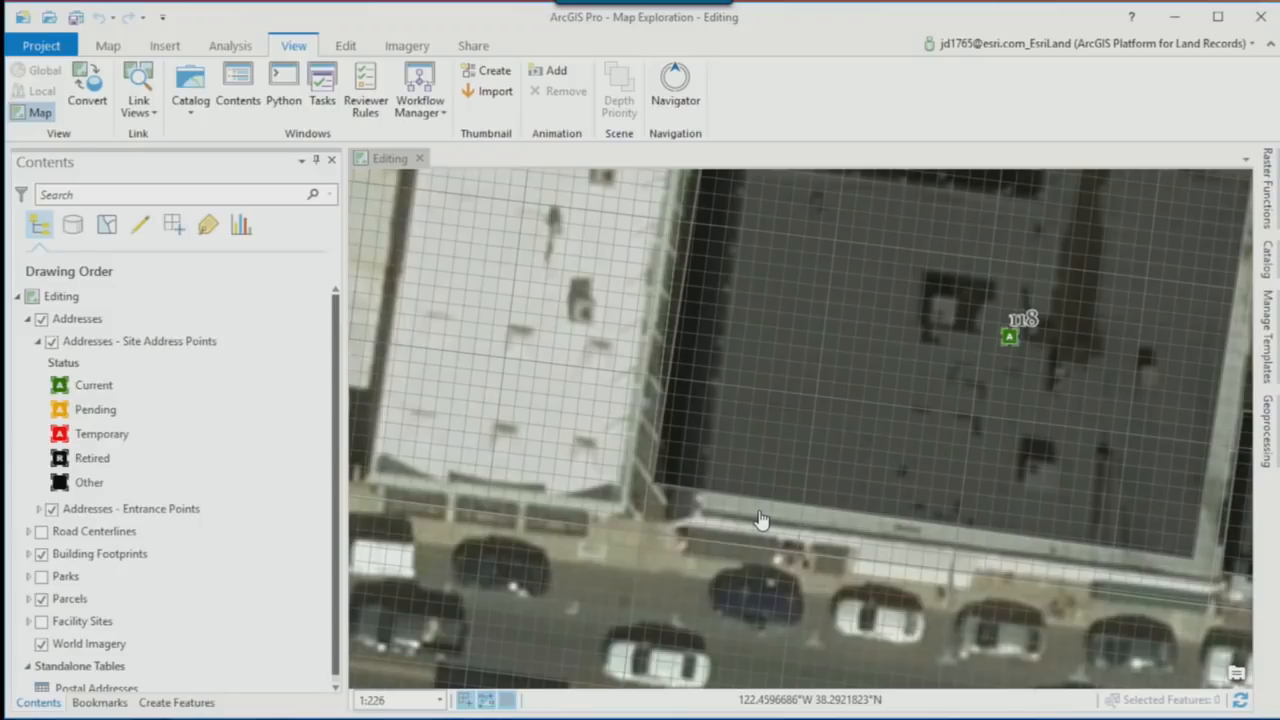
{"action": "left_click_drag", "start_coordinate": [811, 420], "coordinate": [677, 371]}
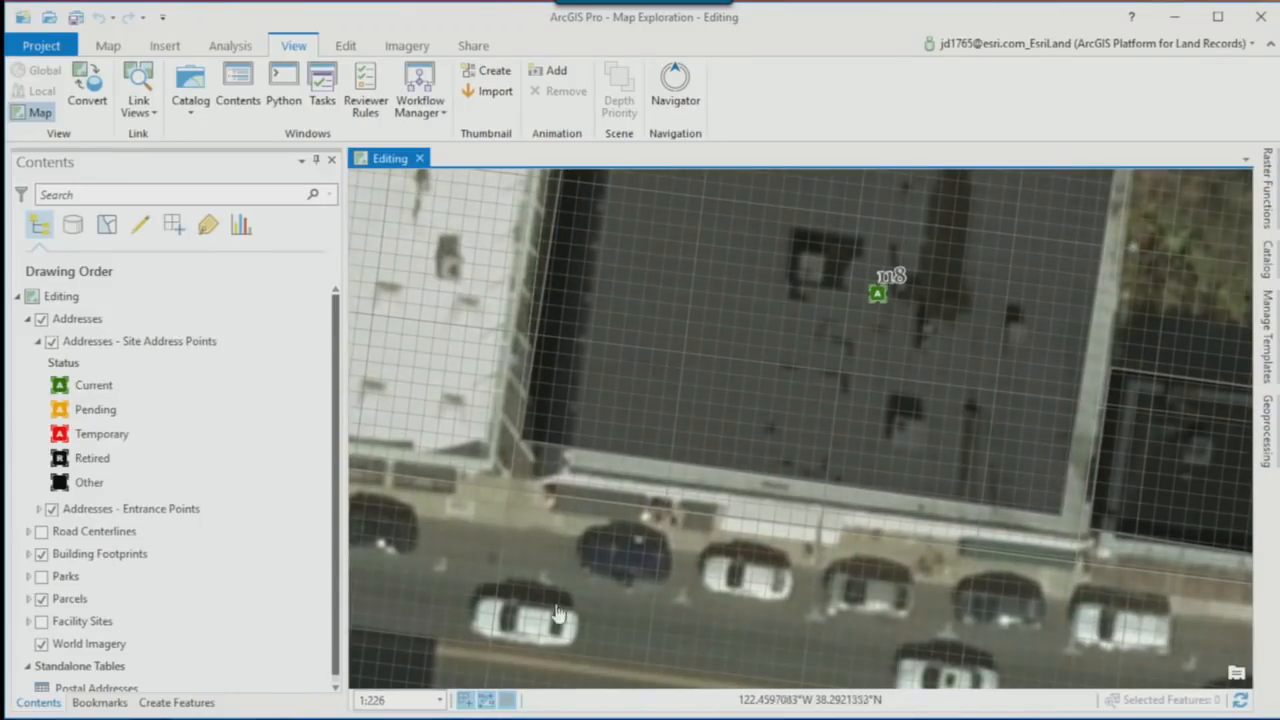
{"action": "mouse_move", "coordinate": [508, 701]}
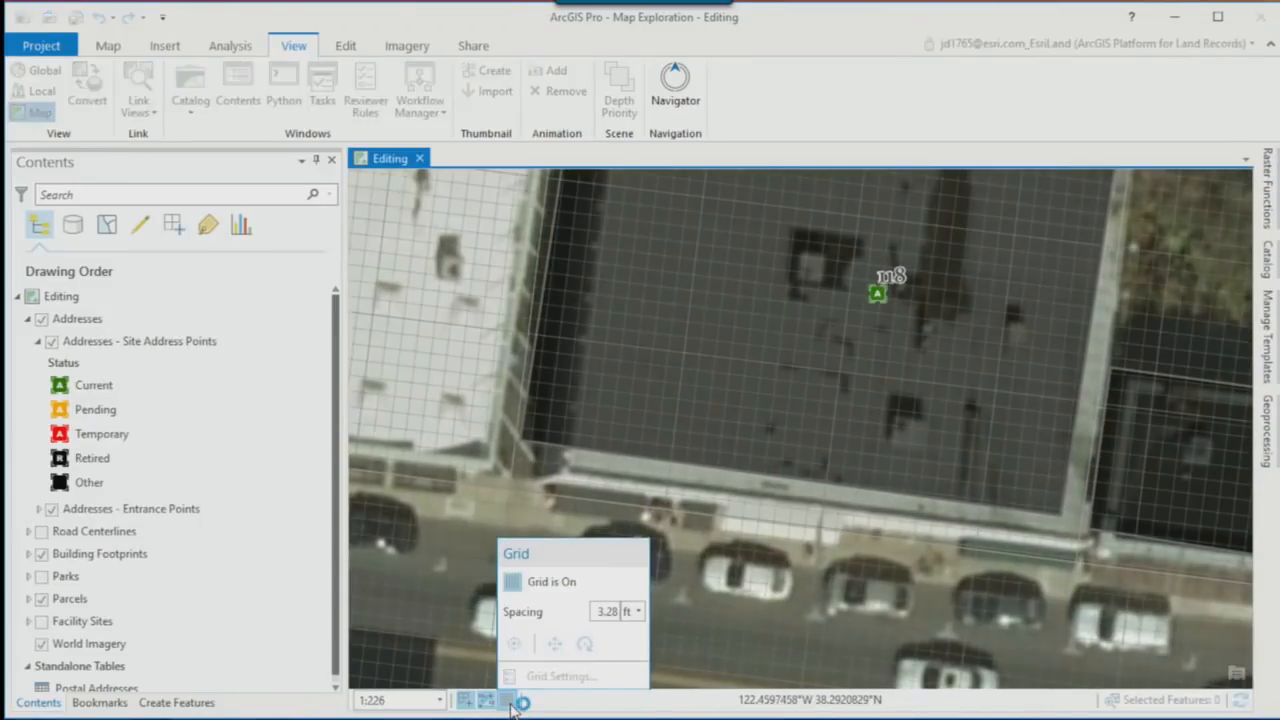
{"action": "left_click", "coordinate": [513, 643]}
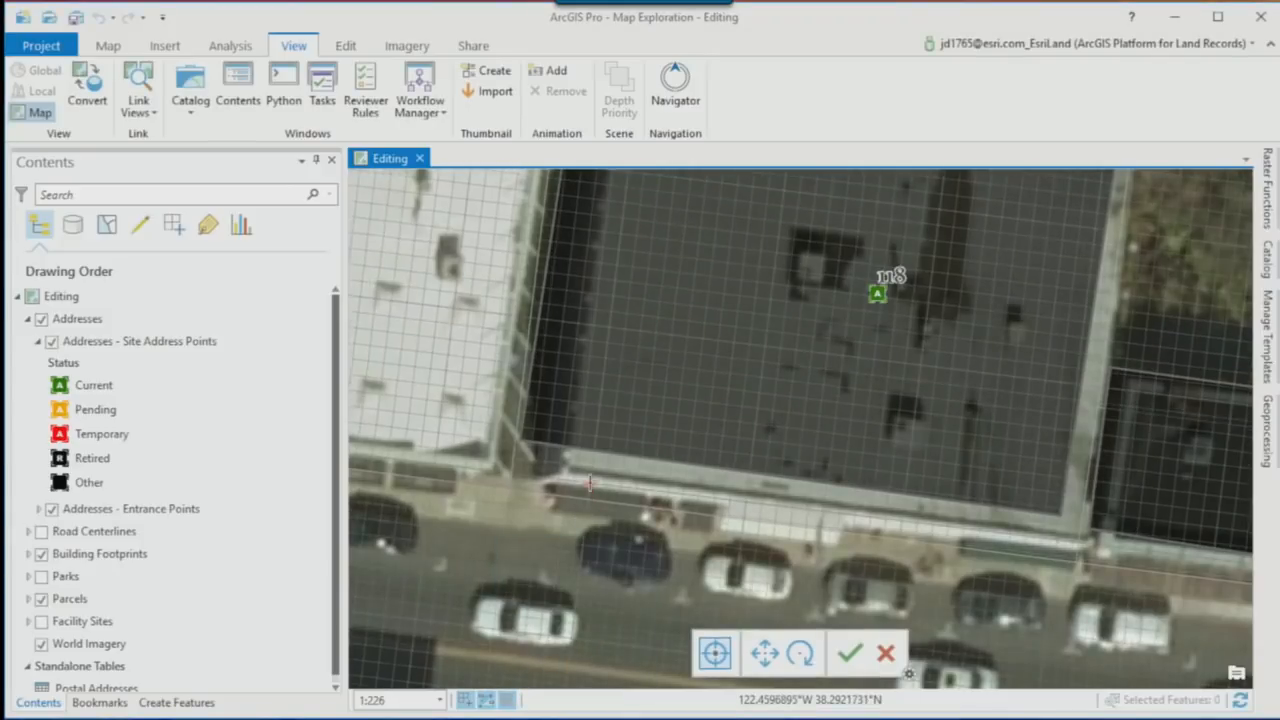
{"action": "left_click", "coordinate": [540, 477]}
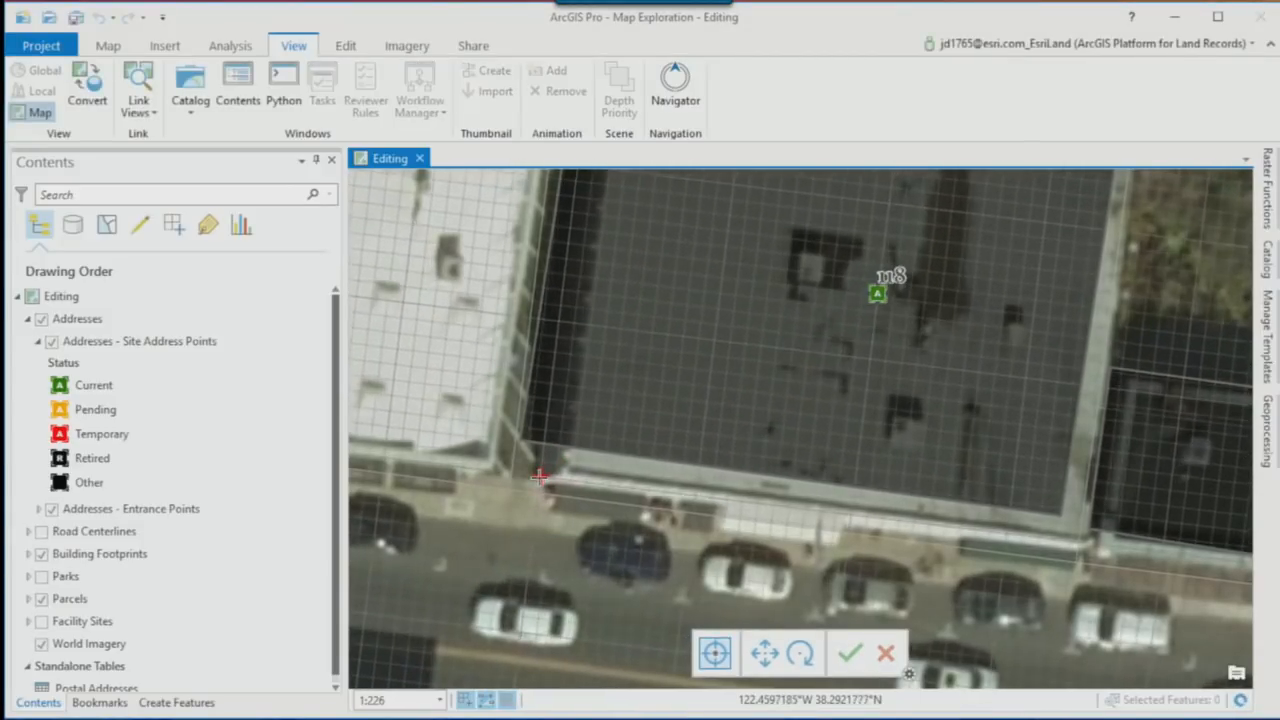
{"action": "left_click", "coordinate": [539, 476]}
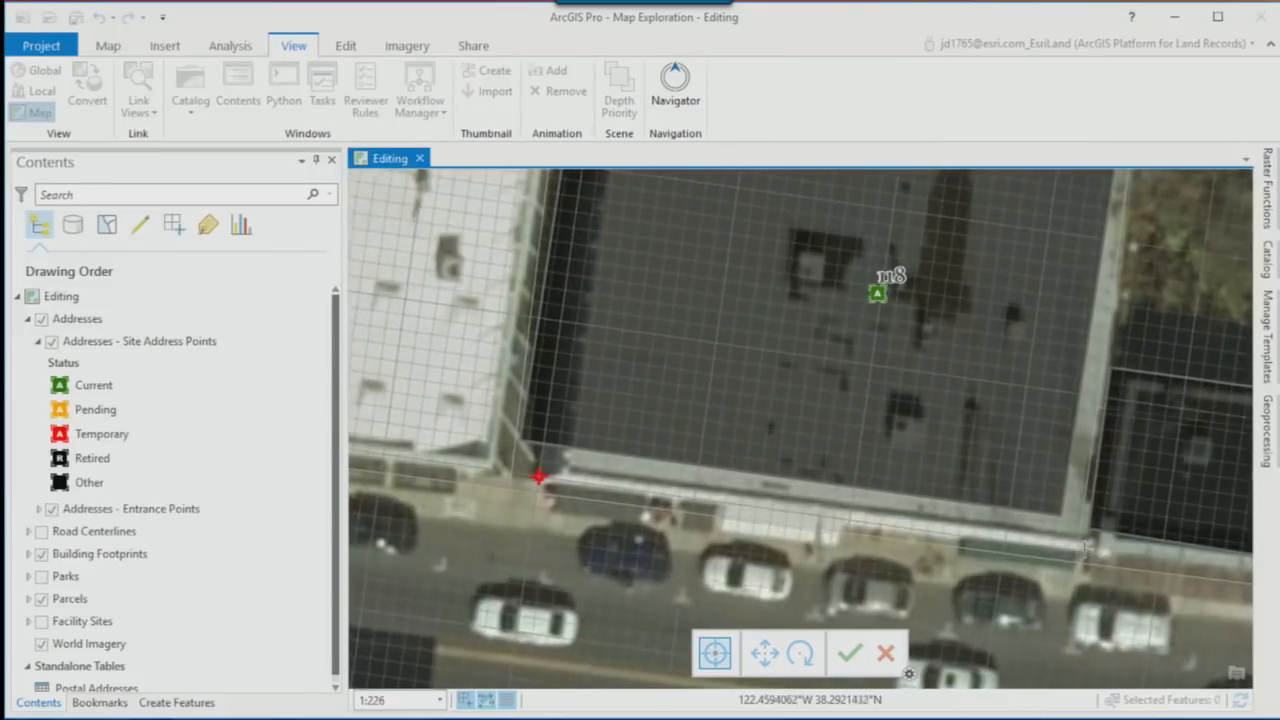
{"action": "left_click", "coordinate": [1087, 556]}
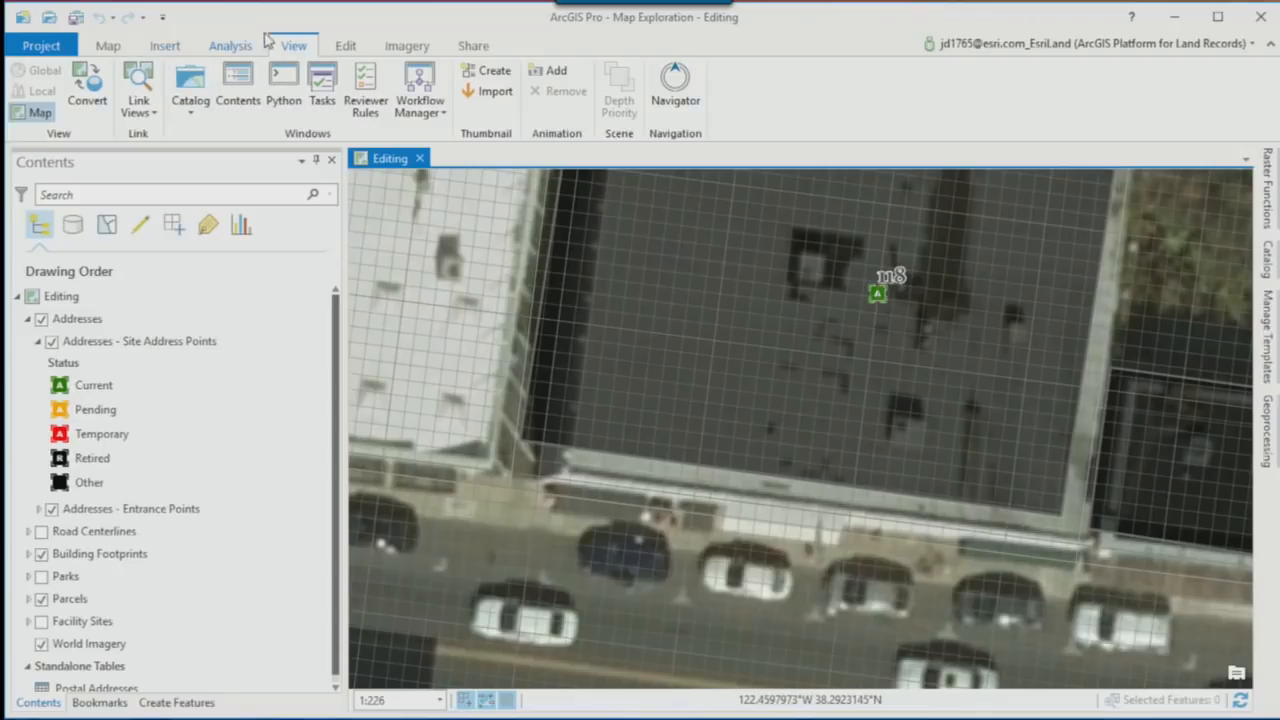
Step: Edit the vertices of building 118's footprint, moving its two street-side corners onto the grid at the building's front edge
{"action": "left_click", "coordinate": [345, 45]}
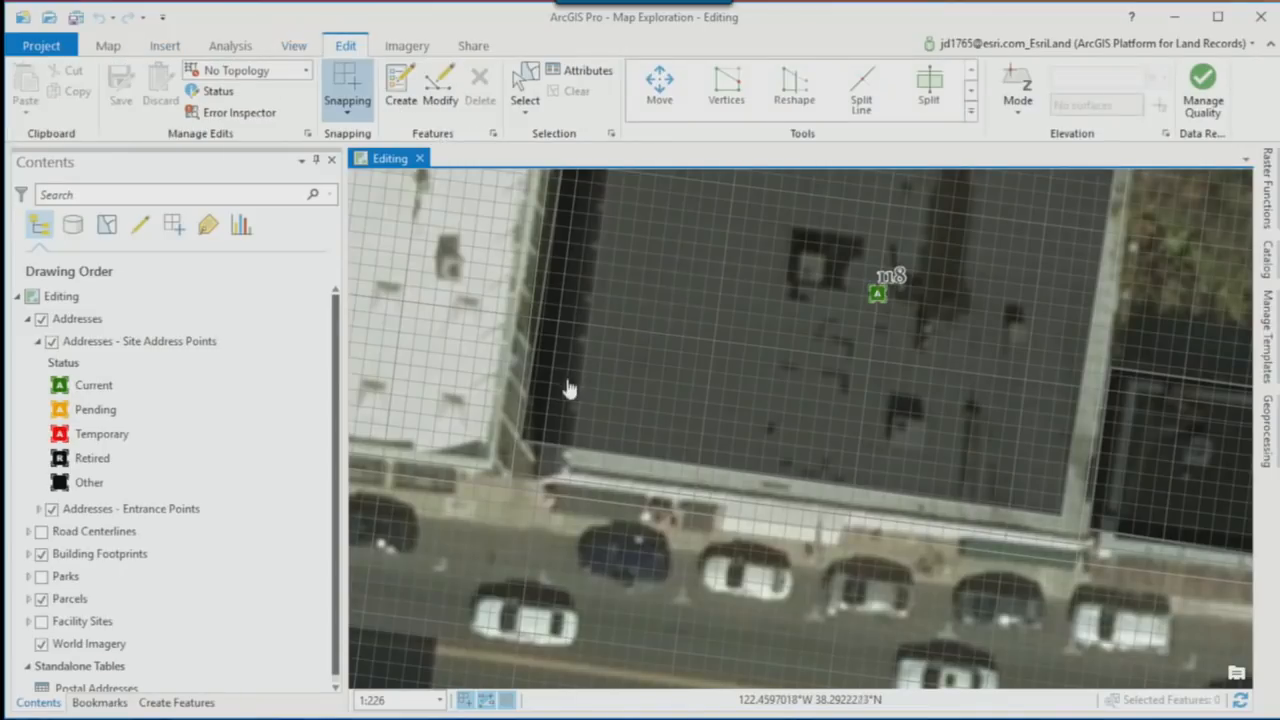
{"action": "left_click", "coordinate": [622, 388]}
{"action": "right_click", "coordinate": [643, 347]}
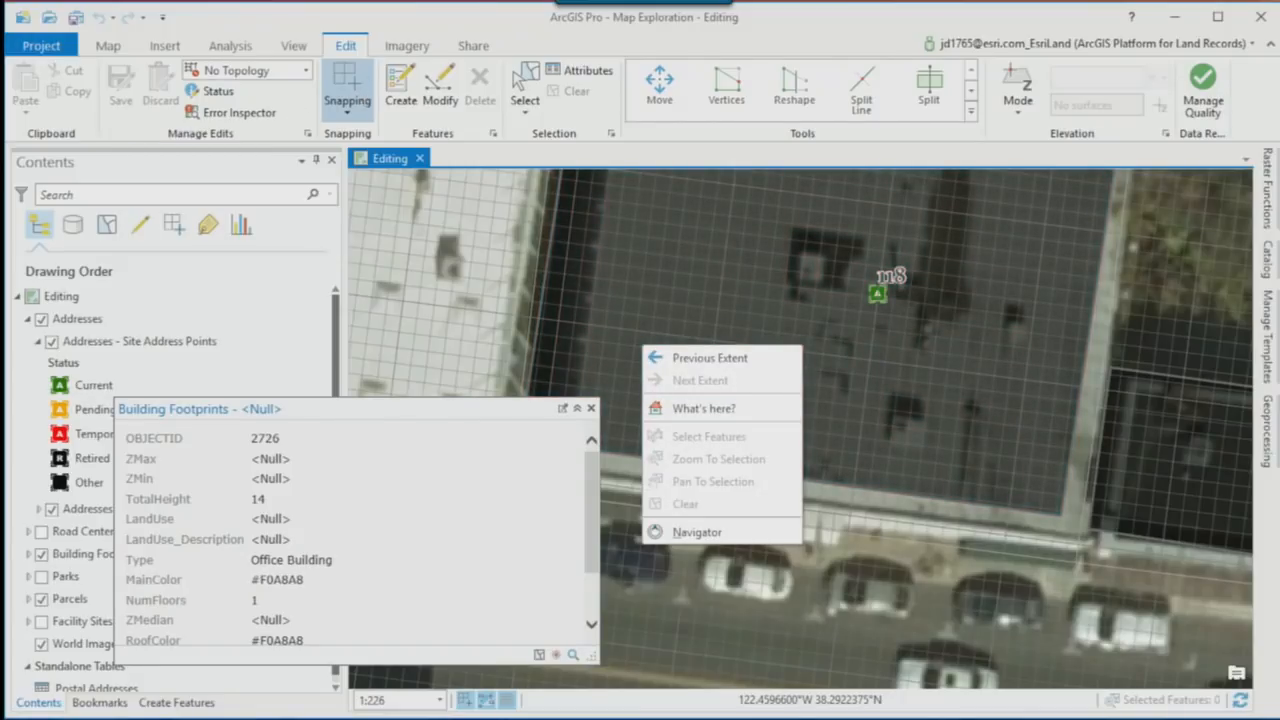
{"action": "left_click", "coordinate": [524, 78]}
{"action": "left_click", "coordinate": [716, 405]}
{"action": "right_click", "coordinate": [714, 322]}
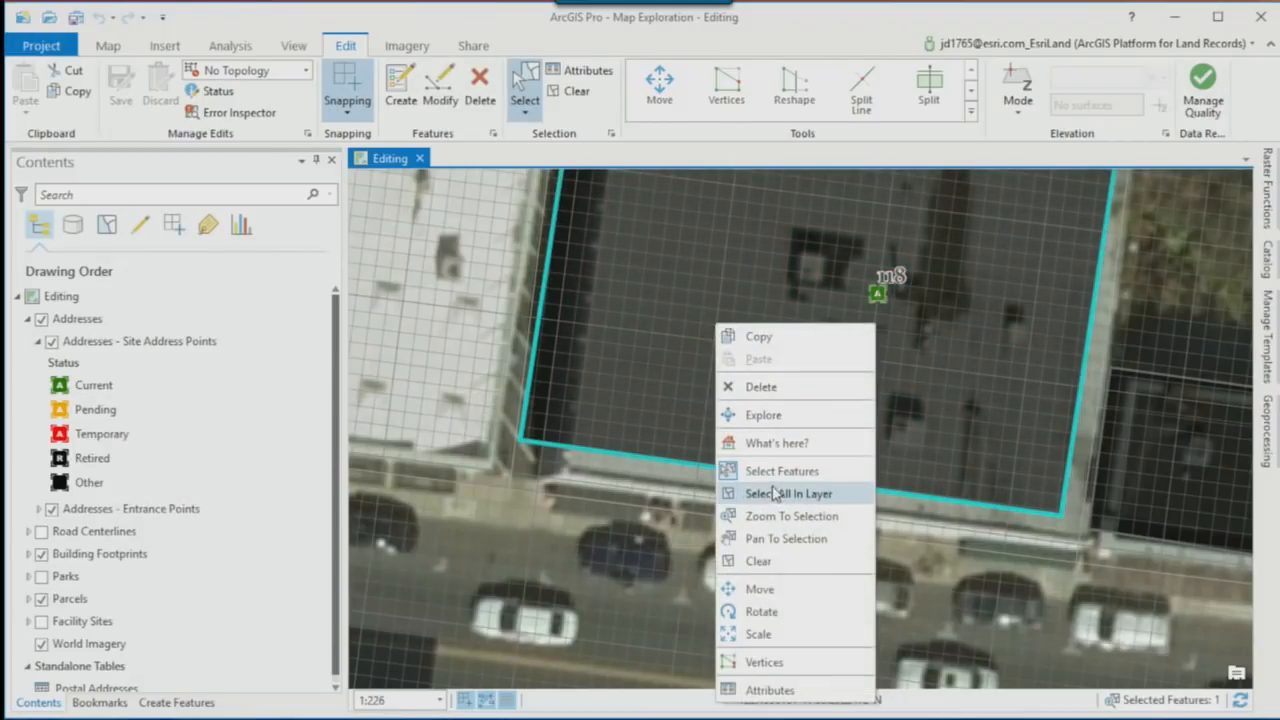
{"action": "left_click", "coordinate": [764, 662]}
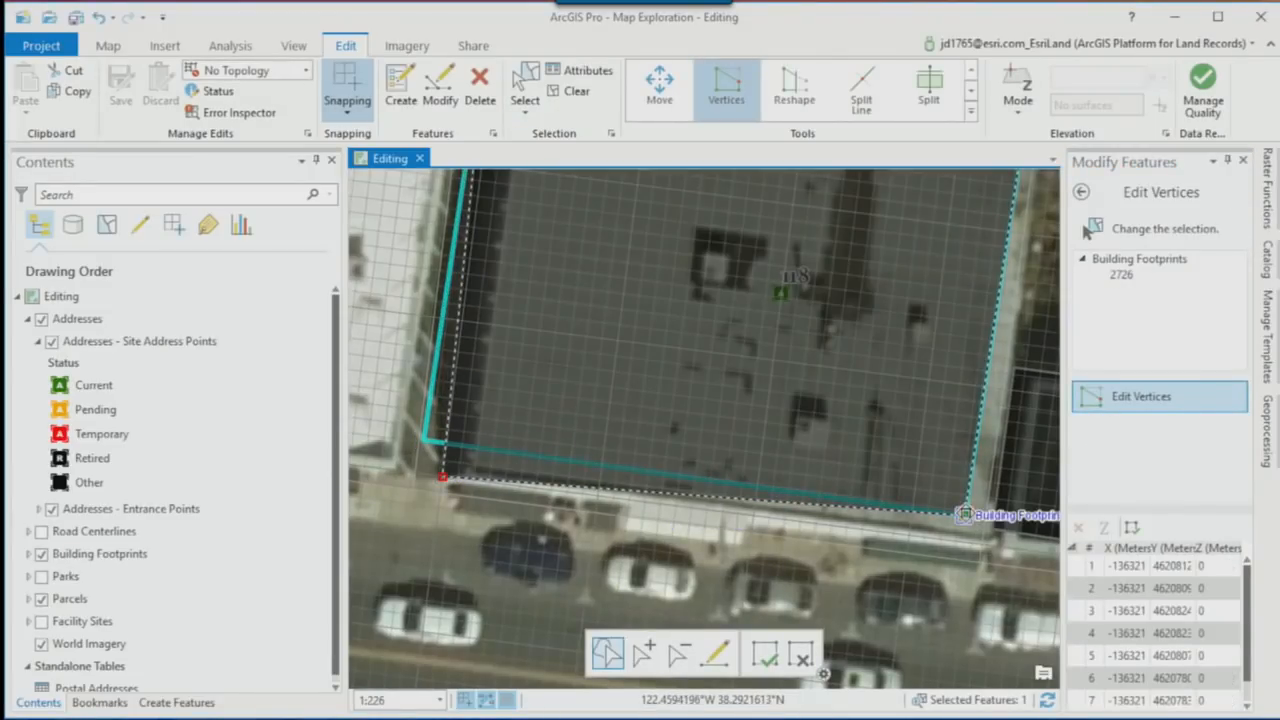
{"action": "left_click_drag", "start_coordinate": [965, 515], "coordinate": [987, 546]}
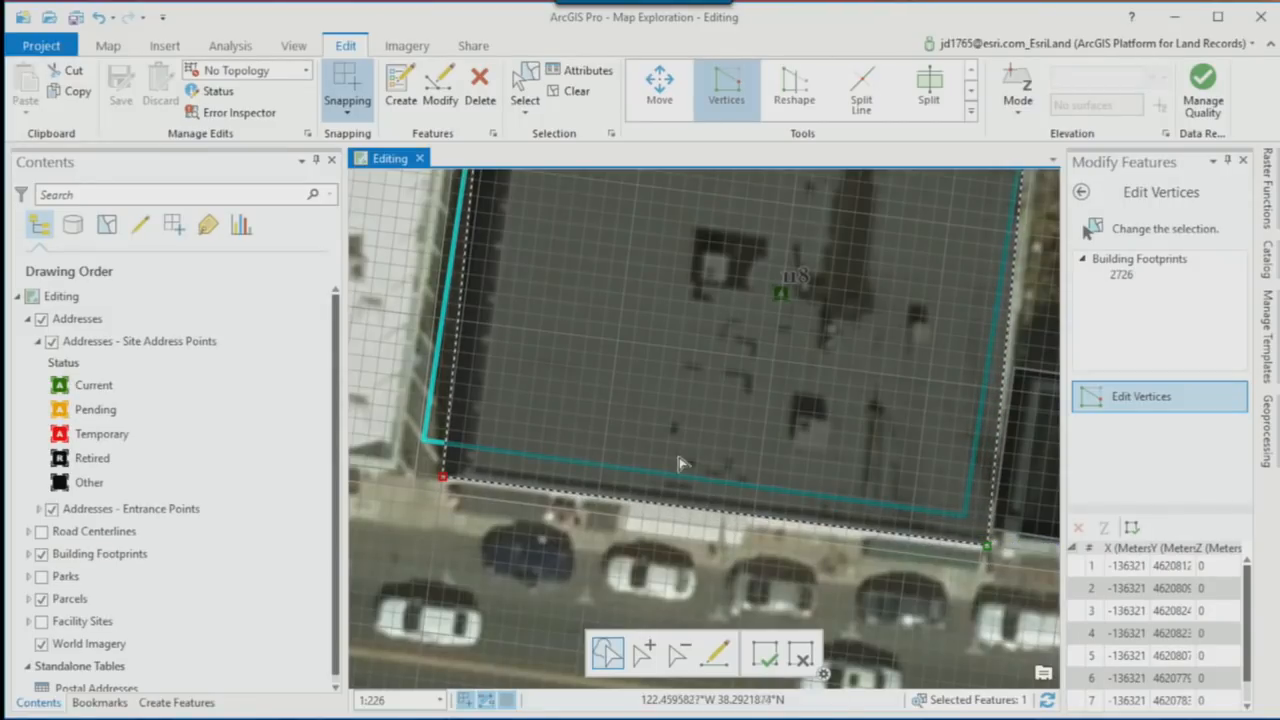
{"action": "left_click", "coordinate": [765, 654]}
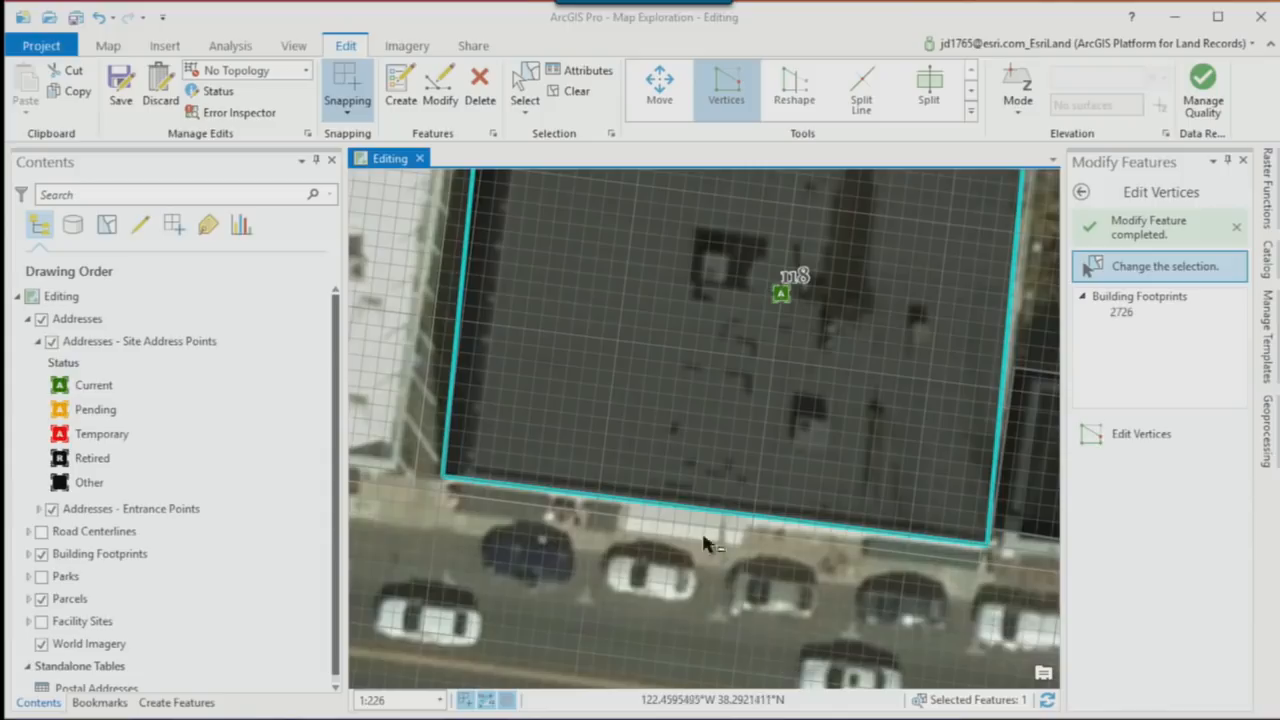
Step: Show the Facility Sites layer on the map around buildings 118, 136 and 158
{"action": "scroll", "coordinate": [550, 425], "scroll_direction": "down", "scroll_amount": 4}
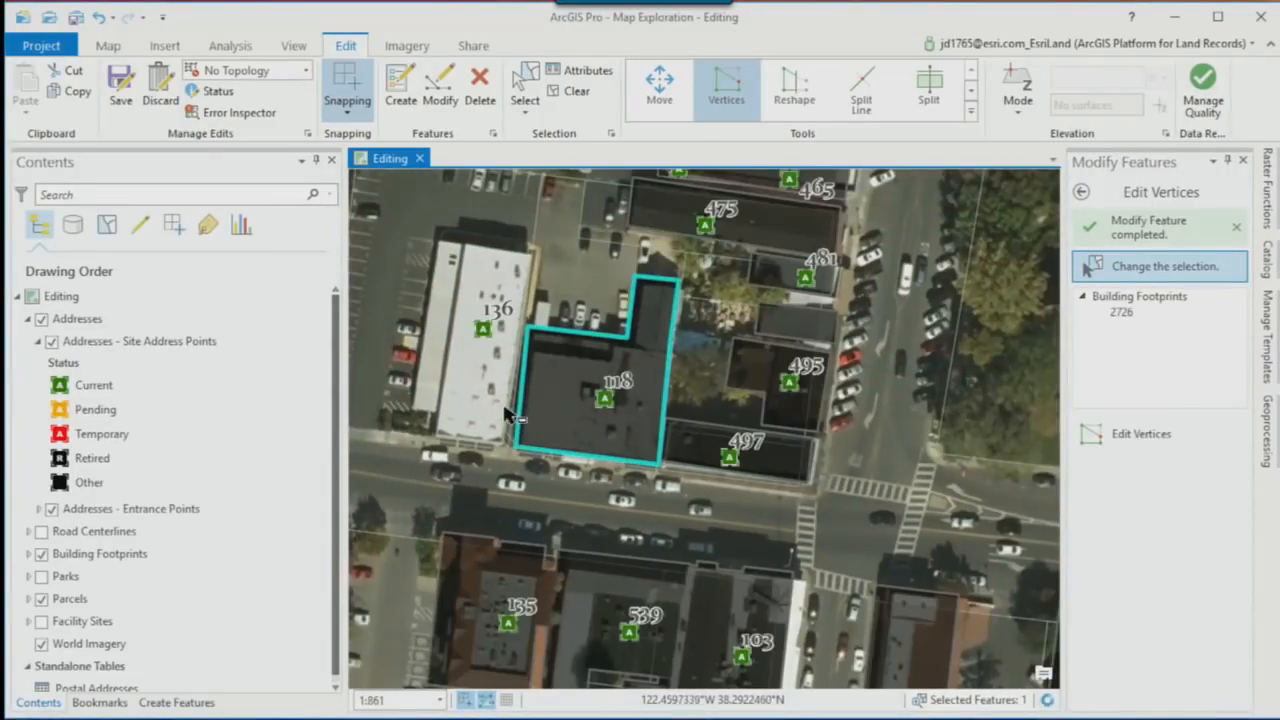
{"action": "left_click_drag", "start_coordinate": [510, 415], "coordinate": [797, 490]}
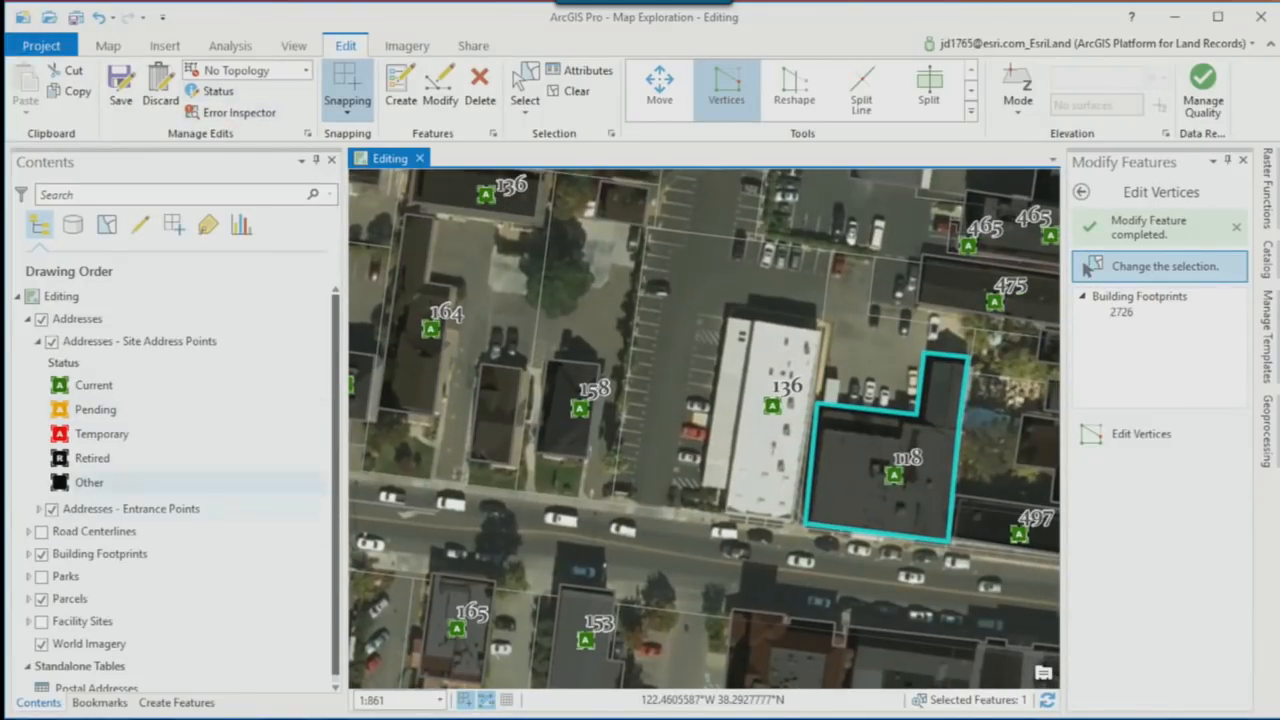
{"action": "left_click", "coordinate": [42, 622]}
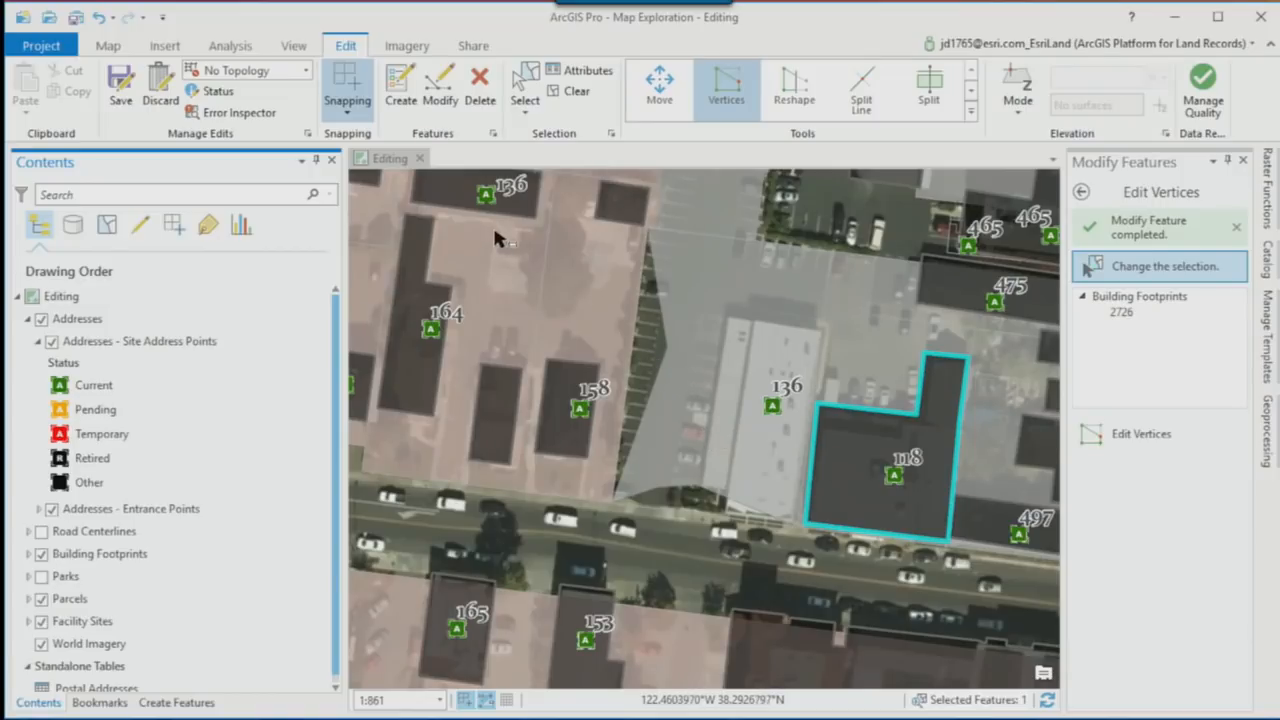
Step: Enable Map Topology for editing and make the Facility Sites layer editable
{"action": "left_click", "coordinate": [305, 72]}
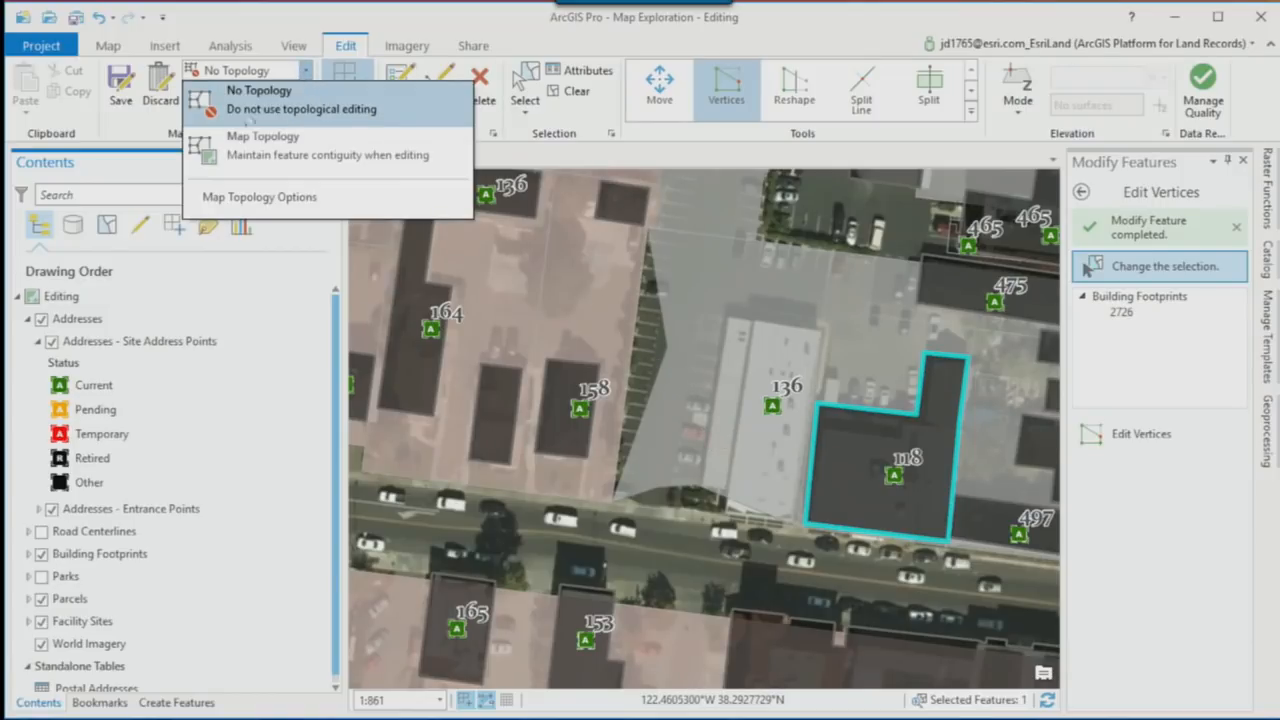
{"action": "left_click", "coordinate": [230, 146]}
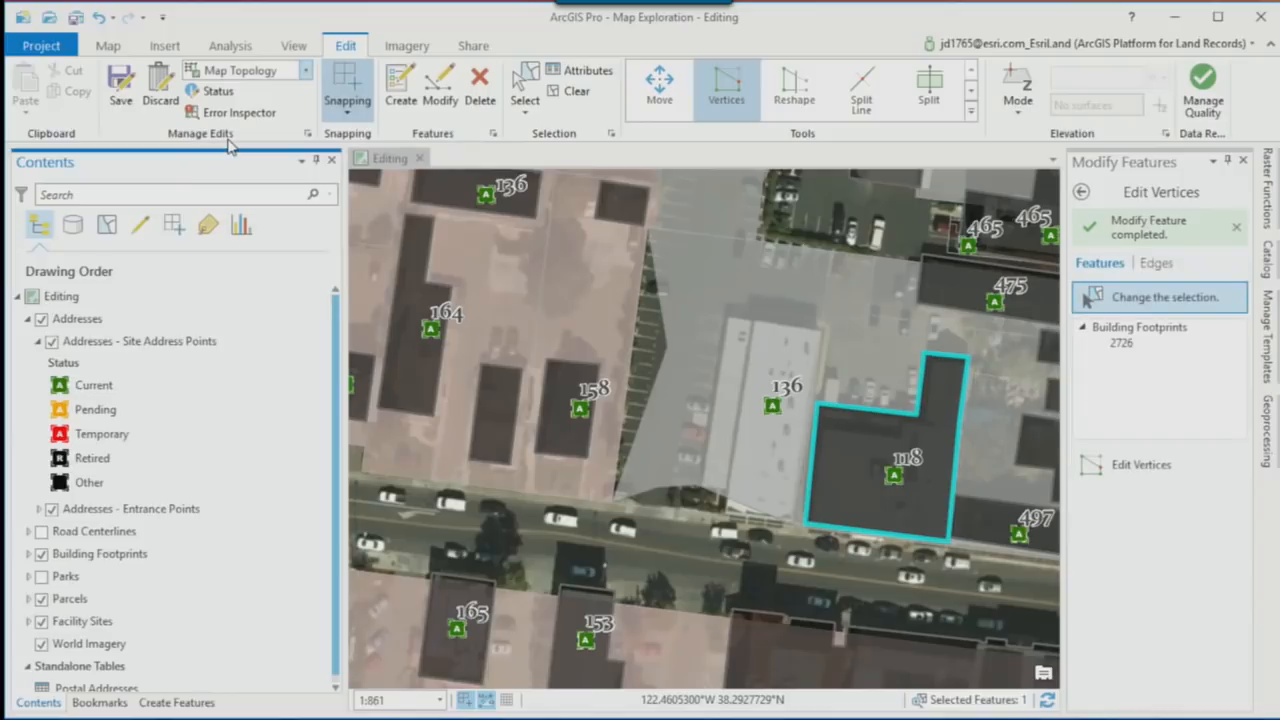
{"action": "left_click", "coordinate": [140, 225]}
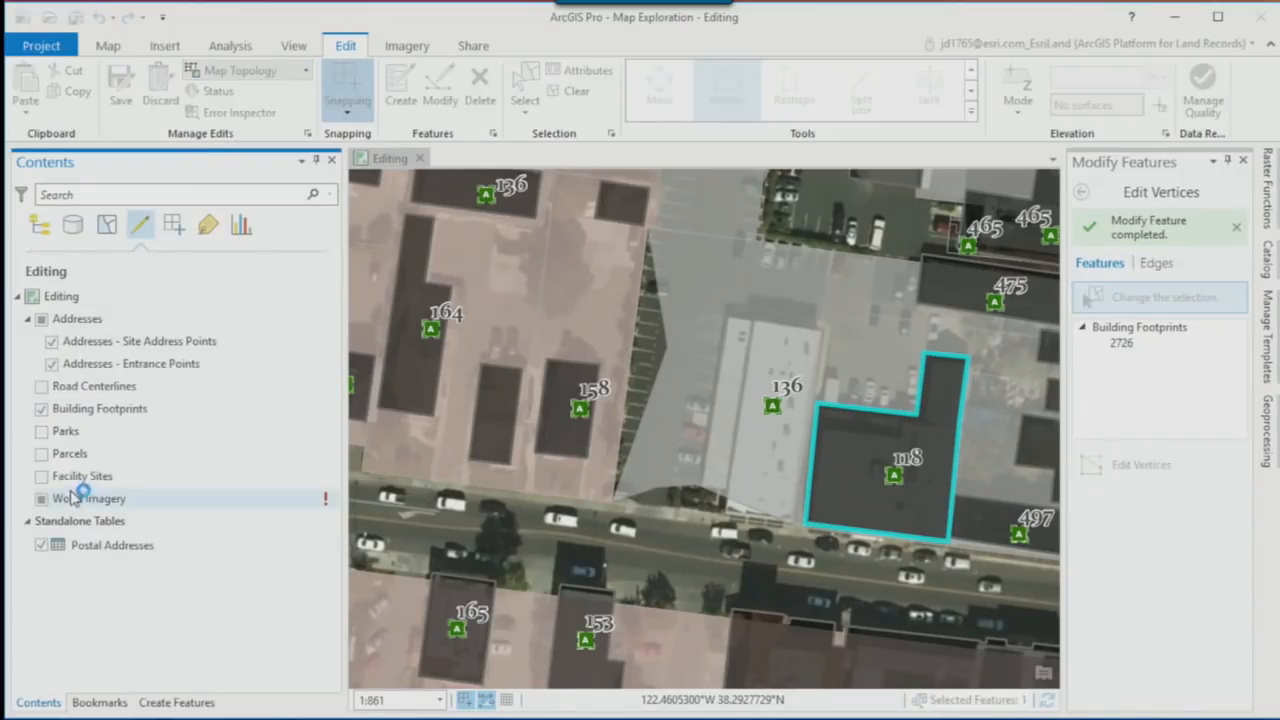
{"action": "left_click", "coordinate": [41, 477]}
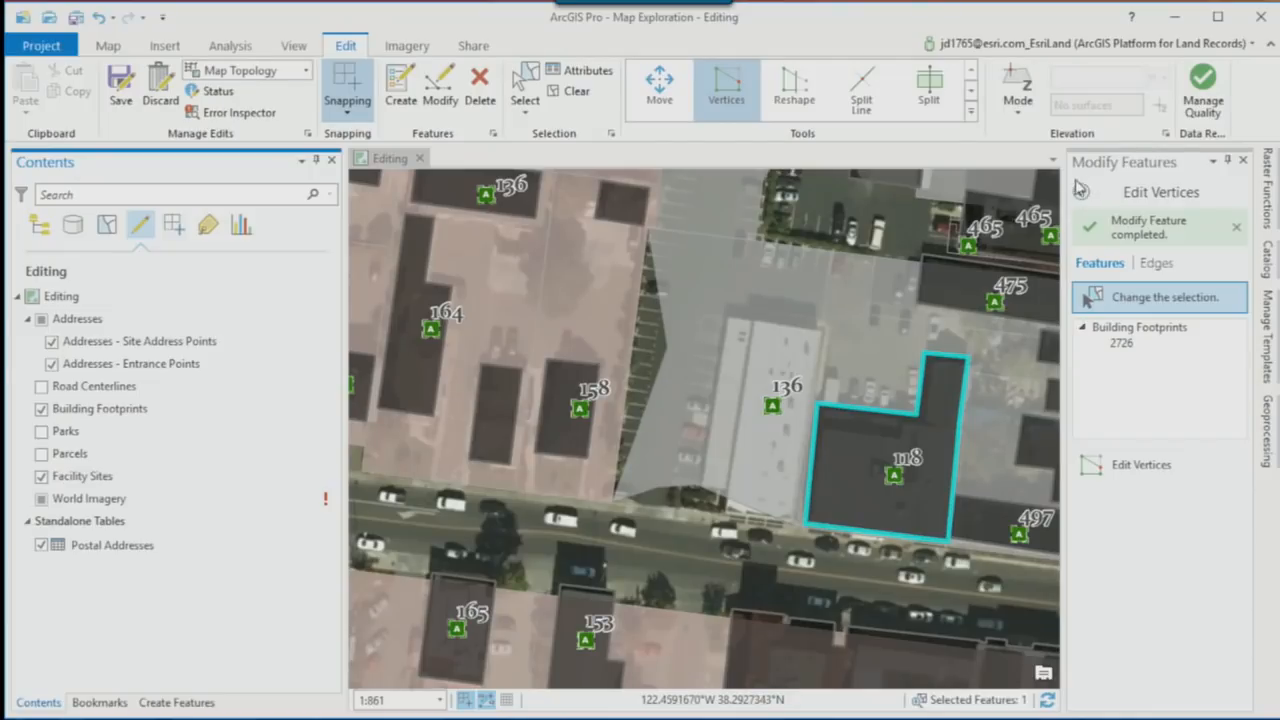
Step: Add the Align Edge tool to the editing tools gallery
{"action": "left_click", "coordinate": [971, 112]}
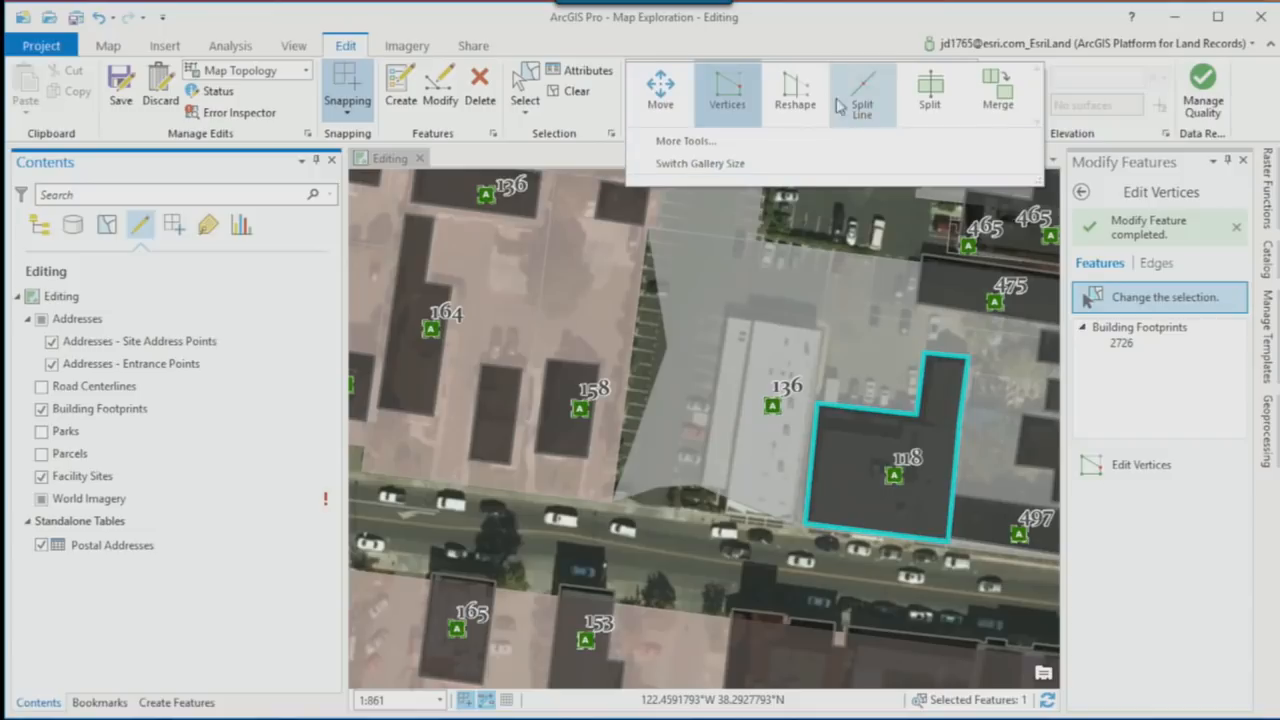
{"action": "left_click", "coordinate": [699, 143]}
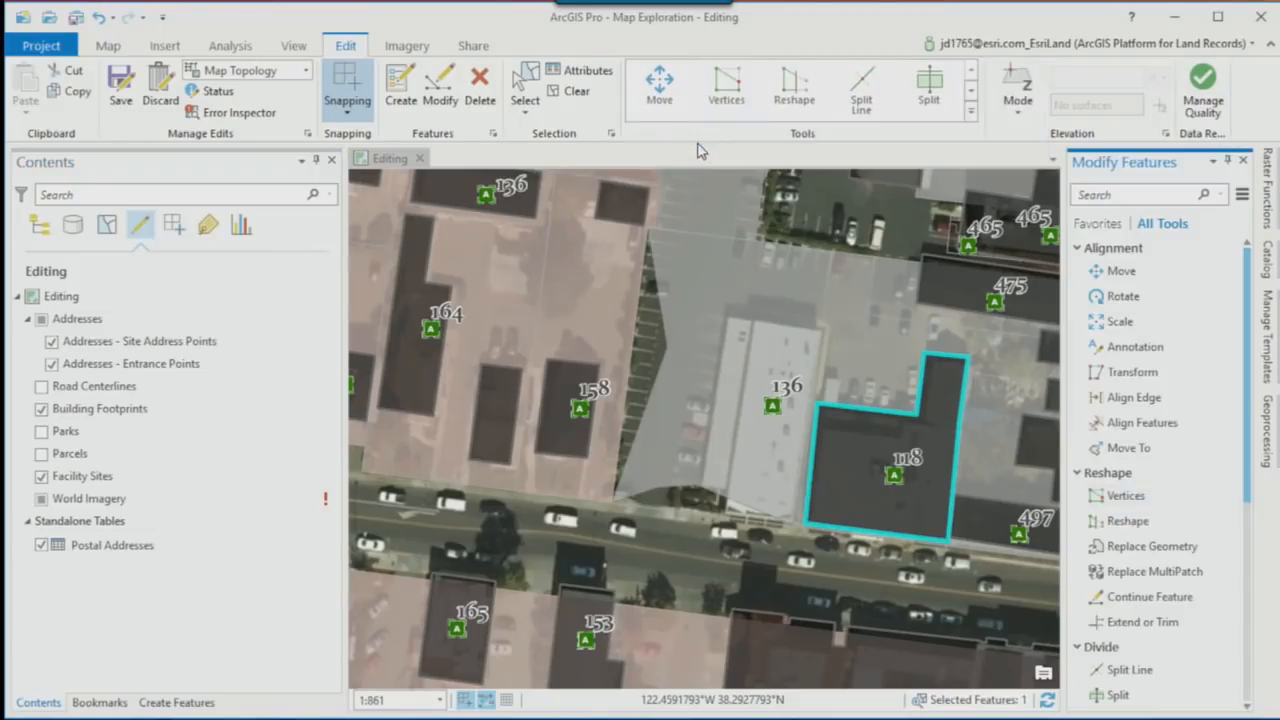
{"action": "right_click", "coordinate": [1143, 401]}
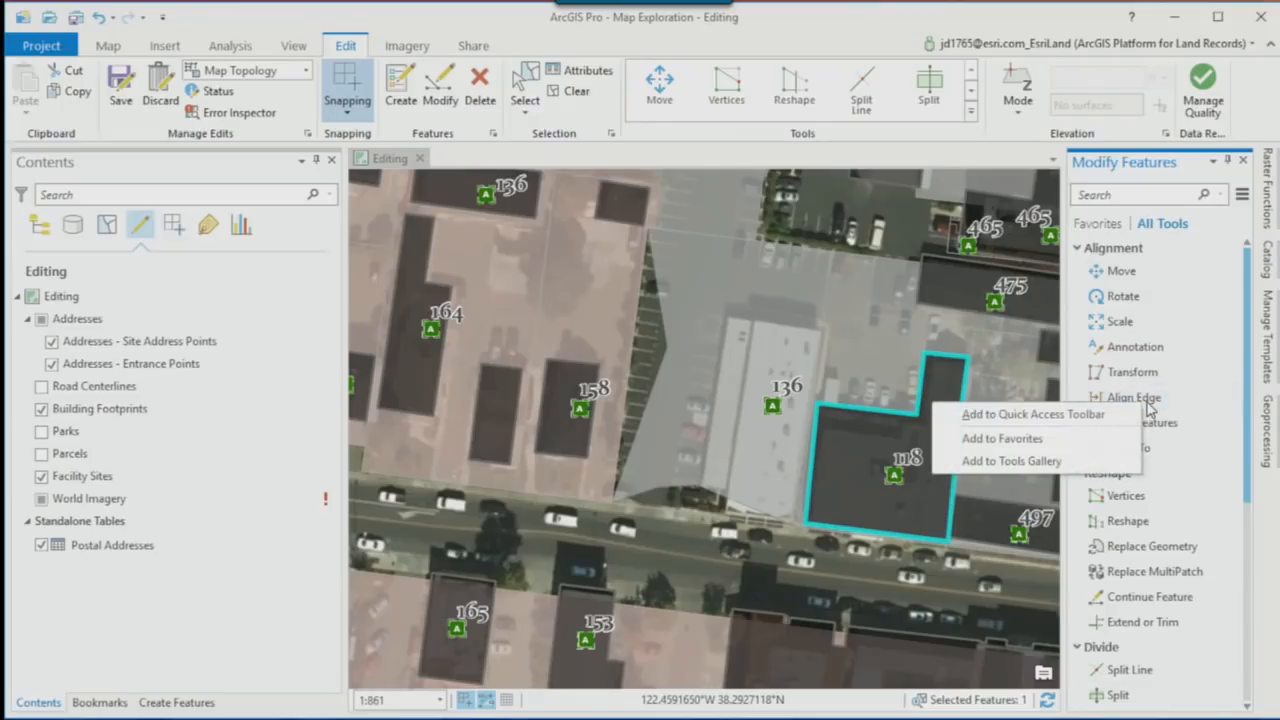
{"action": "left_click", "coordinate": [1059, 463]}
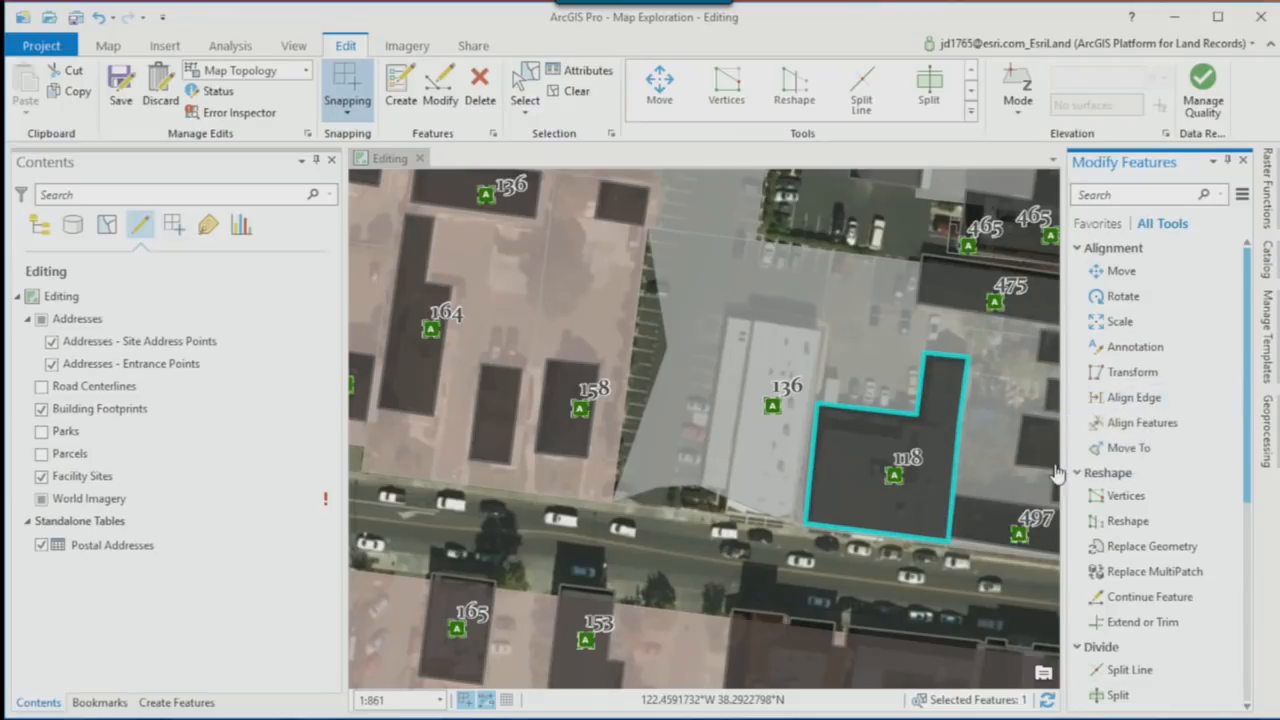
Step: Start the Align Edge tool and hide the World Imagery layer
{"action": "left_click", "coordinate": [970, 111]}
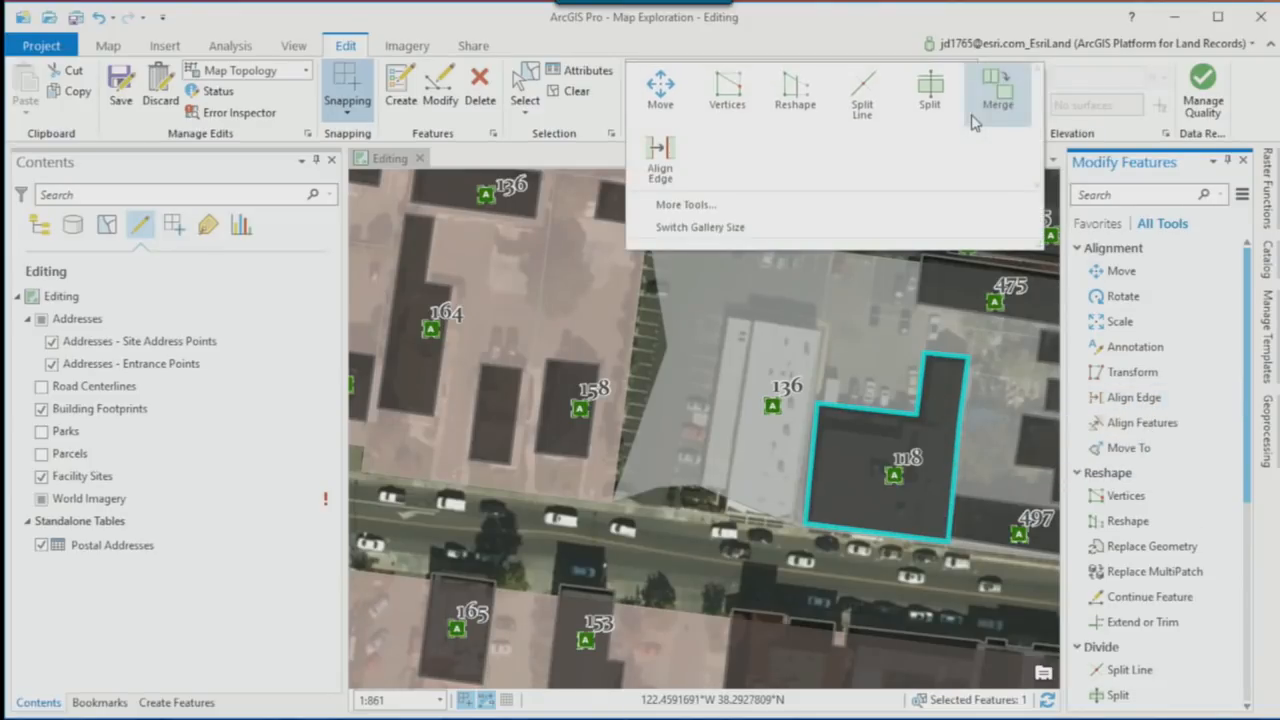
{"action": "left_click", "coordinate": [659, 147]}
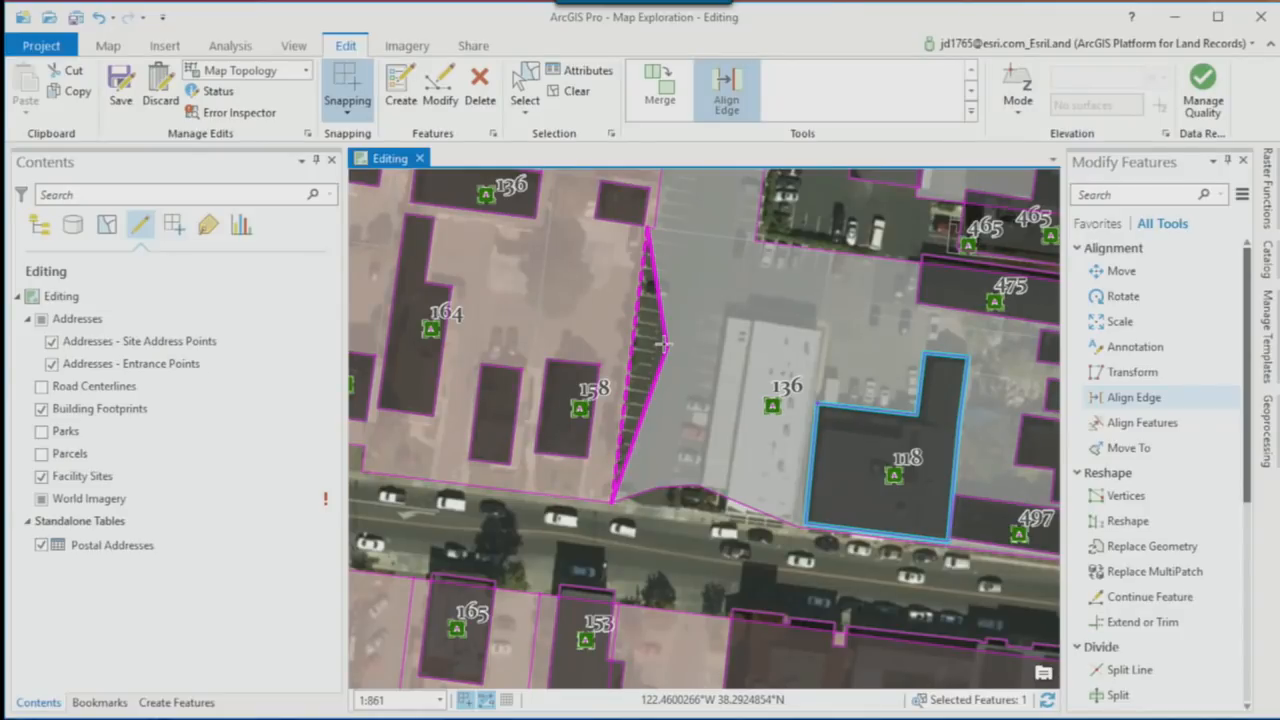
{"action": "left_click", "coordinate": [45, 505]}
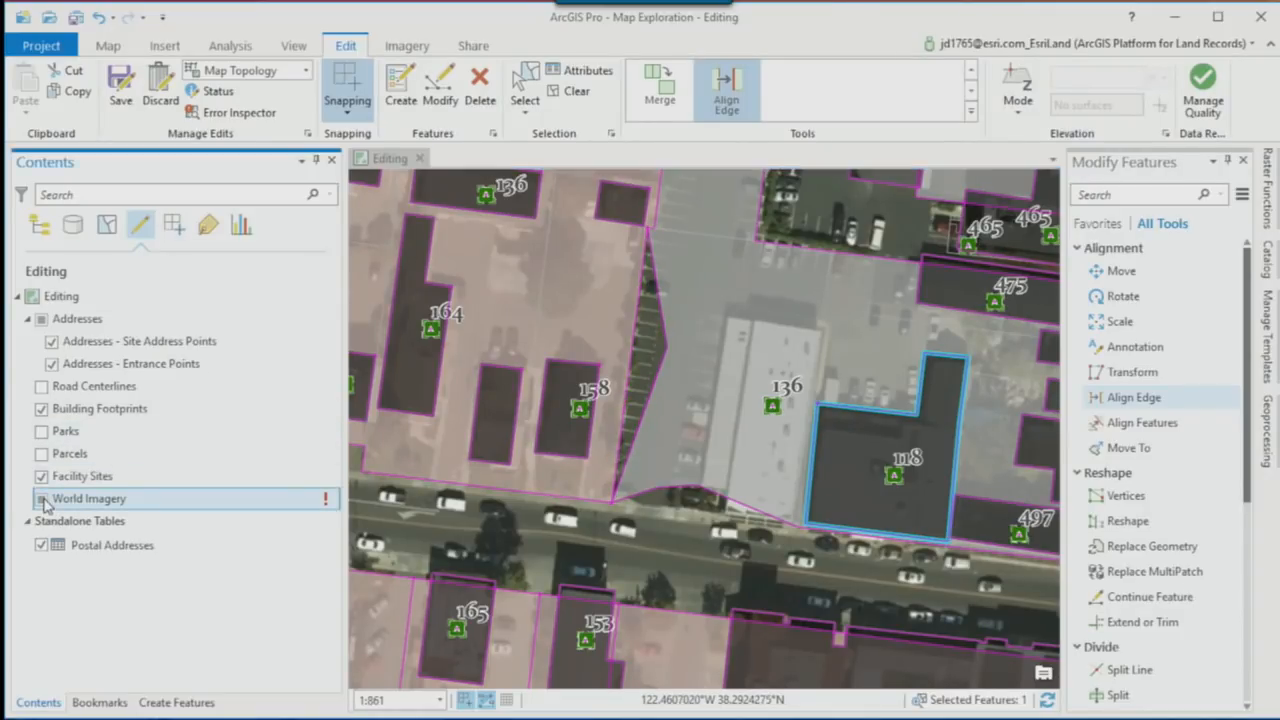
{"action": "left_click", "coordinate": [39, 224]}
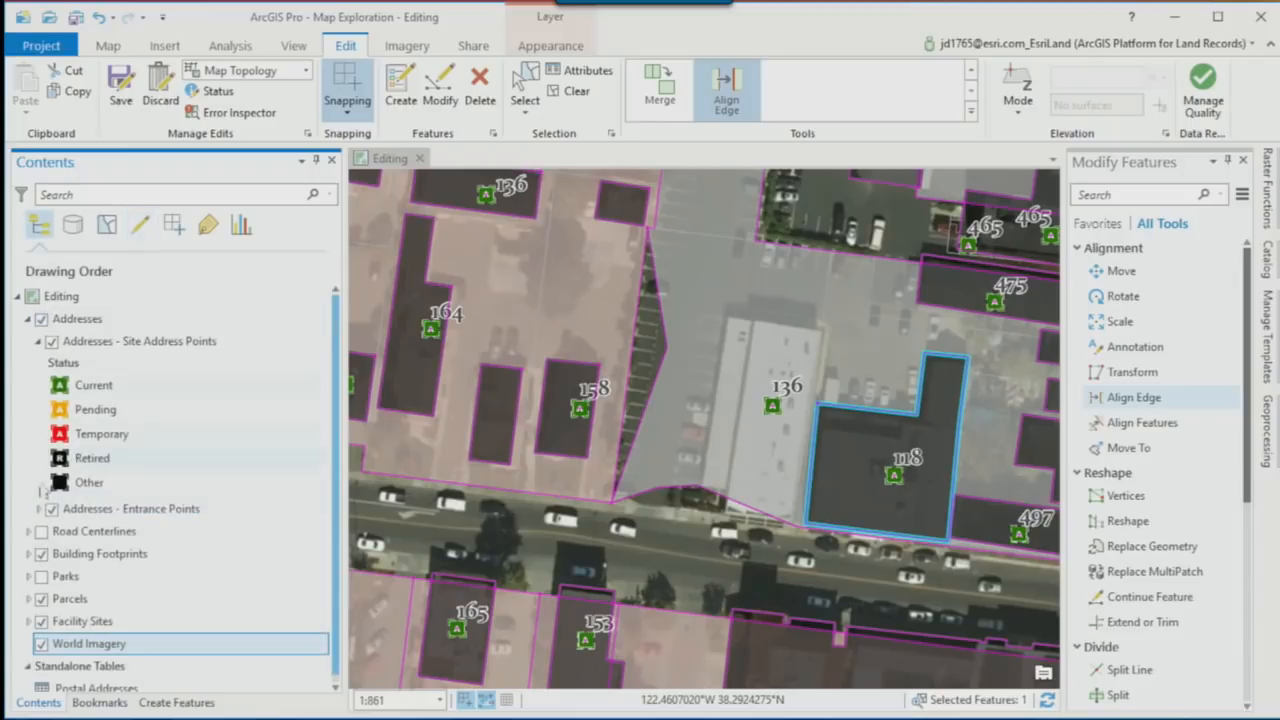
{"action": "left_click", "coordinate": [41, 643]}
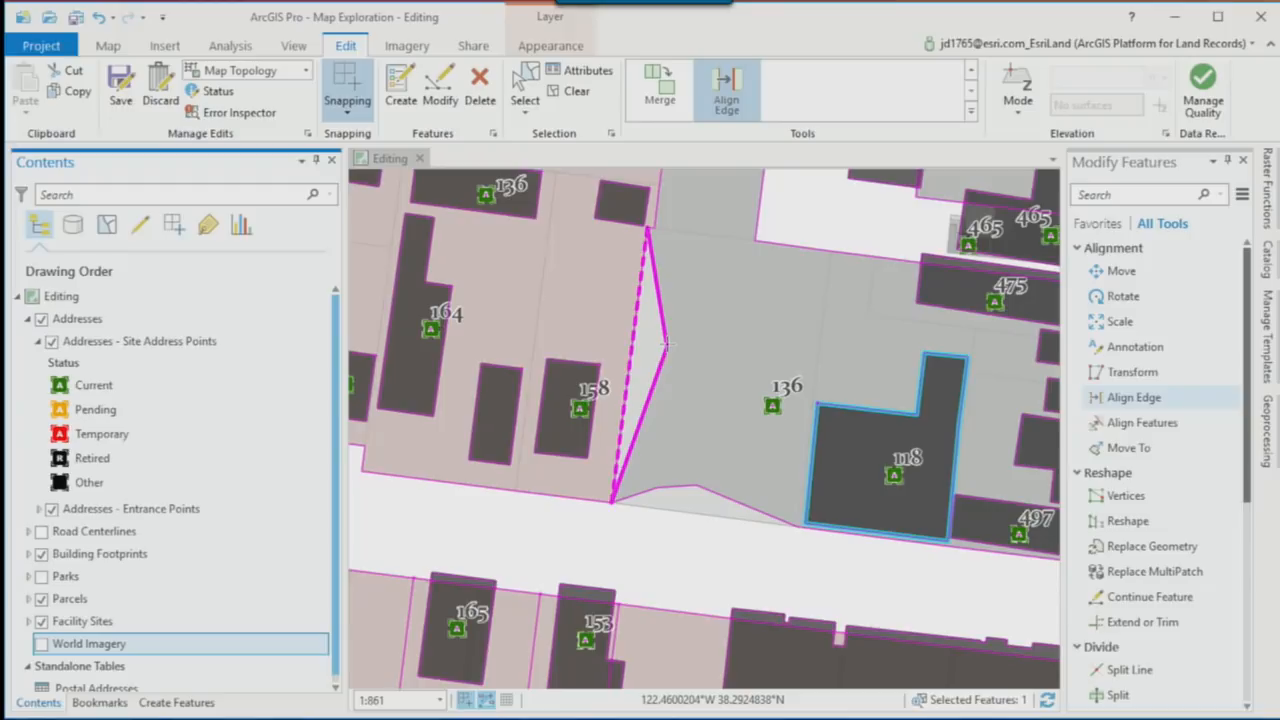
Step: Align the bent facility site edge between 158 and 136 with the straight edge of the neighboring site
{"action": "left_click", "coordinate": [634, 318]}
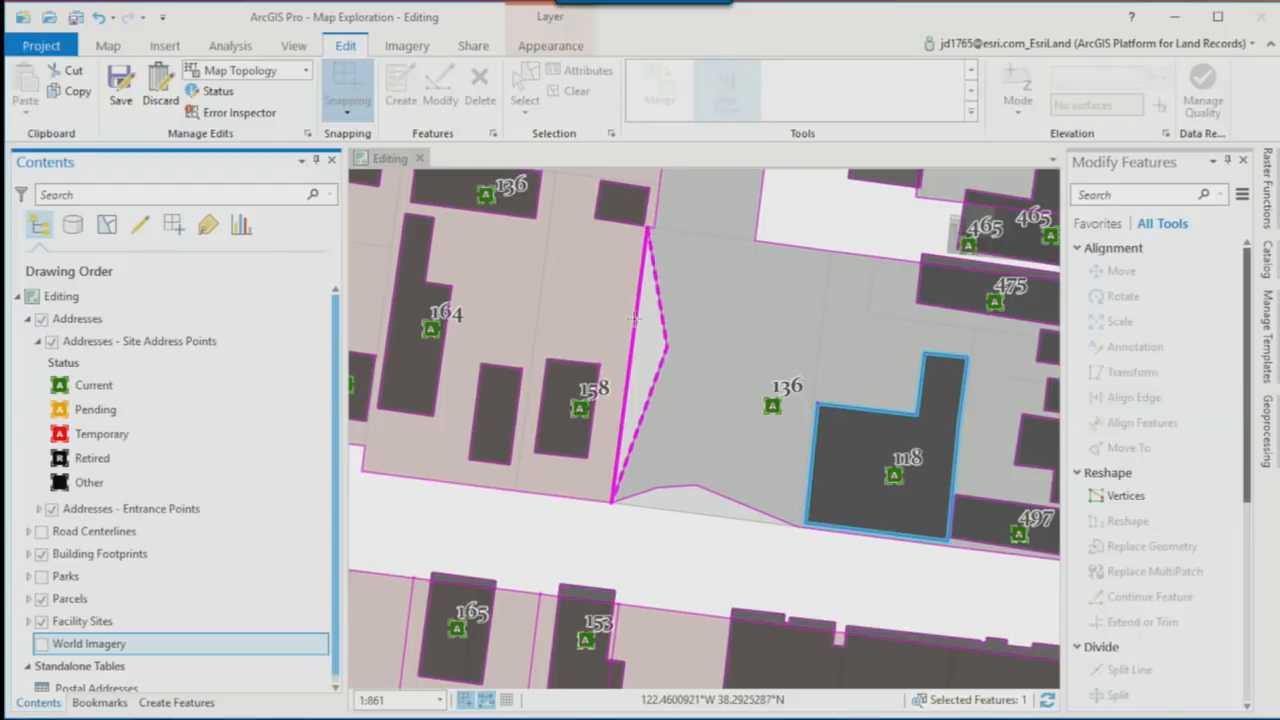
{"action": "key", "text": "ctrl+z"}
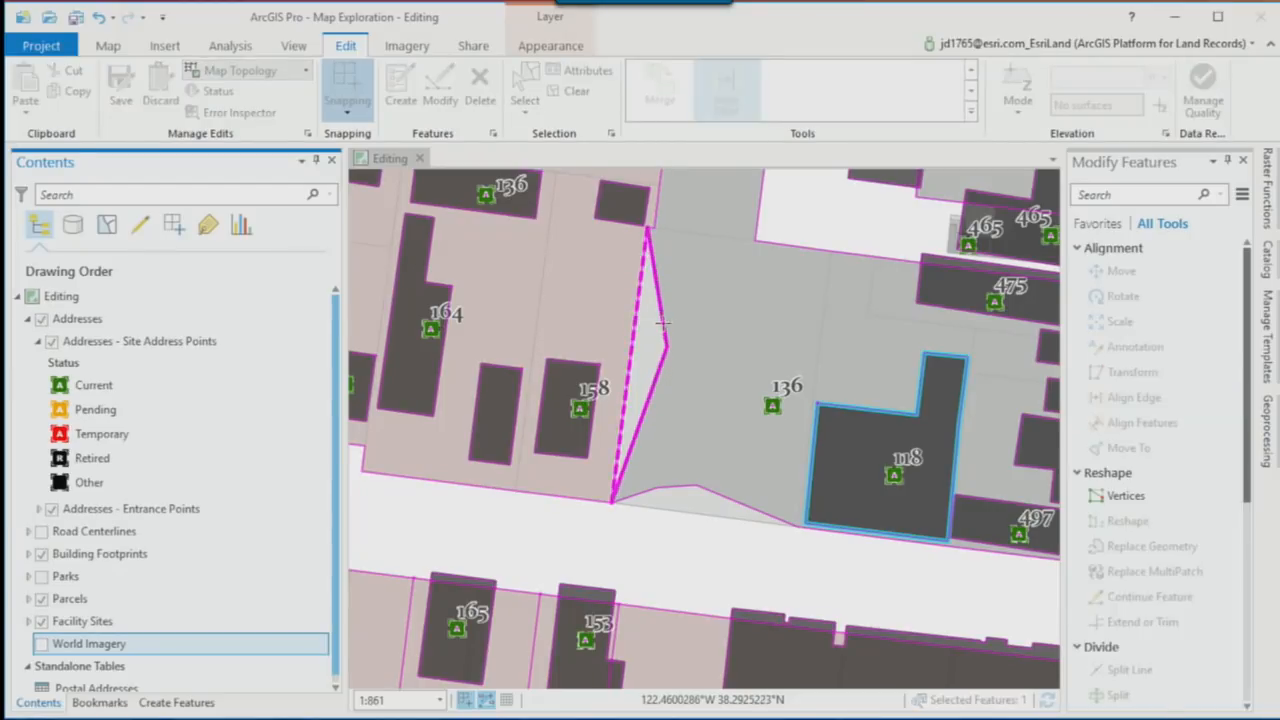
{"action": "left_click", "coordinate": [663, 323]}
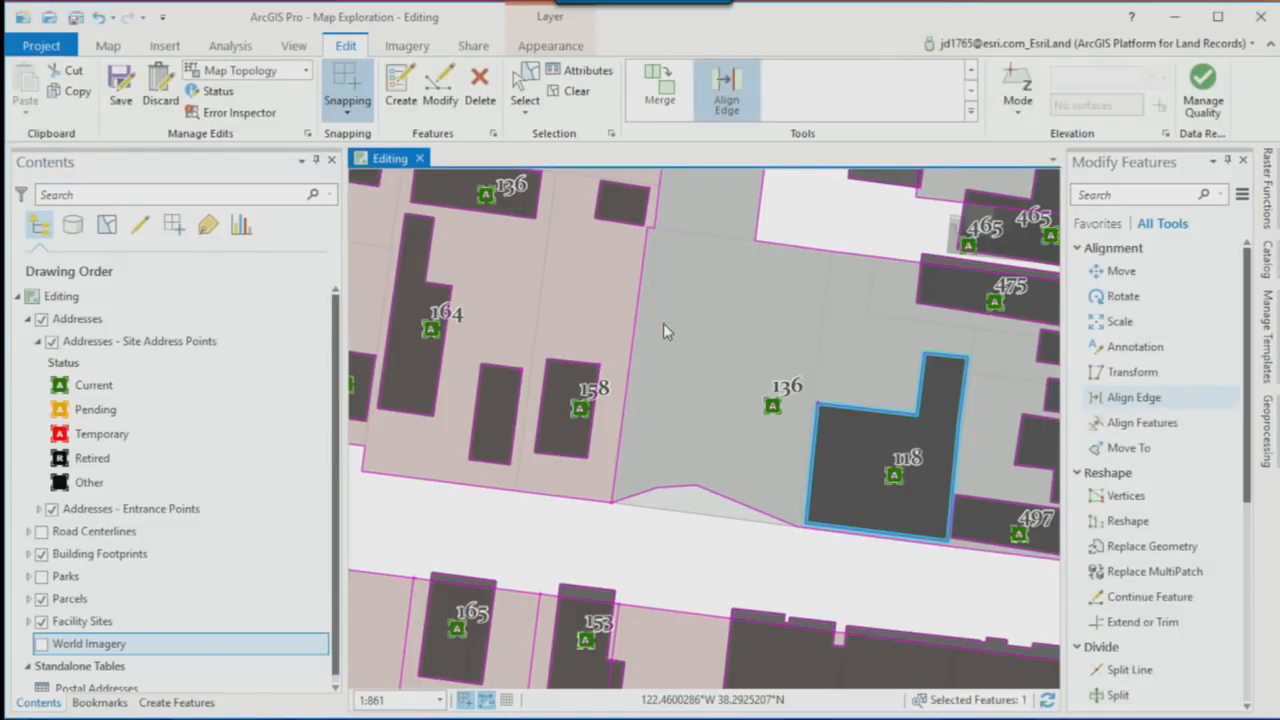
Step: Make the Parcels layer editable and align the curved street-side facility site edge below 136 with the parcel boundary
{"action": "left_click", "coordinate": [697, 487]}
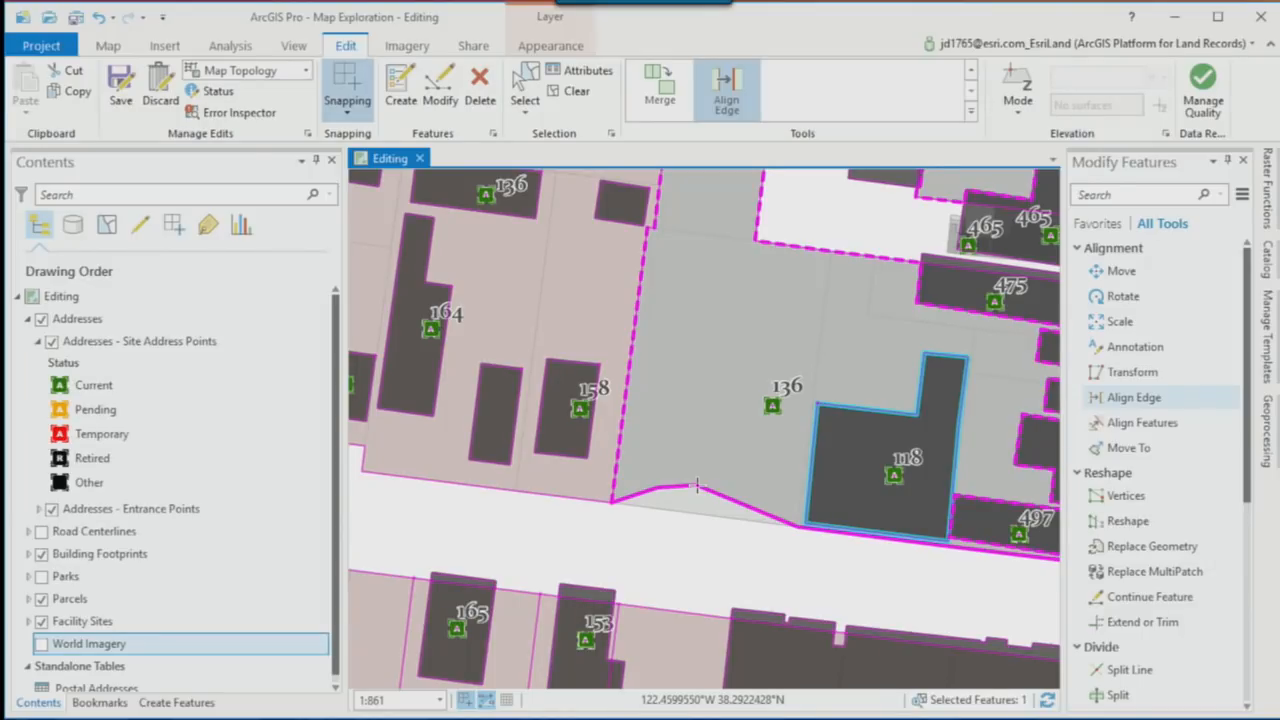
{"action": "left_click", "coordinate": [141, 224]}
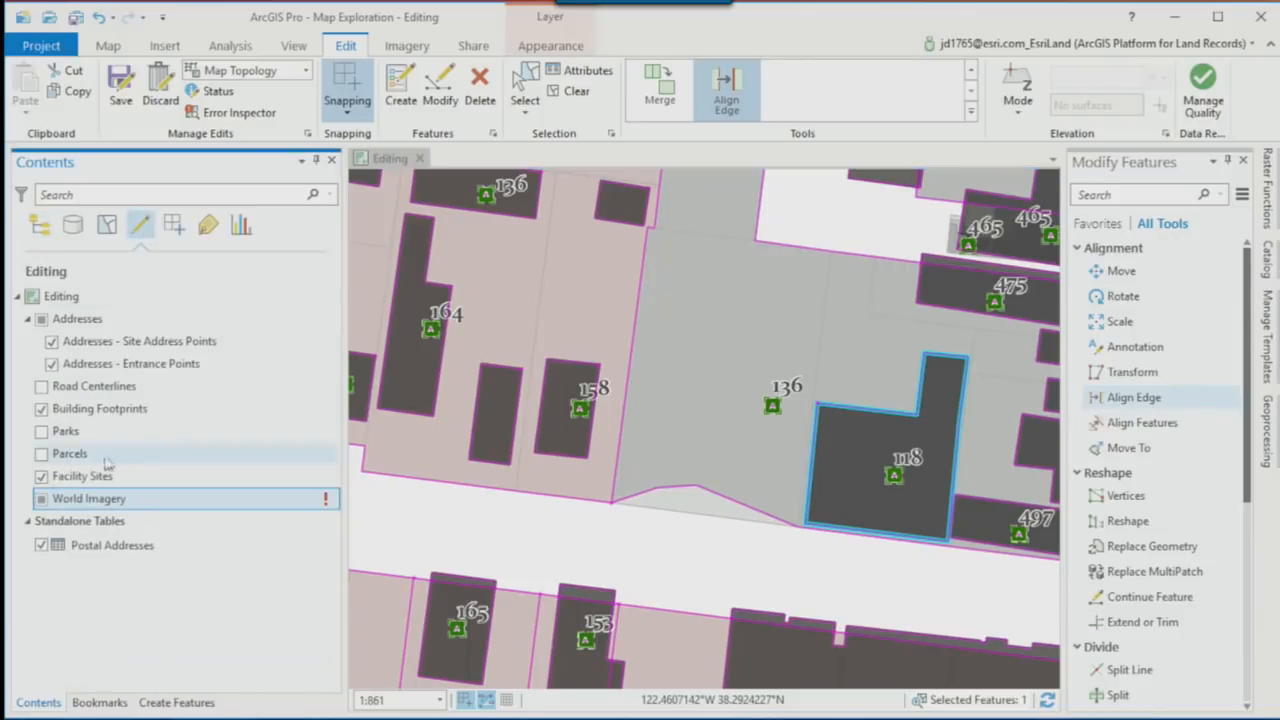
{"action": "left_click", "coordinate": [41, 453]}
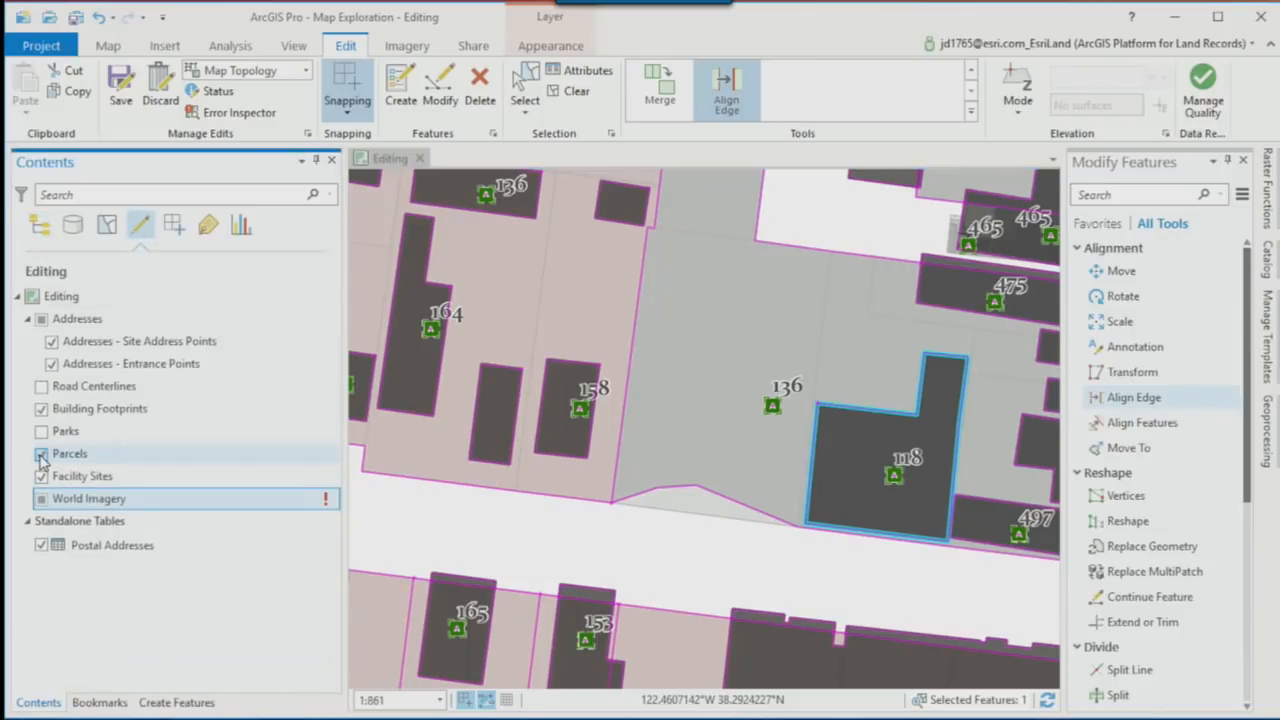
{"action": "left_click", "coordinate": [693, 485]}
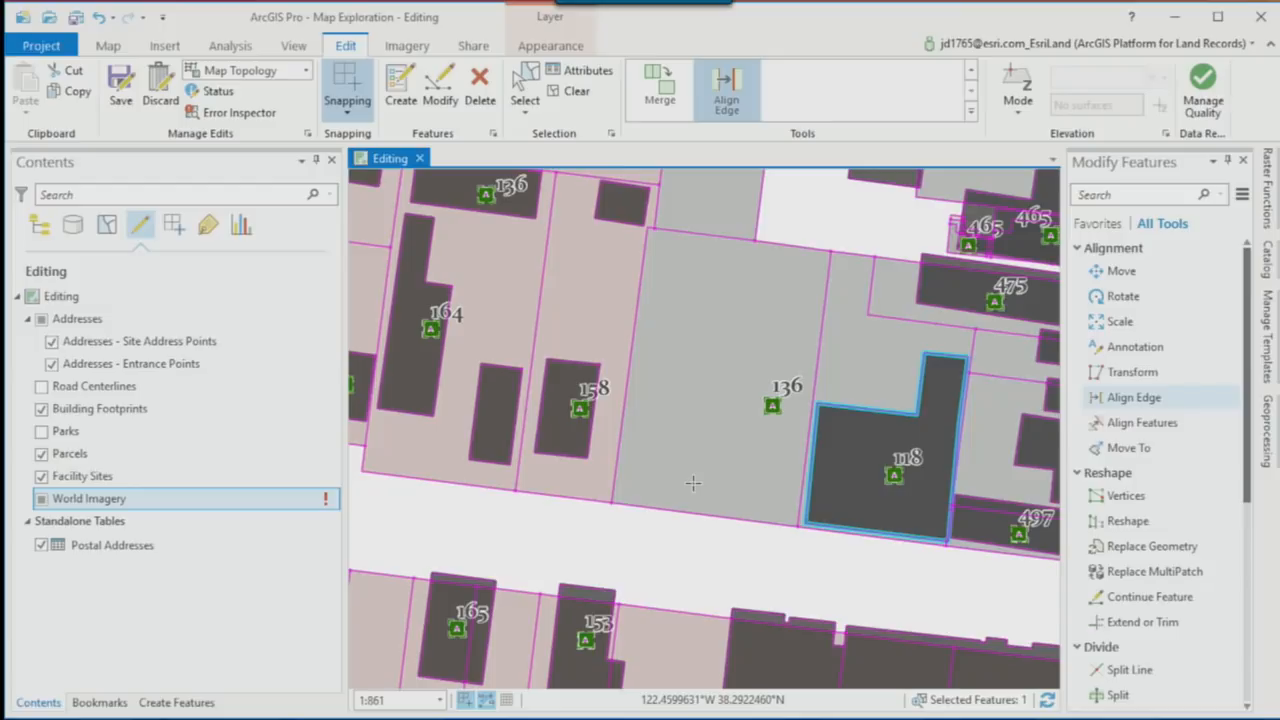
Step: Draw a four-sided Education Facility polygon over the street in front of 158 and 136, overlapping their parcels
{"action": "left_click", "coordinate": [176, 702]}
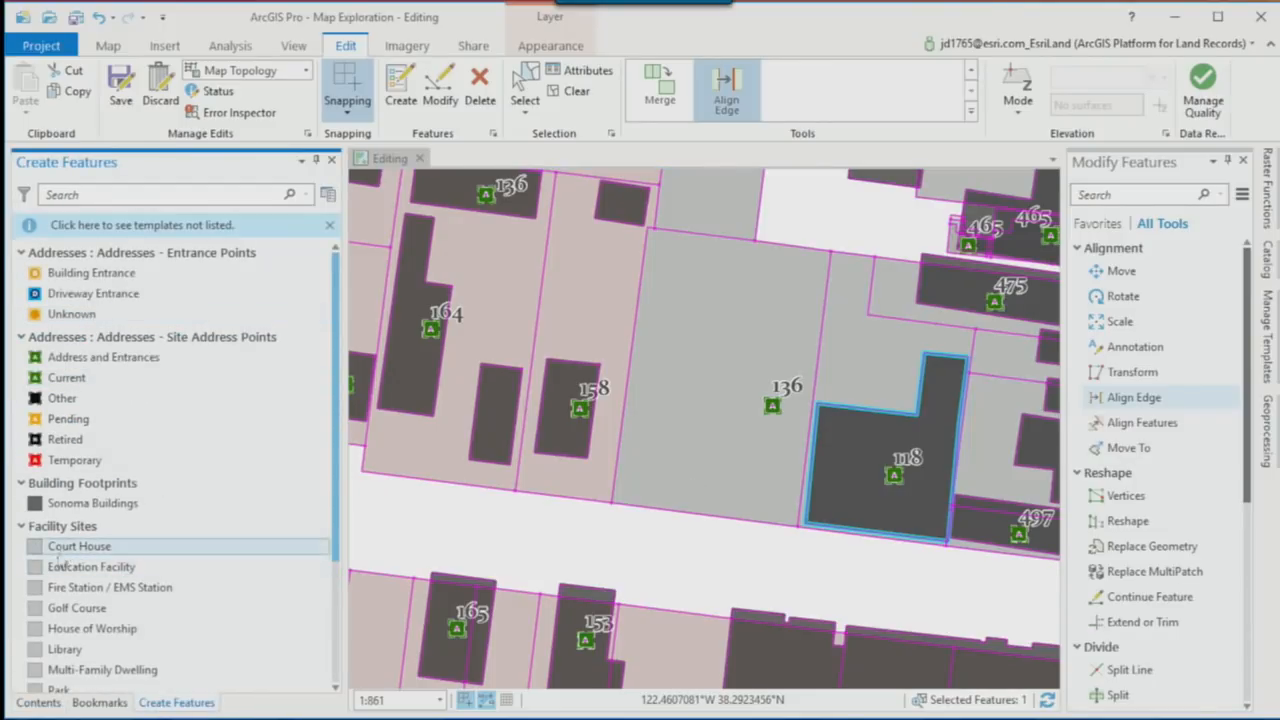
{"action": "left_click", "coordinate": [92, 566]}
{"action": "left_click", "coordinate": [731, 571]}
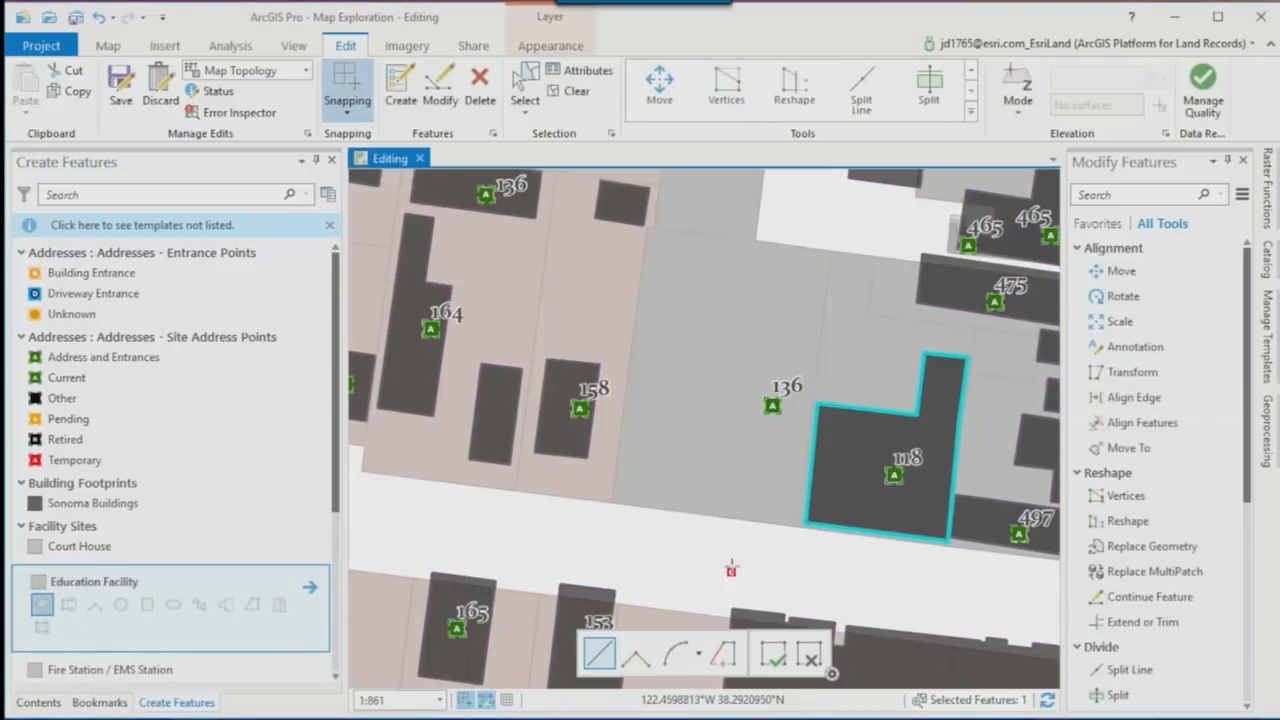
{"action": "left_click", "coordinate": [750, 499]}
{"action": "left_click", "coordinate": [388, 449]}
{"action": "double_click", "coordinate": [384, 545]}
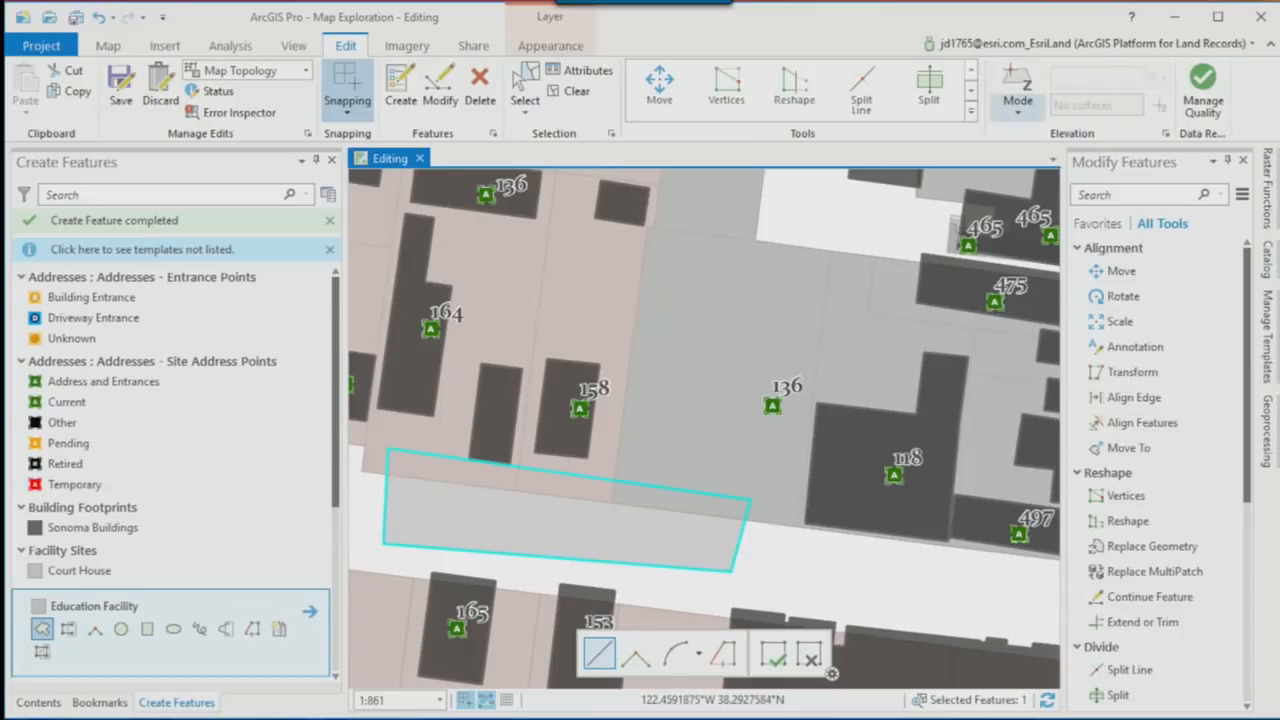
Step: Align the new Education Facility polygon's overlapping edge with the street-side parcel boundaries using Align Edge
{"action": "left_click", "coordinate": [971, 118]}
{"action": "left_click", "coordinate": [660, 150]}
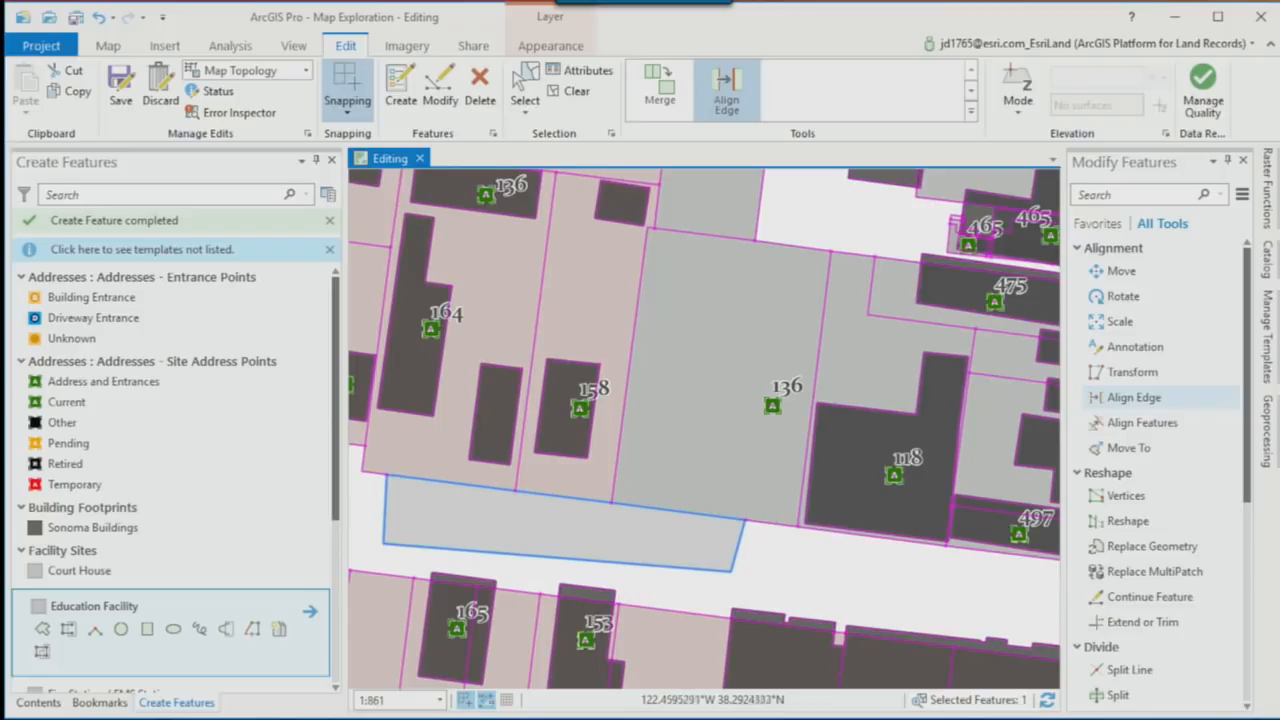
{"action": "left_click_drag", "start_coordinate": [475, 557], "coordinate": [960, 262]}
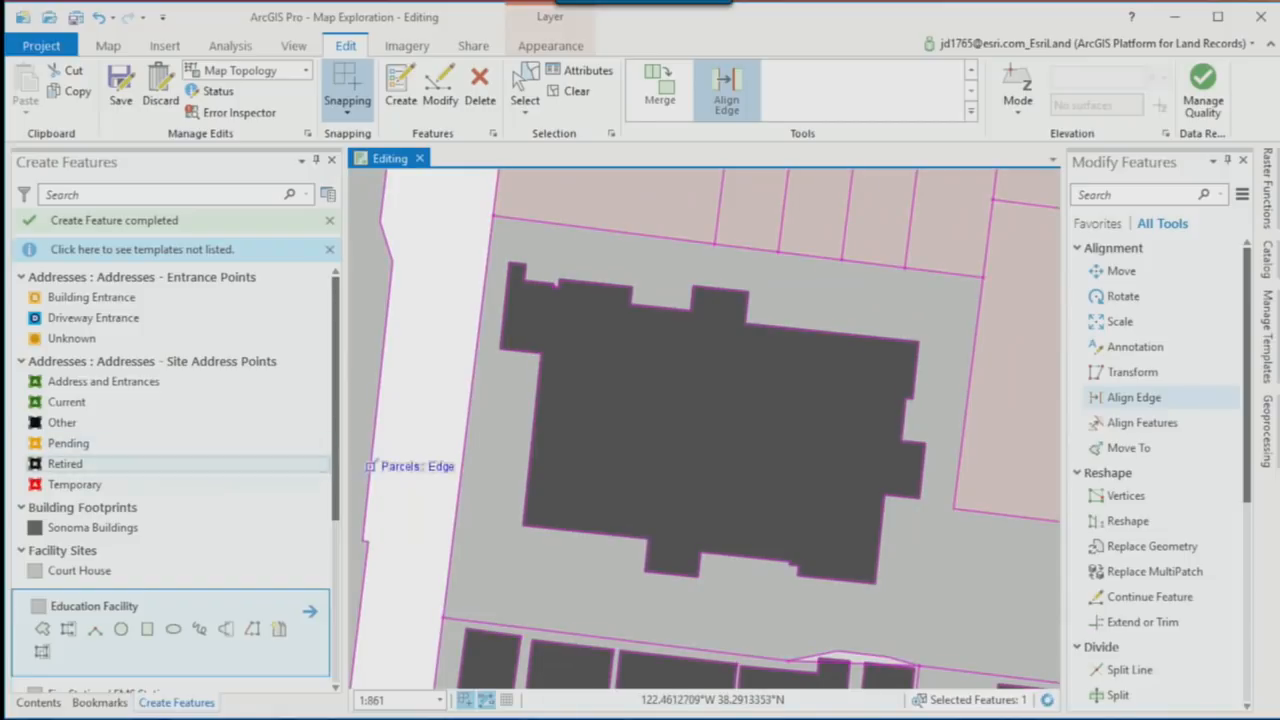
{"action": "left_click", "coordinate": [170, 703]}
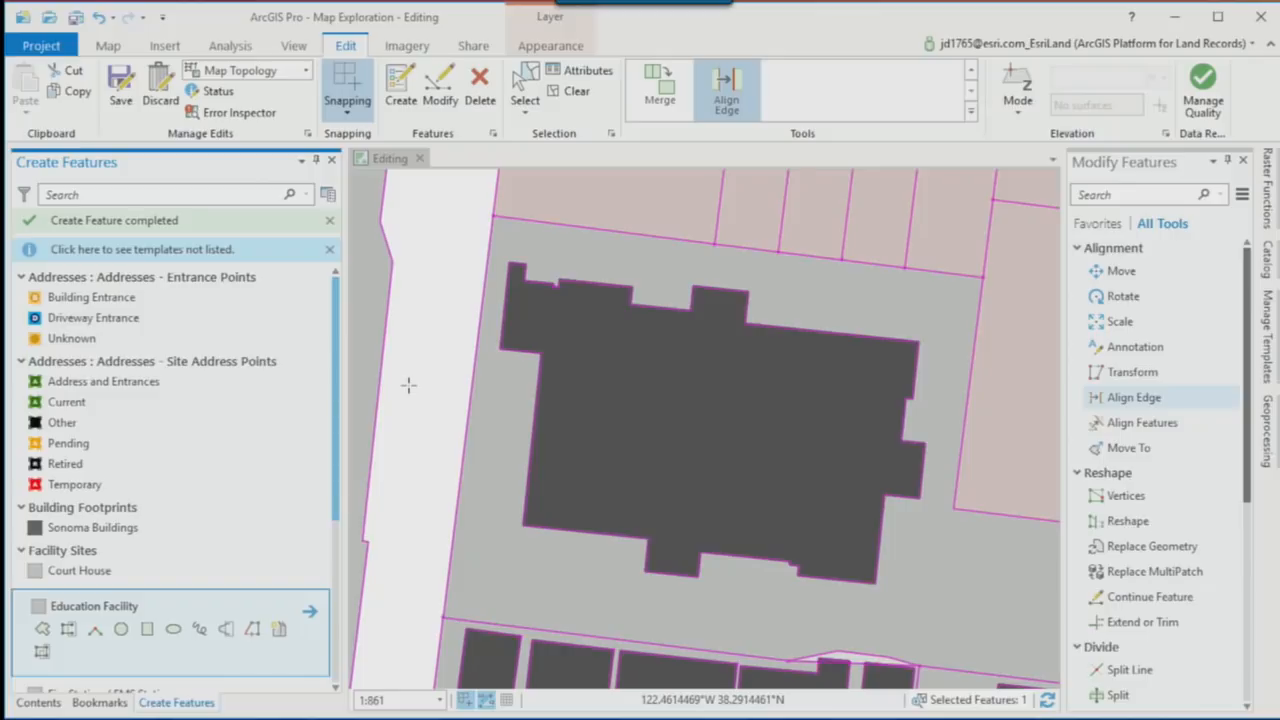
Step: Turn on the World Imagery layer beneath the other layers in the Editing map
{"action": "scroll", "coordinate": [60, 580], "scroll_direction": "down", "scroll_amount": 5}
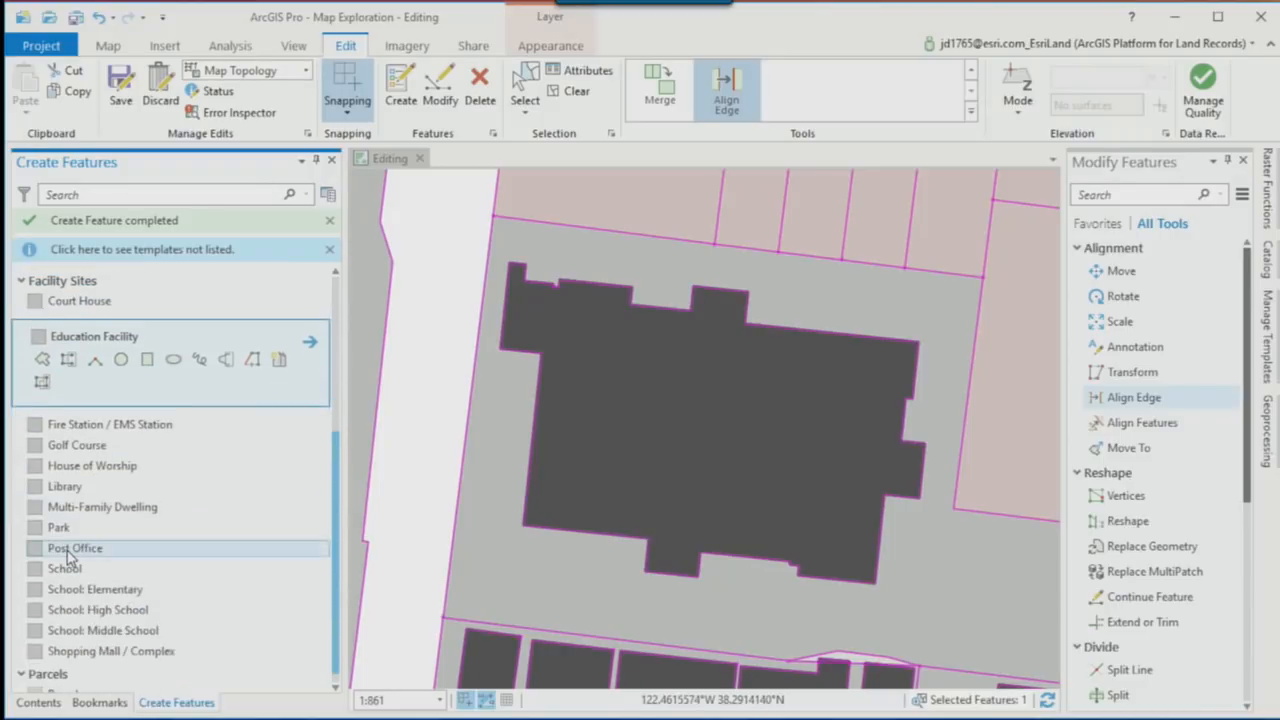
{"action": "left_click", "coordinate": [38, 703]}
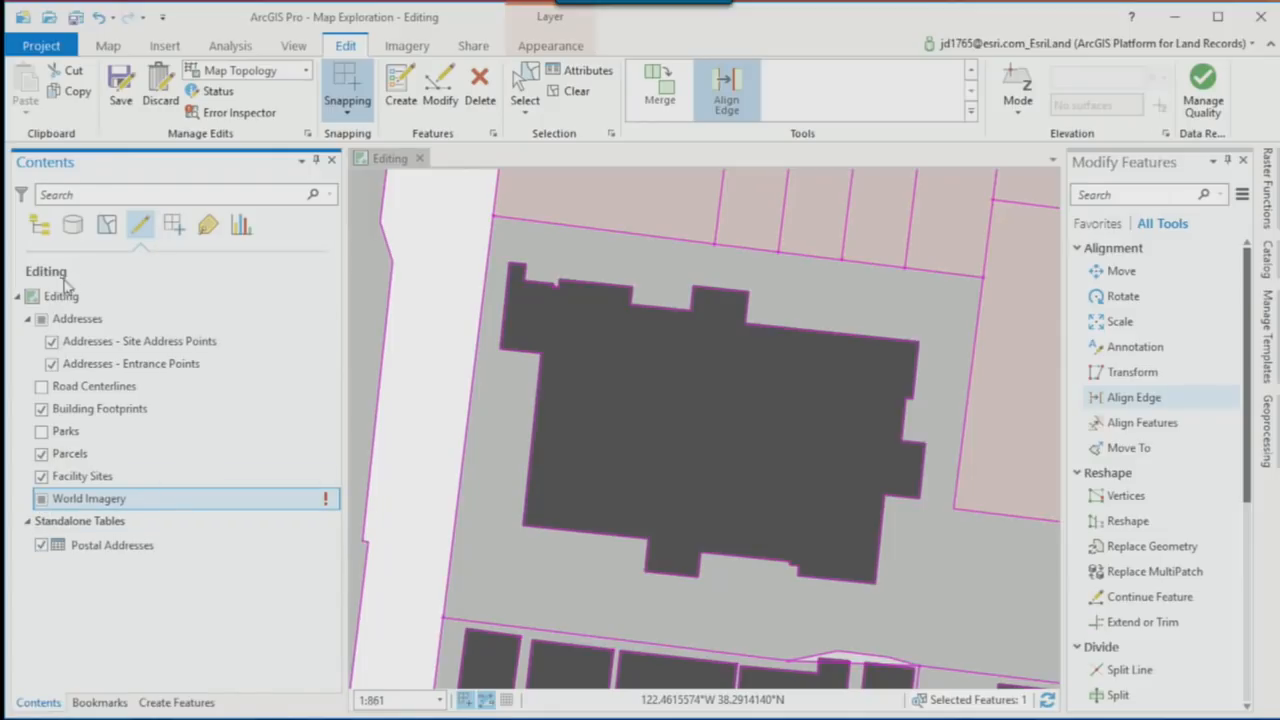
{"action": "left_click", "coordinate": [41, 226]}
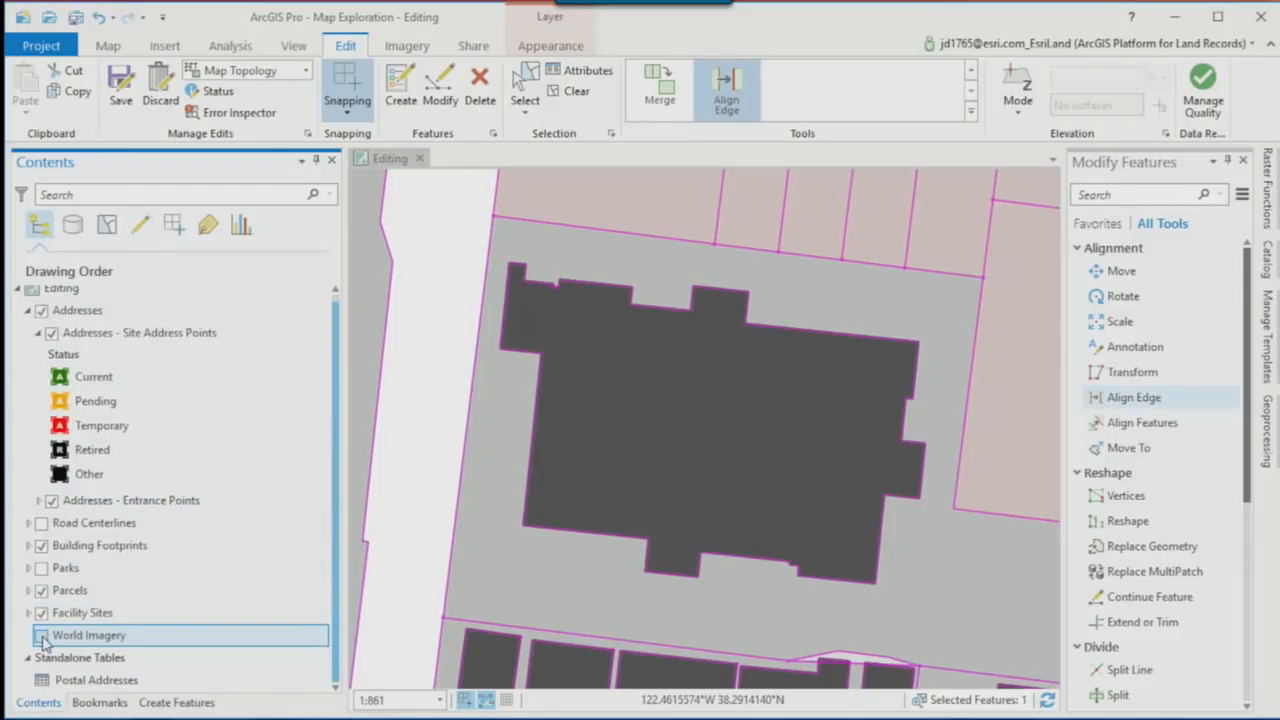
{"action": "left_click", "coordinate": [42, 637]}
Step: Make the Parcels, Facility Sites and Building Footprints layers non-editable
{"action": "left_click", "coordinate": [139, 227]}
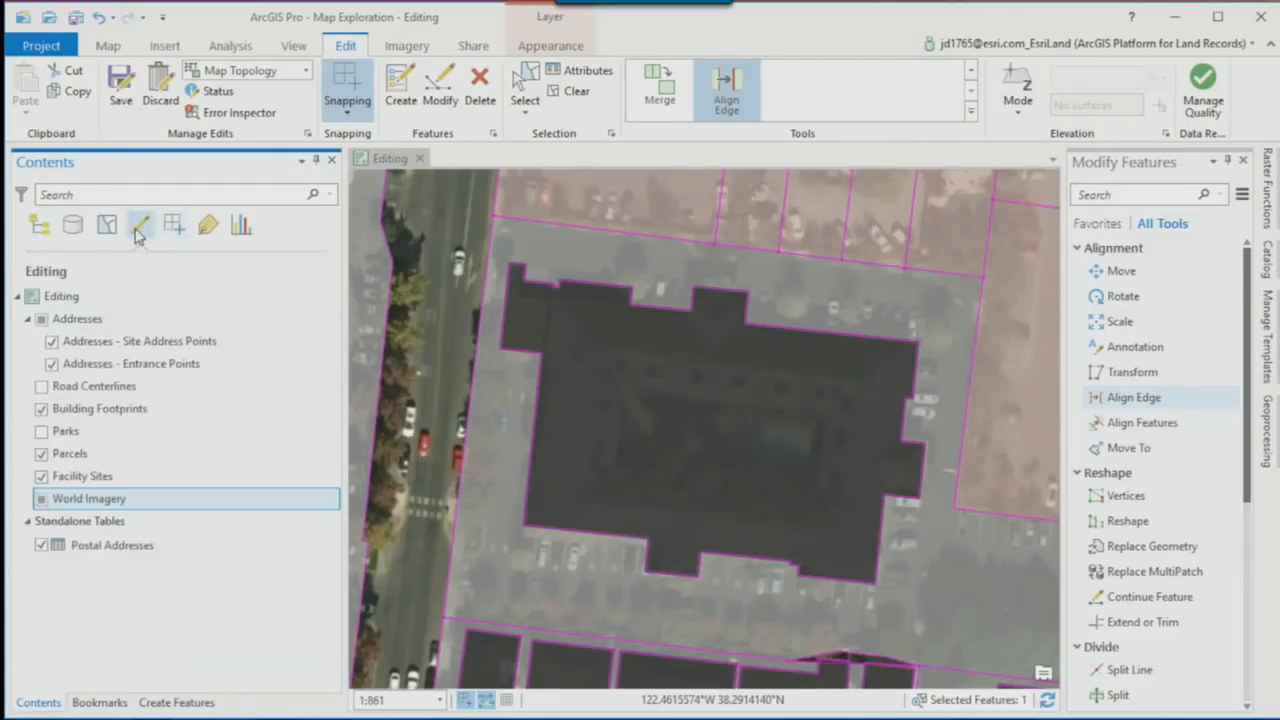
{"action": "left_click", "coordinate": [41, 453]}
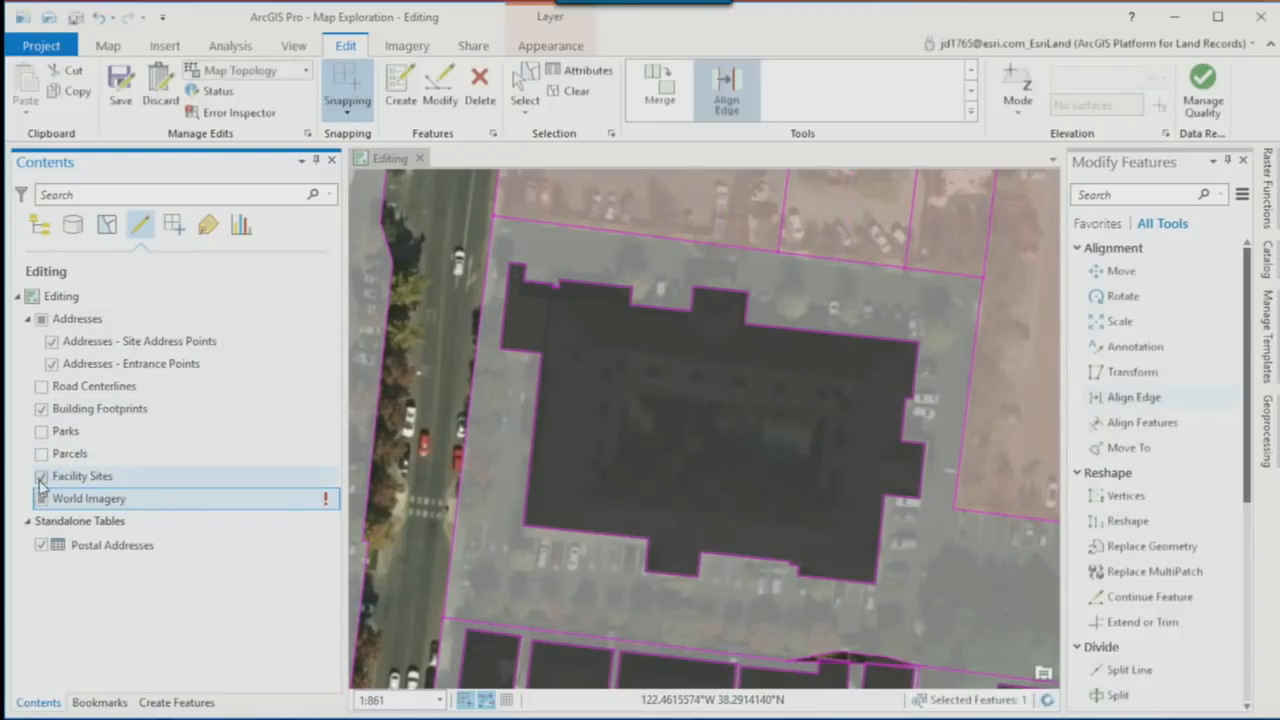
{"action": "left_click", "coordinate": [41, 477]}
{"action": "left_click", "coordinate": [41, 409]}
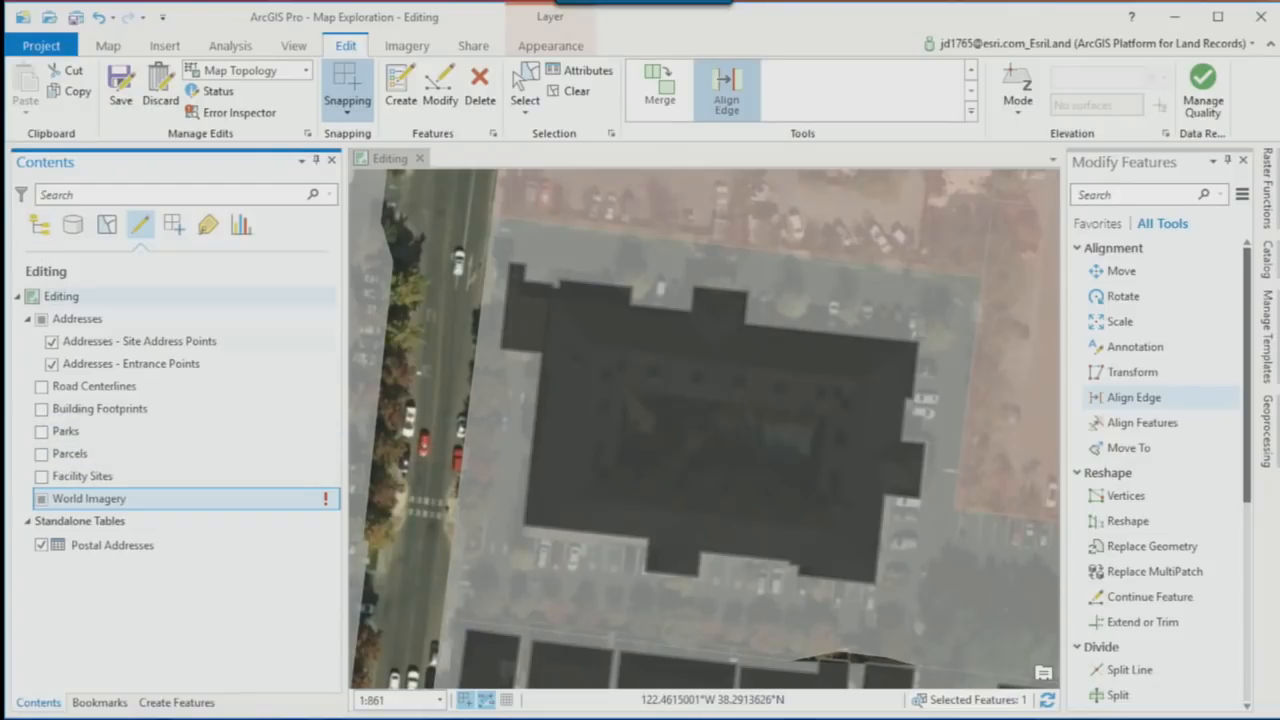
Step: Hide the Facility Sites layer, keeping Building Footprints and Parcels displayed over the imagery
{"action": "left_click", "coordinate": [38, 228]}
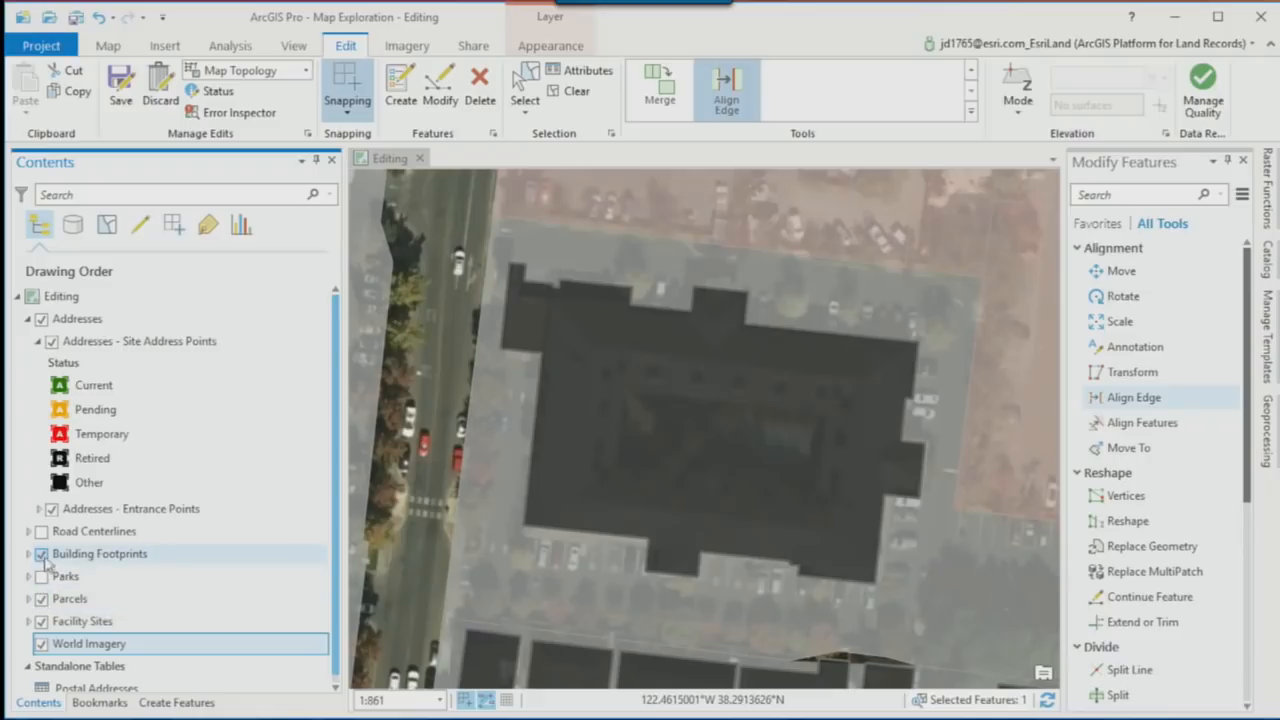
{"action": "left_click", "coordinate": [41, 556]}
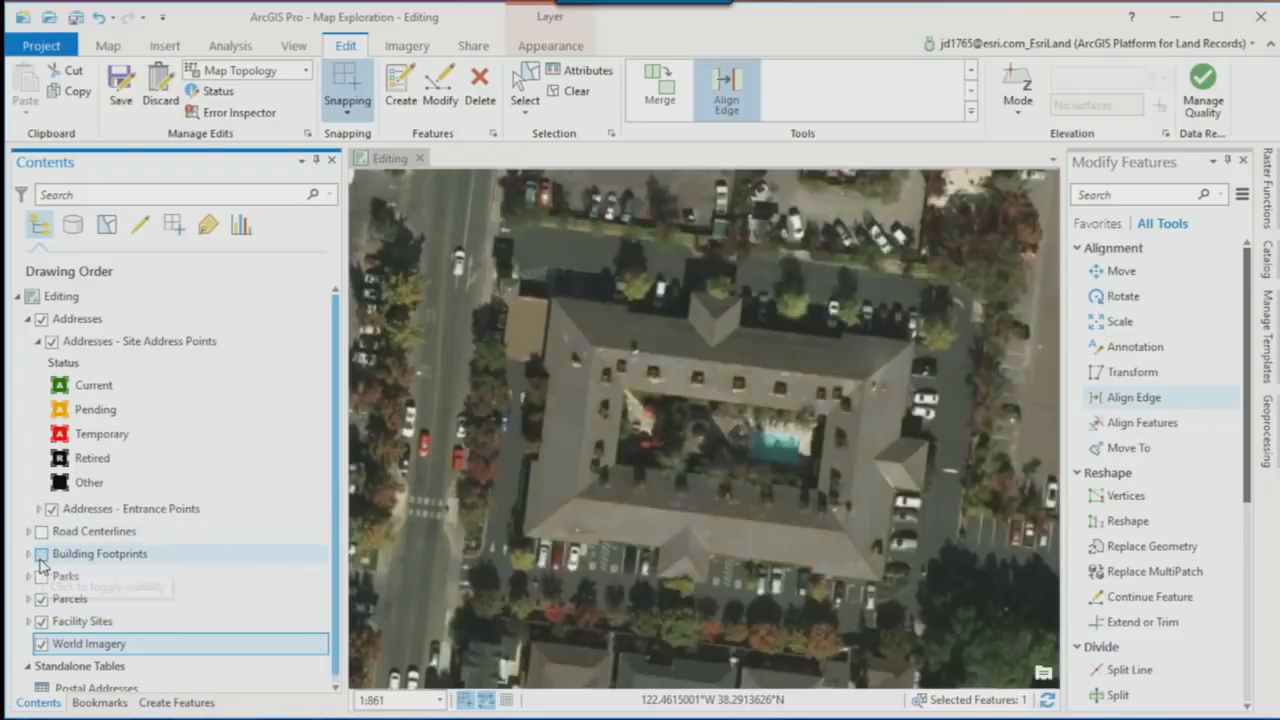
{"action": "left_click", "coordinate": [41, 554]}
{"action": "left_click", "coordinate": [41, 576]}
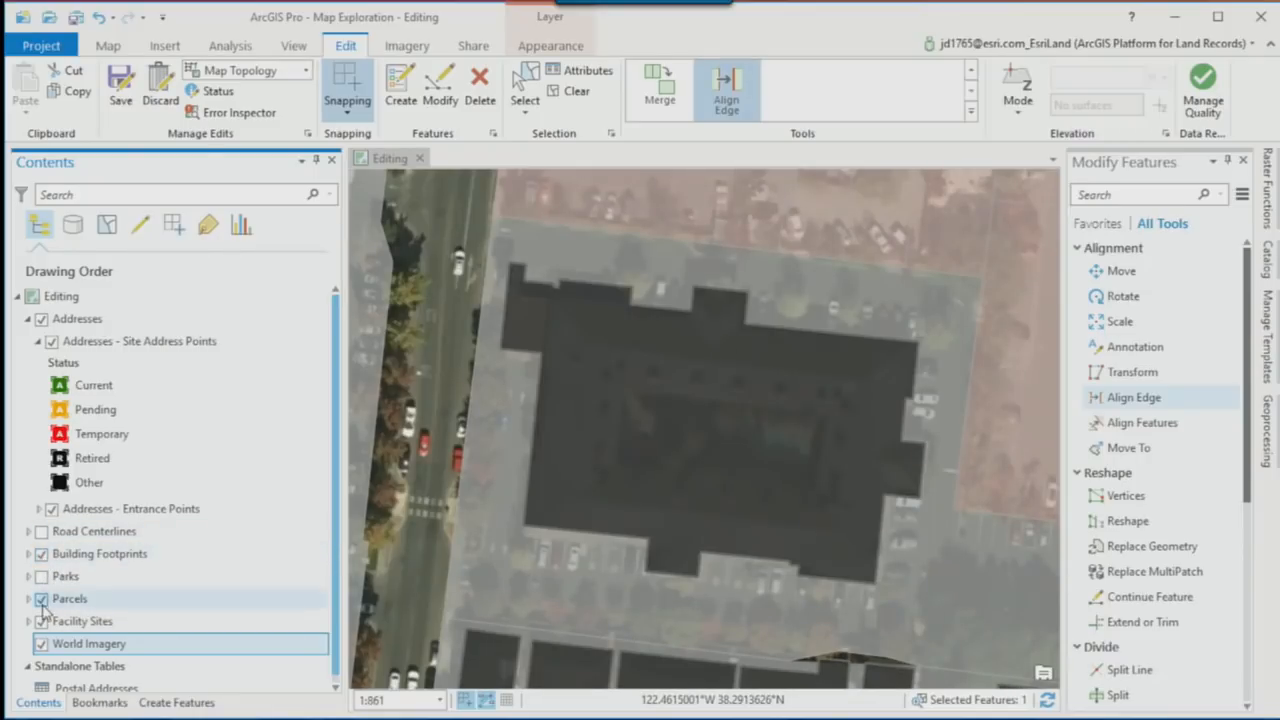
{"action": "left_click", "coordinate": [41, 621]}
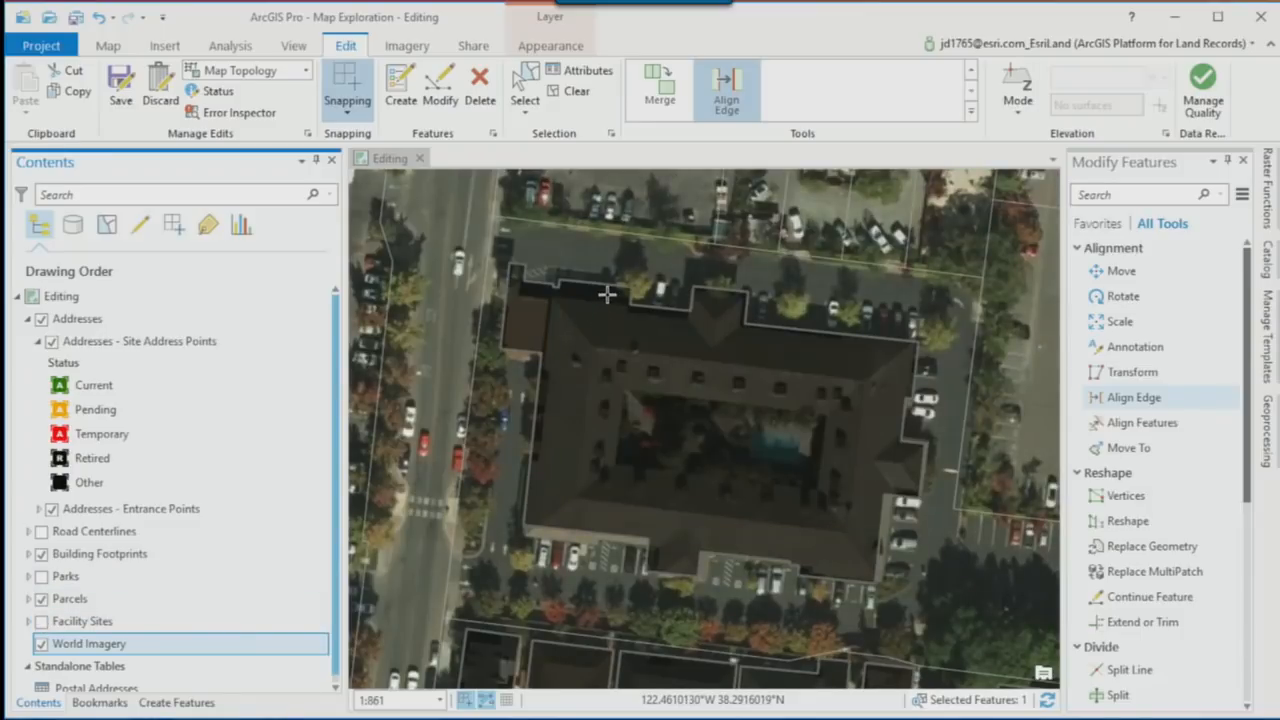
{"action": "left_click", "coordinate": [548, 312]}
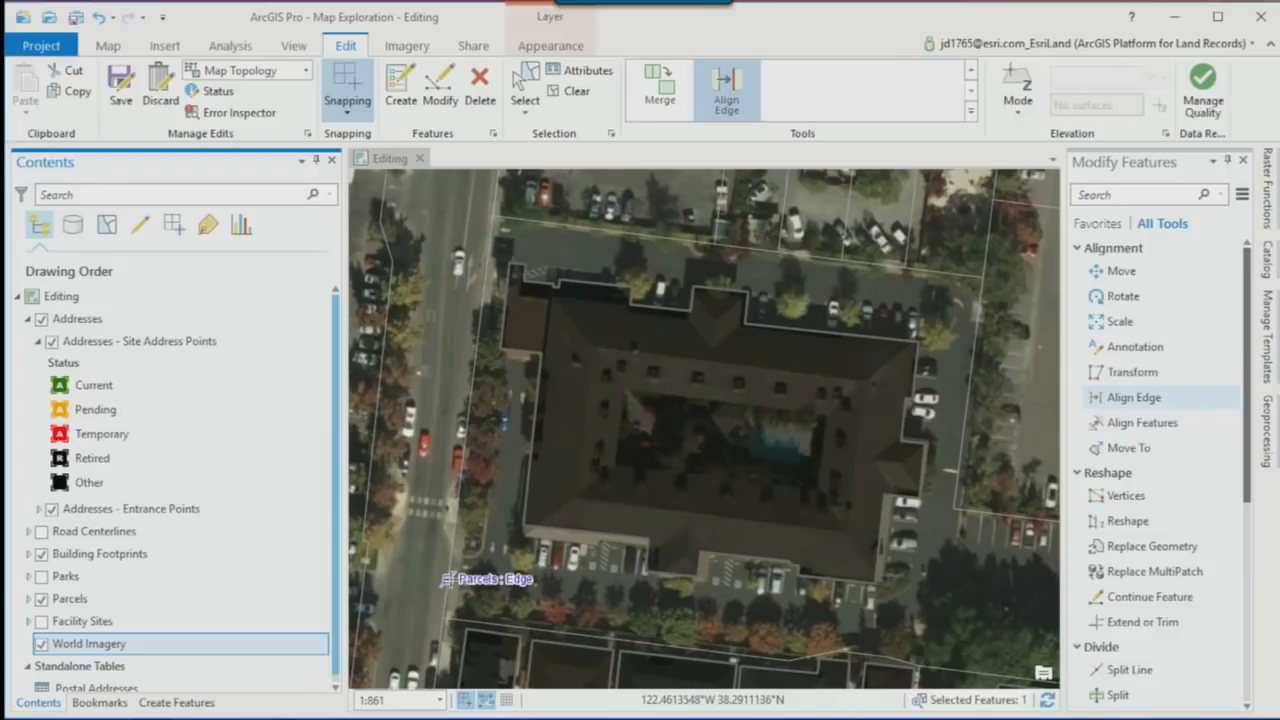
{"action": "left_click", "coordinate": [452, 585]}
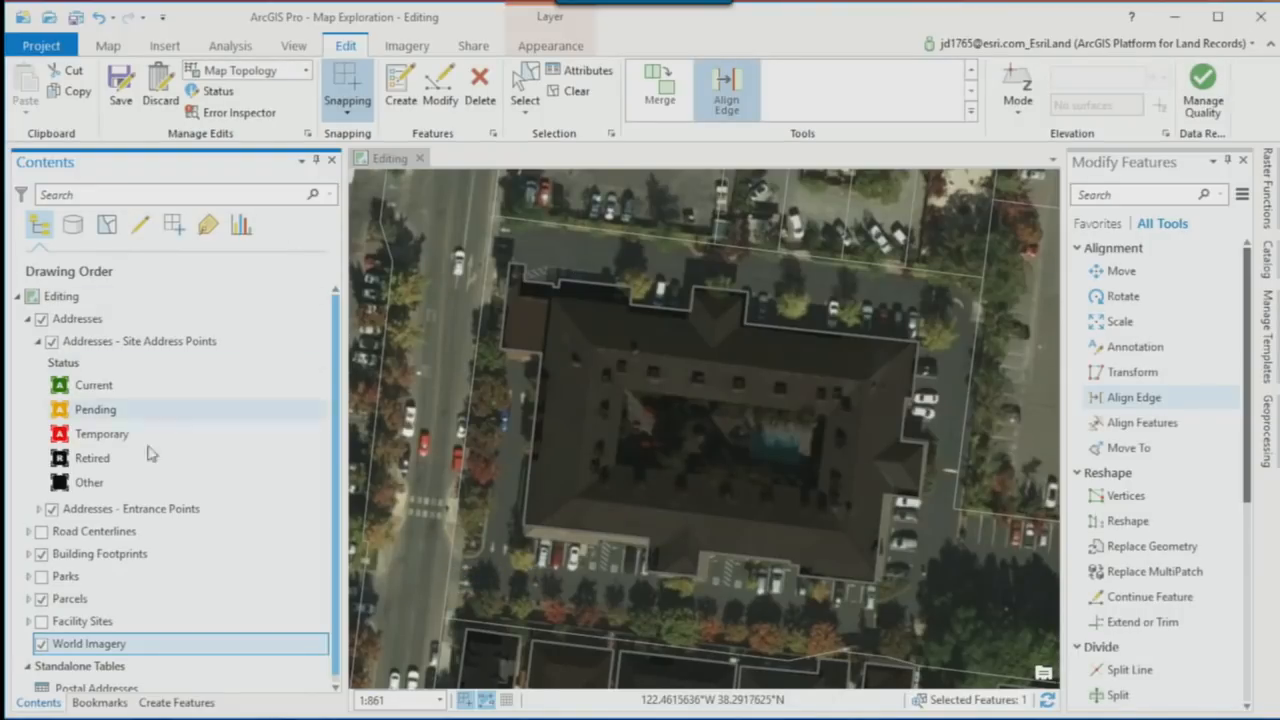
Step: Activate the Address and Entrances group template and set the site address point's Site Address ID to 101236
{"action": "left_click", "coordinate": [147, 703]}
{"action": "left_click", "coordinate": [64, 370]}
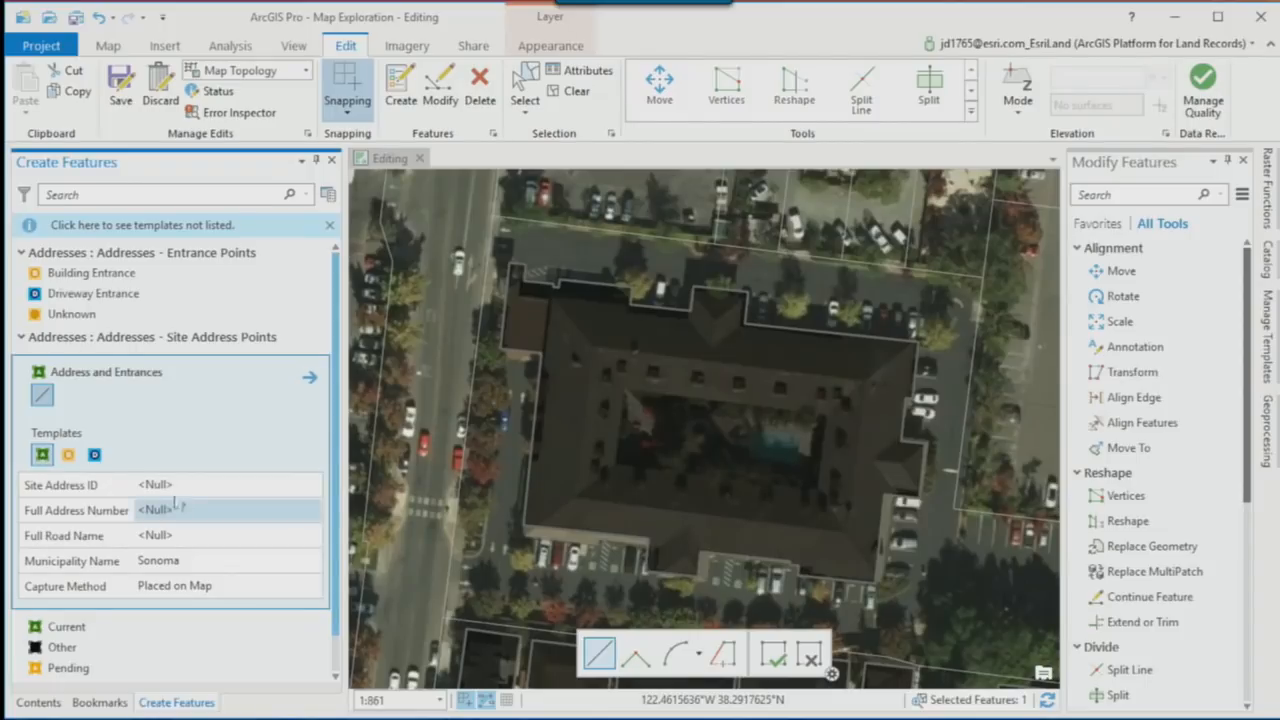
{"action": "left_click", "coordinate": [166, 486]}
{"action": "type", "text": "101"}
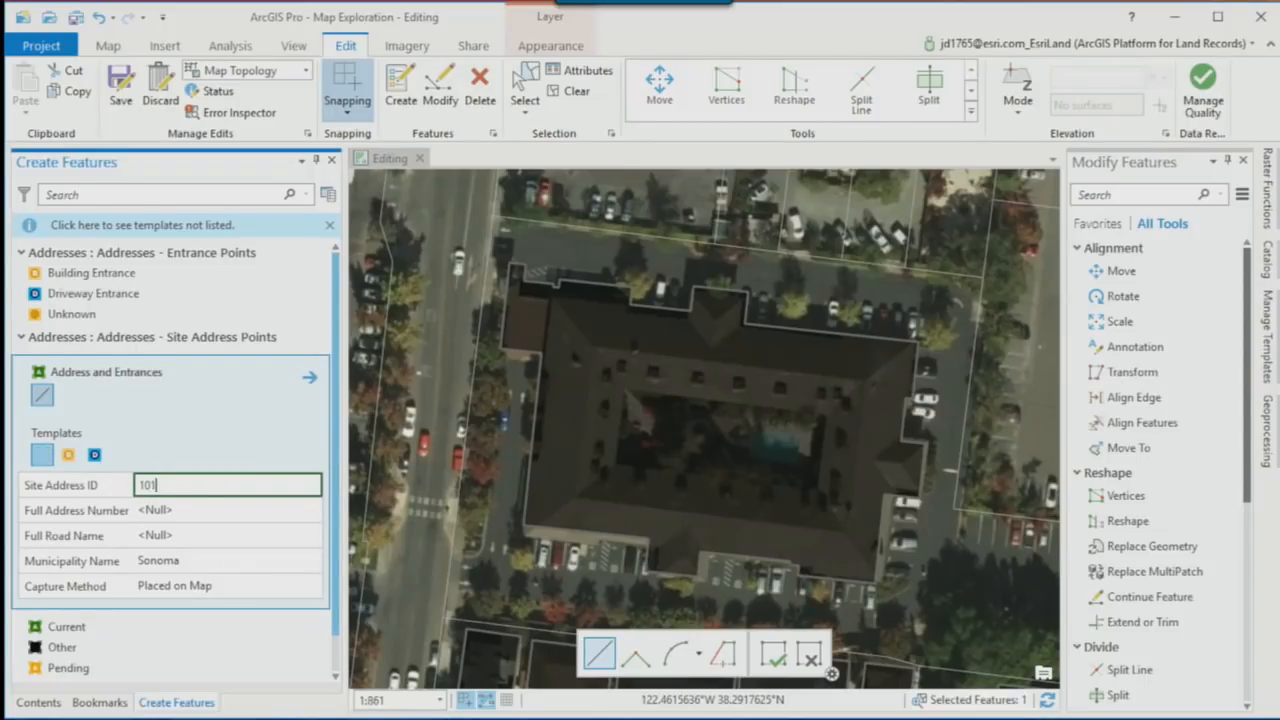
{"action": "type", "text": "236"}
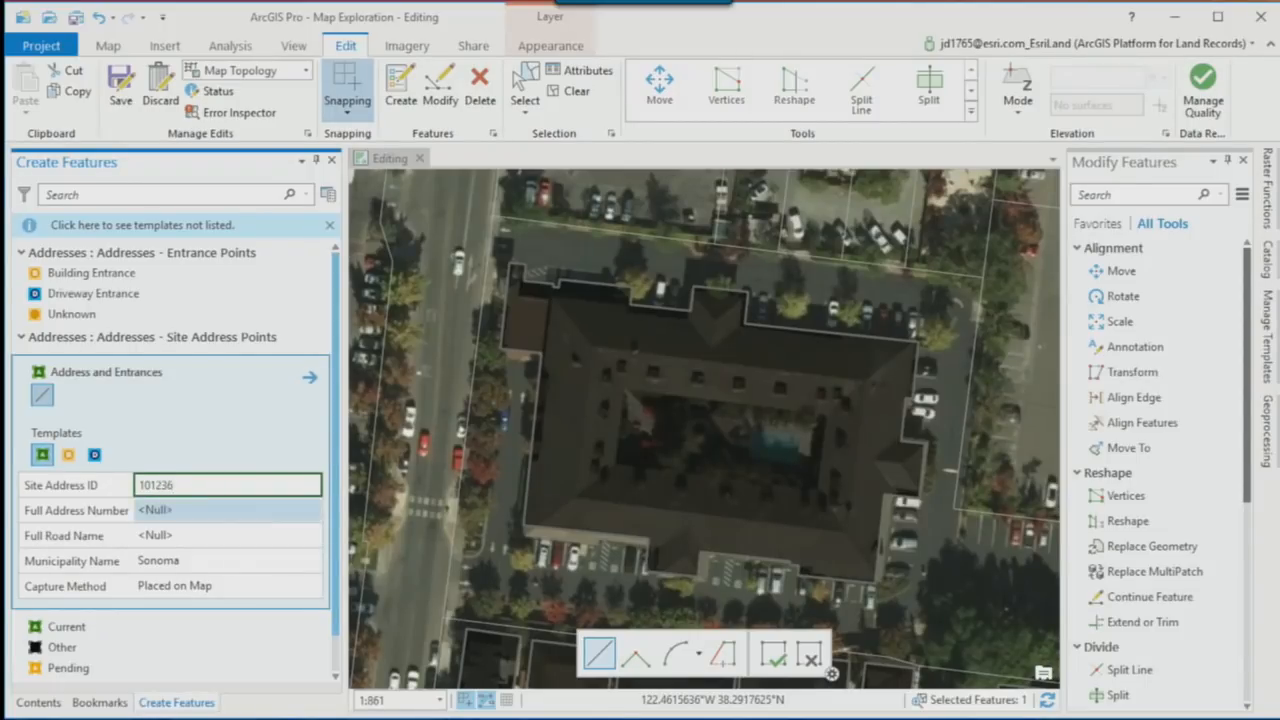
Step: Copy the Site Address ID 101236 into the building entrance and driveway entrance parts of the group template
{"action": "left_click_drag", "start_coordinate": [190, 481], "coordinate": [80, 474]}
{"action": "key", "text": "ctrl+c"}
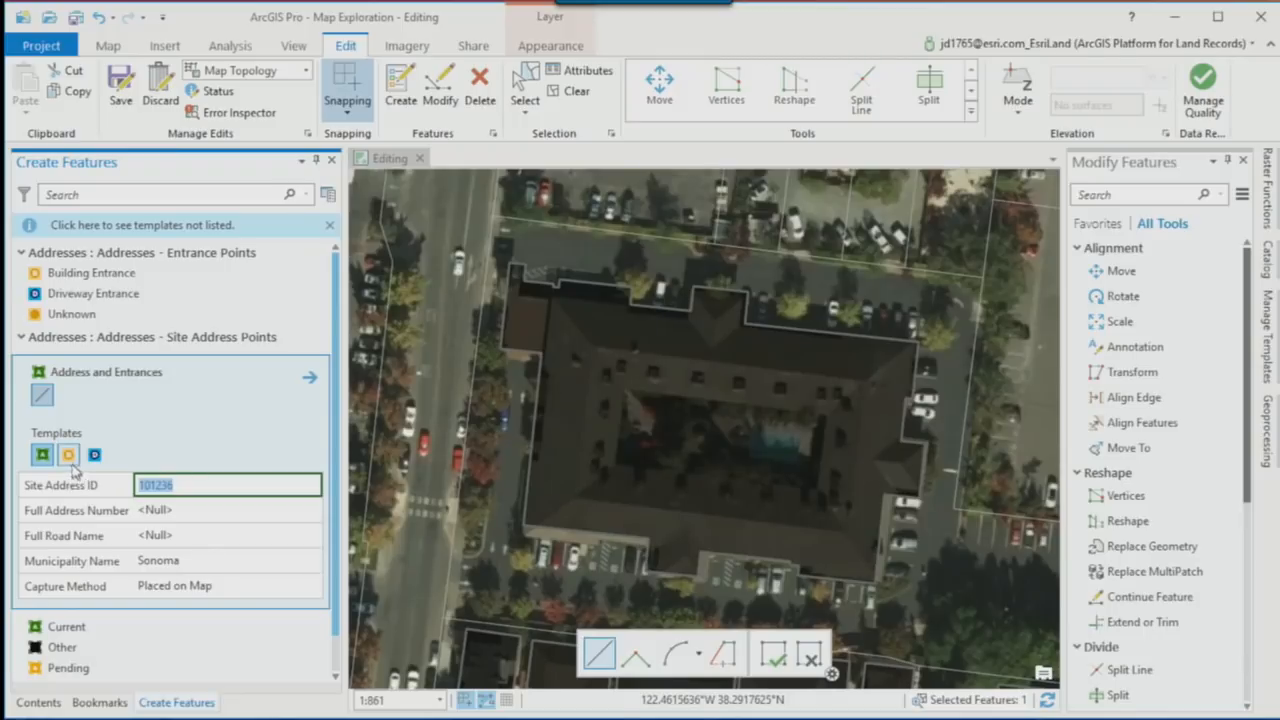
{"action": "left_click", "coordinate": [68, 456]}
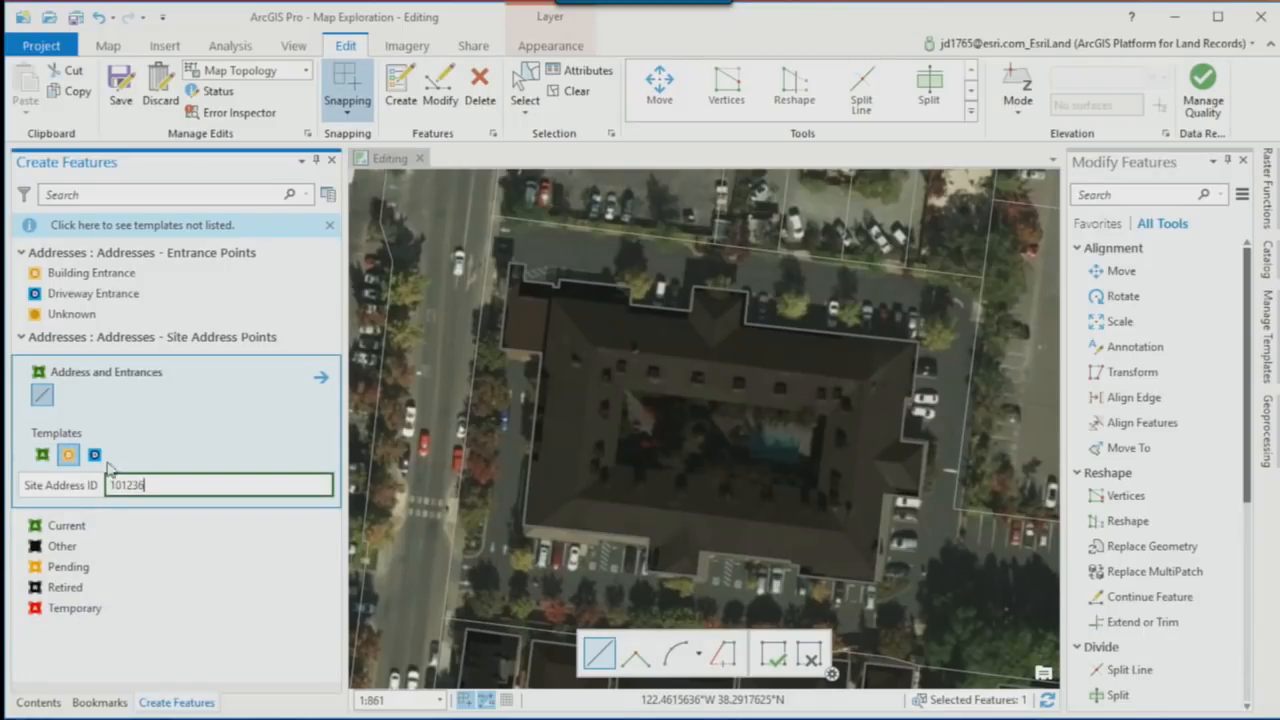
{"action": "left_click", "coordinate": [94, 455]}
{"action": "left_click", "coordinate": [154, 486]}
{"action": "key", "text": "ctrl+v"}
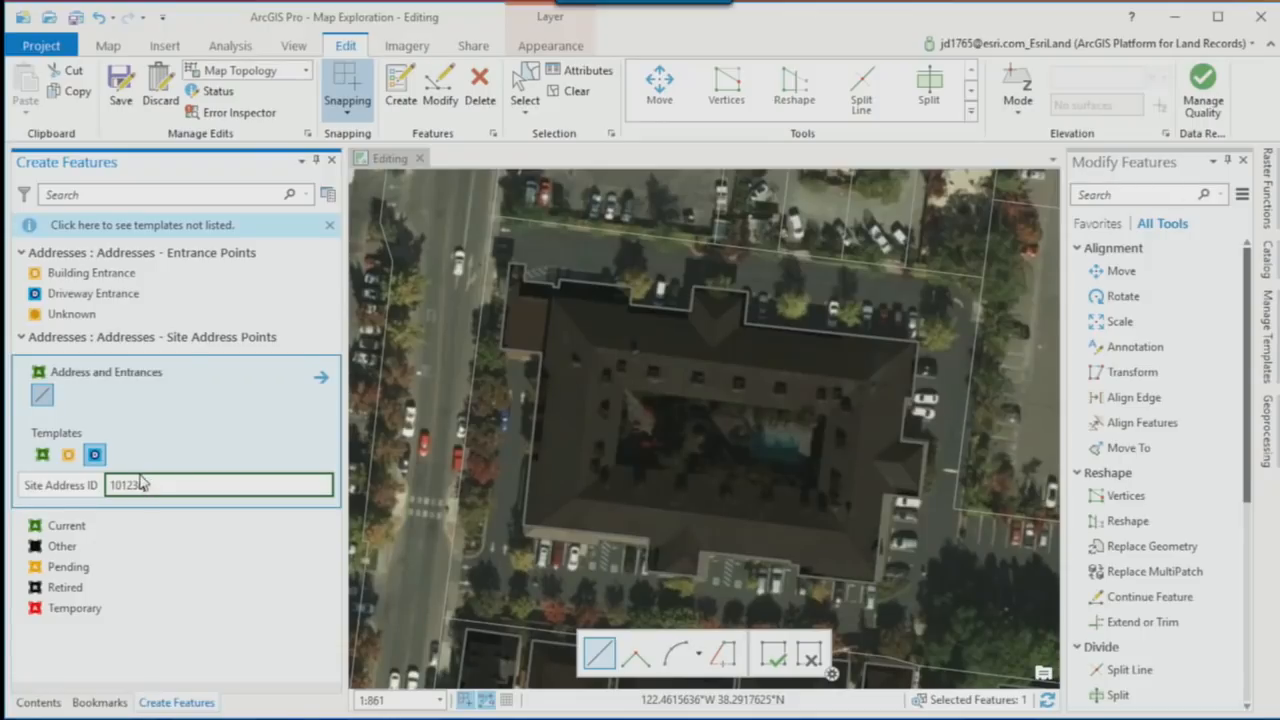
Step: Sketch the group template line from an address point mid-building through five building entrances on its outline to a driveway entrance on the parcel edge
{"action": "left_click", "coordinate": [43, 397]}
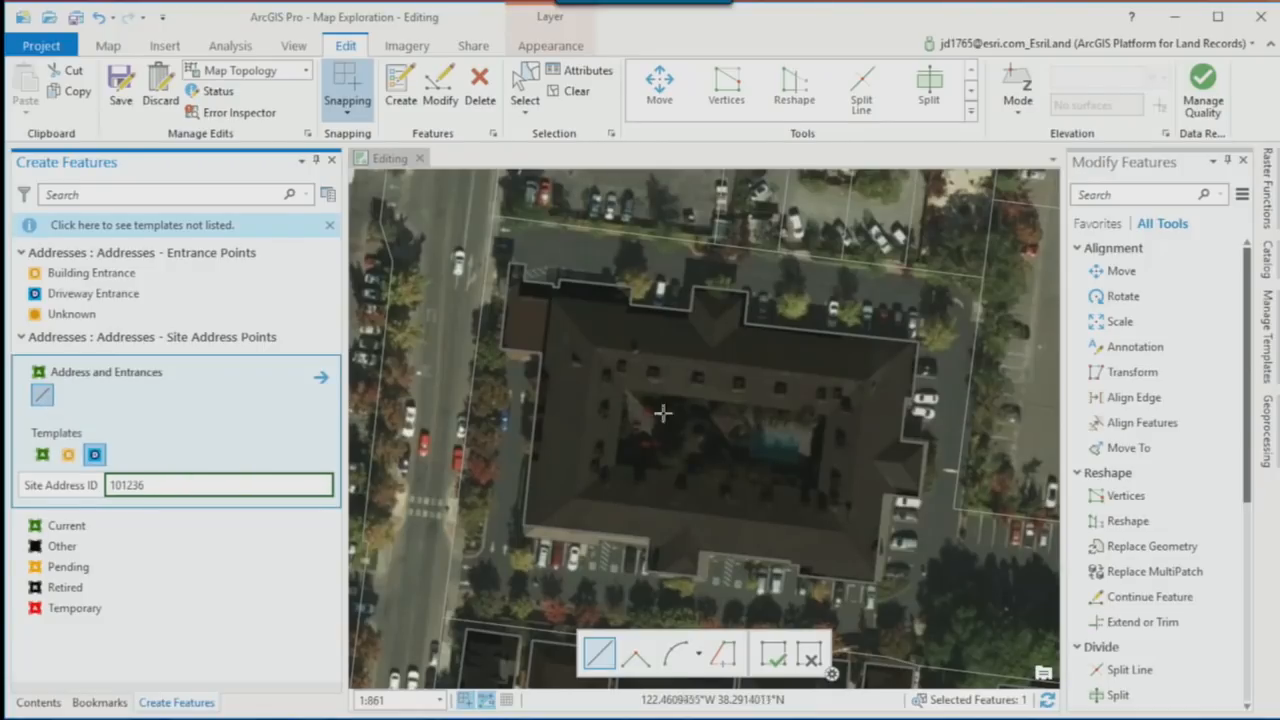
{"action": "left_click", "coordinate": [723, 434]}
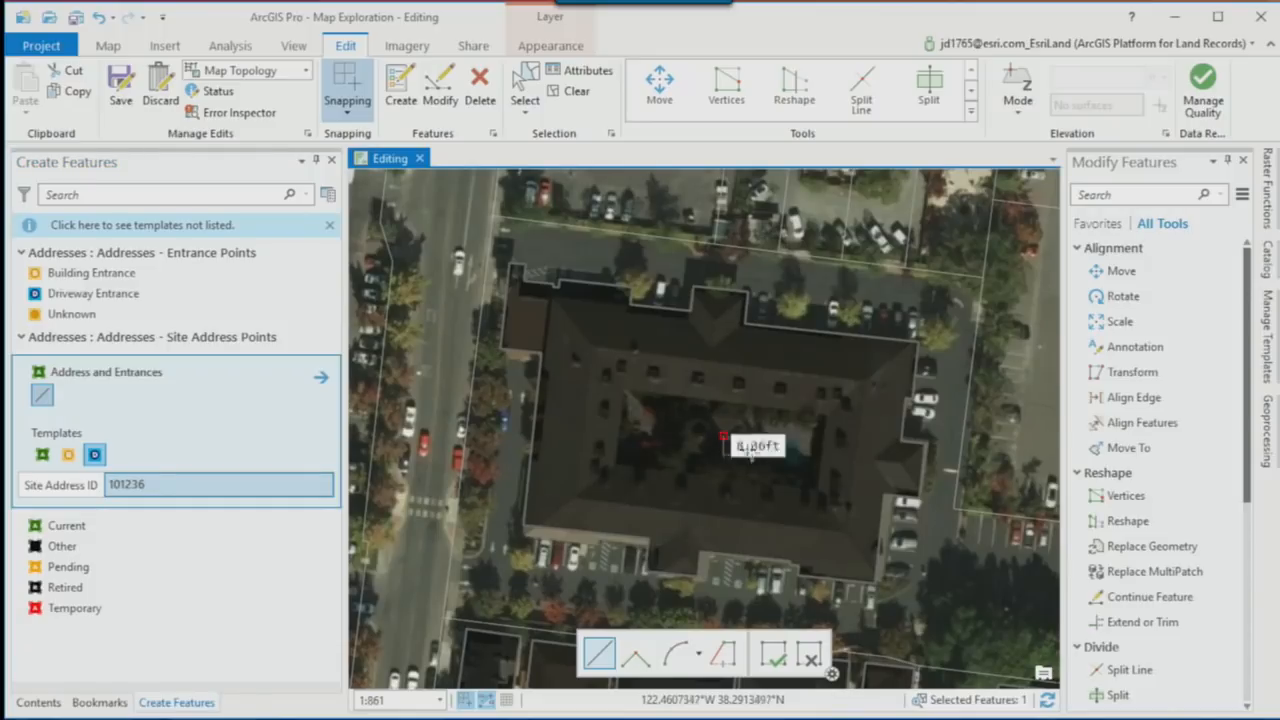
{"action": "left_click", "coordinate": [697, 576]}
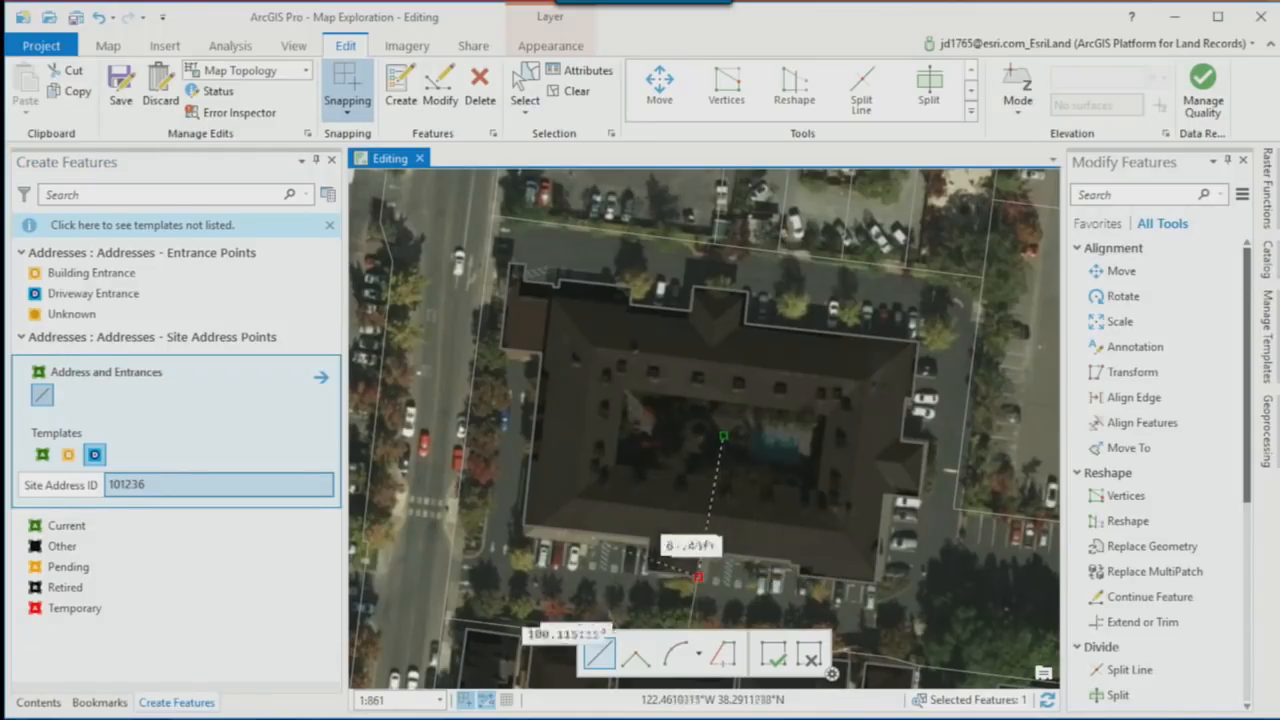
{"action": "left_click", "coordinate": [522, 524]}
{"action": "left_click", "coordinate": [499, 349]}
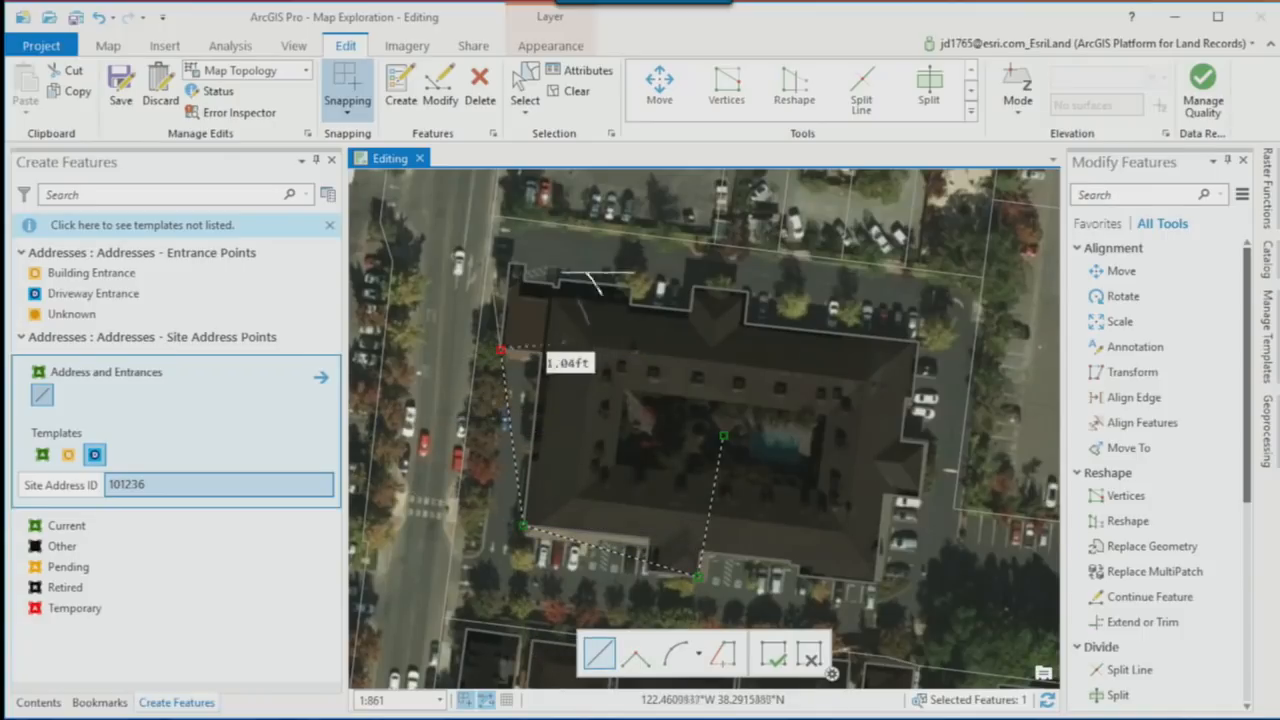
{"action": "left_click", "coordinate": [703, 288]}
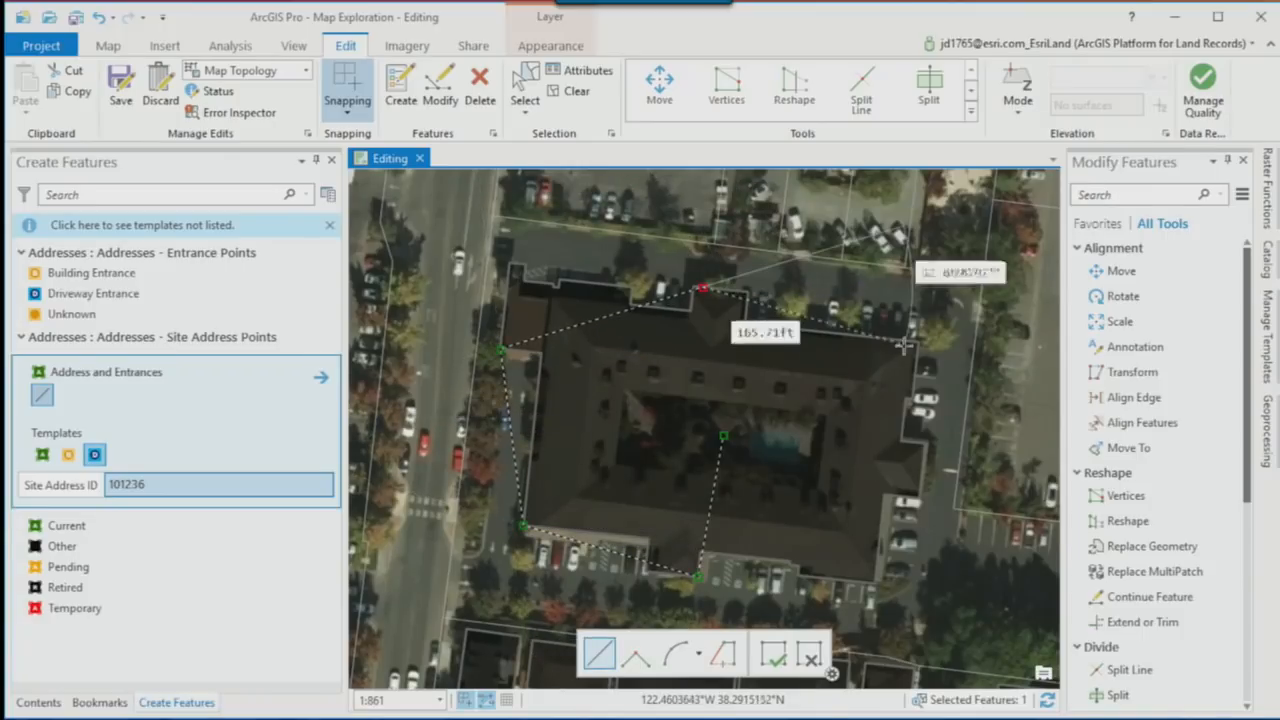
{"action": "left_click", "coordinate": [924, 443]}
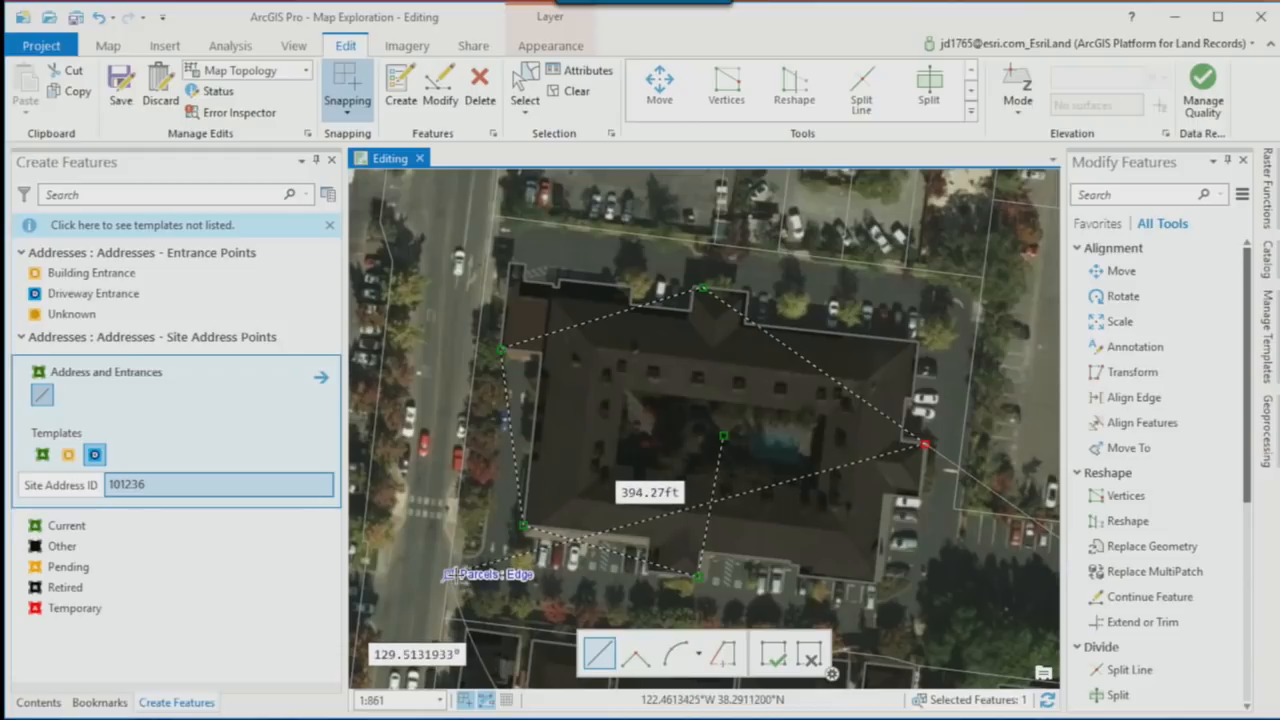
{"action": "double_click", "coordinate": [449, 574]}
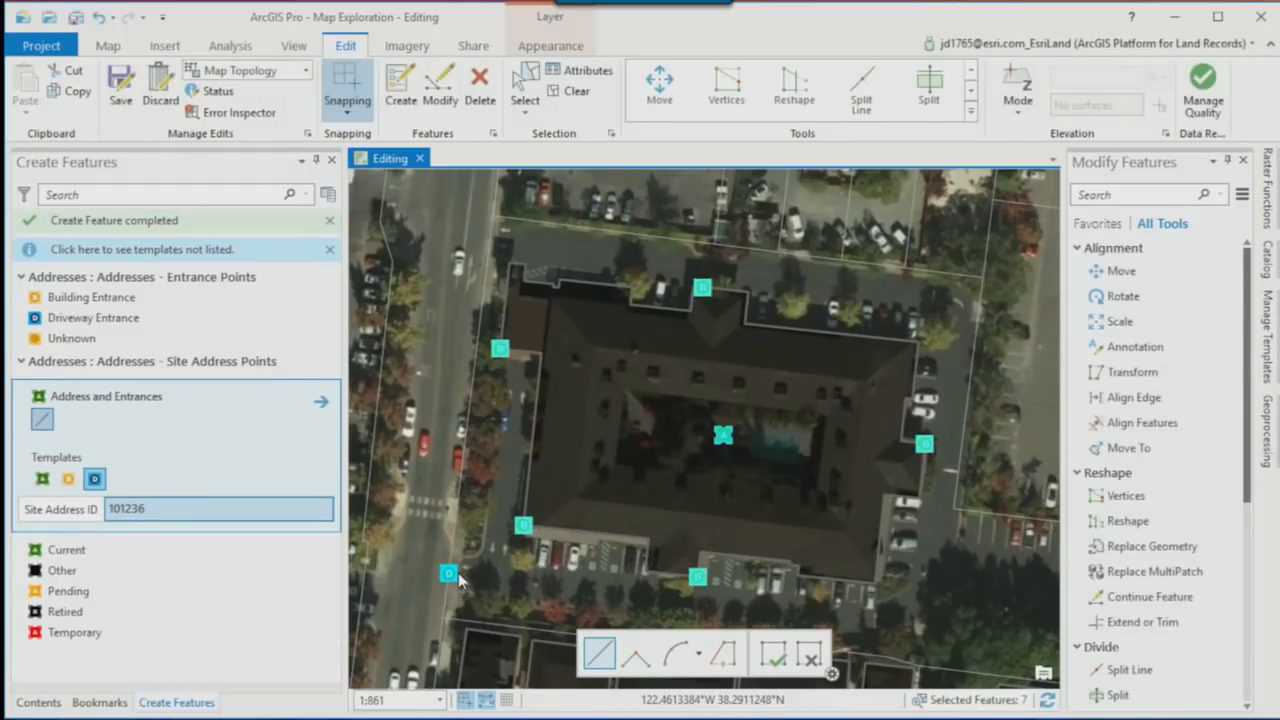
Step: Select only the new site address point in the building's centre and expand its related tables in the attributes
{"action": "left_click", "coordinate": [524, 86]}
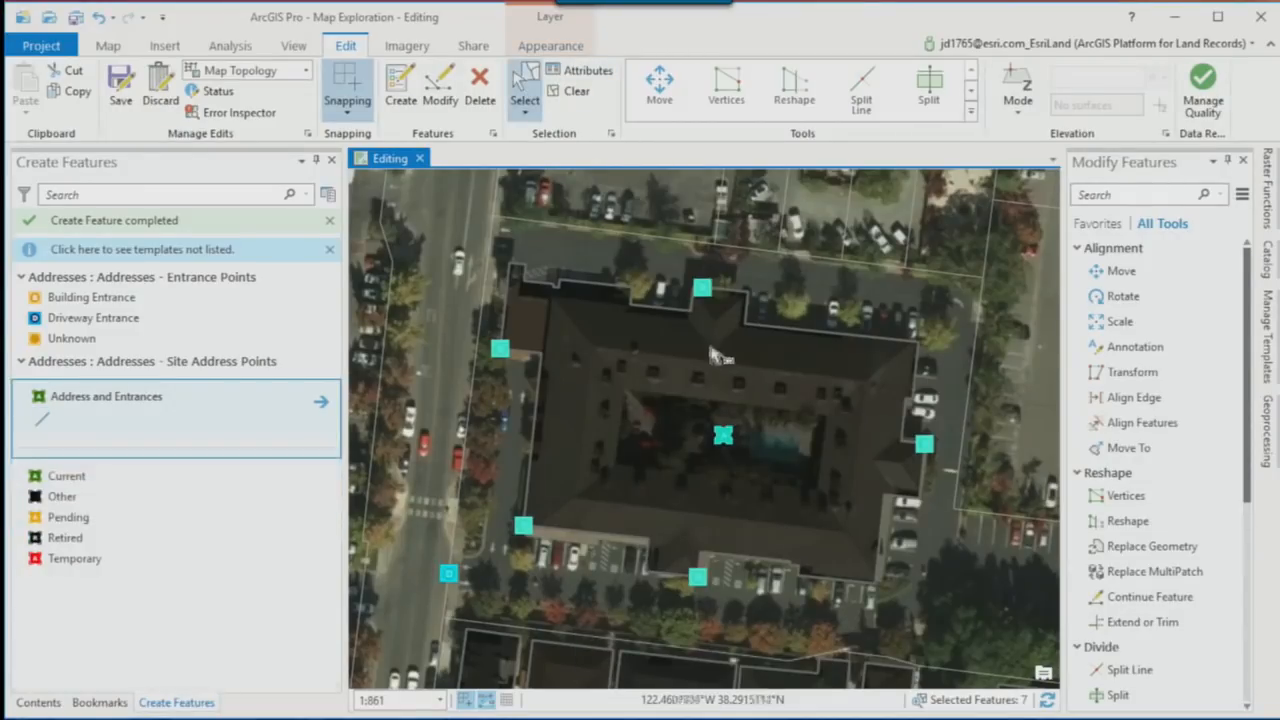
{"action": "left_click_drag", "start_coordinate": [700, 415], "coordinate": [742, 461]}
{"action": "left_click", "coordinate": [724, 441]}
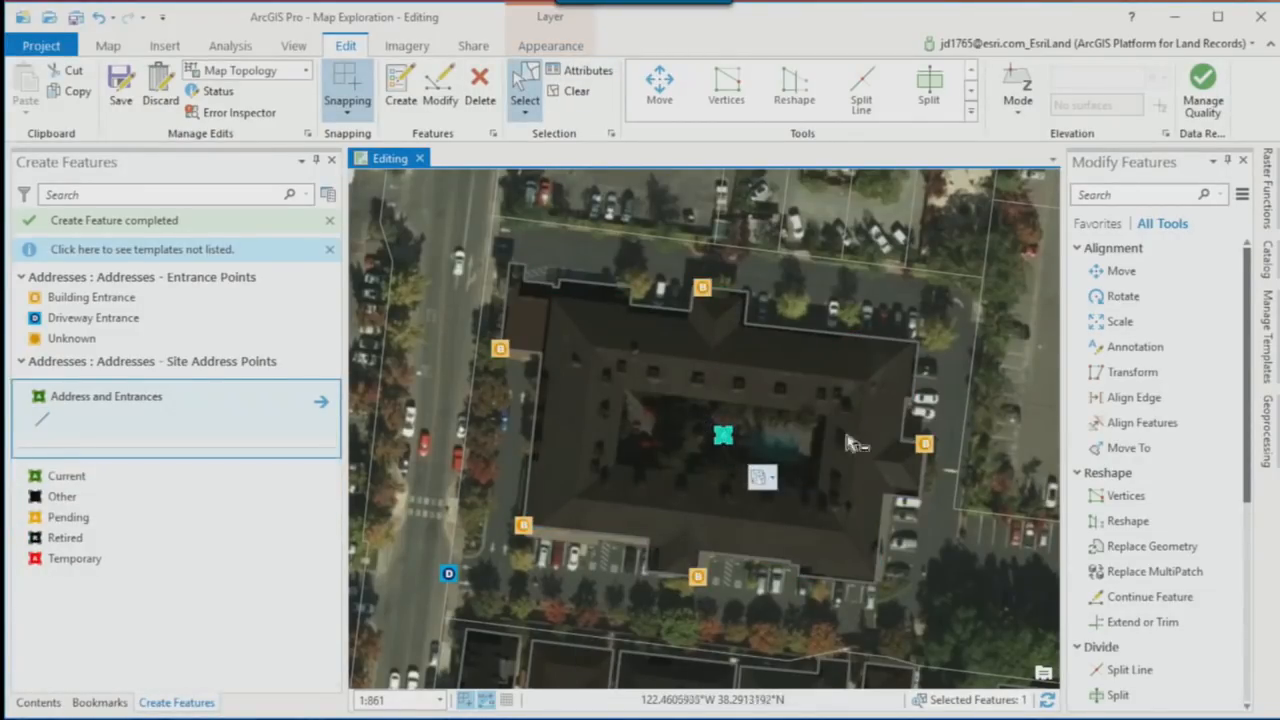
{"action": "left_click", "coordinate": [580, 71]}
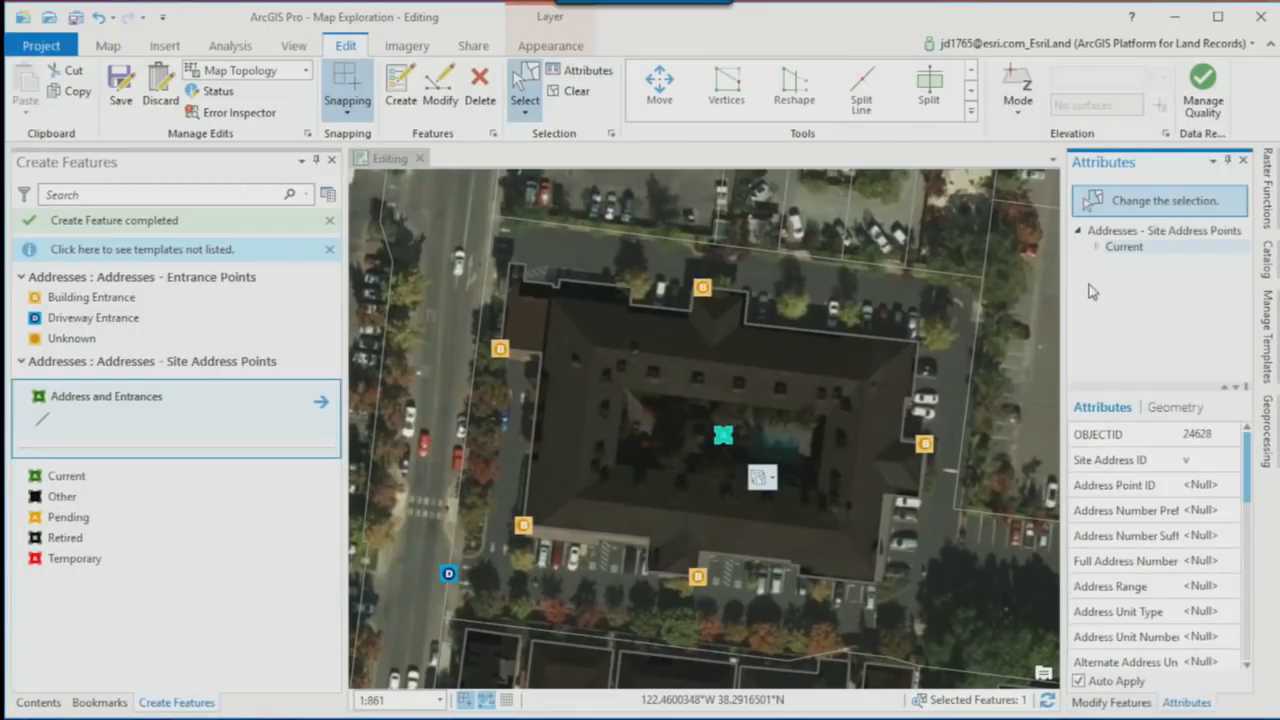
{"action": "left_click", "coordinate": [1095, 247]}
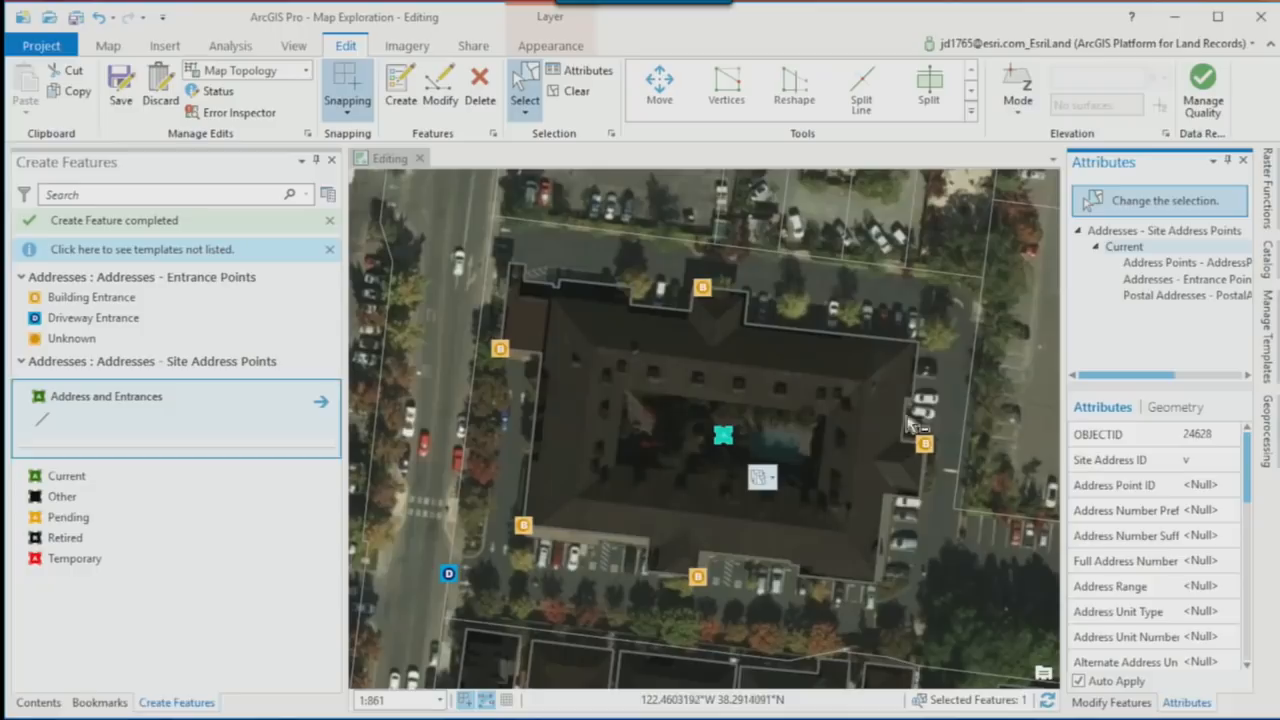
Step: Reselect the site address point and inspect its related Address Points and Postal Addresses records
{"action": "left_click", "coordinate": [752, 462]}
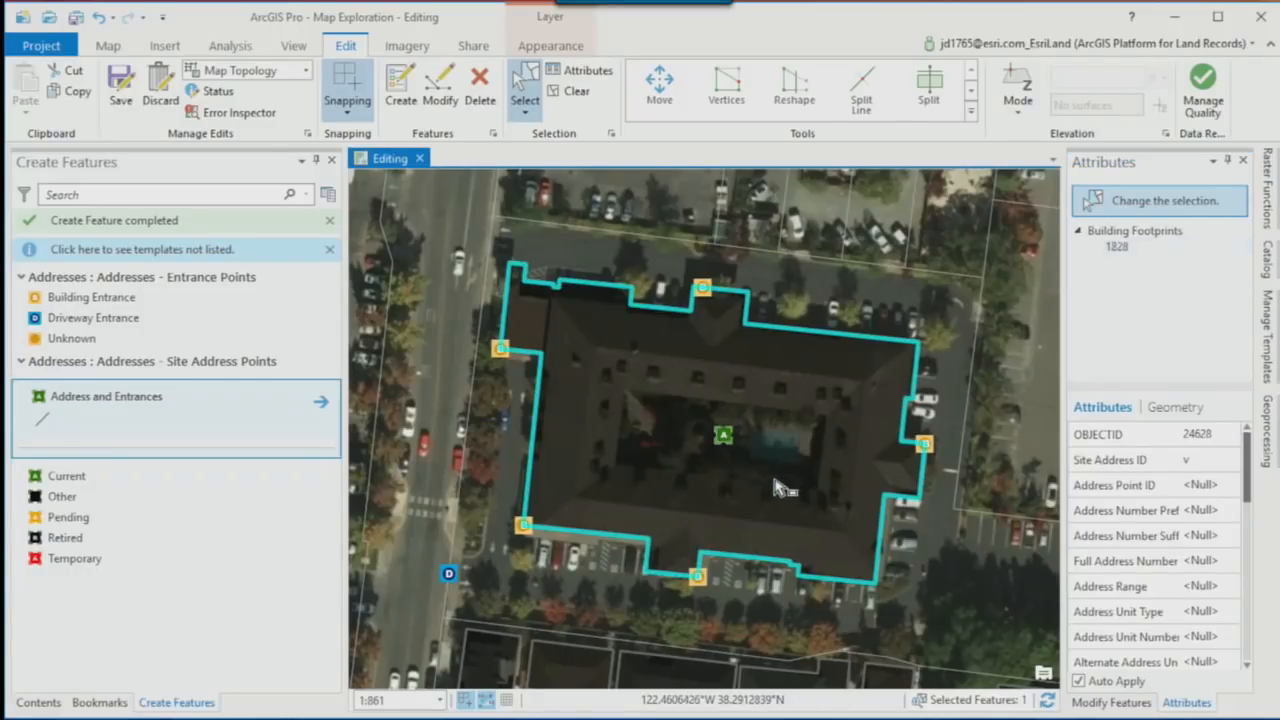
{"action": "left_click", "coordinate": [729, 440]}
{"action": "left_click", "coordinate": [1095, 247]}
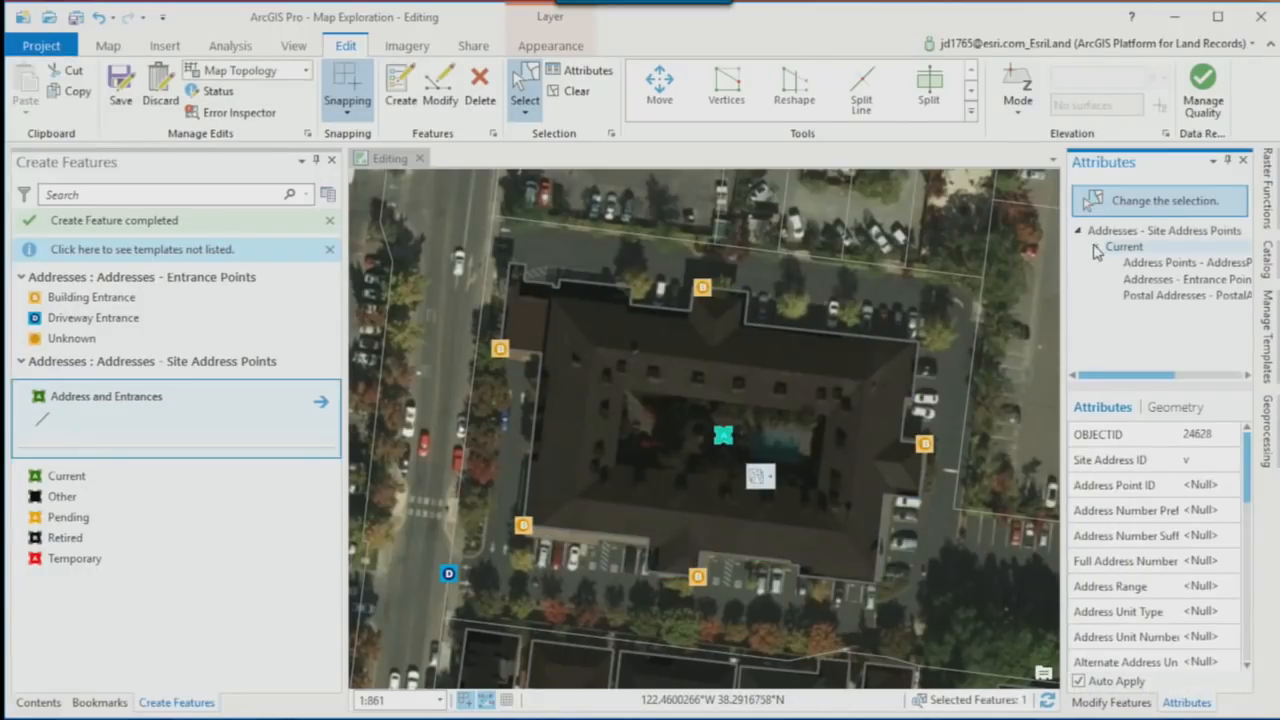
{"action": "left_click", "coordinate": [1175, 264]}
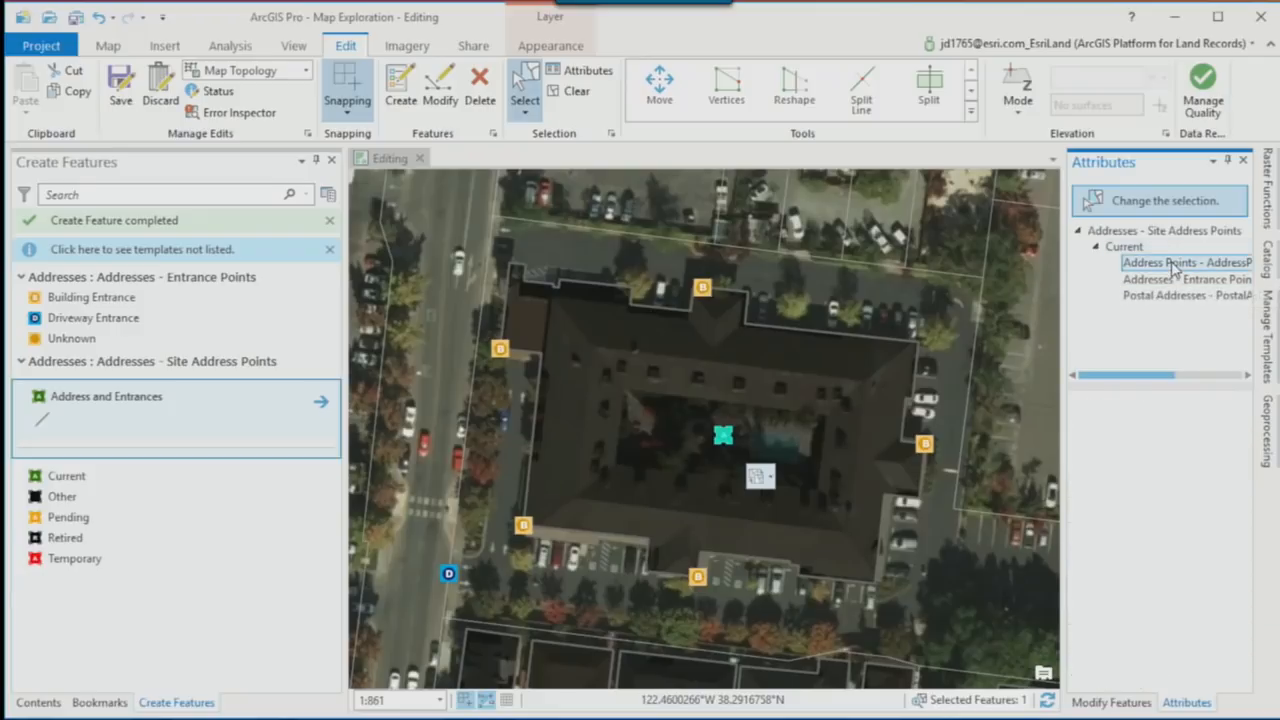
{"action": "left_click", "coordinate": [1160, 295]}
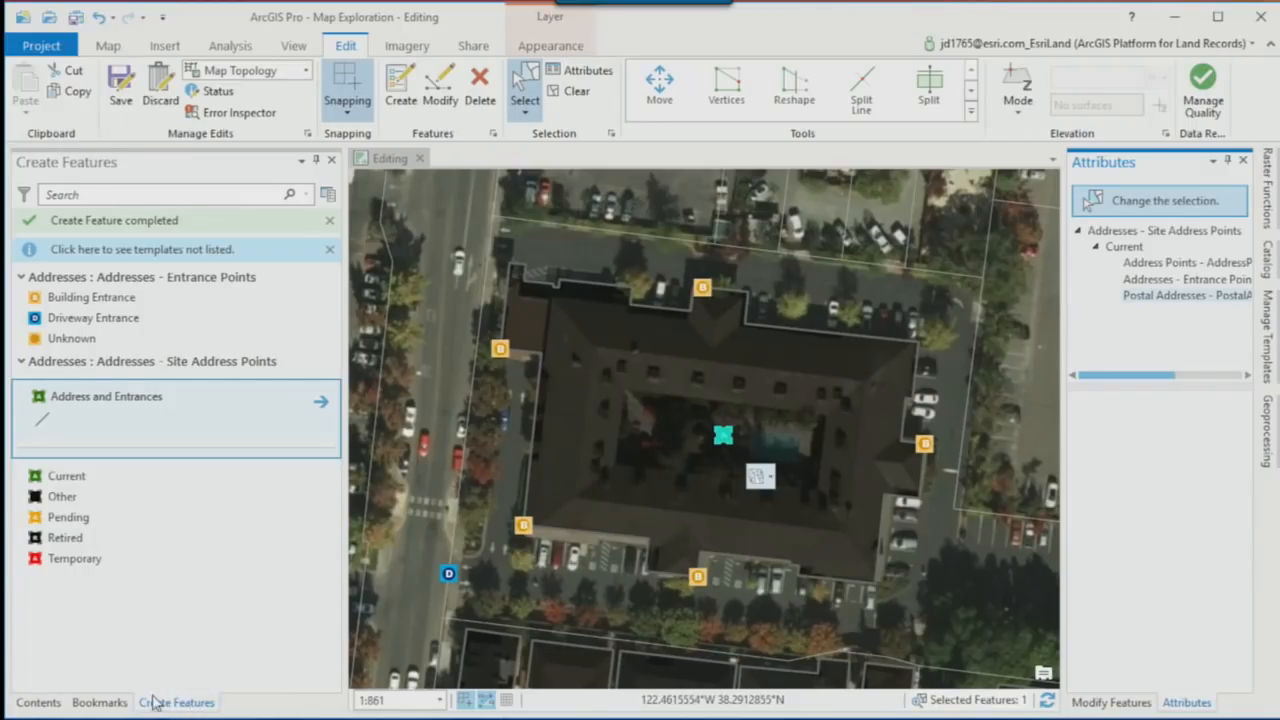
Step: Review the tool and builder settings of the Address and Entrances group template without changing them
{"action": "left_click", "coordinate": [330, 195]}
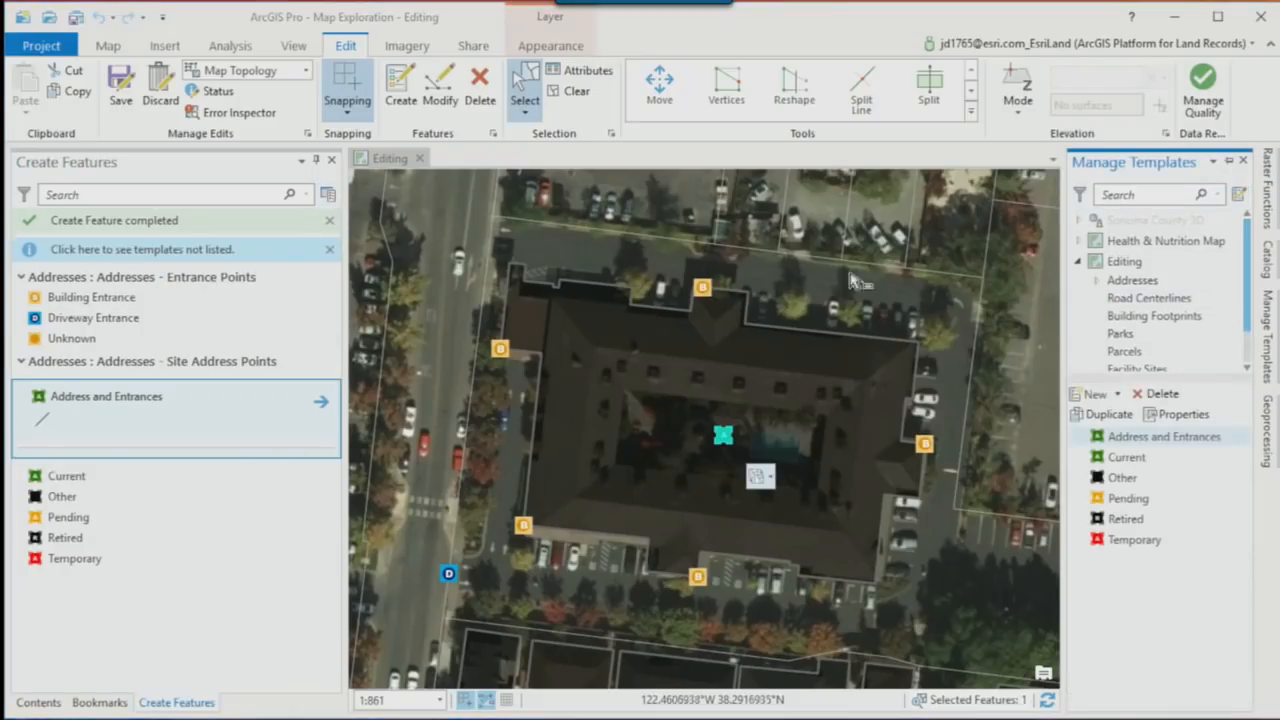
{"action": "left_click", "coordinate": [1188, 414]}
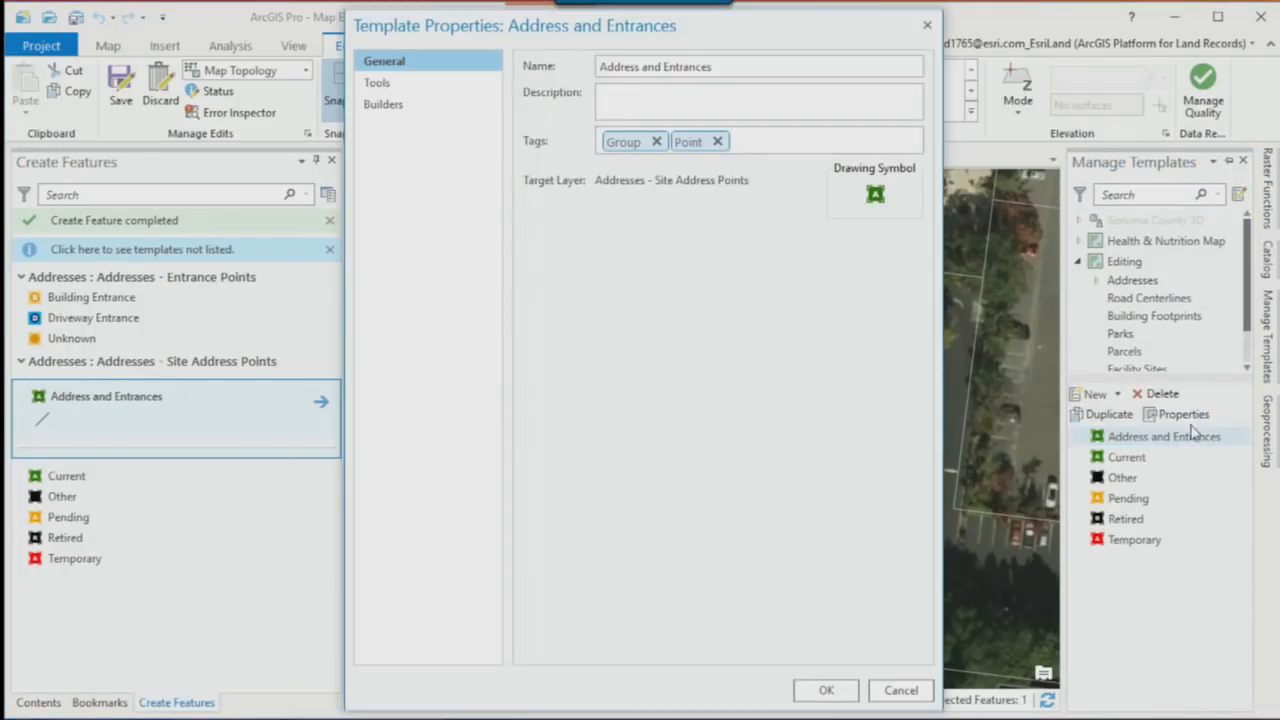
{"action": "left_click", "coordinate": [405, 84]}
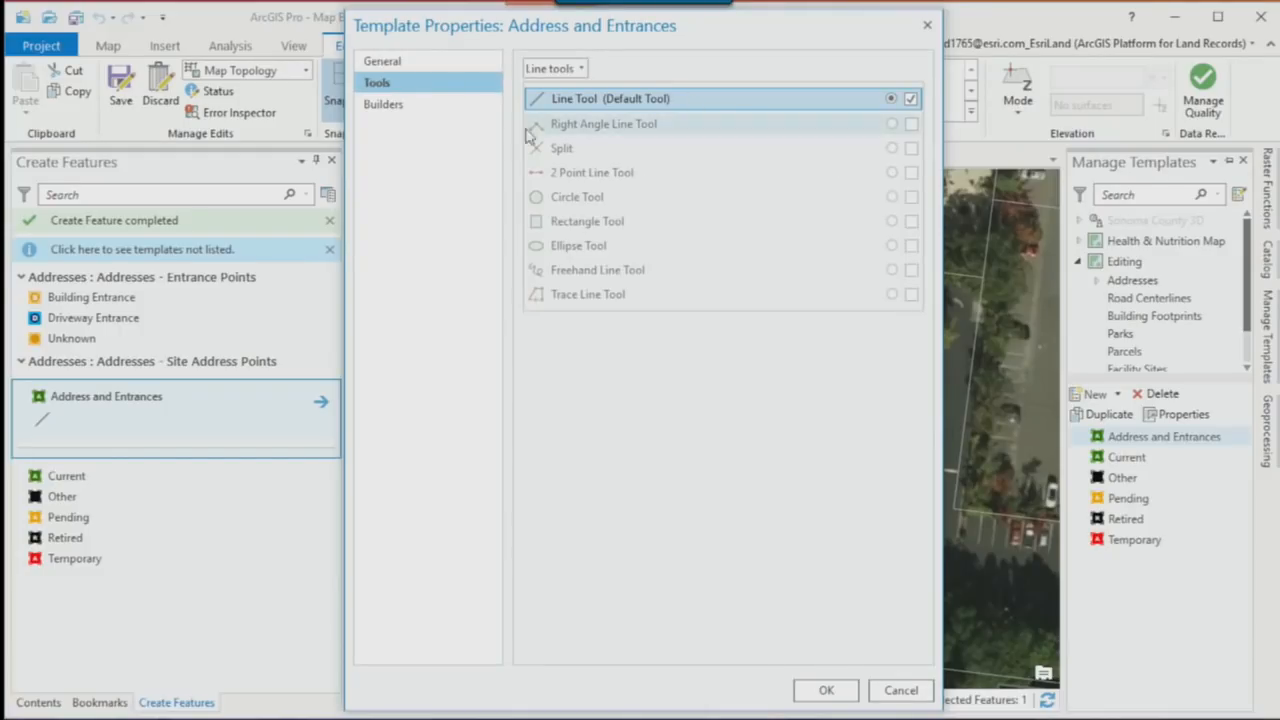
{"action": "left_click", "coordinate": [398, 106]}
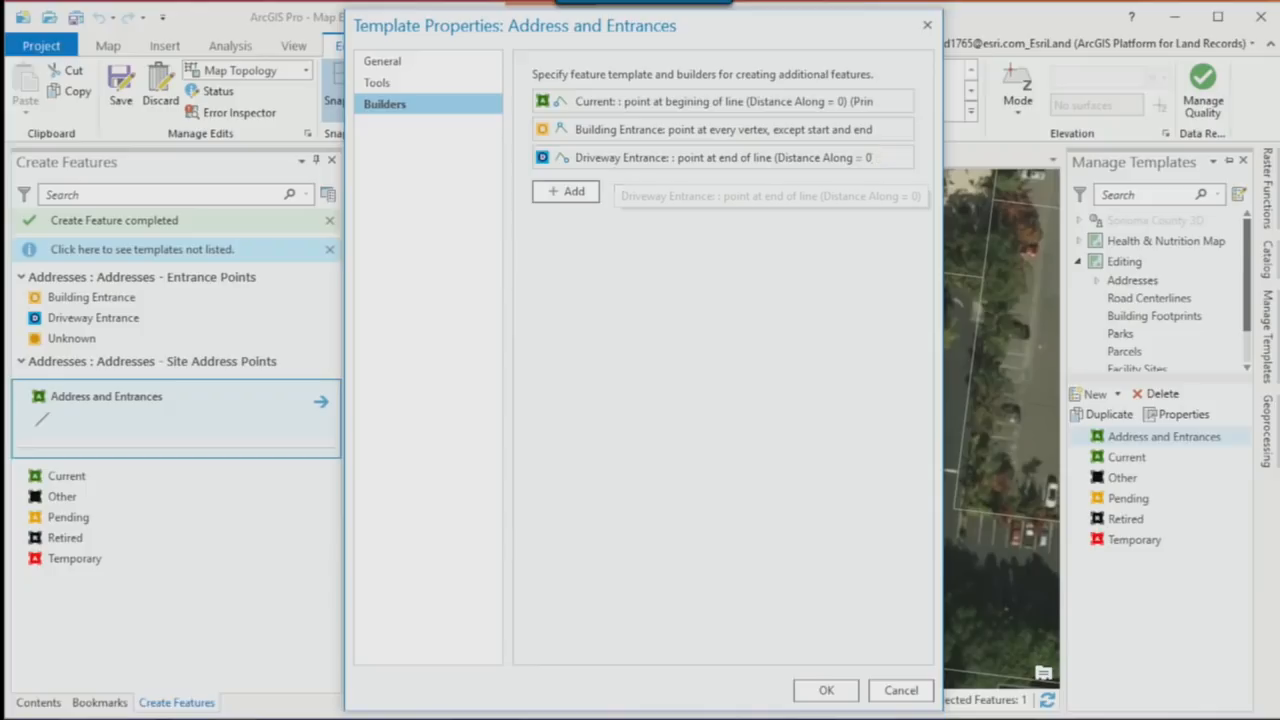
{"action": "left_click", "coordinate": [900, 690]}
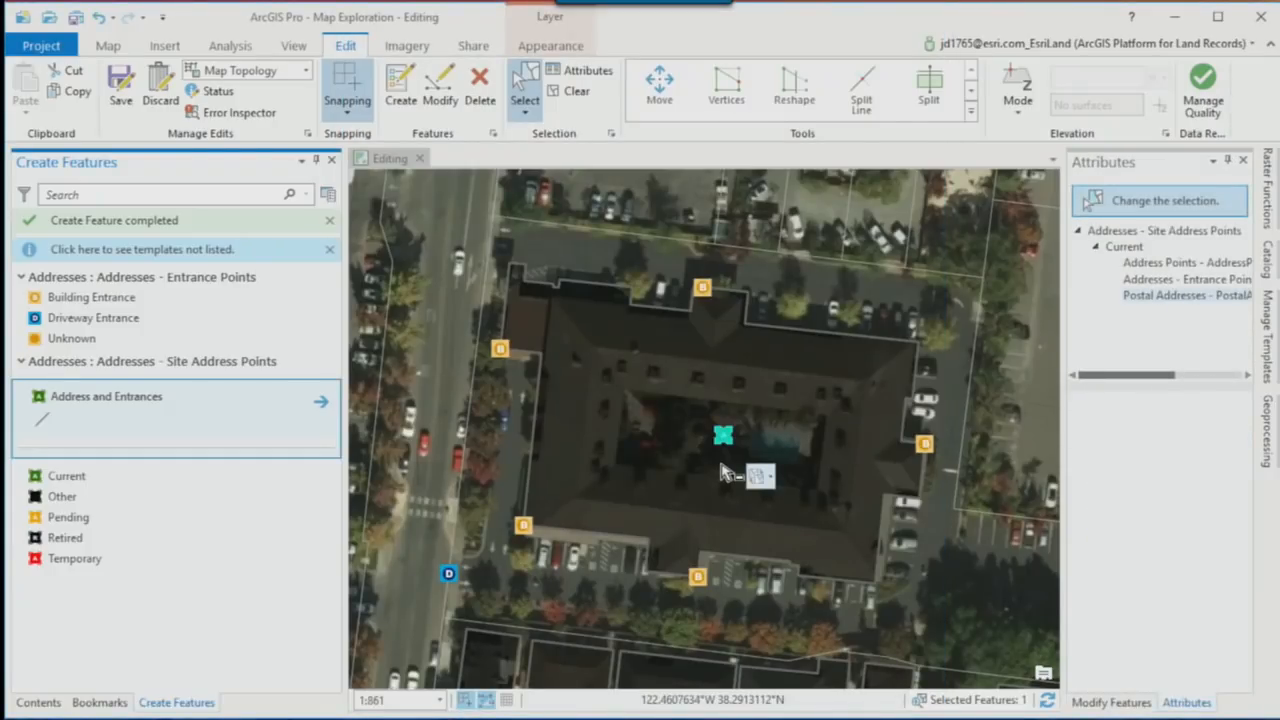
Step: Open the recent Analysis and Automation project without saving Map Exploration, and close the Attributes and Modify Features panes
{"action": "left_click", "coordinate": [46, 44]}
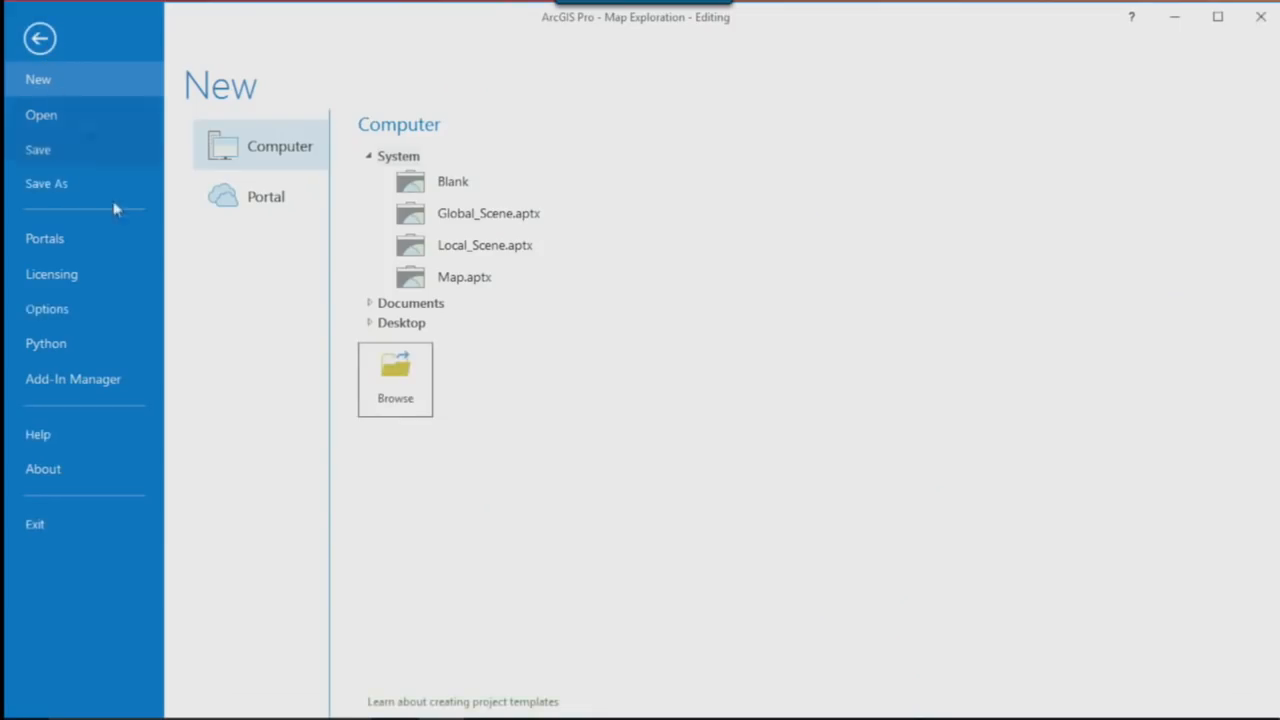
{"action": "left_click", "coordinate": [56, 118]}
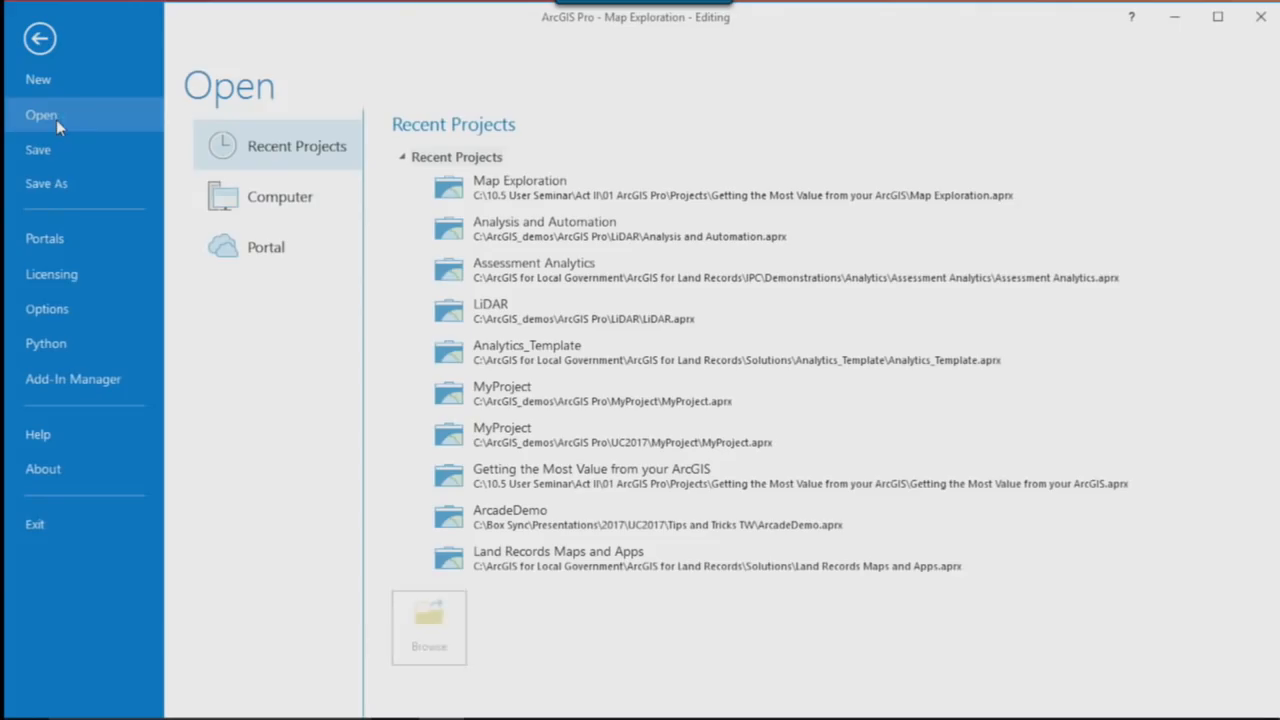
{"action": "left_click", "coordinate": [546, 236]}
{"action": "left_click", "coordinate": [697, 384]}
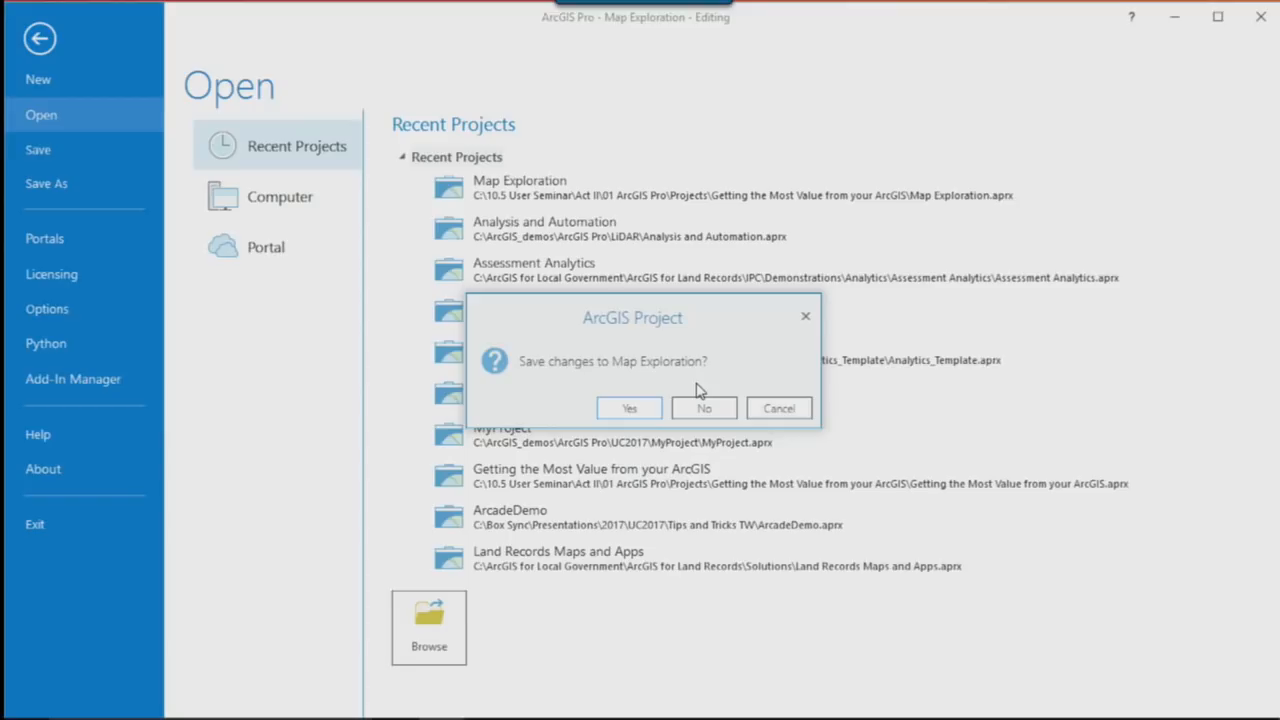
{"action": "left_click", "coordinate": [704, 406]}
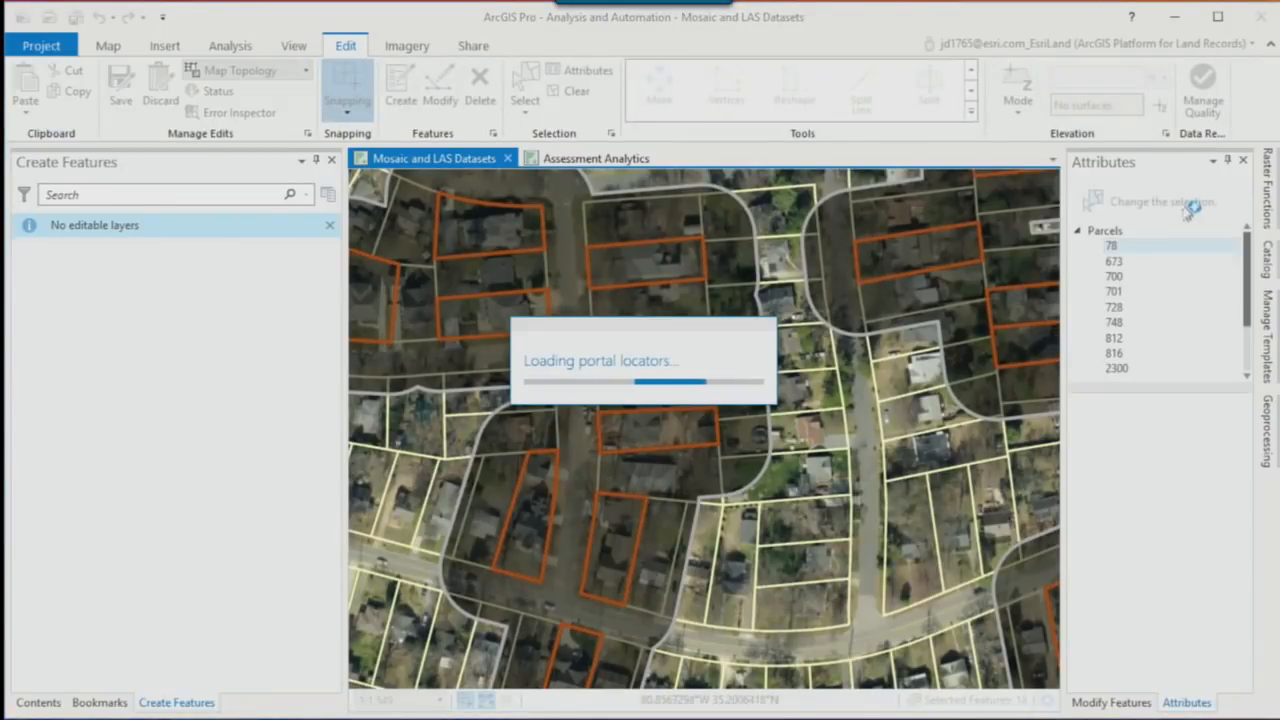
{"action": "left_click", "coordinate": [1243, 161]}
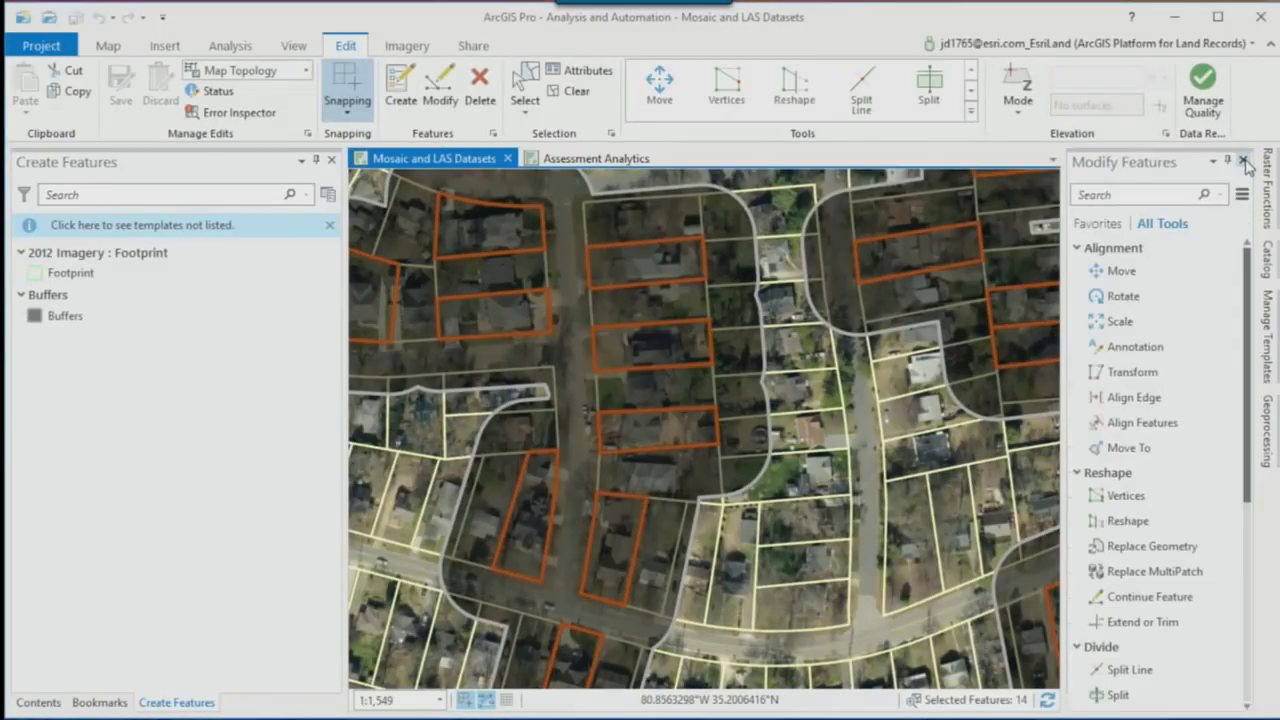
{"action": "left_click", "coordinate": [1243, 161]}
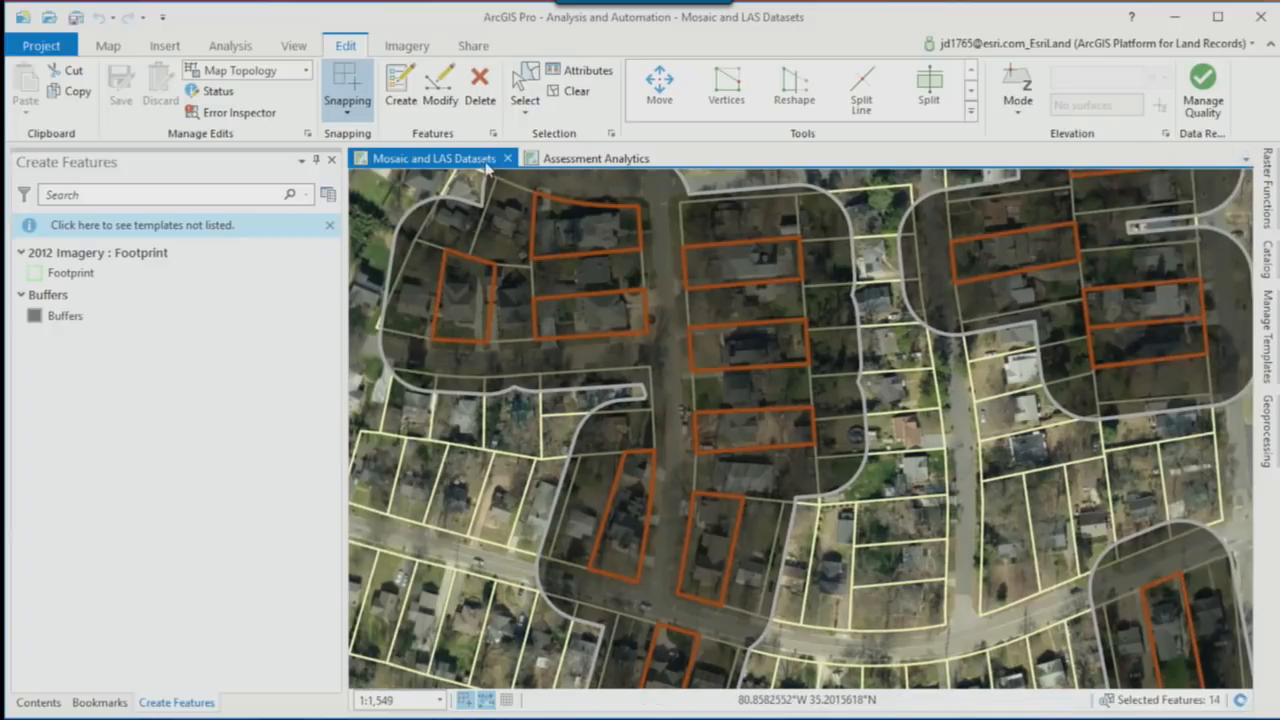
Step: Look through the analysis tools gallery and add the favorite Buffer geoprocessing tool to it
{"action": "left_click", "coordinate": [125, 47]}
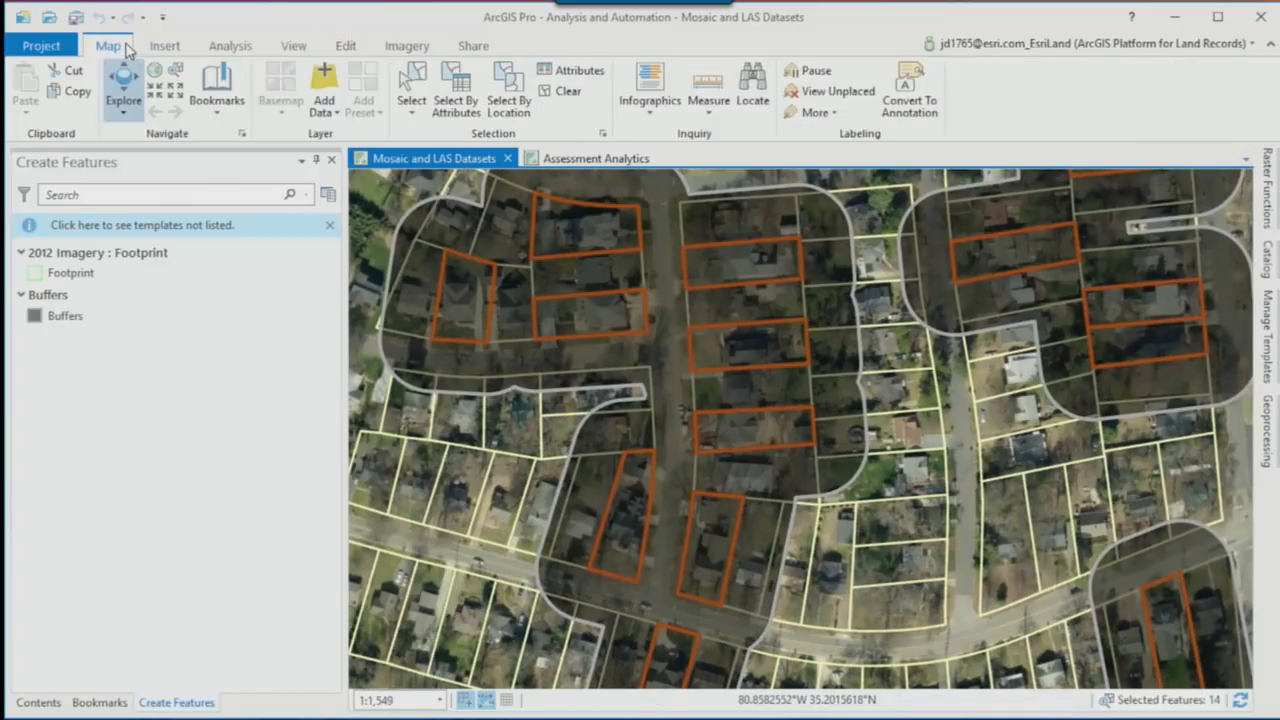
{"action": "left_click", "coordinate": [228, 46]}
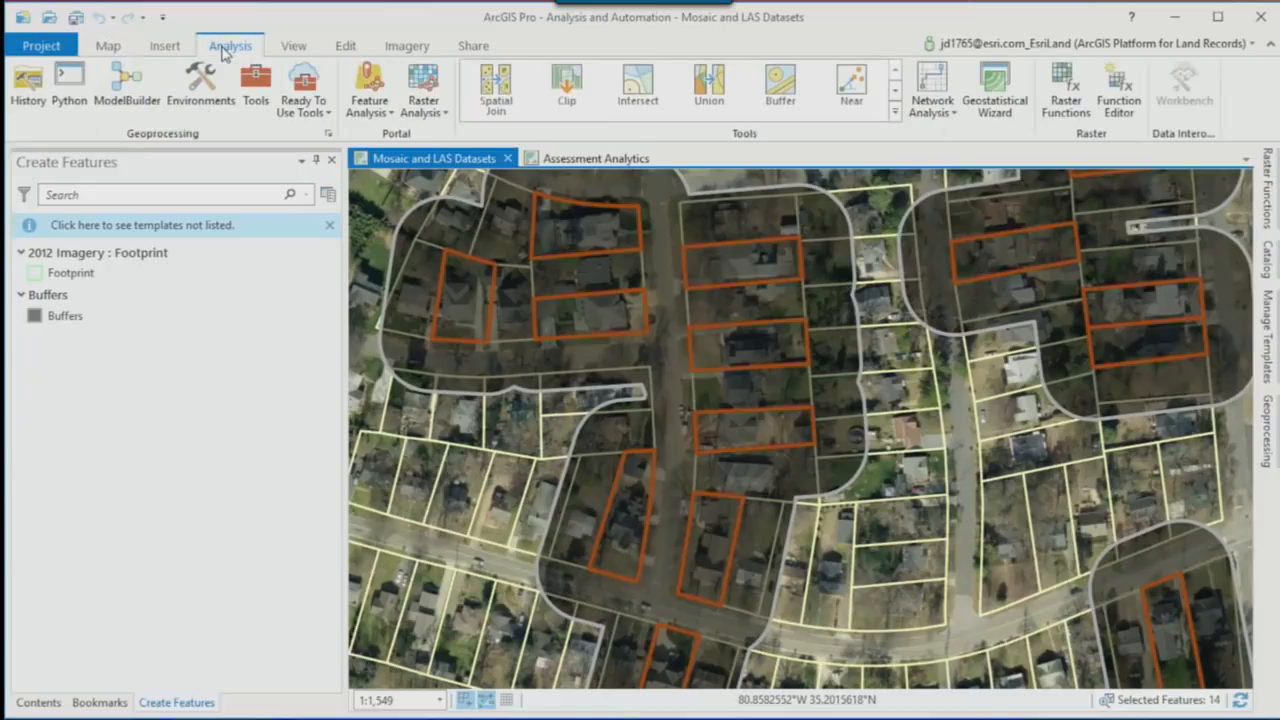
{"action": "left_click", "coordinate": [894, 112]}
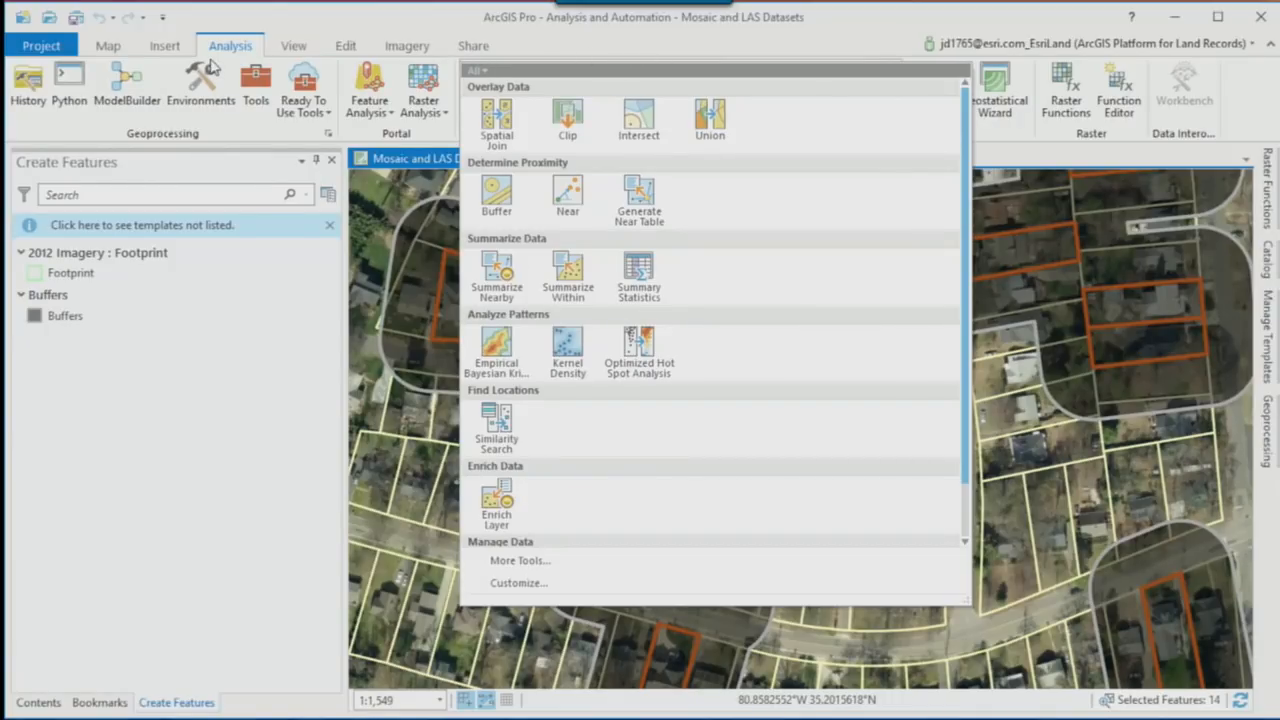
{"action": "left_click", "coordinate": [252, 85]}
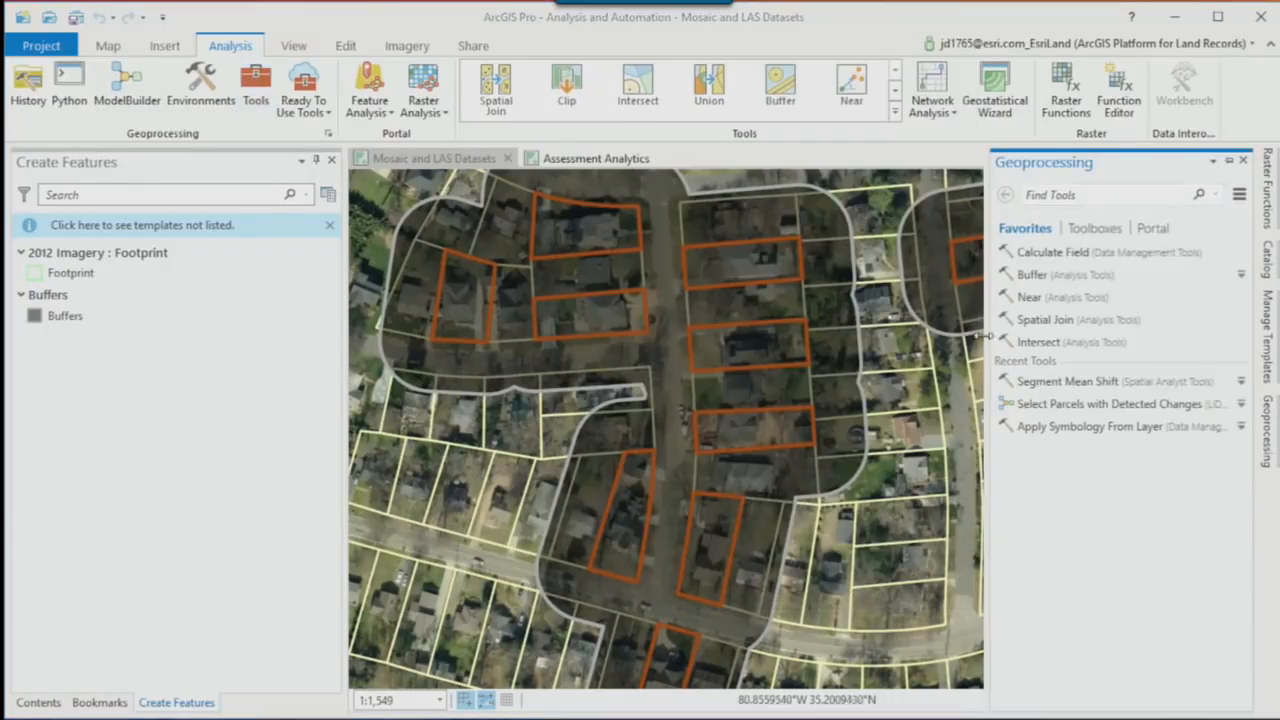
{"action": "right_click", "coordinate": [1038, 282]}
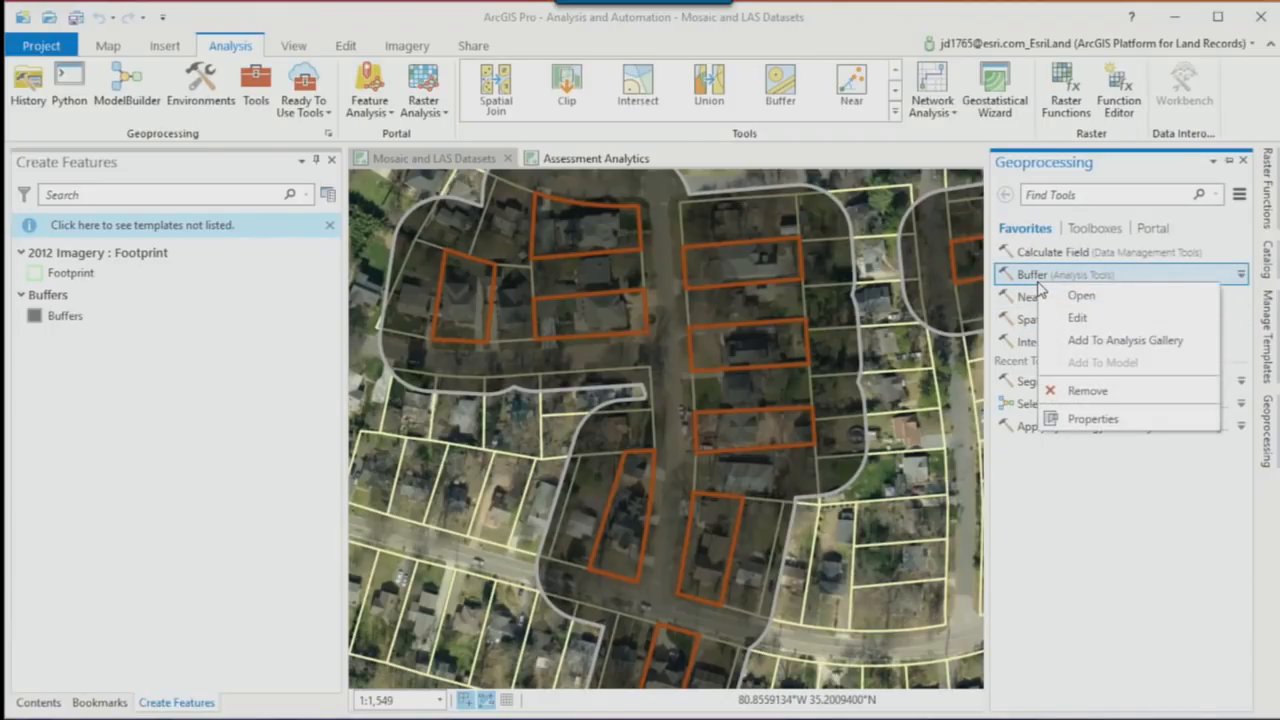
{"action": "left_click", "coordinate": [1150, 341]}
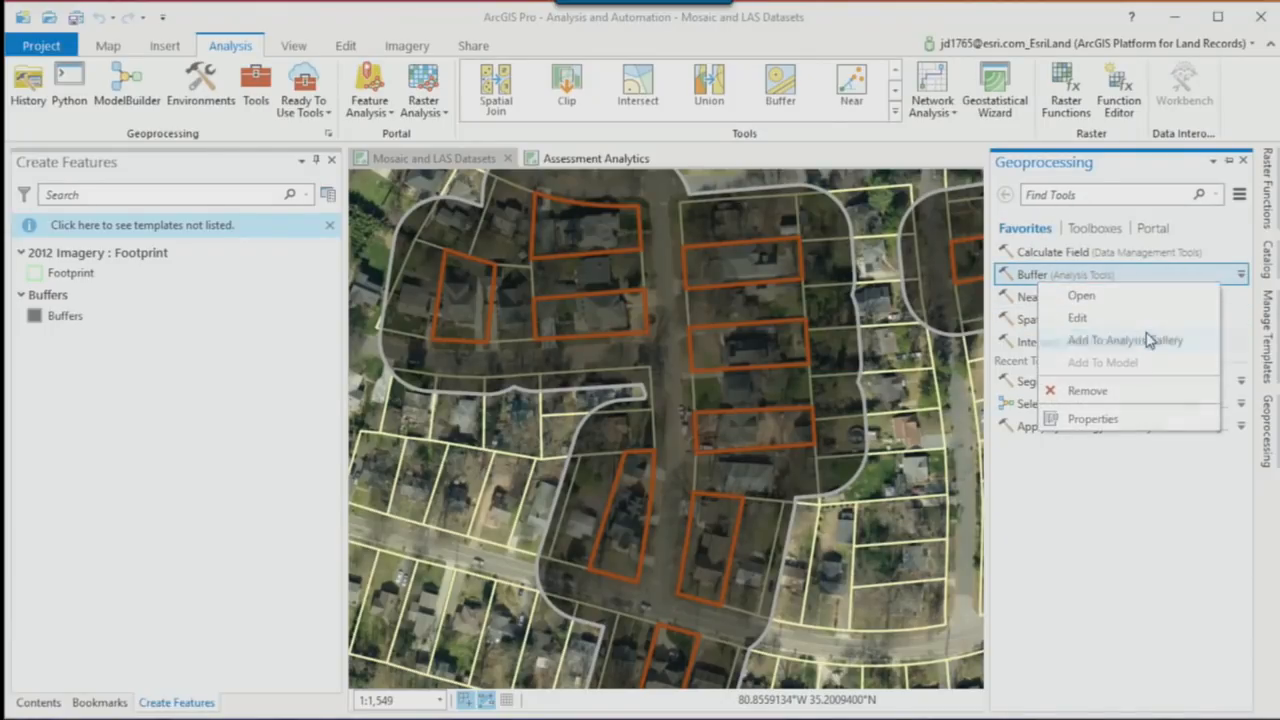
Step: Customize the analysis gallery by deleting its Overlay Data and Enrich Data groups
{"action": "left_click", "coordinate": [895, 111]}
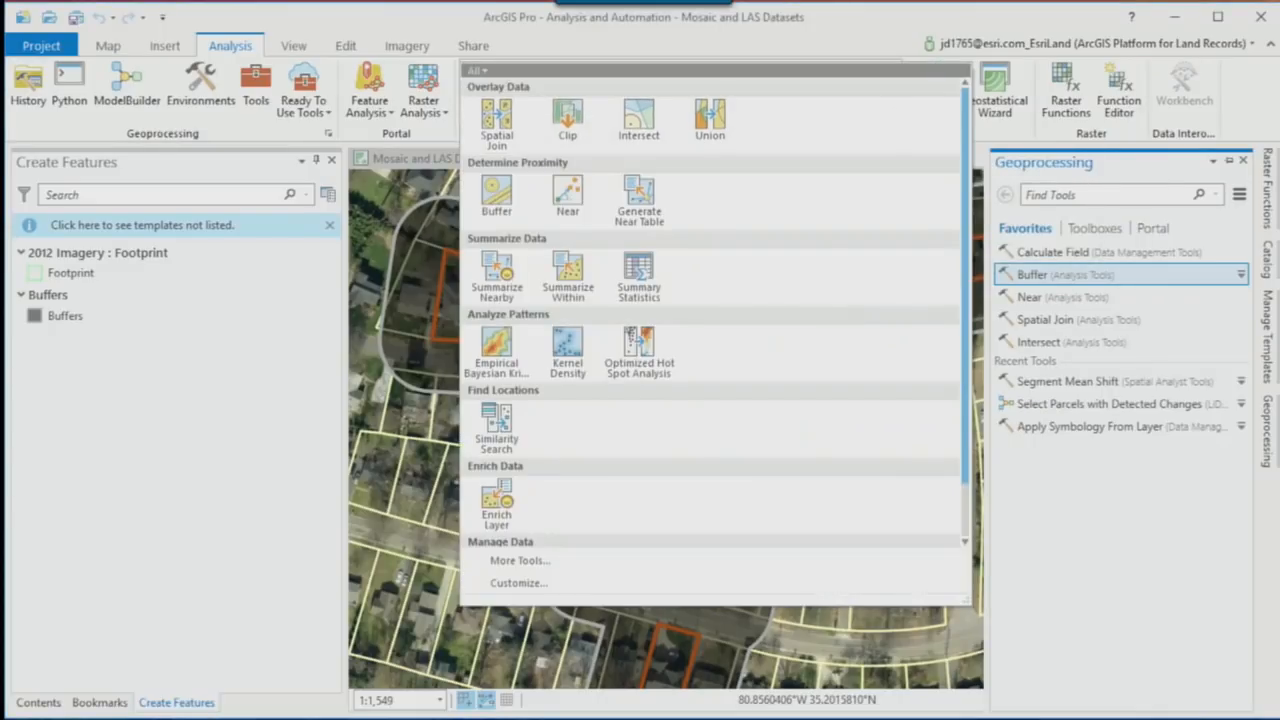
{"action": "left_click", "coordinate": [507, 583]}
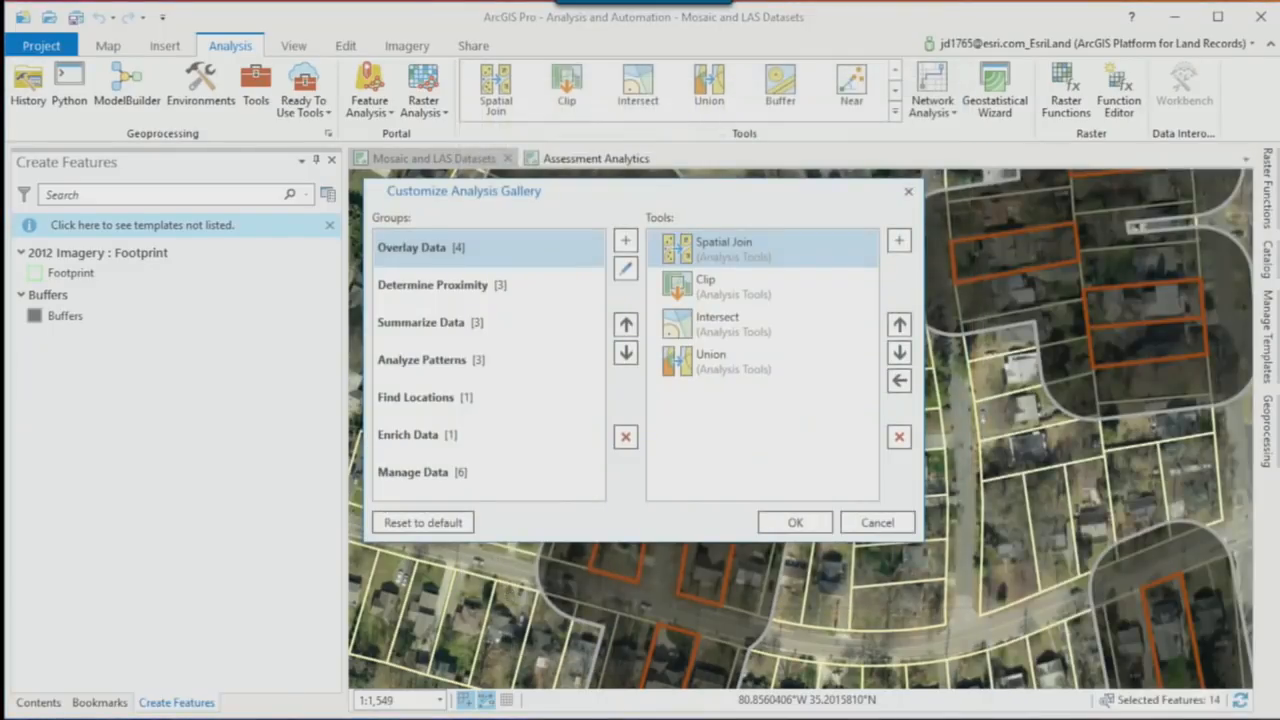
{"action": "right_click", "coordinate": [433, 250]}
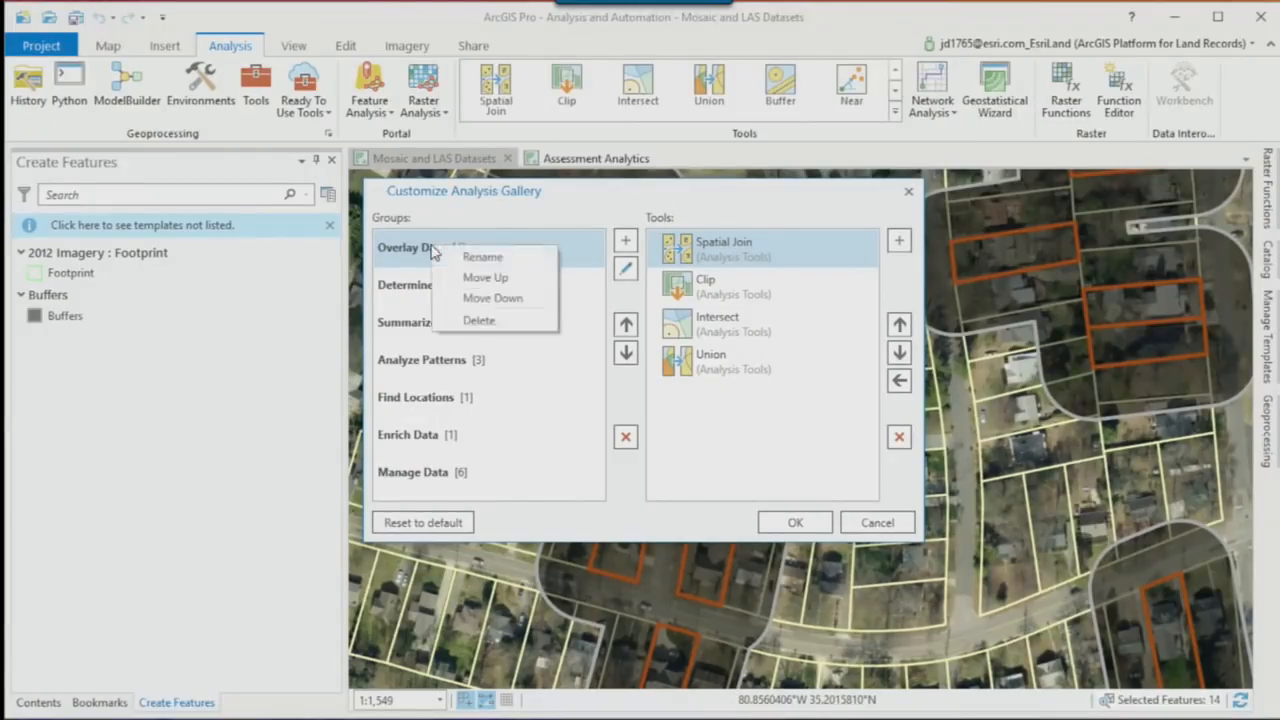
{"action": "left_click", "coordinate": [479, 322]}
{"action": "left_click", "coordinate": [438, 400]}
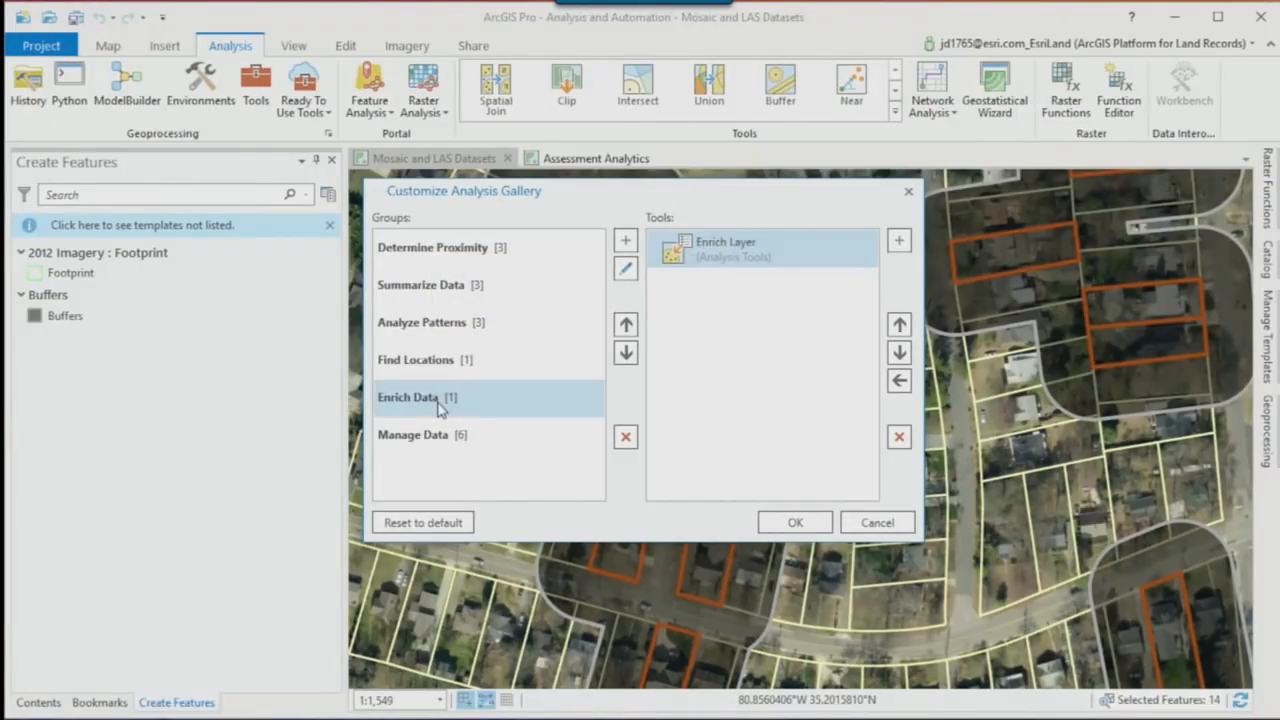
{"action": "right_click", "coordinate": [438, 406]}
{"action": "left_click", "coordinate": [485, 478]}
{"action": "left_click", "coordinate": [792, 524]}
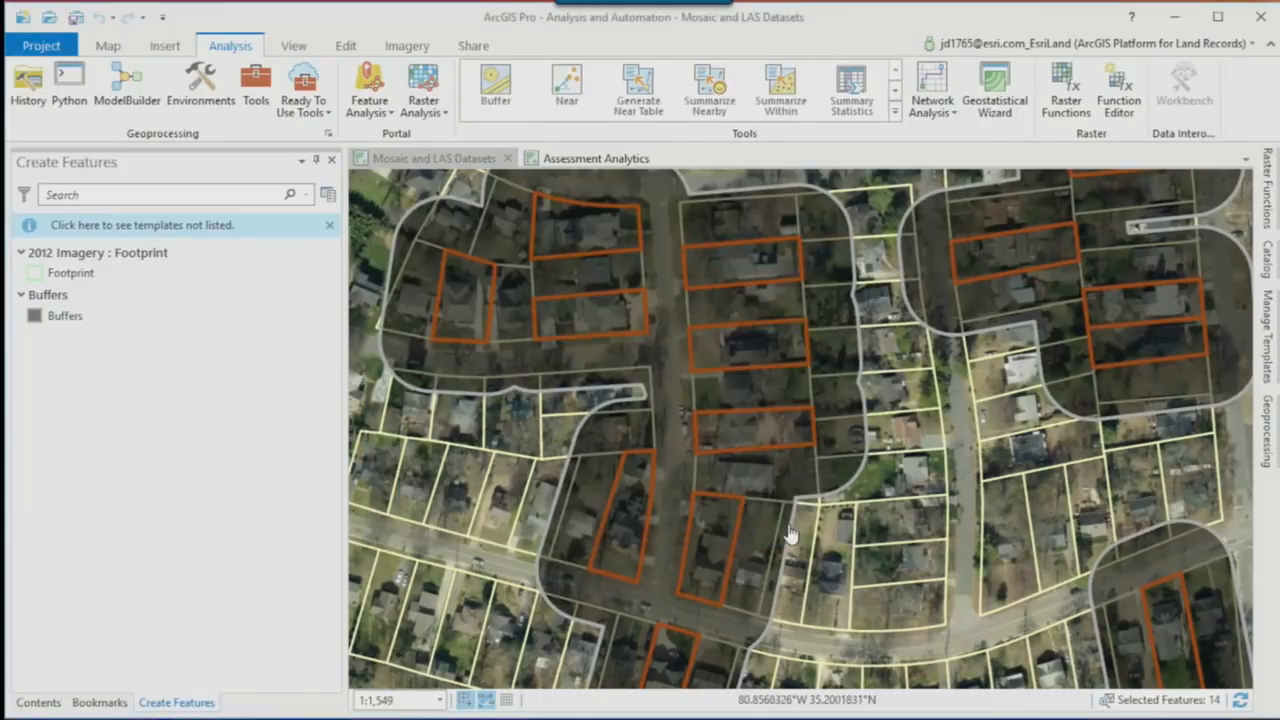
Step: Reset the analysis gallery's groups and tools to their defaults
{"action": "left_click", "coordinate": [894, 112]}
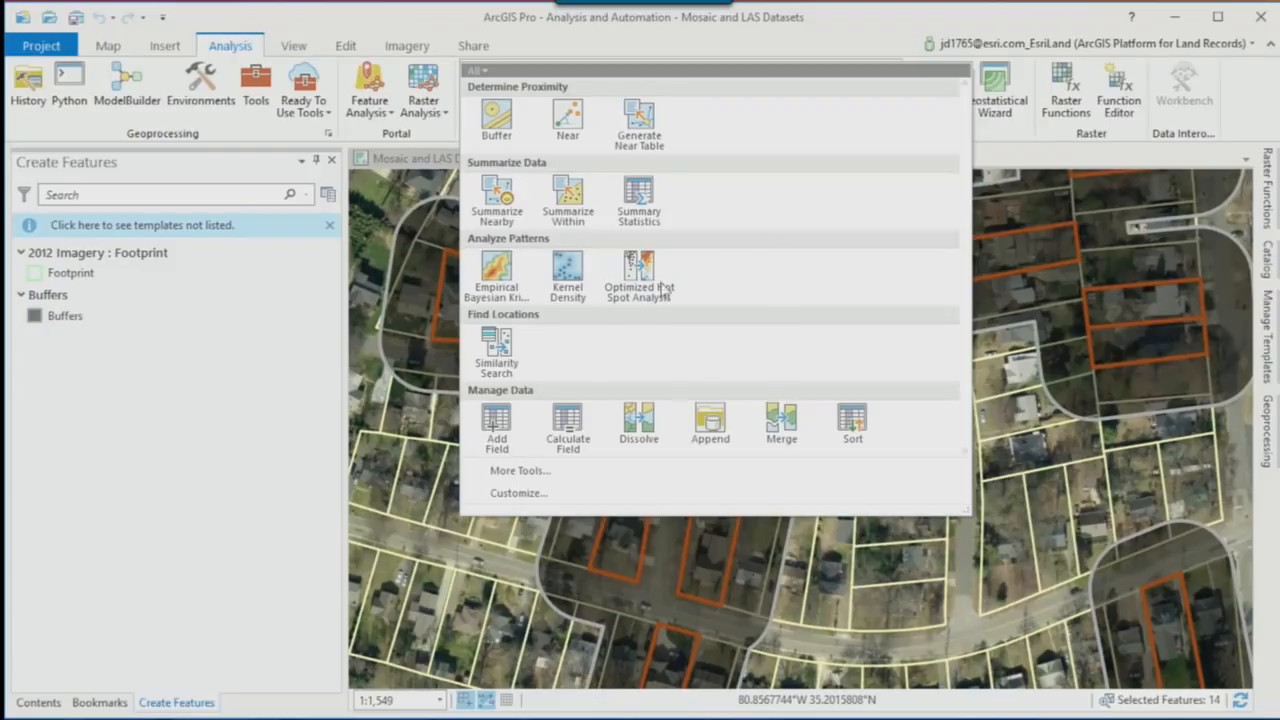
{"action": "left_click", "coordinate": [490, 494]}
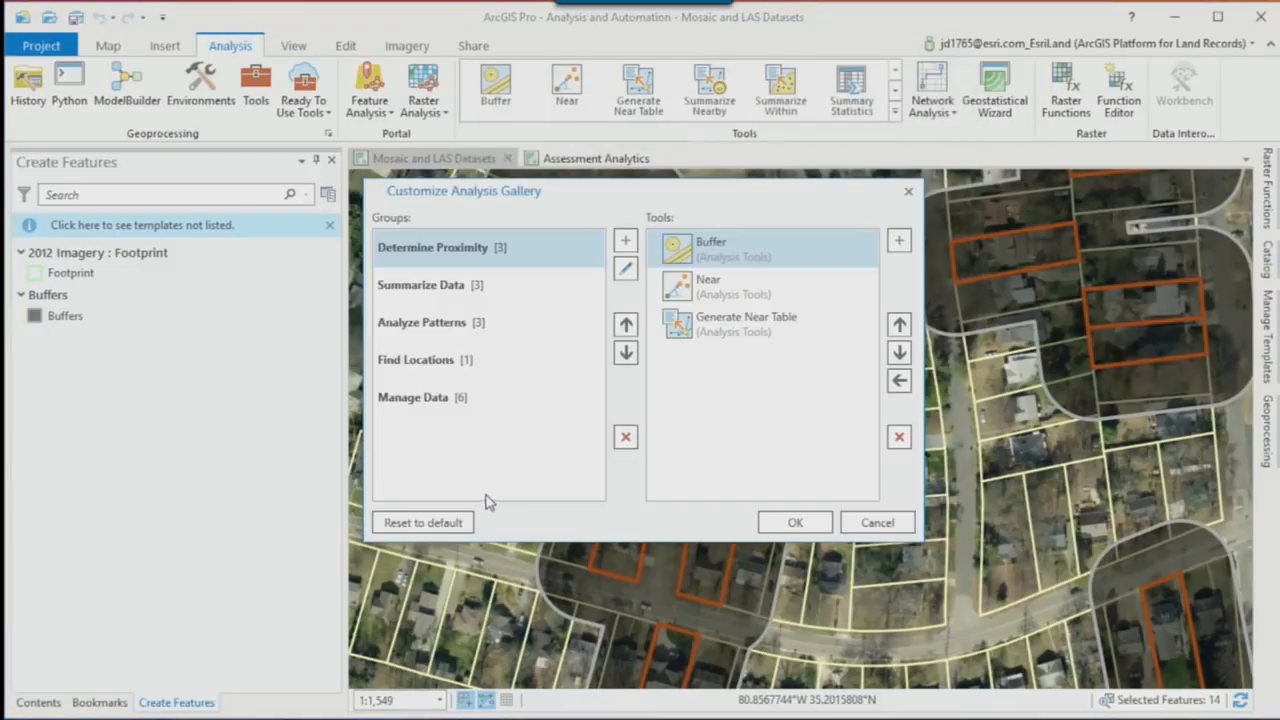
{"action": "left_click", "coordinate": [405, 524]}
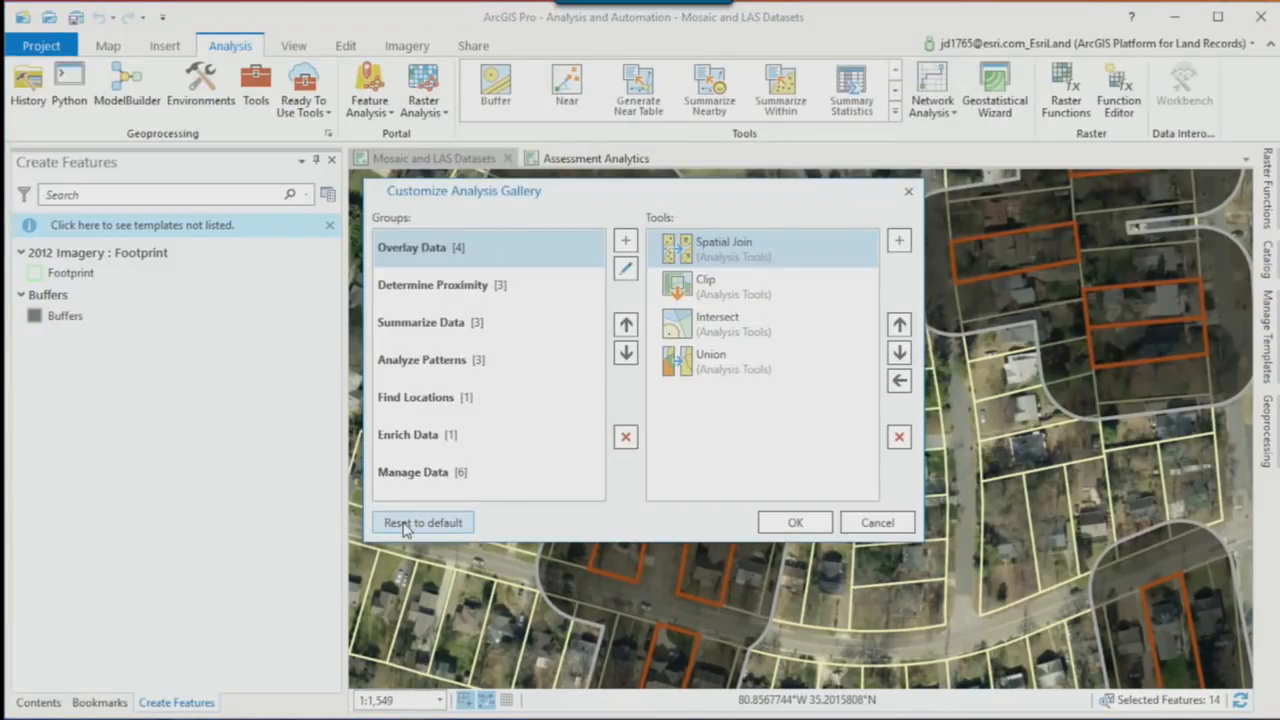
{"action": "left_click", "coordinate": [815, 528]}
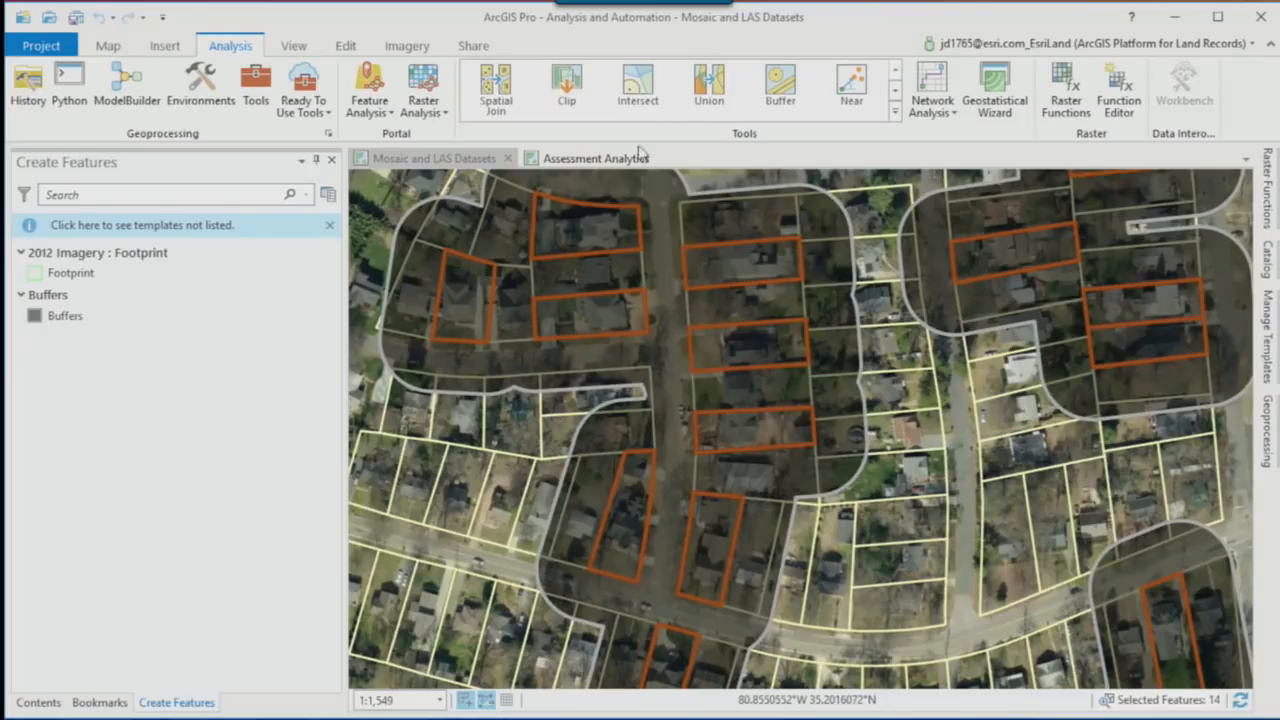
Step: Open the Select Parcels with Detected Changes model from the project's LiDAR.tbx toolbox for editing
{"action": "left_click", "coordinate": [482, 162]}
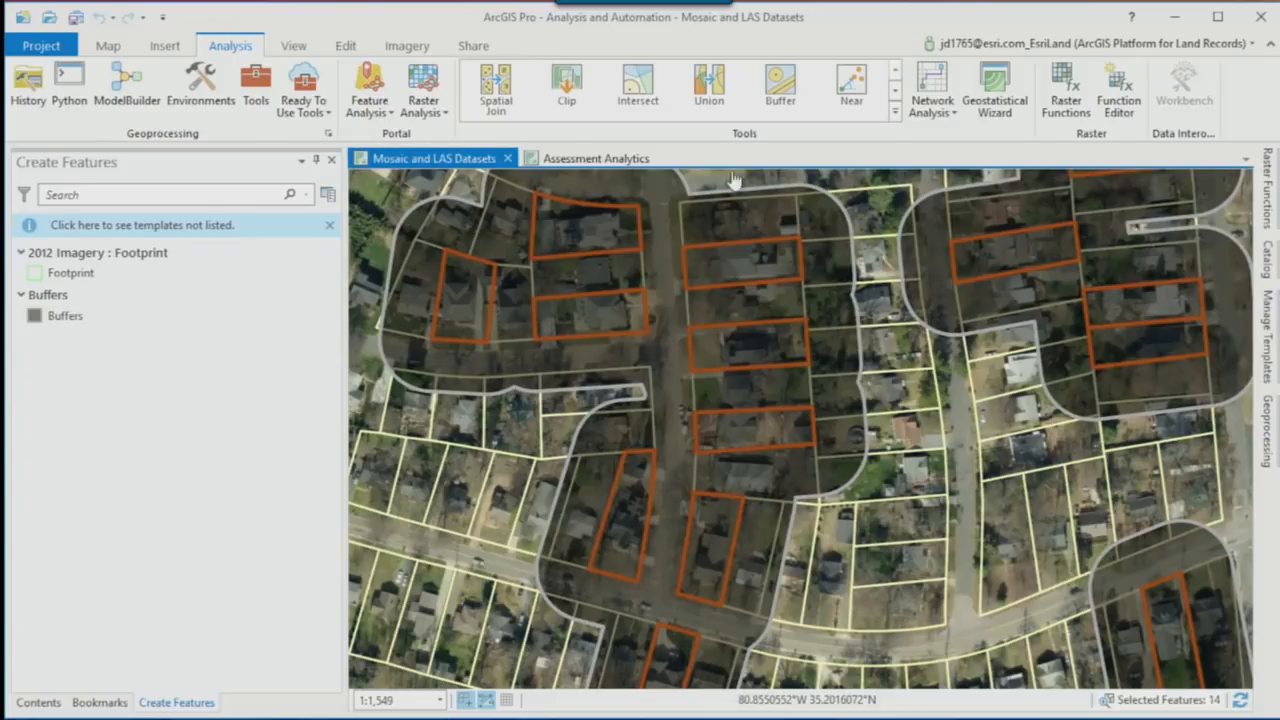
{"action": "left_click", "coordinate": [1265, 258]}
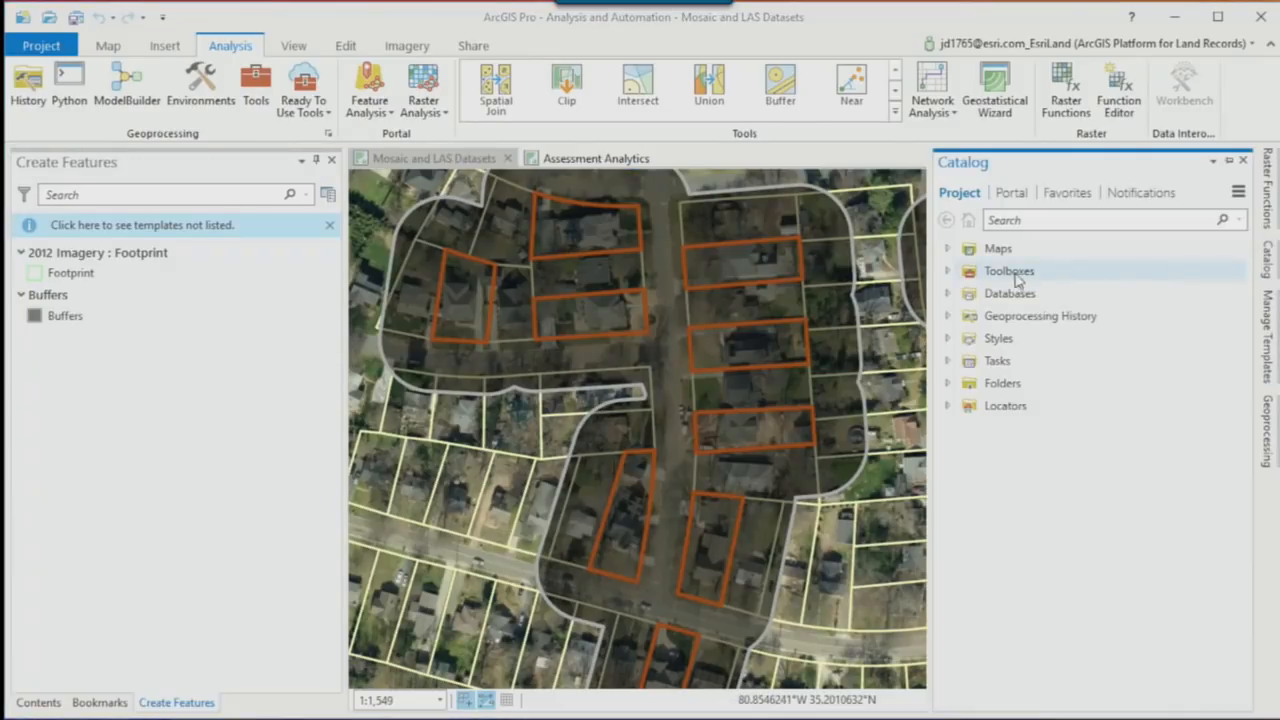
{"action": "left_click", "coordinate": [947, 271]}
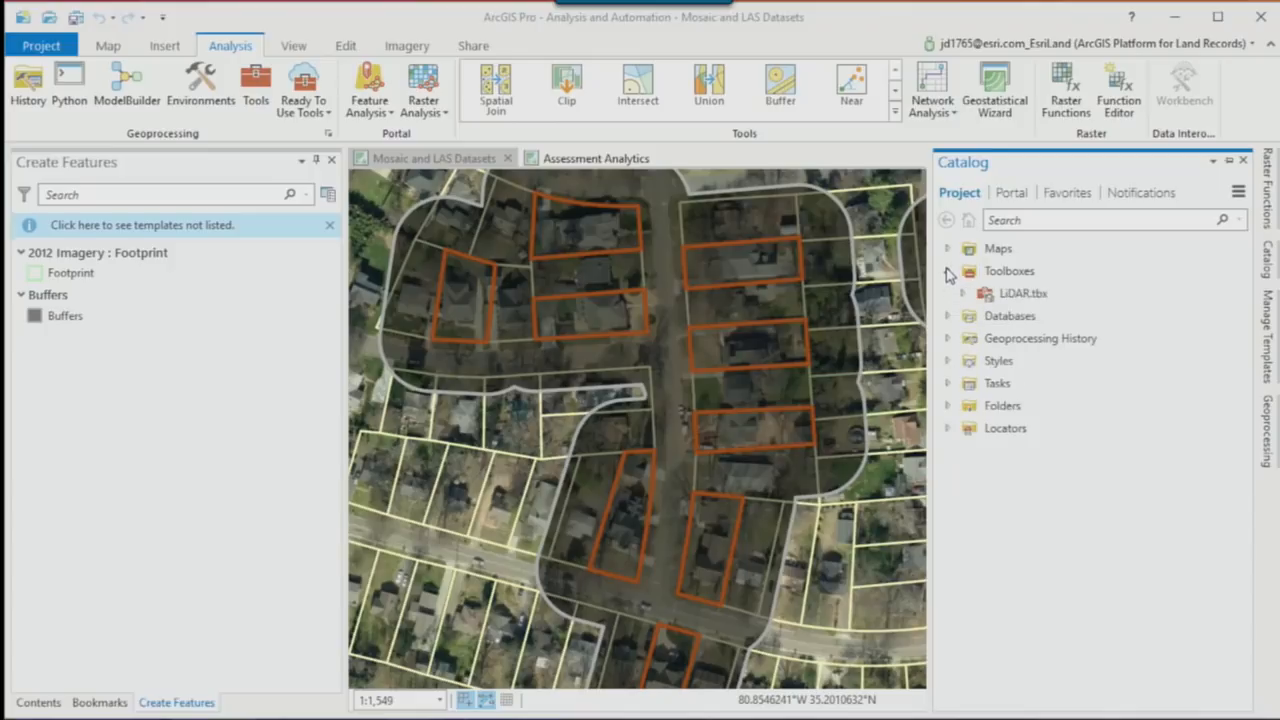
{"action": "left_click", "coordinate": [962, 293]}
{"action": "right_click", "coordinate": [1048, 343]}
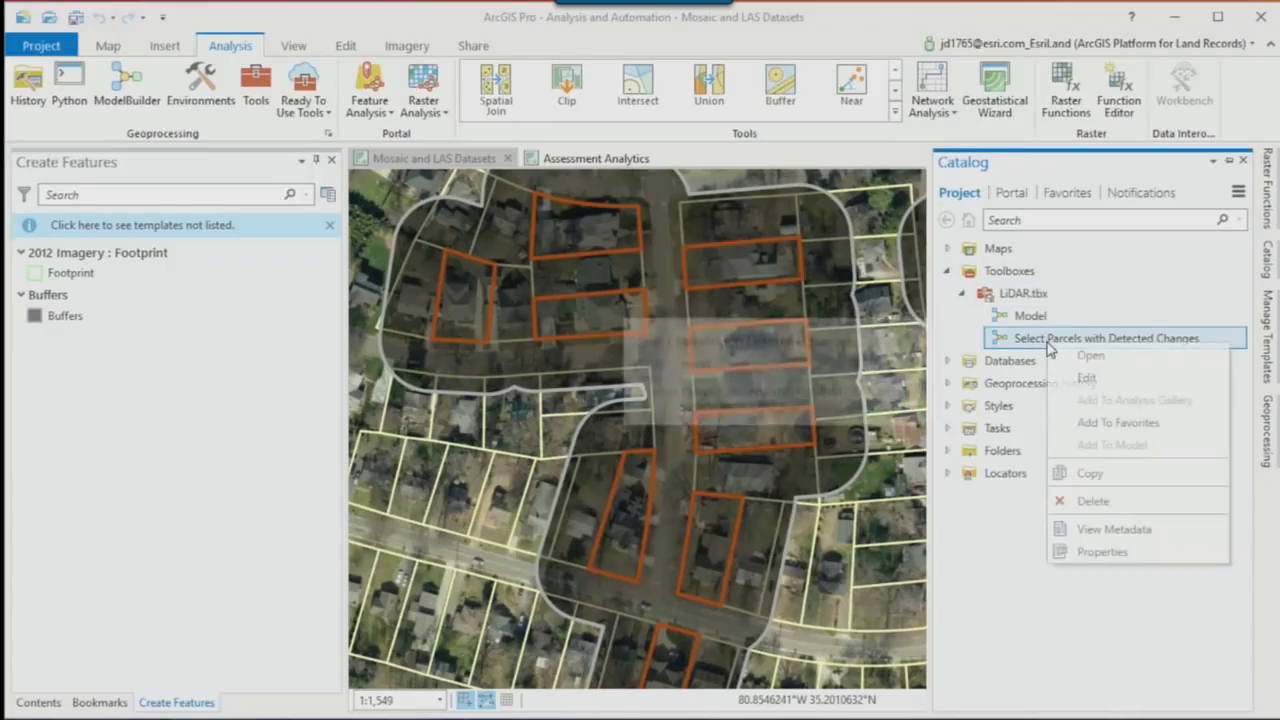
{"action": "left_click", "coordinate": [1075, 380]}
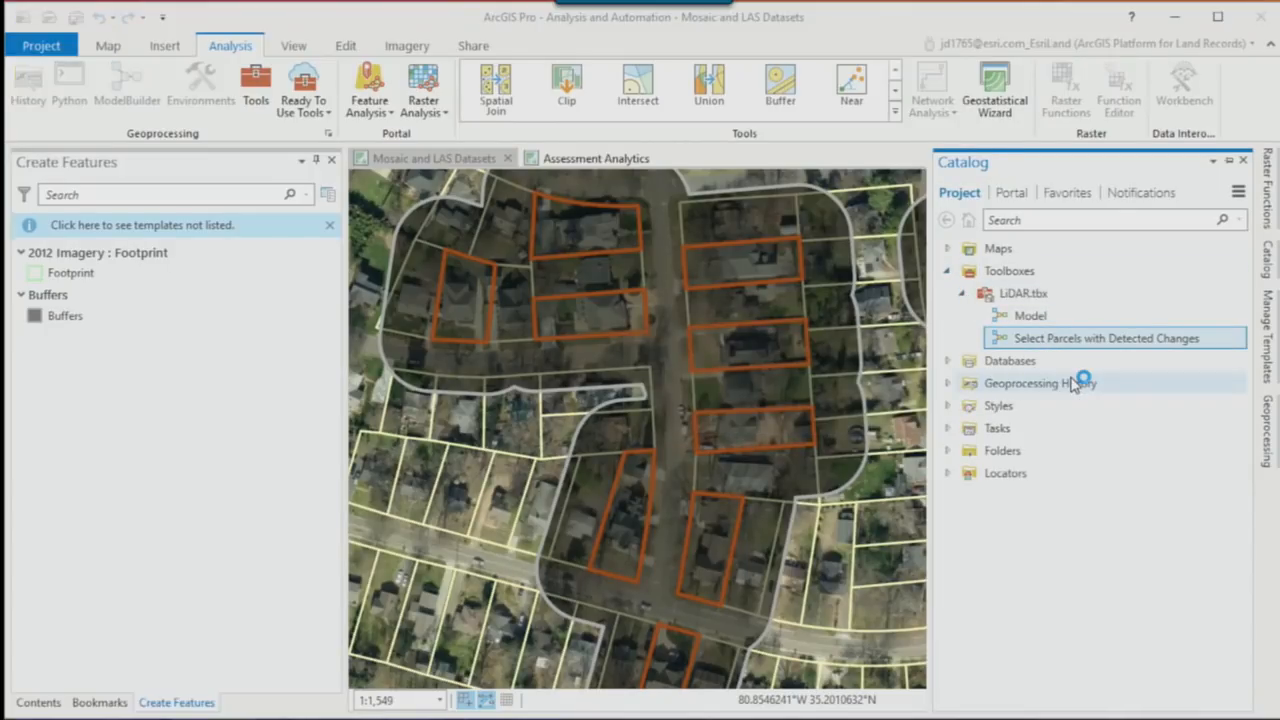
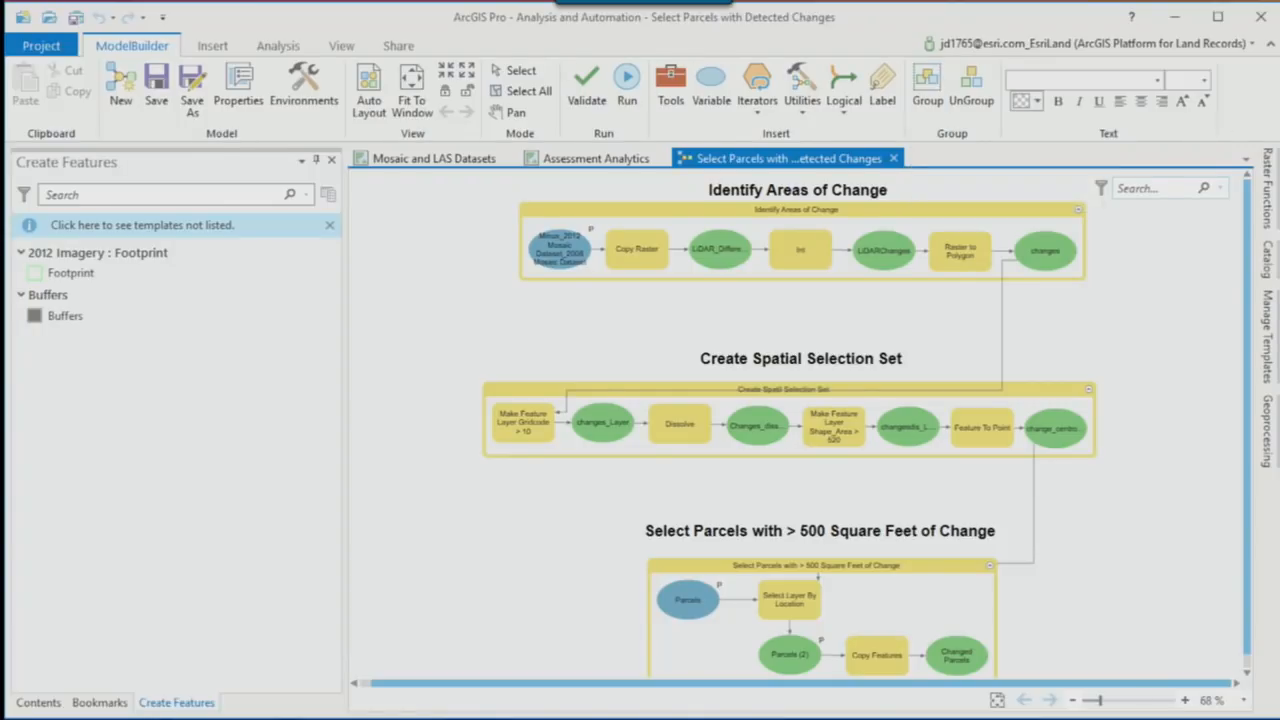
Step: Collapse the model's Identify Areas of Change group, view its summary and expand the group again
{"action": "left_click", "coordinate": [1077, 210]}
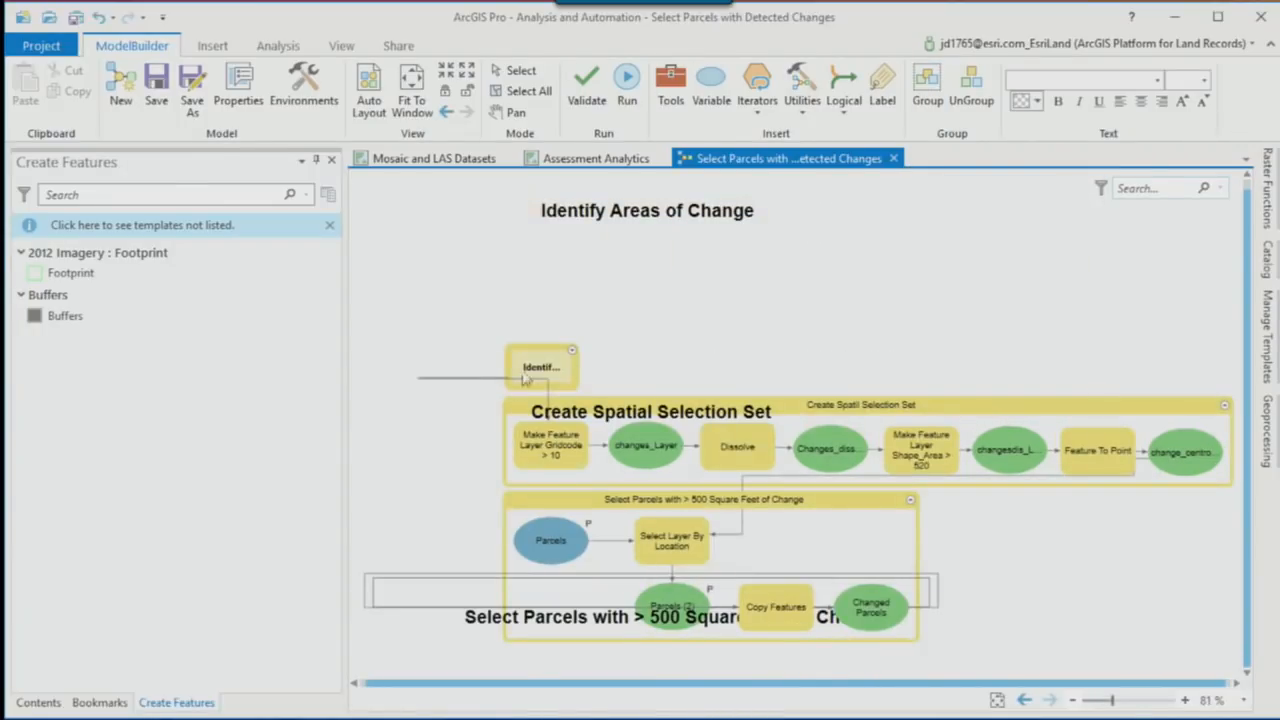
{"action": "mouse_move", "coordinate": [530, 370]}
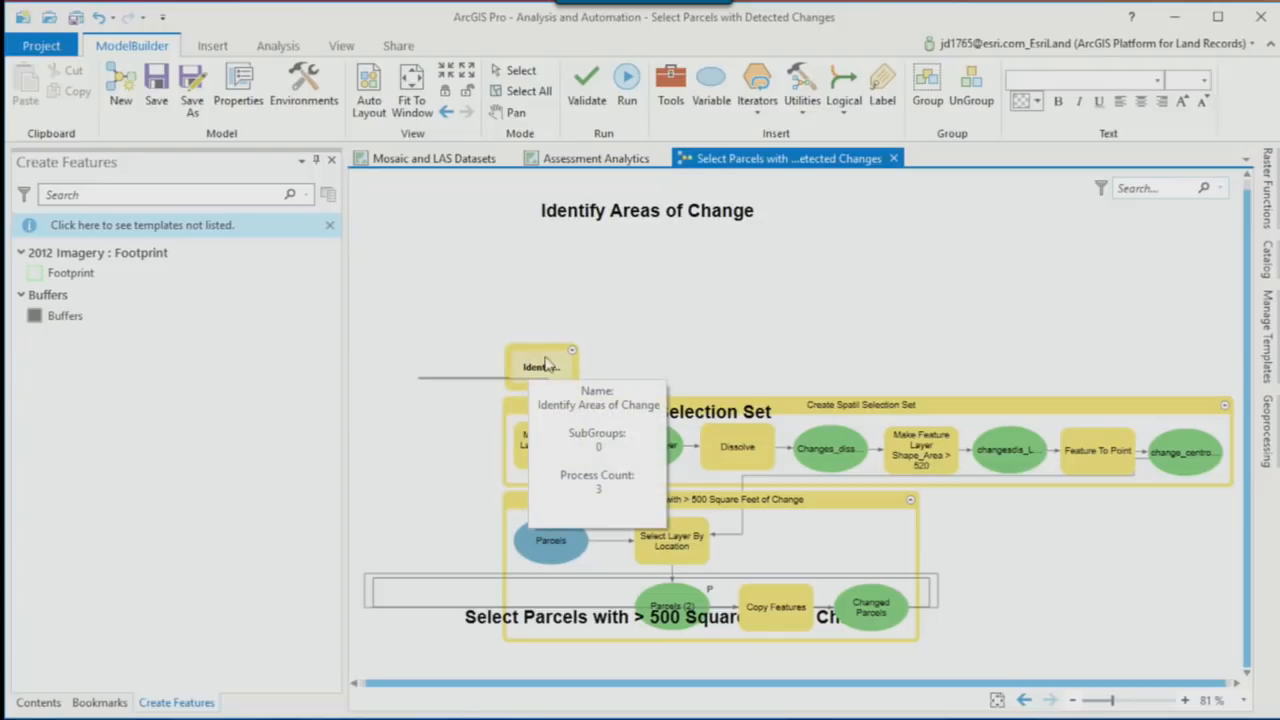
{"action": "left_click", "coordinate": [571, 351]}
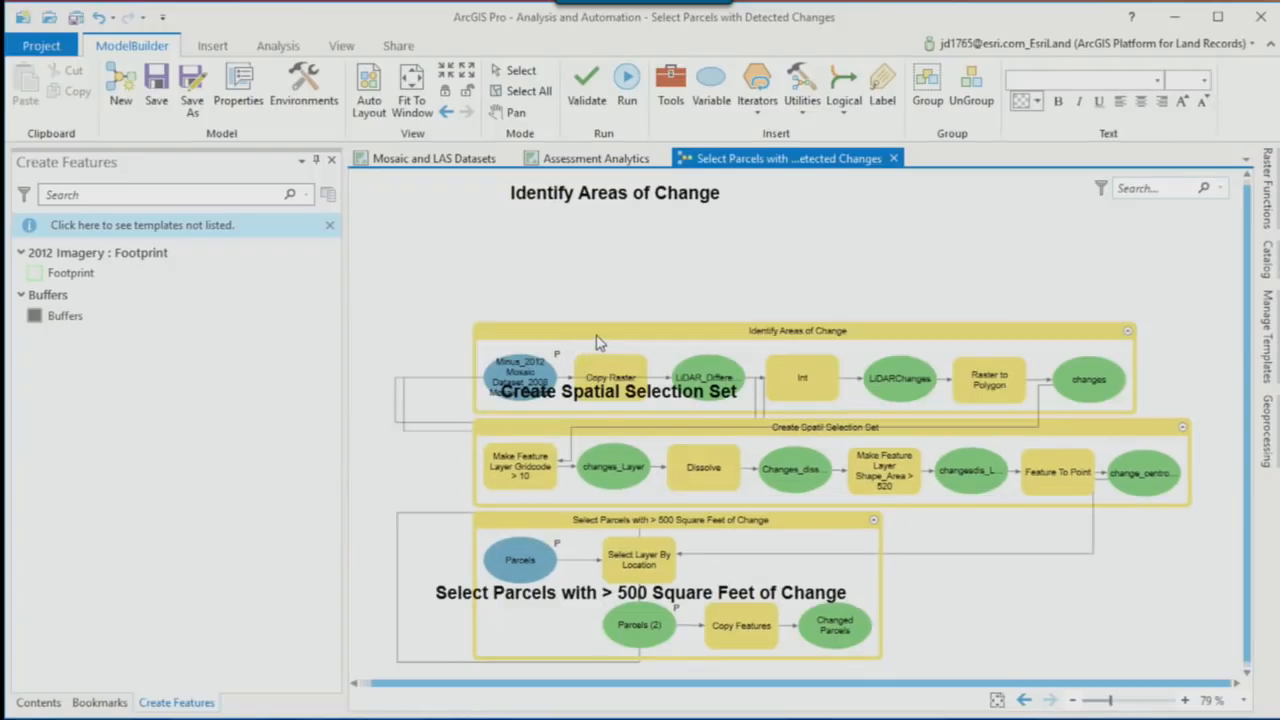
Step: Lock the model's Identify Areas of Change group and auto-arrange the diagram's layout
{"action": "left_click", "coordinate": [600, 330]}
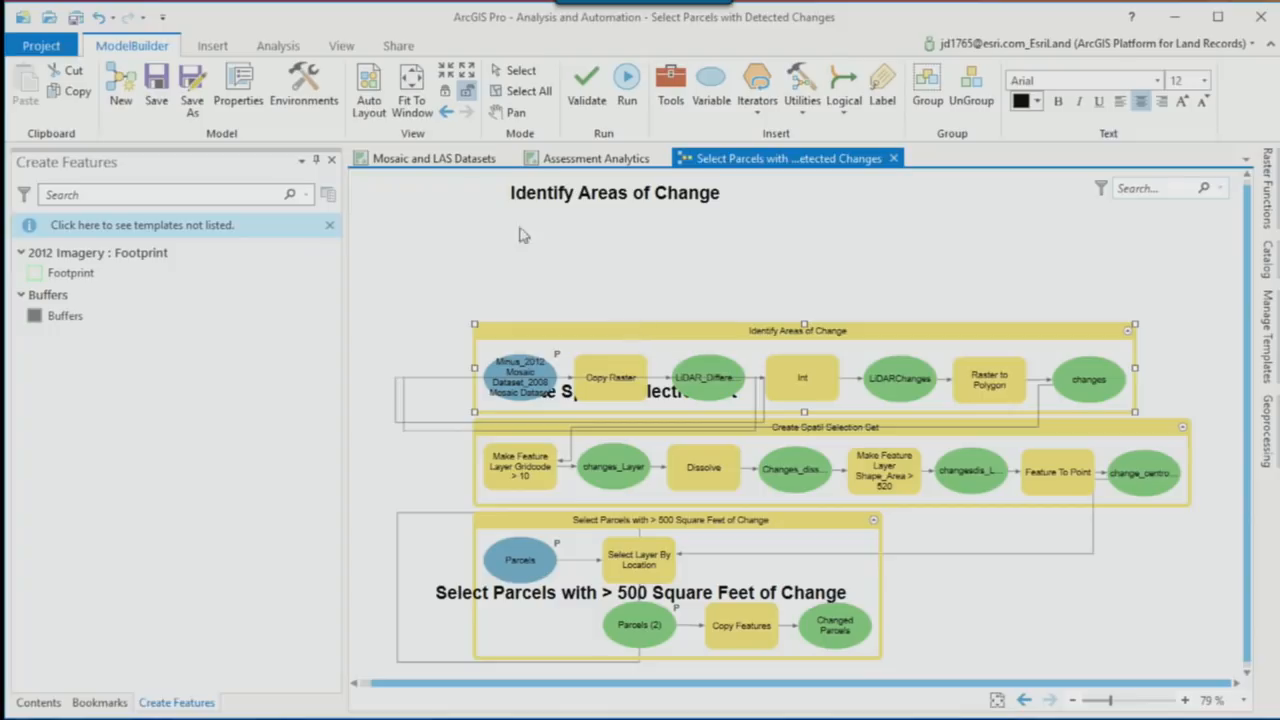
{"action": "left_click", "coordinate": [445, 90]}
{"action": "left_click", "coordinate": [369, 106]}
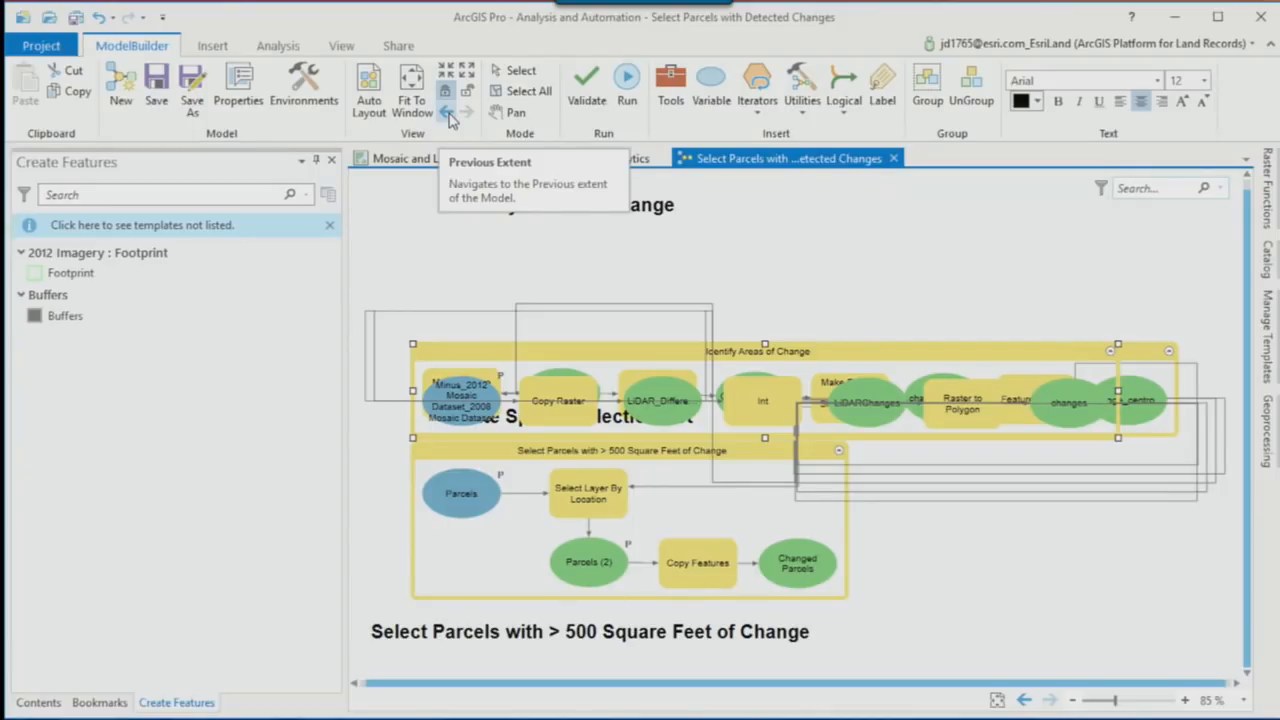
Step: Undo the auto layout and the preceding group changes in the model diagram
{"action": "left_click", "coordinate": [99, 18]}
{"action": "left_click", "coordinate": [99, 18]}
{"action": "left_click", "coordinate": [99, 18]}
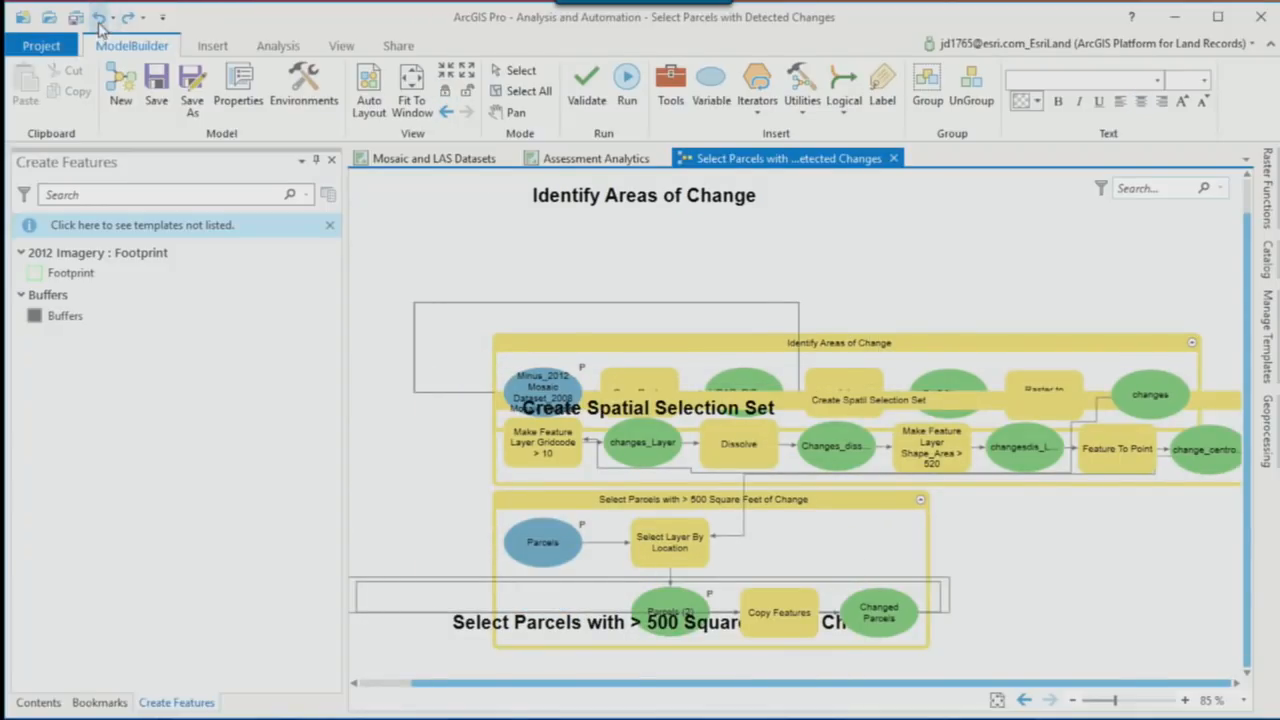
{"action": "left_click", "coordinate": [99, 18]}
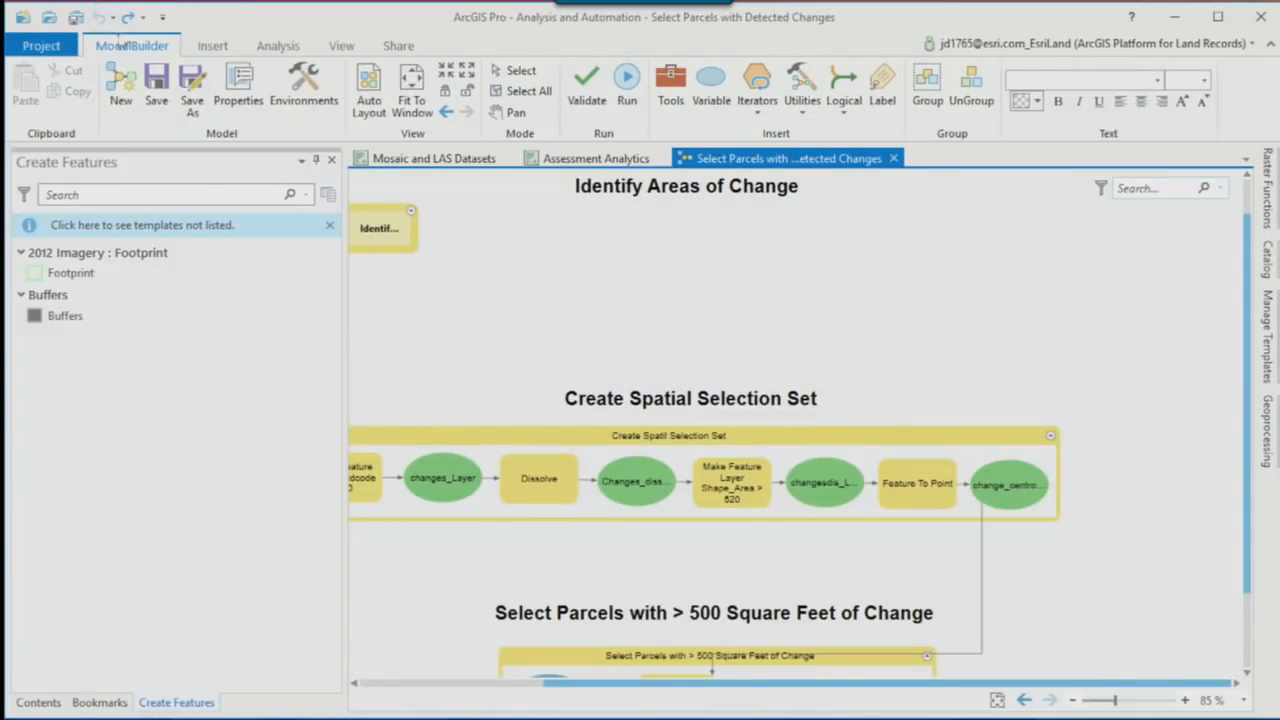
Step: Expand the Identify Areas of Change group, move it up beneath its heading and shift the Create Spatil Selection Set group slightly
{"action": "left_click", "coordinate": [411, 211]}
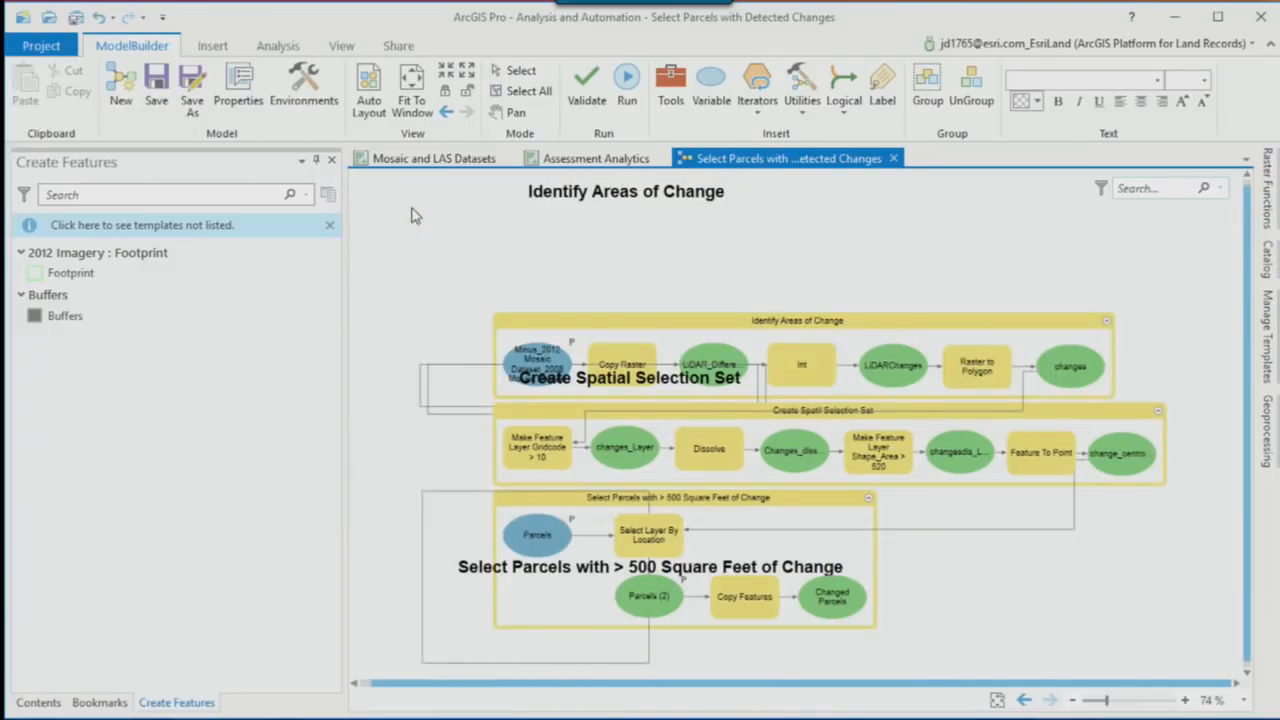
{"action": "left_click_drag", "start_coordinate": [852, 321], "coordinate": [851, 246]}
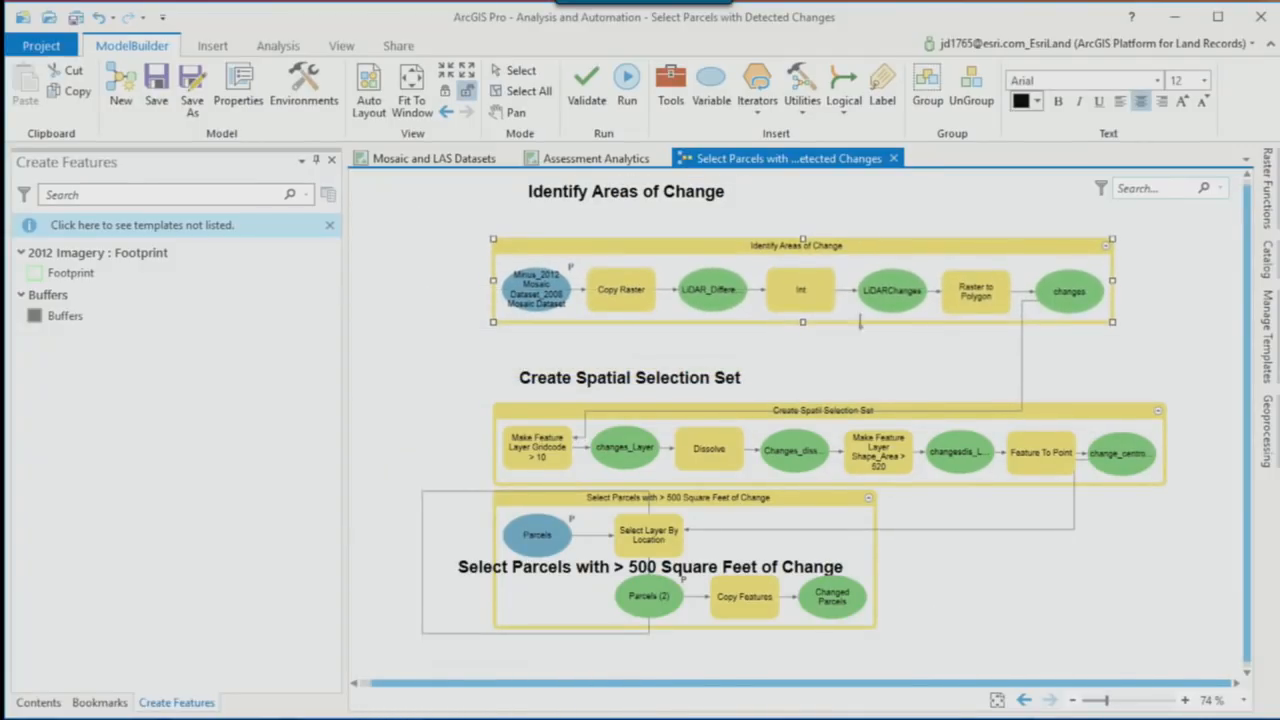
{"action": "left_click", "coordinate": [1071, 411]}
{"action": "left_click_drag", "start_coordinate": [1071, 411], "coordinate": [1046, 404]}
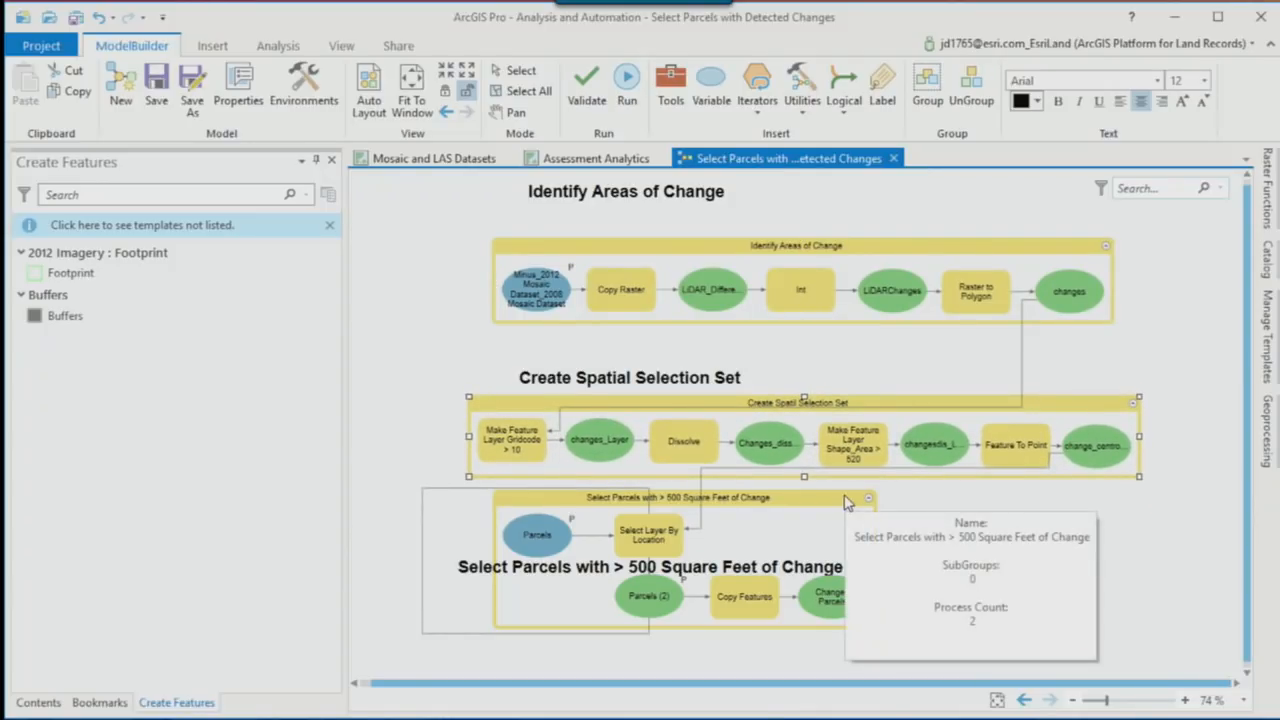
Step: Close the Select Parcels with Detected Changes model and list the project's geoprocessing history in the catalog
{"action": "left_click", "coordinate": [894, 162]}
{"action": "left_click", "coordinate": [703, 410]}
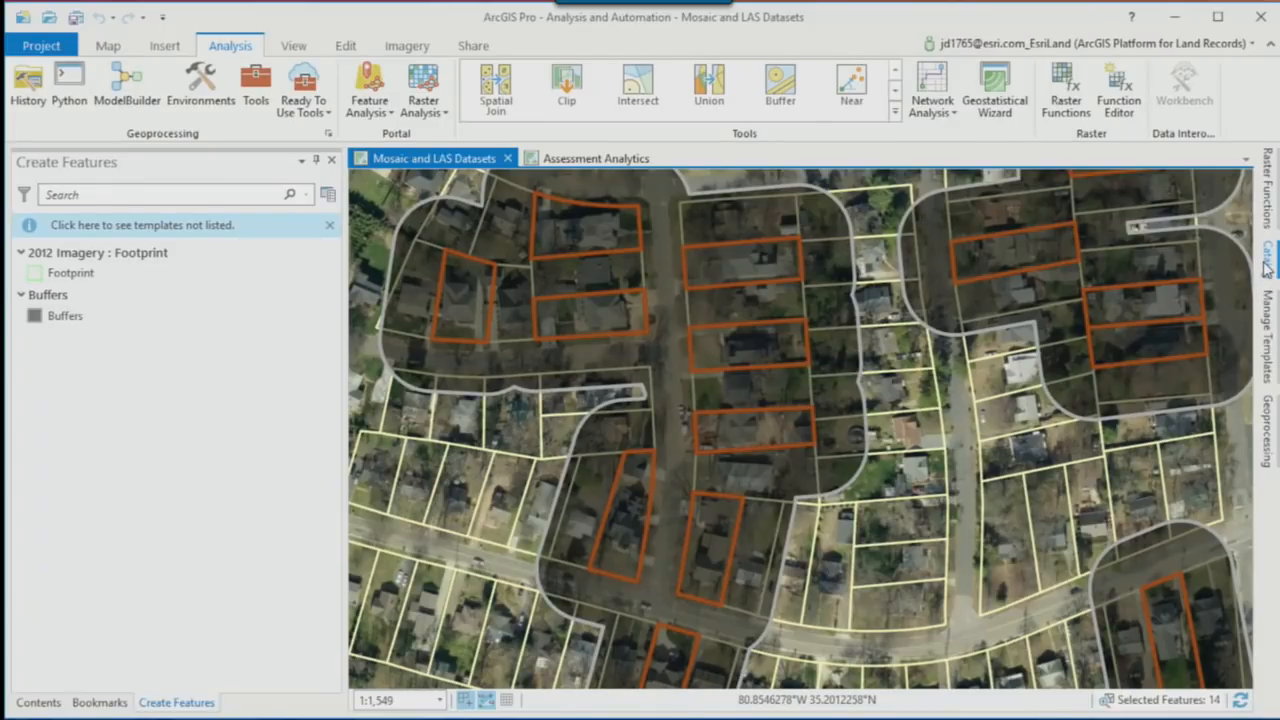
{"action": "left_click", "coordinate": [1267, 262]}
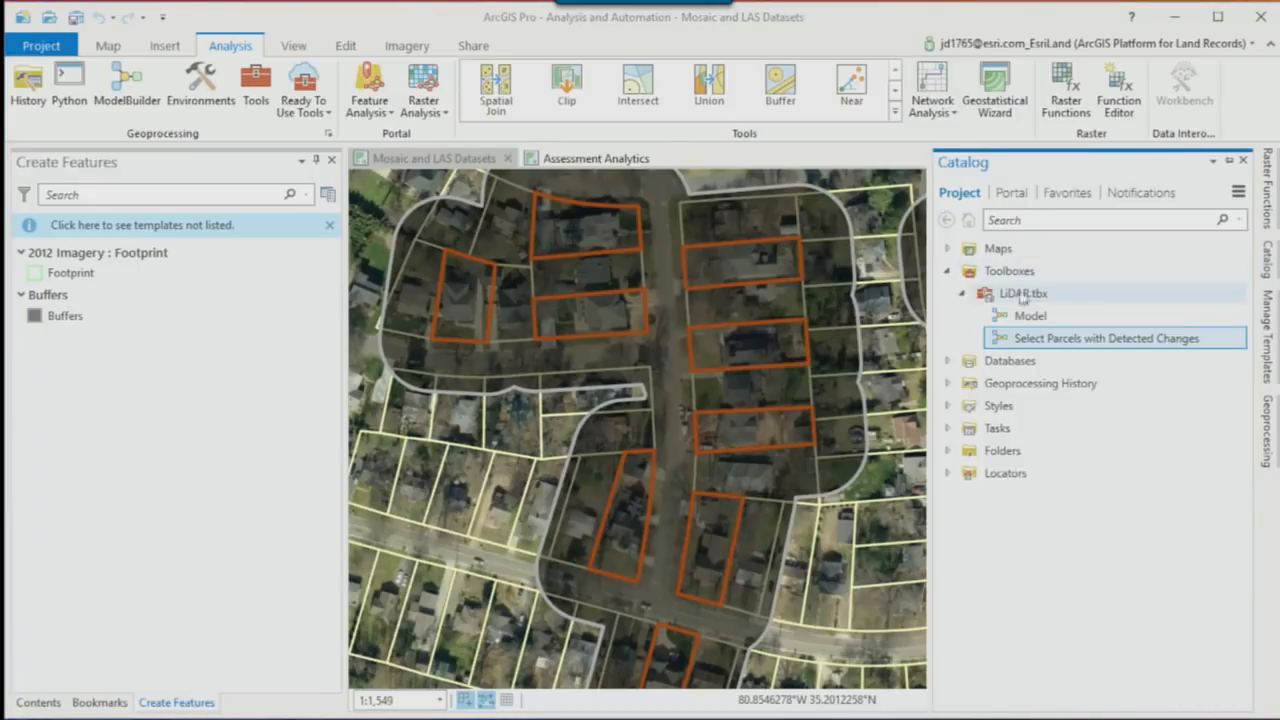
{"action": "left_click", "coordinate": [947, 271]}
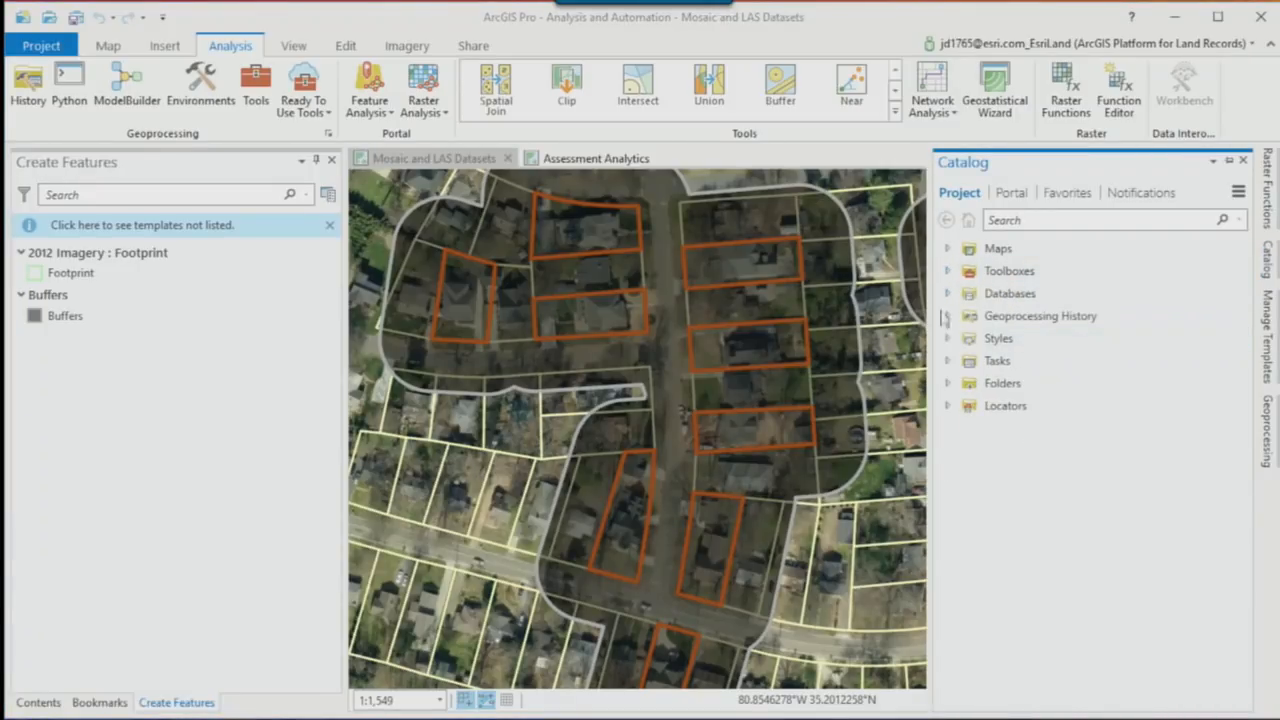
{"action": "left_click", "coordinate": [947, 316]}
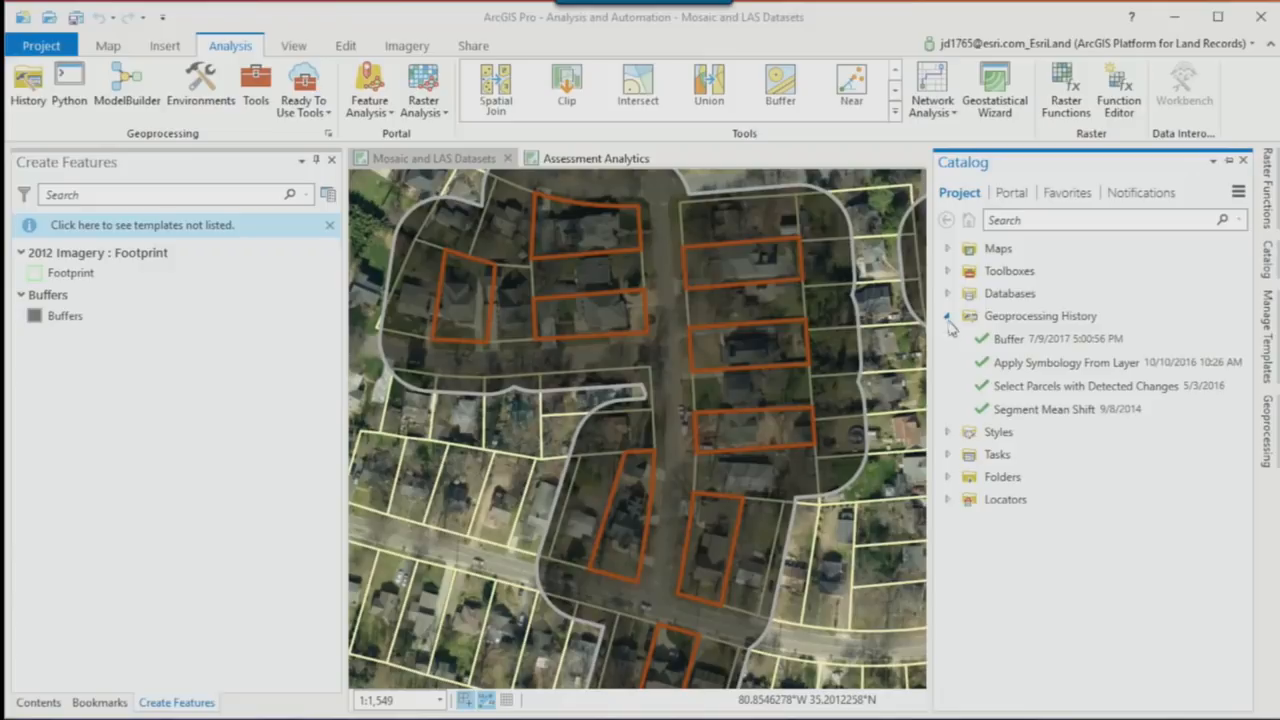
Step: Reopen the Buffer run from the geoprocessing history to view its parameters, and leave the tool without running it
{"action": "right_click", "coordinate": [1078, 346]}
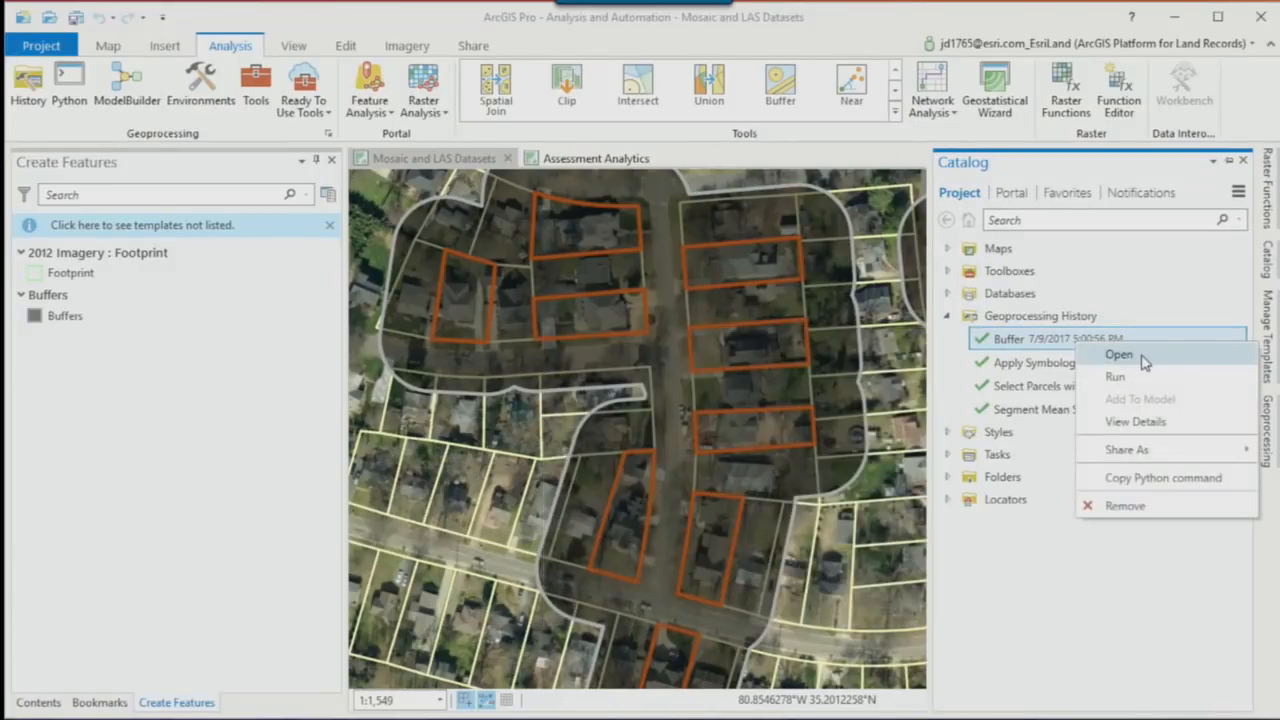
{"action": "left_click", "coordinate": [1145, 362]}
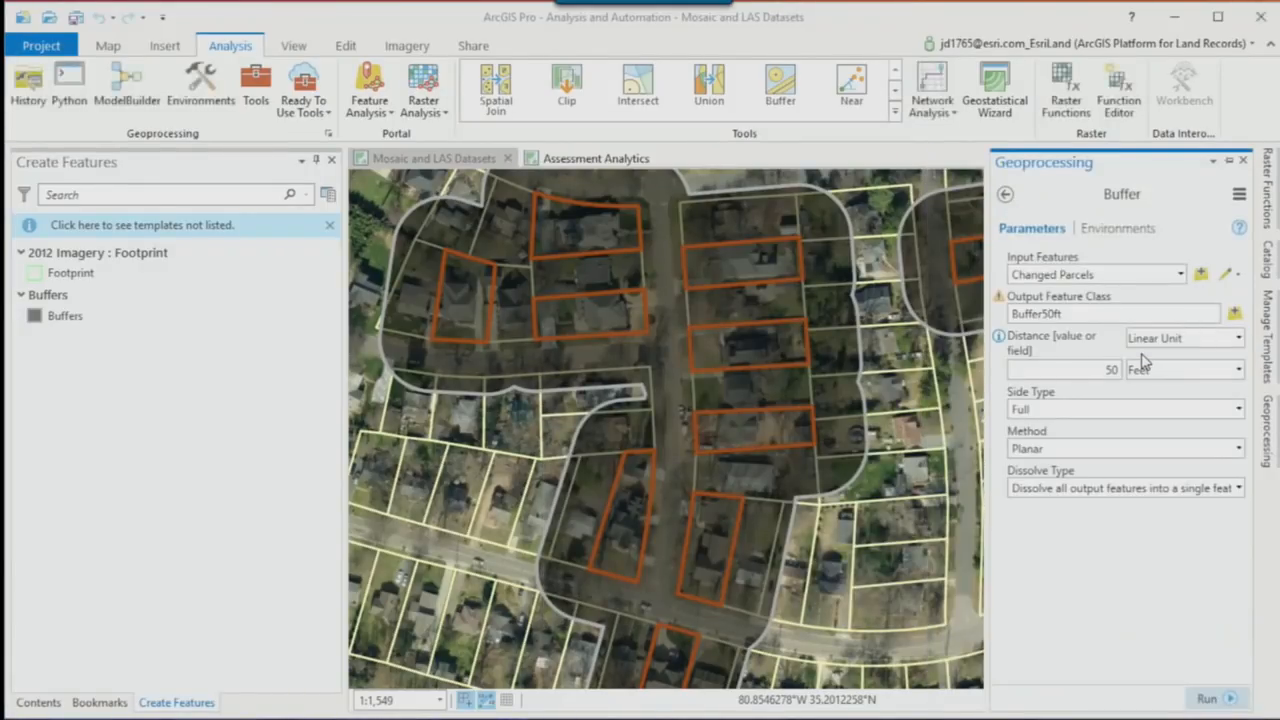
{"action": "left_click", "coordinate": [1005, 194]}
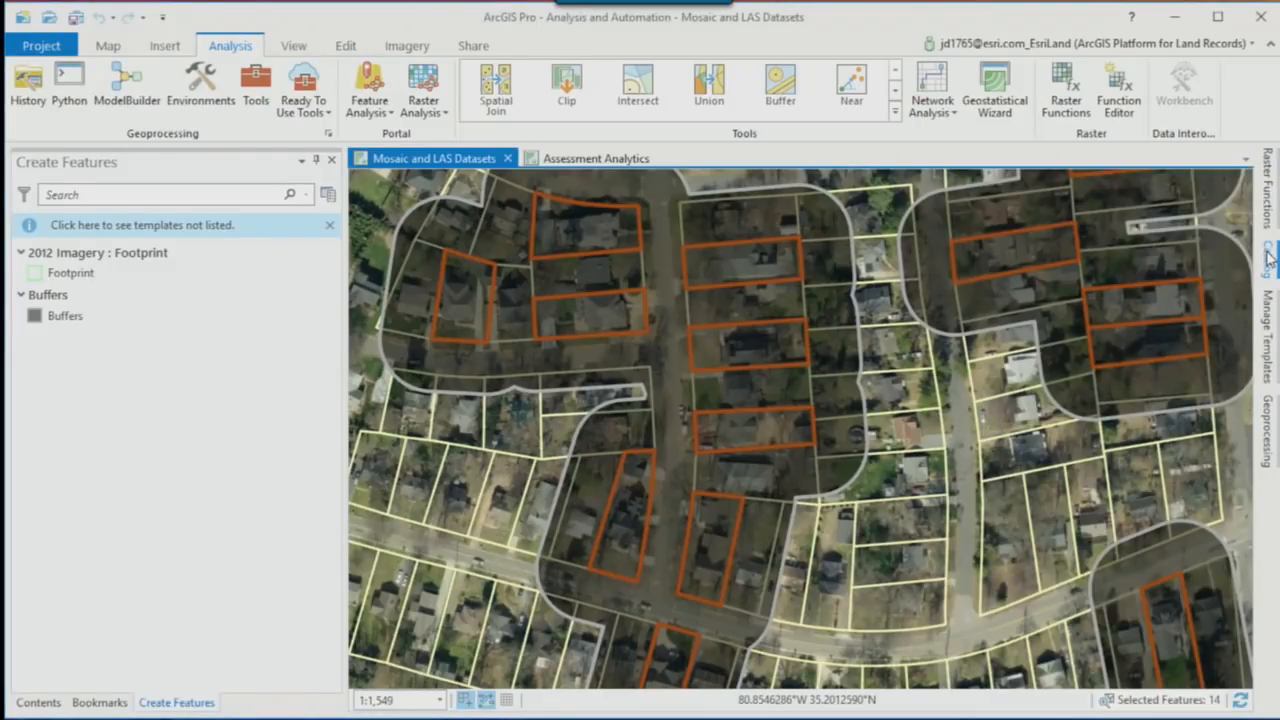
Step: Open the model named Model from the LiDAR.tbx toolbox for editing
{"action": "left_click", "coordinate": [1270, 260]}
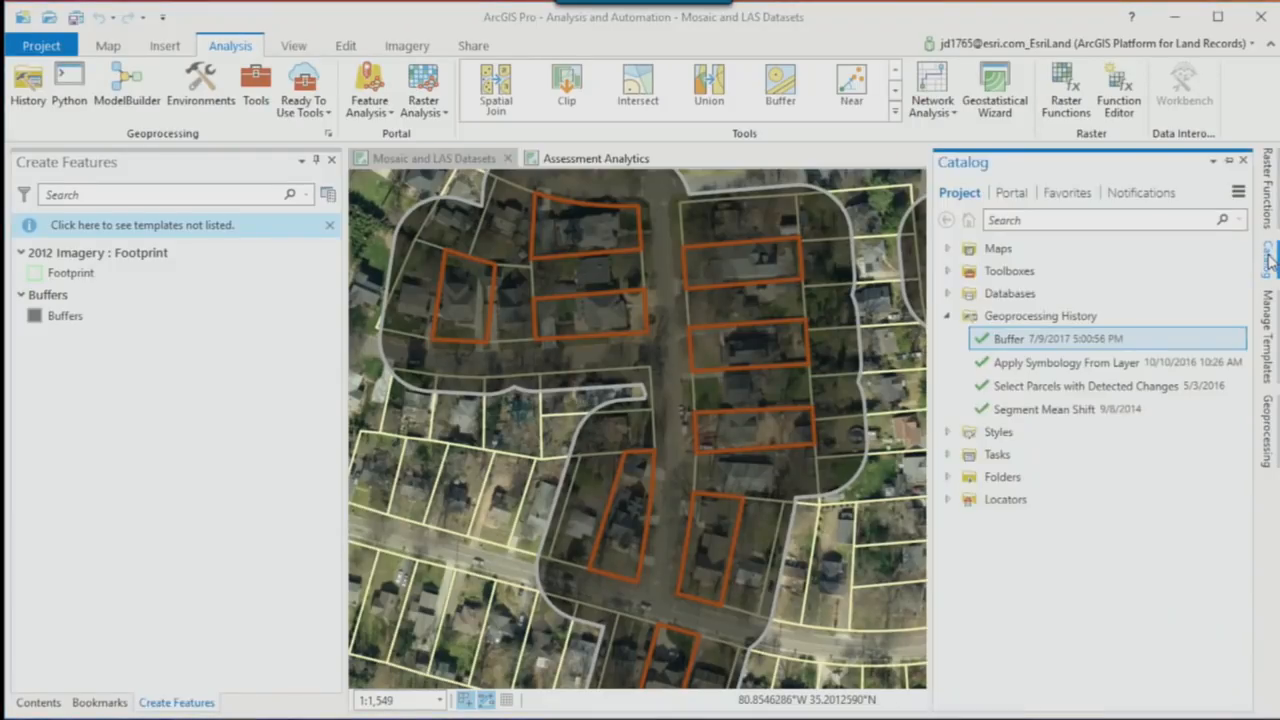
{"action": "left_click", "coordinate": [950, 272]}
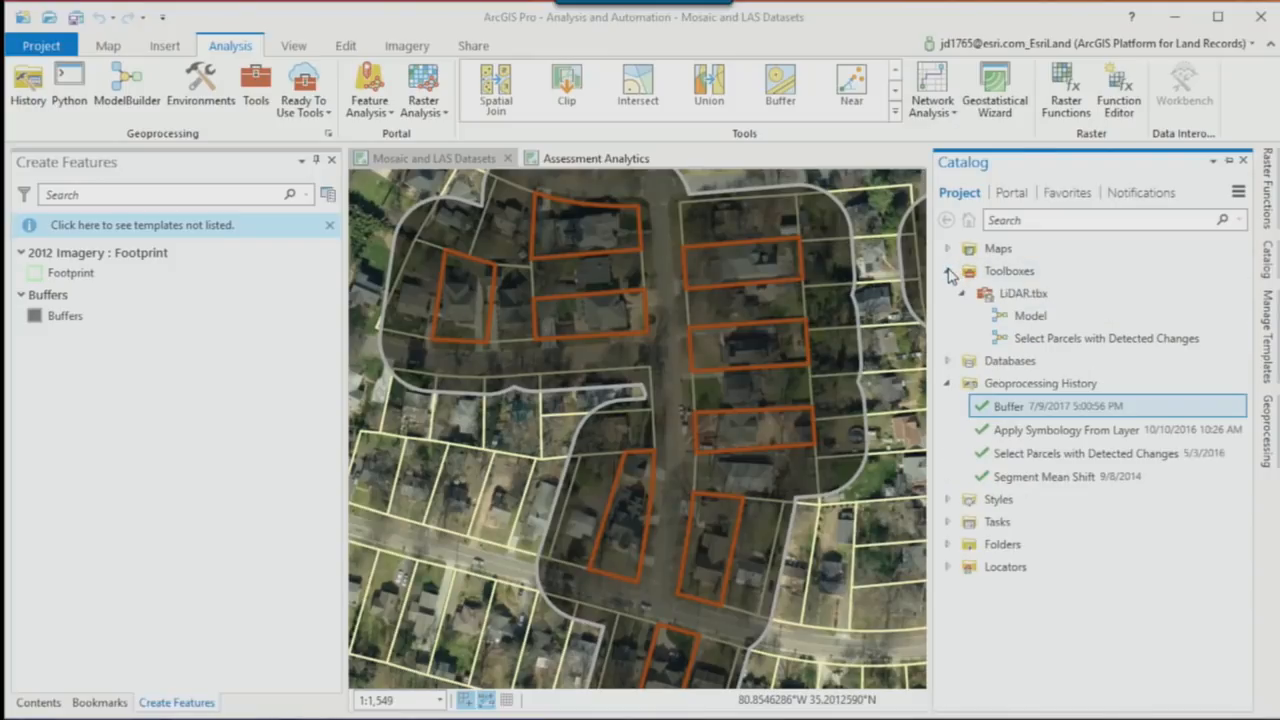
{"action": "right_click", "coordinate": [1041, 317]}
{"action": "left_click", "coordinate": [1078, 347]}
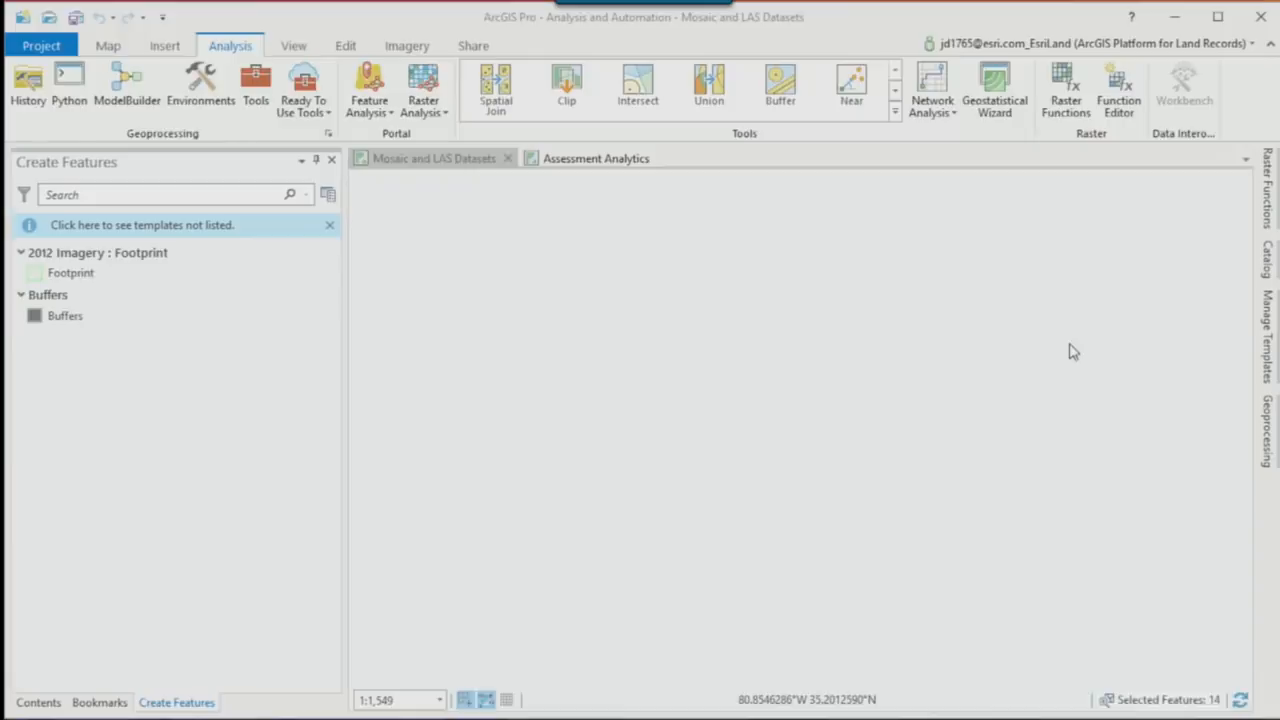
Step: Add the Buffer run from the geoprocessing history to the empty model and reposition its elements on the canvas
{"action": "left_click", "coordinate": [1270, 262]}
{"action": "left_click", "coordinate": [1058, 408]}
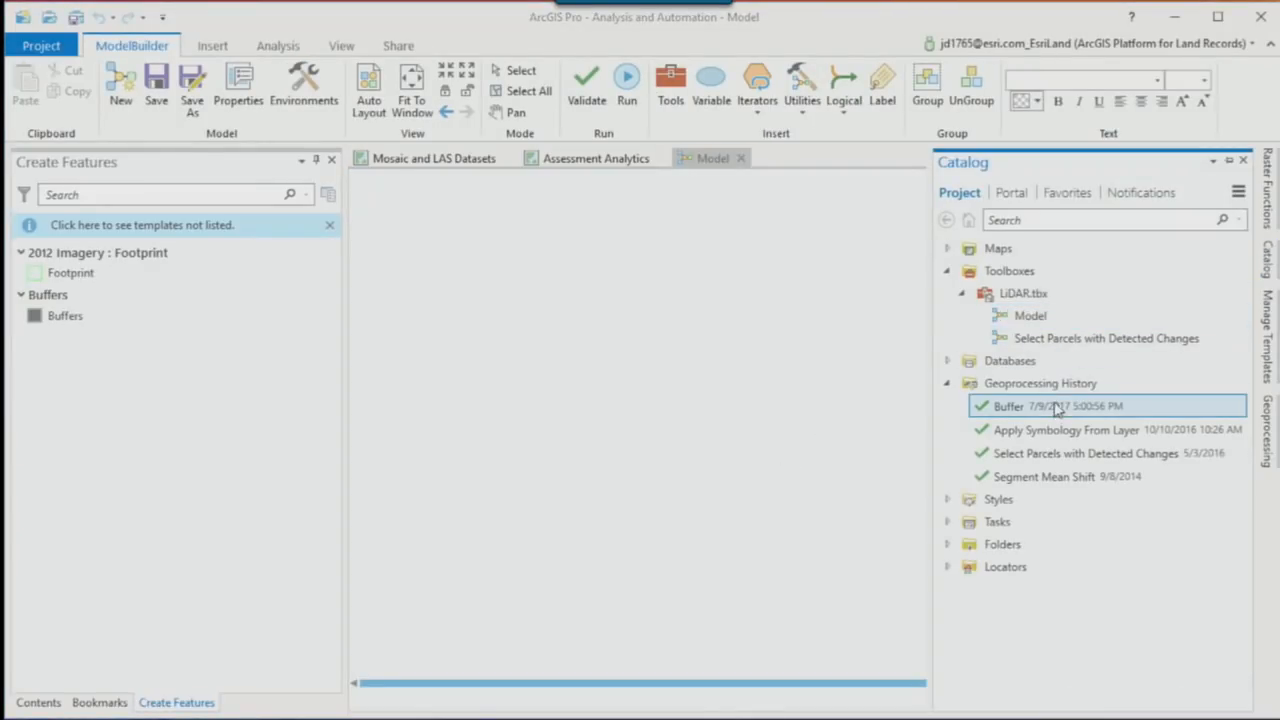
{"action": "left_click", "coordinate": [543, 294]}
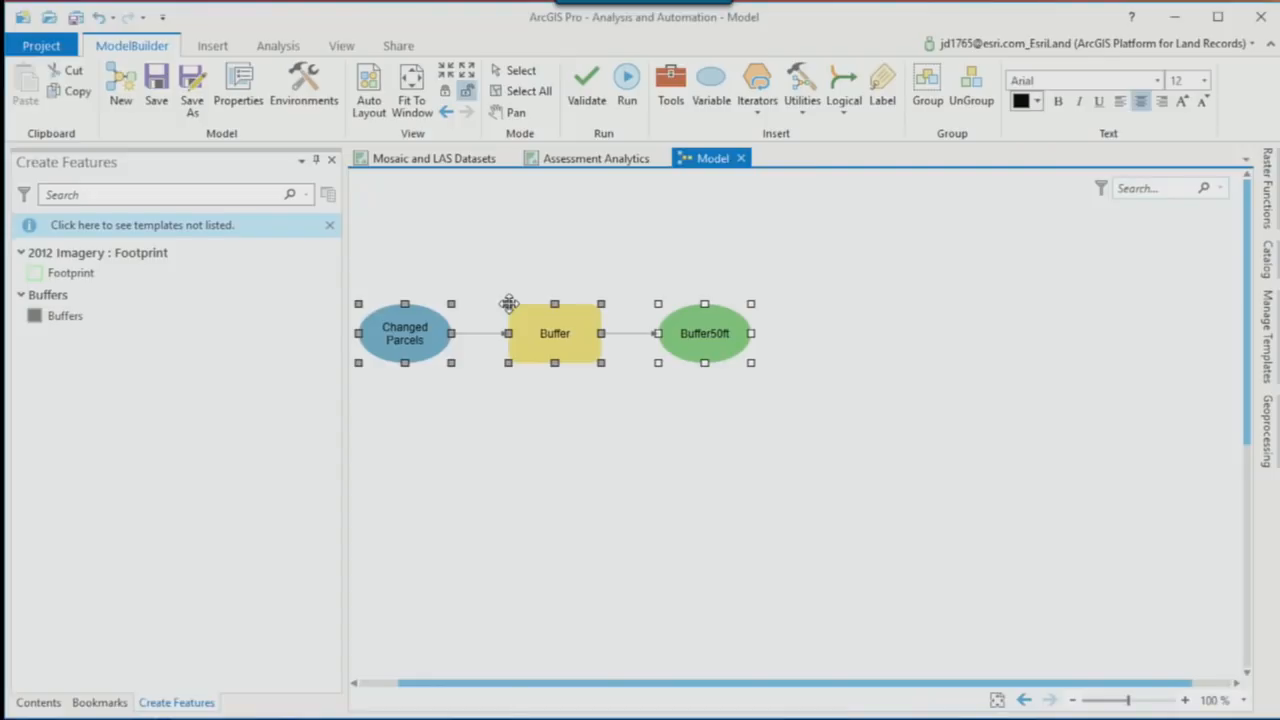
{"action": "left_click_drag", "start_coordinate": [572, 323], "coordinate": [607, 276]}
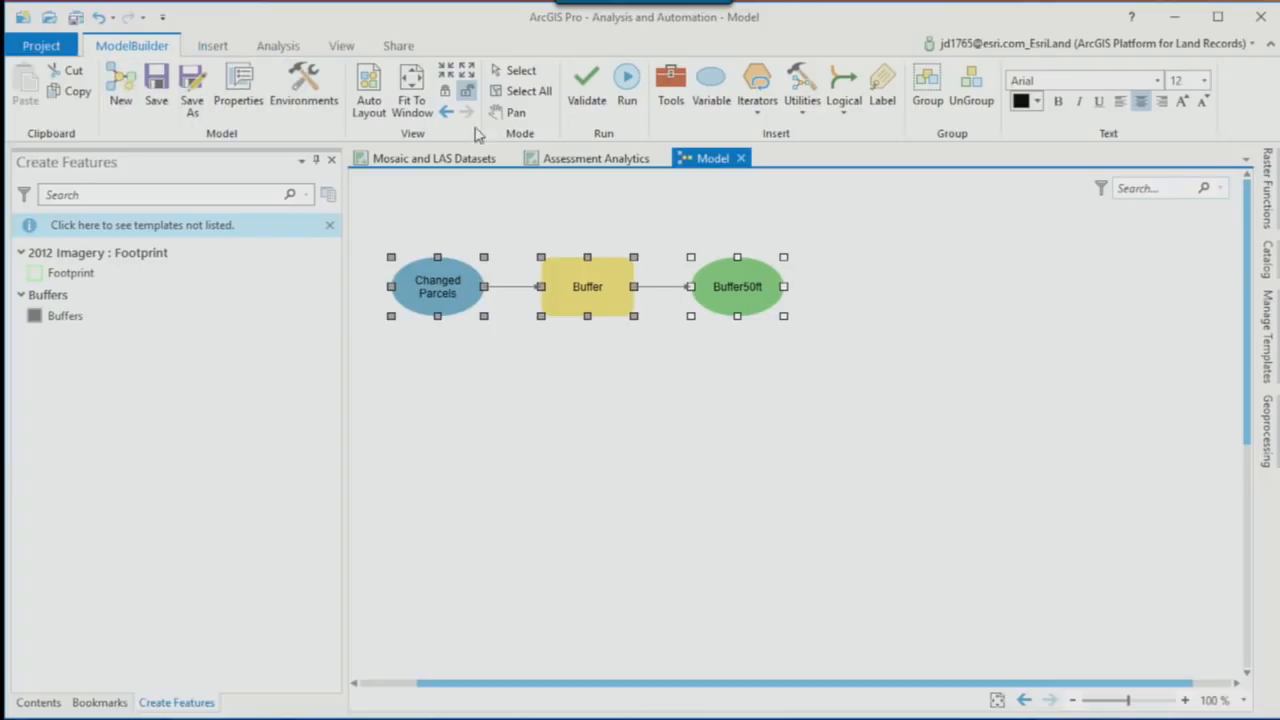
Step: Insert the Buffer run from the geoprocessing history as code in the Python window, and move the window aside
{"action": "left_click", "coordinate": [278, 48]}
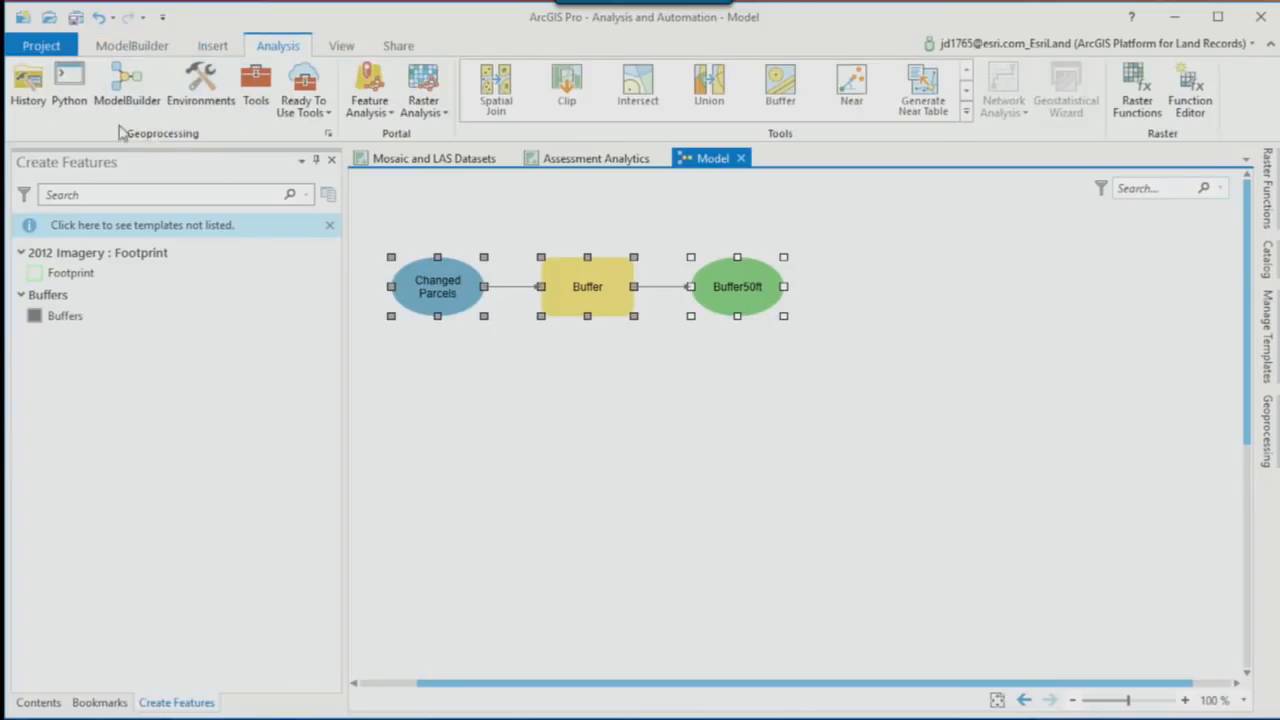
{"action": "left_click", "coordinate": [70, 90]}
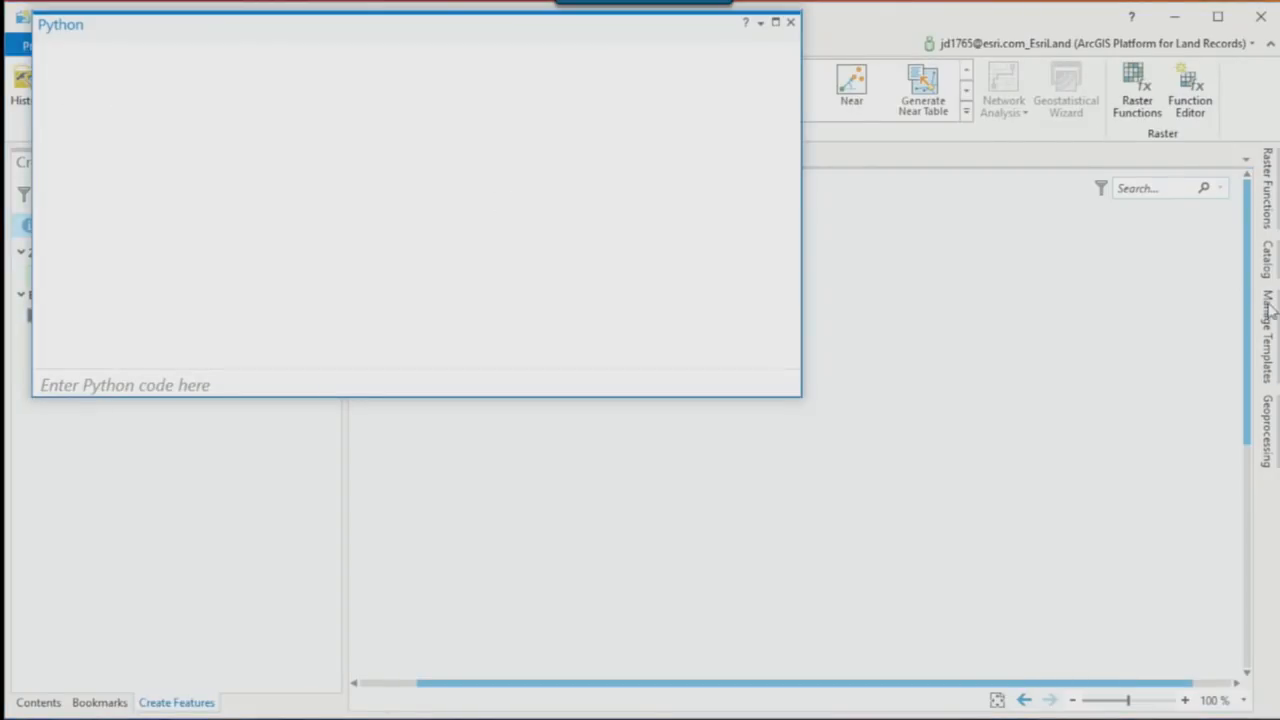
{"action": "left_click", "coordinate": [1267, 260]}
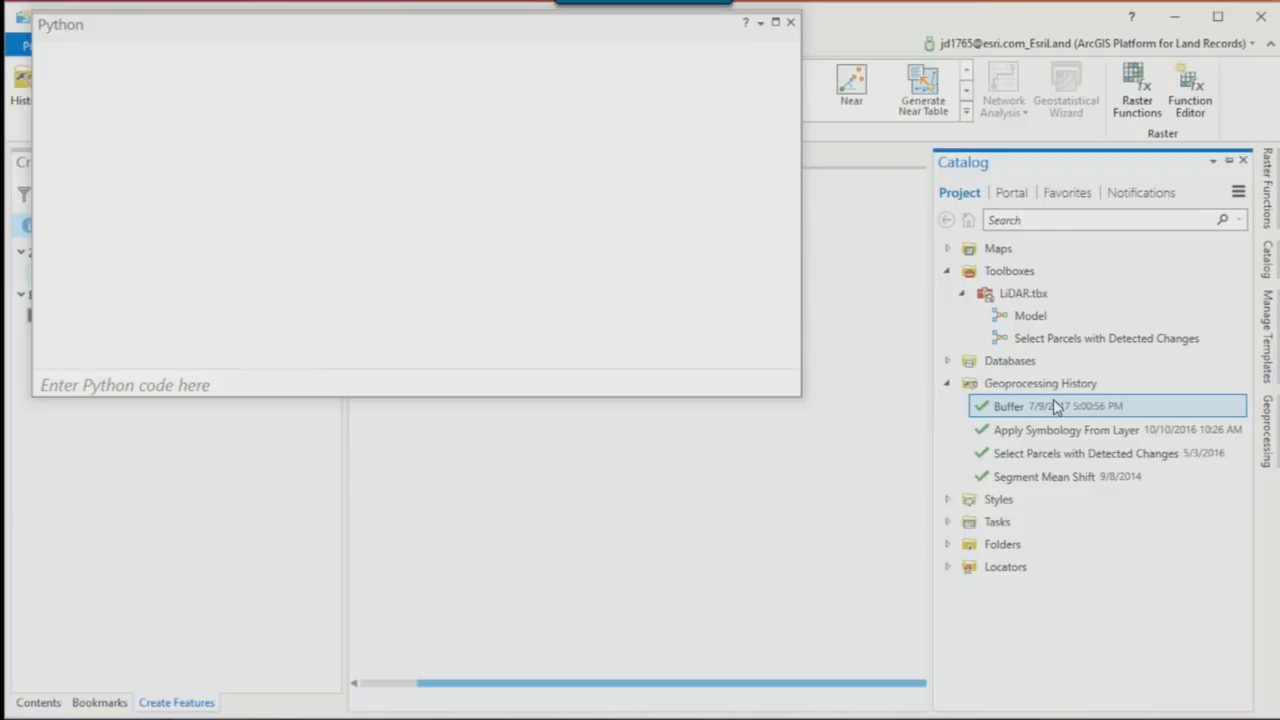
{"action": "mouse_move", "coordinate": [1055, 405]}
{"action": "left_mouse_down"}
{"action": "mouse_move", "coordinate": [1023, 329]}
{"action": "mouse_move", "coordinate": [837, 186]}
{"action": "mouse_move", "coordinate": [434, 191]}
{"action": "mouse_move", "coordinate": [202, 320]}
{"action": "mouse_move", "coordinate": [172, 390]}
{"action": "left_mouse_up"}
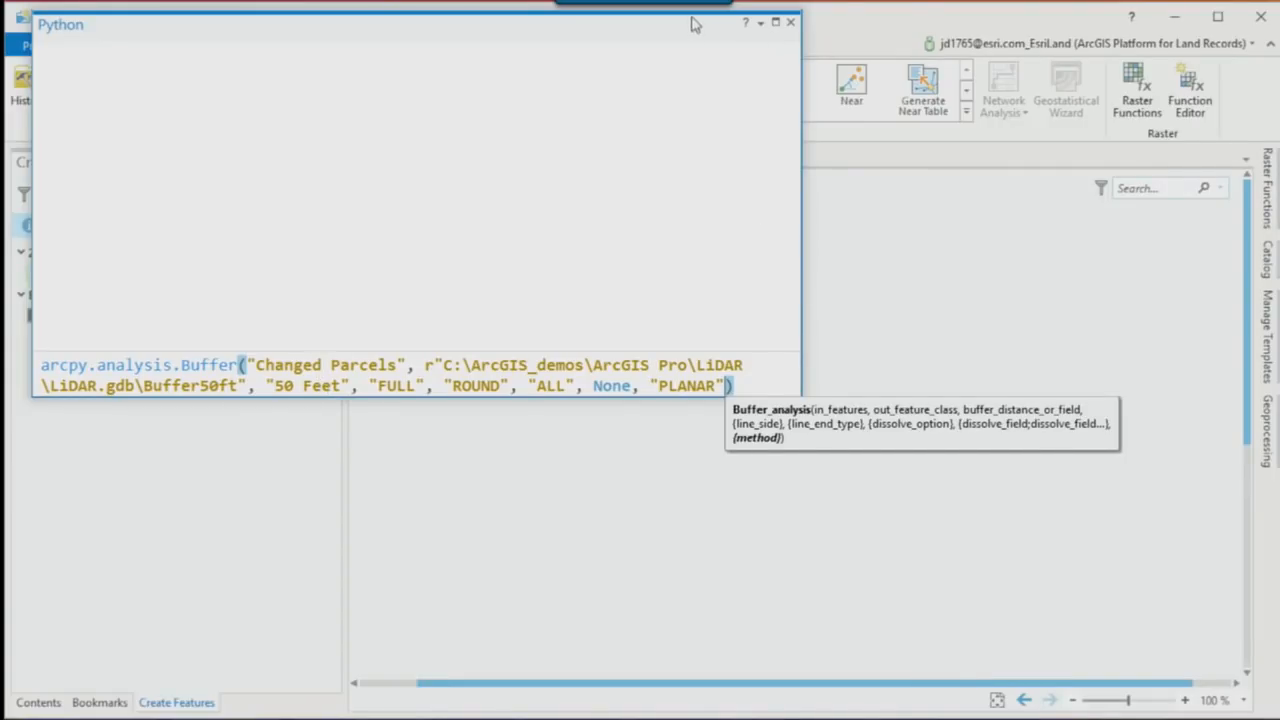
{"action": "left_click_drag", "start_coordinate": [583, 29], "coordinate": [1046, 123]}
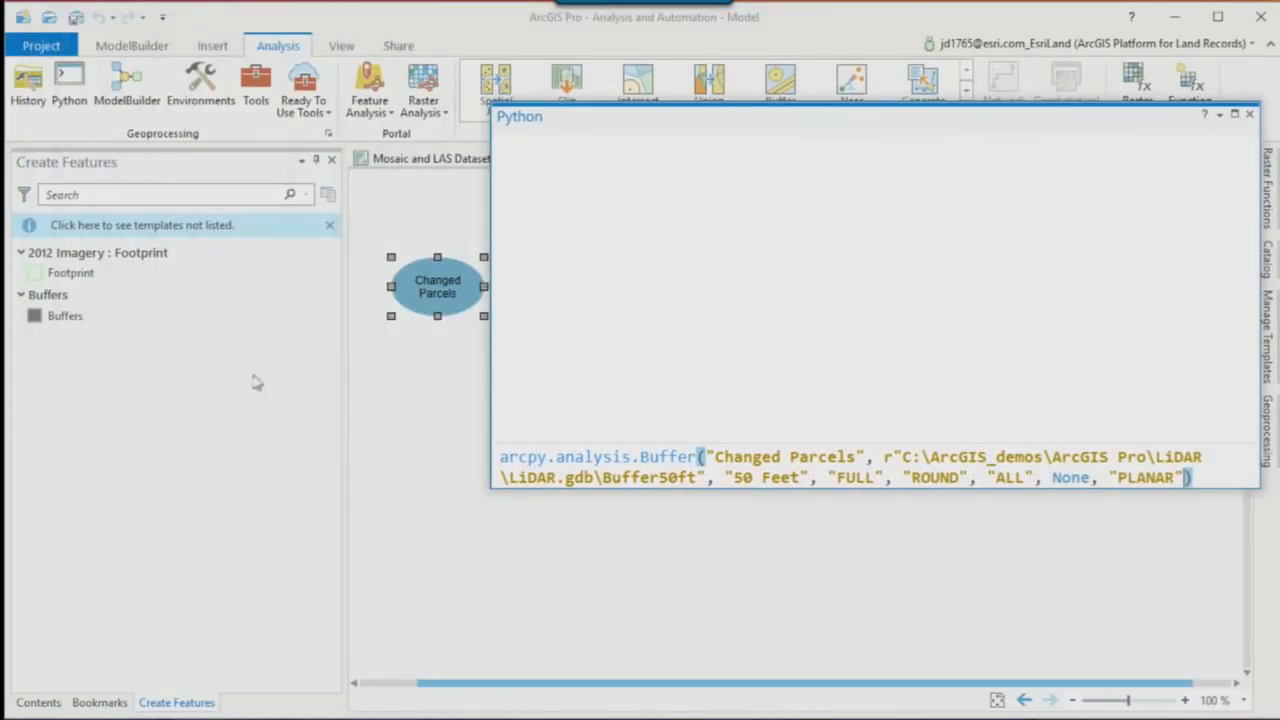
Step: Show the Mosaic and LAS Datasets map, change the Python Buffer command's distance to 150 Feet and run it
{"action": "left_click", "coordinate": [432, 158]}
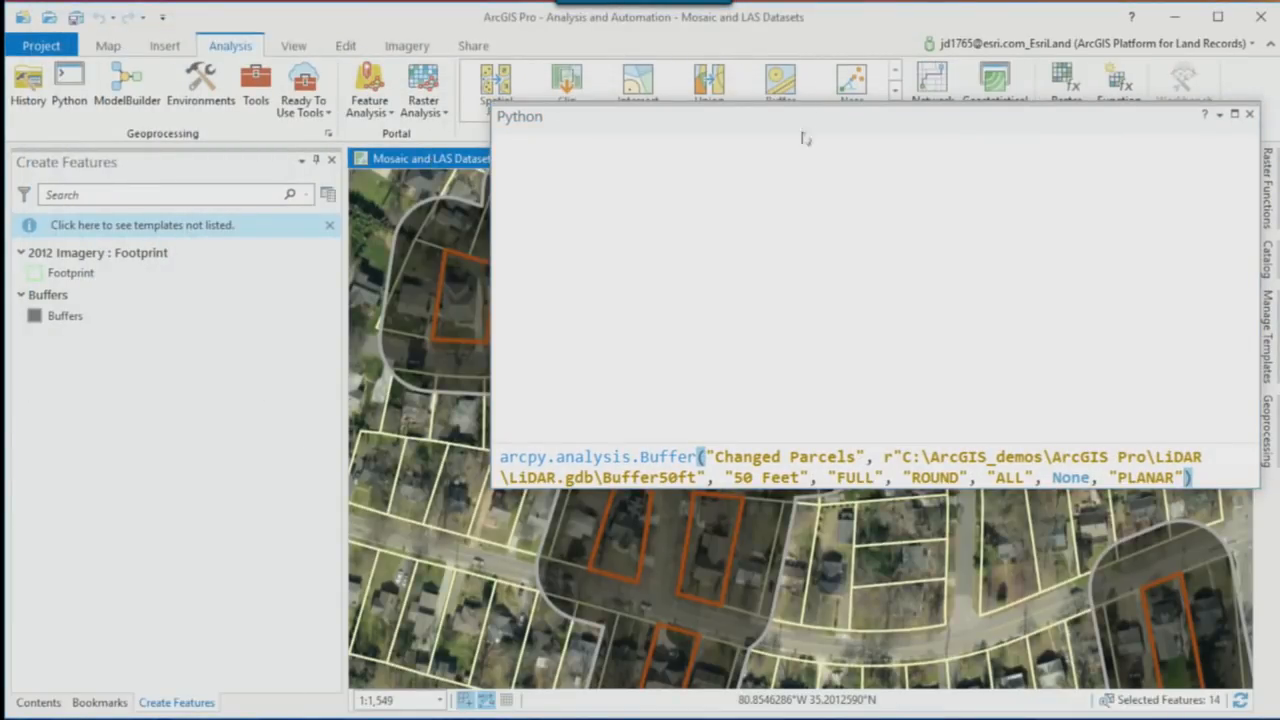
{"action": "left_click", "coordinate": [736, 477]}
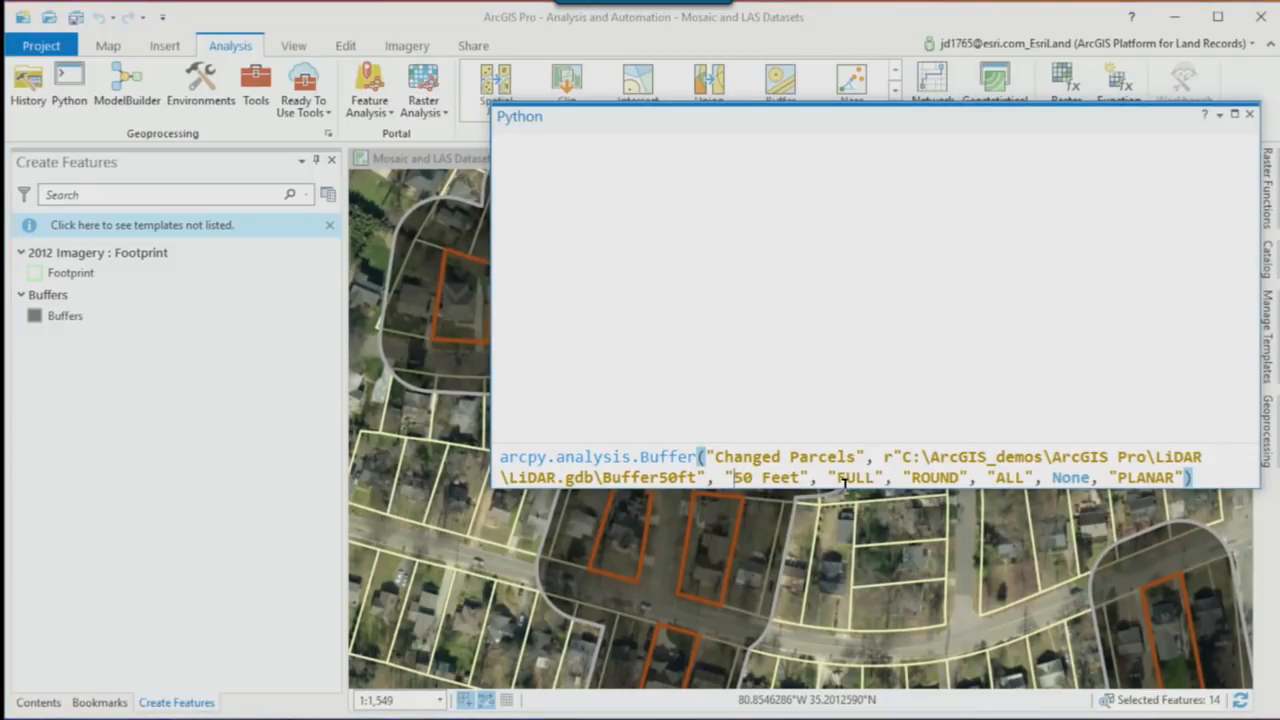
{"action": "type", "text": "1"}
{"action": "key", "text": "Return"}
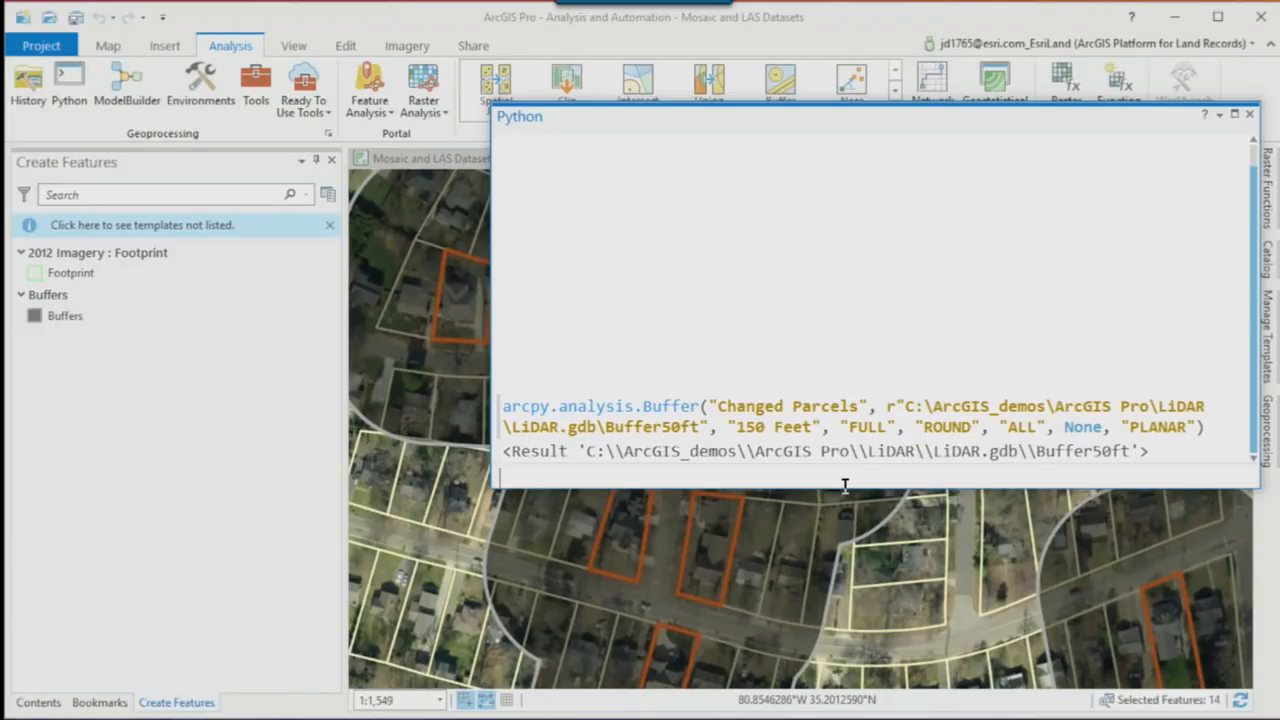
Step: Clear the Python window's transcript and move the window to uncover the new buffers on the map
{"action": "right_click", "coordinate": [872, 350]}
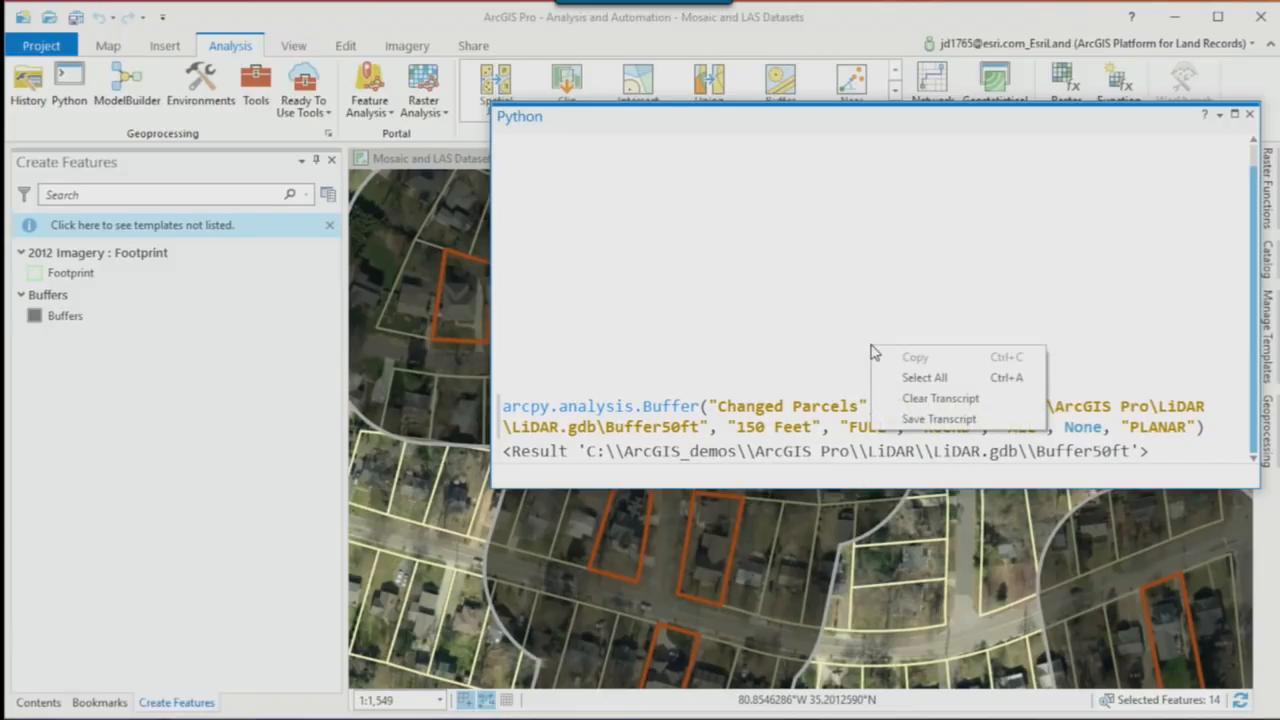
{"action": "left_click", "coordinate": [890, 398]}
{"action": "left_click_drag", "start_coordinate": [895, 125], "coordinate": [522, 139]}
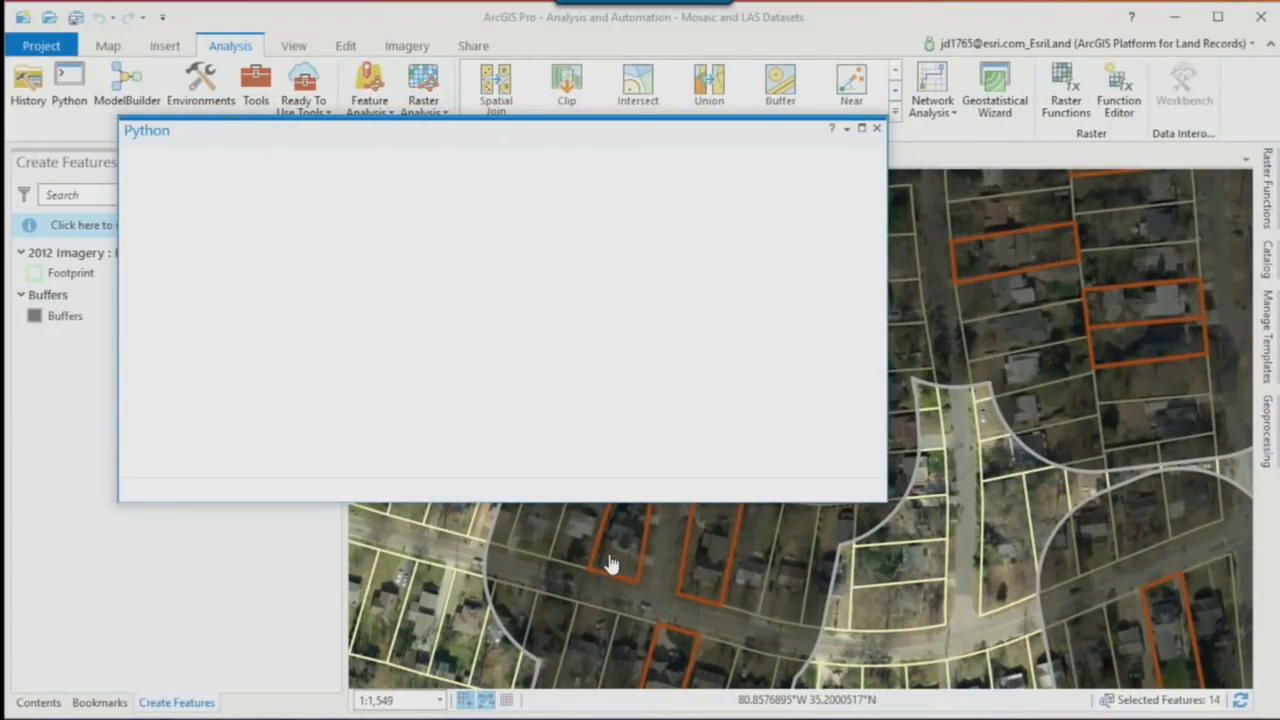
Step: Switch to the web browser and open the ArcPy reference on the ArcGIS Pro site
{"action": "key", "text": "alt+Tab"}
{"action": "key", "text": "alt+Tab"}
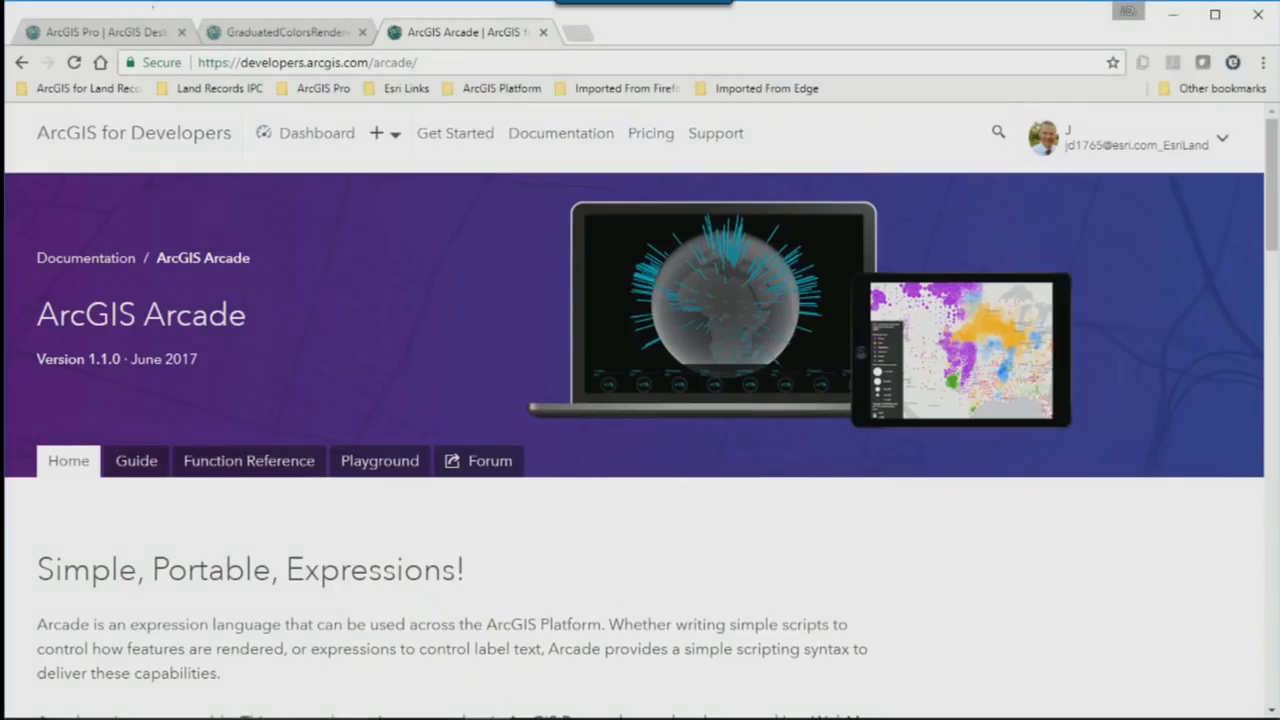
{"action": "left_click", "coordinate": [122, 36]}
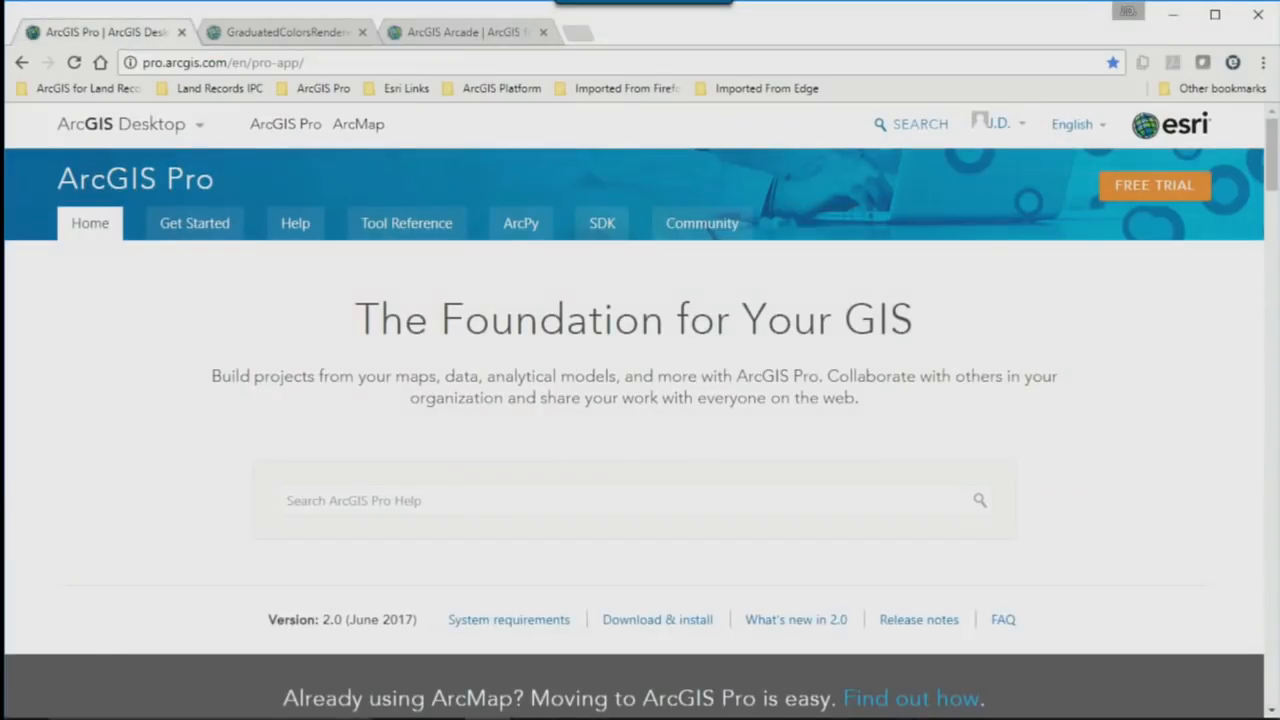
{"action": "left_click", "coordinate": [509, 231]}
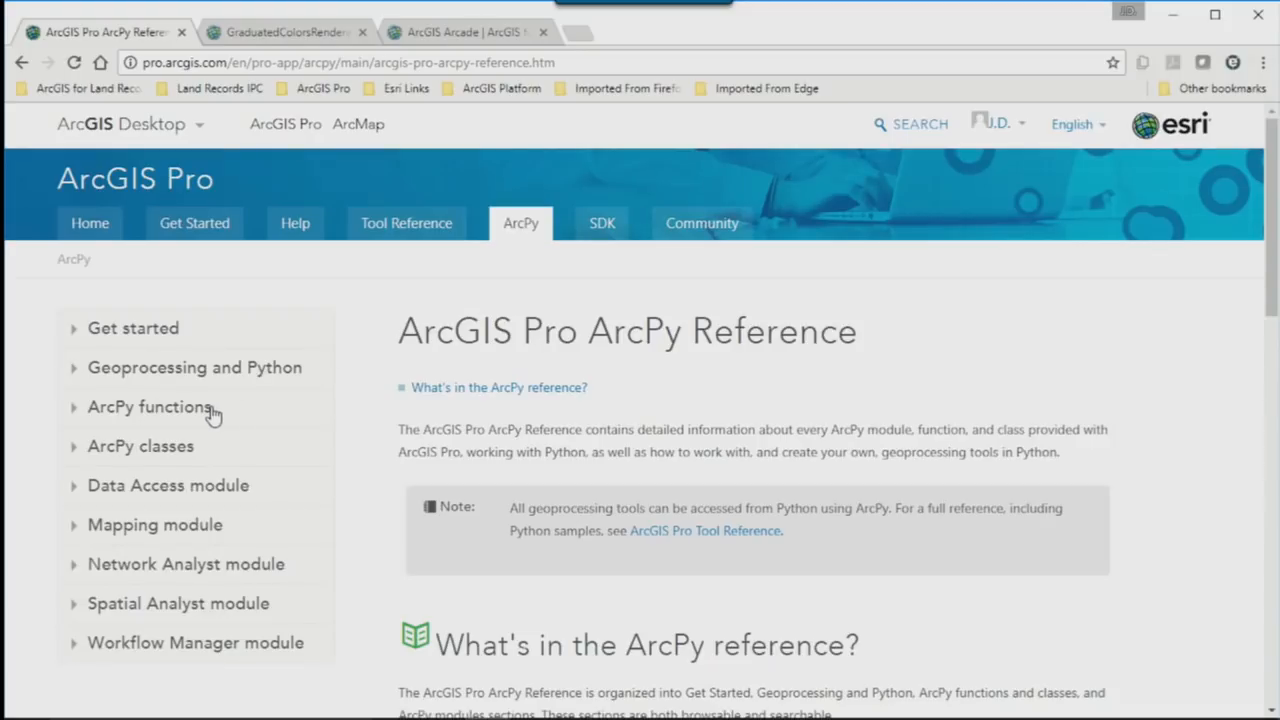
Step: Expand the Mapping module topics and open the alphabetical list of arcpy.mp classes
{"action": "left_click", "coordinate": [75, 532]}
{"action": "scroll", "coordinate": [75, 530], "scroll_direction": "down", "scroll_amount": 4}
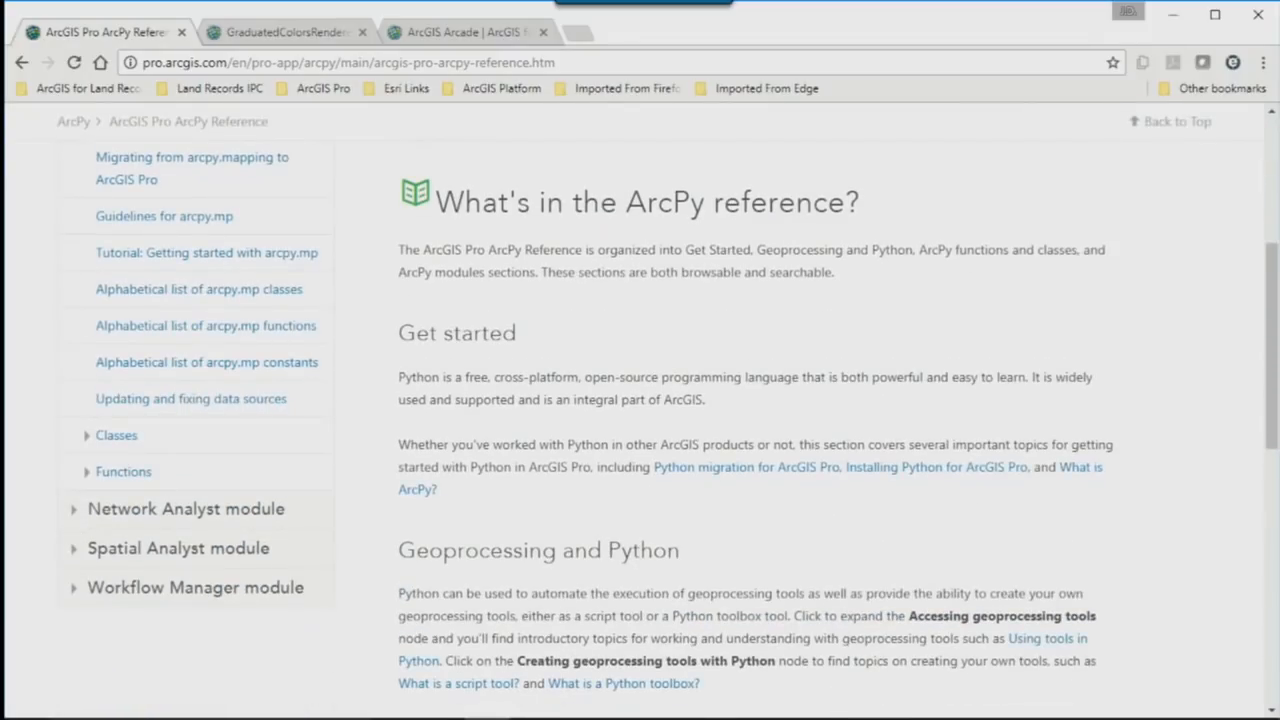
{"action": "left_click", "coordinate": [146, 294]}
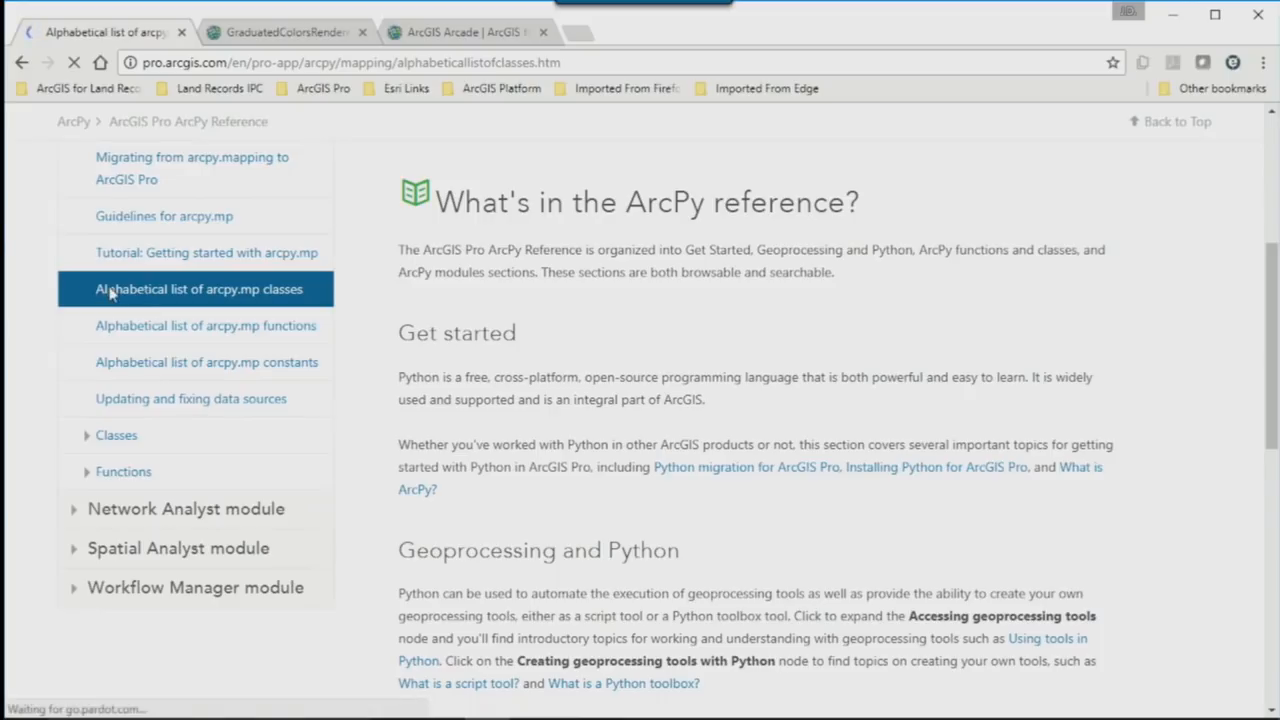
Step: Expand the Mapping module's Classes topics and open the GraduatedColorsRenderer class page
{"action": "scroll", "coordinate": [160, 457], "scroll_direction": "down", "scroll_amount": 4}
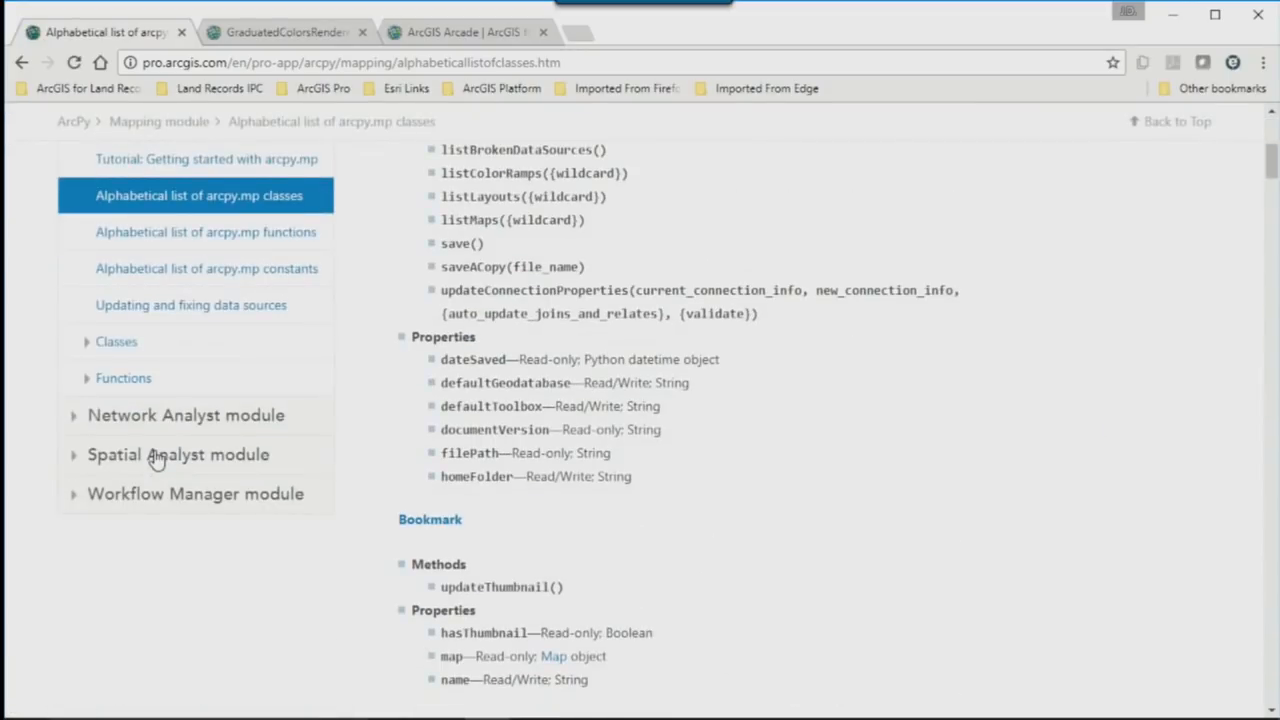
{"action": "left_click", "coordinate": [90, 346]}
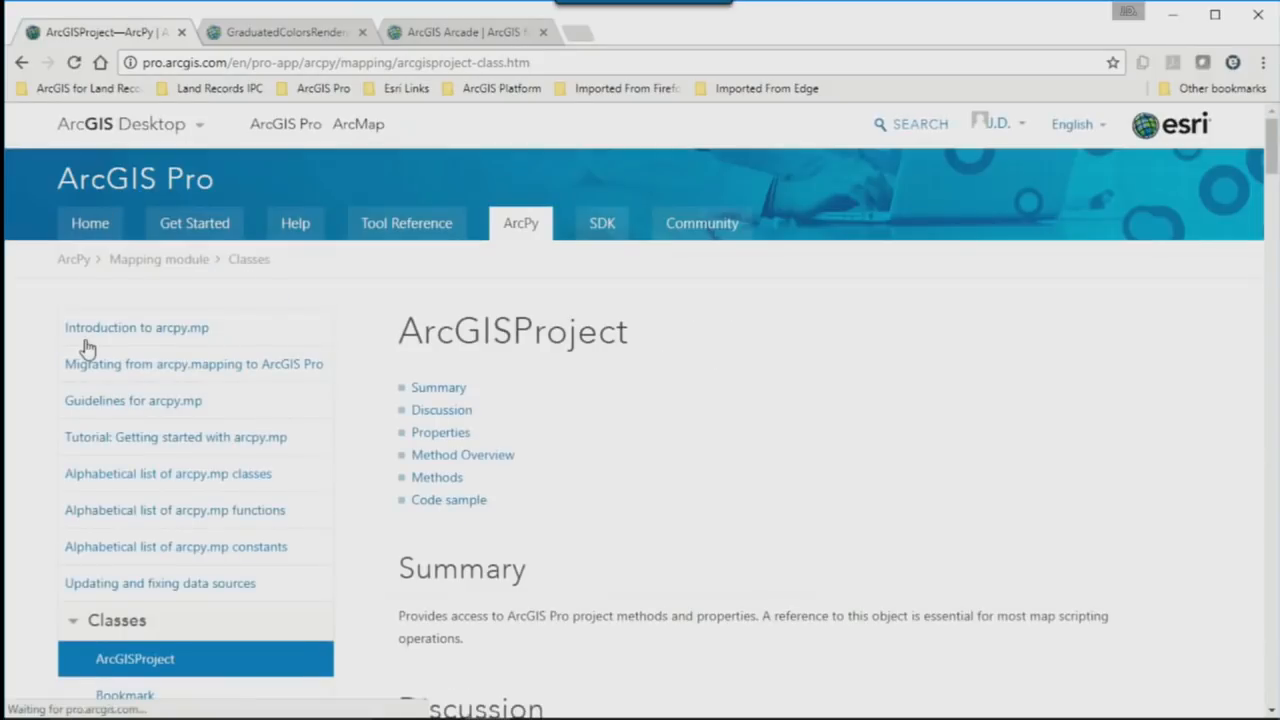
{"action": "scroll", "coordinate": [86, 380], "scroll_direction": "down", "scroll_amount": 5}
{"action": "left_click", "coordinate": [86, 394]}
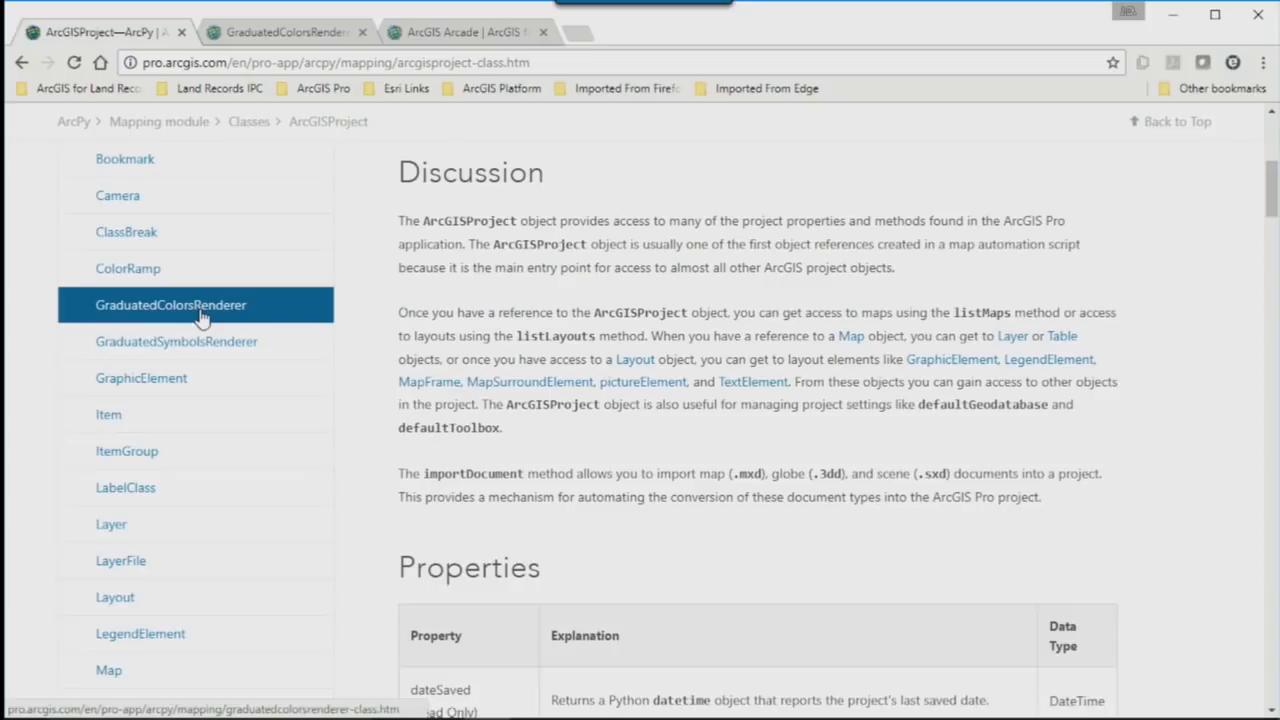
{"action": "left_click", "coordinate": [202, 317]}
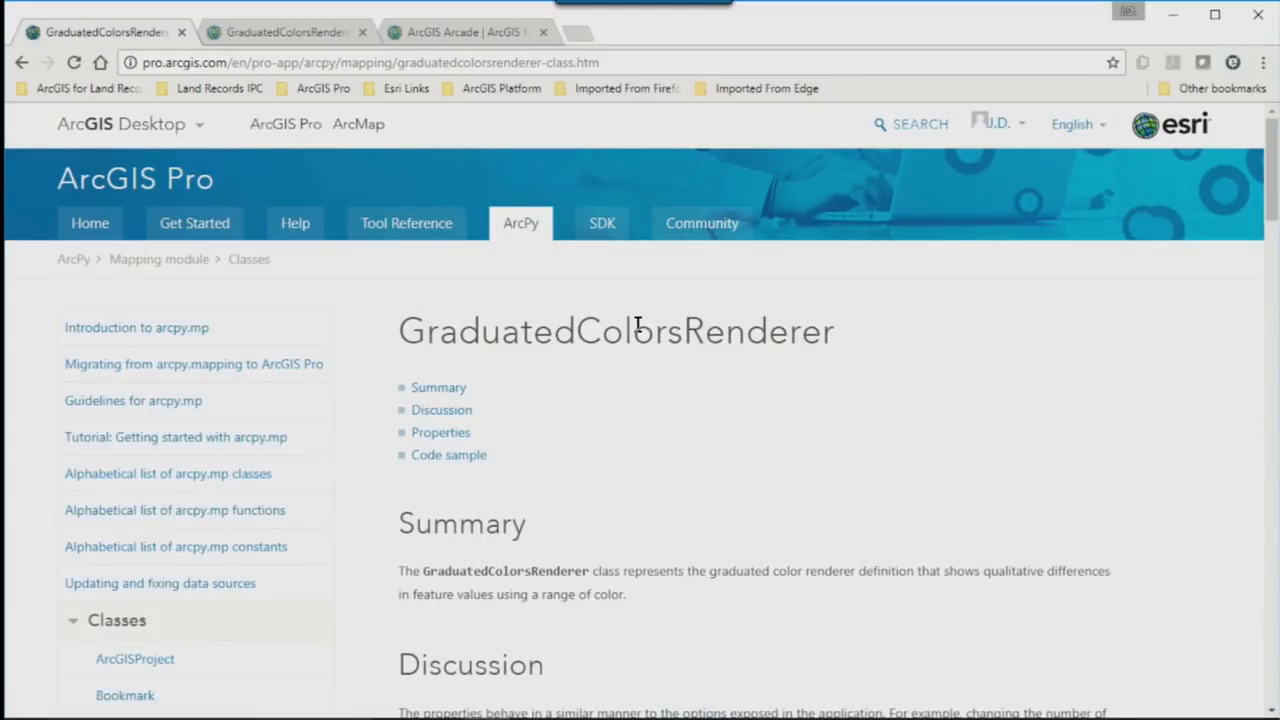
Step: Go to the GraduatedColorsRenderer code samples, enlarge the page to 175% and bring the example 1 script into view
{"action": "scroll", "coordinate": [637, 330], "scroll_direction": "down", "scroll_amount": 5}
{"action": "scroll", "coordinate": [637, 330], "scroll_direction": "up", "scroll_amount": 5}
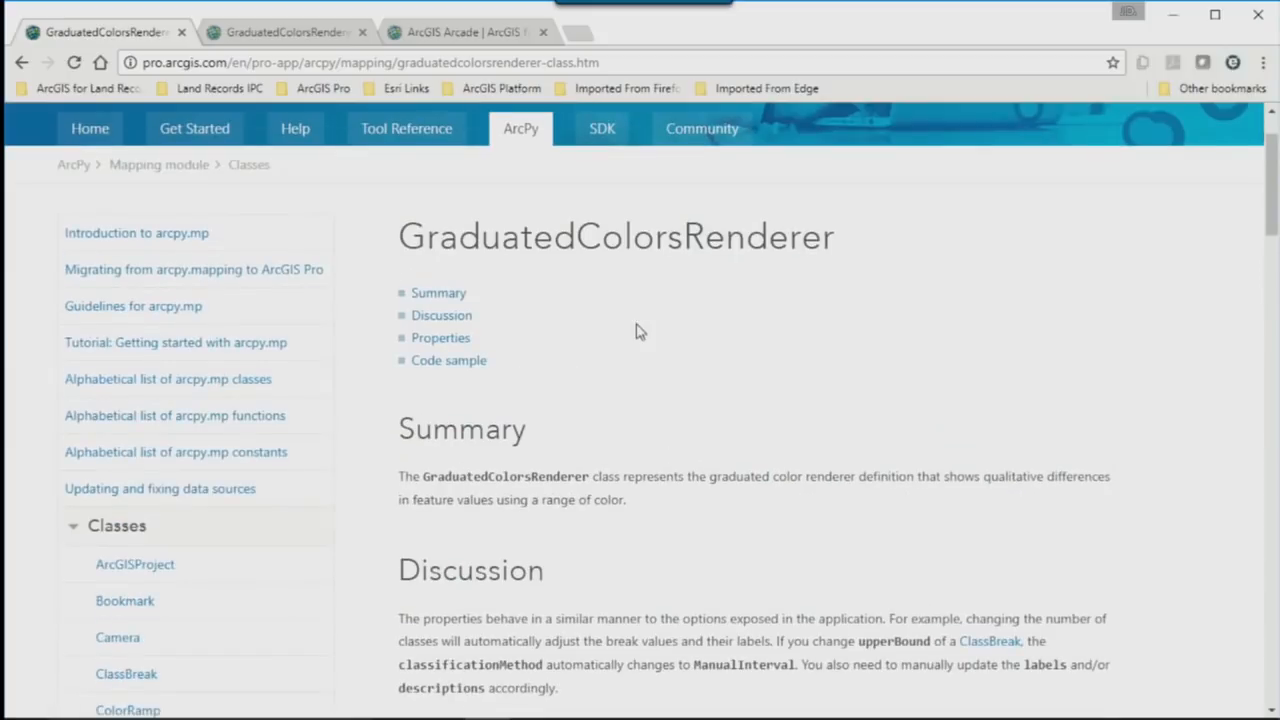
{"action": "left_click", "coordinate": [452, 361]}
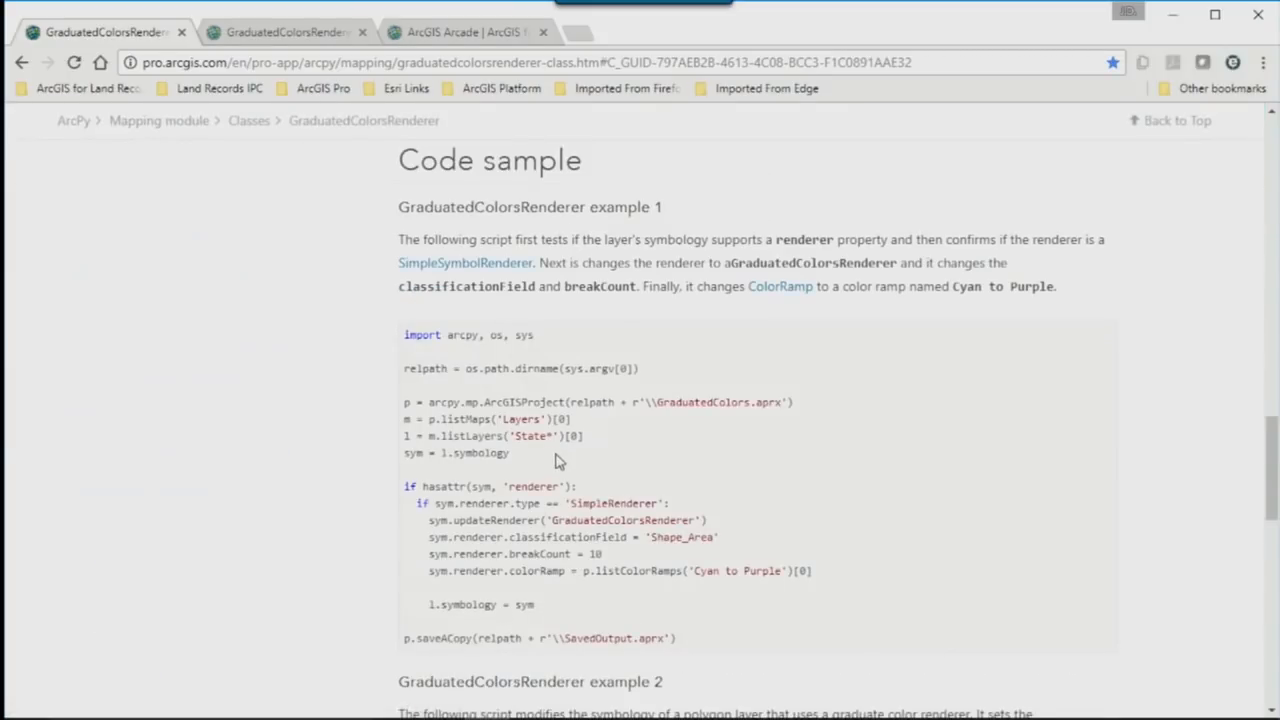
{"action": "scroll", "coordinate": [550, 480], "scroll_direction": "up", "scroll_amount": 3}
{"action": "scroll", "coordinate": [550, 484], "scroll_direction": "up", "scroll_amount": 1}
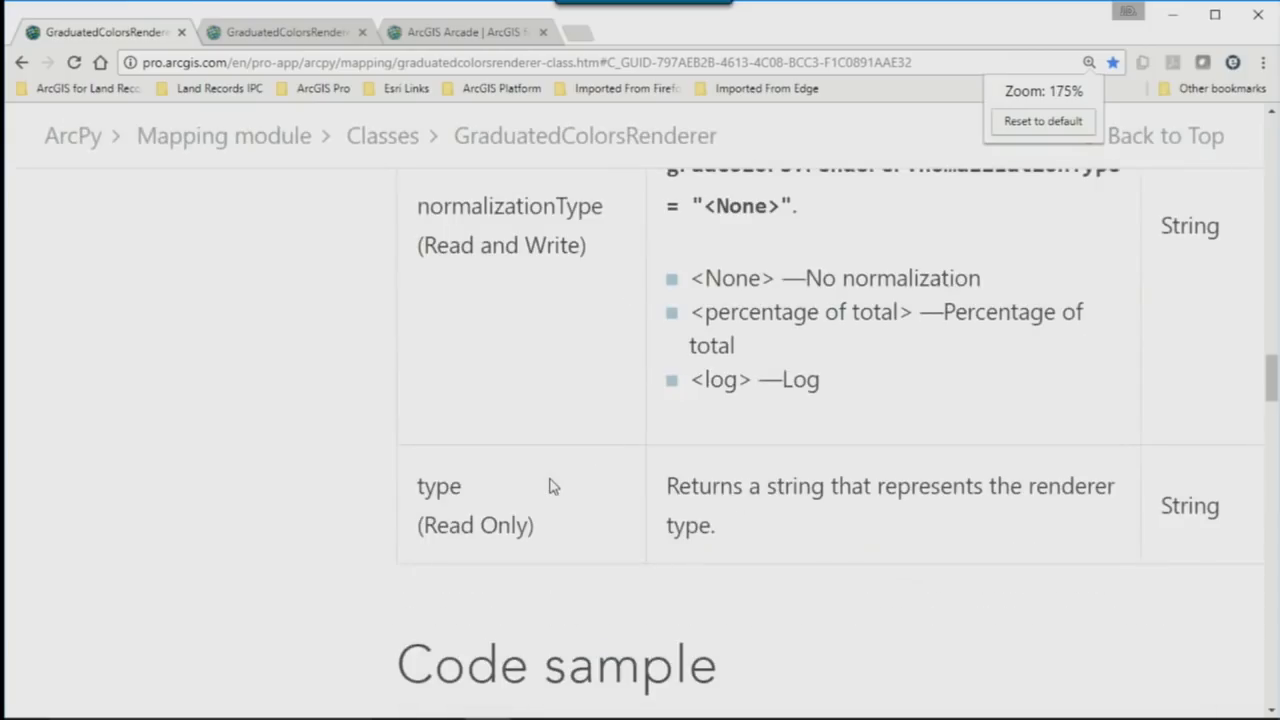
{"action": "scroll", "coordinate": [551, 484], "scroll_direction": "down", "scroll_amount": 4}
{"action": "scroll", "coordinate": [549, 478], "scroll_direction": "down", "scroll_amount": 2}
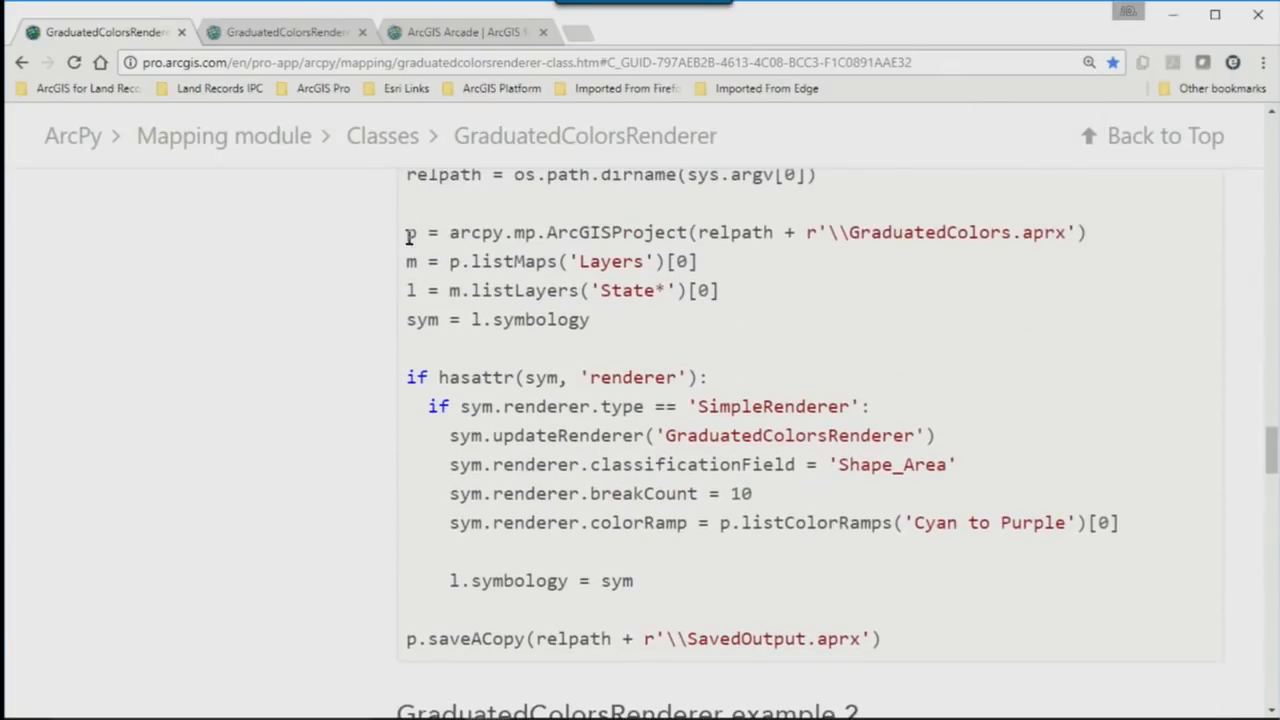
Step: Copy the example 1 code from the ArcGISProject line through "l.symbology = sym" and paste it into the Python window in ArcGIS Pro
{"action": "left_click_drag", "start_coordinate": [408, 232], "coordinate": [980, 575]}
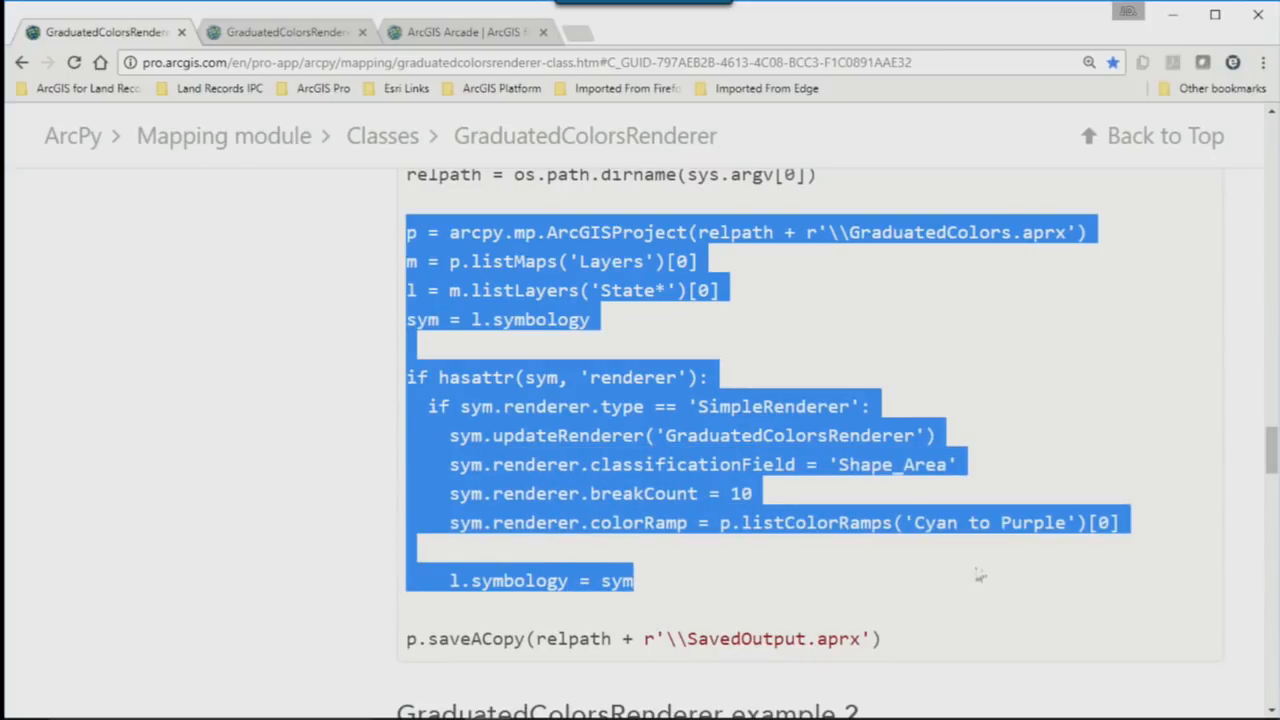
{"action": "right_click", "coordinate": [840, 534]}
{"action": "left_click", "coordinate": [881, 545]}
{"action": "key", "text": "alt+Tab"}
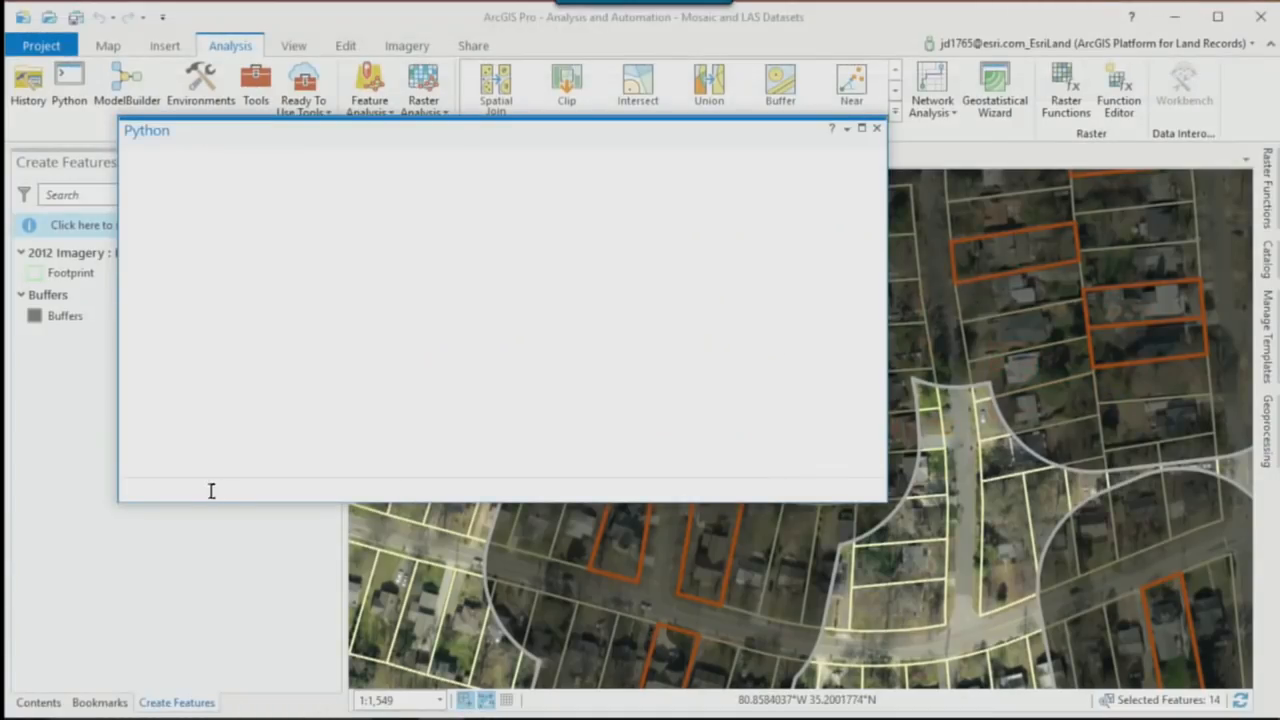
{"action": "right_click", "coordinate": [209, 489]}
{"action": "left_click", "coordinate": [245, 548]}
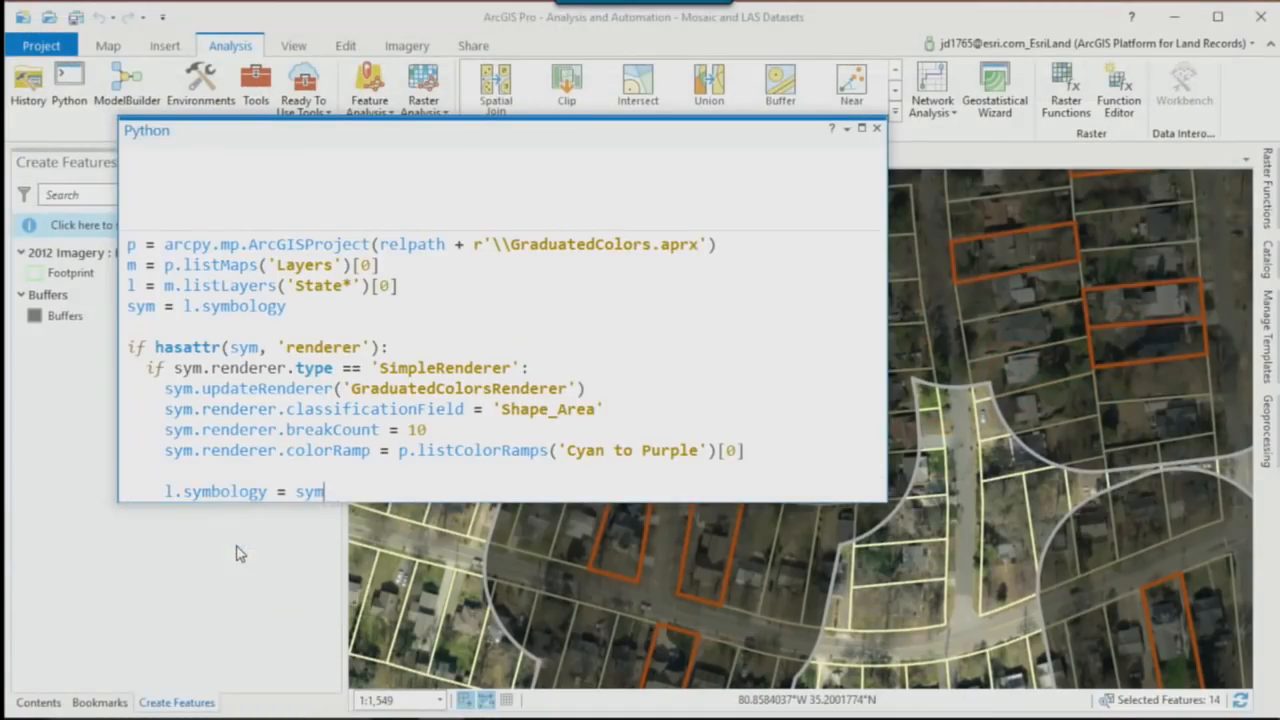
Step: Show the Assessment Analytics map with its layer list and move the Python window clear of them
{"action": "left_click_drag", "start_coordinate": [368, 140], "coordinate": [619, 274]}
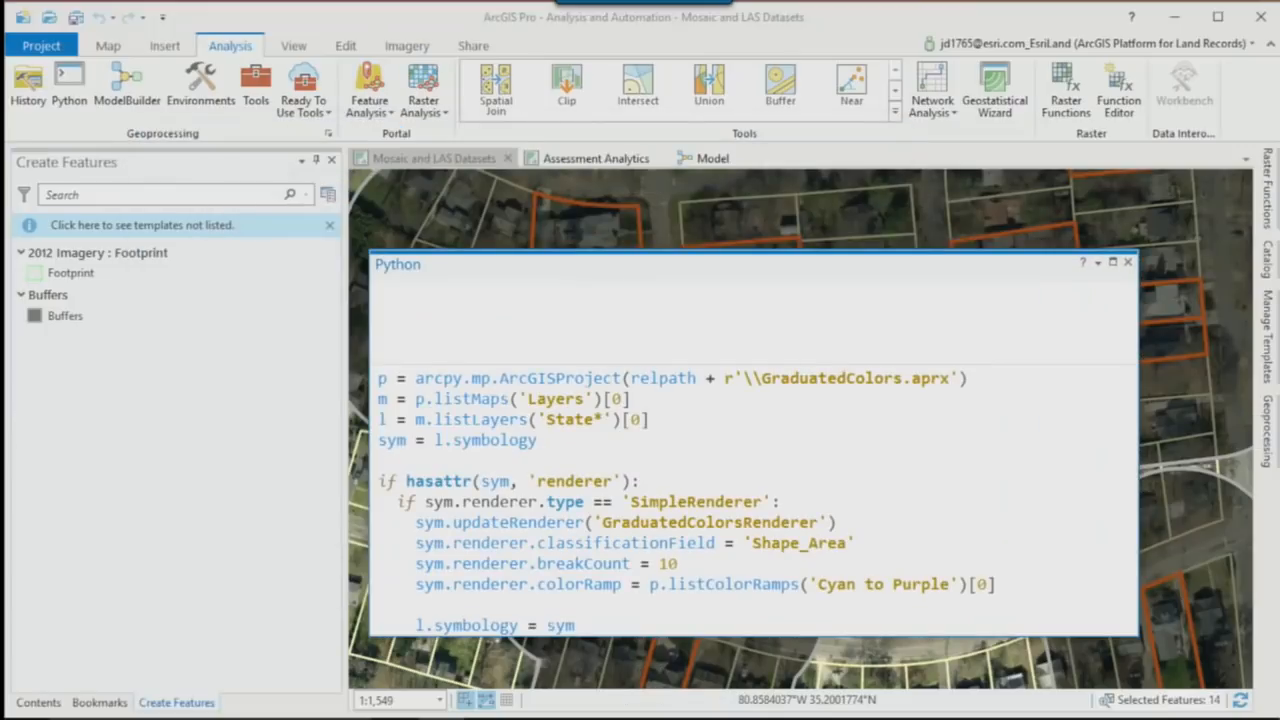
{"action": "left_click", "coordinate": [567, 160]}
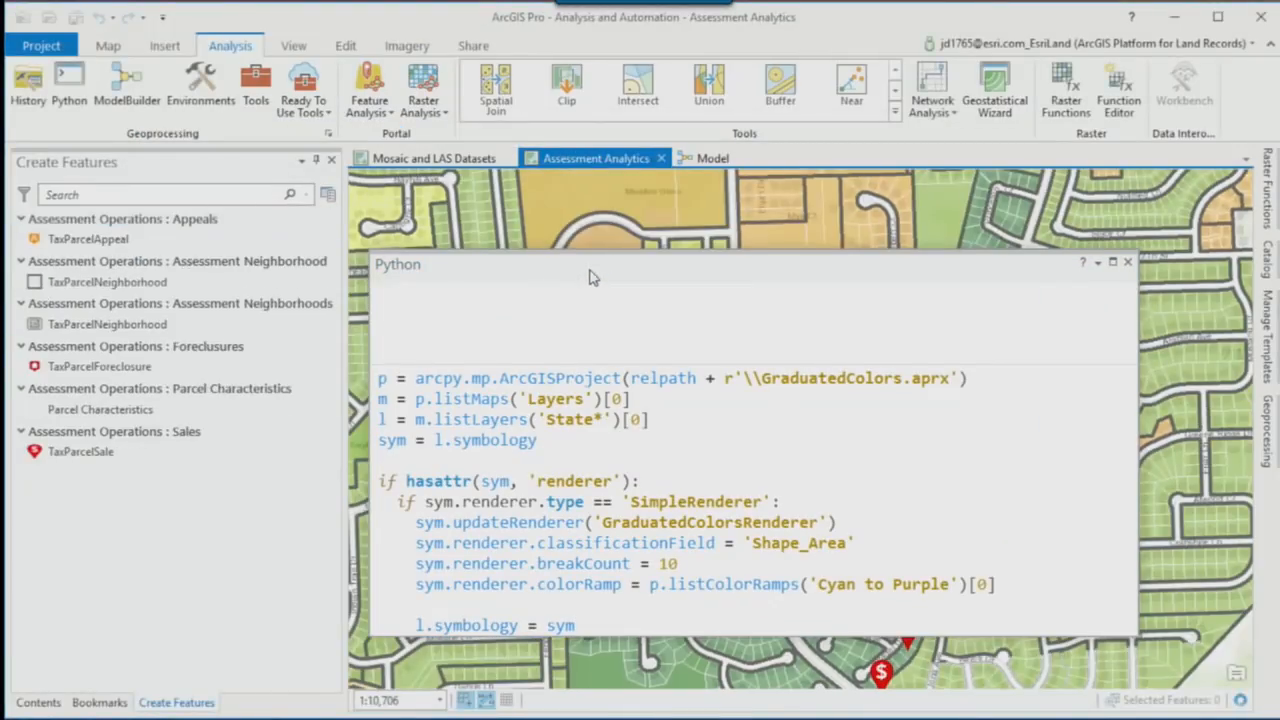
{"action": "left_click_drag", "start_coordinate": [590, 274], "coordinate": [756, 36]}
{"action": "left_click", "coordinate": [38, 703]}
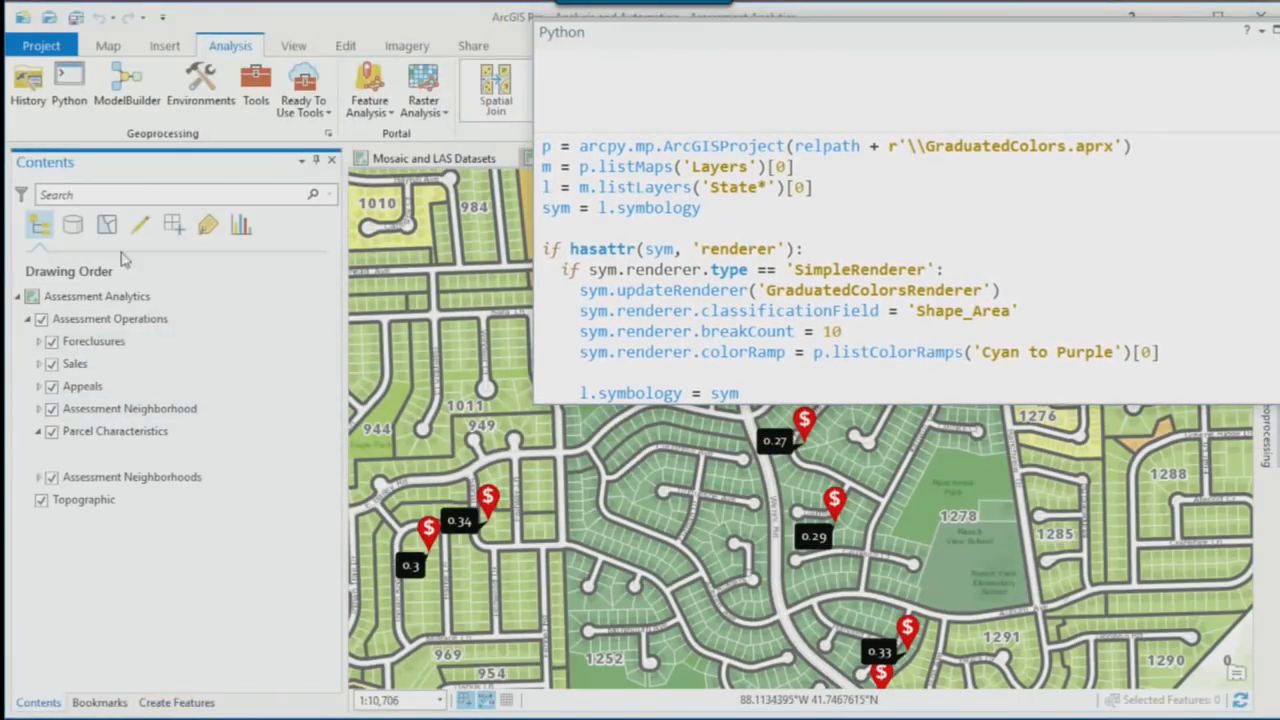
Step: Copy the Assessment Analytics map name and paste it over 'Layers' in the script's listMaps call
{"action": "left_click", "coordinate": [85, 298]}
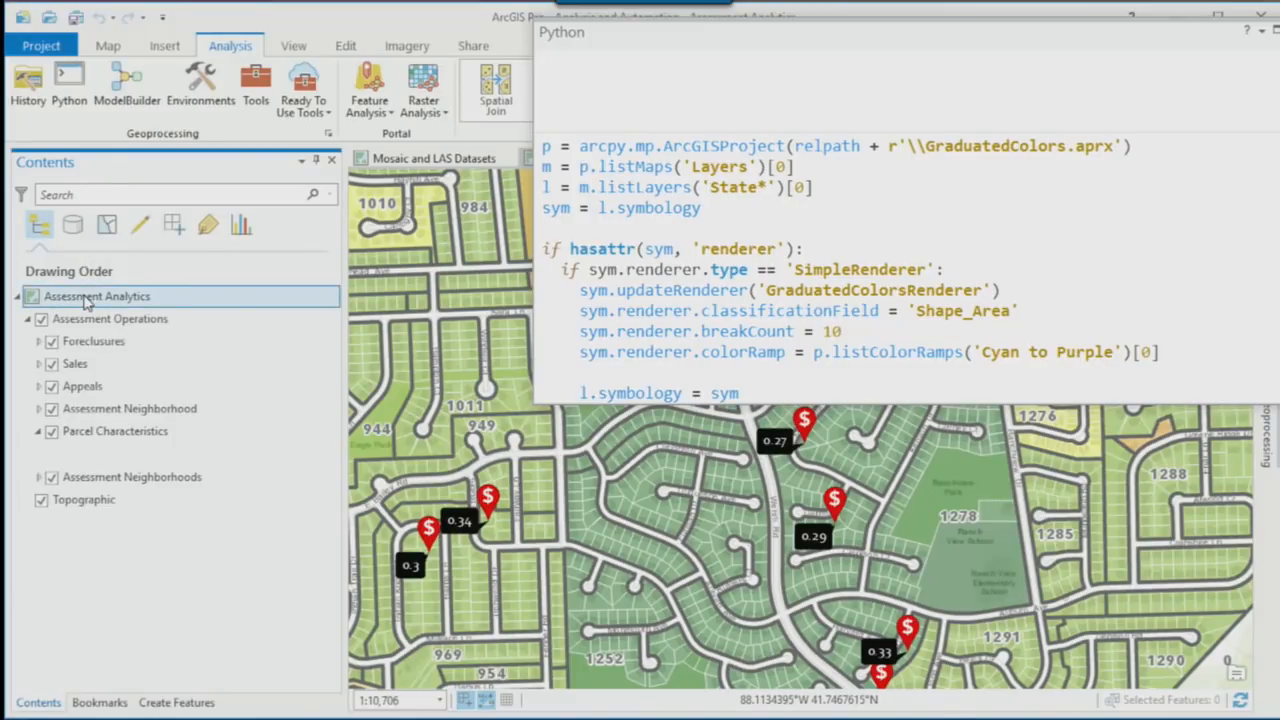
{"action": "right_click", "coordinate": [85, 300]}
{"action": "left_click", "coordinate": [129, 329]}
{"action": "left_click_drag", "start_coordinate": [692, 167], "coordinate": [748, 166]}
{"action": "right_click", "coordinate": [724, 174]}
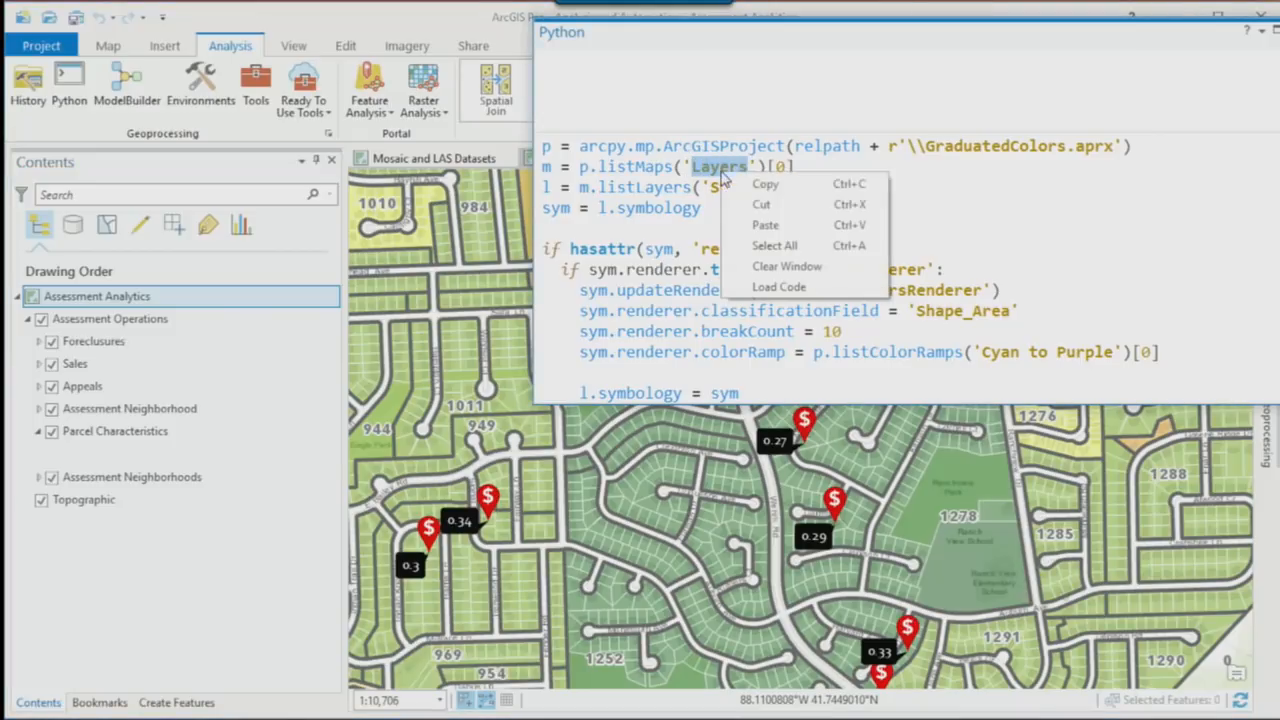
{"action": "left_click", "coordinate": [765, 225]}
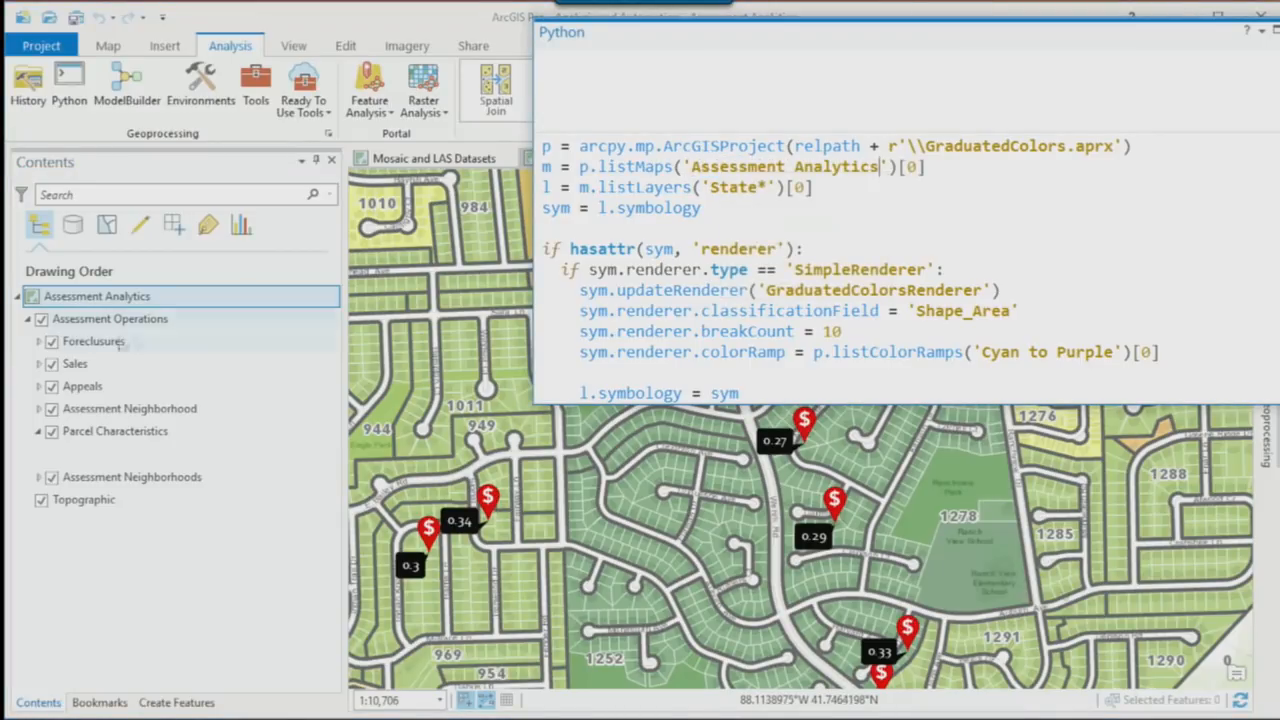
Step: Copy the Parcel Characteristics layer and paste its name over 'State*' in the script's listLayers call
{"action": "double_click", "coordinate": [108, 431]}
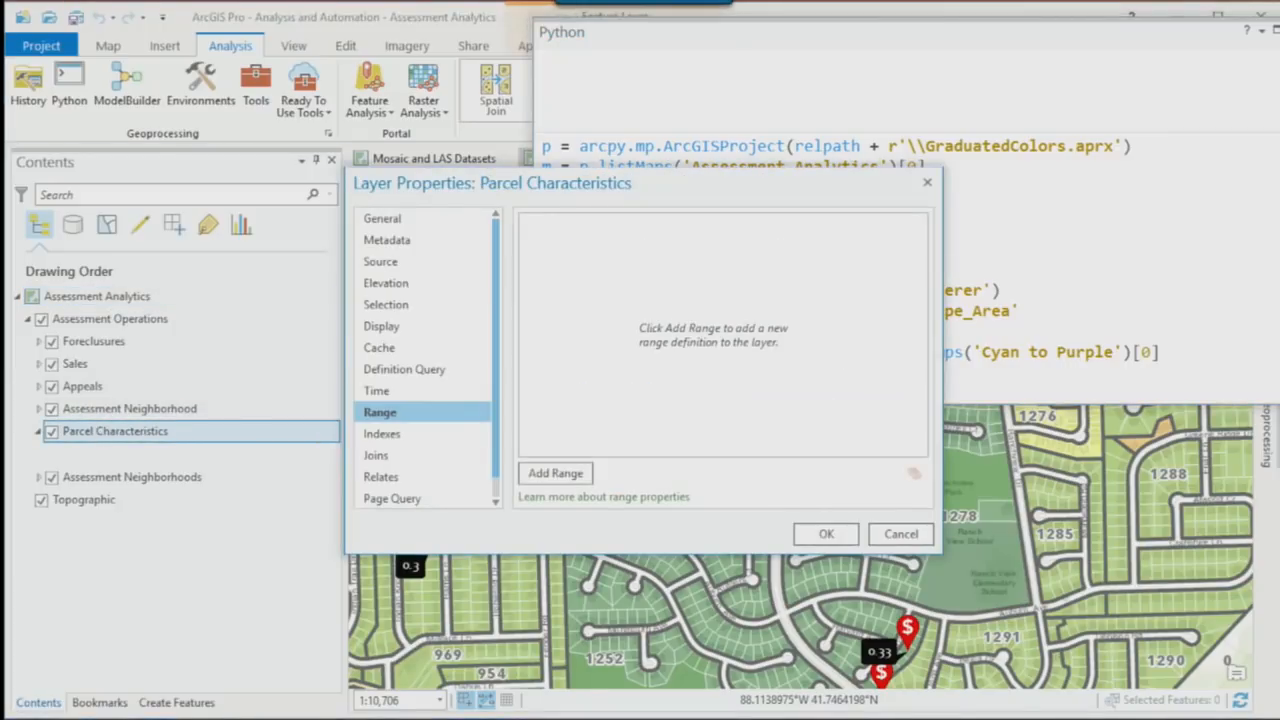
{"action": "left_click", "coordinate": [900, 533]}
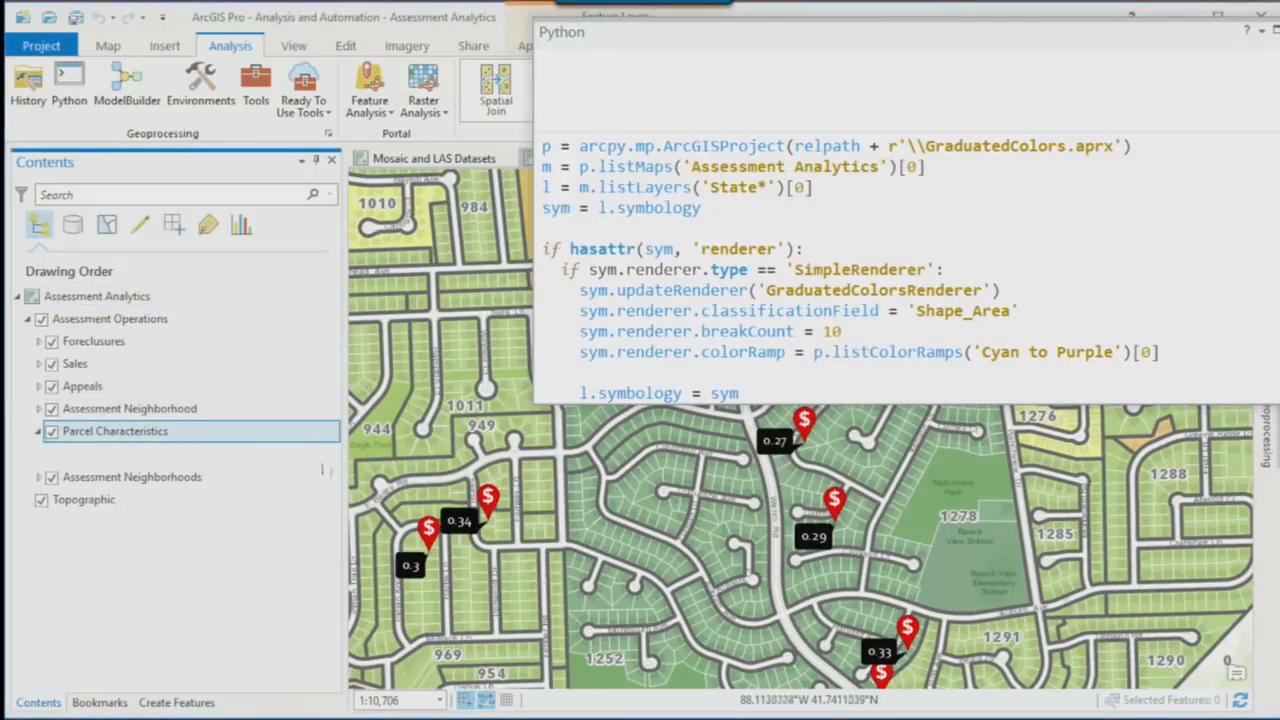
{"action": "right_click", "coordinate": [145, 437]}
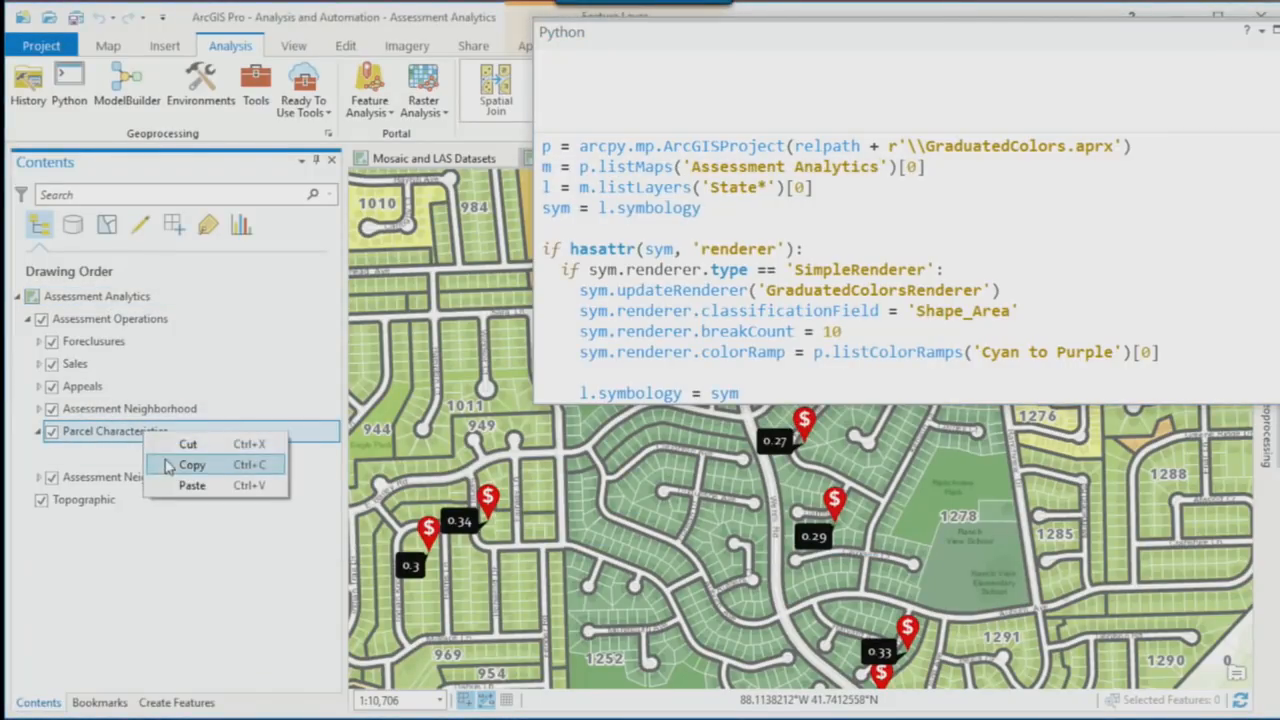
{"action": "left_click", "coordinate": [170, 463]}
{"action": "left_click_drag", "start_coordinate": [711, 189], "coordinate": [763, 189]}
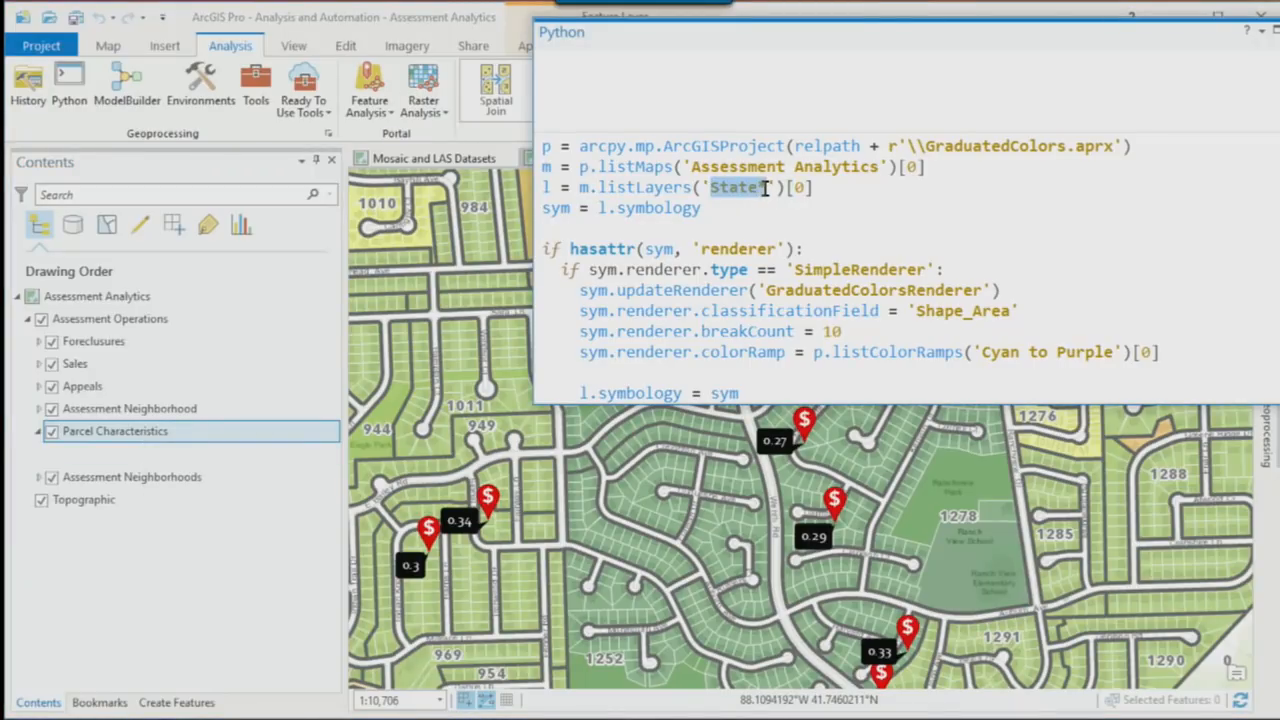
{"action": "right_click", "coordinate": [764, 190]}
{"action": "left_click", "coordinate": [790, 243]}
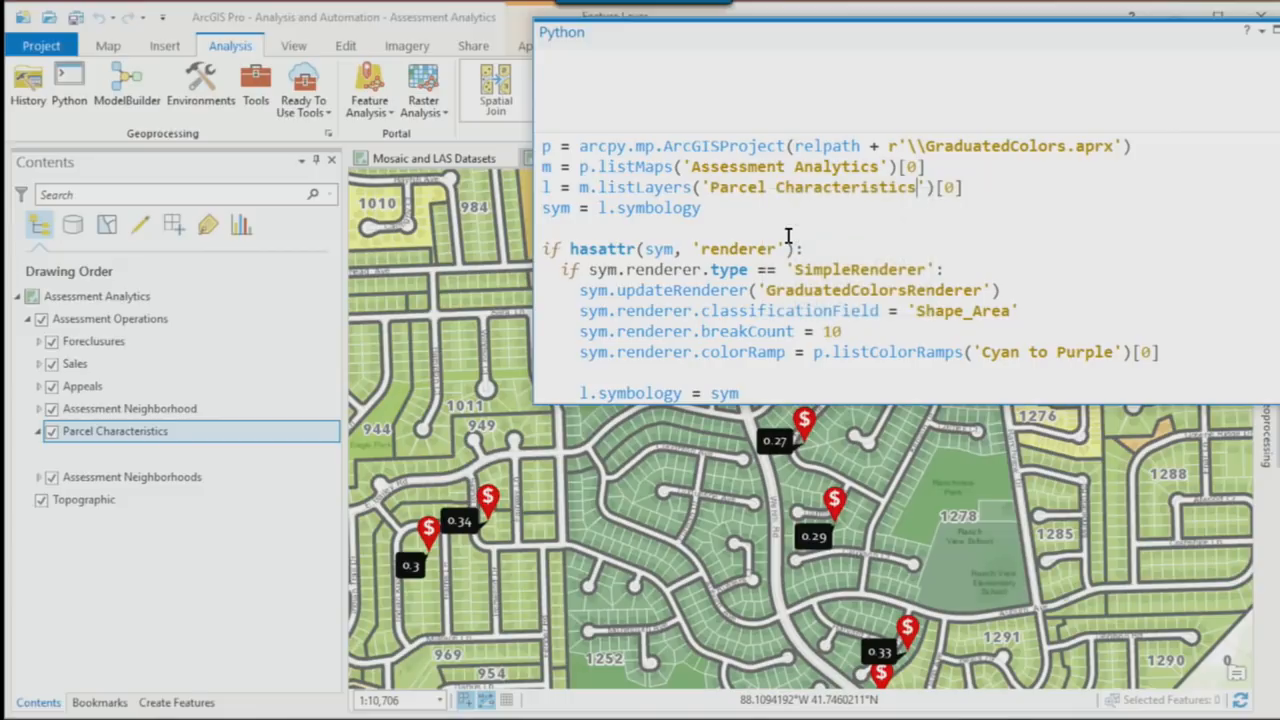
Step: Replace the project path in the script's ArcGISProject call with "CURRENT"
{"action": "left_click_drag", "start_coordinate": [797, 145], "coordinate": [1113, 150]}
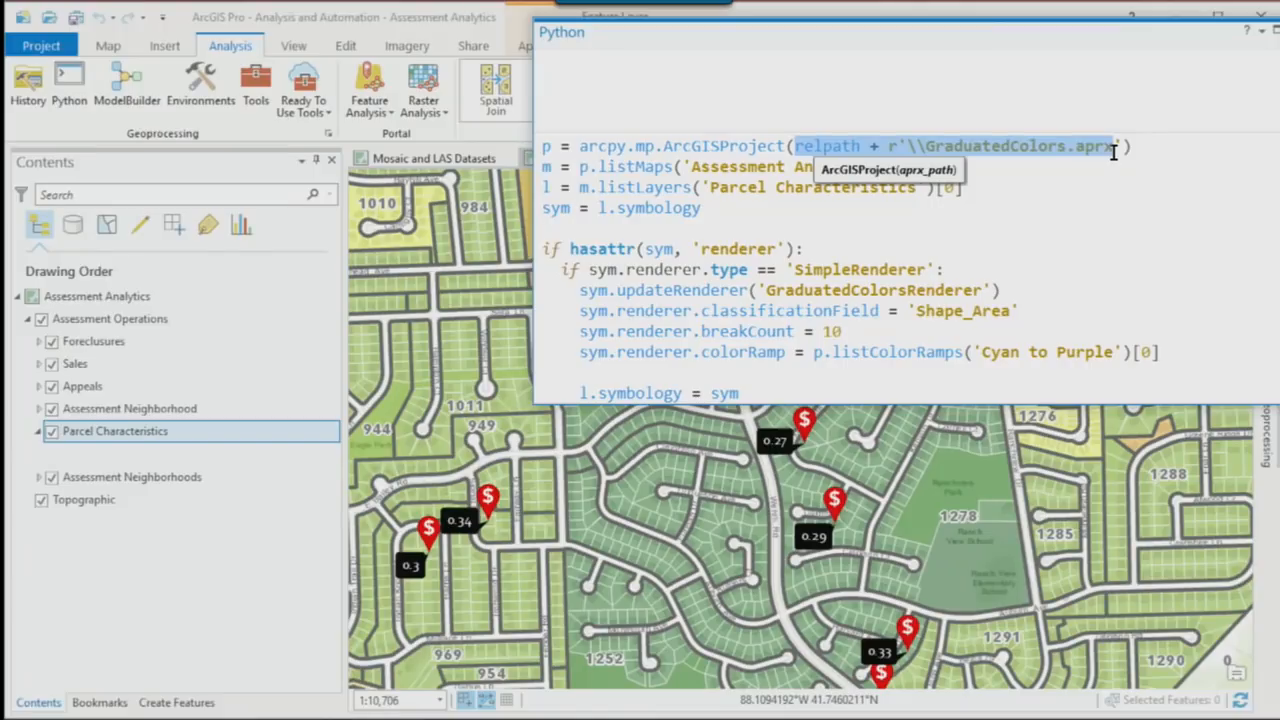
{"action": "left_click_drag", "start_coordinate": [1113, 150], "coordinate": [1114, 150]}
{"action": "type", "text": "ct(\"C"}
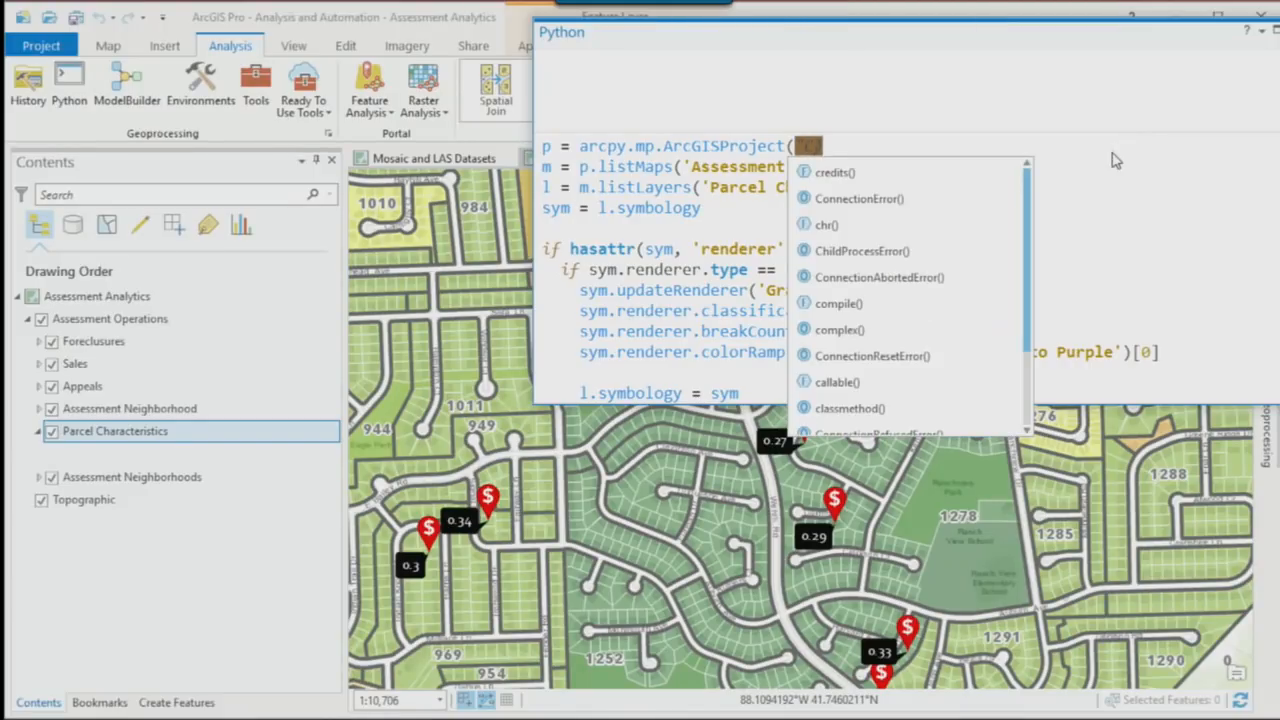
{"action": "type", "text": "URRENT\""}
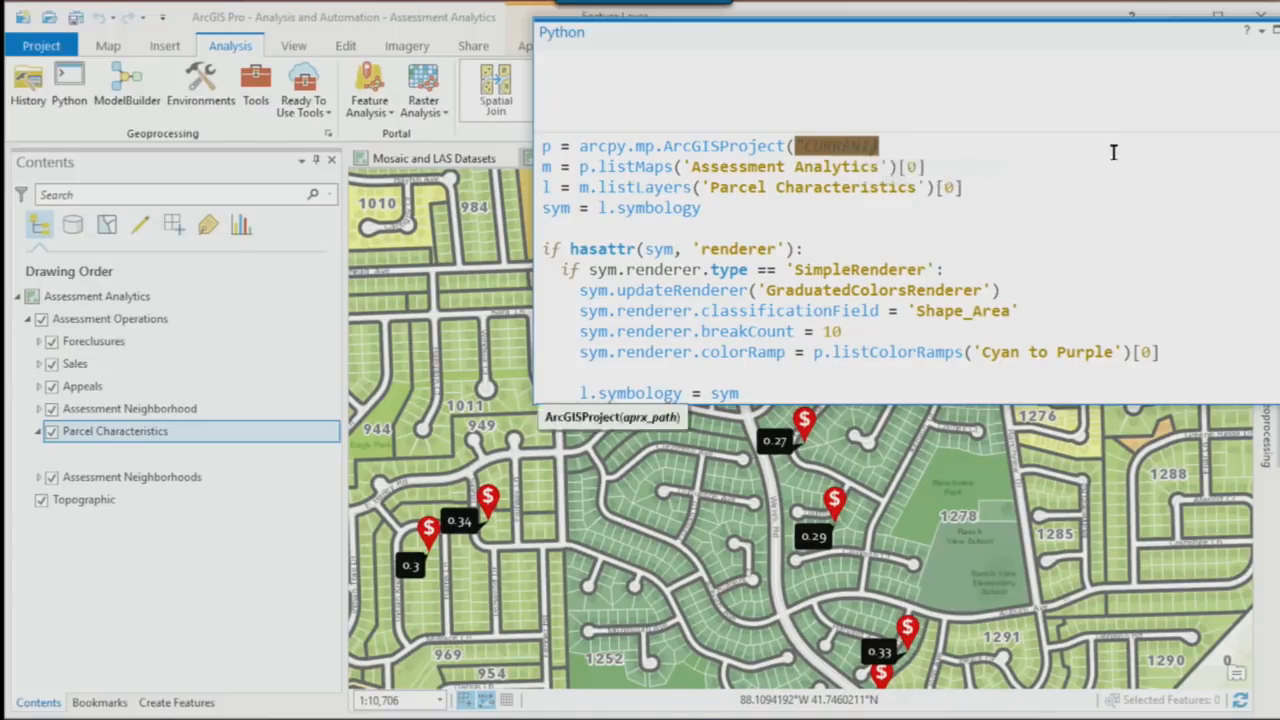
{"action": "left_click", "coordinate": [766, 167]}
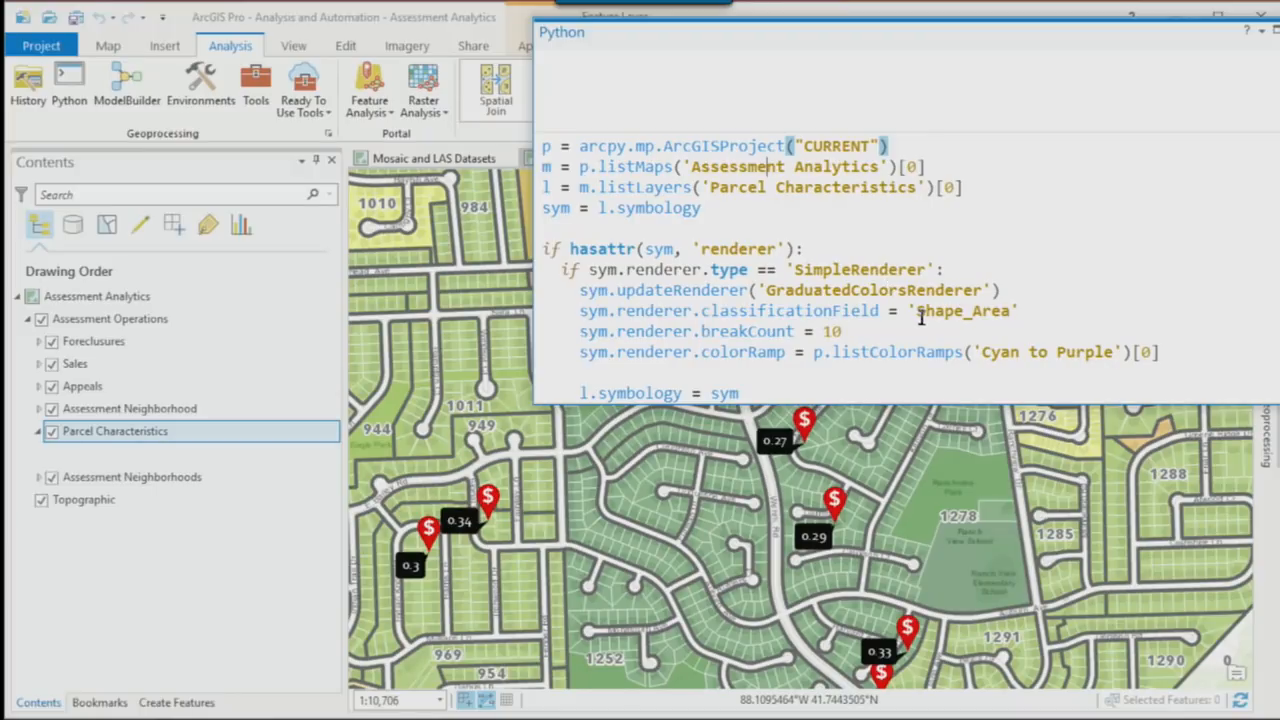
Step: Replace the script's classification field 'Shape_Area' with 'CNTASSDVAL'
{"action": "left_click_drag", "start_coordinate": [917, 311], "coordinate": [1008, 311]}
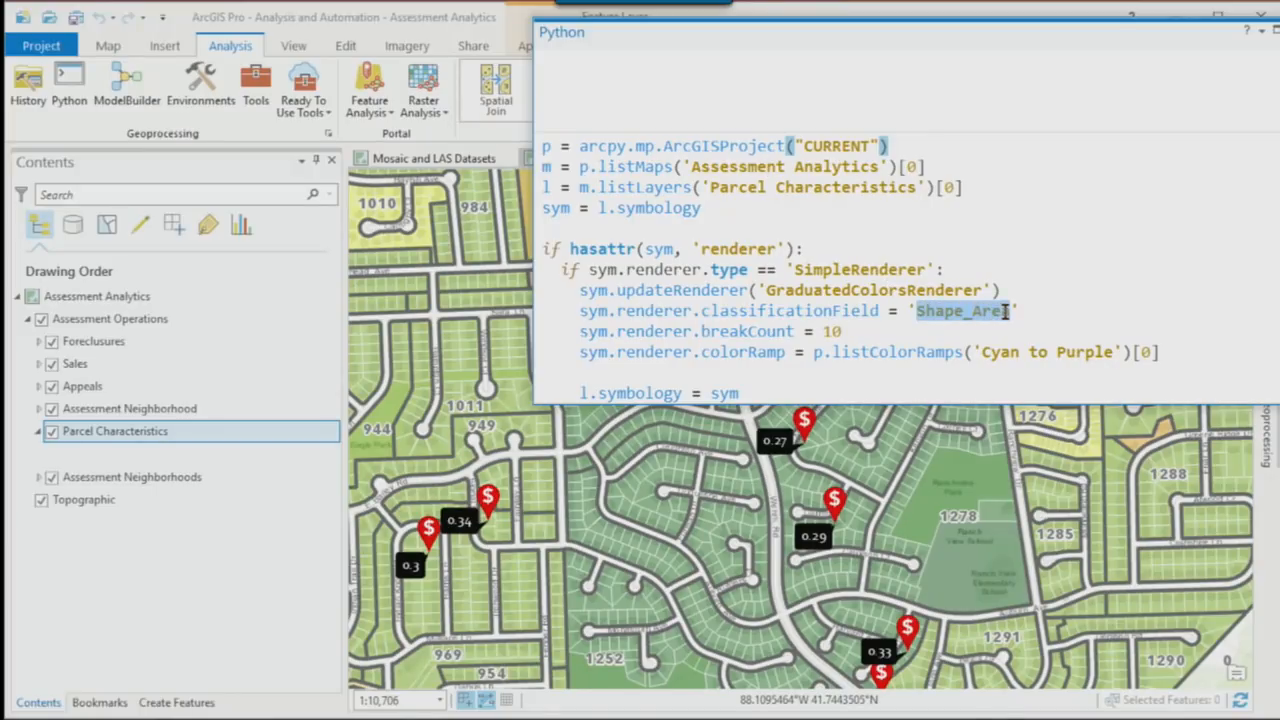
{"action": "type", "text": "CNT"}
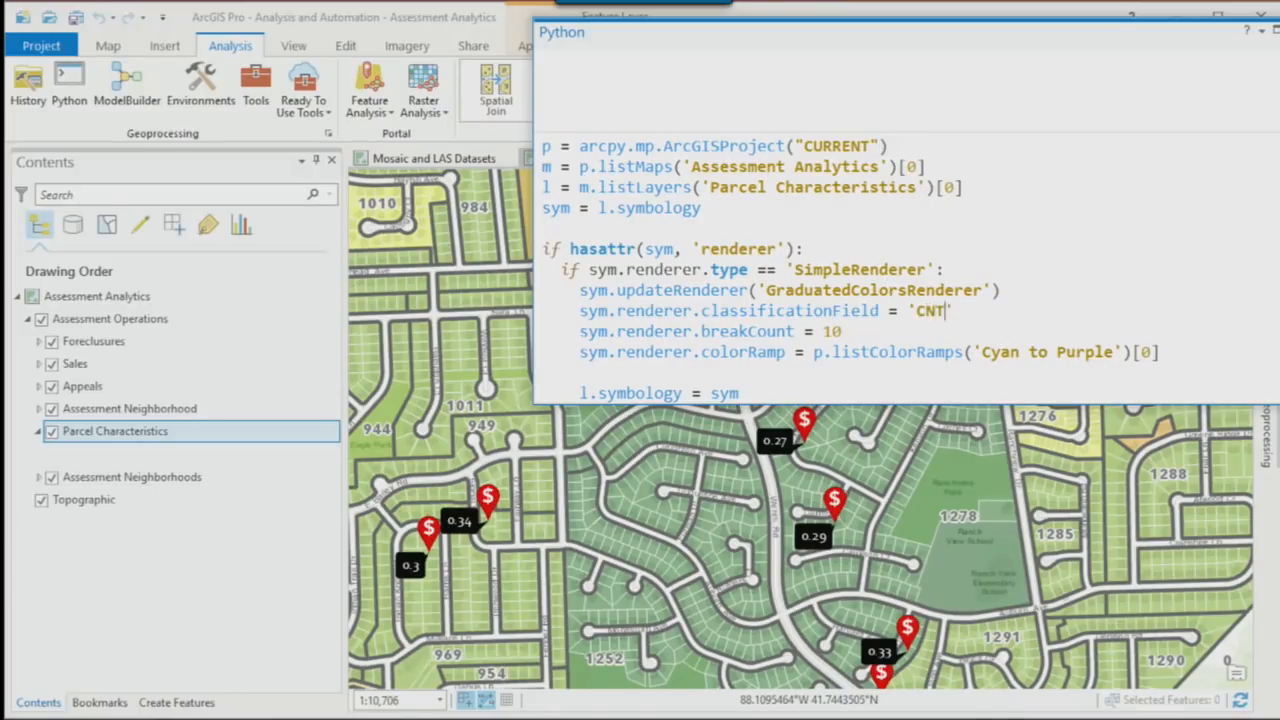
{"action": "type", "text": "ASSDVAL"}
Step: Set the renderer's break count to 5 and run the script on the Parcel Characteristics layer
{"action": "left_click_drag", "start_coordinate": [824, 331], "coordinate": [842, 331]}
{"action": "type", "text": "5"}
{"action": "key", "text": "Return"}
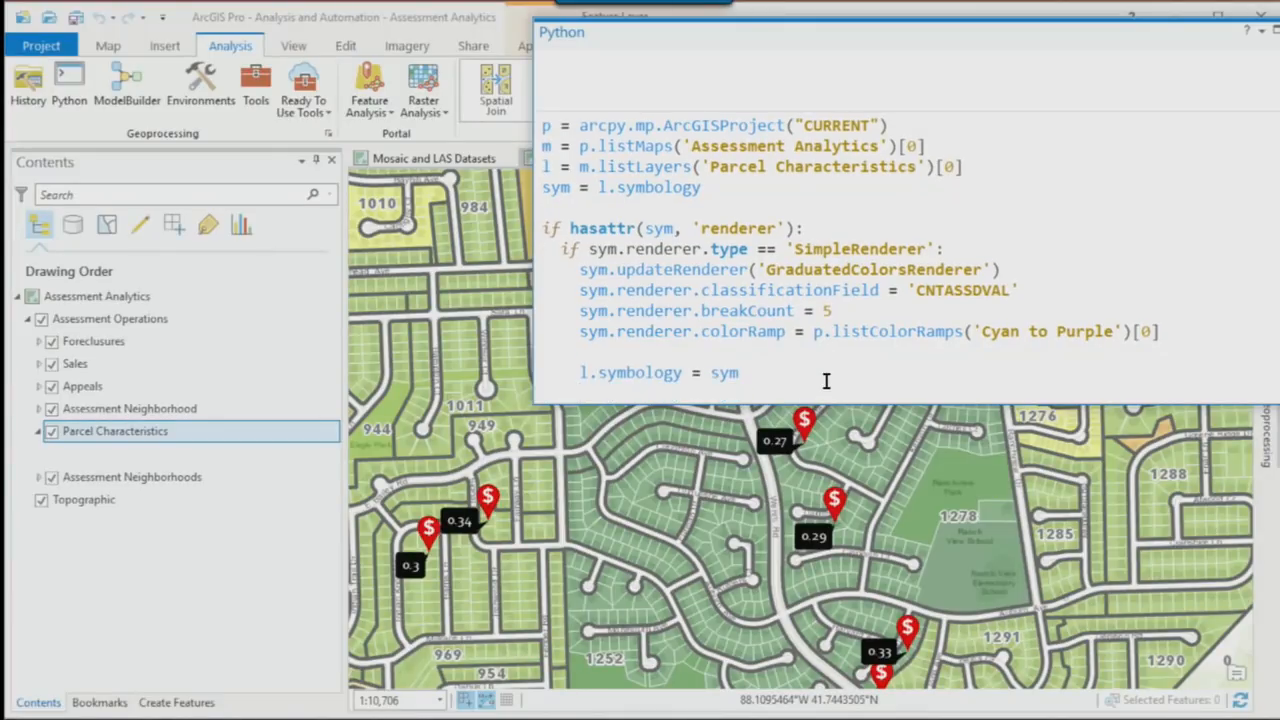
{"action": "key", "text": "Return"}
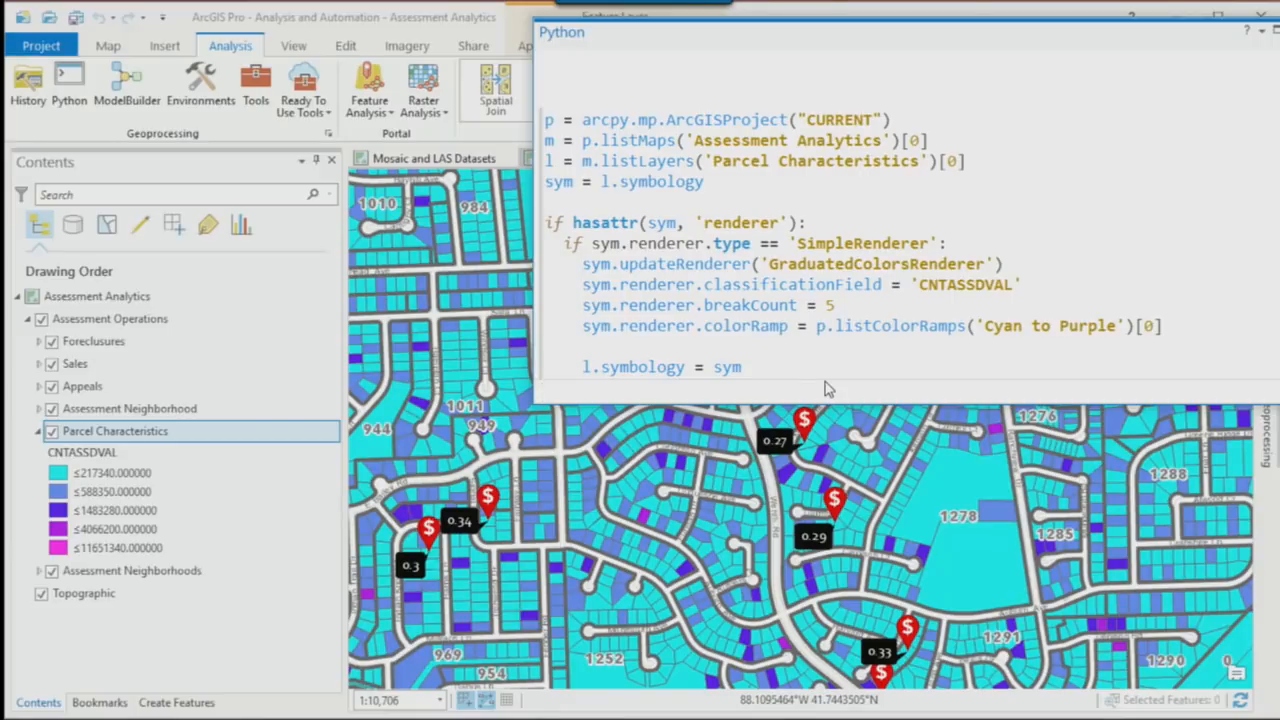
Step: Recall the last script in the Python window and delete its line testing for the 'SimpleRenderer' renderer type
{"action": "key", "text": "Up"}
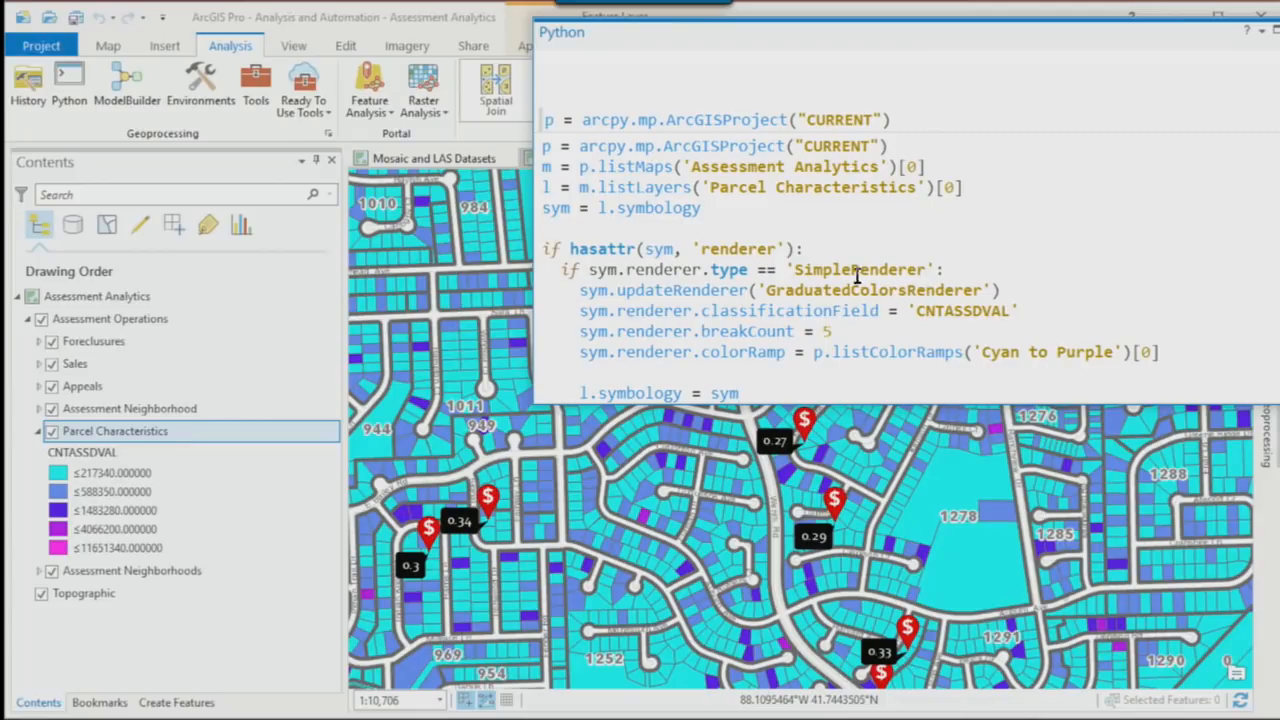
{"action": "left_click", "coordinate": [544, 270]}
{"action": "key", "text": "shift+End"}
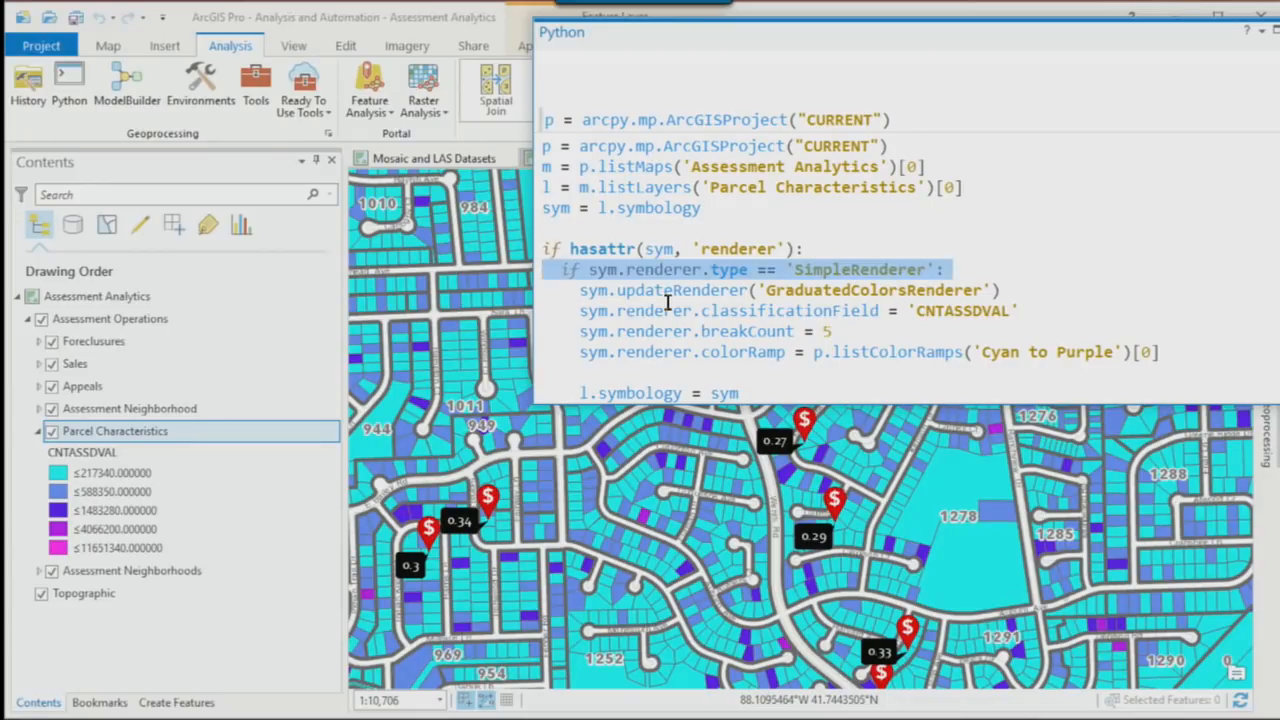
{"action": "key", "text": "BackSpace"}
{"action": "key", "text": "BackSpace"}
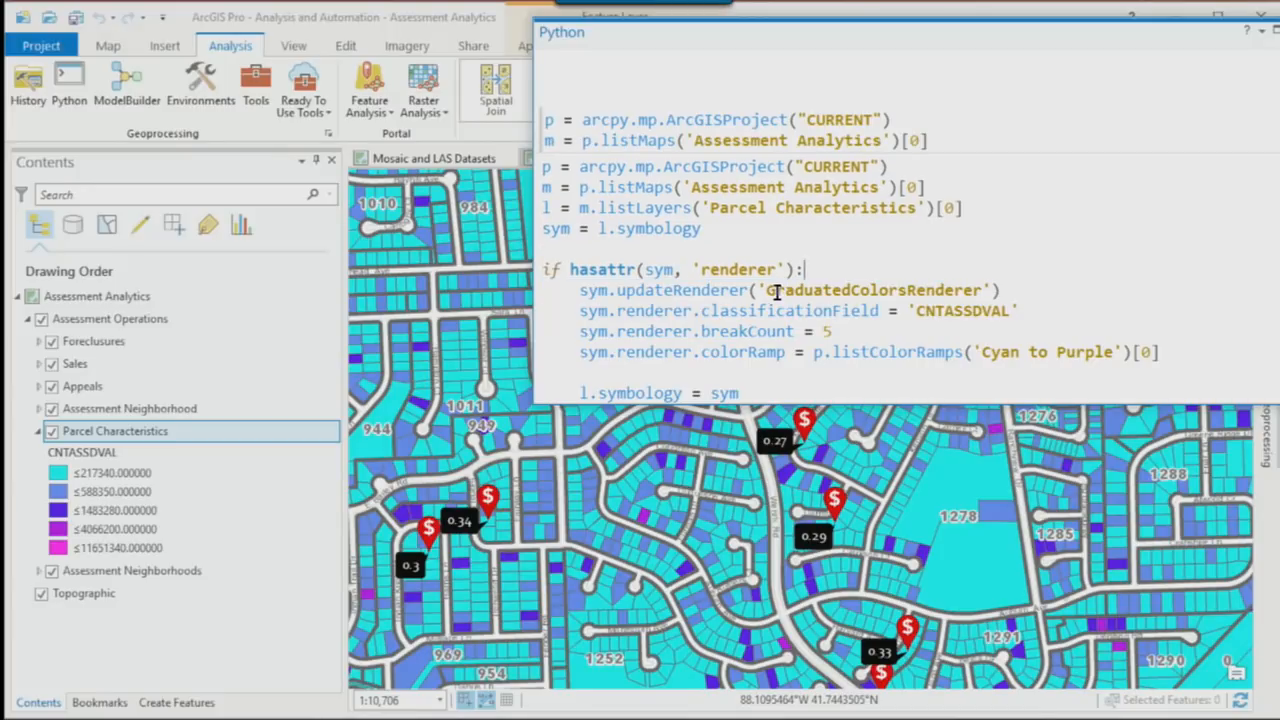
Step: Add a line below the classification field that sets sym.renderer.normalizationField to "RESFLRAREA"
{"action": "left_click", "coordinate": [1033, 310]}
{"action": "key", "text": "Return"}
{"action": "type", "text": "sy"}
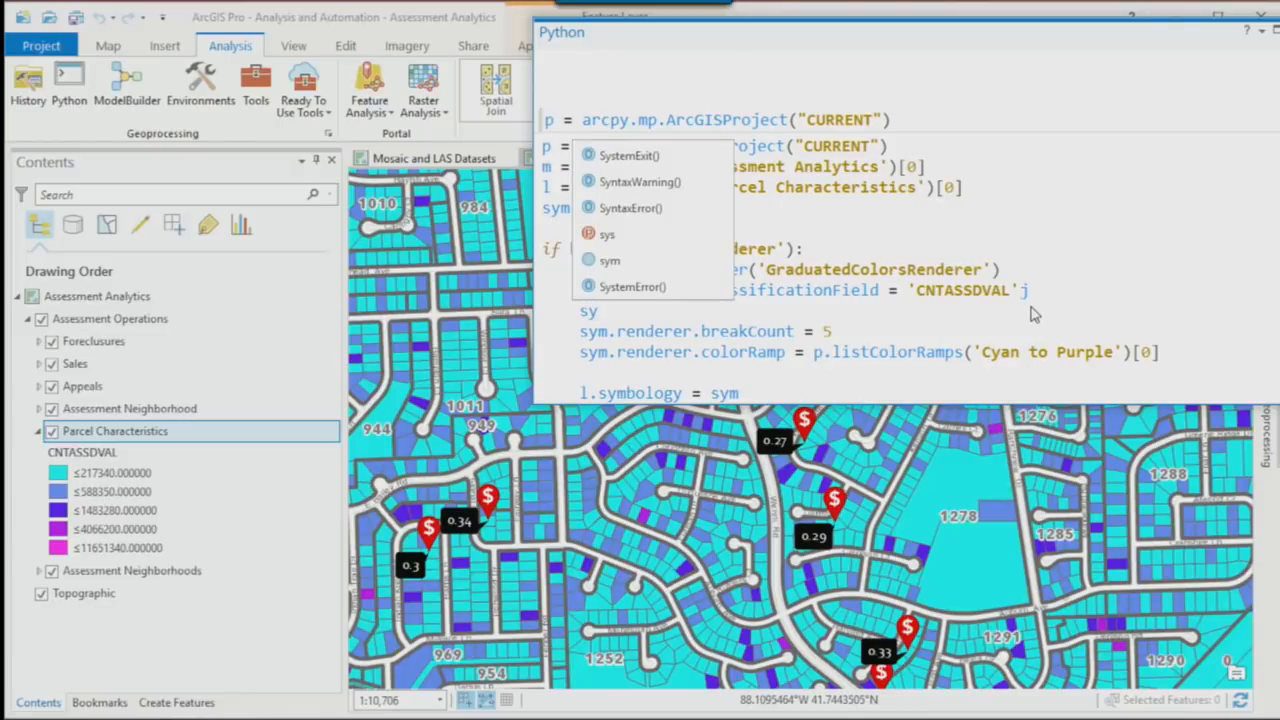
{"action": "left_click", "coordinate": [1043, 292]}
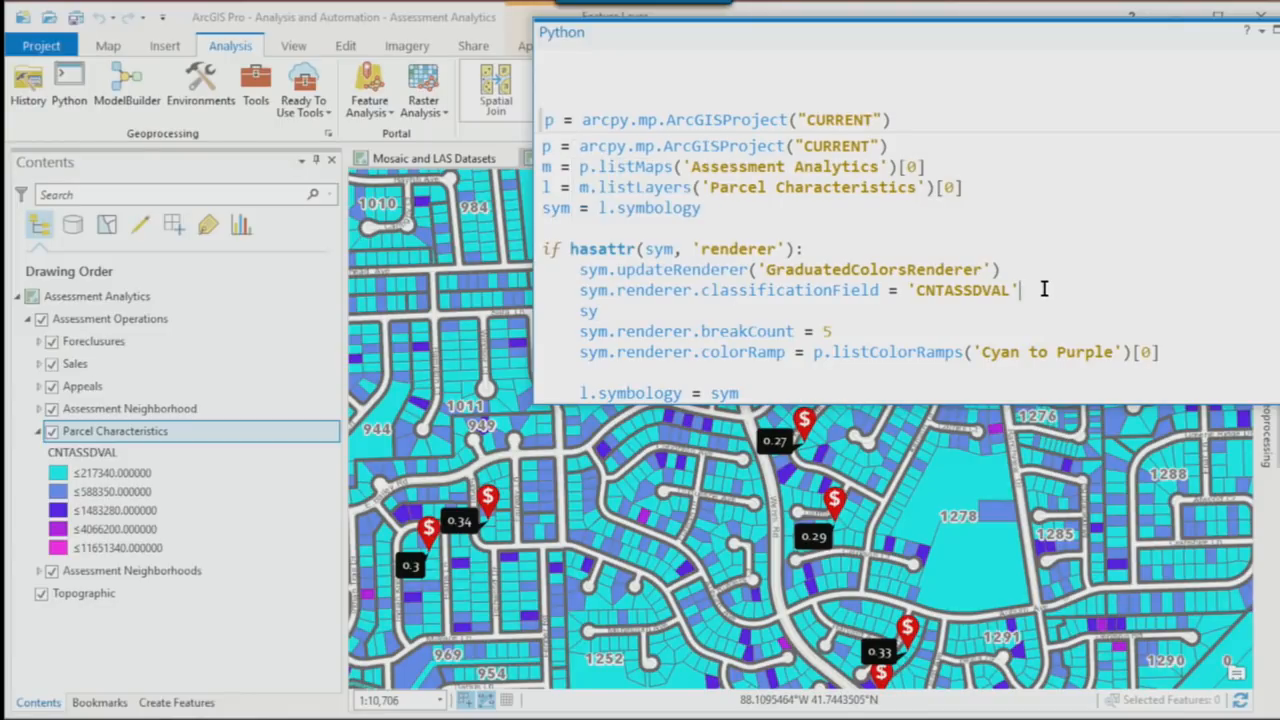
{"action": "left_click", "coordinate": [614, 314]}
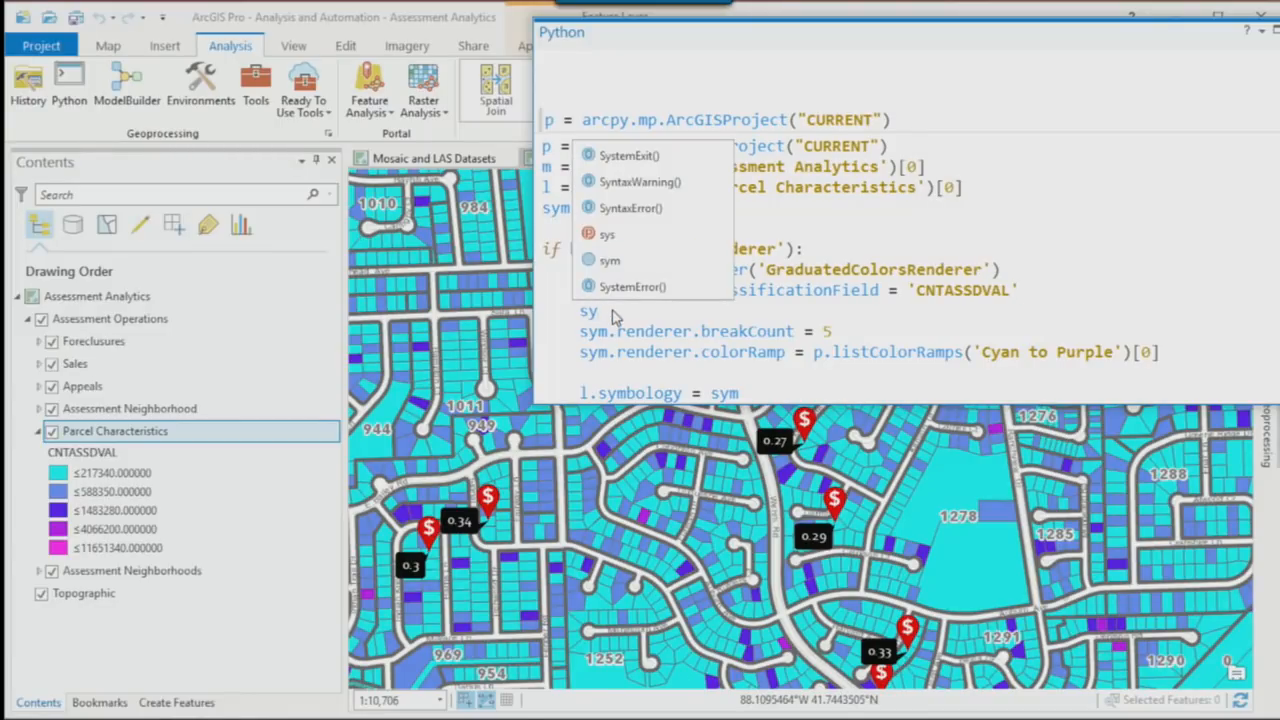
{"action": "type", "text": "m.re"}
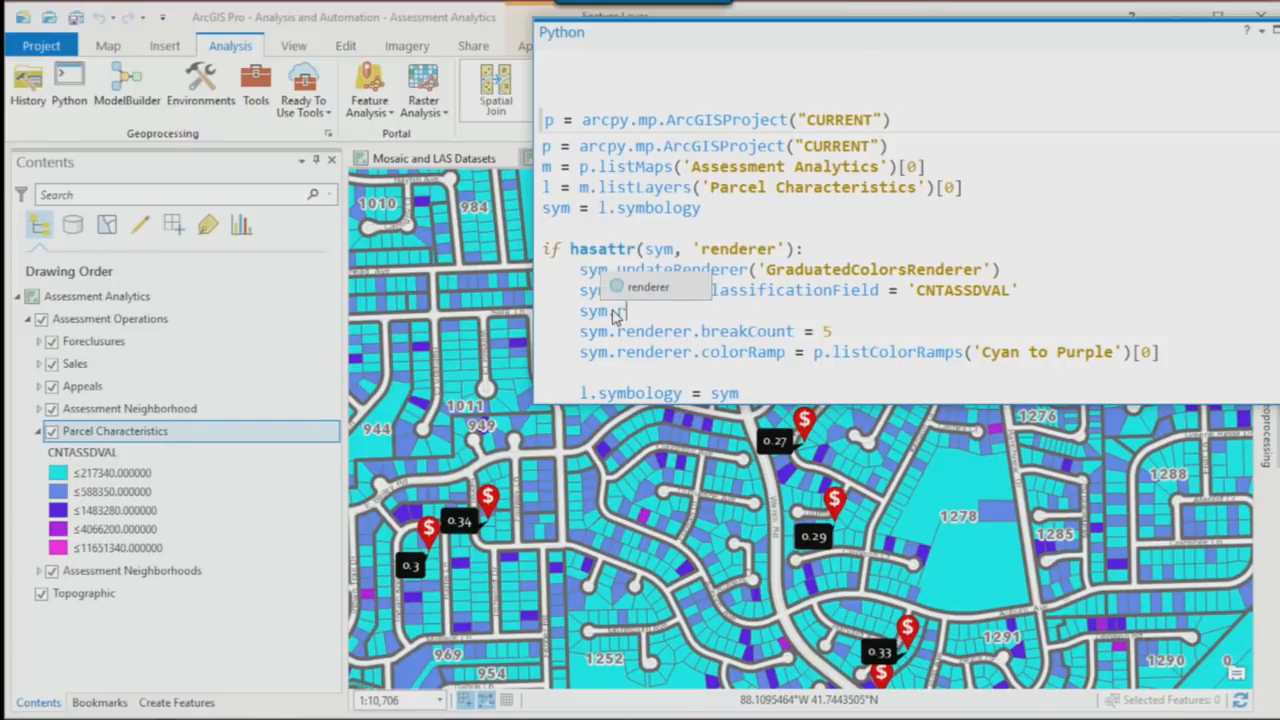
{"action": "type", "text": "nderer.no"}
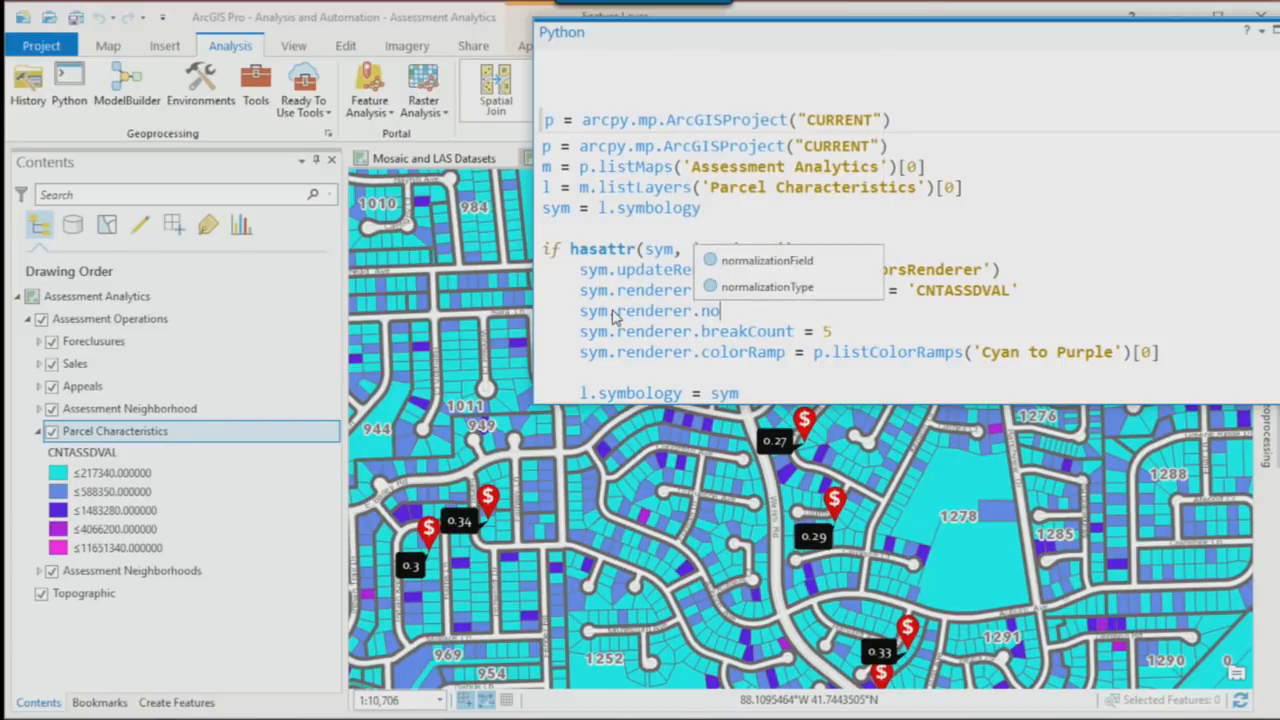
{"action": "left_click", "coordinate": [716, 258]}
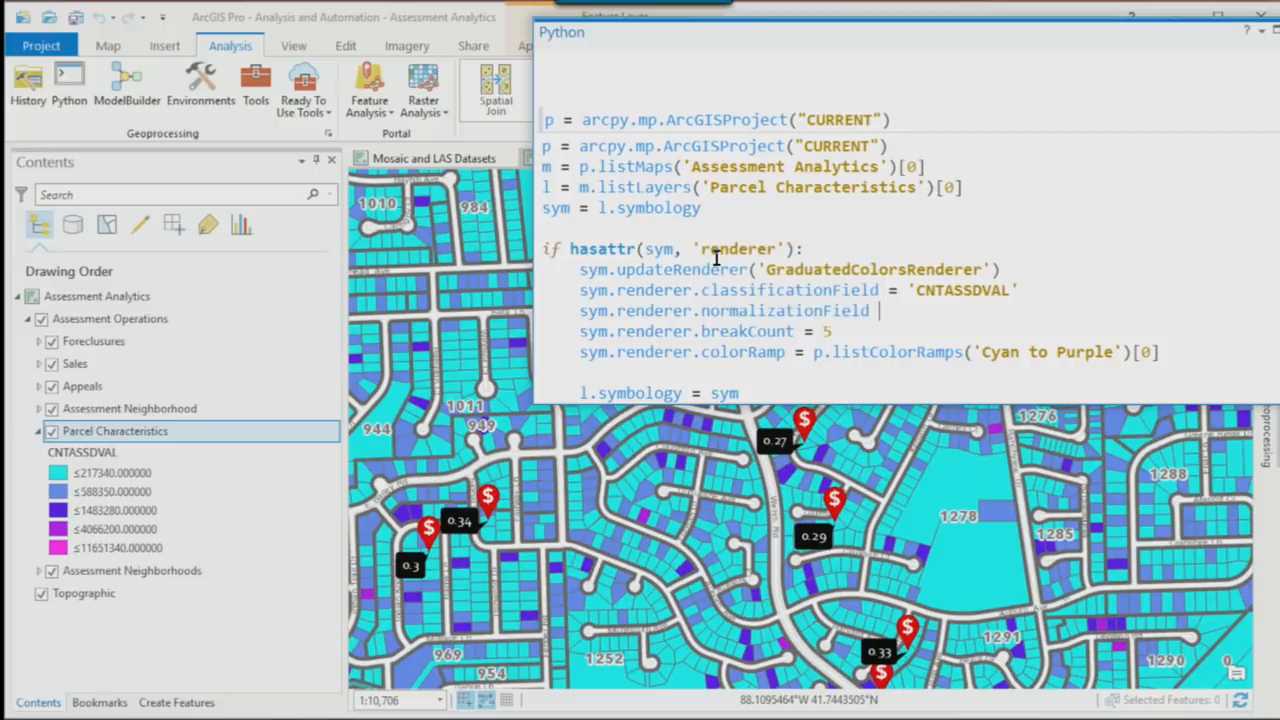
{"action": "type", "text": "= \"REES"}
{"action": "key", "text": "BackSpace"}
{"action": "key", "text": "BackSpace"}
{"action": "type", "text": "SFLRAREA"}
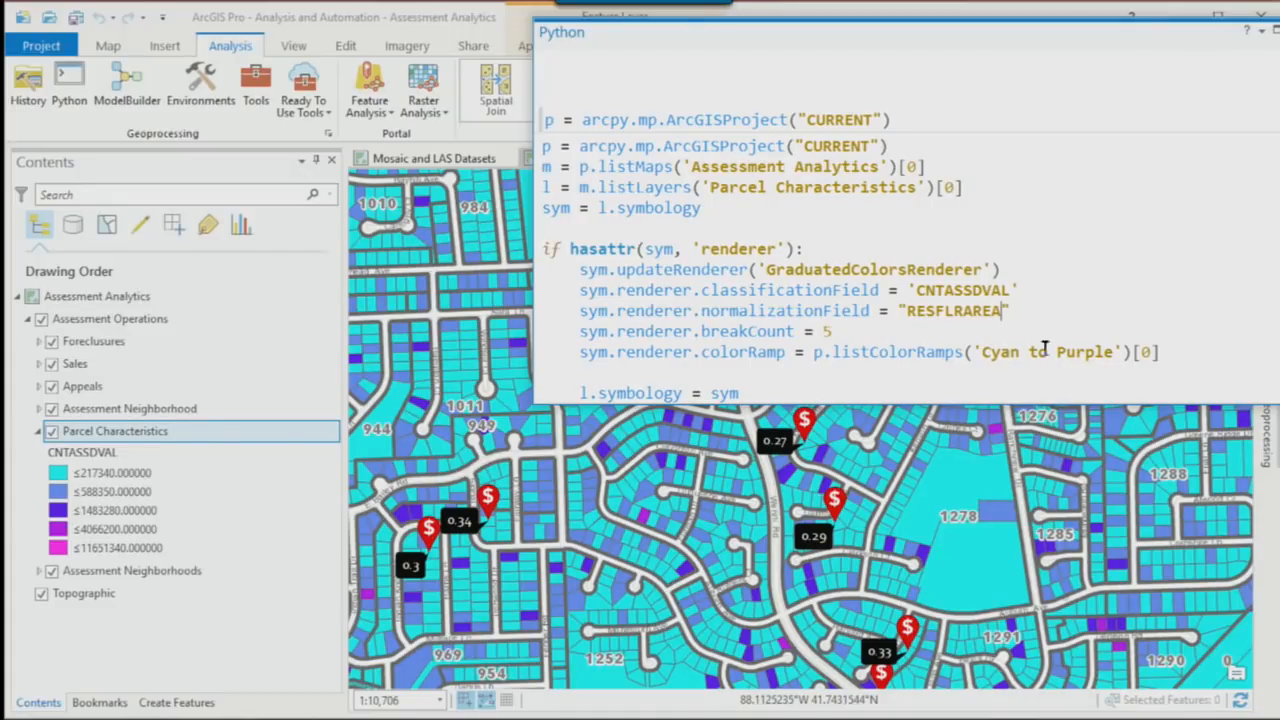
Step: Open the symbology settings of the Parcel Characteristics layer and show all available color schemes
{"action": "right_click", "coordinate": [135, 440]}
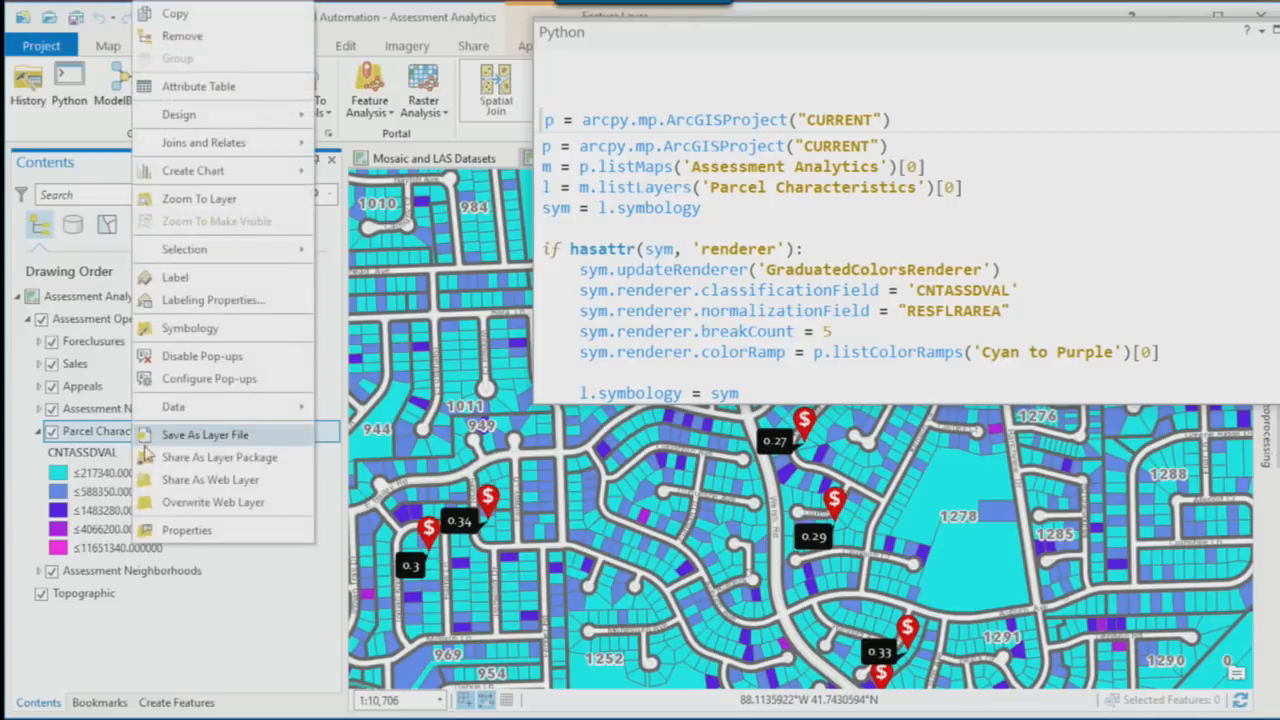
{"action": "left_click", "coordinate": [190, 332]}
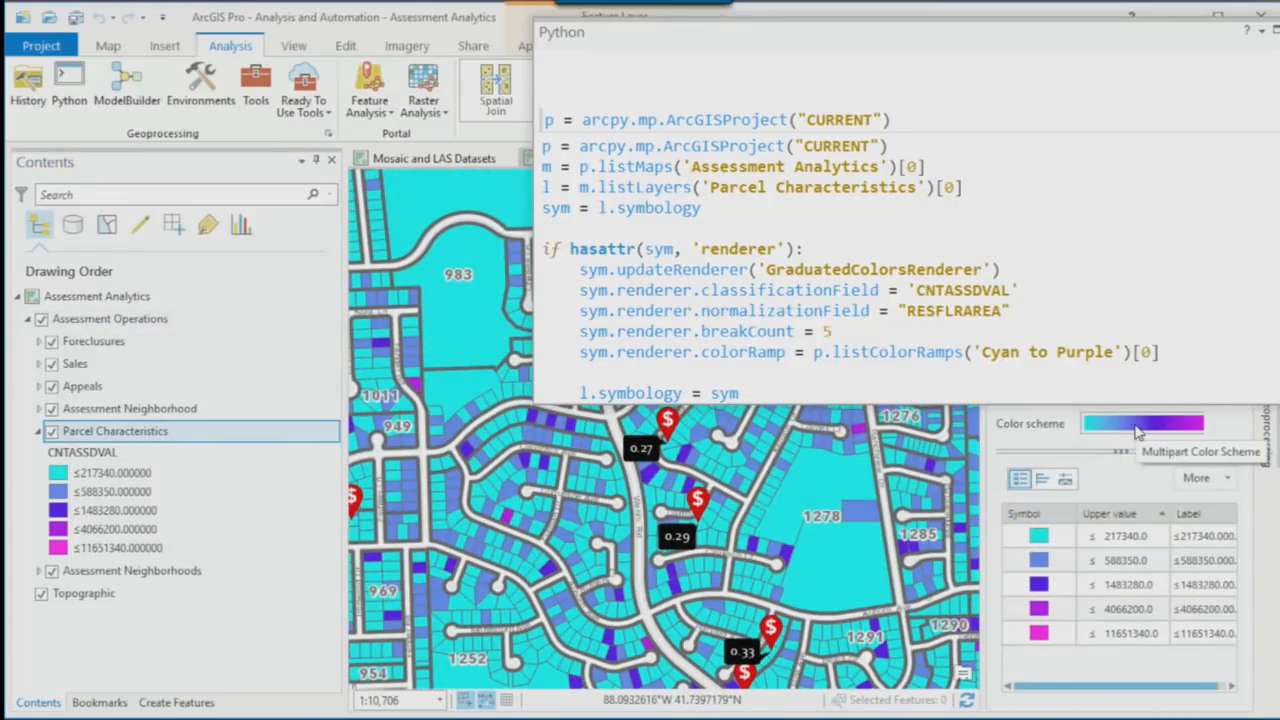
{"action": "left_click", "coordinate": [1136, 424]}
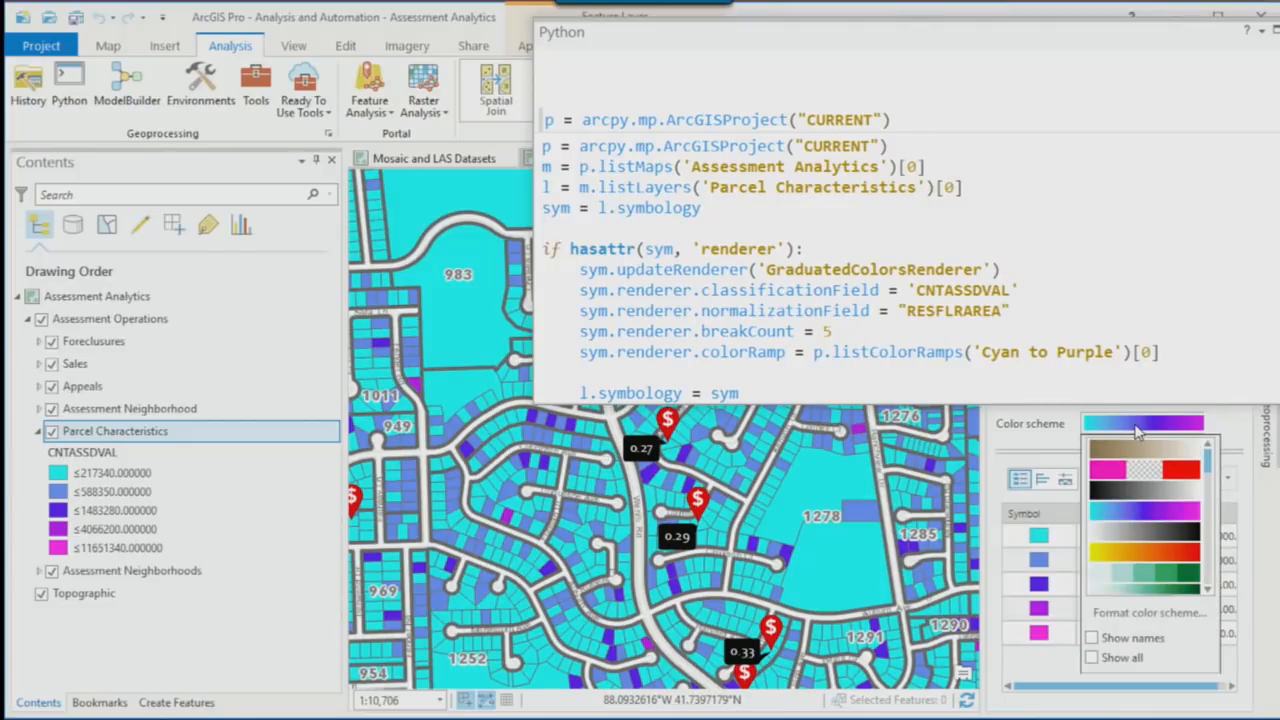
{"action": "left_click", "coordinate": [1092, 658]}
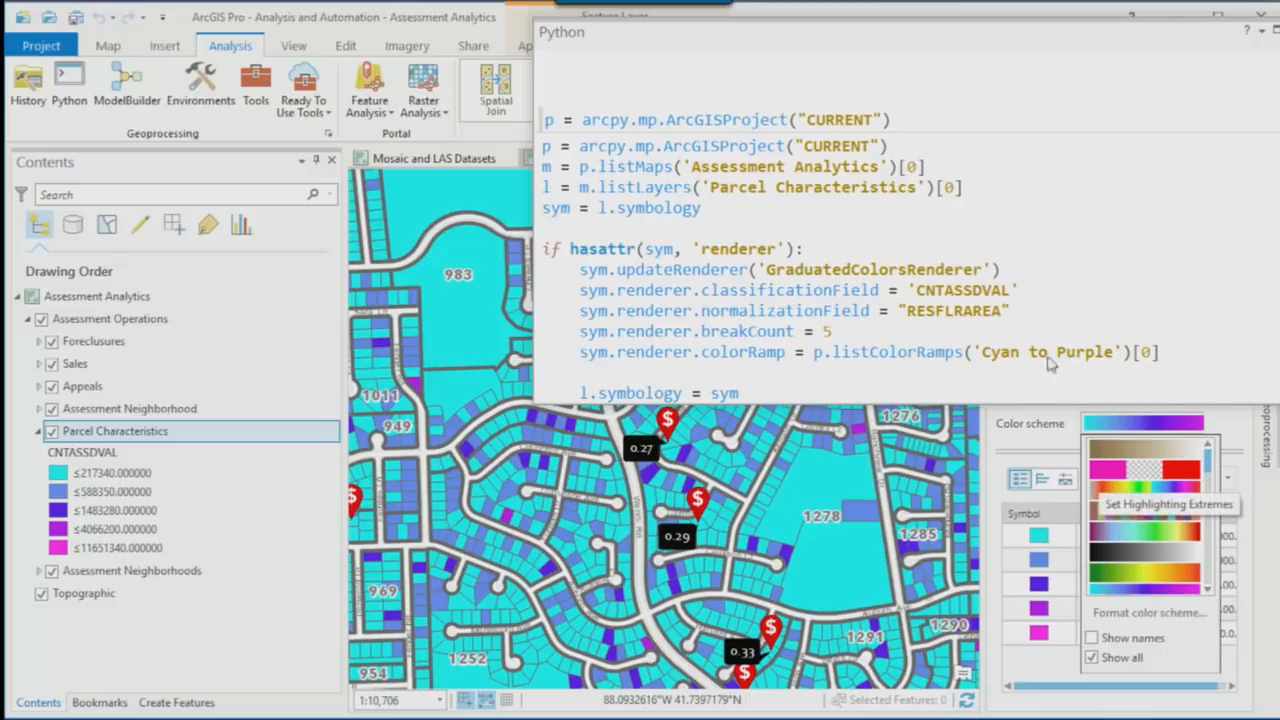
Step: Replace the script's color ramp name with 'Condition Number' and run the script on the Parcel Characteristics layer
{"action": "left_click_drag", "start_coordinate": [984, 352], "coordinate": [1108, 352]}
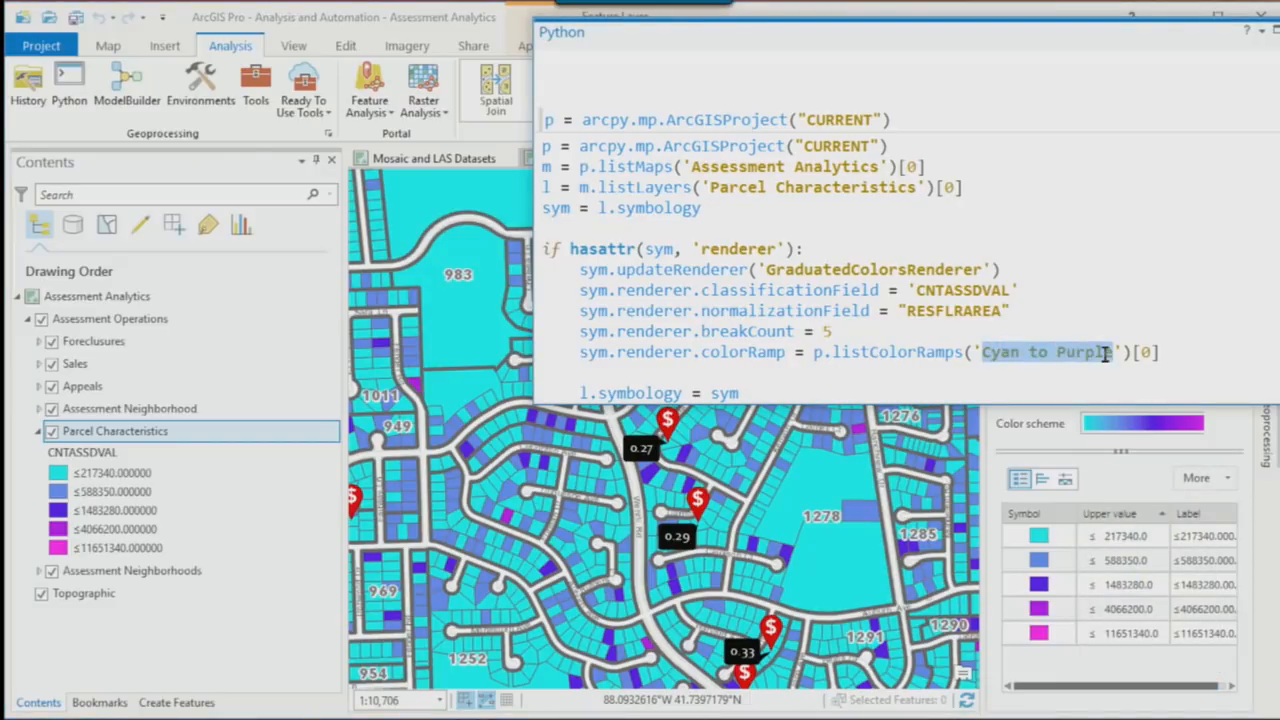
{"action": "type", "text": "Condition Number"}
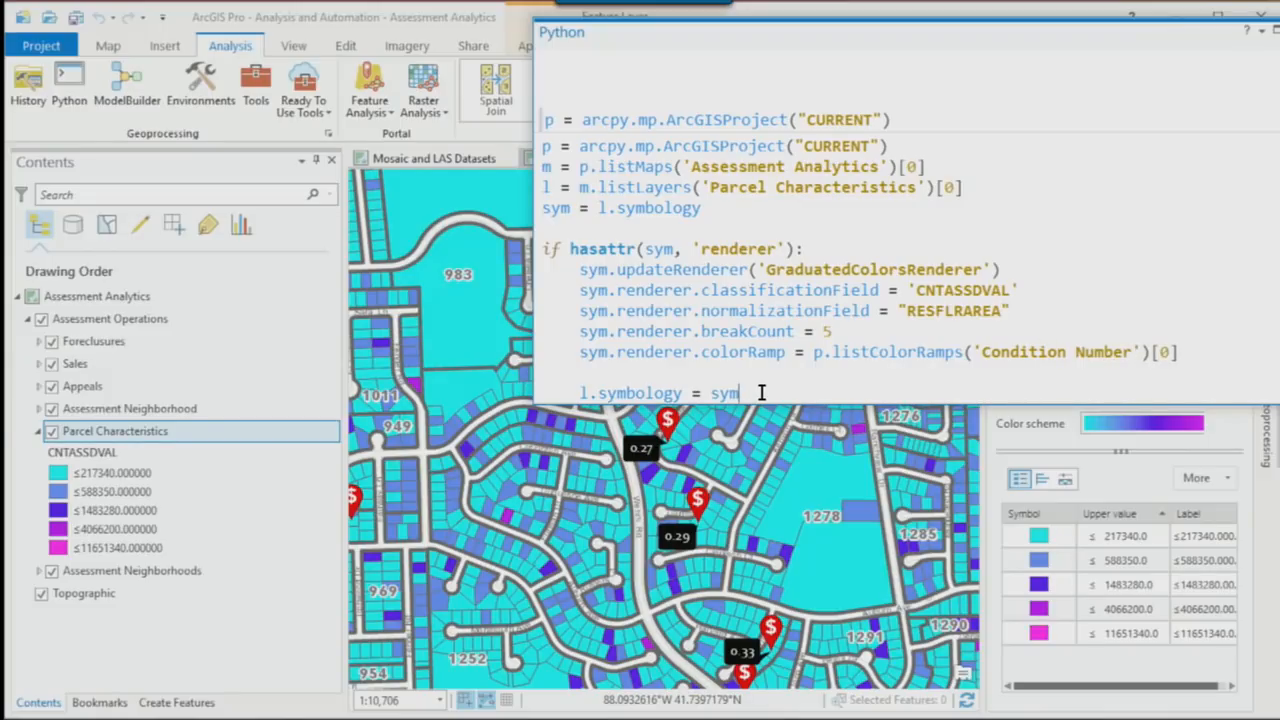
{"action": "key", "text": "Return"}
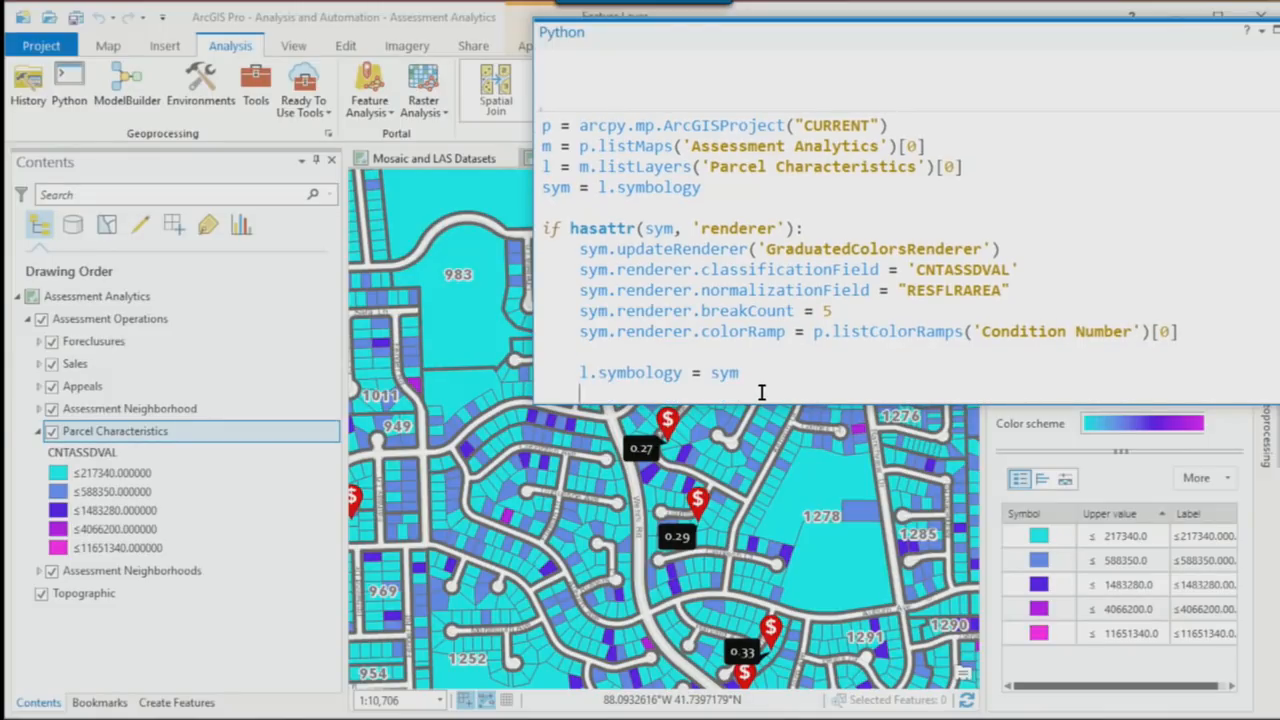
{"action": "key", "text": "Return"}
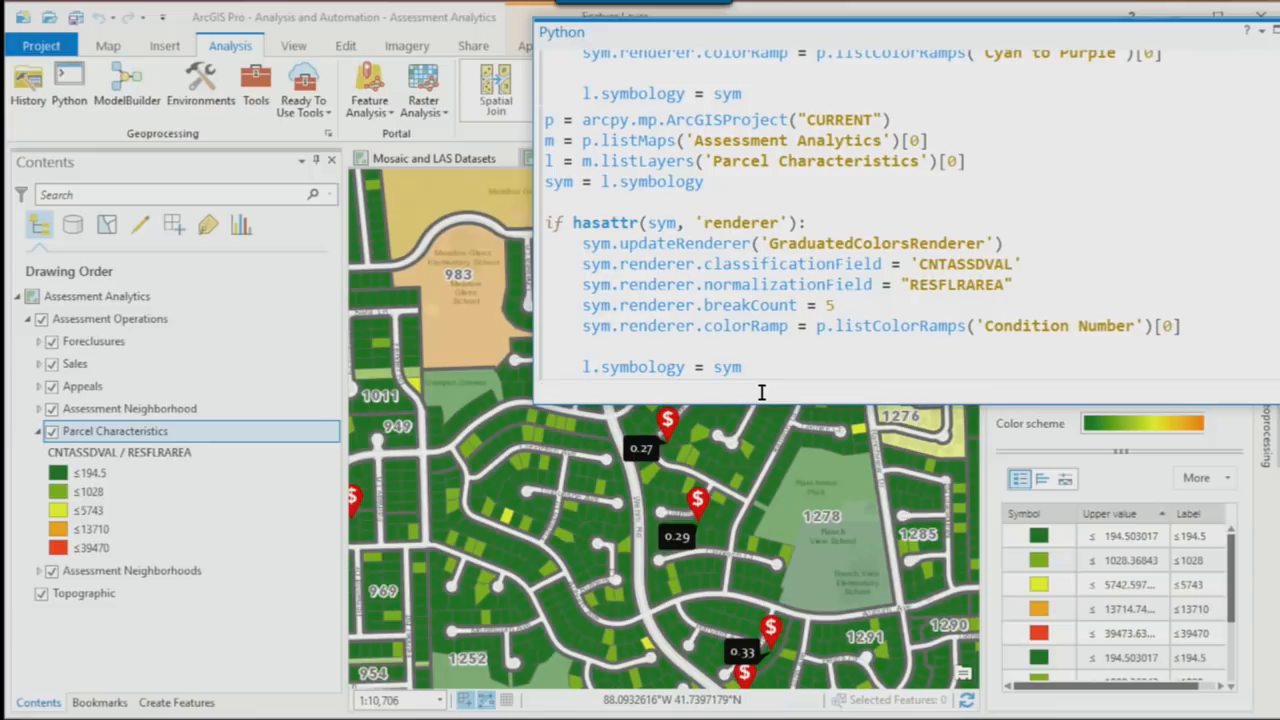
{"action": "left_click_drag", "start_coordinate": [544, 119], "coordinate": [766, 362]}
{"action": "right_click", "coordinate": [765, 334]}
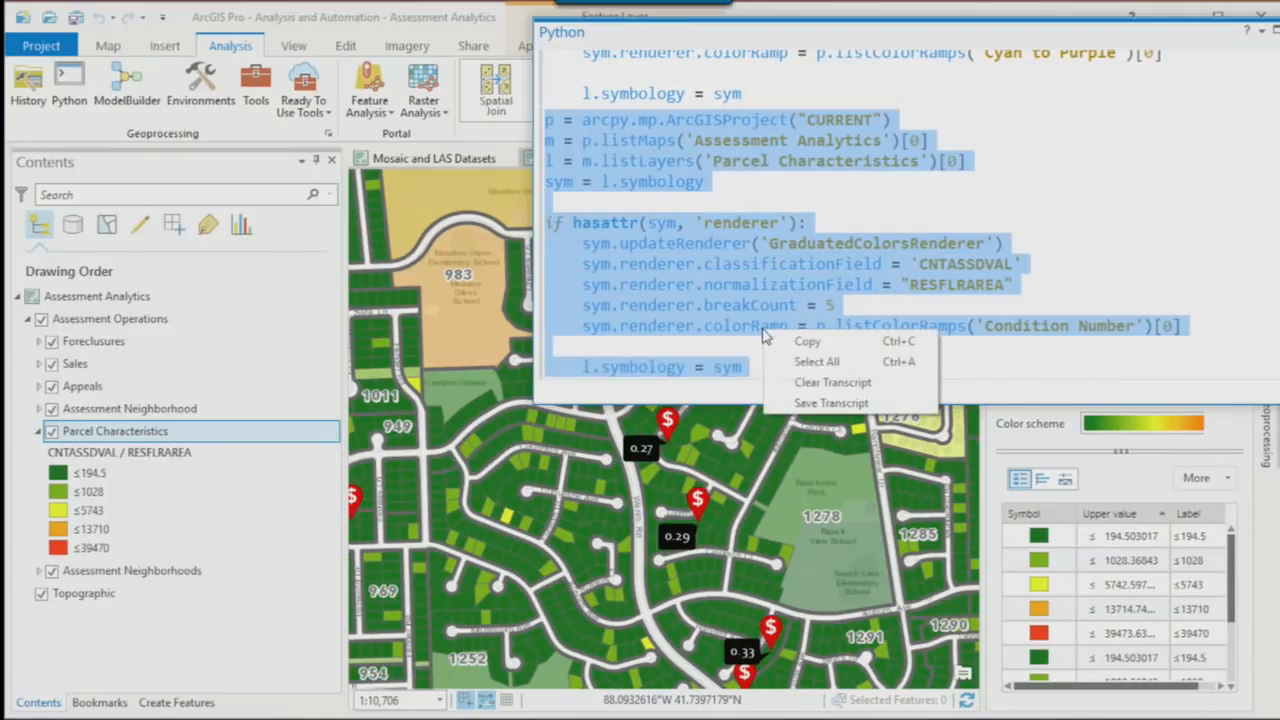
{"action": "left_click", "coordinate": [817, 404]}
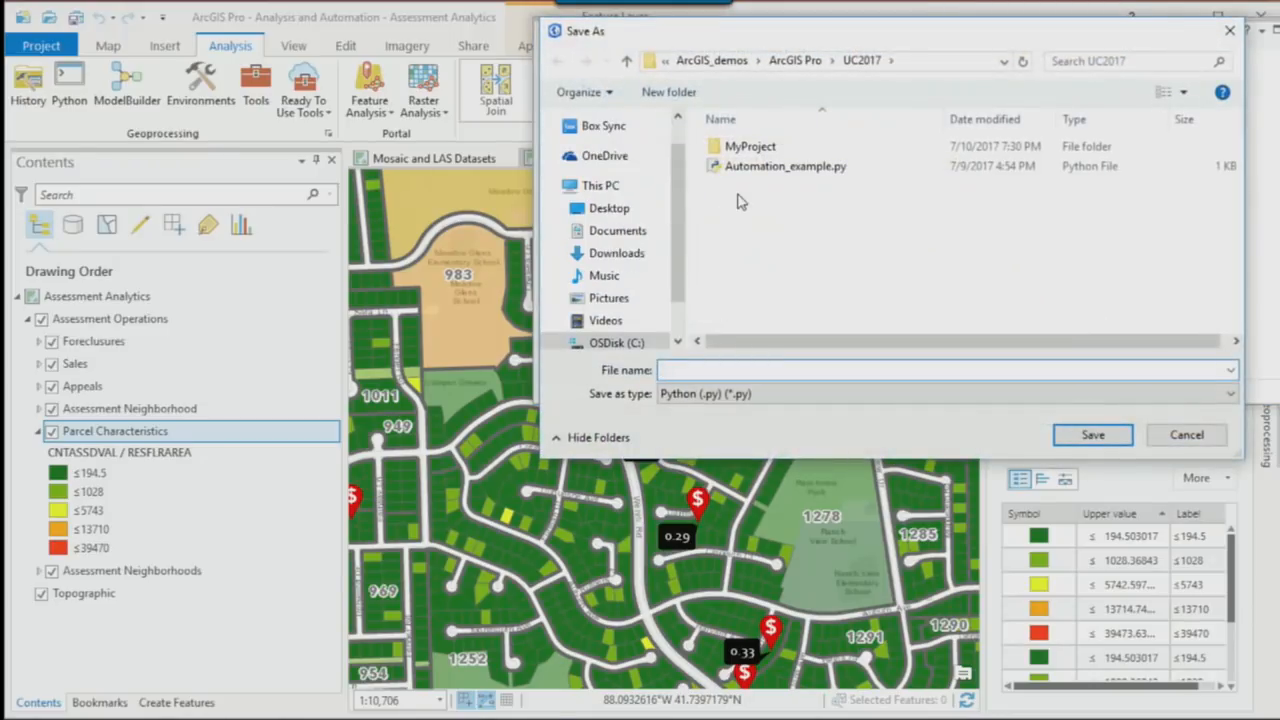
{"action": "left_click", "coordinate": [1185, 434]}
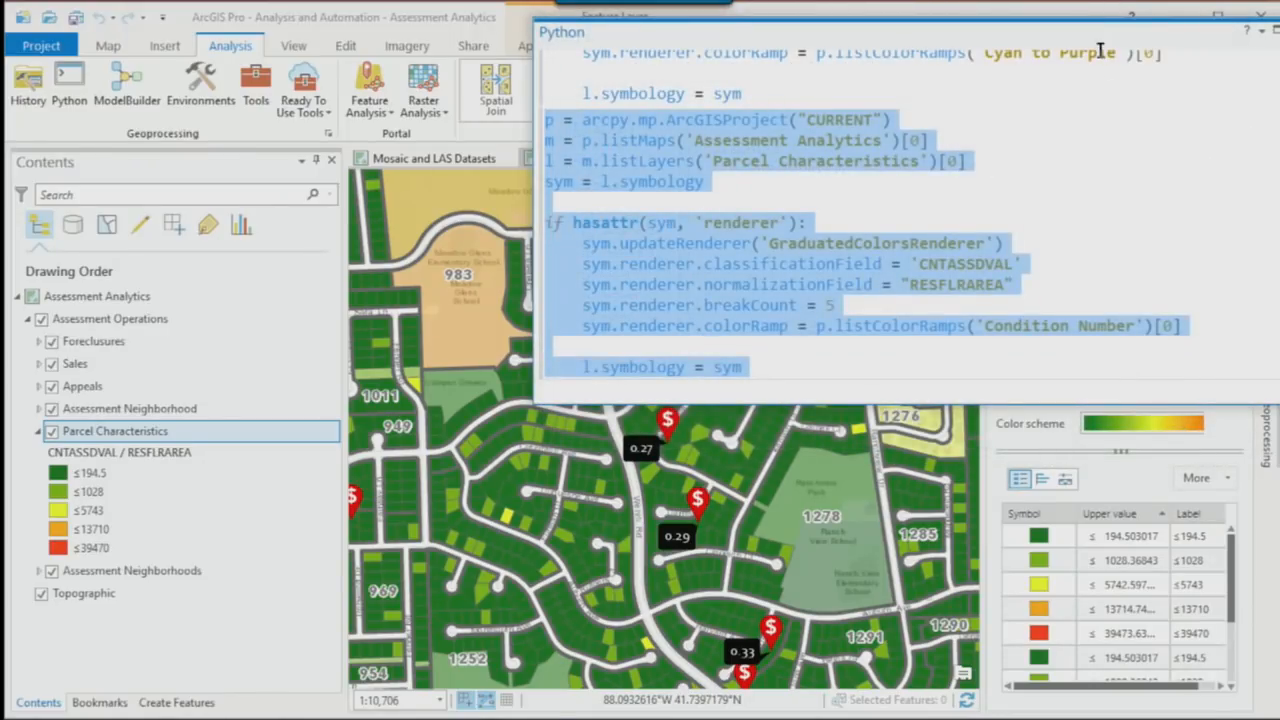
Step: Move the Python window clear of the project catalog and start a new script tool in the LiDAR.tbx toolbox
{"action": "left_click_drag", "start_coordinate": [1100, 32], "coordinate": [665, 140]}
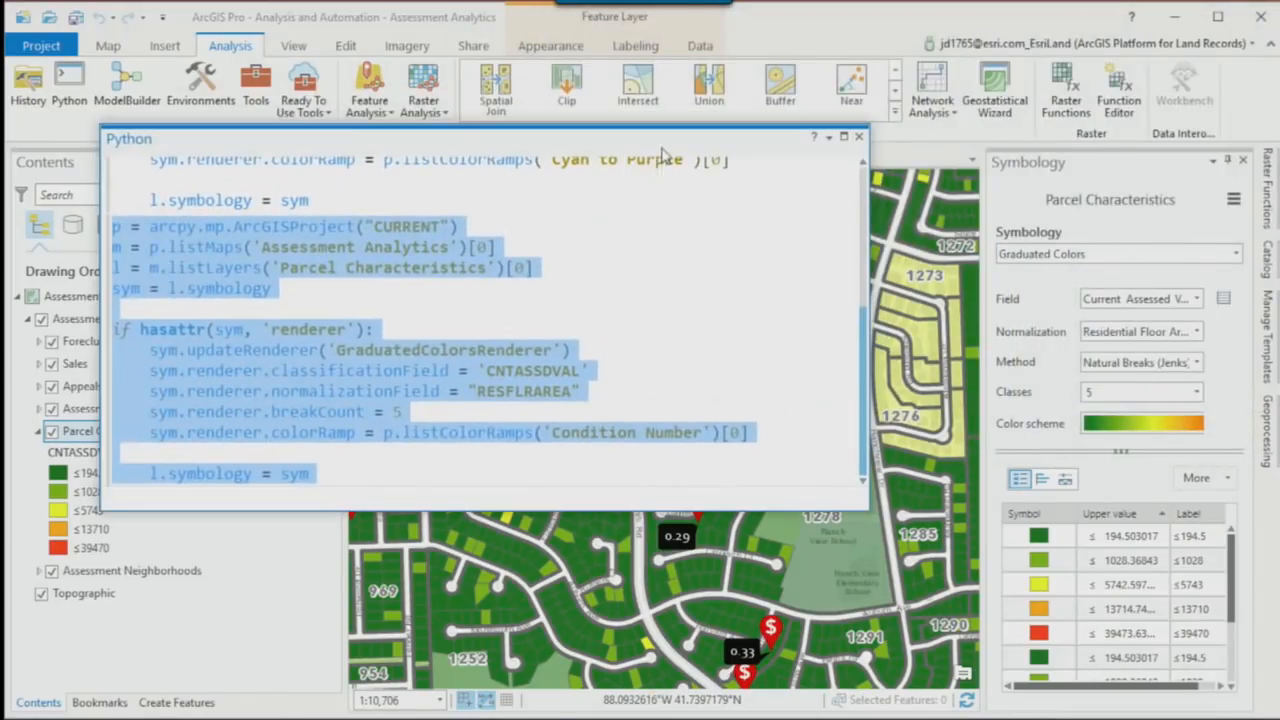
{"action": "left_click", "coordinate": [1268, 258]}
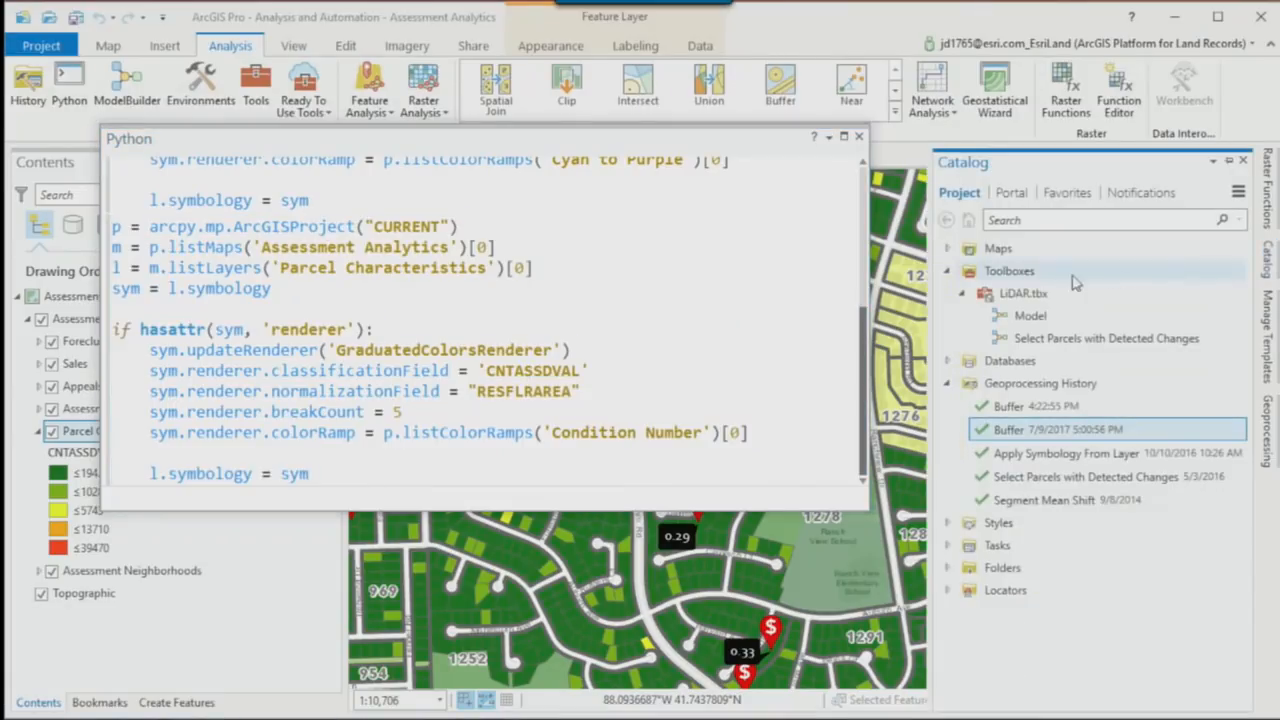
{"action": "right_click", "coordinate": [1015, 300]}
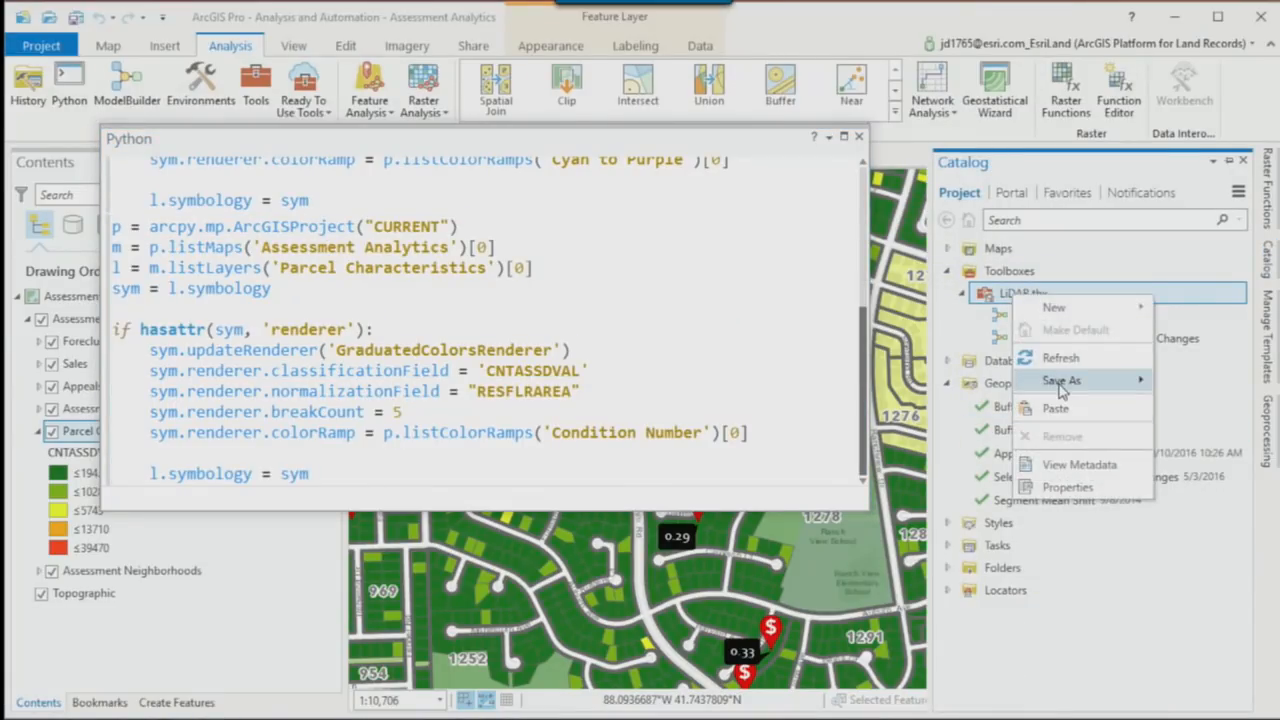
{"action": "mouse_move", "coordinate": [1064, 312]}
{"action": "left_click", "coordinate": [1180, 330]}
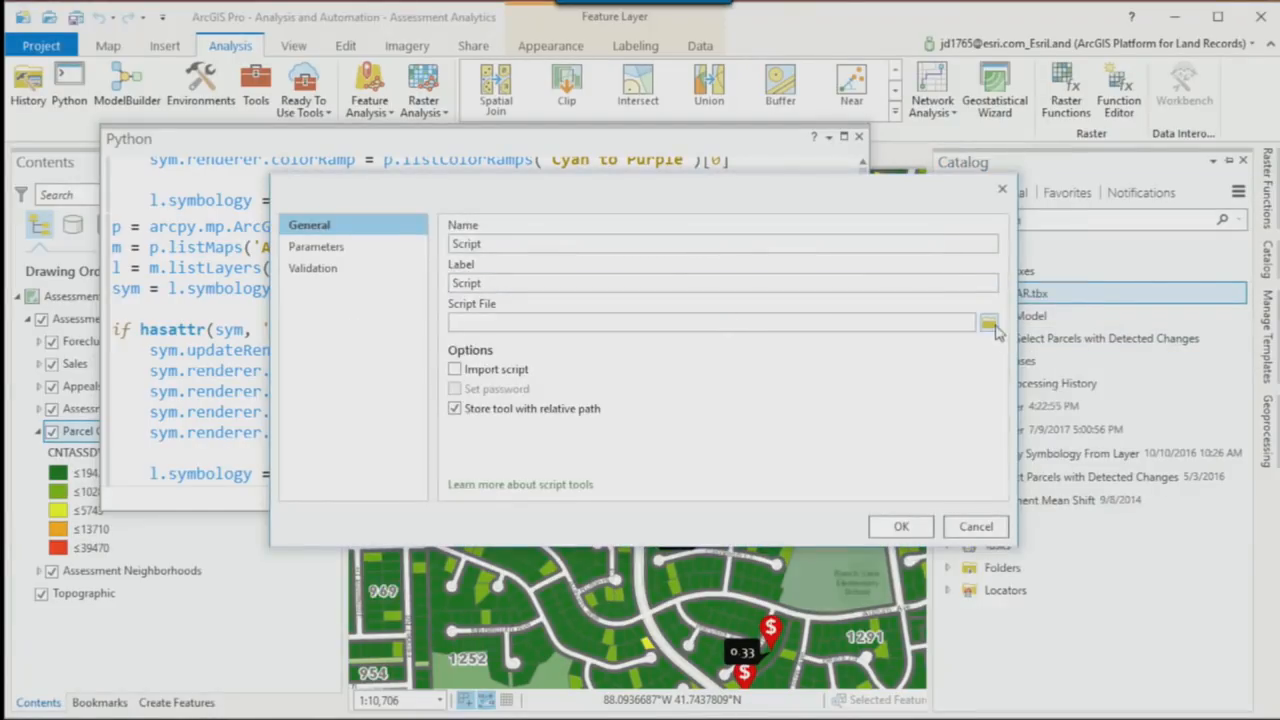
Step: Set the tool's script file to Automation_example.py from C:\ArcGIS_demos\ArcGIS Pro\UC2017
{"action": "left_click", "coordinate": [989, 324]}
{"action": "left_click", "coordinate": [478, 370]}
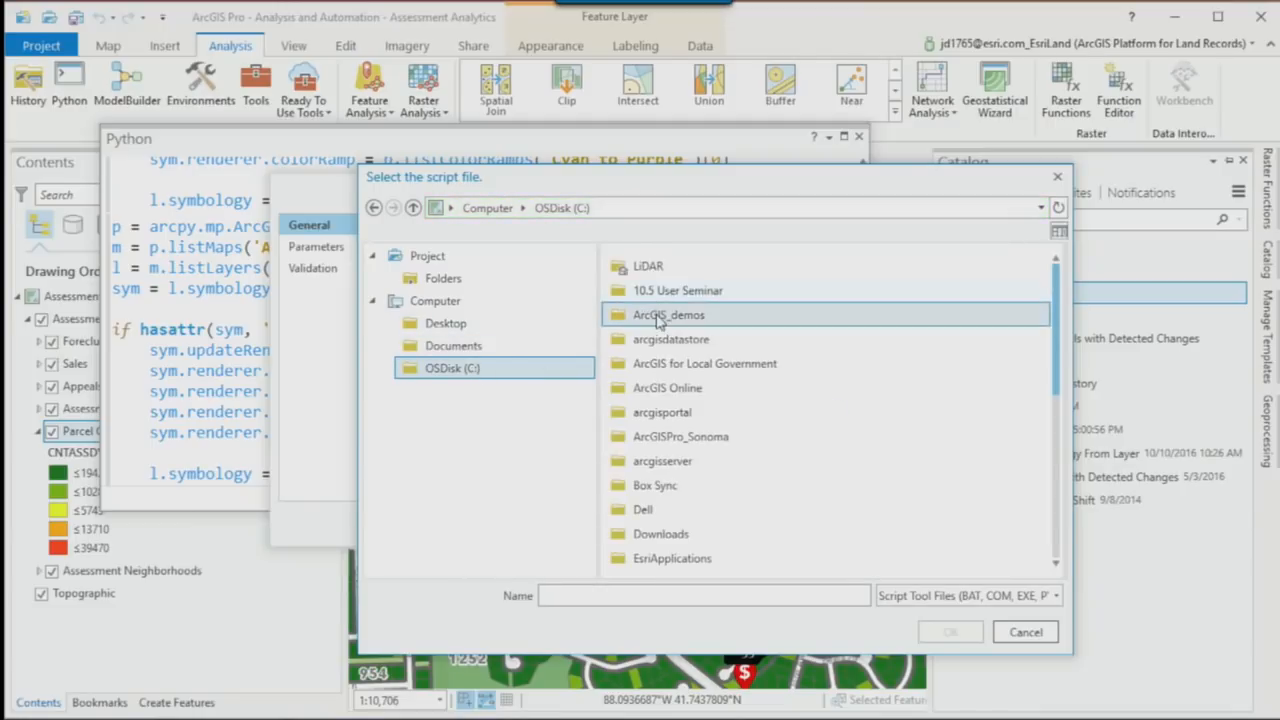
{"action": "double_click", "coordinate": [658, 316]}
{"action": "left_click", "coordinate": [678, 293]}
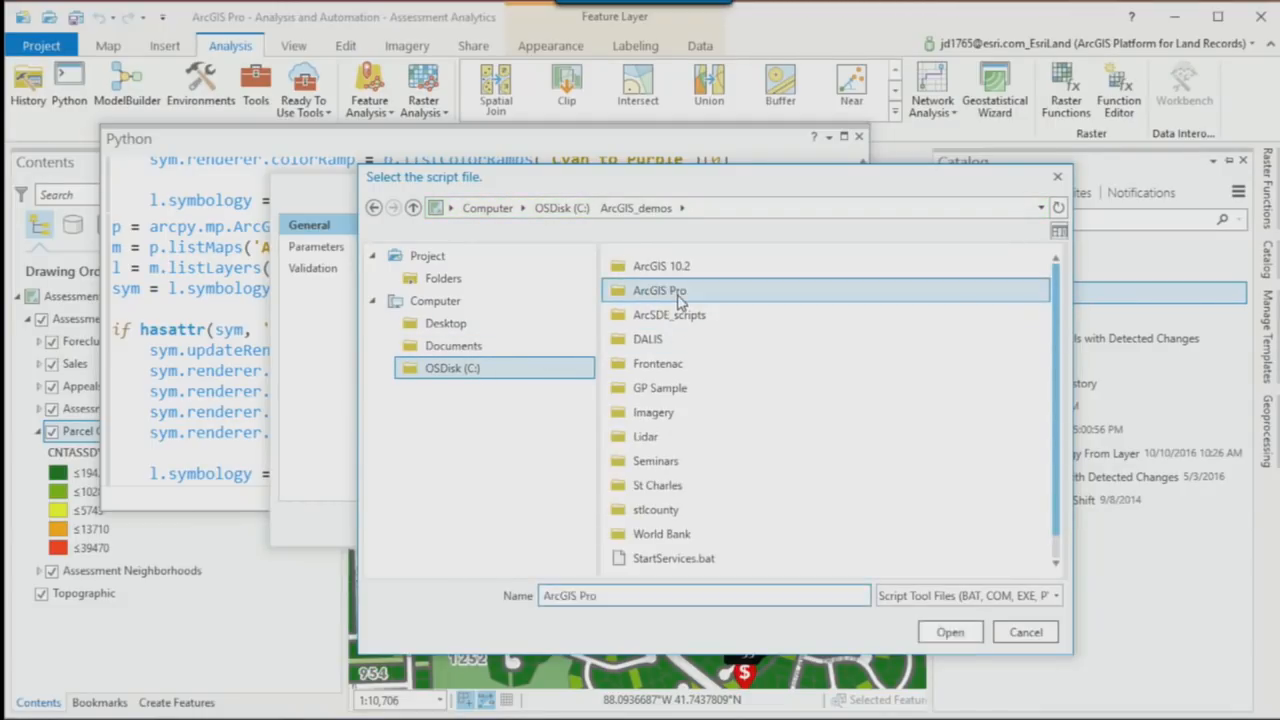
{"action": "double_click", "coordinate": [678, 293]}
{"action": "scroll", "coordinate": [663, 448], "scroll_direction": "down", "scroll_amount": 2}
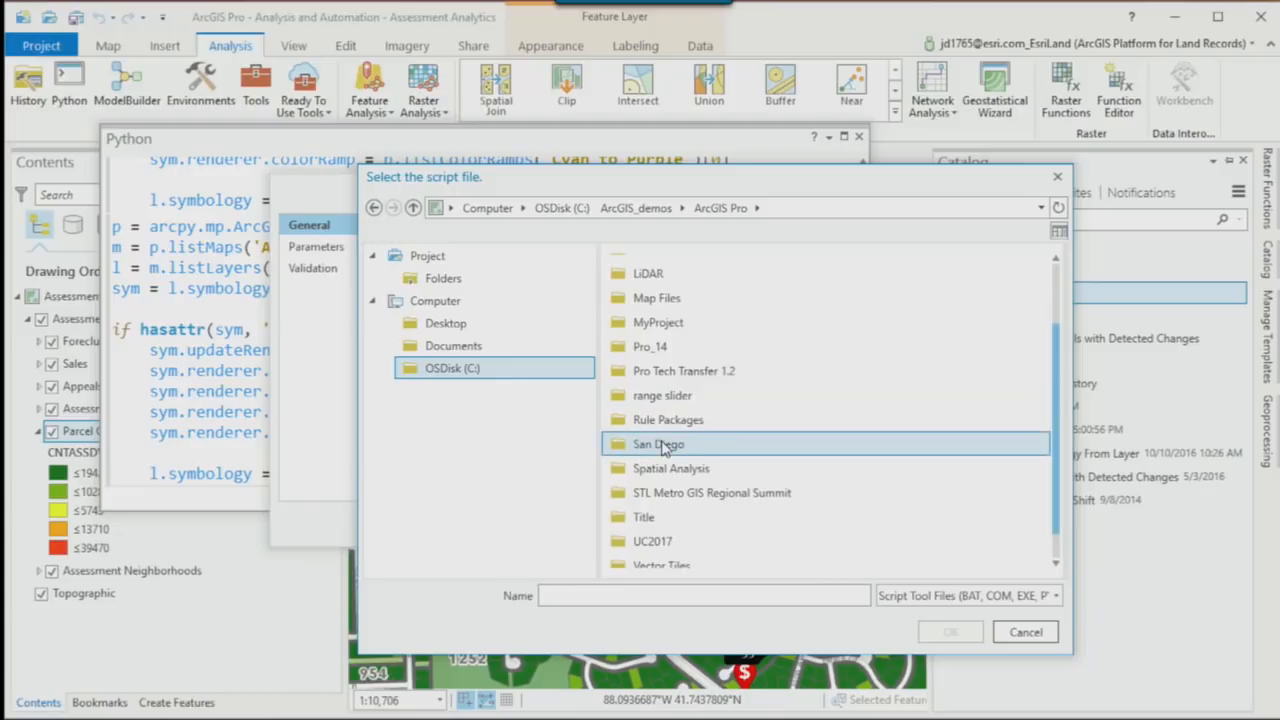
{"action": "double_click", "coordinate": [670, 541]}
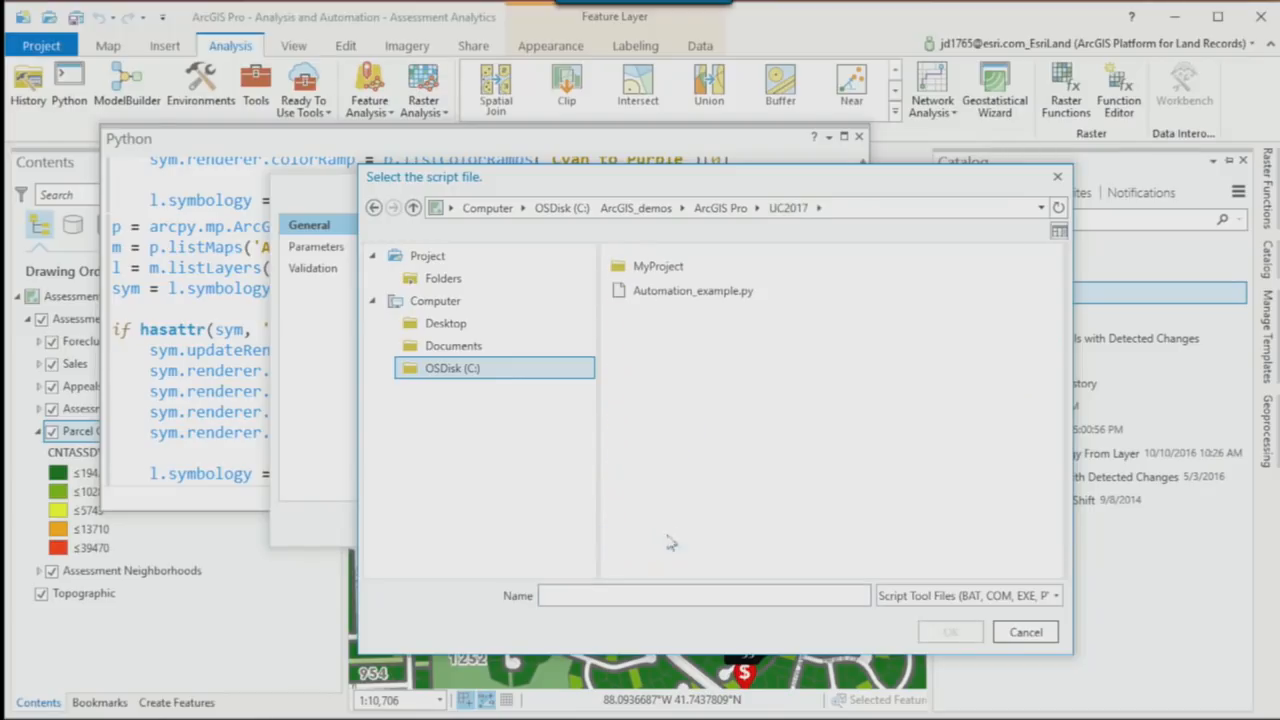
{"action": "left_click", "coordinate": [690, 299]}
{"action": "left_click", "coordinate": [950, 632]}
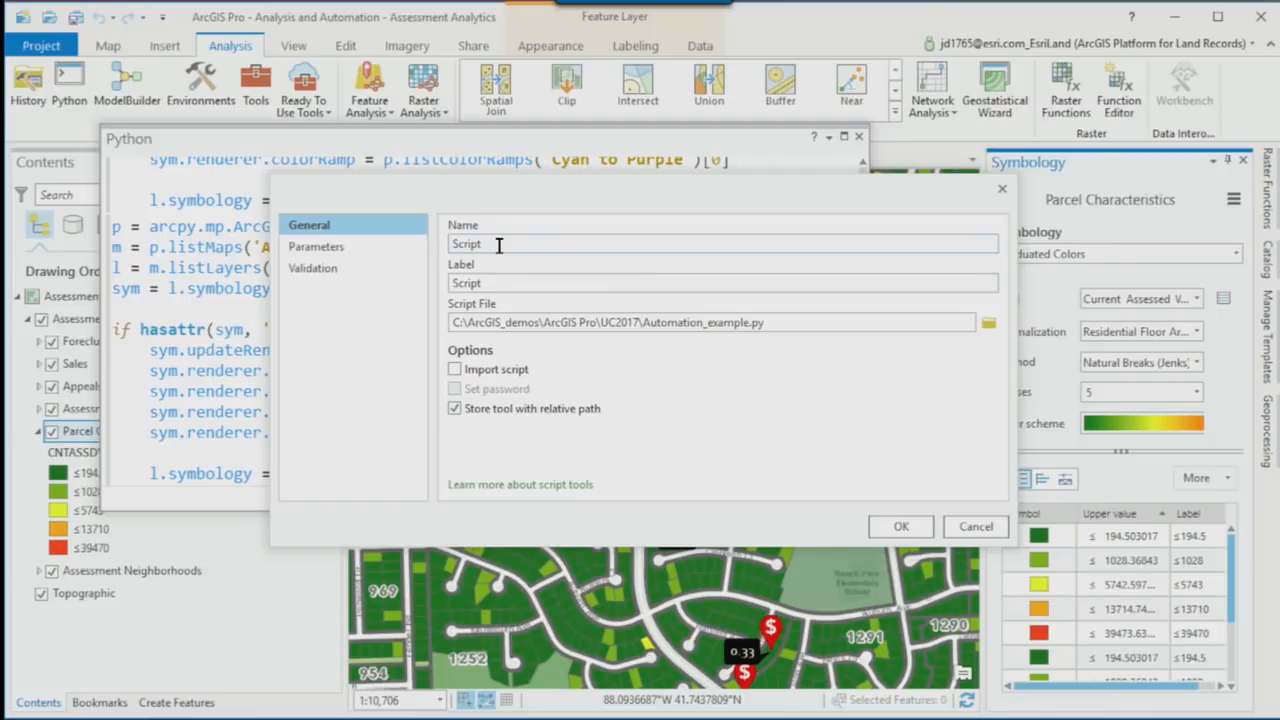
Step: Add a required string input parameter labelled and named Neighborhood to the script tool
{"action": "left_click", "coordinate": [330, 247]}
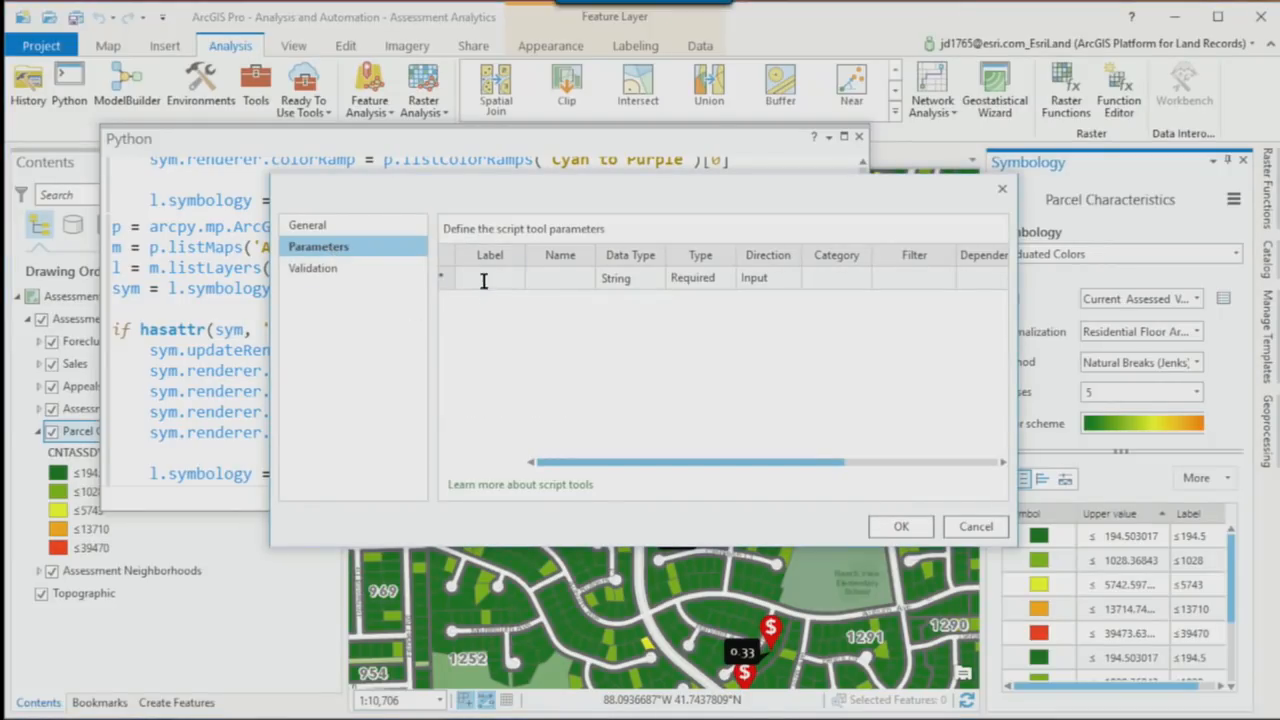
{"action": "left_click", "coordinate": [484, 280]}
{"action": "key", "text": "BackSpace"}
{"action": "key", "text": "BackSpace"}
{"action": "type", "text": "Neighborhood"}
{"action": "left_click", "coordinate": [568, 280]}
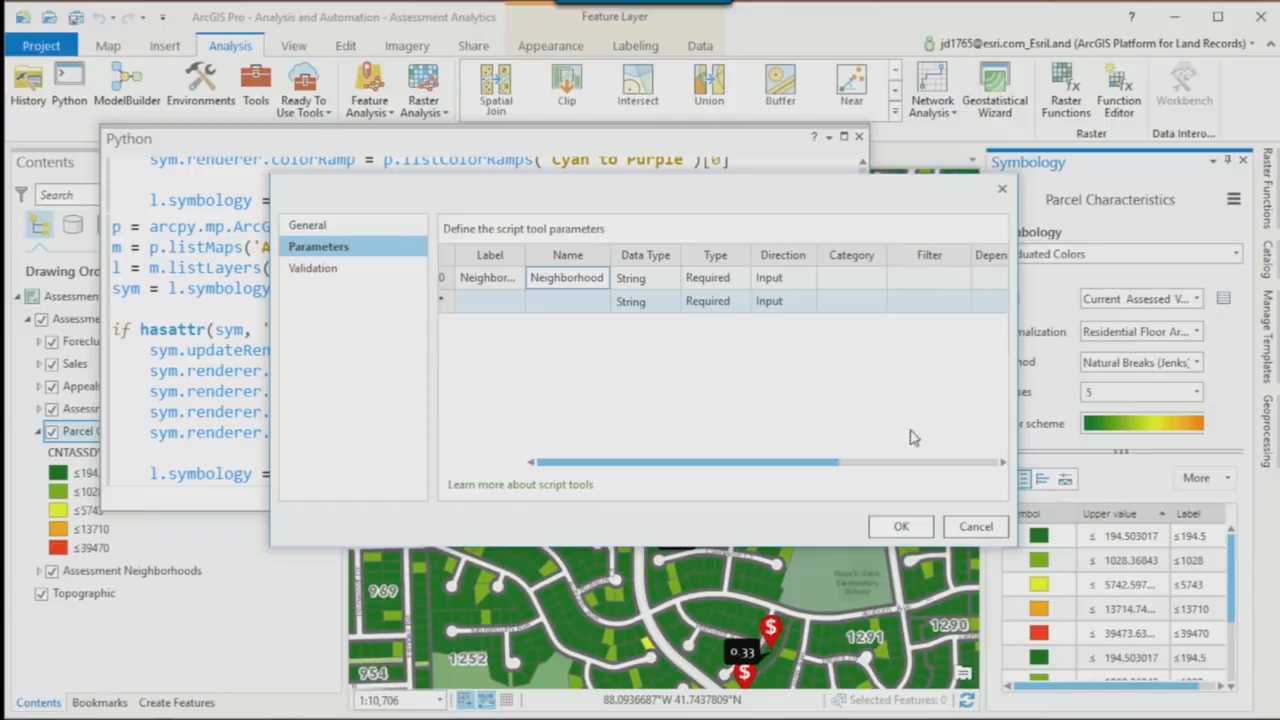
Step: Review the remaining parameter properties and the validation code, and create the script tool
{"action": "left_click", "coordinate": [850, 463]}
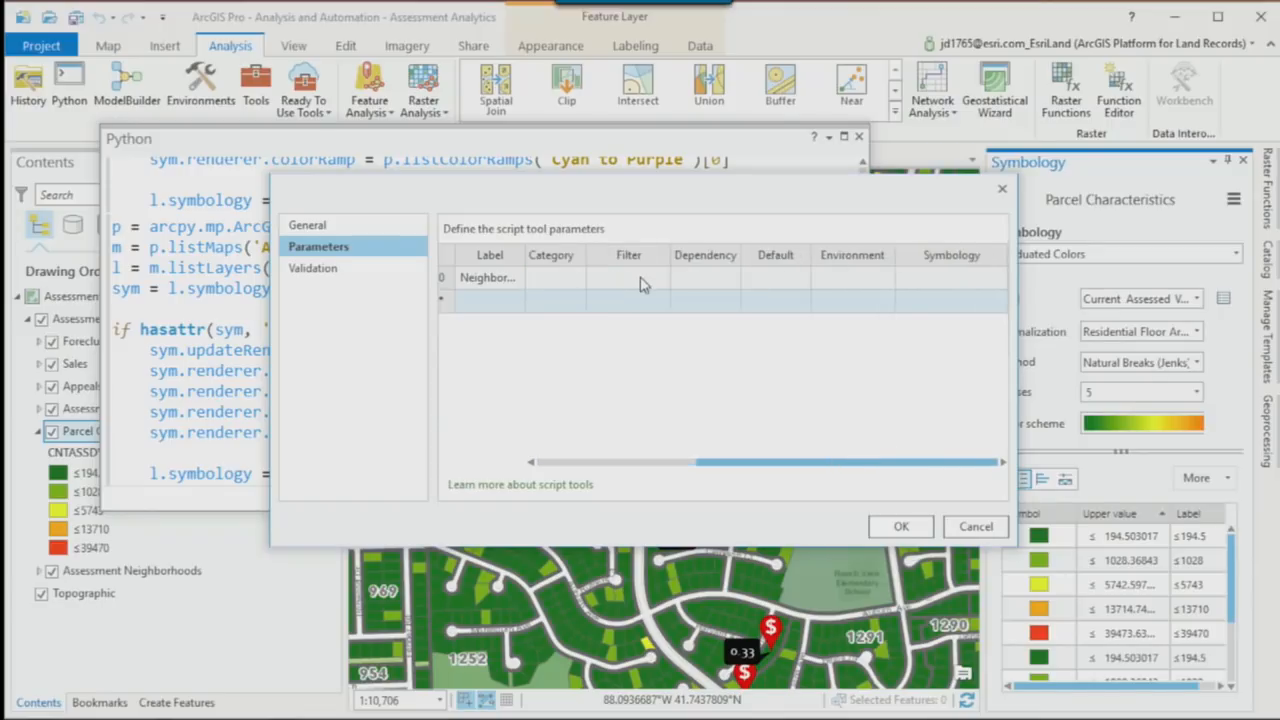
{"action": "left_click", "coordinate": [315, 268]}
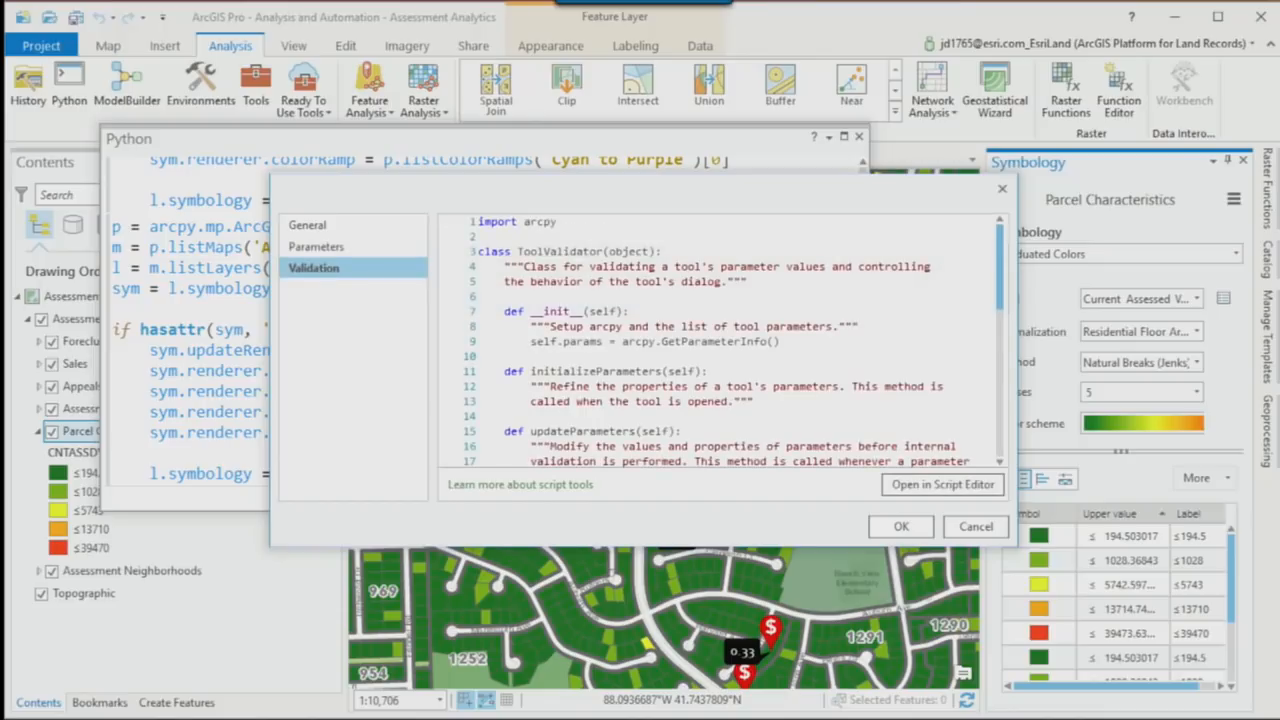
{"action": "left_click", "coordinate": [881, 537]}
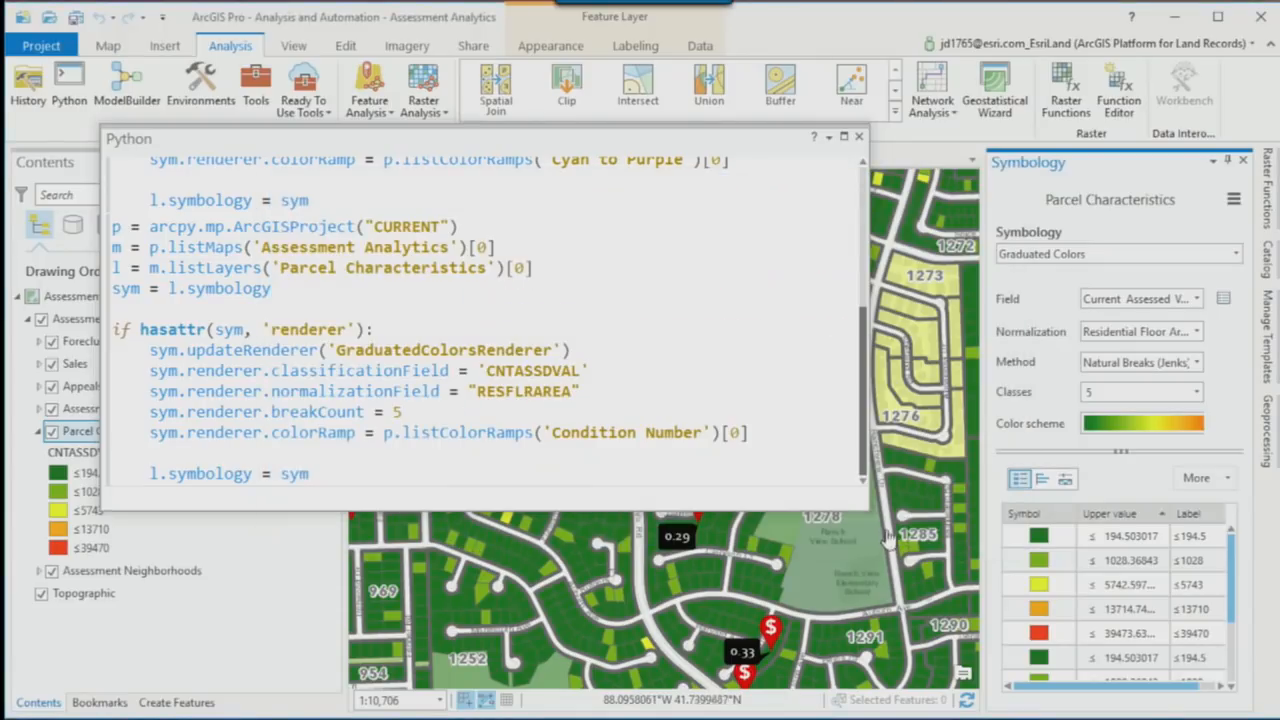
Step: Open the new script tool's source code in Notepad and select the NBRHD and exp lines of the definition query expression
{"action": "left_click", "coordinate": [1267, 270]}
{"action": "right_click", "coordinate": [1024, 340]}
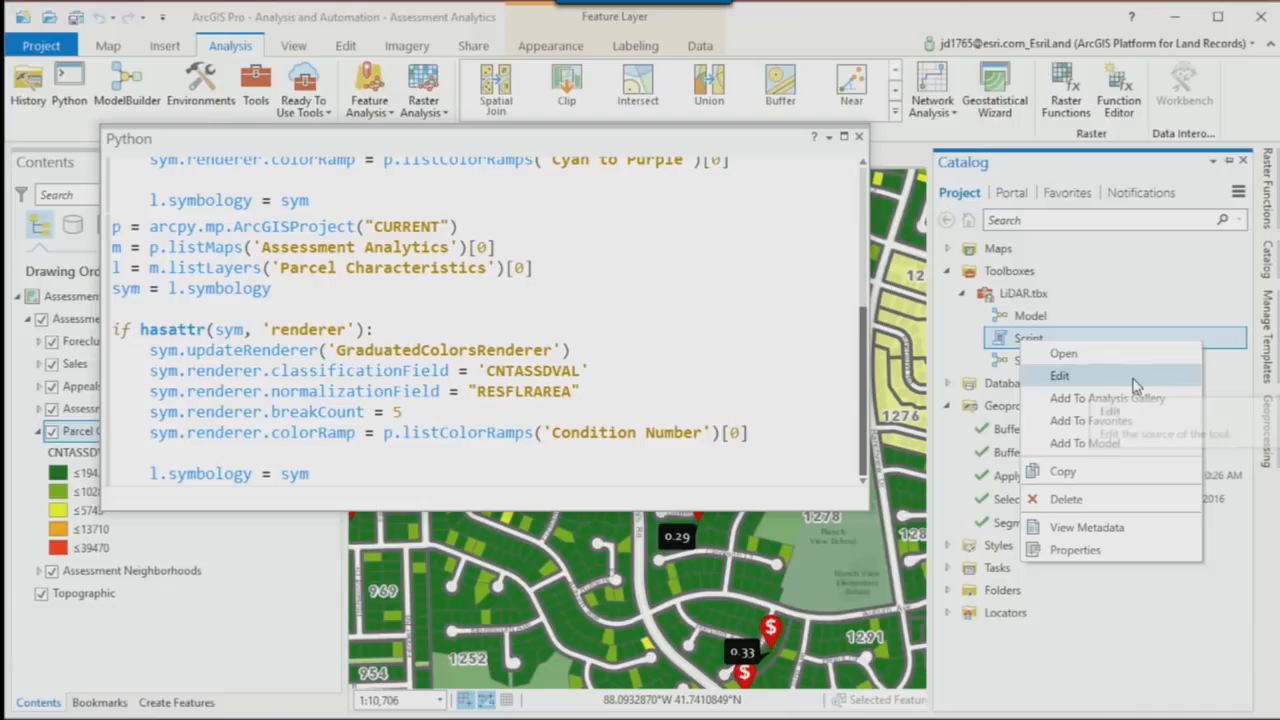
{"action": "left_click", "coordinate": [1059, 376]}
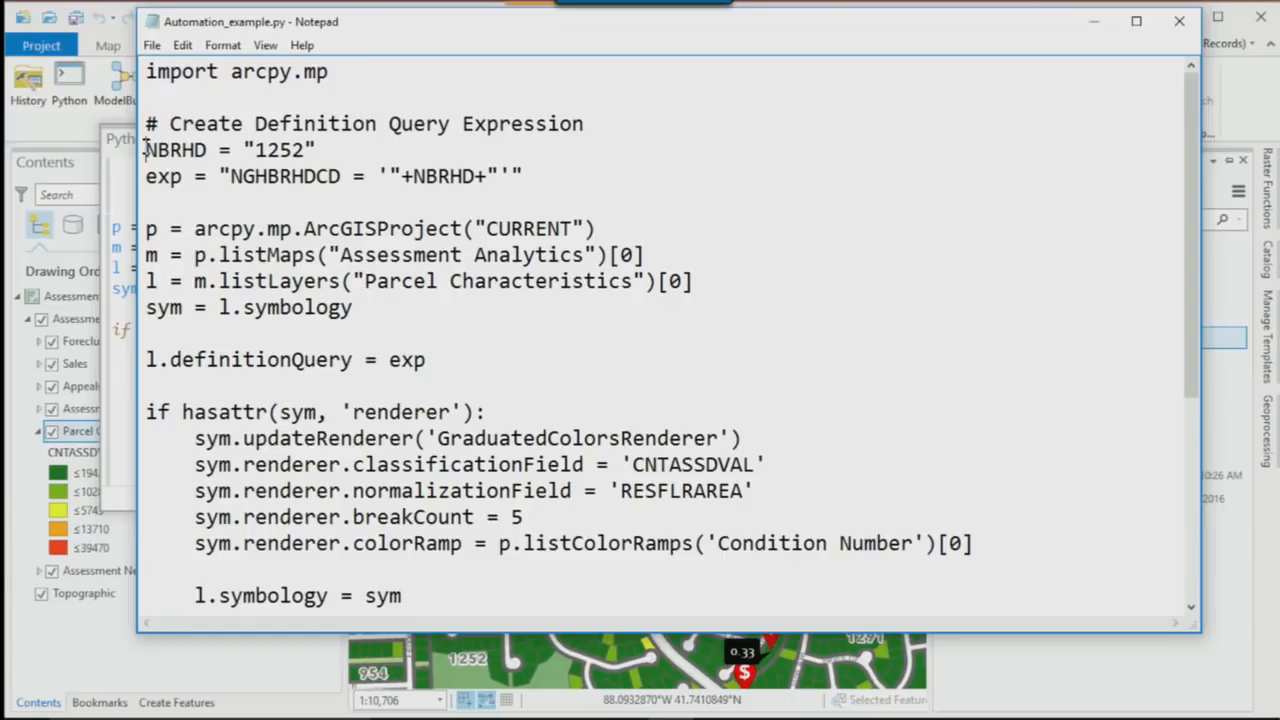
{"action": "left_click_drag", "start_coordinate": [146, 149], "coordinate": [558, 187]}
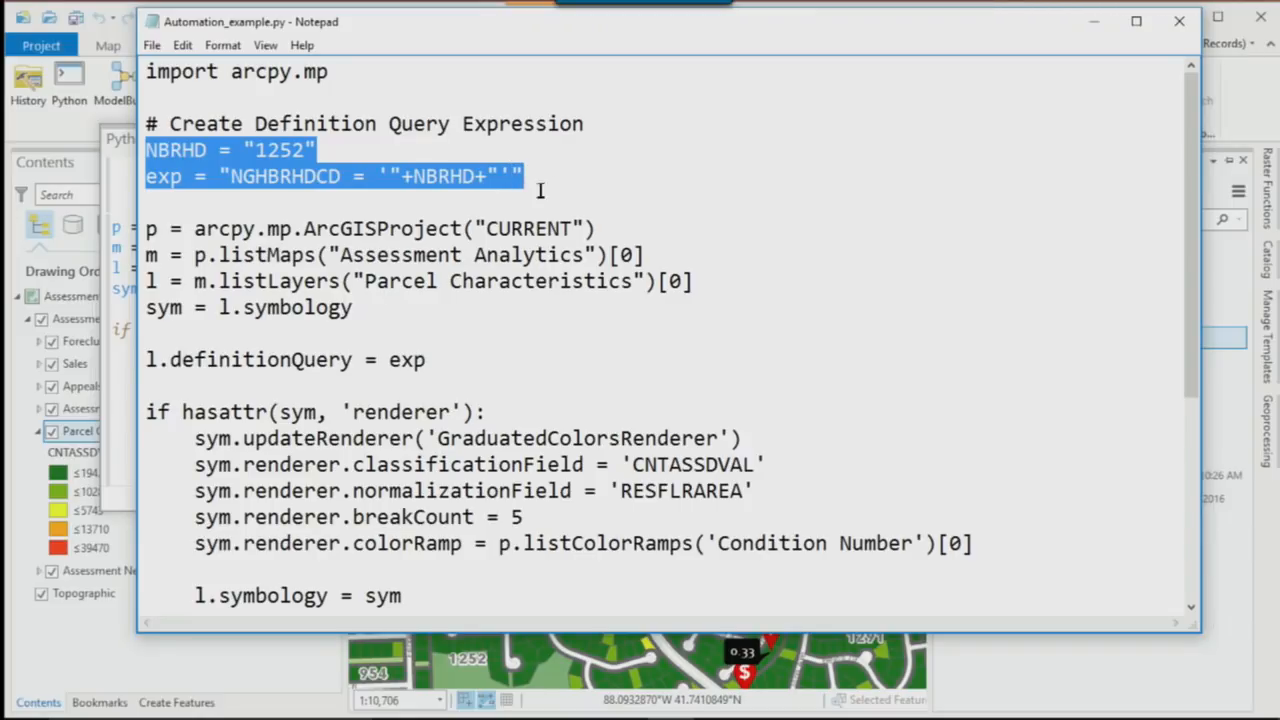
Step: Review the rest of Automation_example.py, from the Parcel Characteristics symbology to the additional layers' definition queries, and close the script file
{"action": "left_click", "coordinate": [473, 224]}
{"action": "scroll", "coordinate": [463, 325], "scroll_direction": "down", "scroll_amount": 2}
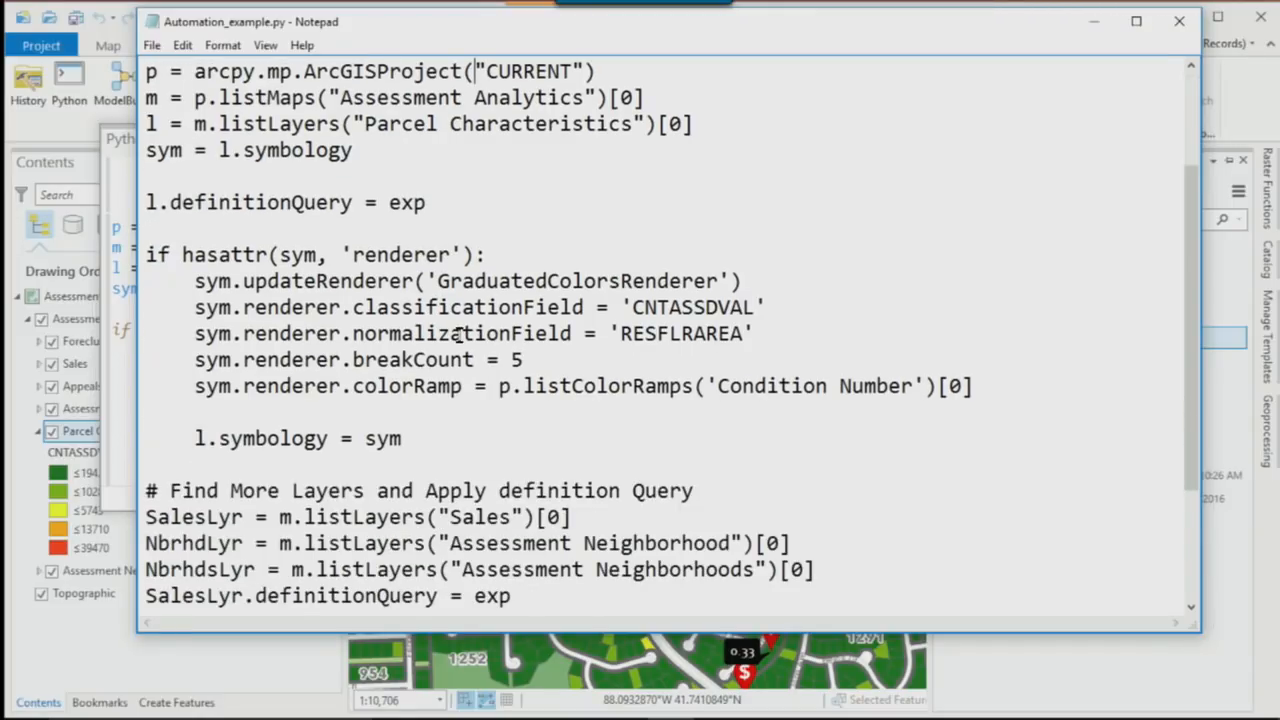
{"action": "scroll", "coordinate": [460, 335], "scroll_direction": "down", "scroll_amount": 2}
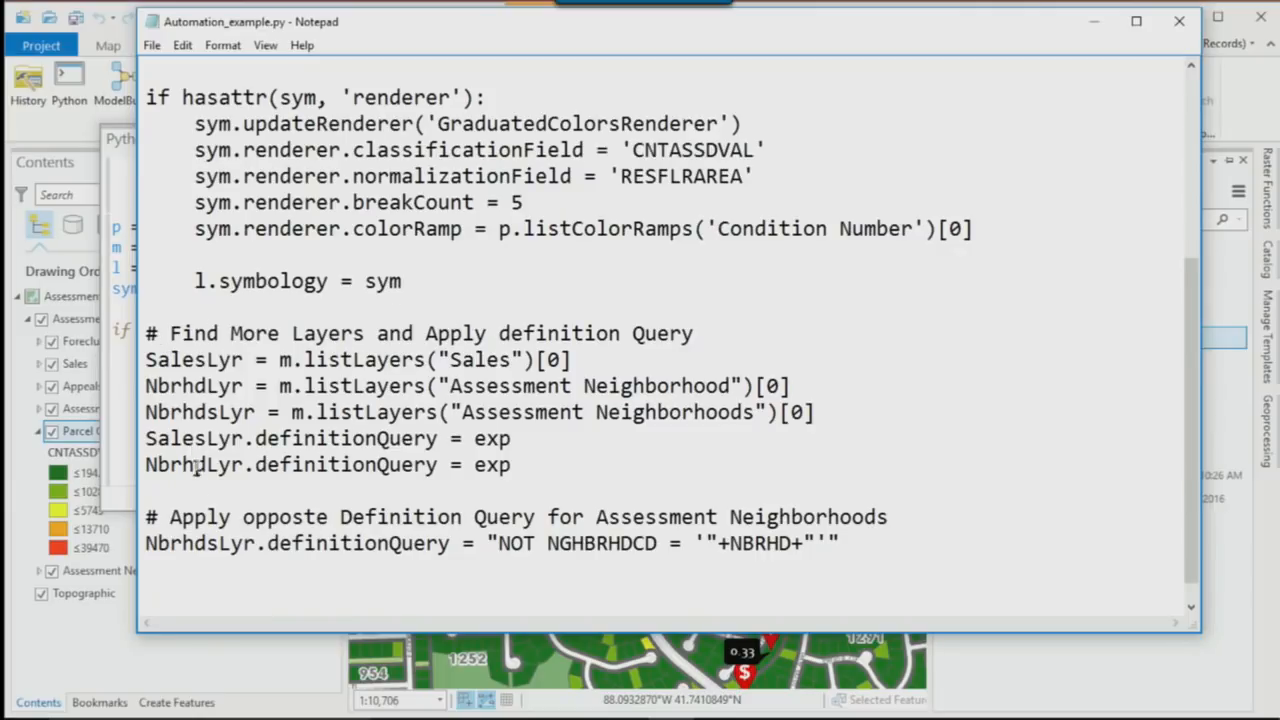
{"action": "scroll", "coordinate": [219, 522], "scroll_direction": "down", "scroll_amount": 1}
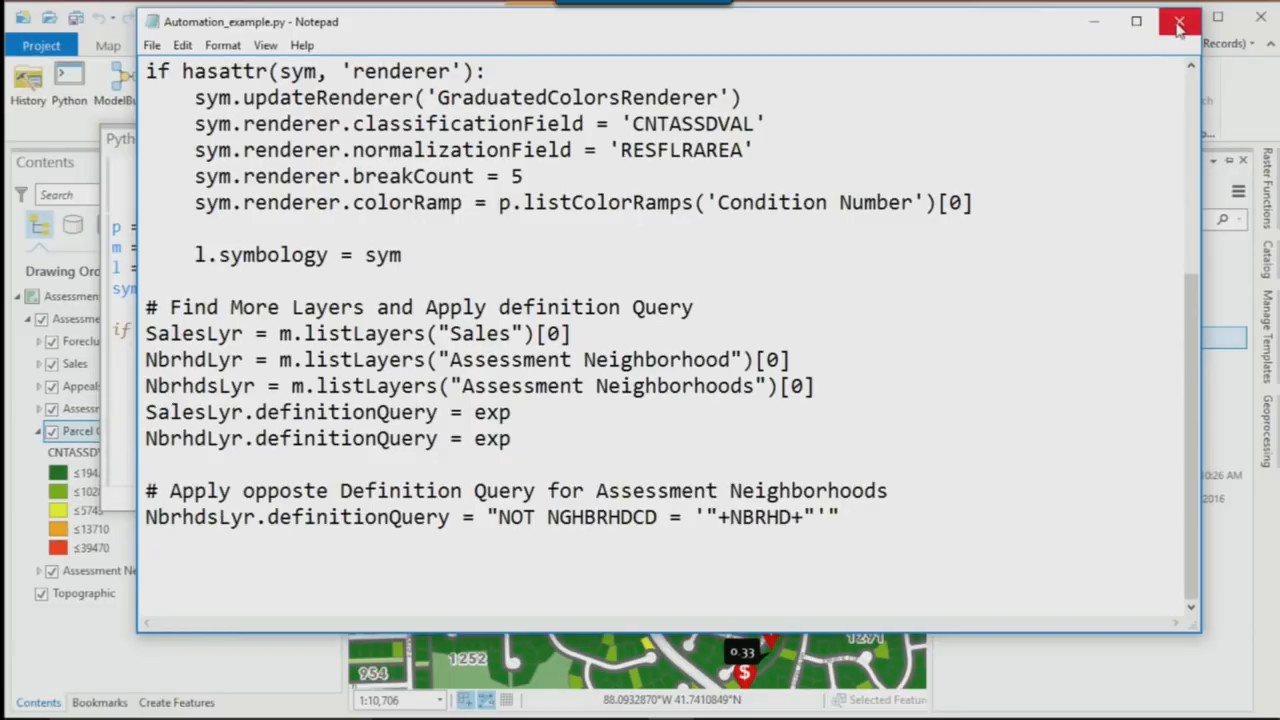
{"action": "left_click", "coordinate": [1194, 152]}
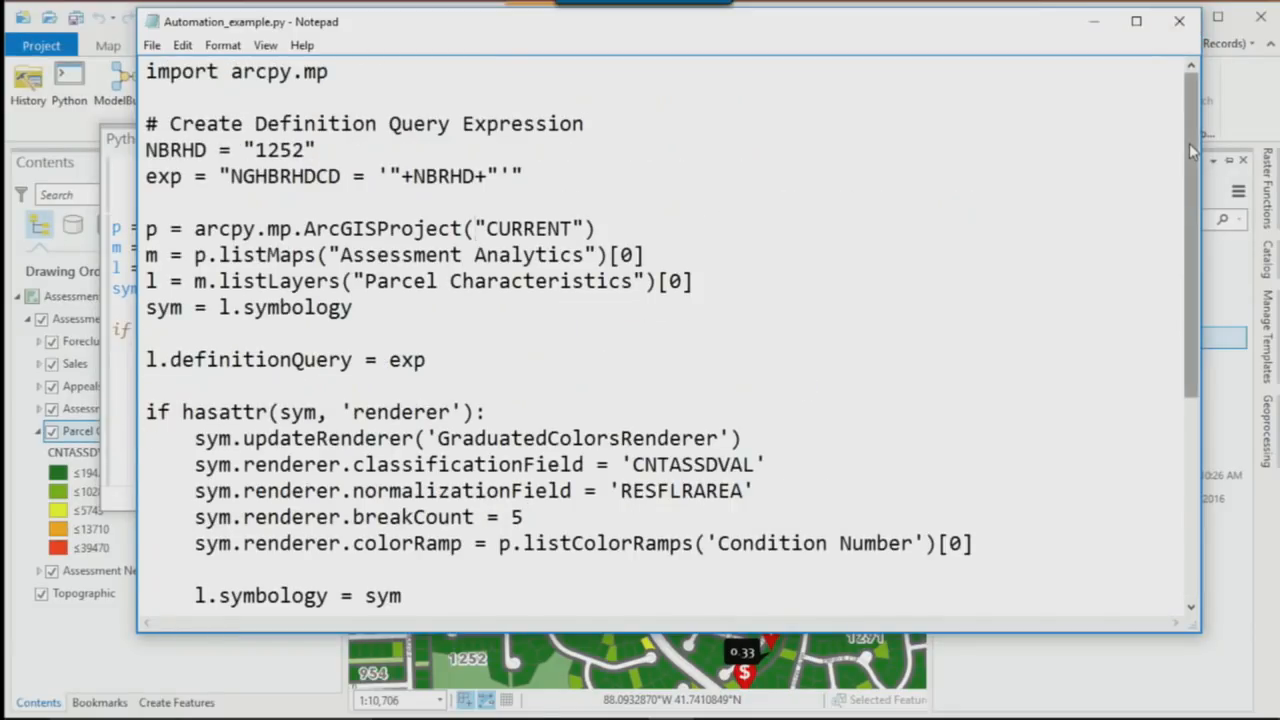
{"action": "left_click", "coordinate": [1179, 21]}
Step: Open the new Script tool from the LiDAR.tbx toolbox and run it with Neighborhood set to 1252
{"action": "left_click", "coordinate": [1033, 338]}
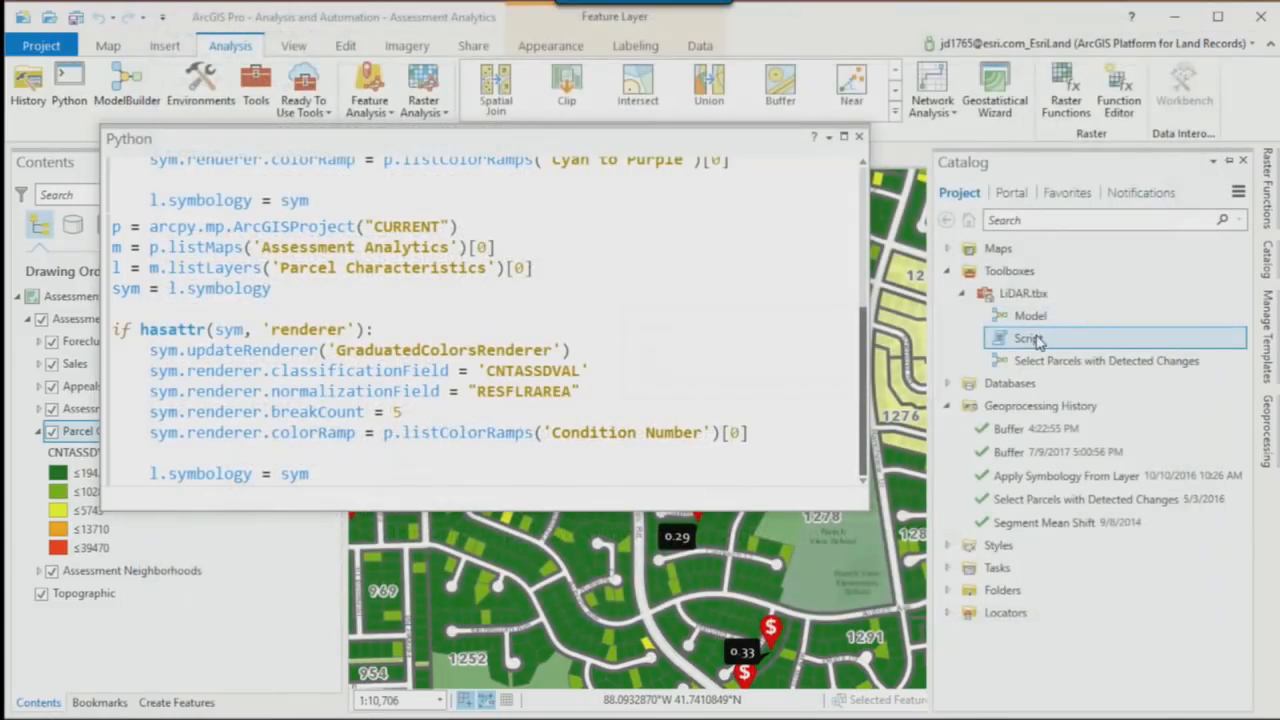
{"action": "right_click", "coordinate": [1037, 341]}
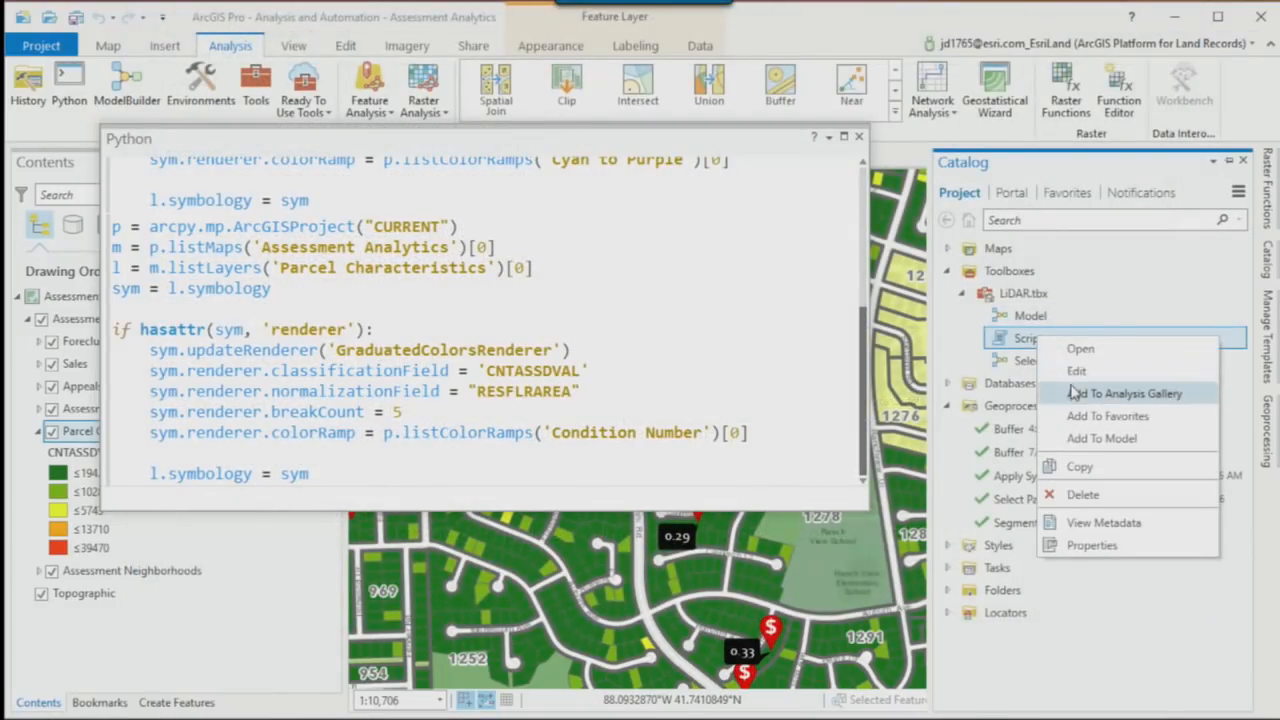
{"action": "left_click", "coordinate": [1062, 350]}
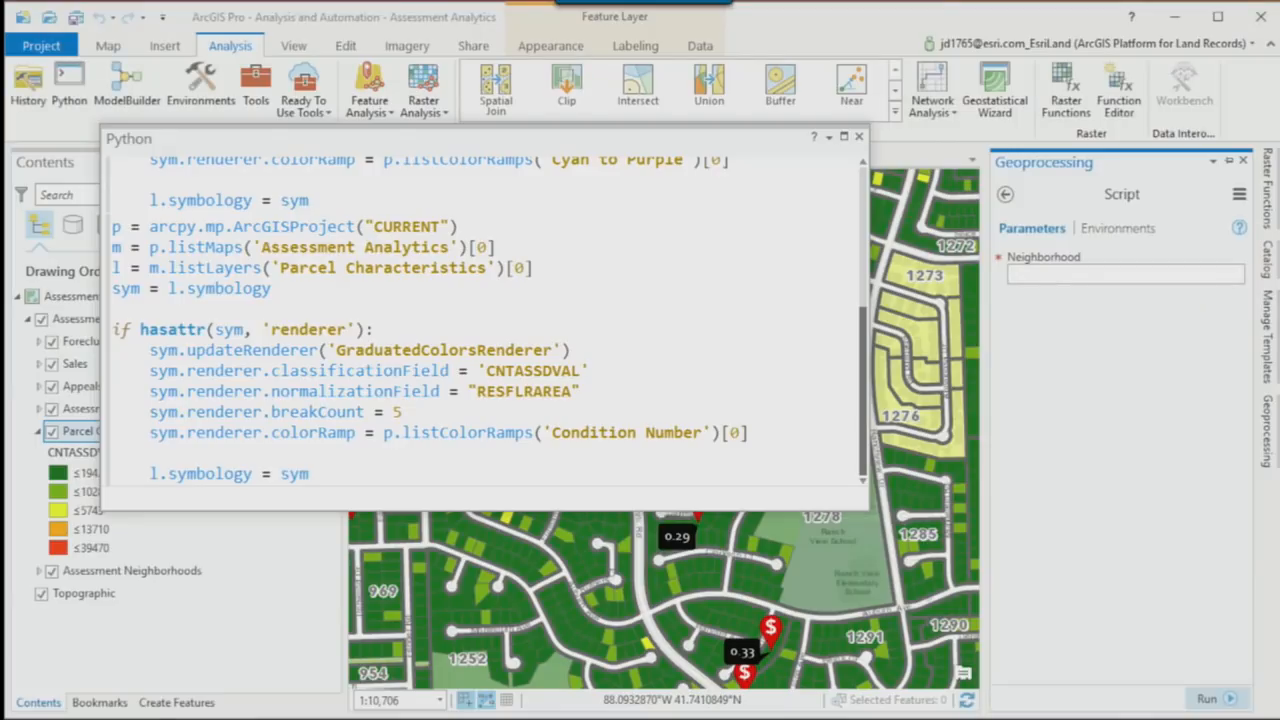
{"action": "left_click", "coordinate": [1062, 274]}
{"action": "type", "text": "1"}
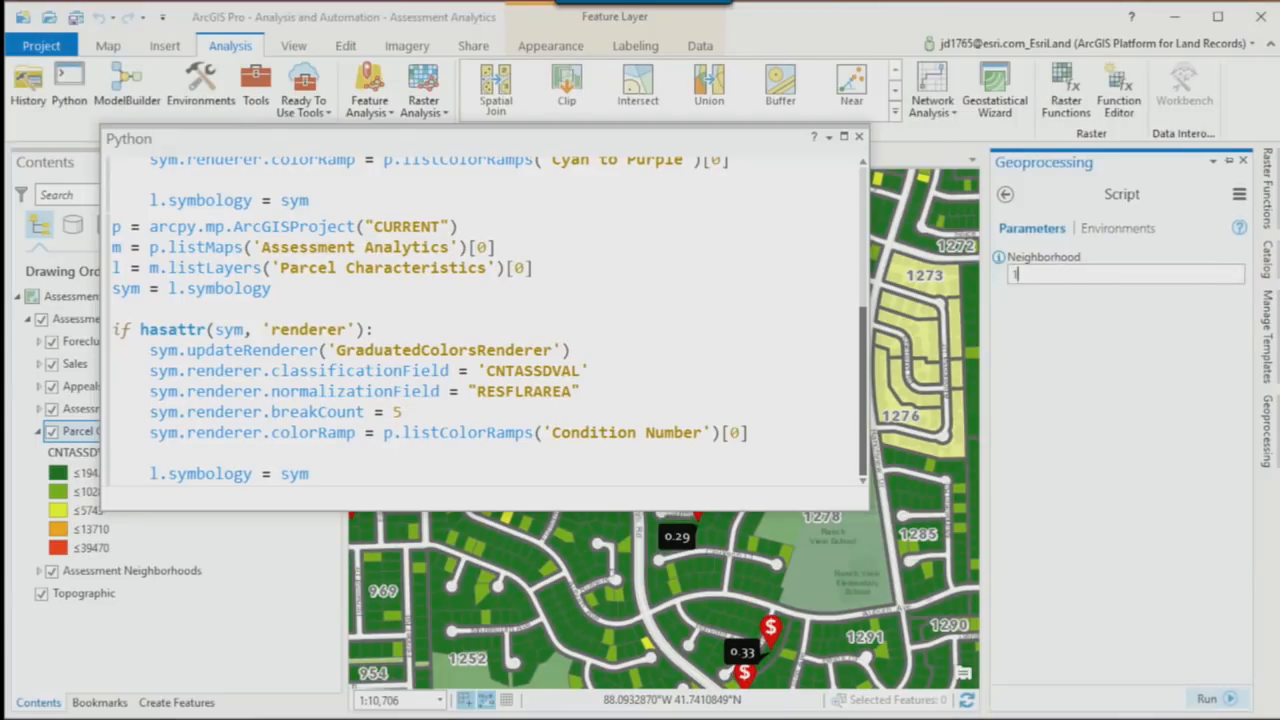
{"action": "type", "text": "252"}
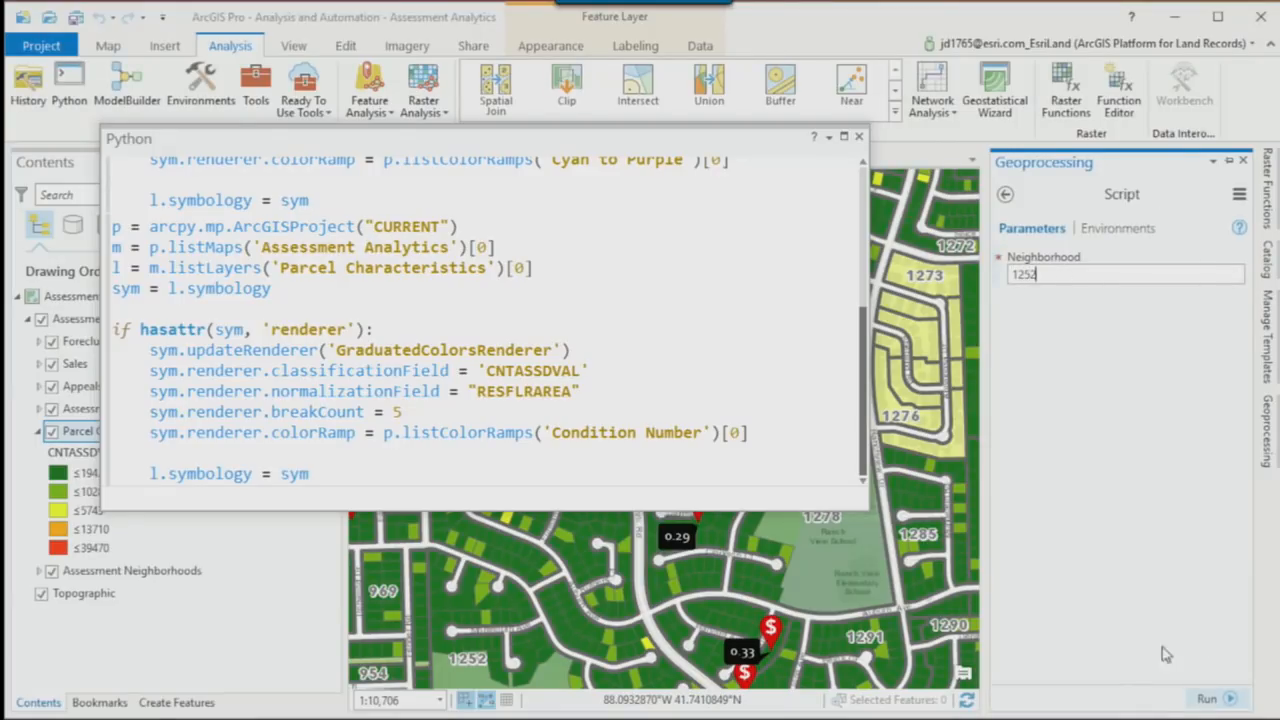
{"action": "left_click", "coordinate": [1206, 698]}
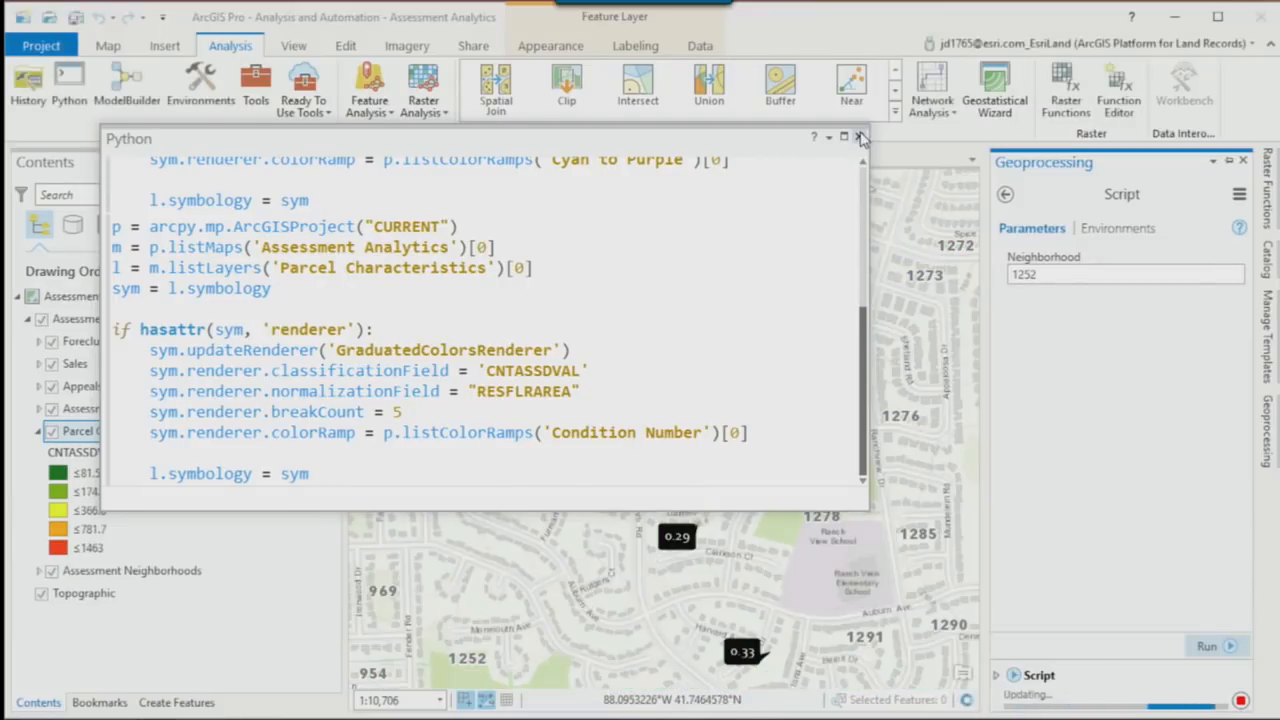
Step: Move the Python window off the central map area and examine the symbolized parcels of neighborhood 1252
{"action": "left_click_drag", "start_coordinate": [674, 139], "coordinate": [1160, 84]}
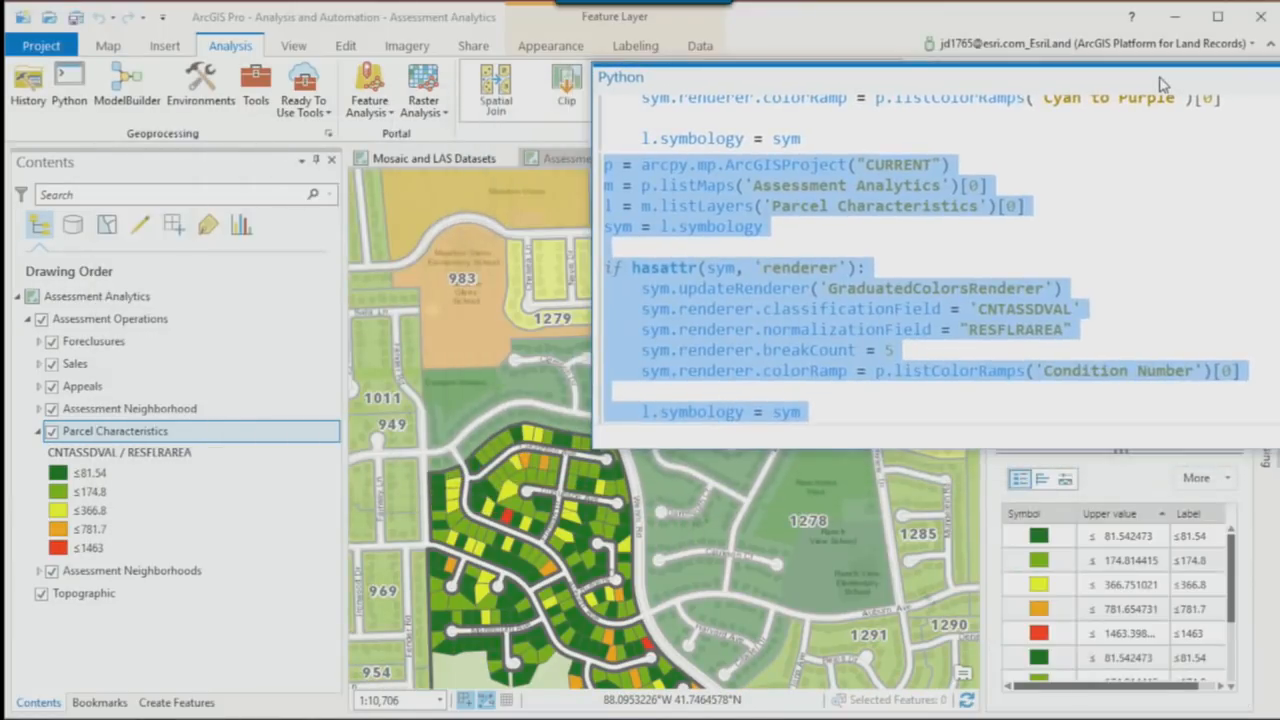
{"action": "scroll", "coordinate": [530, 400], "scroll_direction": "down", "scroll_amount": 2}
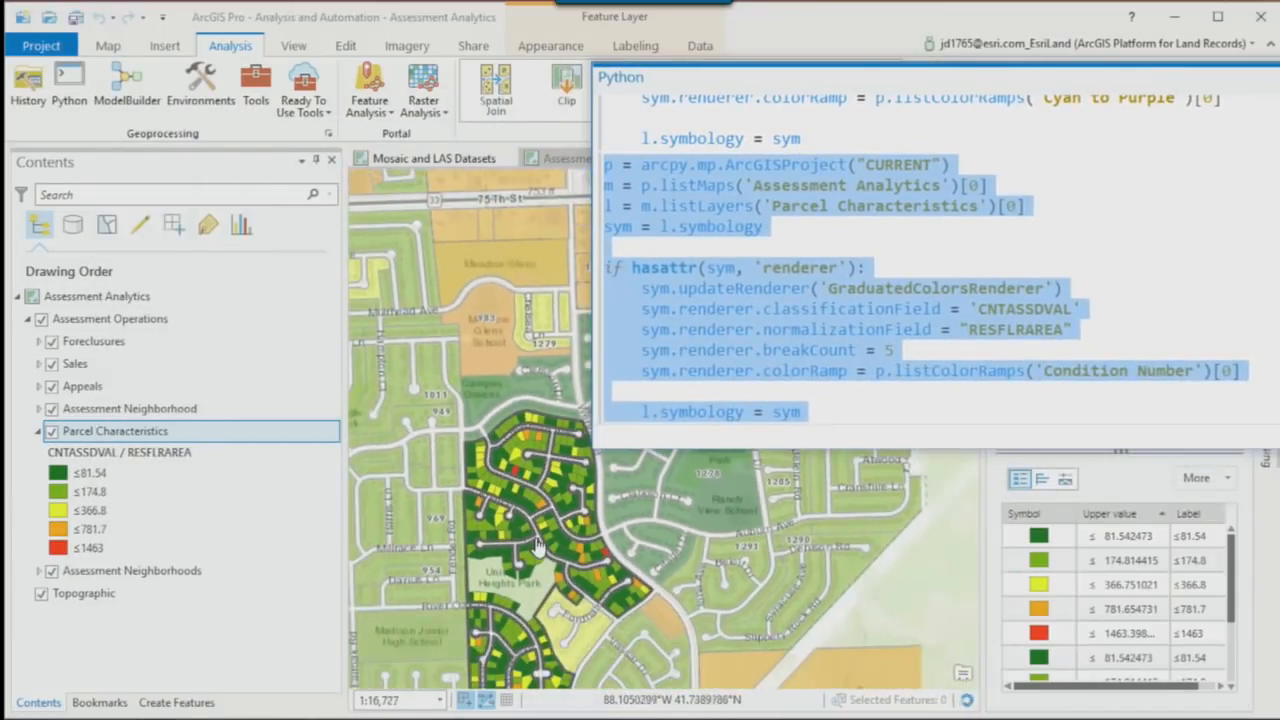
{"action": "left_click_drag", "start_coordinate": [531, 543], "coordinate": [463, 360]}
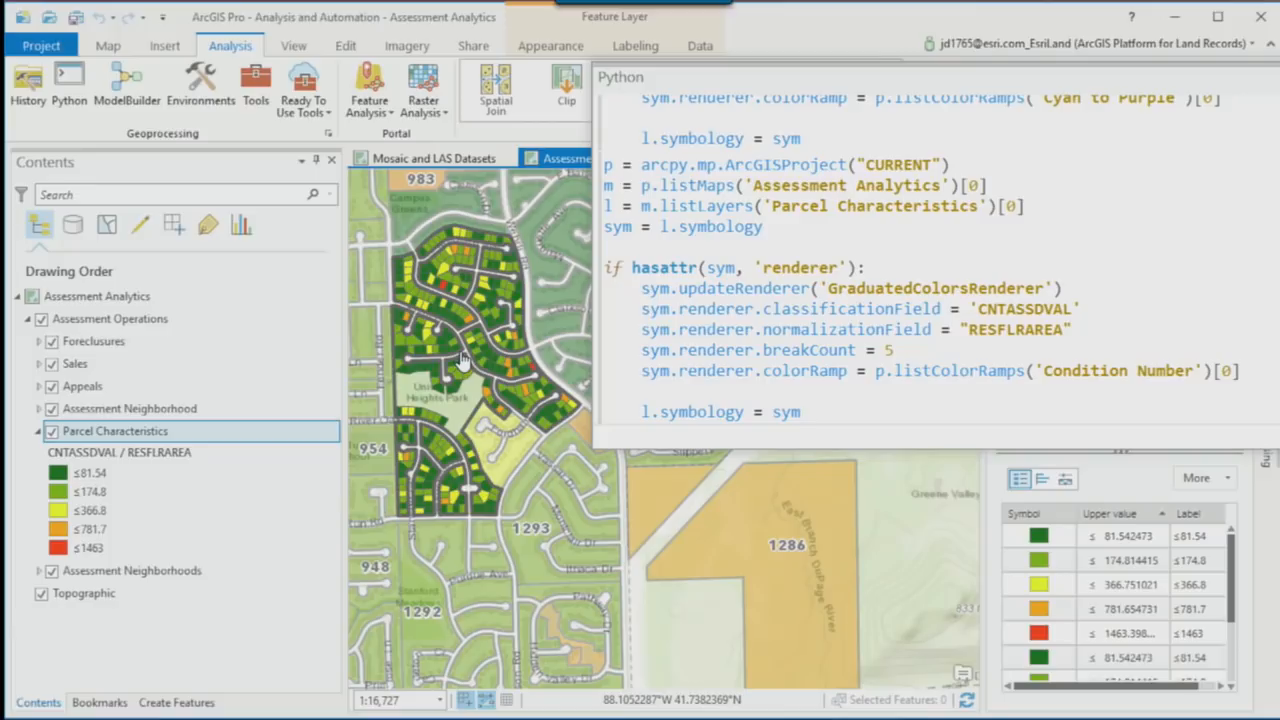
Step: Turn on the grid for the Assessment Analytics map and display its spacing and settings options
{"action": "left_click", "coordinate": [508, 703]}
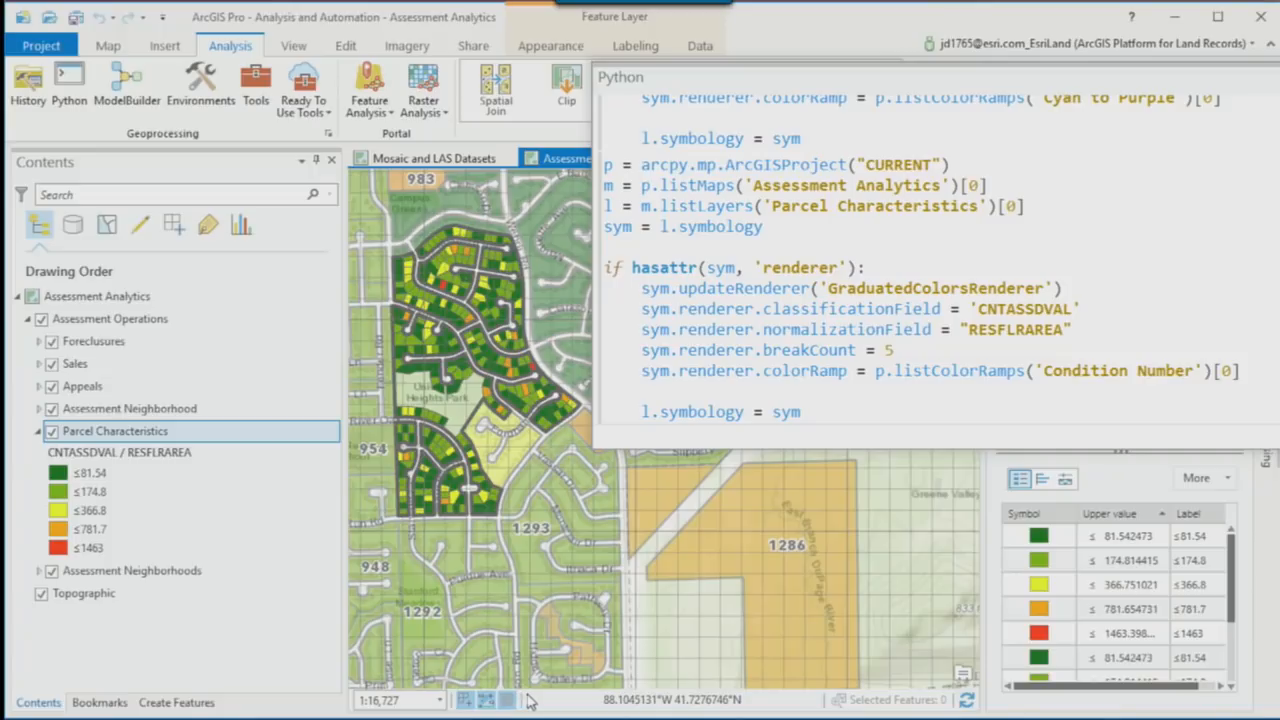
{"action": "left_click", "coordinate": [510, 702]}
{"action": "left_click", "coordinate": [510, 703]}
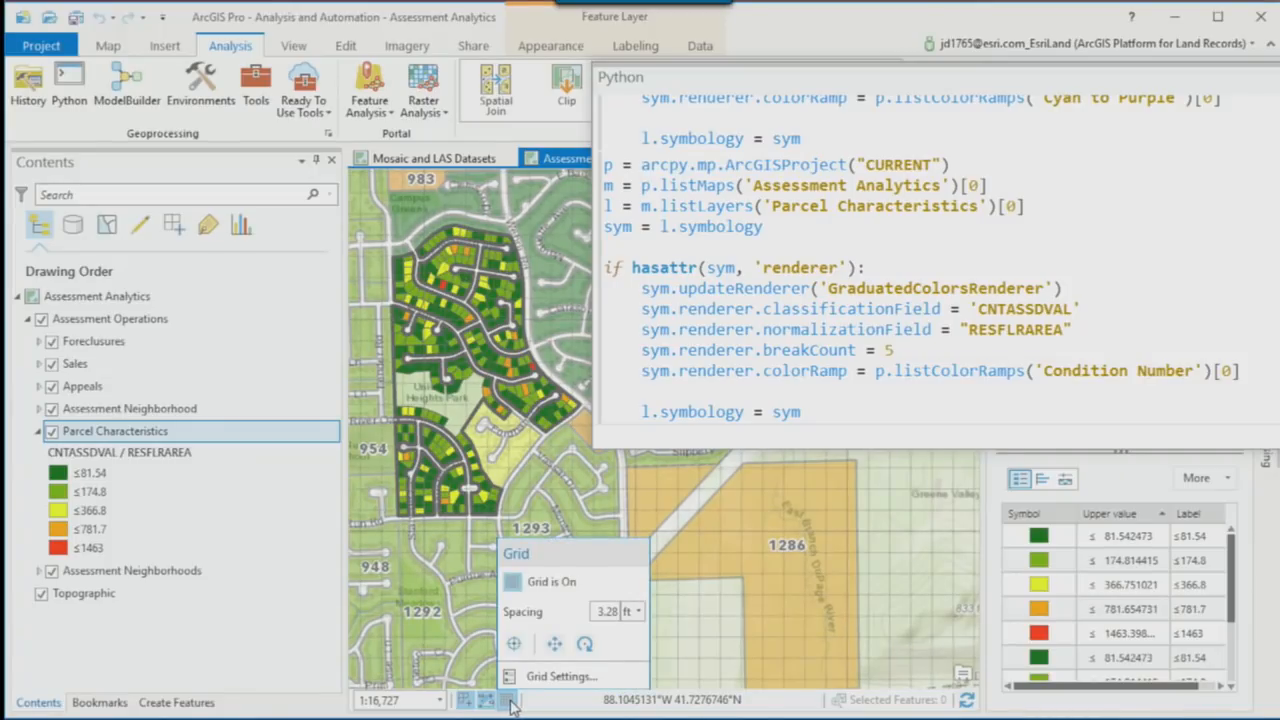